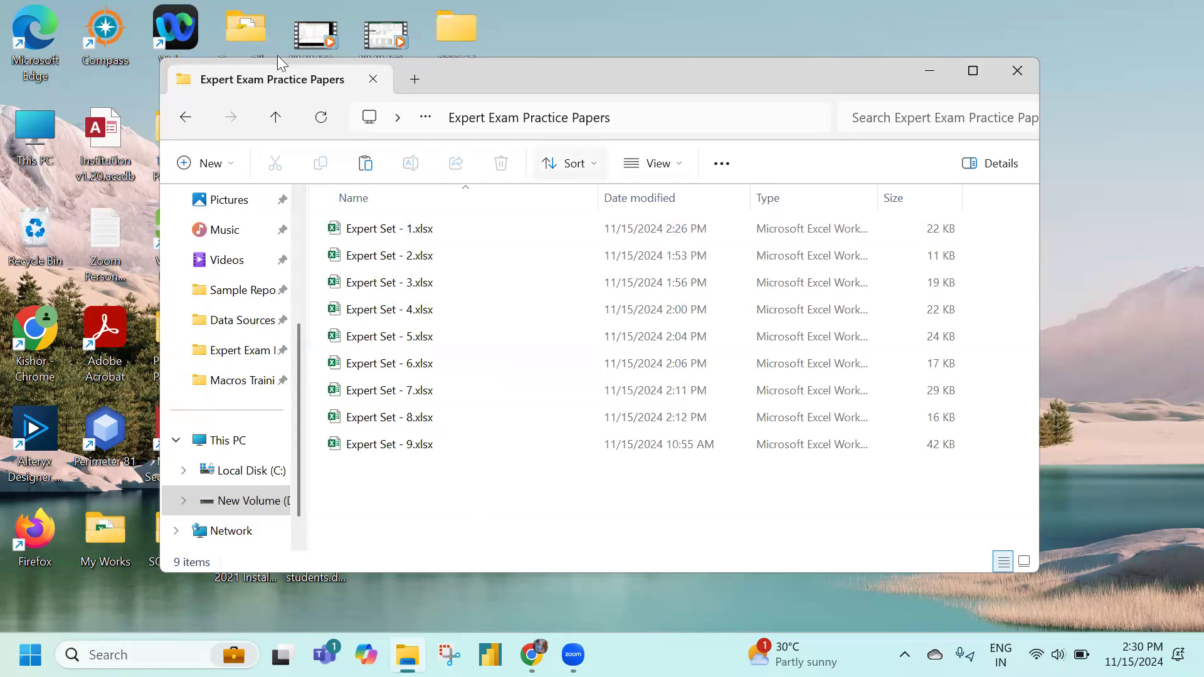
# Open Expert Set - 1.xlsx from File Explorer in Excel
pyautogui.click(404, 237)
pyautogui.doubleClick(407, 233)
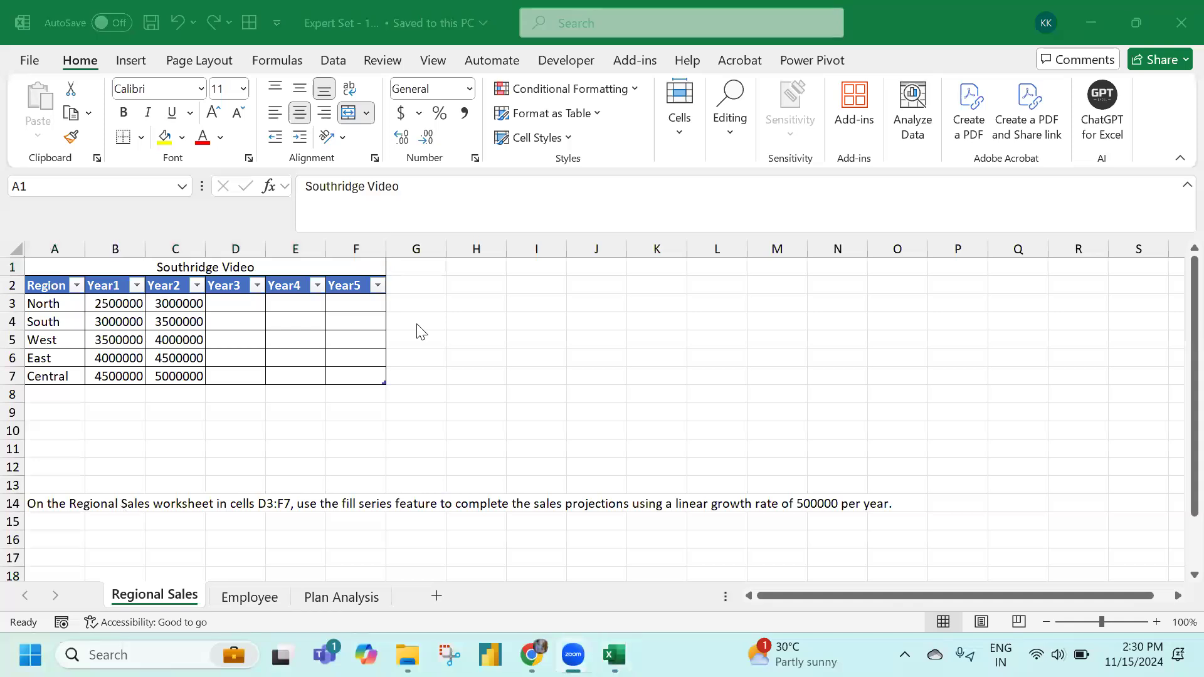
# Fill B3:F7 as a linear row series with step value 500000 to project Year3–Year5
pyautogui.click(82, 472)
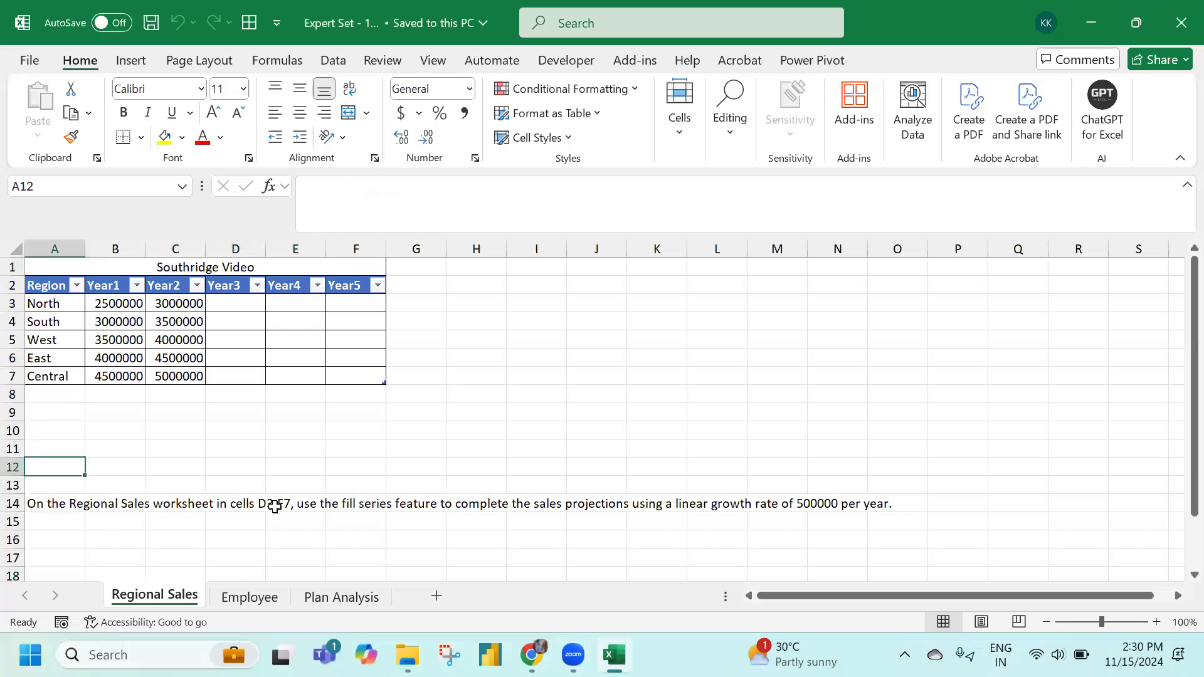
pyautogui.moveTo(226, 305); pyautogui.dragTo(371, 376)
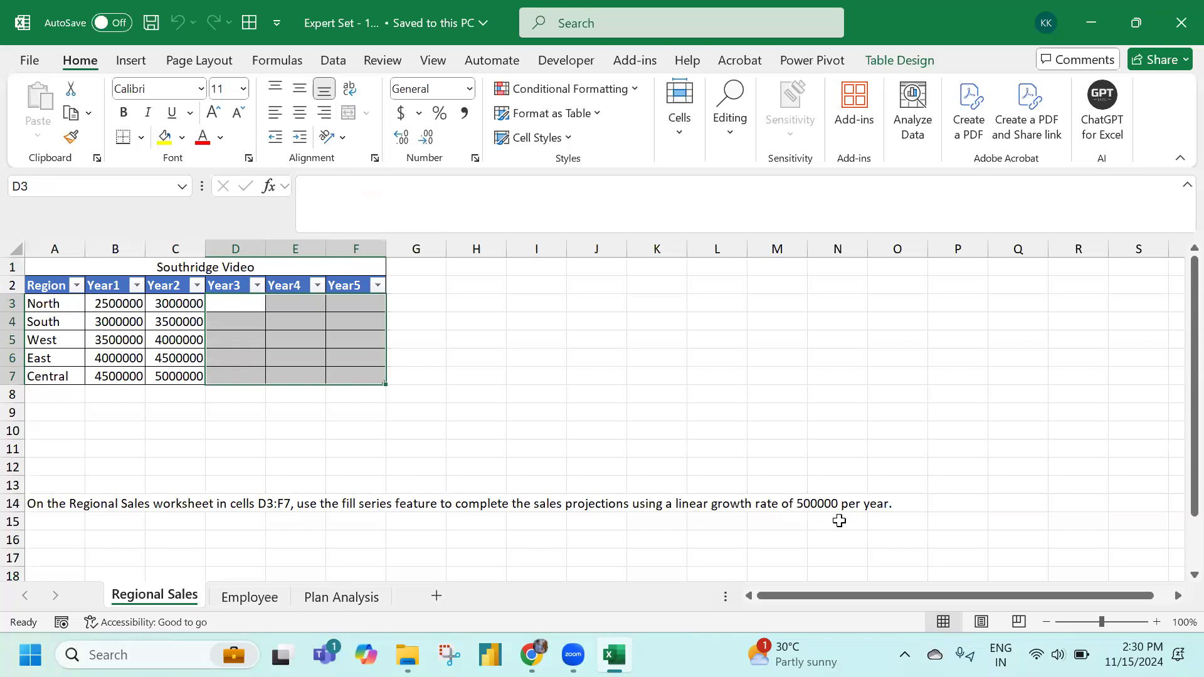
pyautogui.click(107, 301)
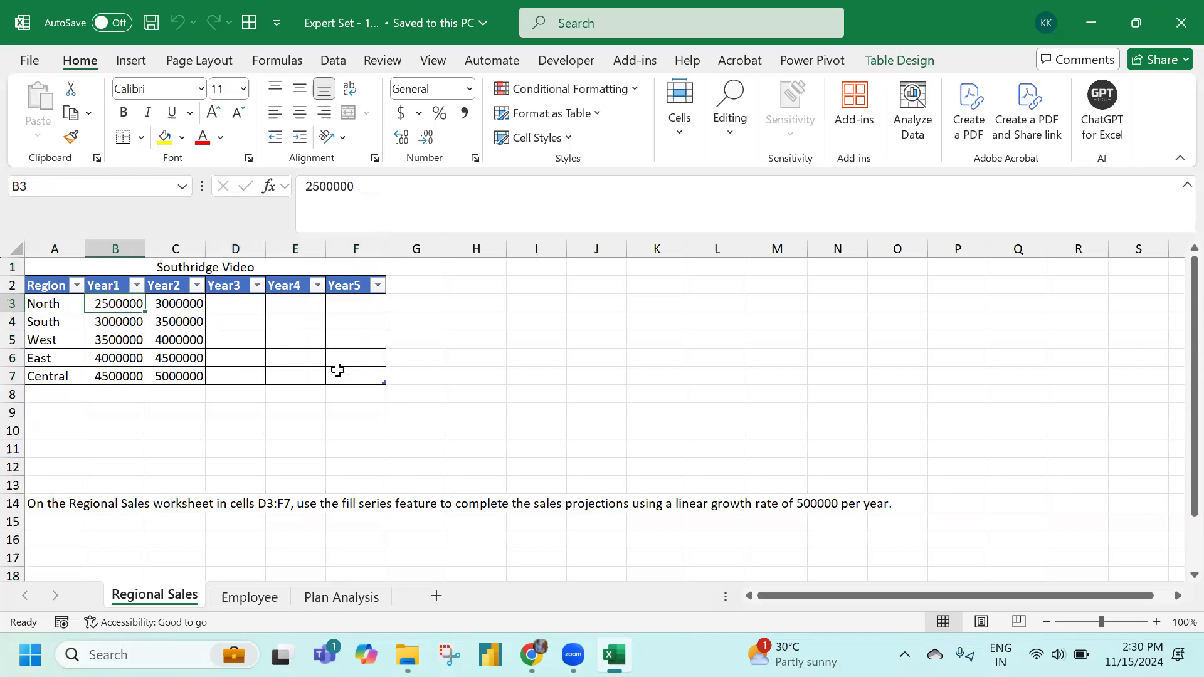
pyautogui.keyDown('shift'); pyautogui.click(337, 370); pyautogui.keyUp('shift')
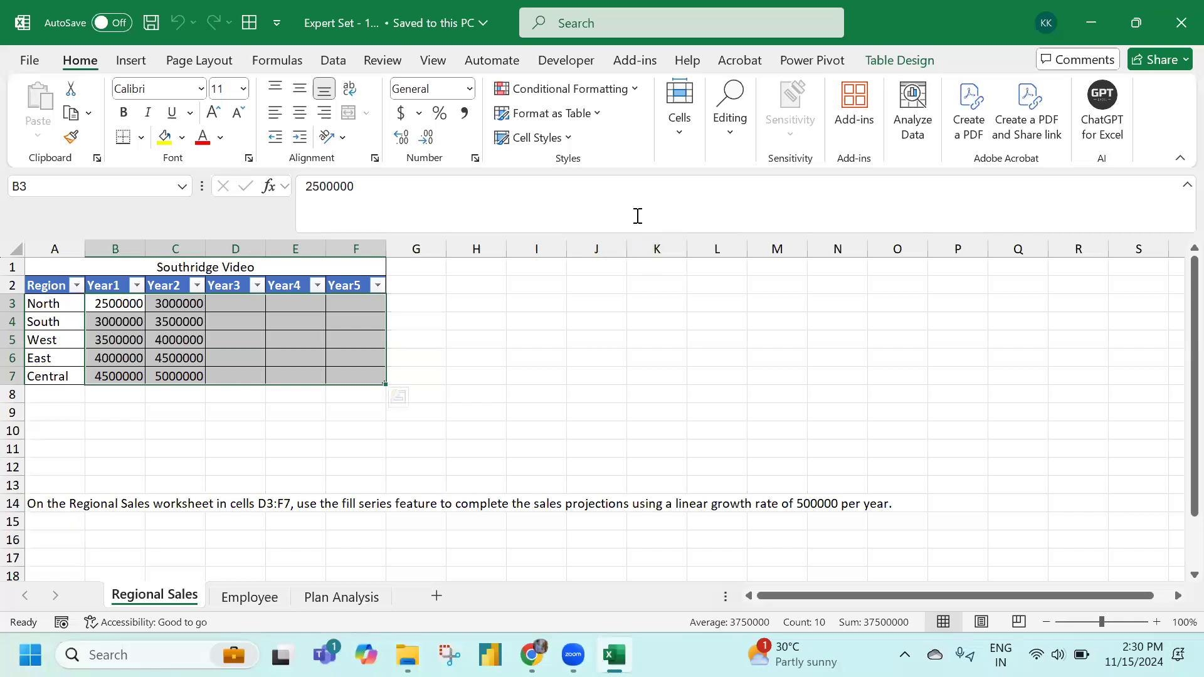
pyautogui.click(722, 134)
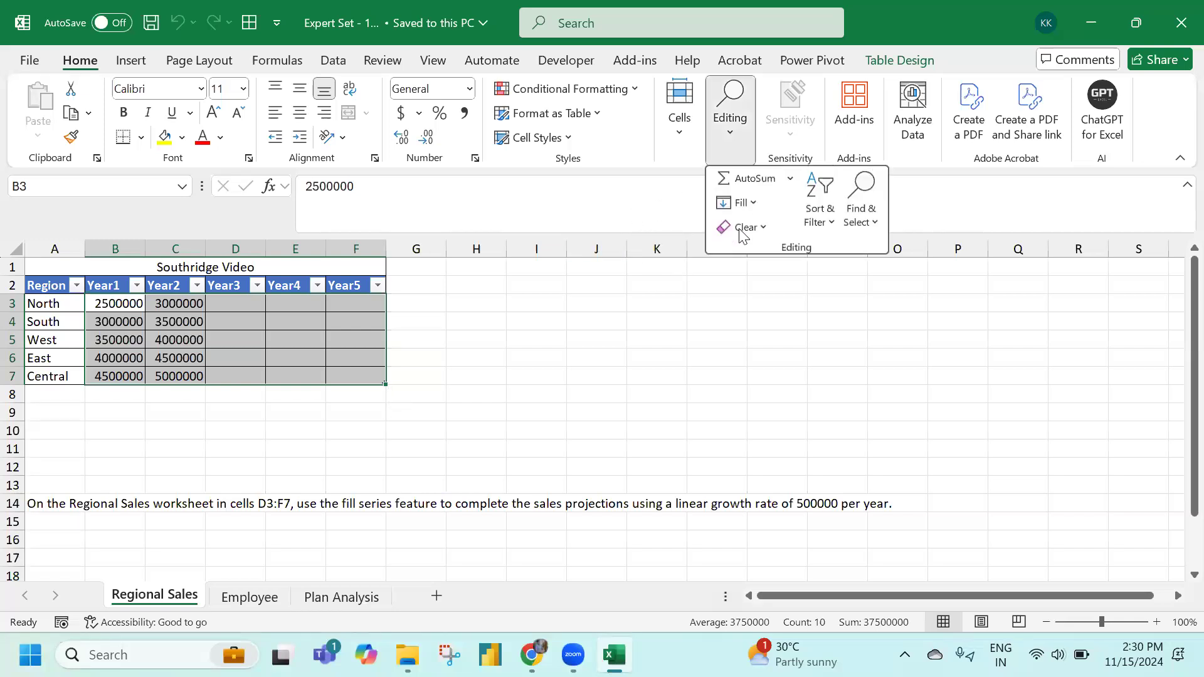
pyautogui.click(754, 204)
pyautogui.click(768, 368)
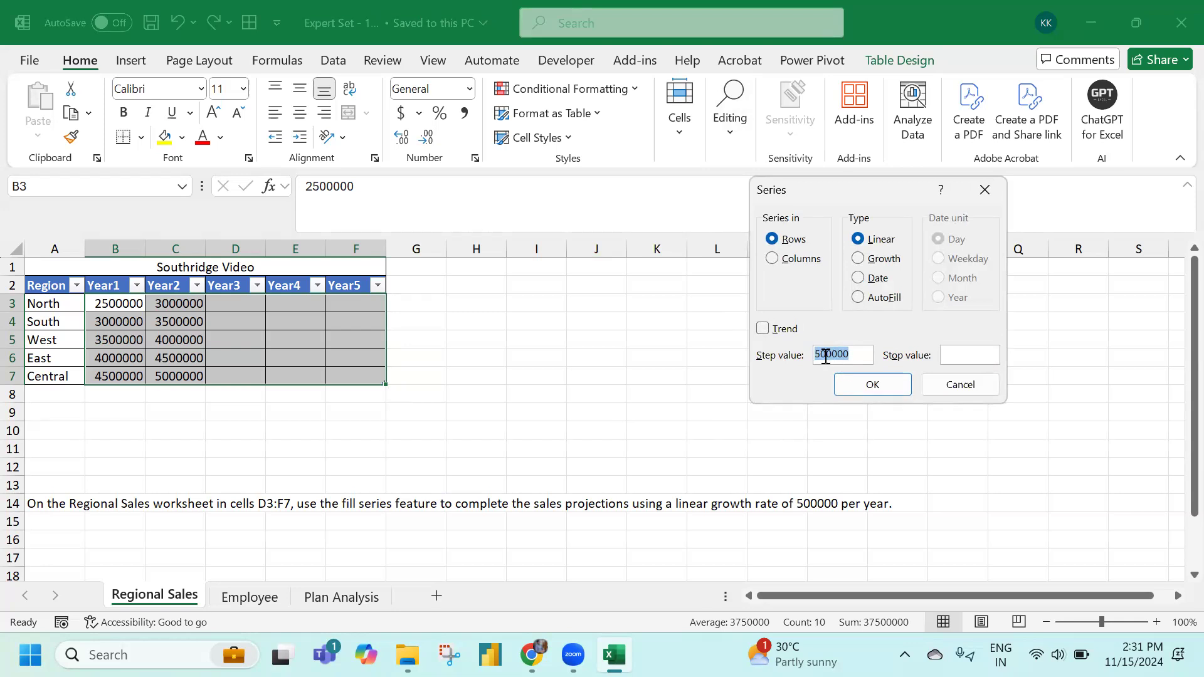
pyautogui.click(869, 384)
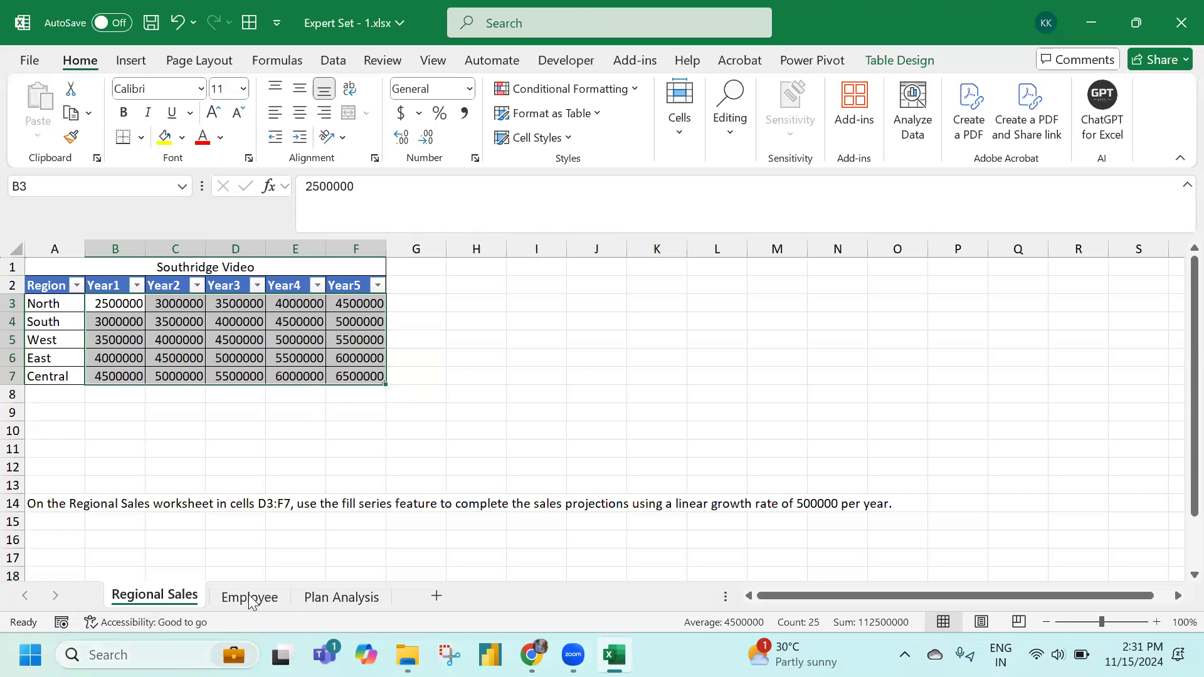
# On the Employee sheet, start an HLOOKUP in C3 using the row's Region as lookup value
pyautogui.hotkey('ctrl', 'pagedown')
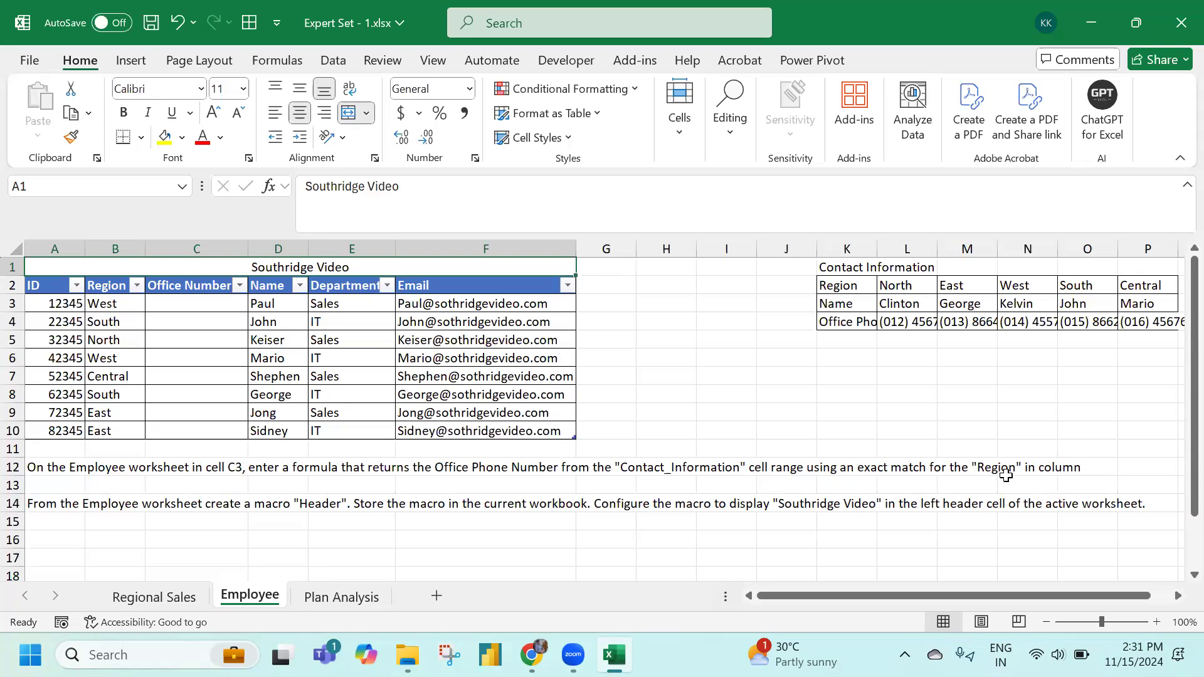
pyautogui.click(216, 307)
pyautogui.write('-')
pyautogui.press('Escape')
pyautogui.write('=hlo')
pyautogui.press('Tab')
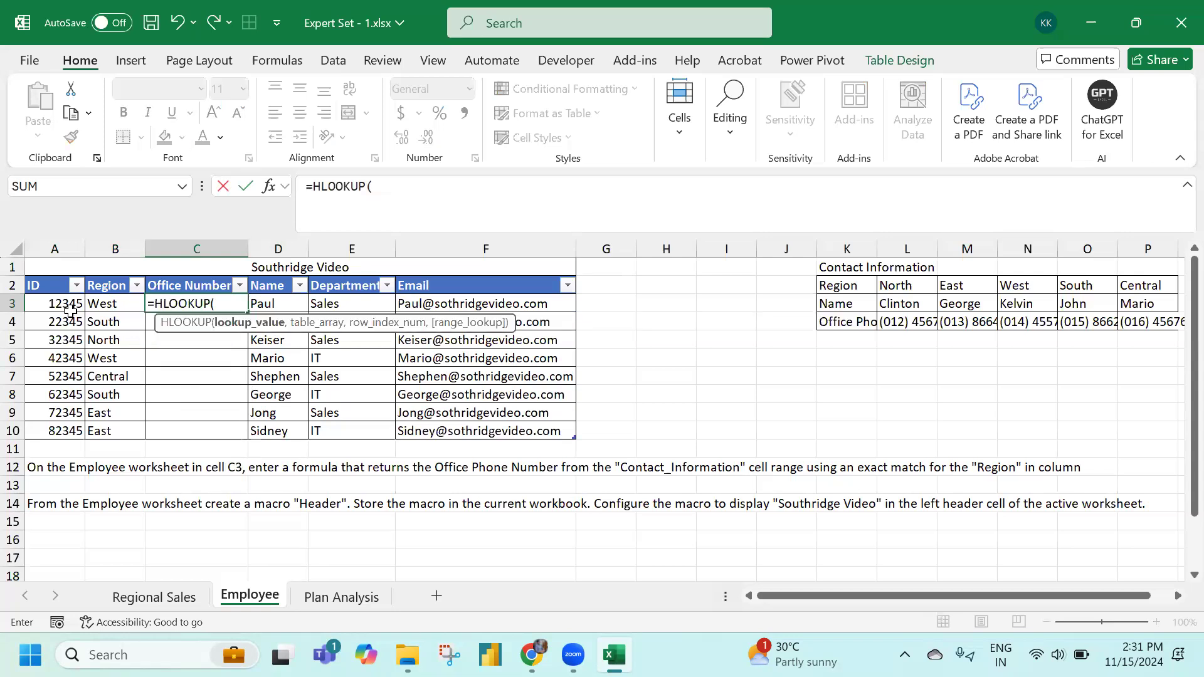
pyautogui.click(101, 305)
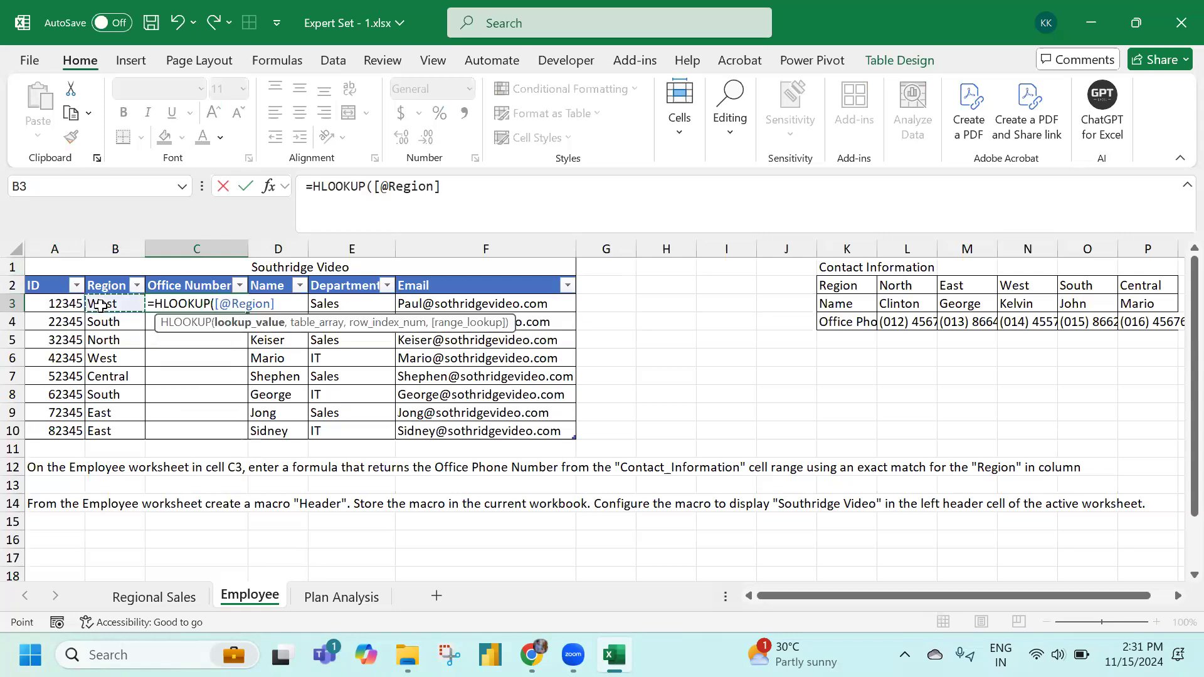
pyautogui.write(',')
pyautogui.click(855, 284)
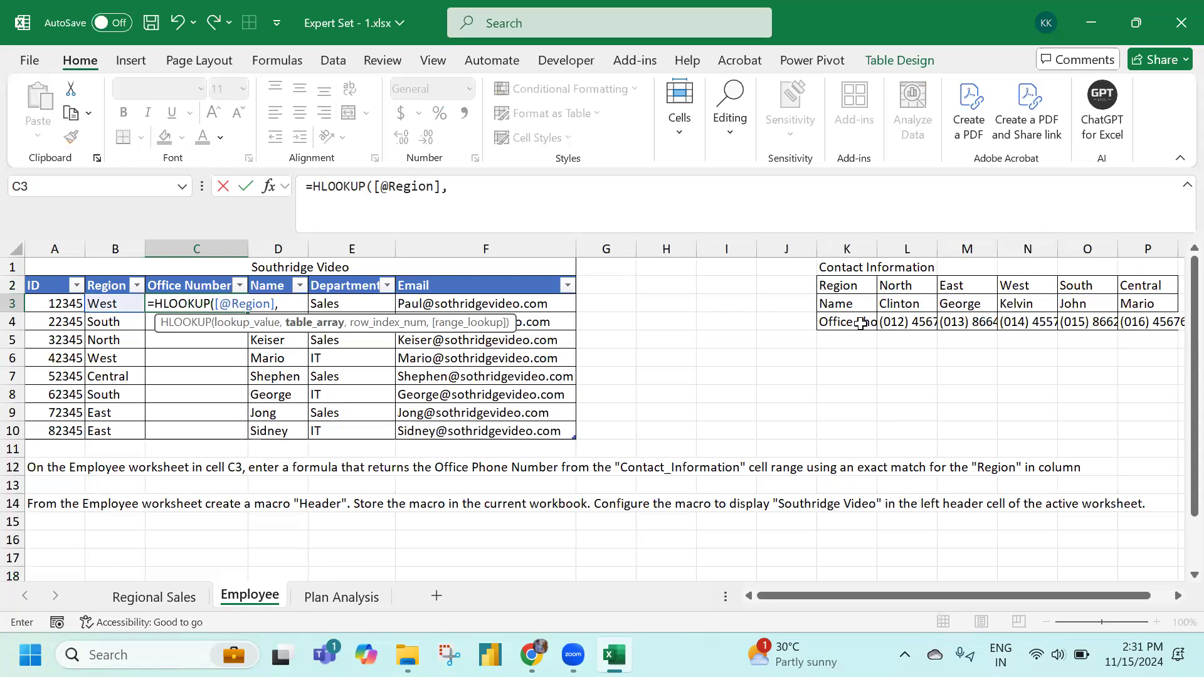
pyautogui.hotkey('ctrl', 'shift', 'Right')
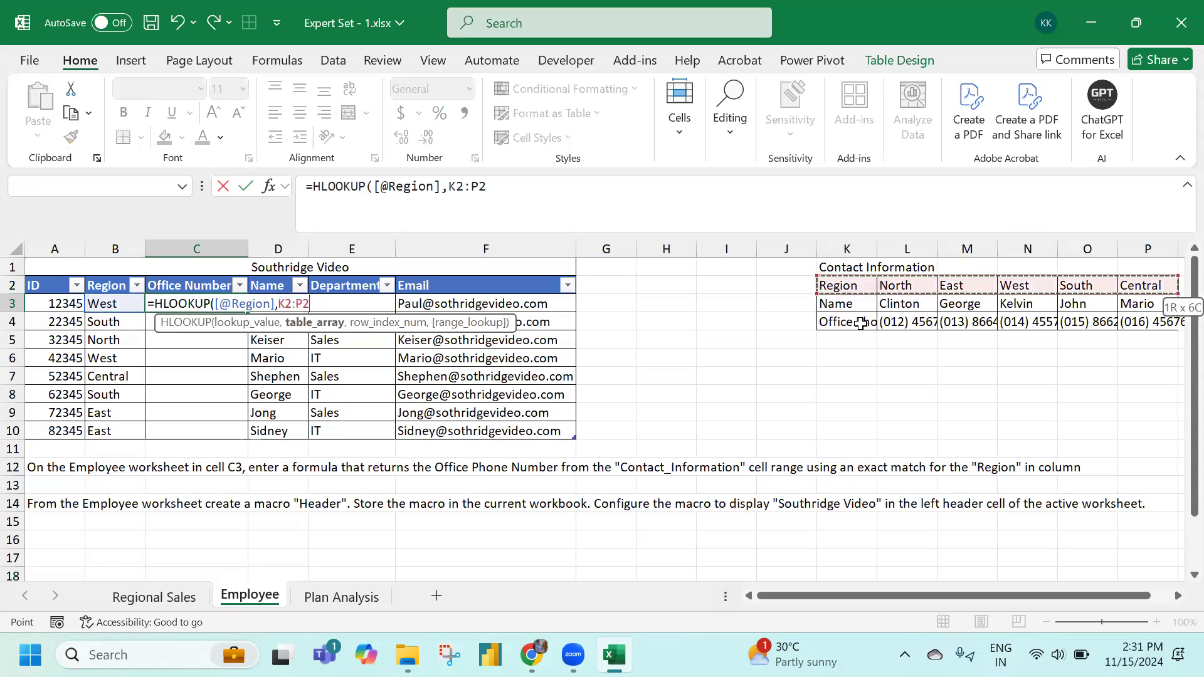
pyautogui.hotkey('ctrl', 'shift', 'Down')
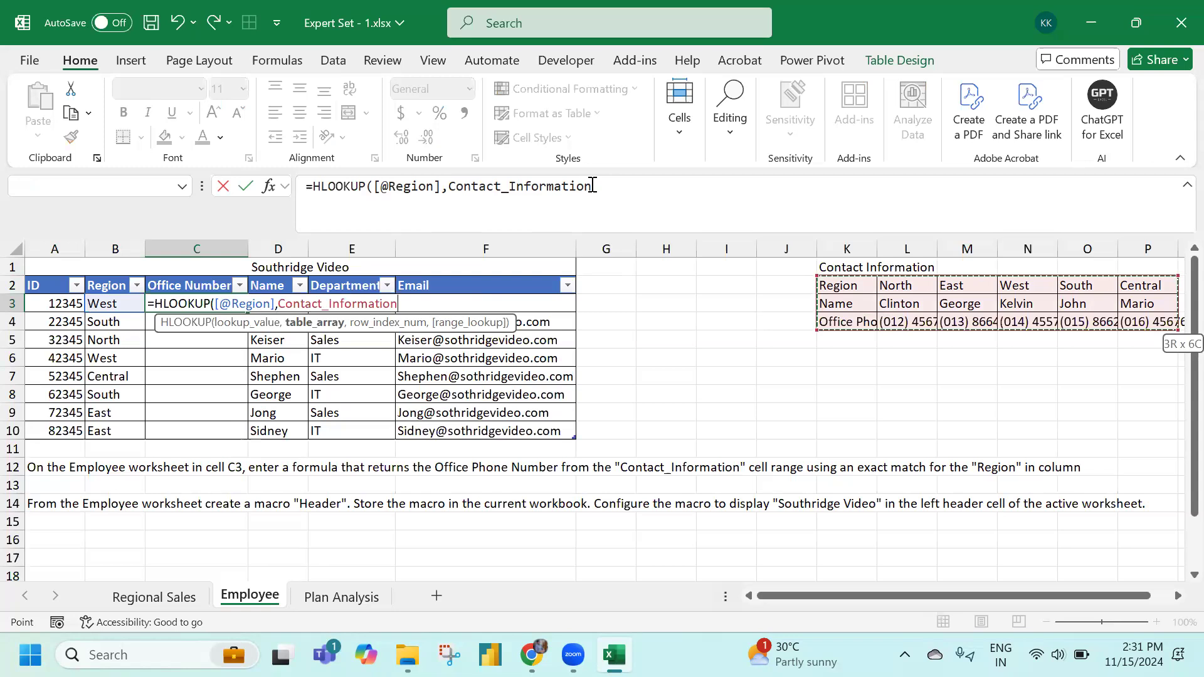
pyautogui.write(',')
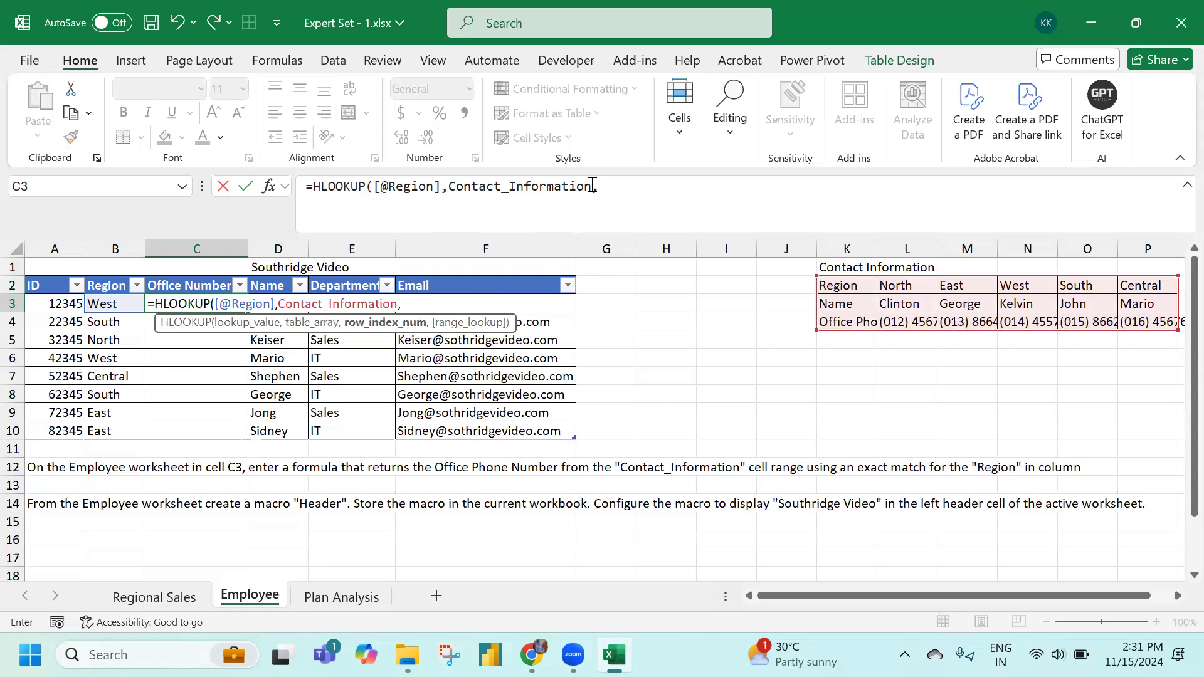
pyautogui.write('3,')
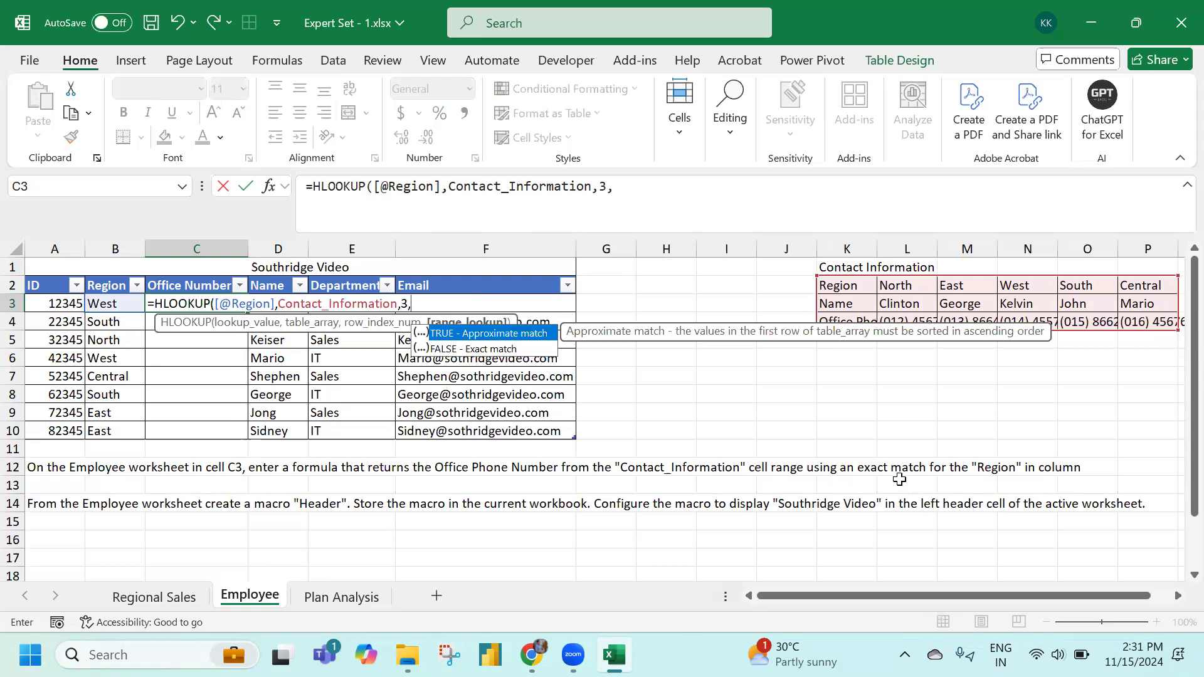
pyautogui.press('Down')
pyautogui.press('Tab')
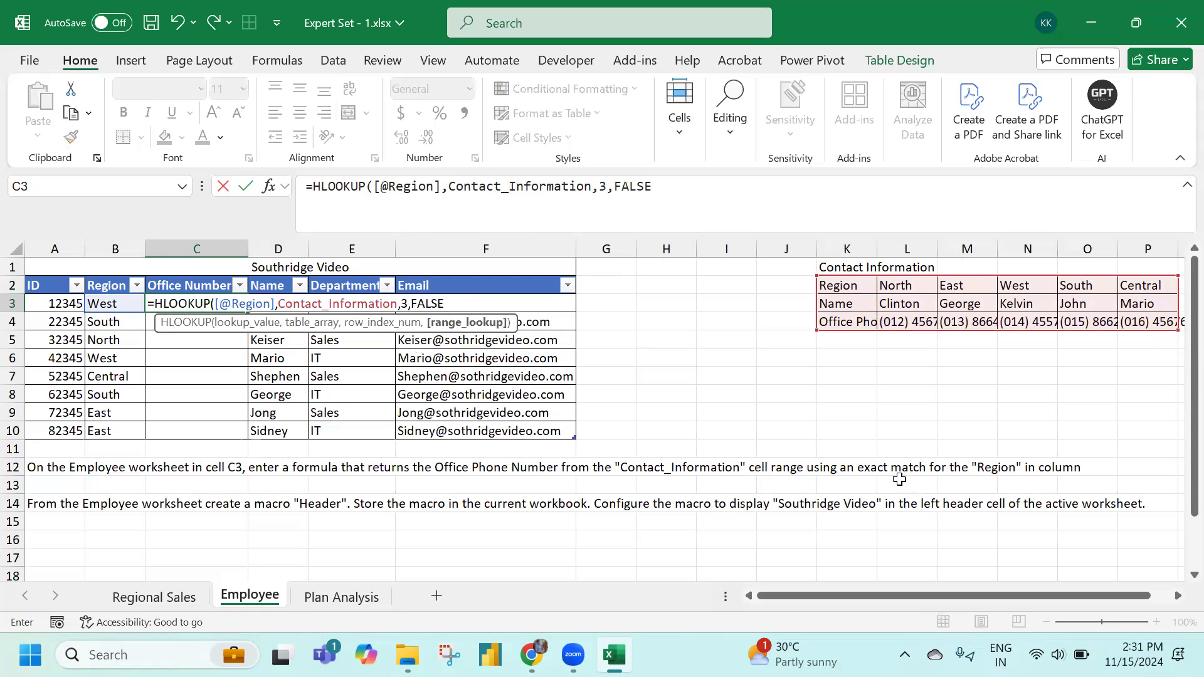
pyautogui.press('Return')
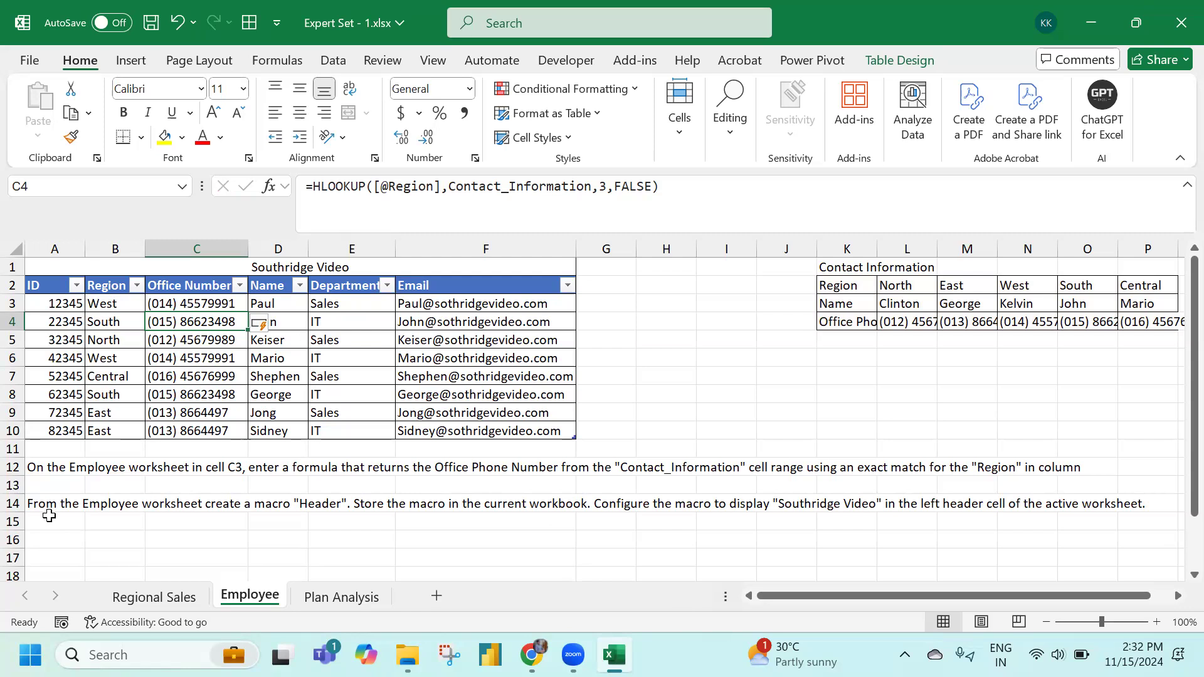
pyautogui.click(69, 266)
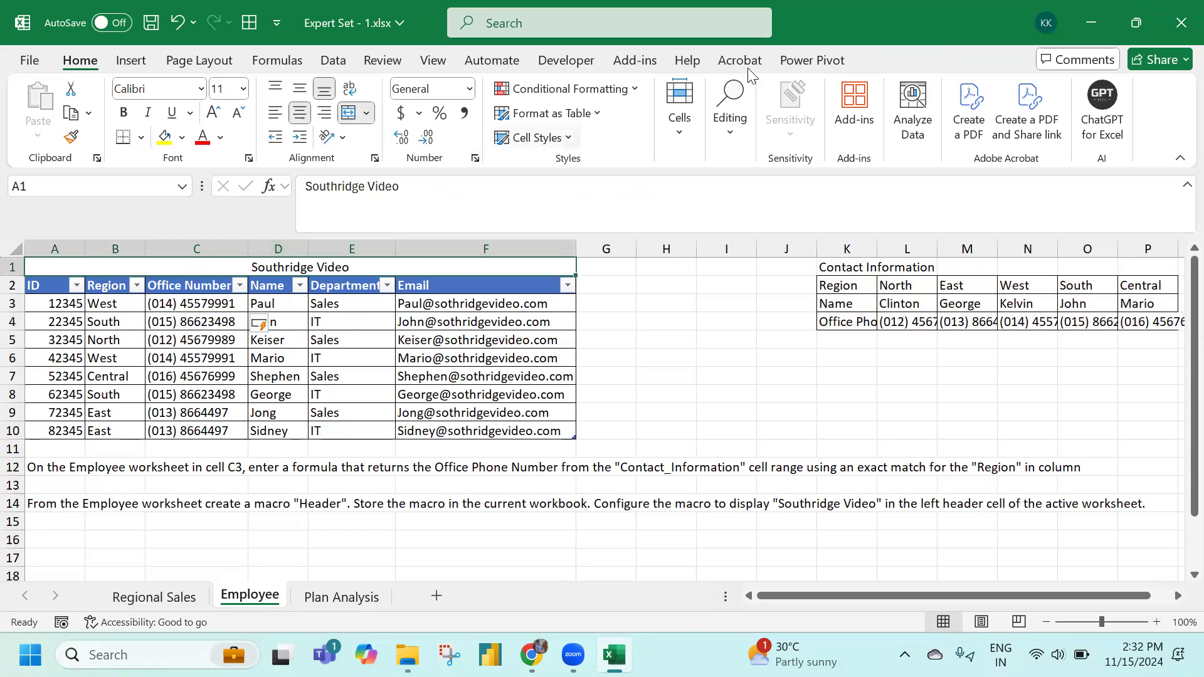
# Create a macro named Header stored in This Workbook from Developer > Macros
pyautogui.click(566, 60)
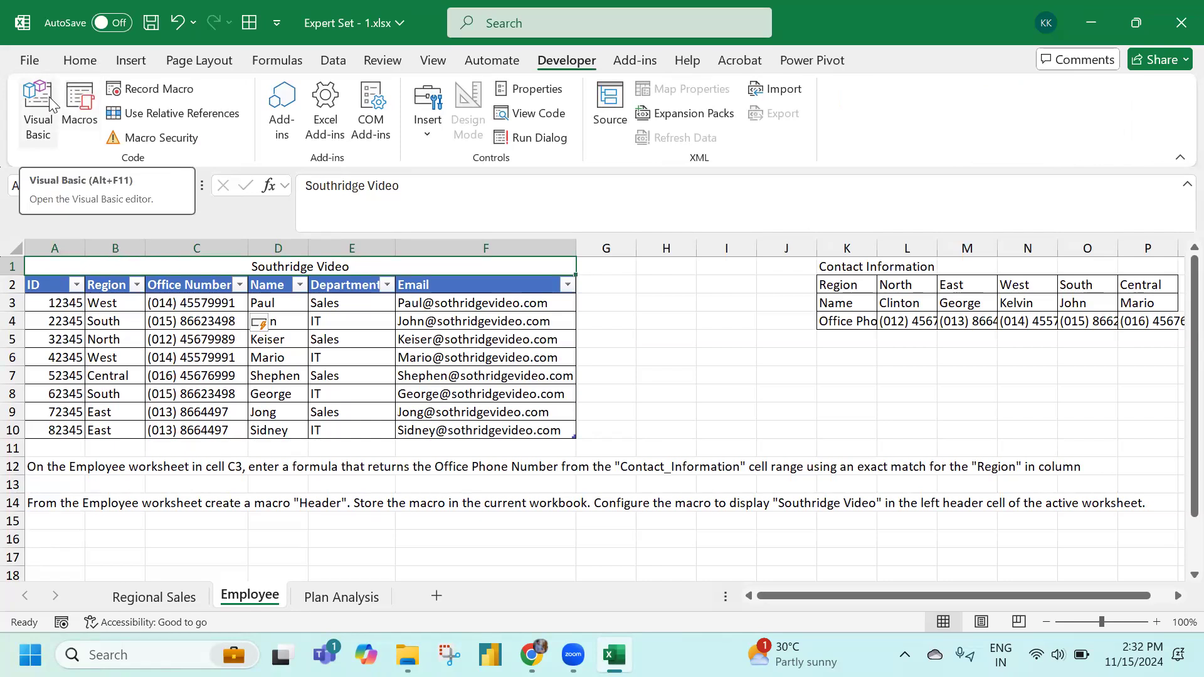
pyautogui.click(79, 110)
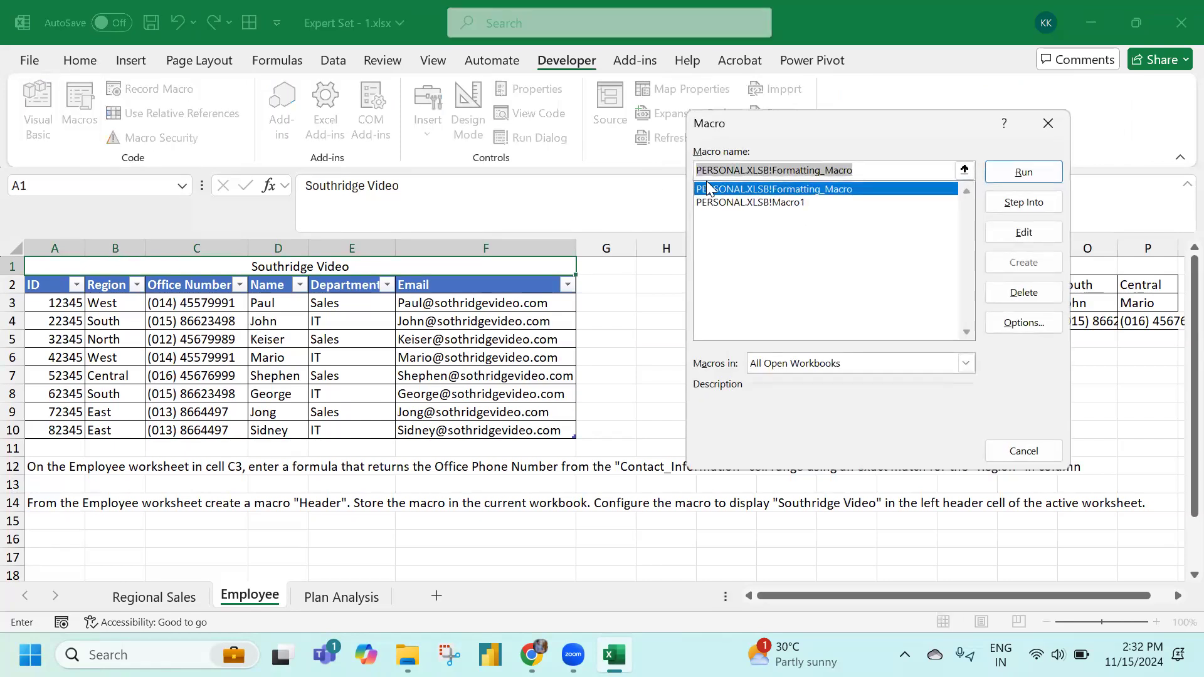
pyautogui.write('H')
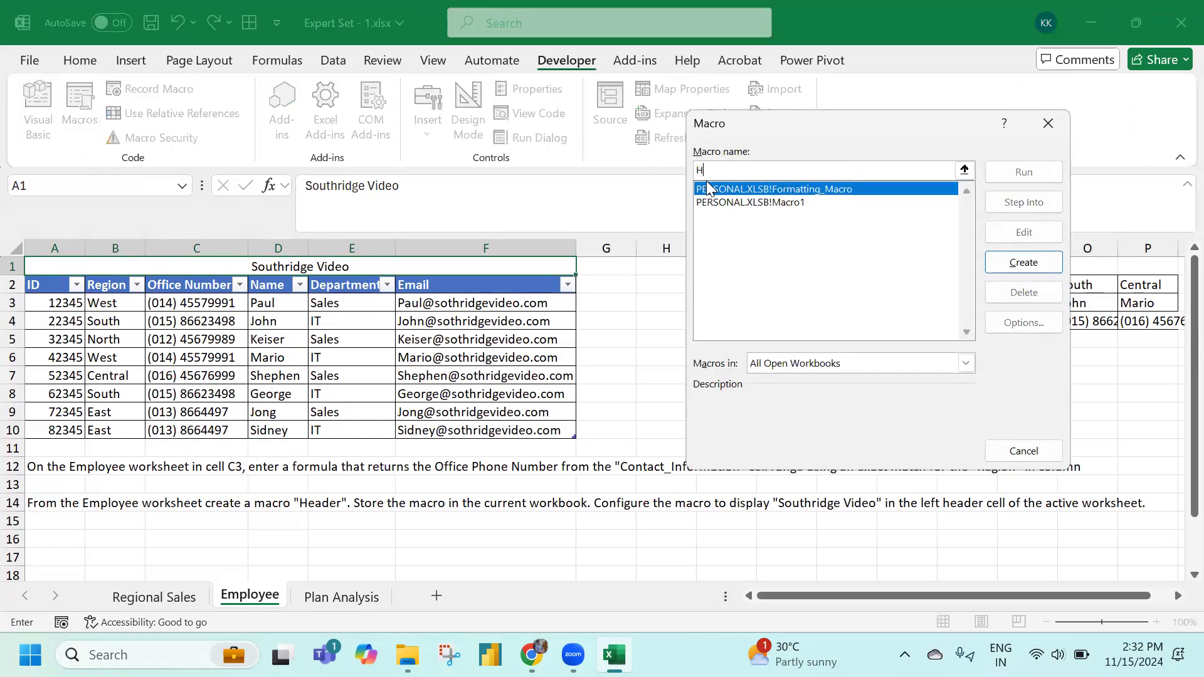
pyautogui.write('eader')
pyautogui.click(966, 364)
pyautogui.click(937, 393)
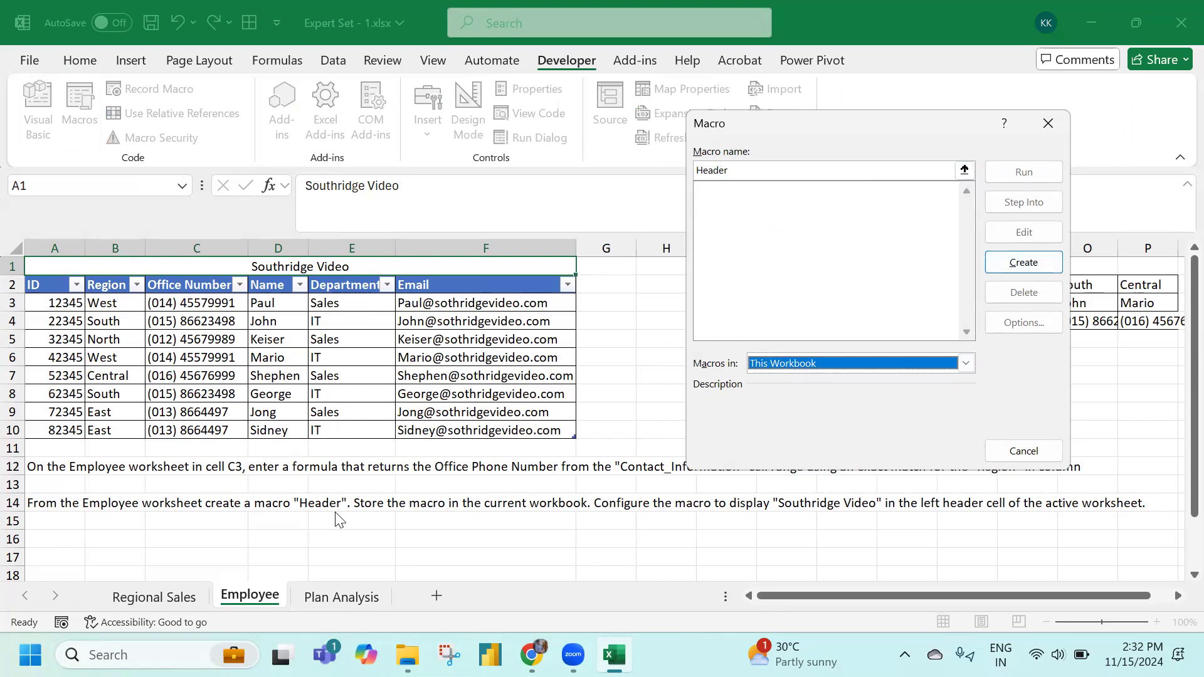
pyautogui.click(1012, 264)
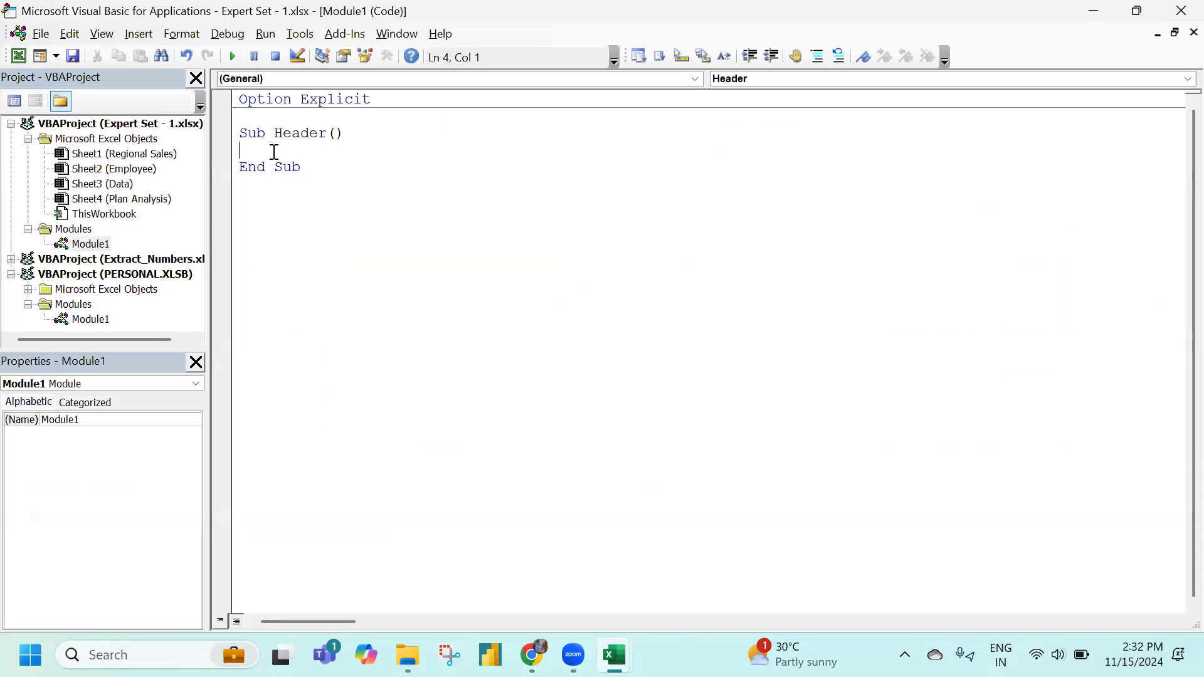
# Check the Southridge Video wording in cell A14's instruction without changing it
pyautogui.hotkey('alt', 'Tab')
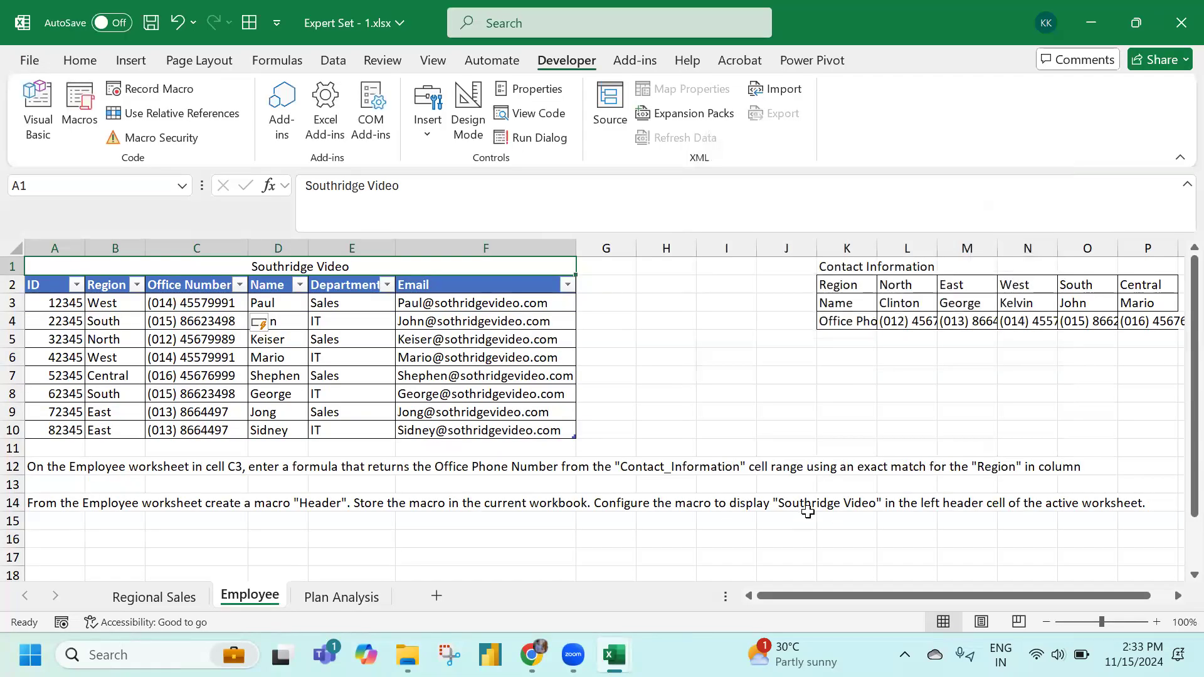
pyautogui.click(34, 505)
pyautogui.click(1020, 187)
pyautogui.hotkey('ctrl', 'shift', 'End')
pyautogui.keyDown('shift'); pyautogui.click(1093, 187); pyautogui.keyUp('shift')
pyautogui.hotkey('shift', 'Right')
pyautogui.hotkey('shift', 'Right')
pyautogui.hotkey('shift', 'Right')
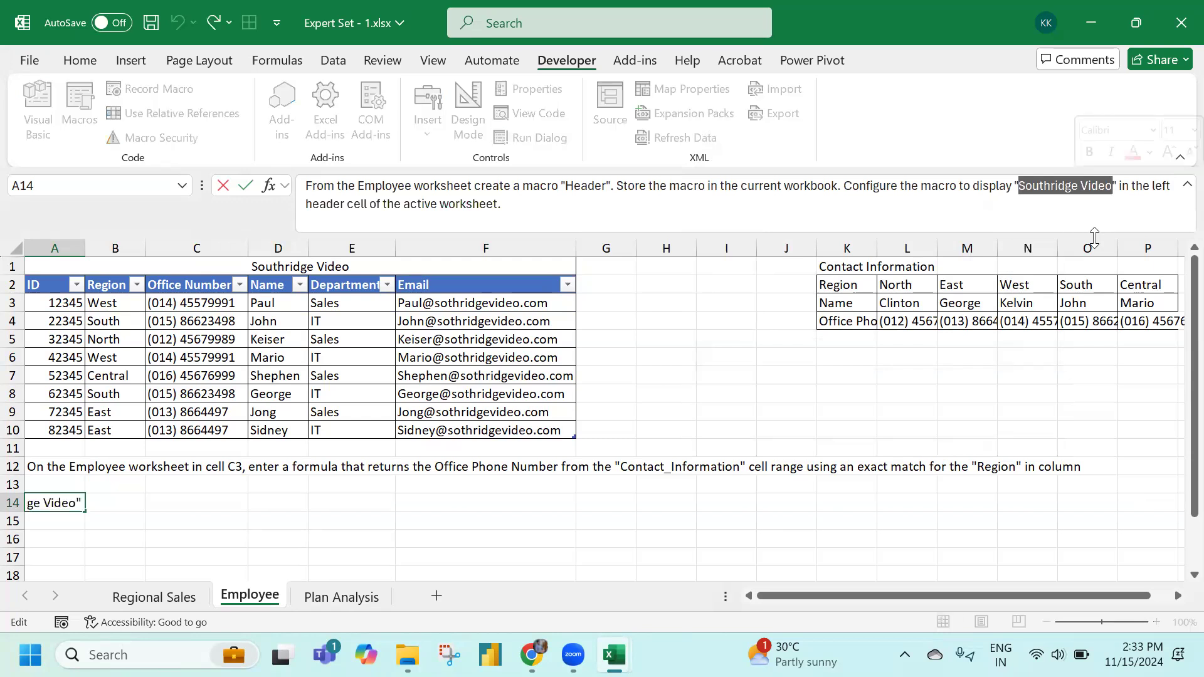
pyautogui.press('Escape')
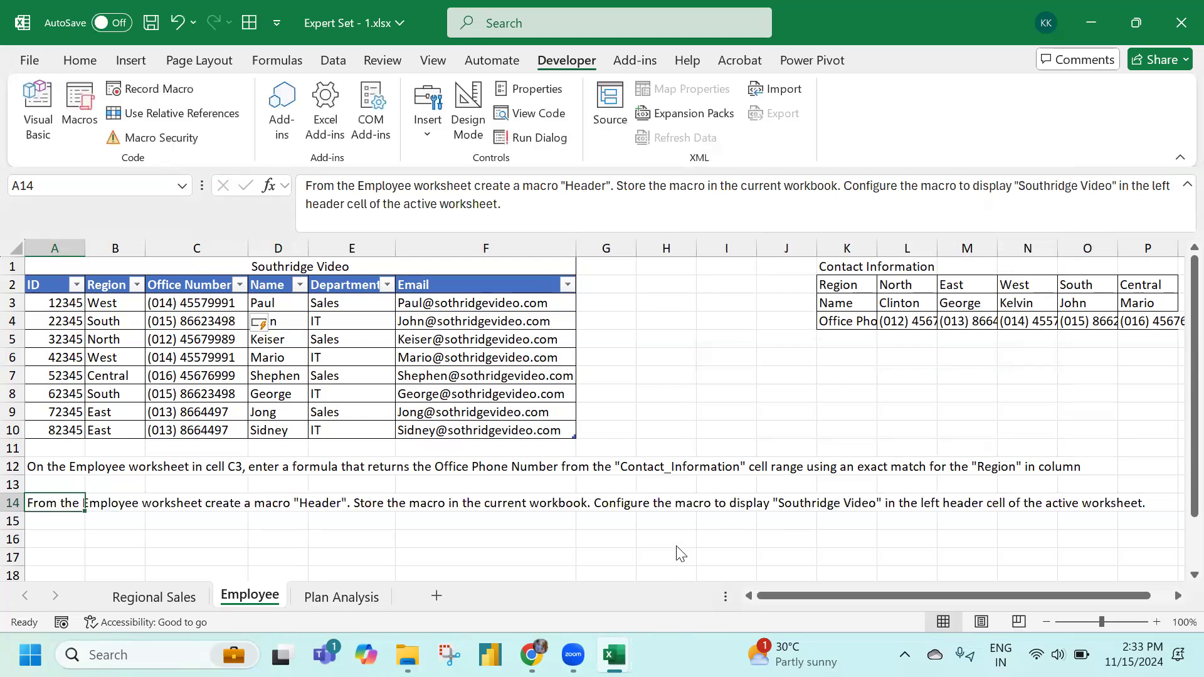
# Add ActiveSheet.PageSetup.LeftHeader = "Southridge Video" to the Header macro and return to Excel
pyautogui.moveTo(614, 654)
pyautogui.click(698, 605)
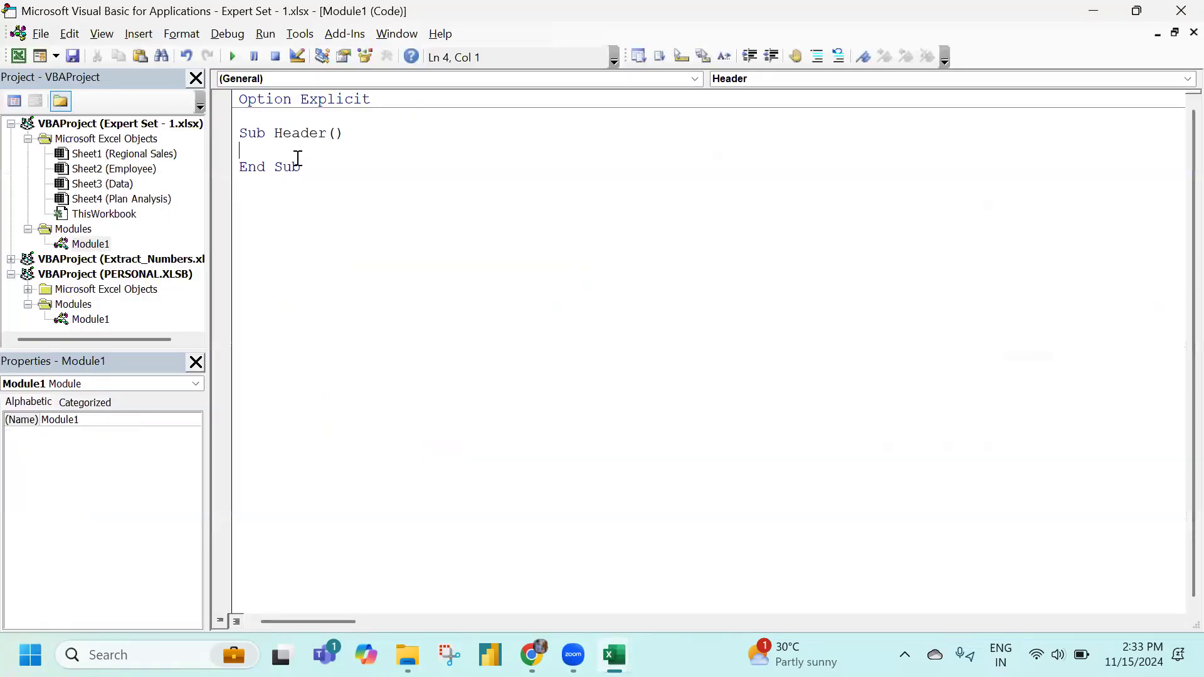
pyautogui.write('activesheet.pagesetup')
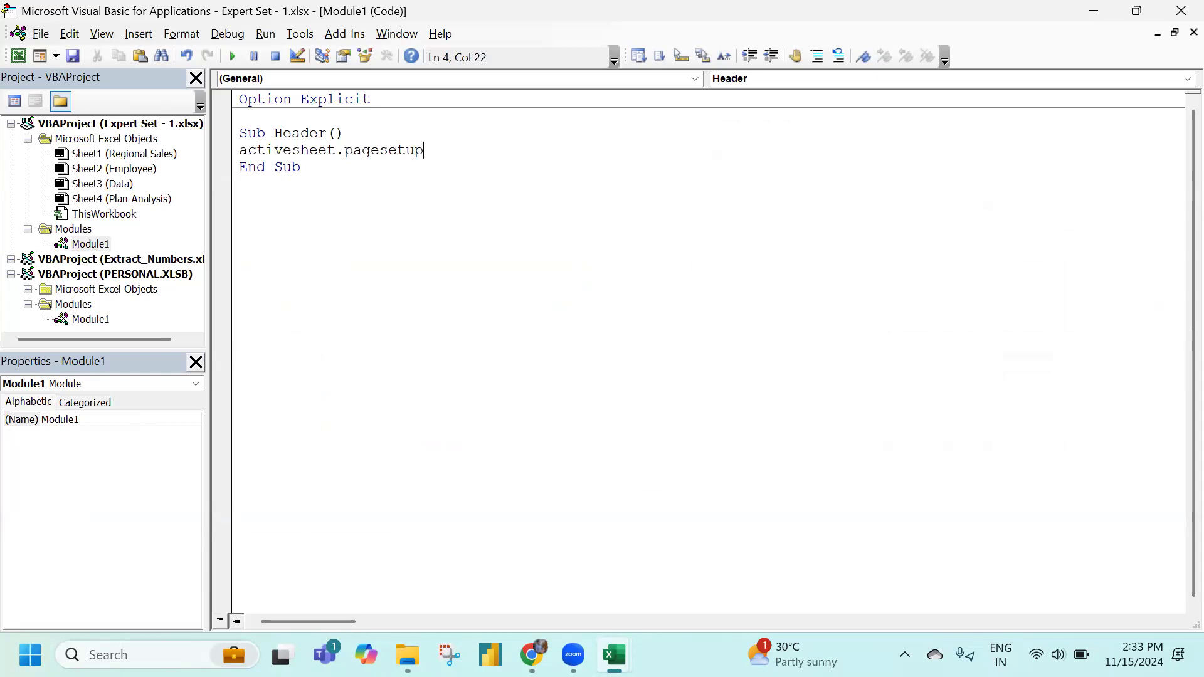
pyautogui.write('.leftheader = "Southridge Video"')
pyautogui.press('Down')
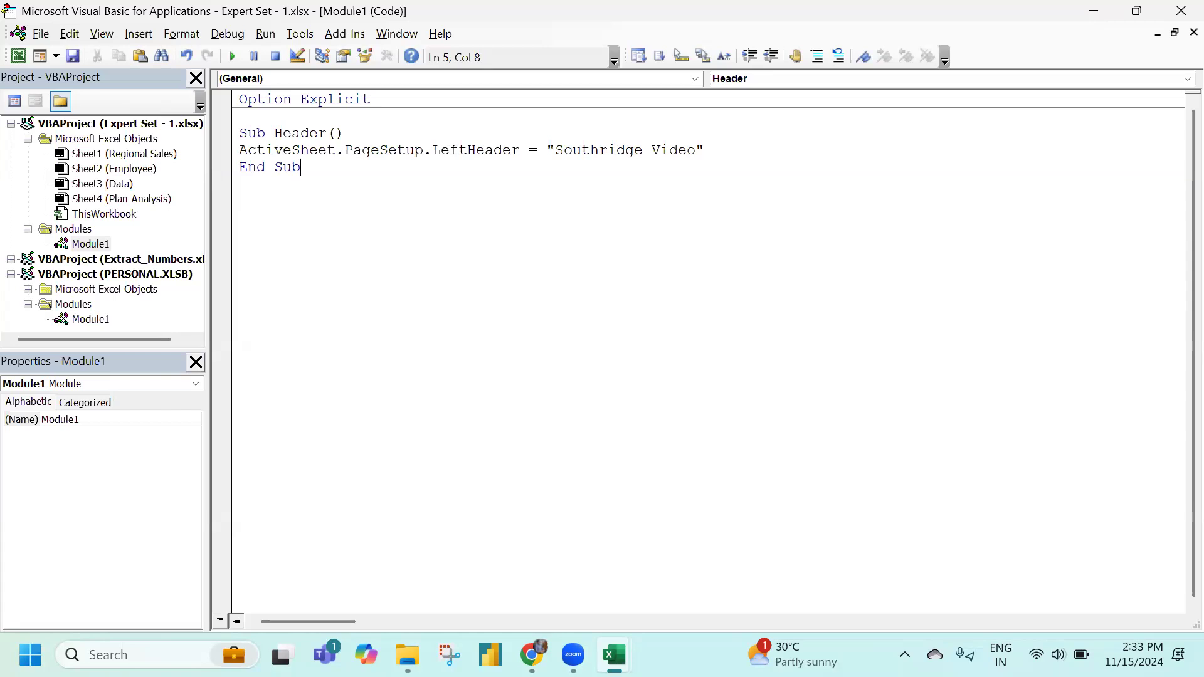
pyautogui.click(312, 138)
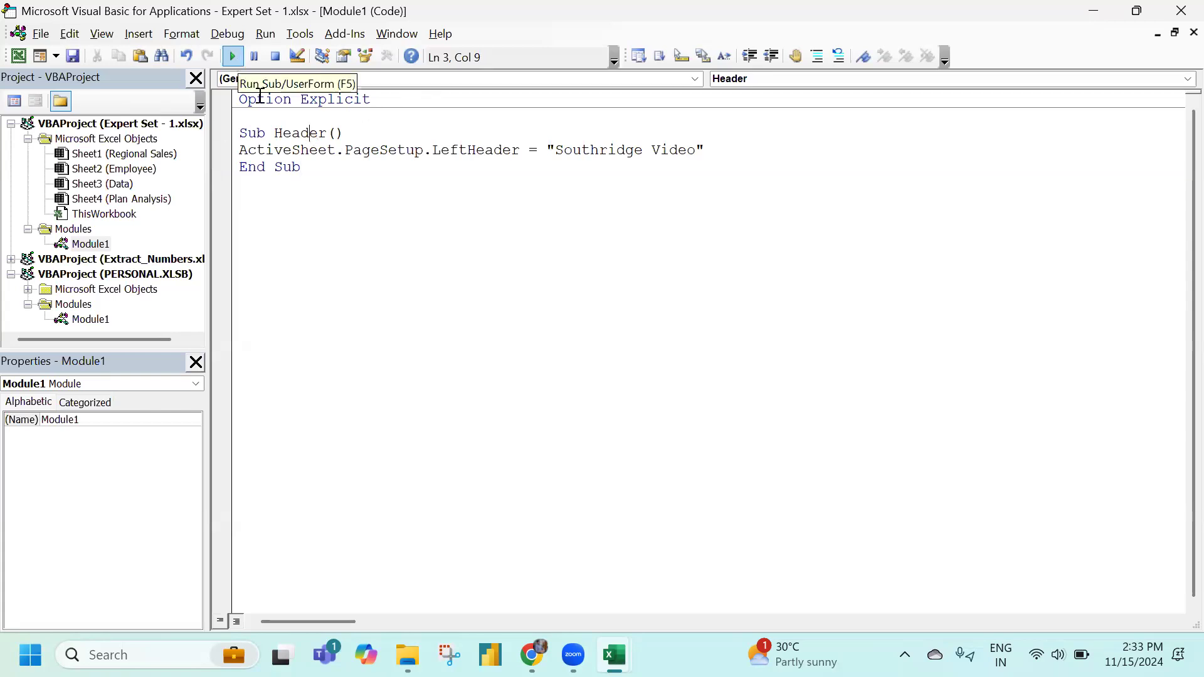
pyautogui.moveTo(614, 655)
pyautogui.click(553, 584)
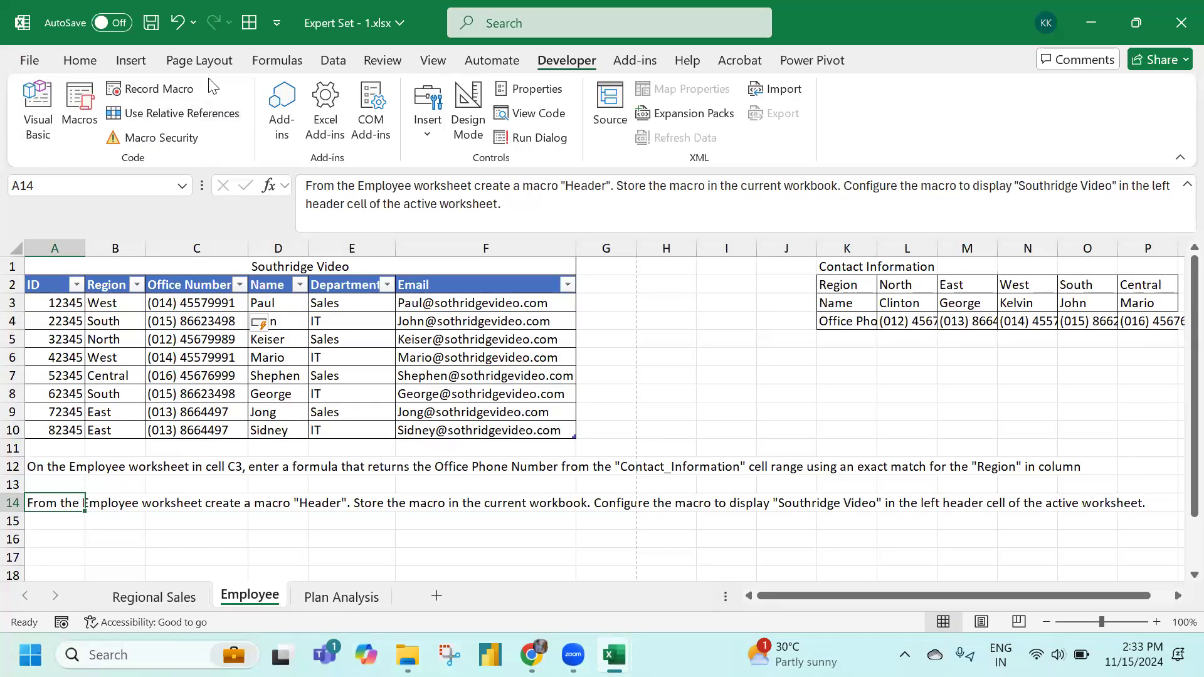
# Verify the custom left header reads Southridge Video, then go to Plan Analysis
pyautogui.click(214, 63)
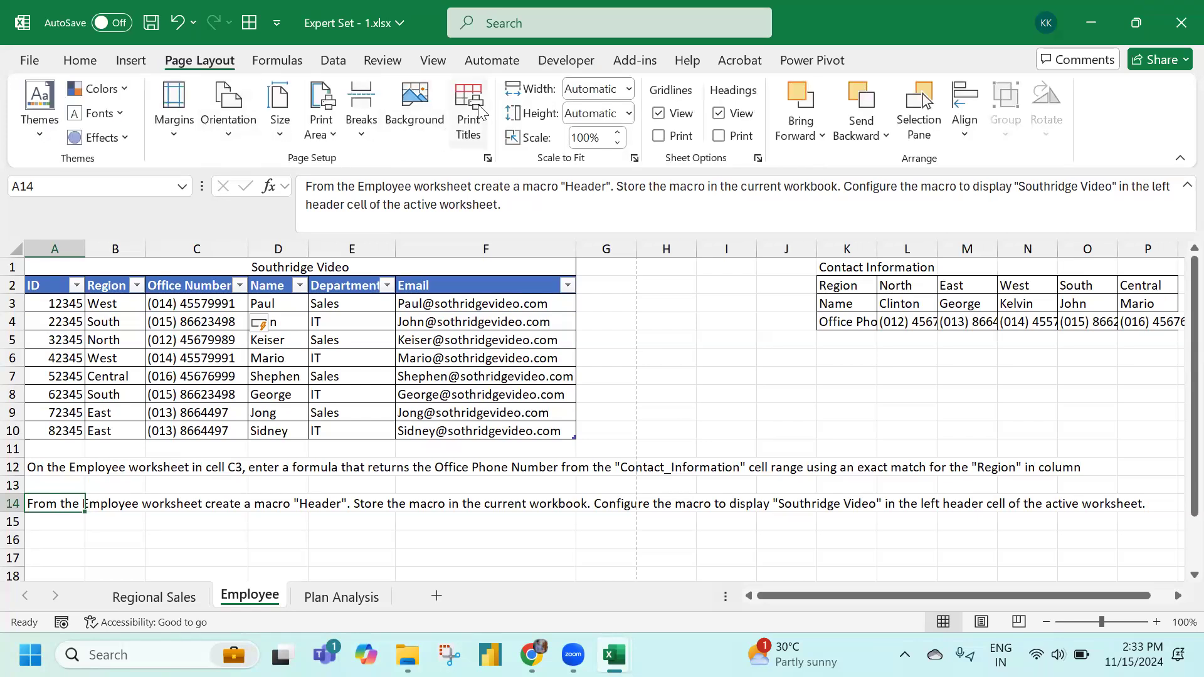
pyautogui.click(487, 158)
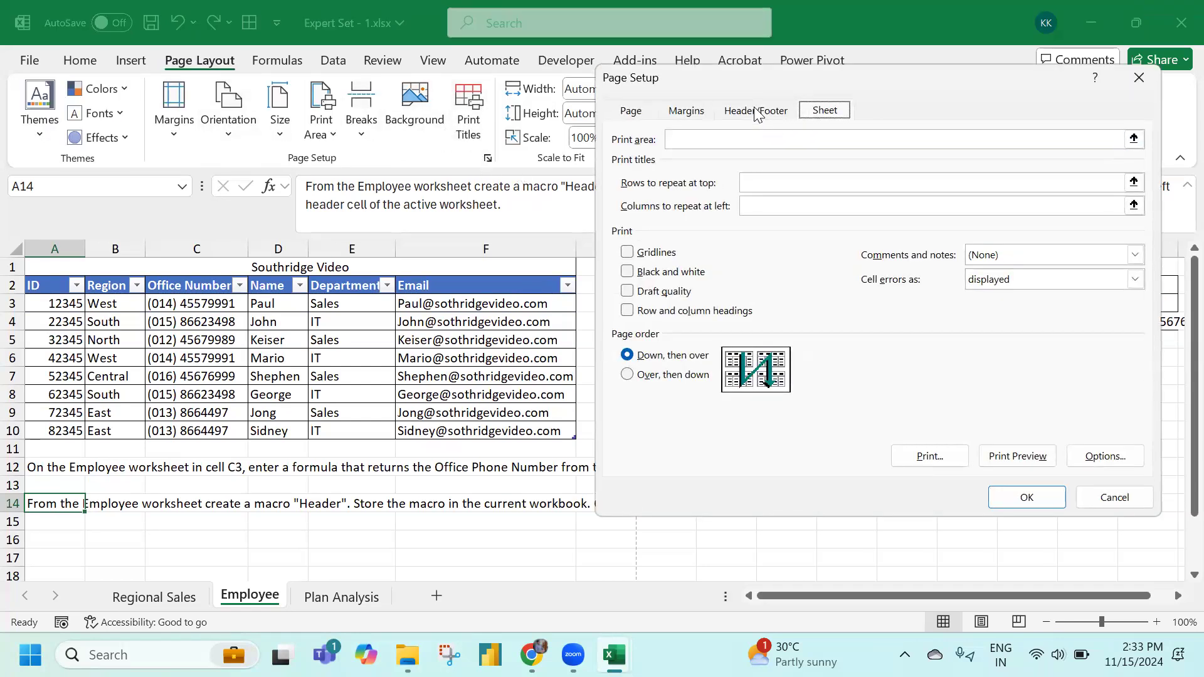
pyautogui.click(766, 110)
pyautogui.click(823, 242)
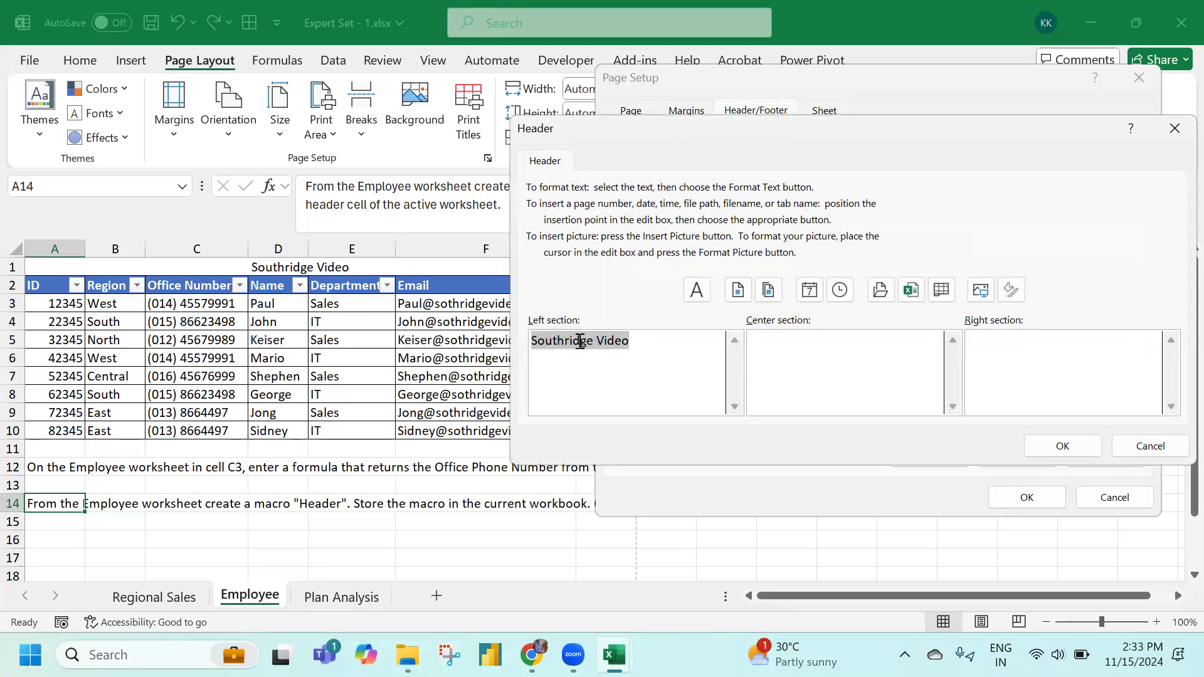
pyautogui.click(1150, 446)
pyautogui.click(1054, 504)
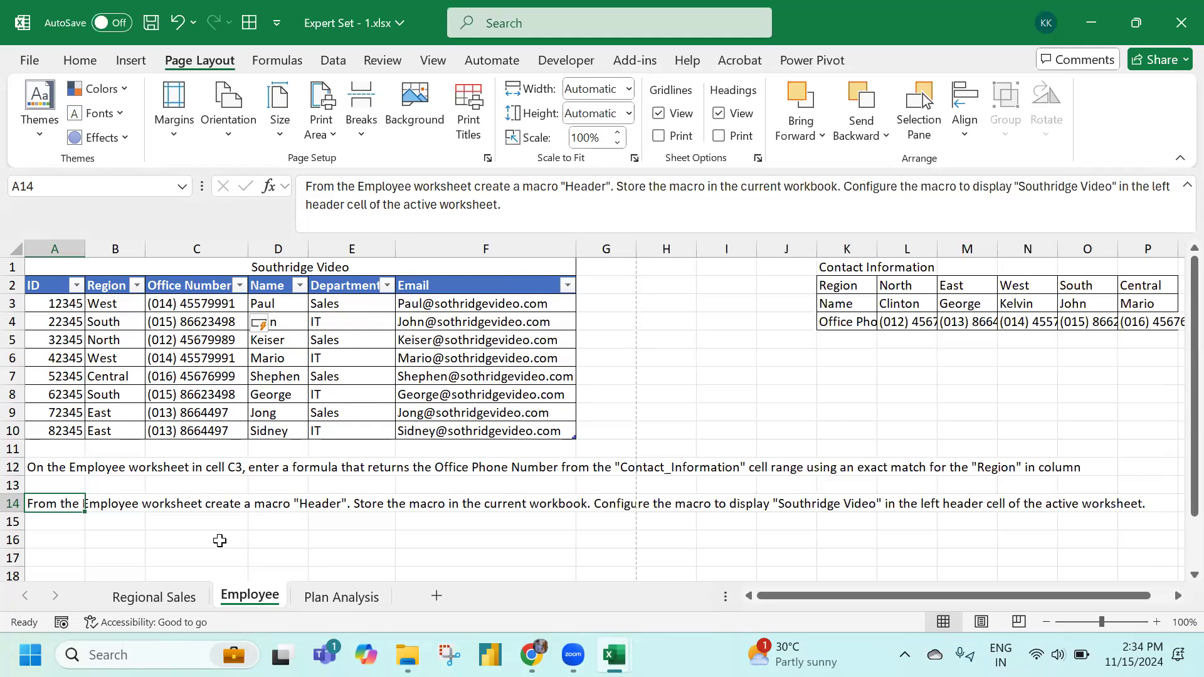
pyautogui.click(336, 597)
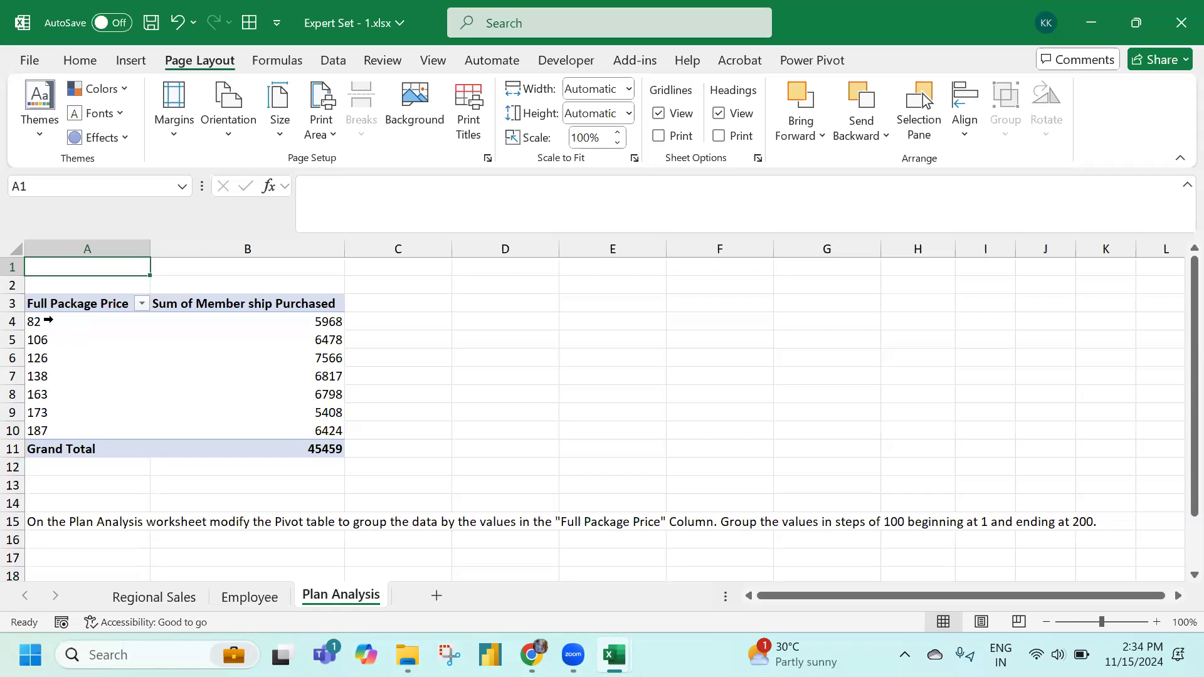
# Group the Full Package Price values starting at 1, ending at 200, by 100
pyautogui.click(79, 322)
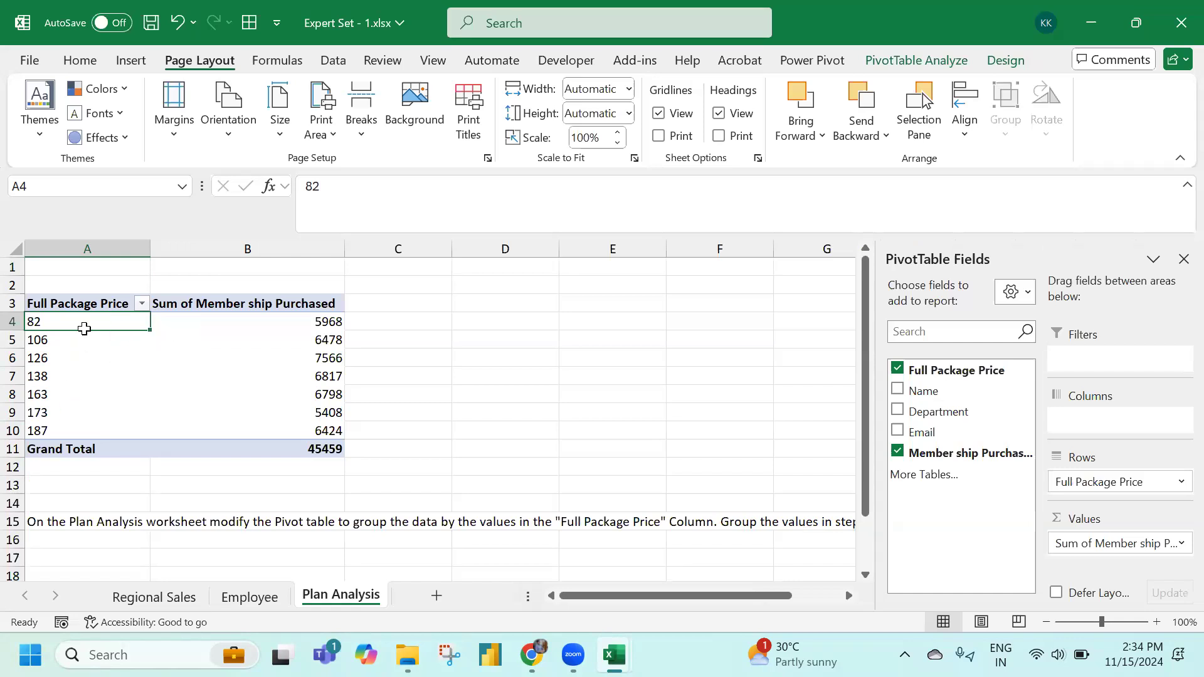
pyautogui.rightClick(85, 325)
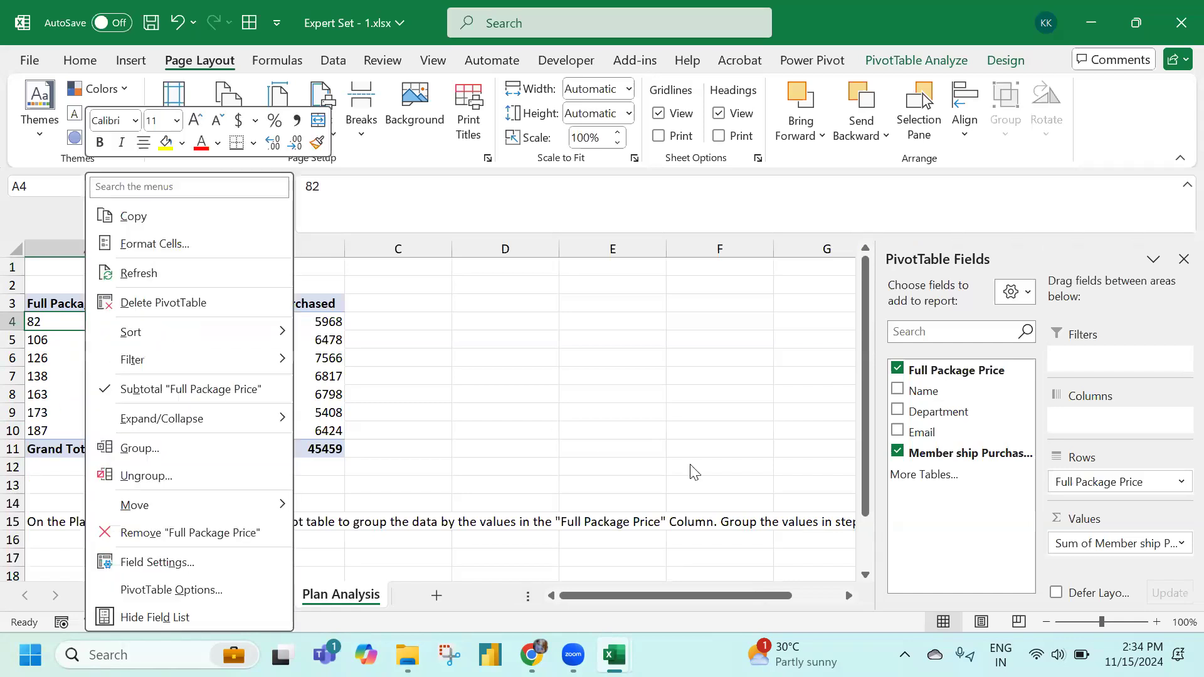
pyautogui.click(188, 447)
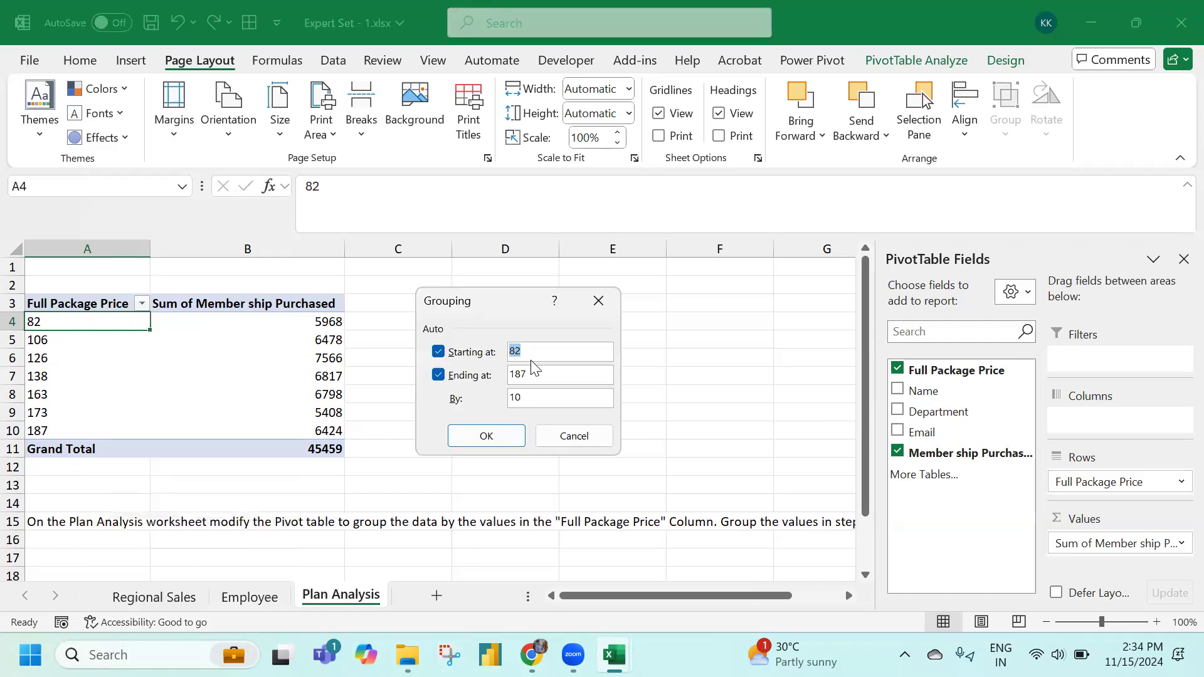
pyautogui.write('1')
pyautogui.doubleClick(539, 377)
pyautogui.write('200')
pyautogui.press('Tab')
pyautogui.write('100')
pyautogui.click(494, 435)
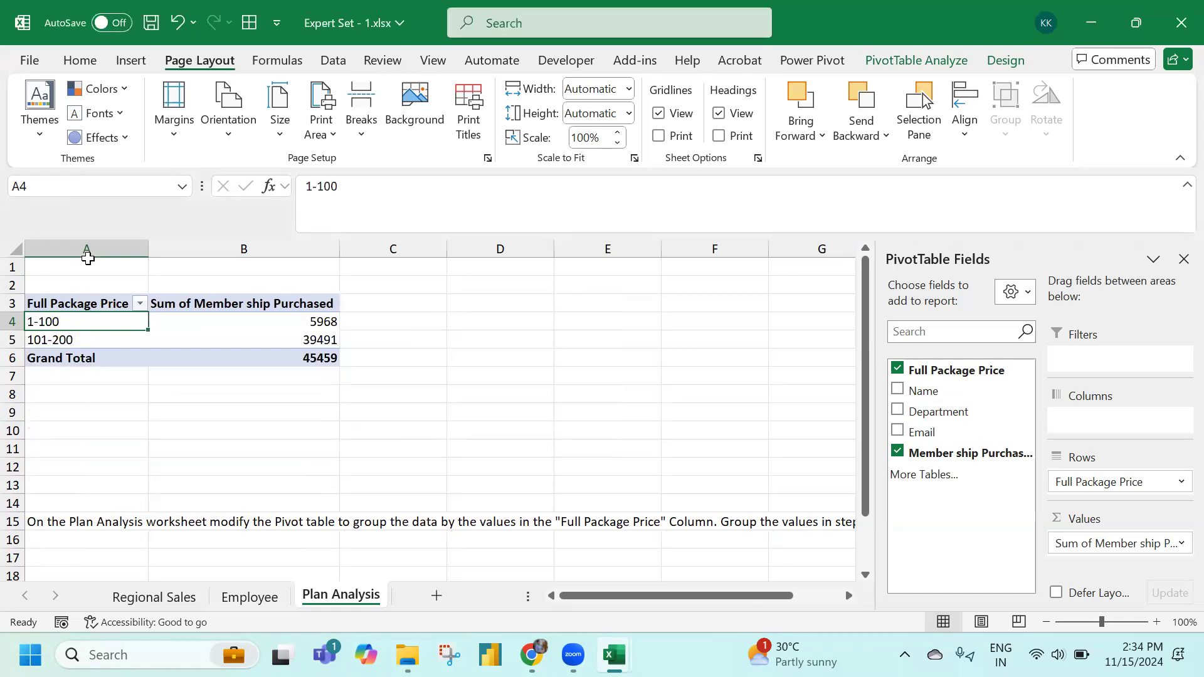
# Return to A1 and save, backing out of the macro-free file prompt
pyautogui.hotkey('ctrl', 'Home')
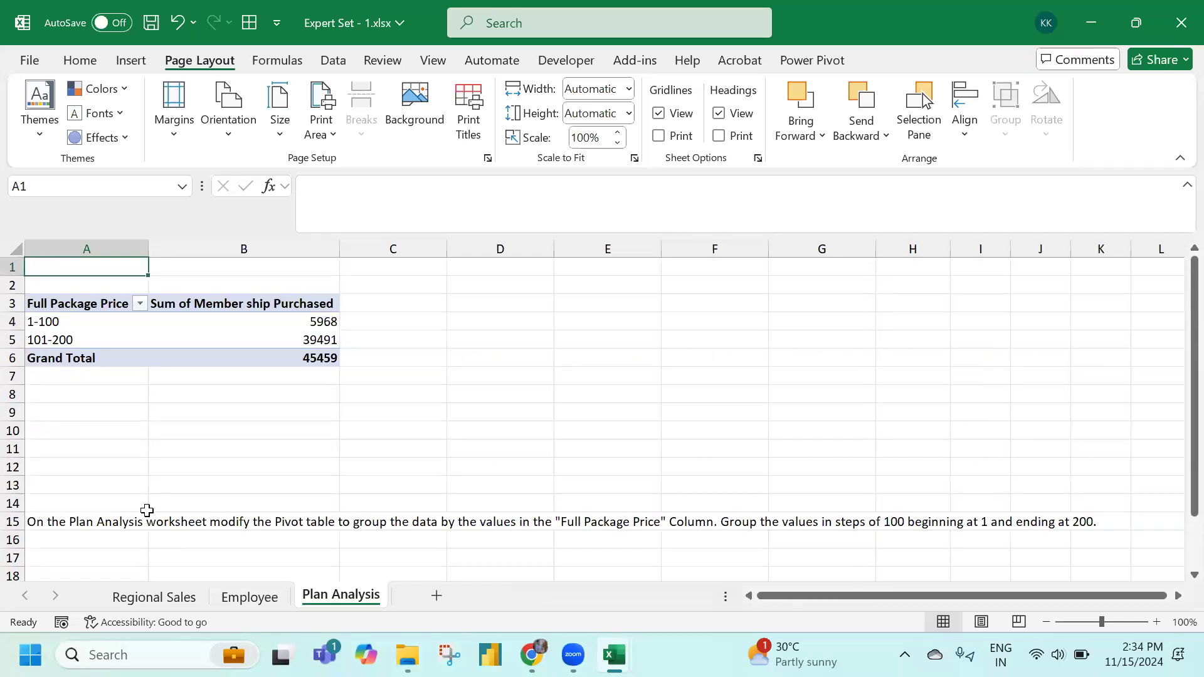
pyautogui.click(150, 23)
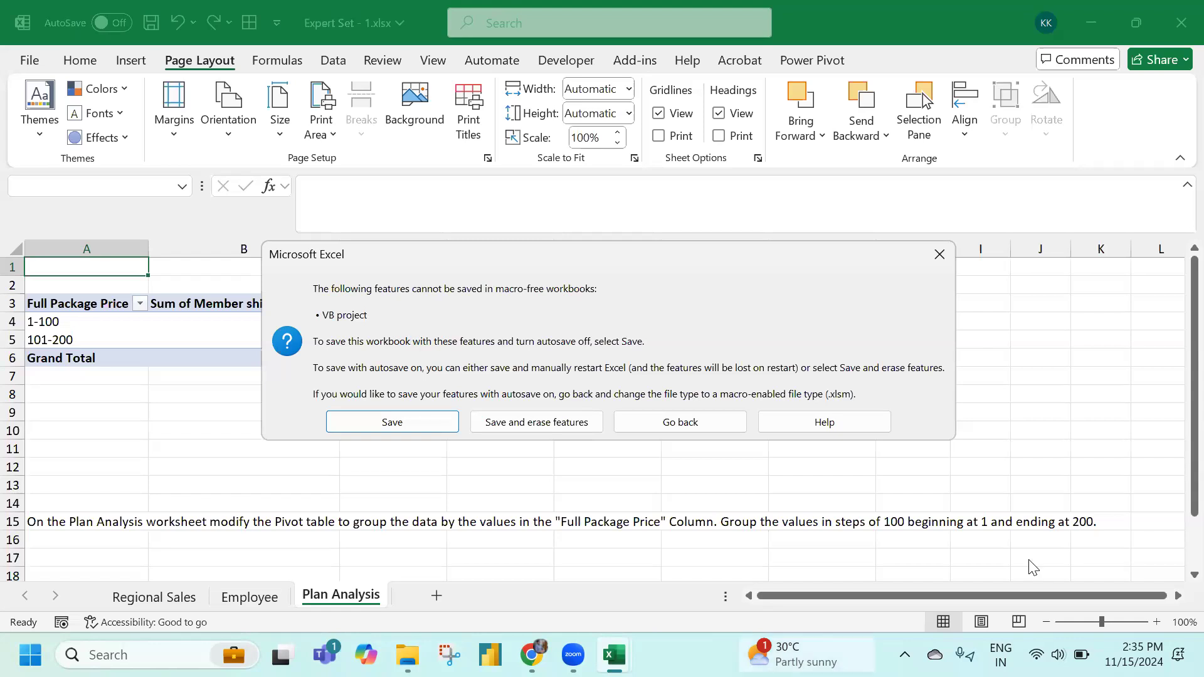
pyautogui.click(939, 257)
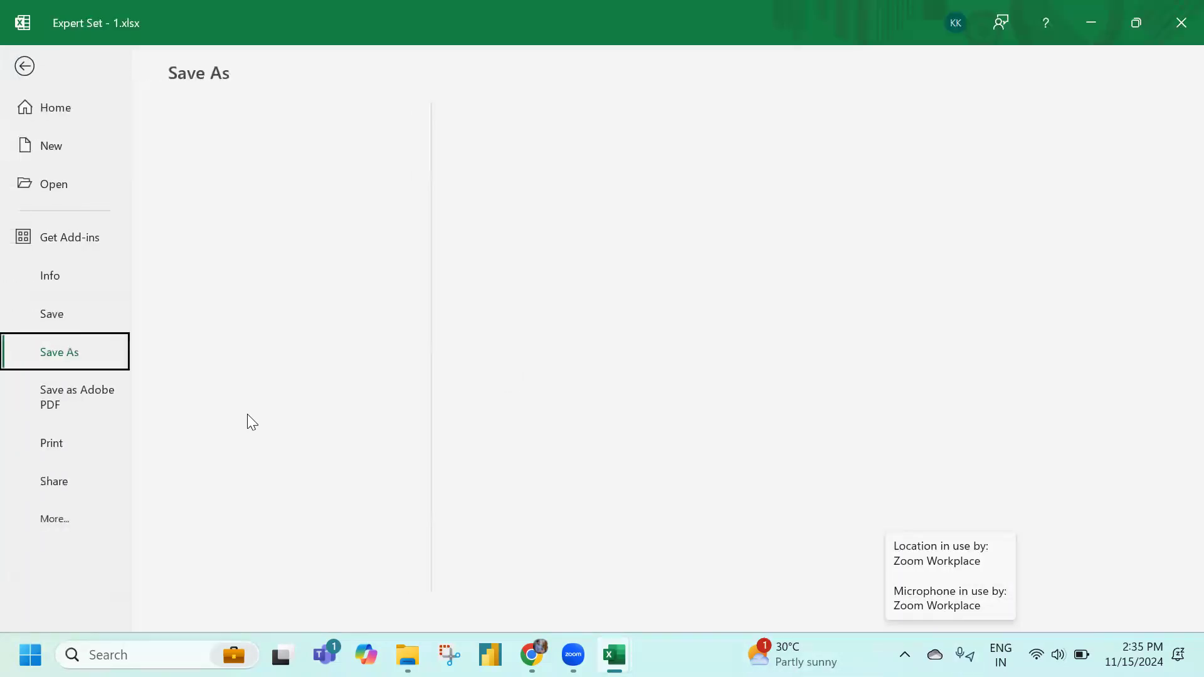
# Close Expert Set - 1 without saving and open Expert Set - 2.xlsx
pyautogui.click(32, 68)
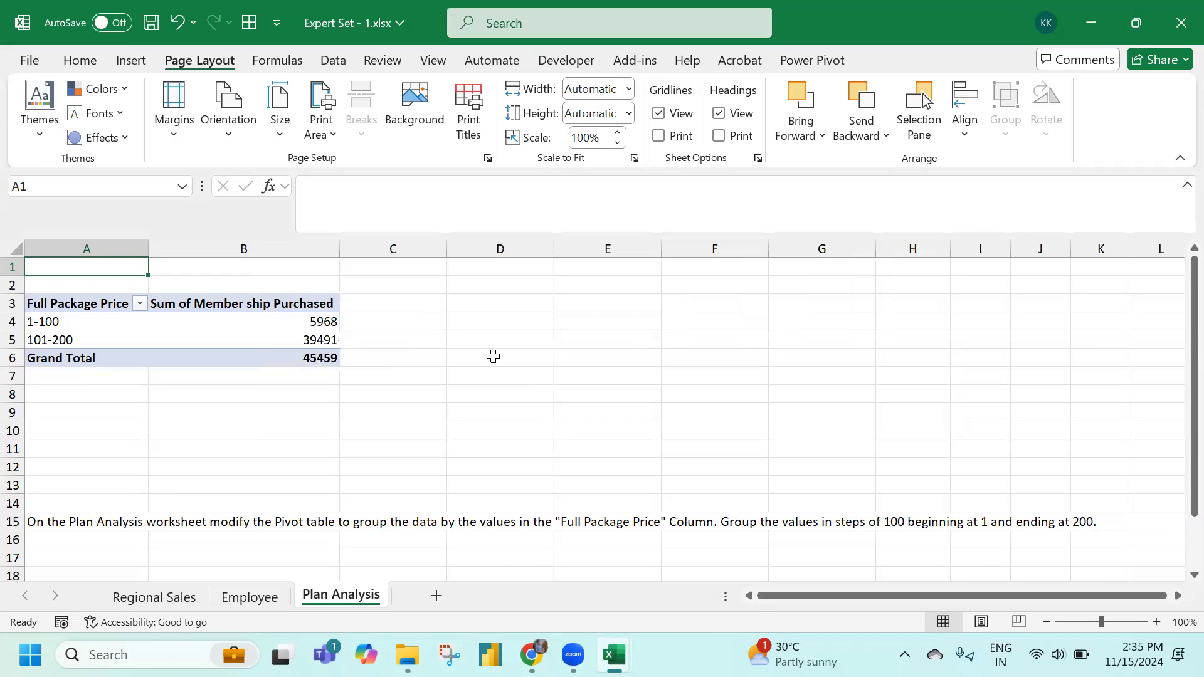
pyautogui.click(494, 356)
pyautogui.click(1177, 29)
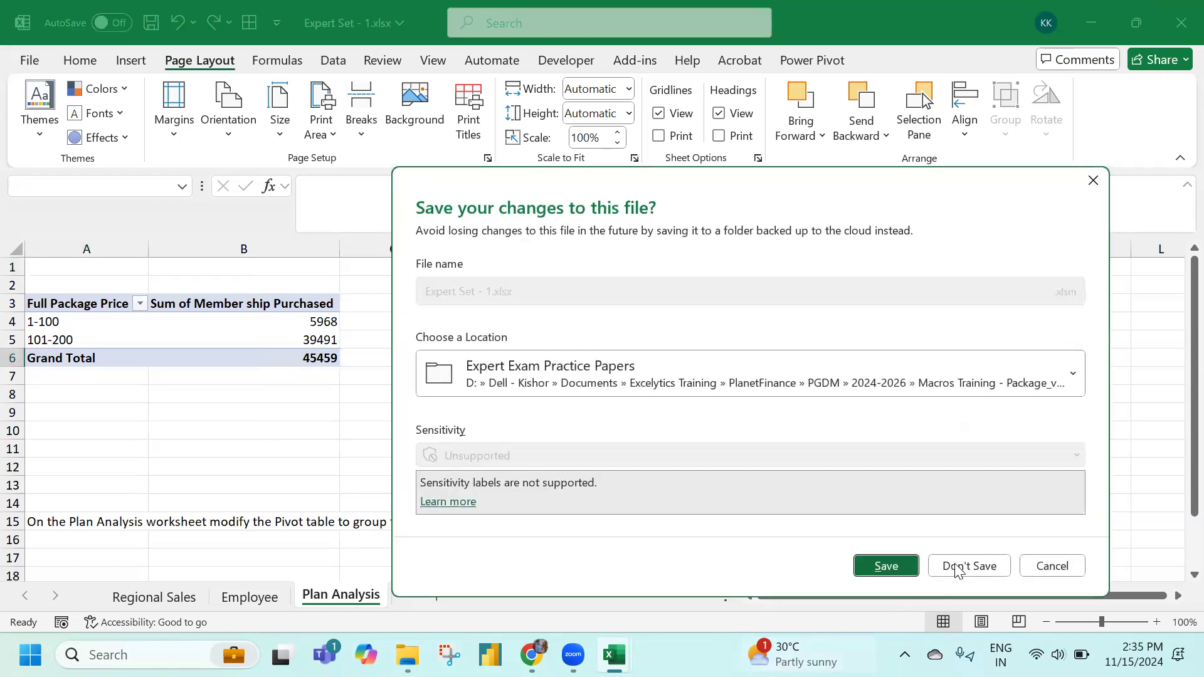
pyautogui.click(969, 565)
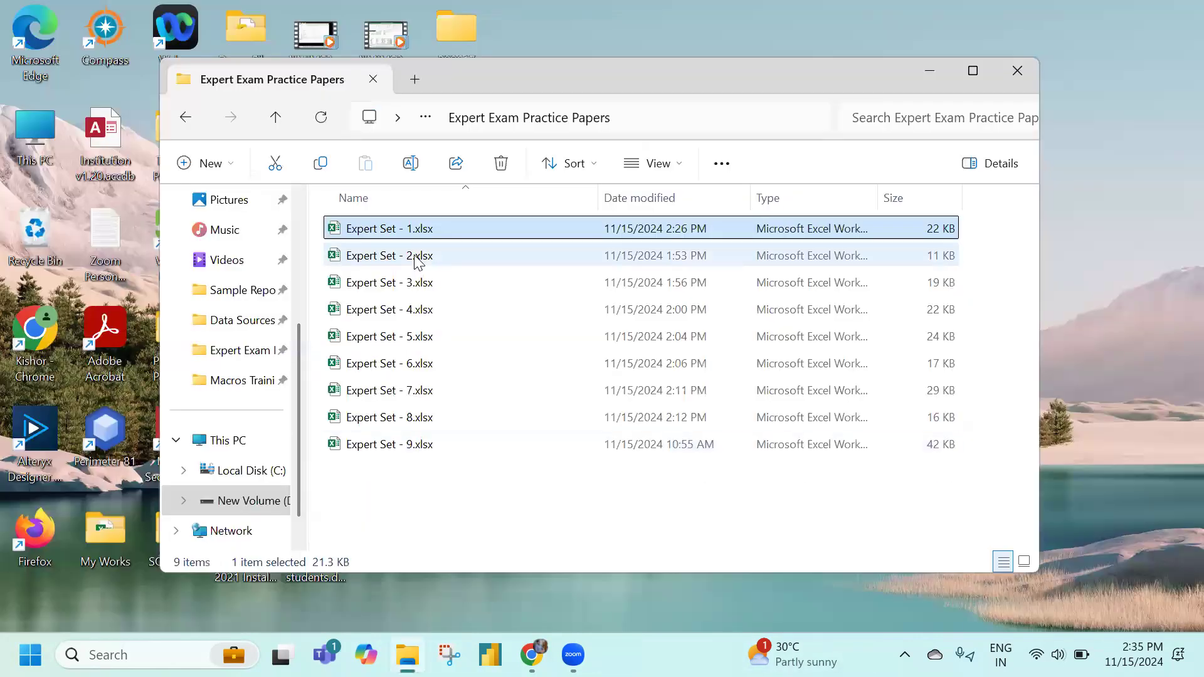
pyautogui.doubleClick(421, 257)
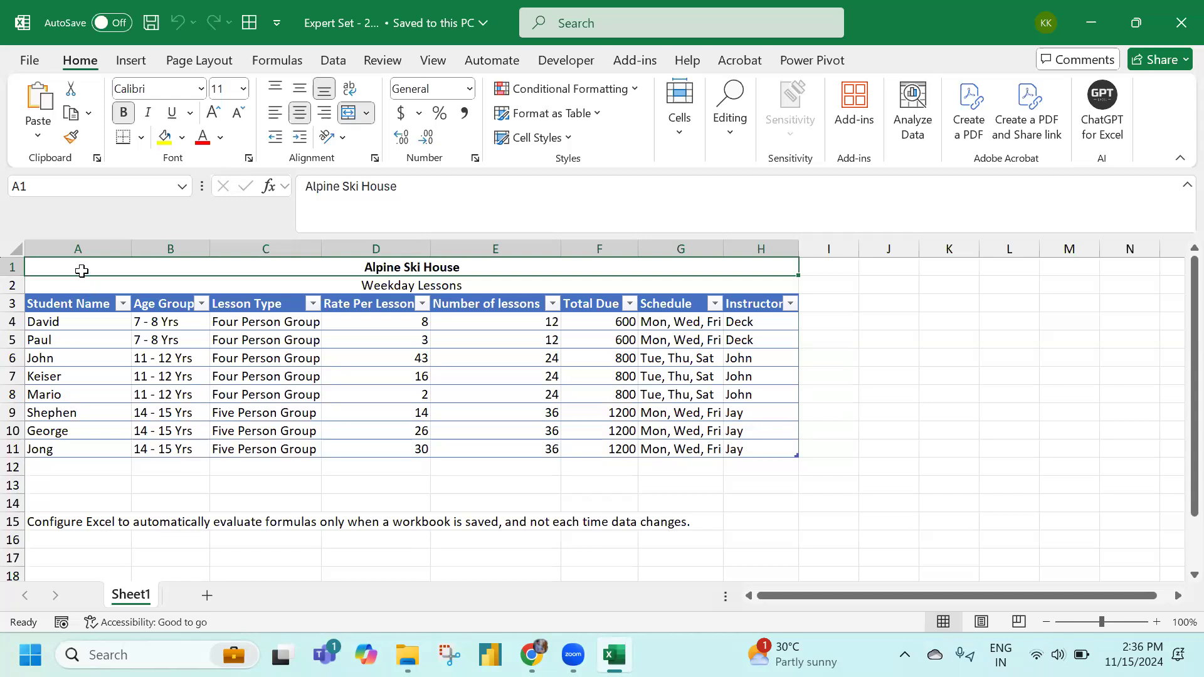
# Look over the calculation mode options on the Formulas tab
pyautogui.click(28, 61)
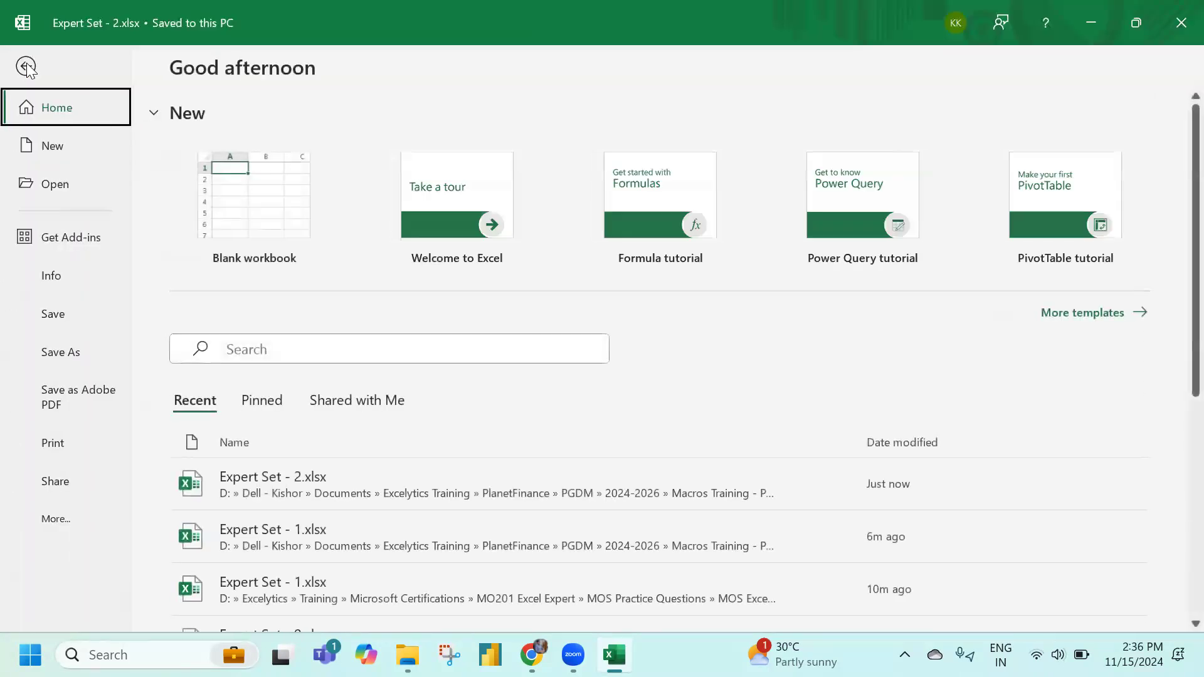
pyautogui.click(26, 67)
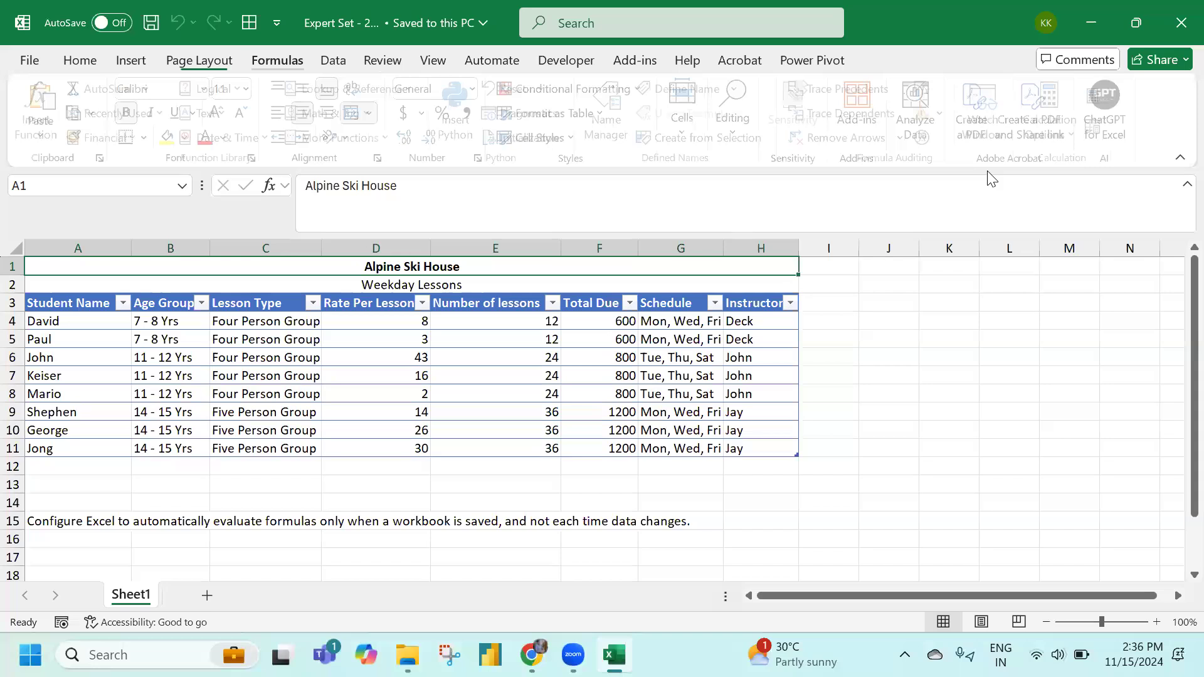
pyautogui.hotkey('alt', 'm')
pyautogui.click(1055, 116)
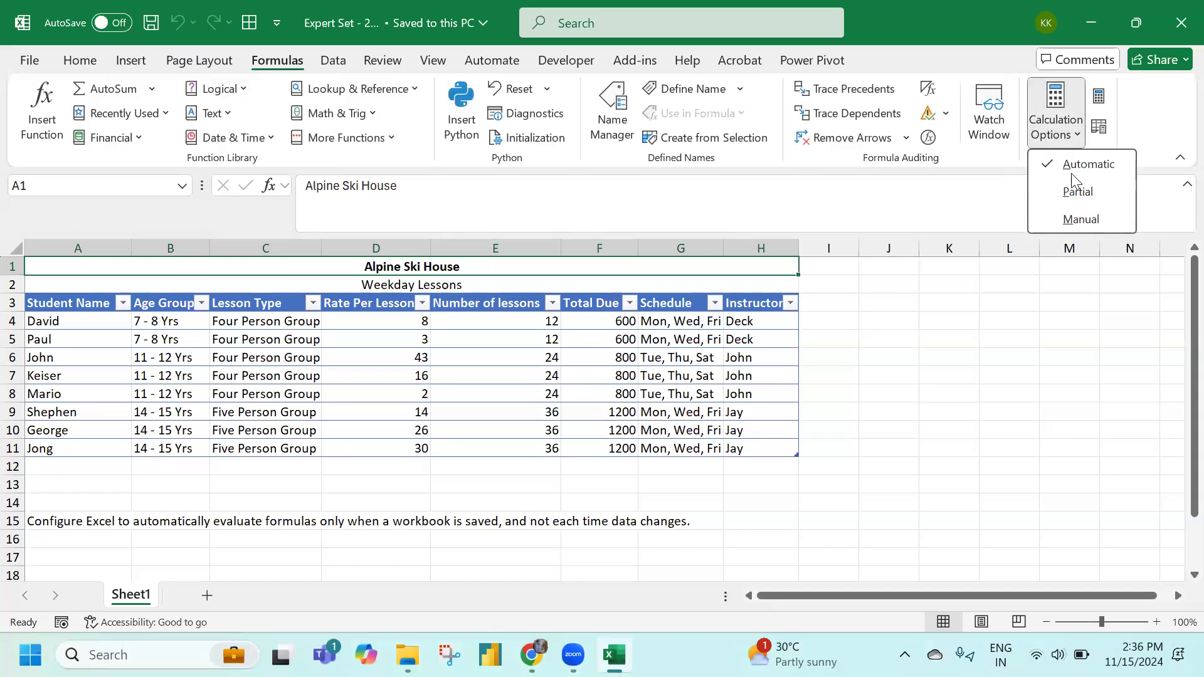
pyautogui.click(1080, 220)
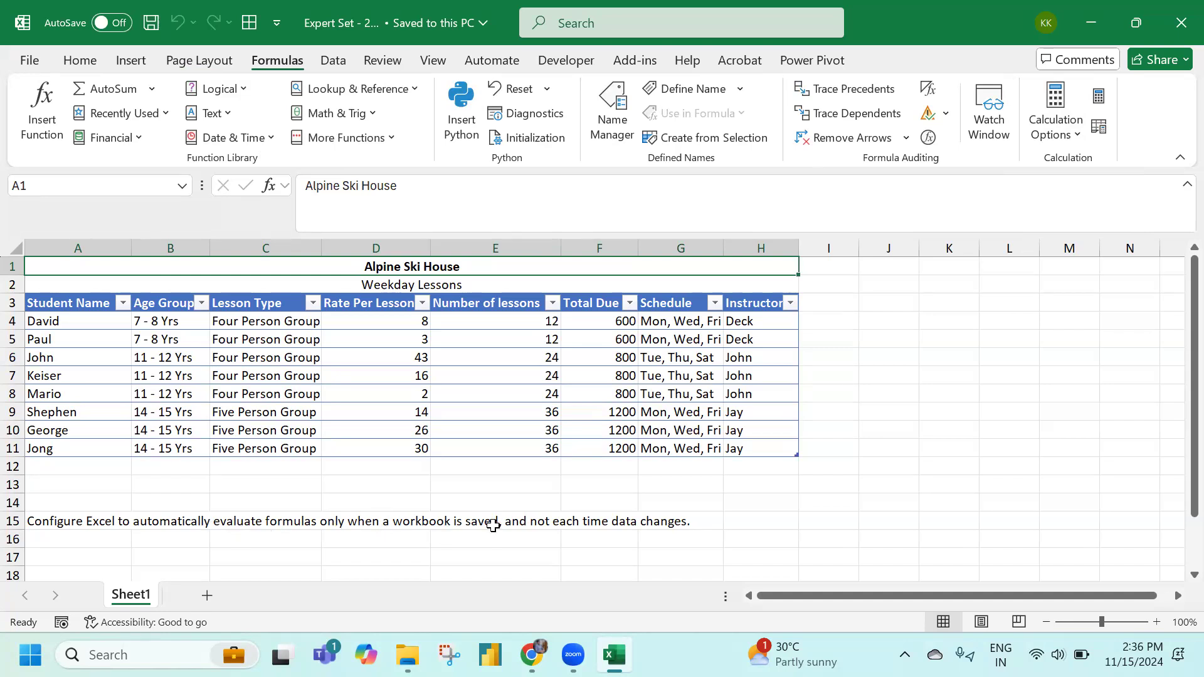
# Set workbook calculation to Manual in Excel Options, then open Expert Set - 3
pyautogui.click(30, 62)
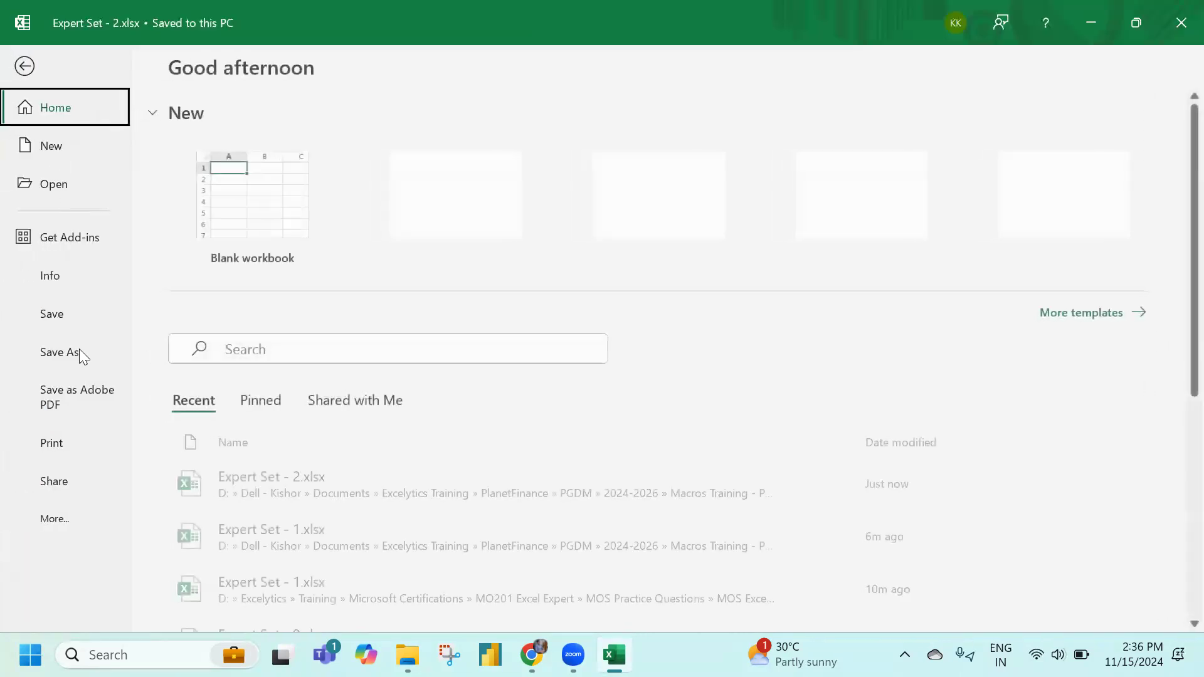
pyautogui.click(63, 518)
pyautogui.click(171, 518)
pyautogui.click(274, 76)
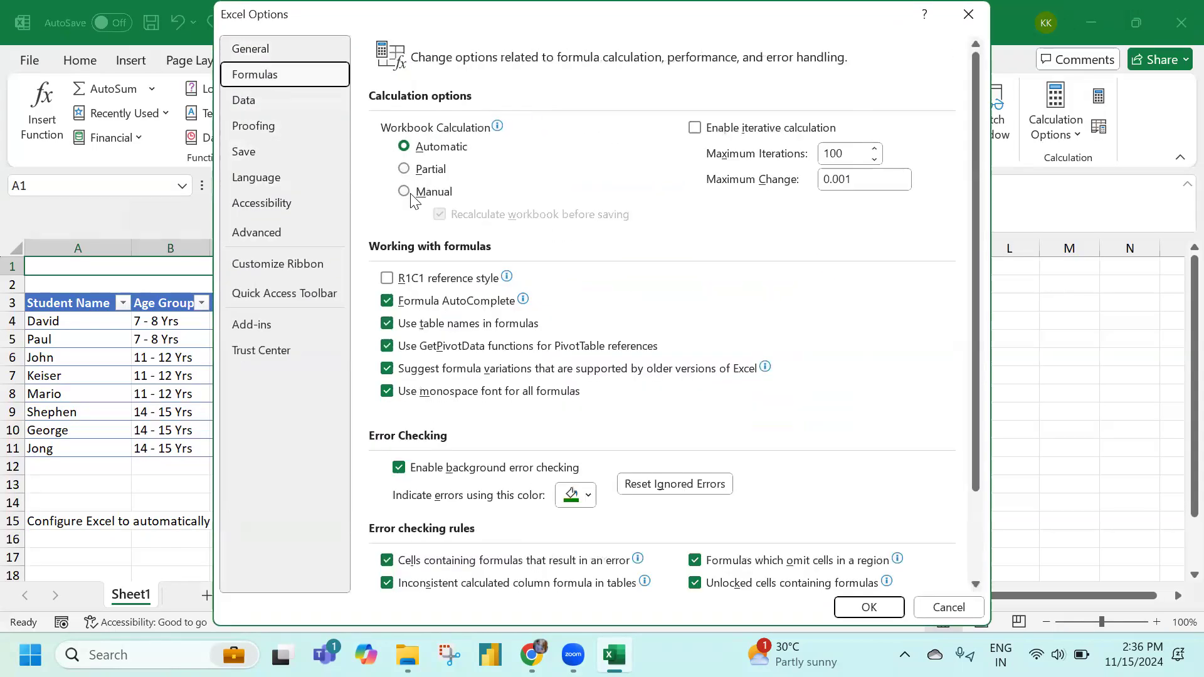
pyautogui.click(403, 192)
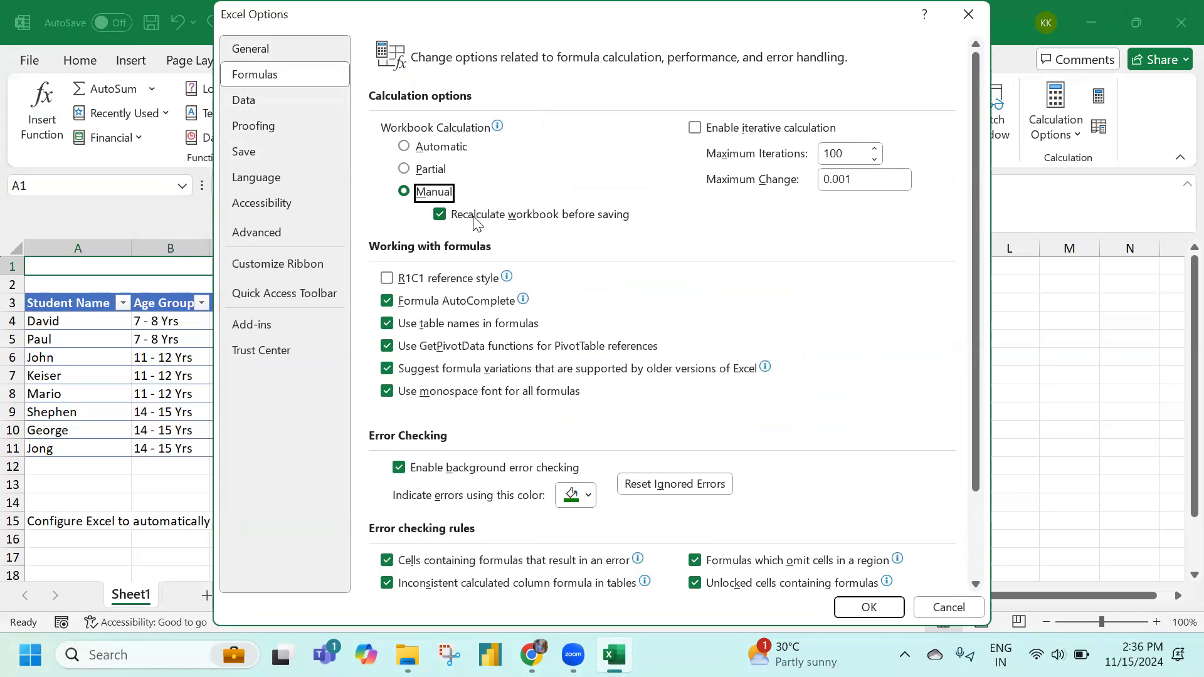
pyautogui.click(584, 216)
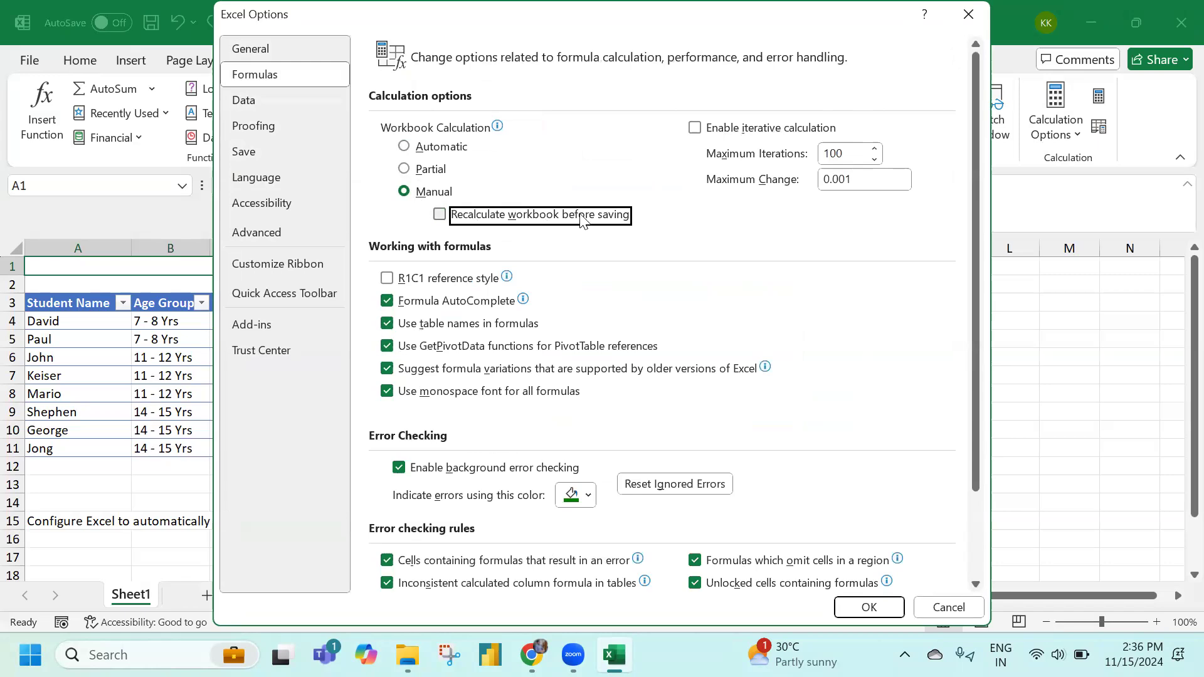
pyautogui.click(439, 215)
pyautogui.click(868, 609)
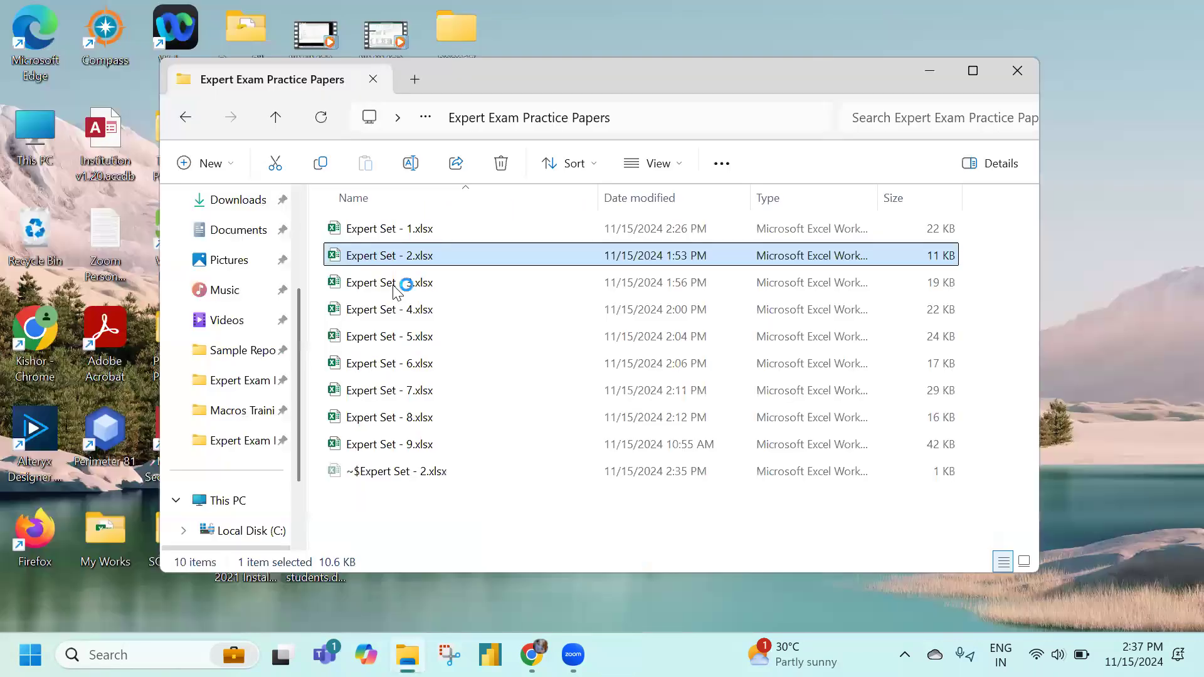
pyautogui.click(394, 286)
pyautogui.doubleClick(393, 286)
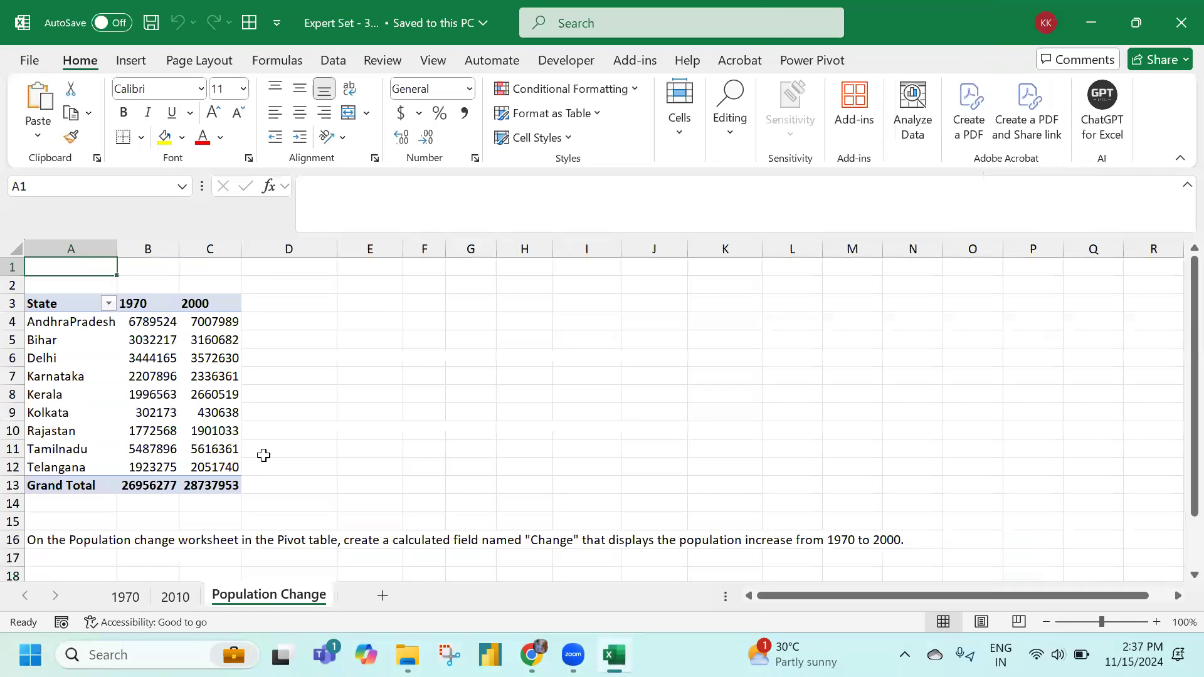
# On the 1970 sheet, read A14's instruction and select the Rank4 cells I3:I11
pyautogui.click(125, 596)
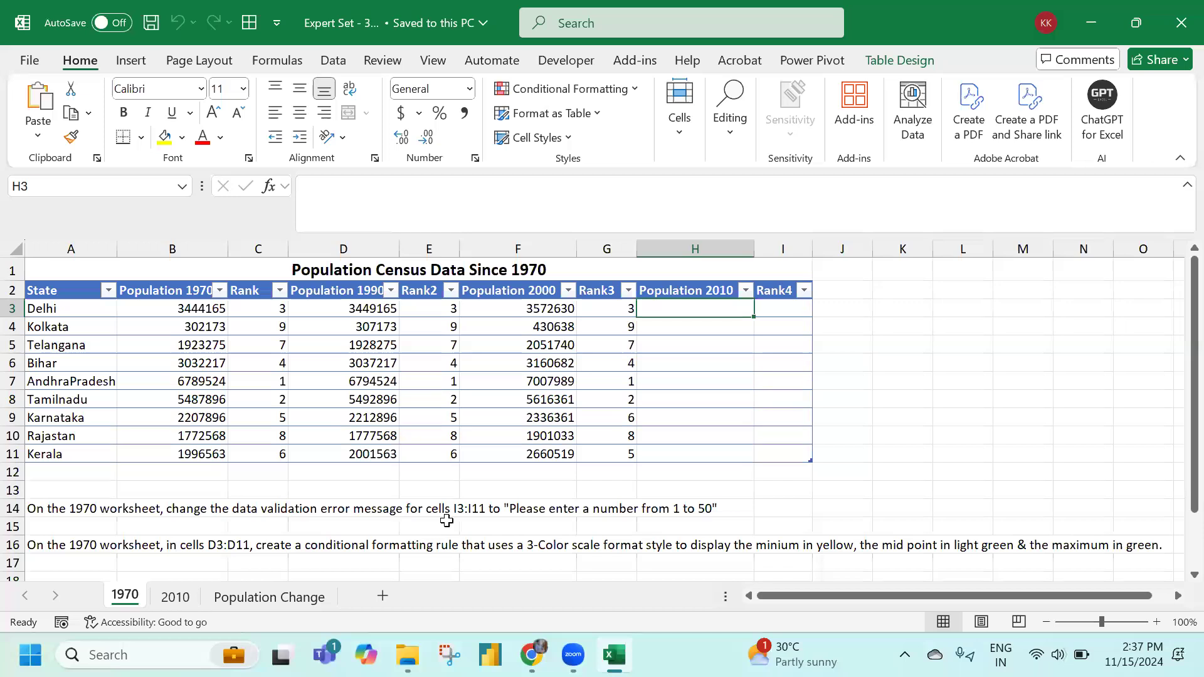
pyautogui.moveTo(784, 310); pyautogui.dragTo(776, 451)
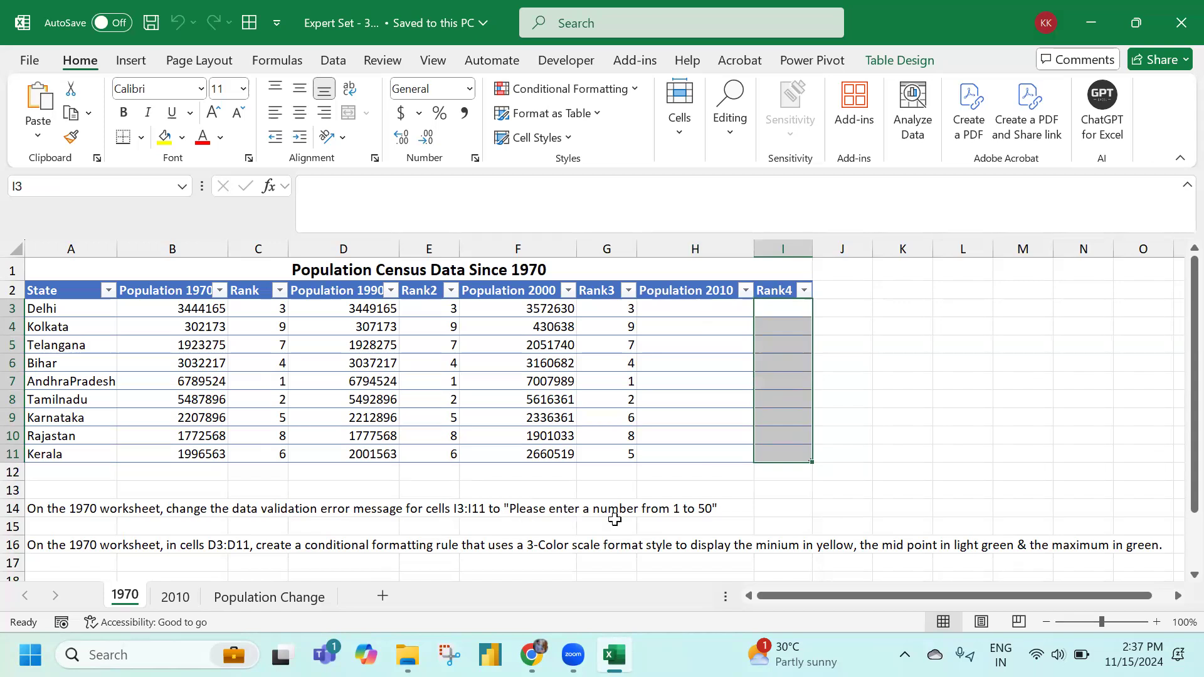
pyautogui.click(63, 512)
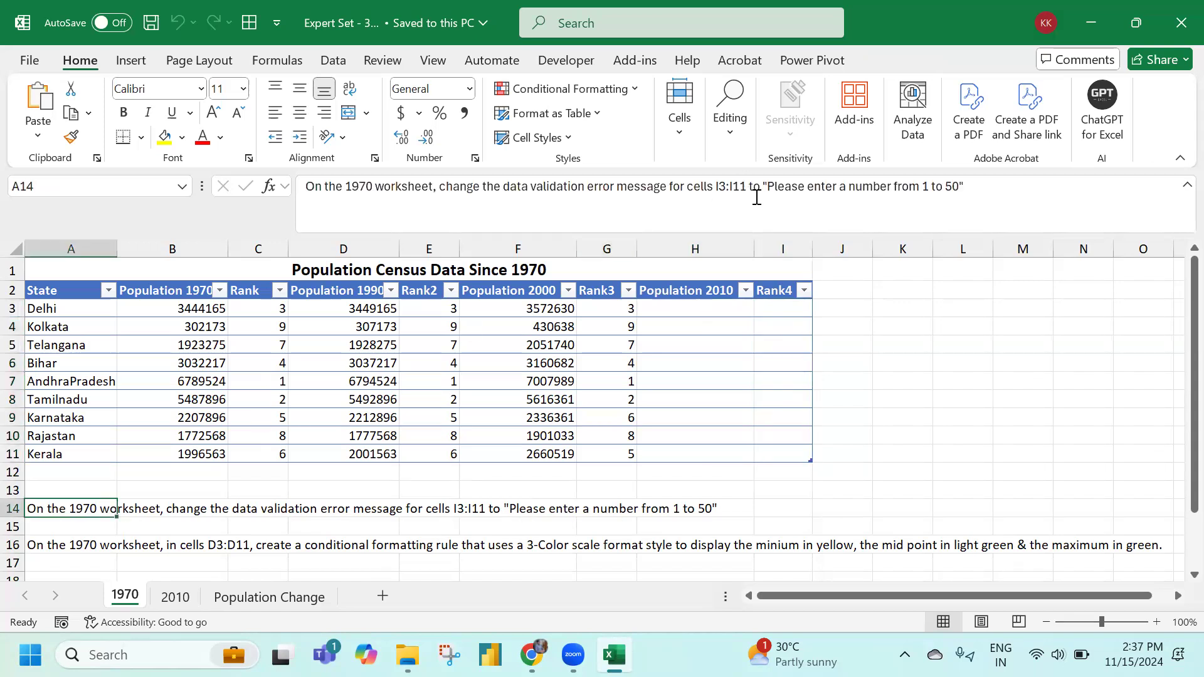
pyautogui.moveTo(765, 186); pyautogui.dragTo(957, 186)
pyautogui.hotkey('ctrl', 'c')
pyautogui.press('Escape')
pyautogui.click(734, 351)
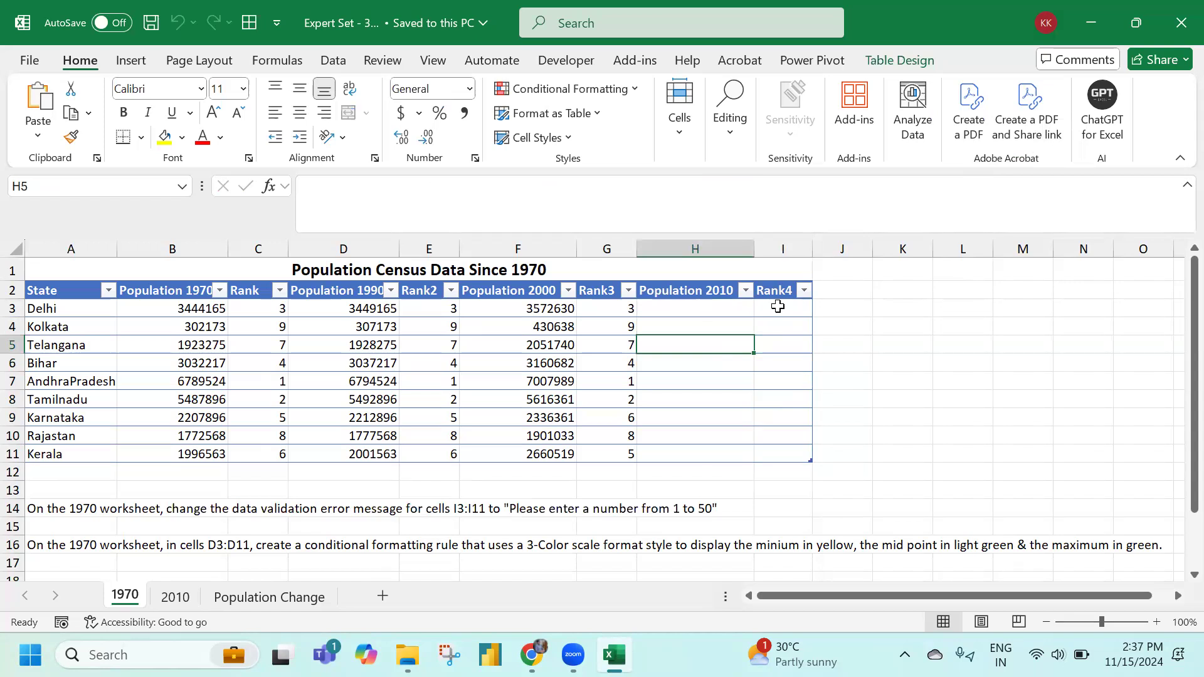
pyautogui.moveTo(777, 306); pyautogui.dragTo(776, 446)
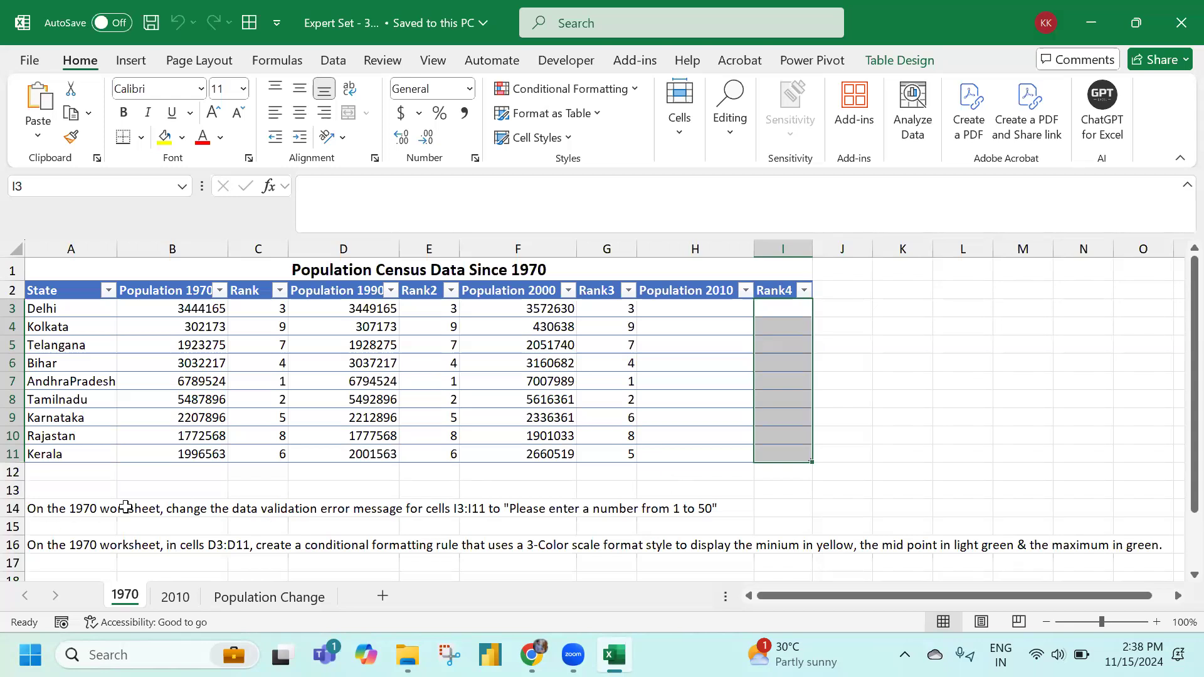
# Paste 'Please enter a number from 1 to 50' as the I3:I11 Data Validation error alert message
pyautogui.click(333, 60)
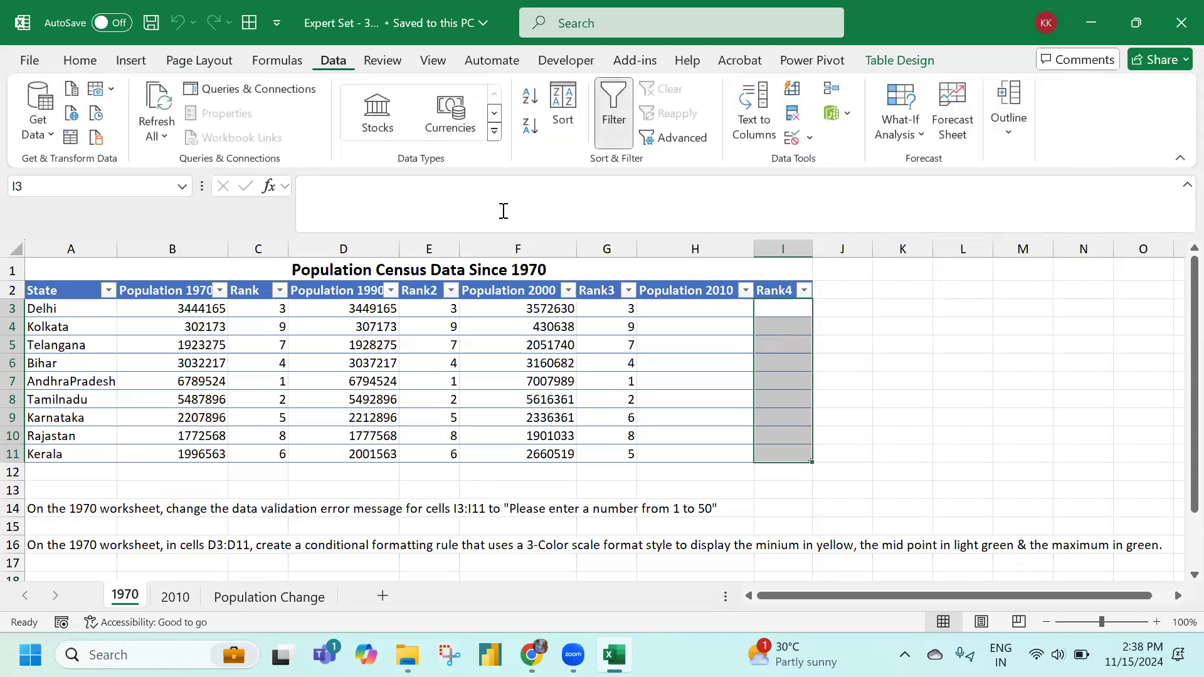
pyautogui.click(792, 138)
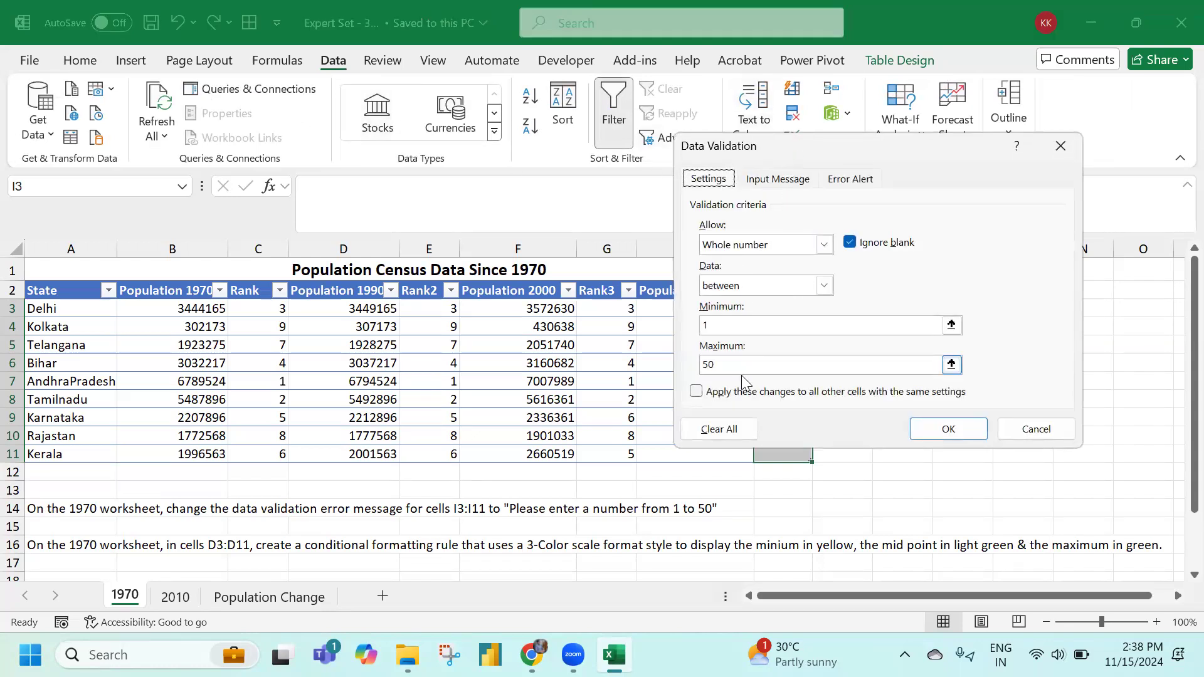
pyautogui.click(850, 178)
pyautogui.click(901, 326)
pyautogui.hotkey('ctrl', 'v')
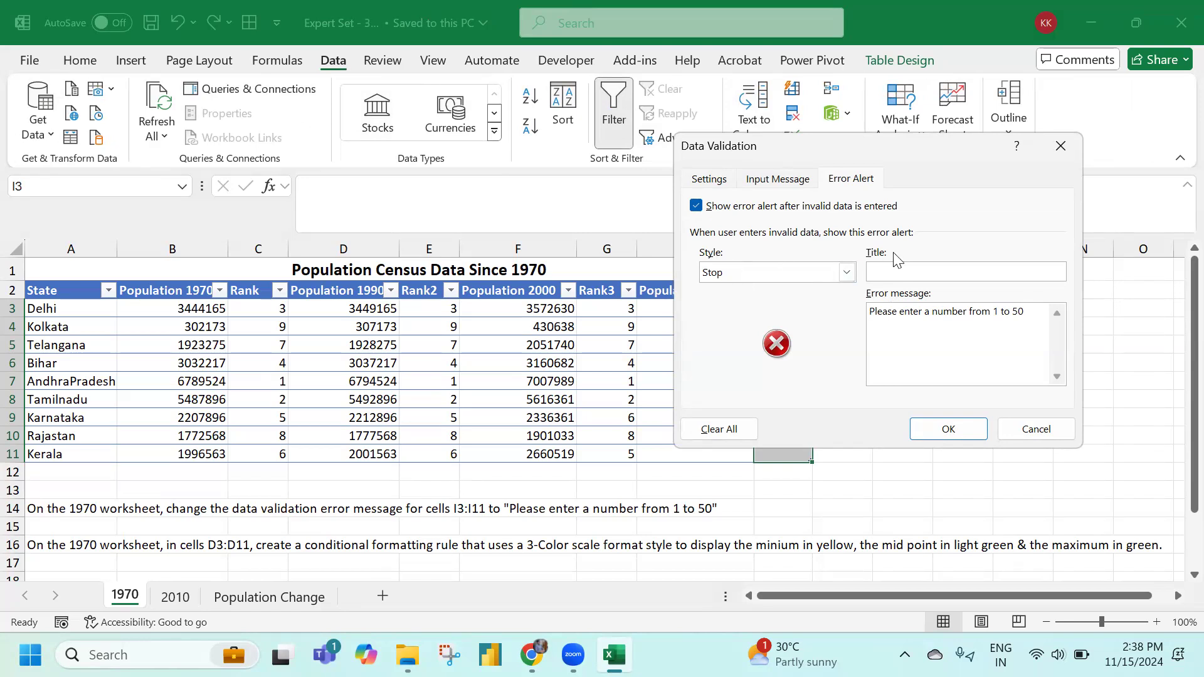
pyautogui.click(947, 431)
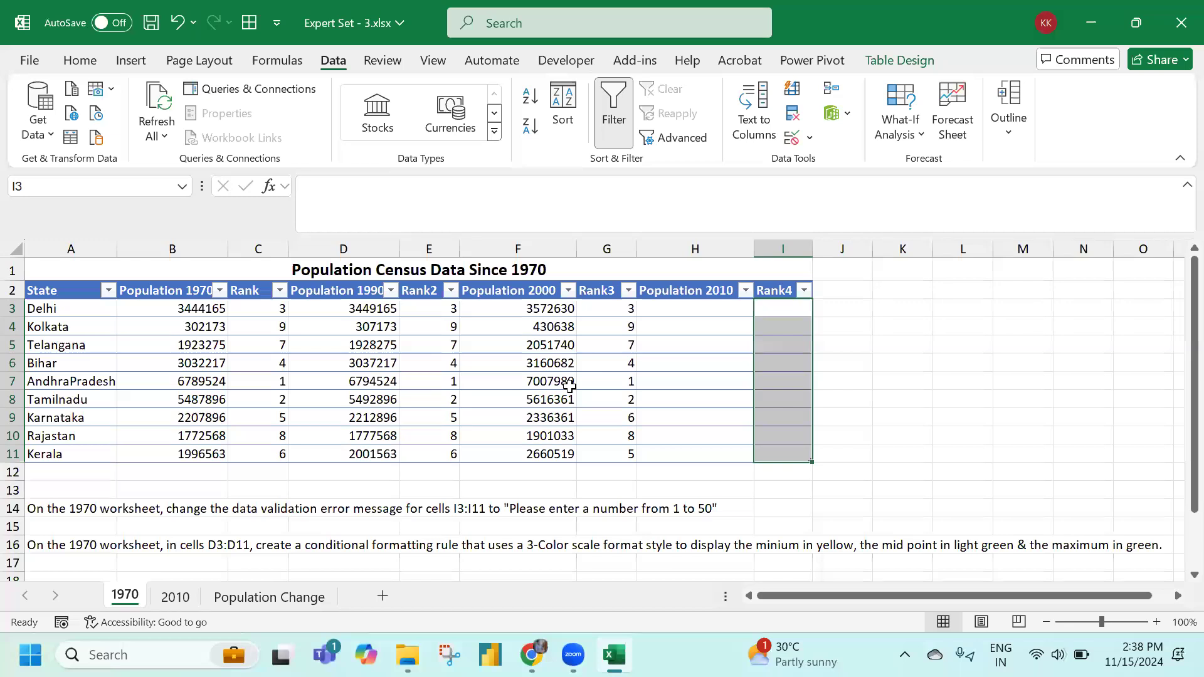
# Select D3:D11 and start a new 3-Color Scale conditional formatting rule
pyautogui.moveTo(348, 307); pyautogui.dragTo(348, 456)
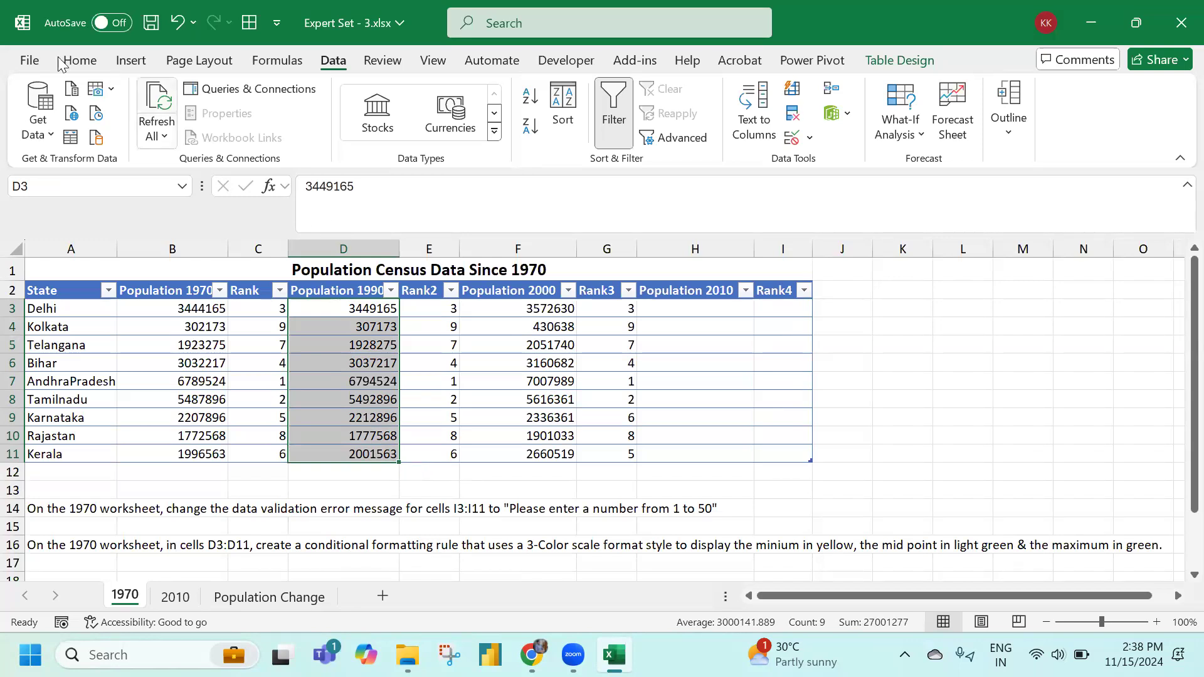
pyautogui.click(80, 59)
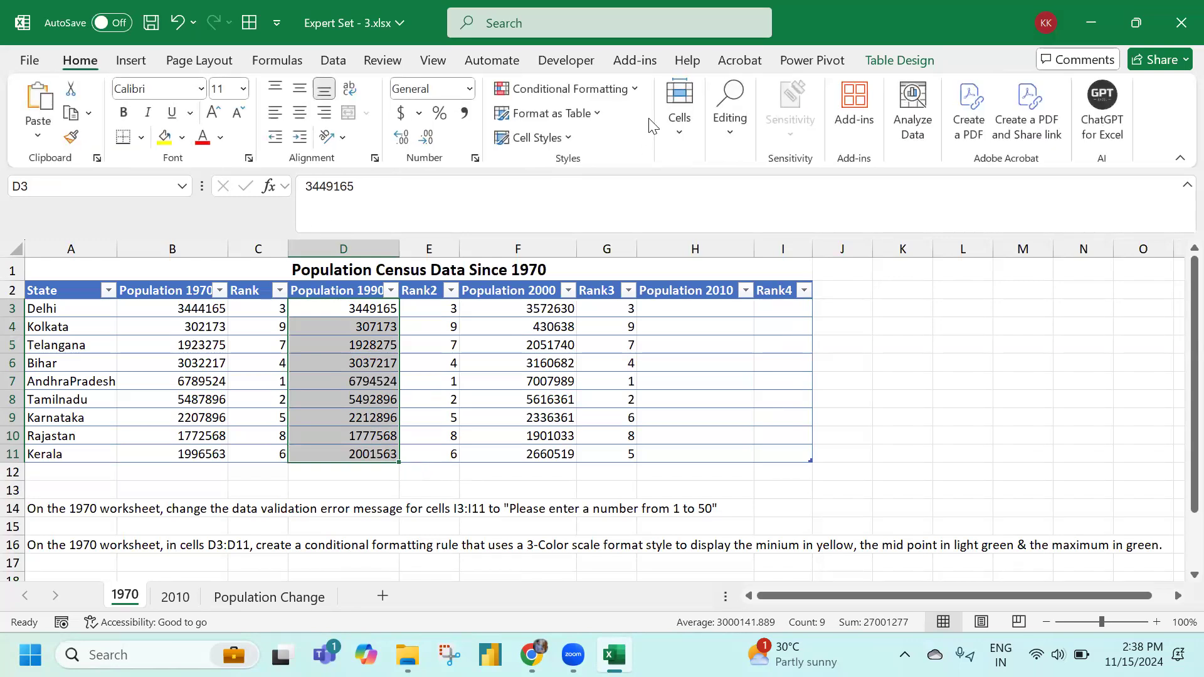
pyautogui.click(627, 88)
pyautogui.click(614, 318)
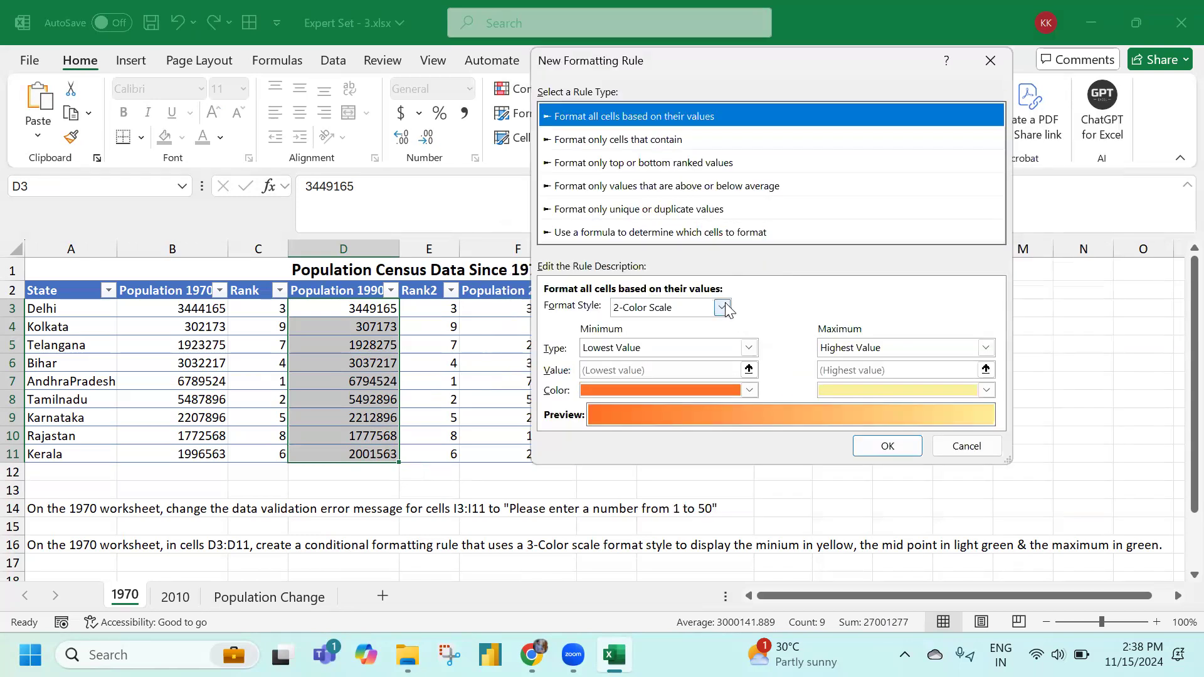
pyautogui.click(728, 308)
pyautogui.click(691, 333)
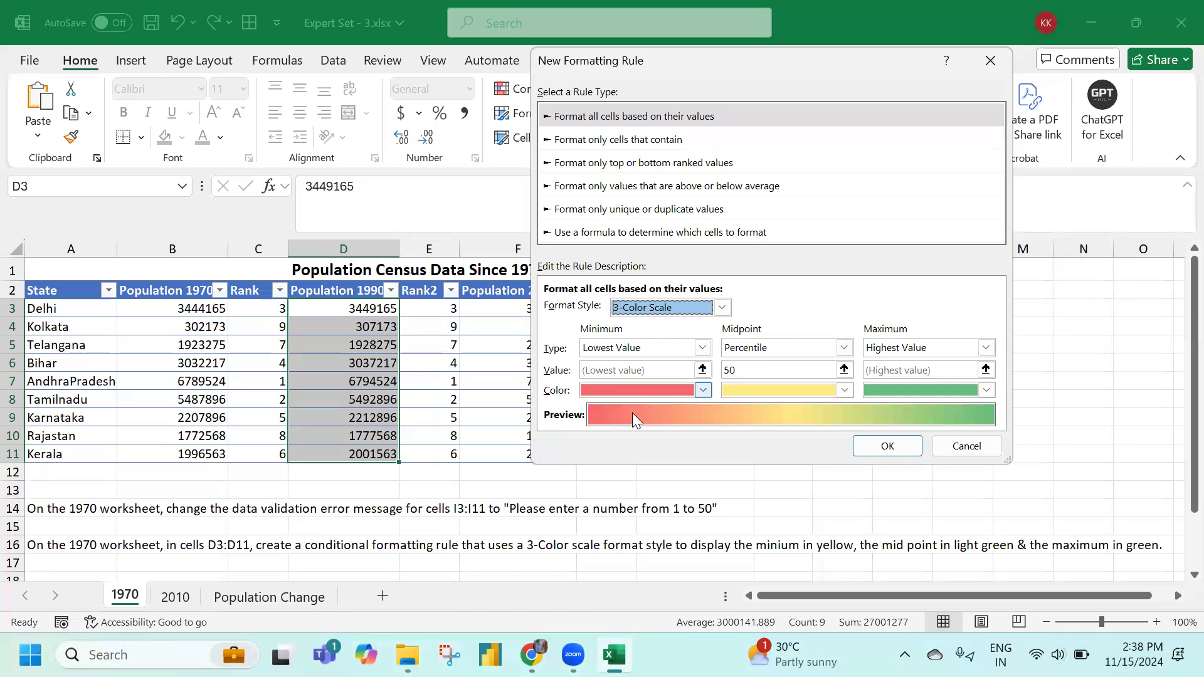
# Set the scale colours to yellow minimum, light green midpoint and green maximum, then apply
pyautogui.click(703, 391)
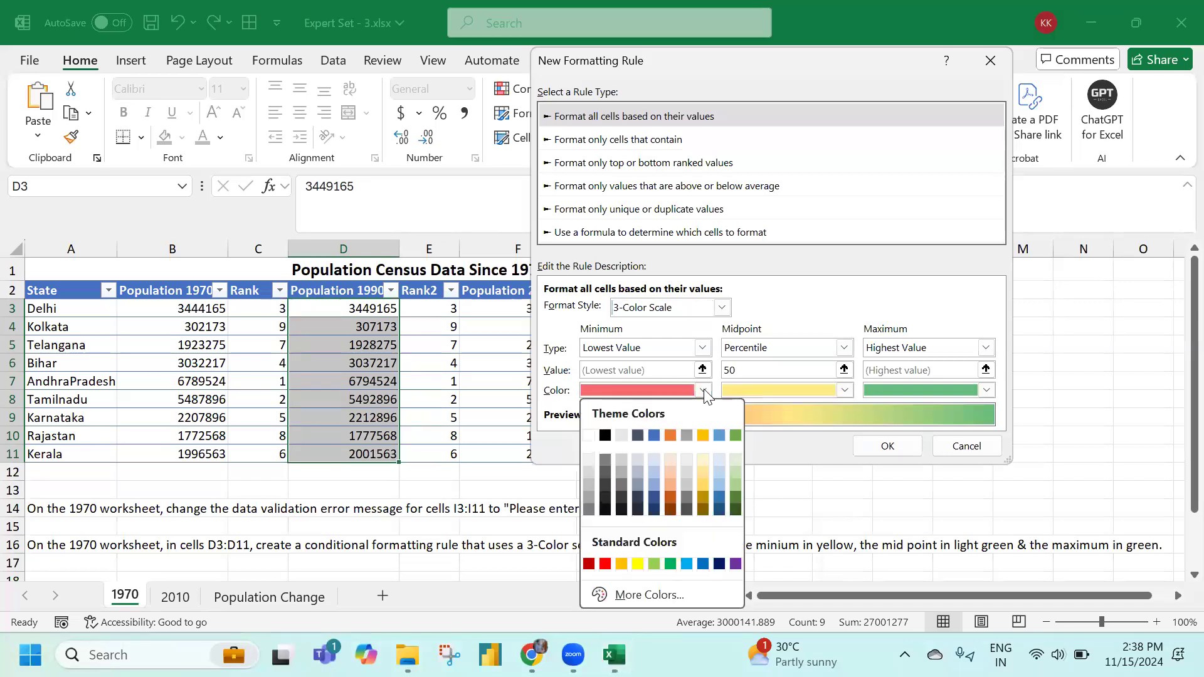
pyautogui.click(637, 561)
pyautogui.click(844, 390)
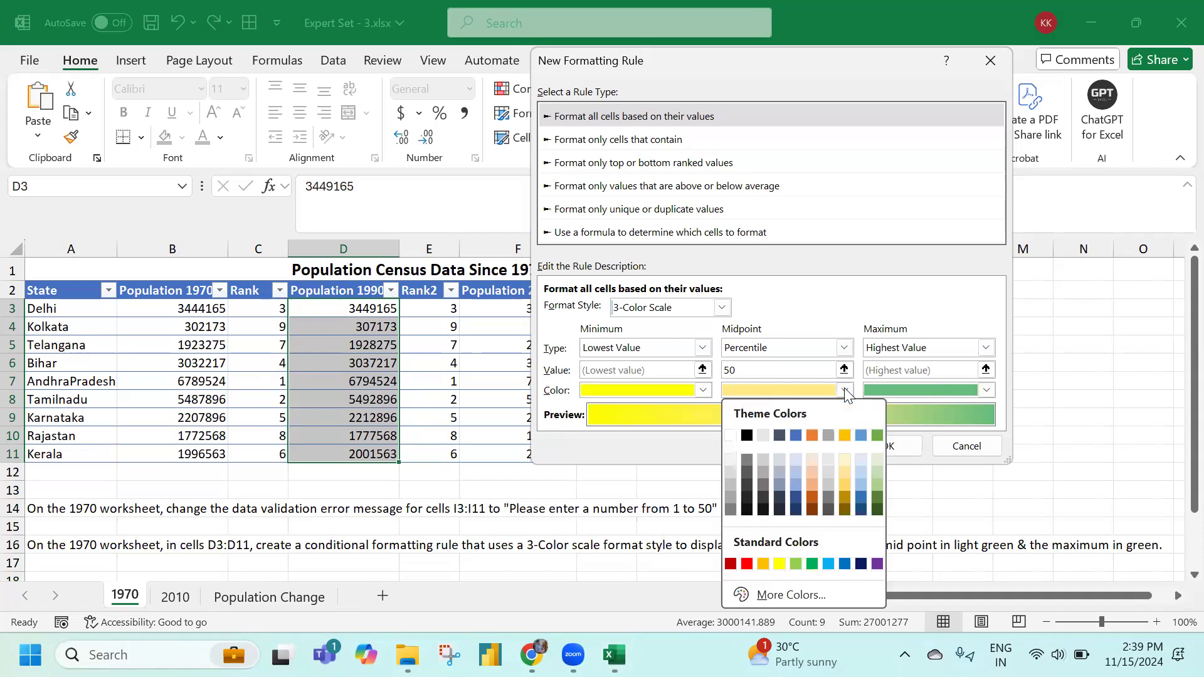
pyautogui.click(796, 564)
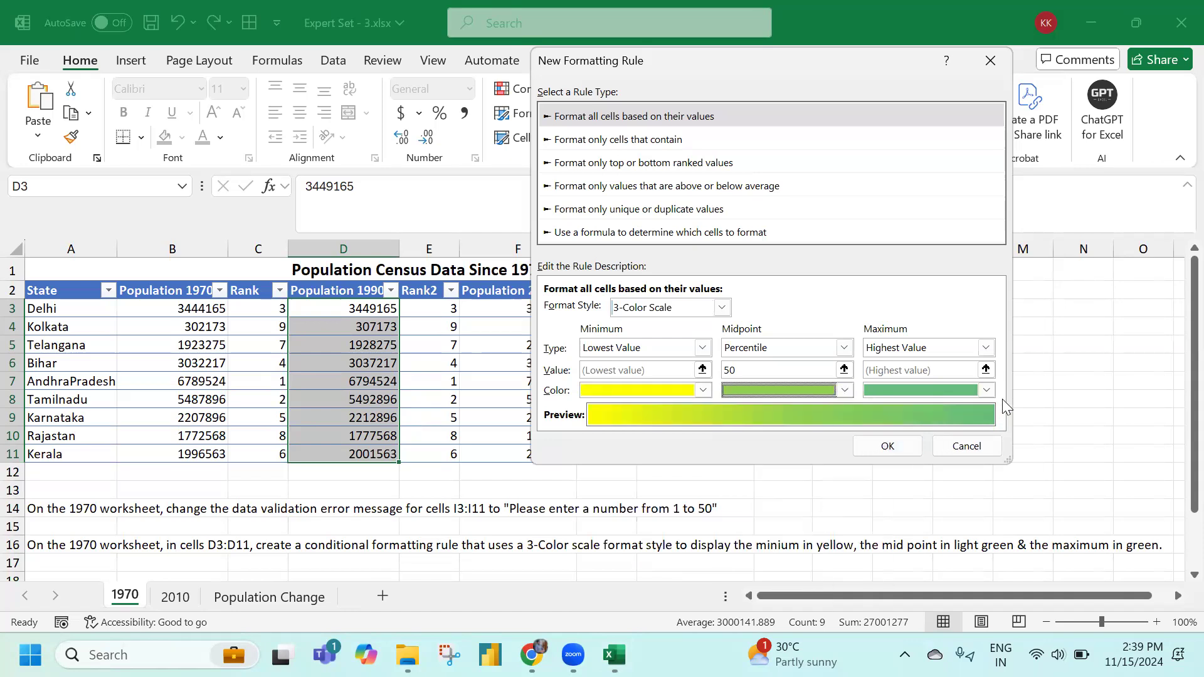
pyautogui.click(987, 390)
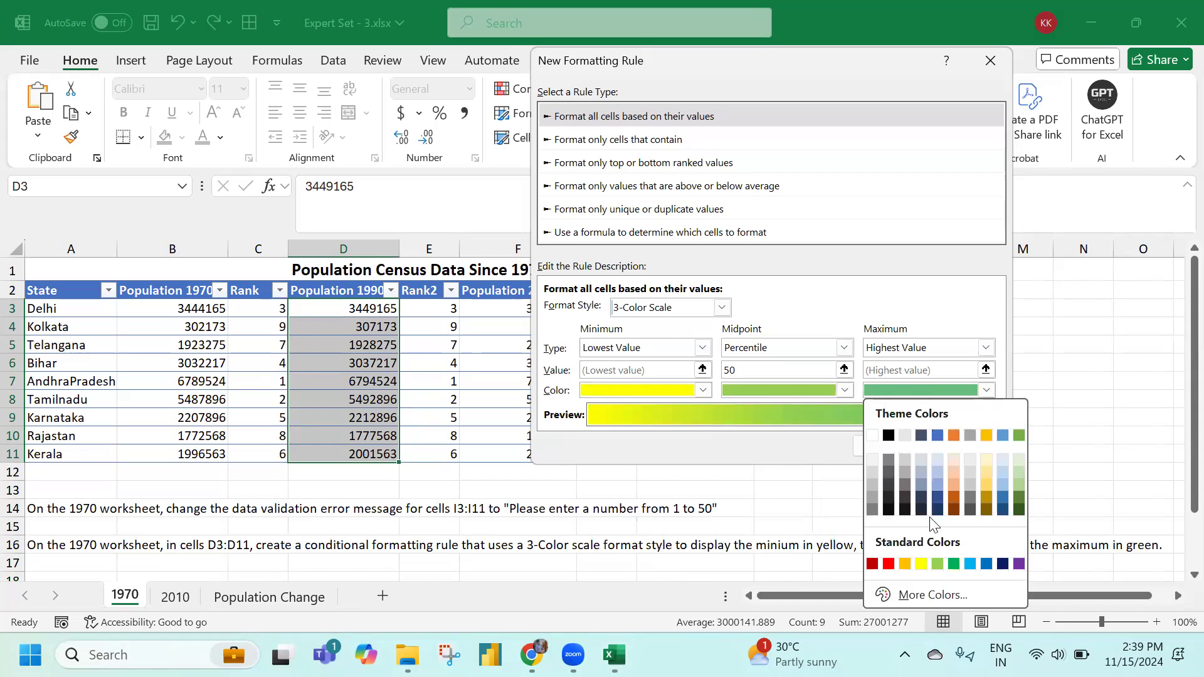
pyautogui.click(952, 564)
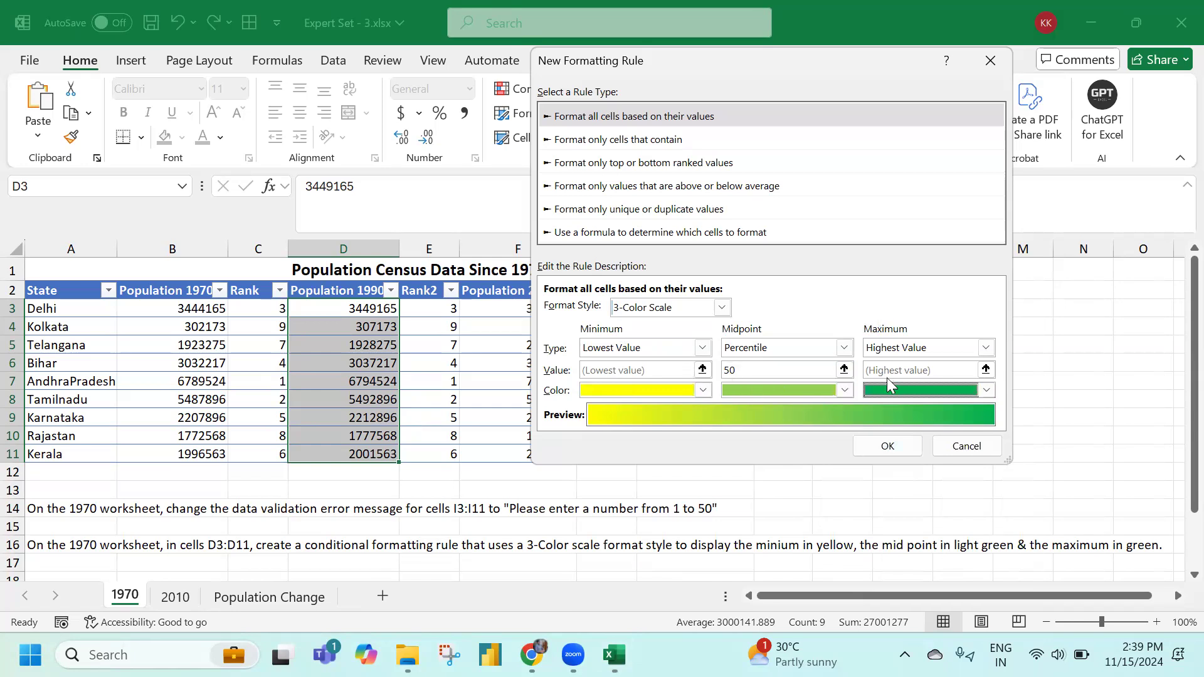
pyautogui.click(893, 449)
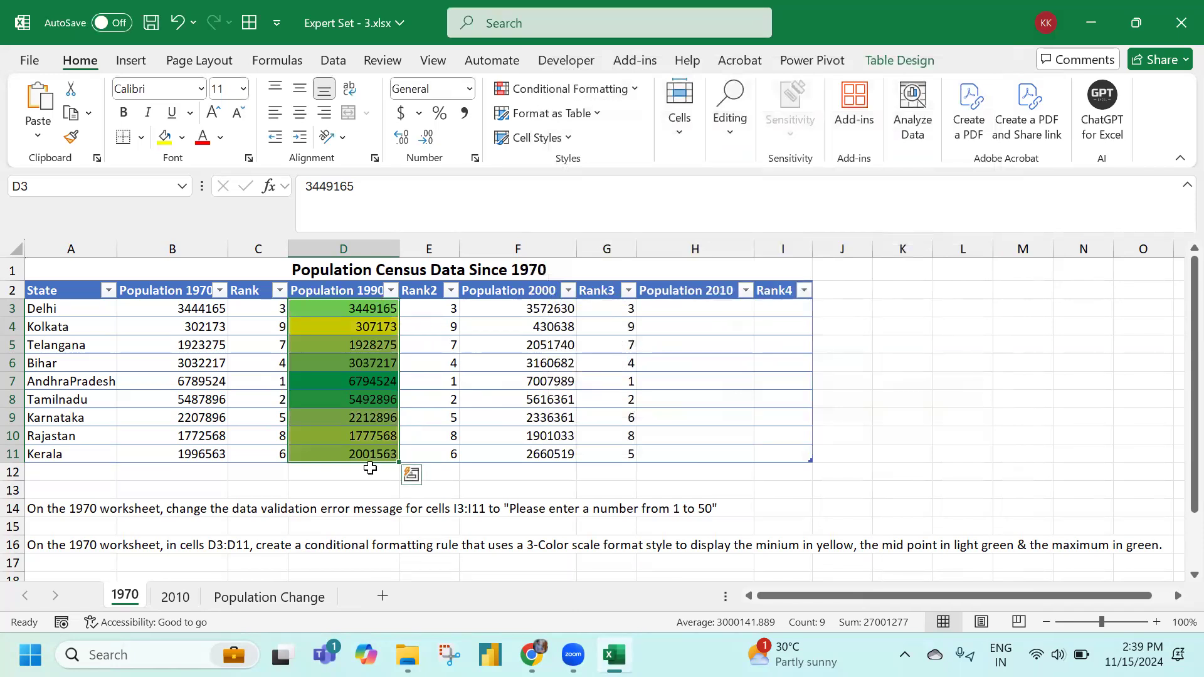
pyautogui.scroll(-2, 191, 539)
pyautogui.scroll(2, 157, 575)
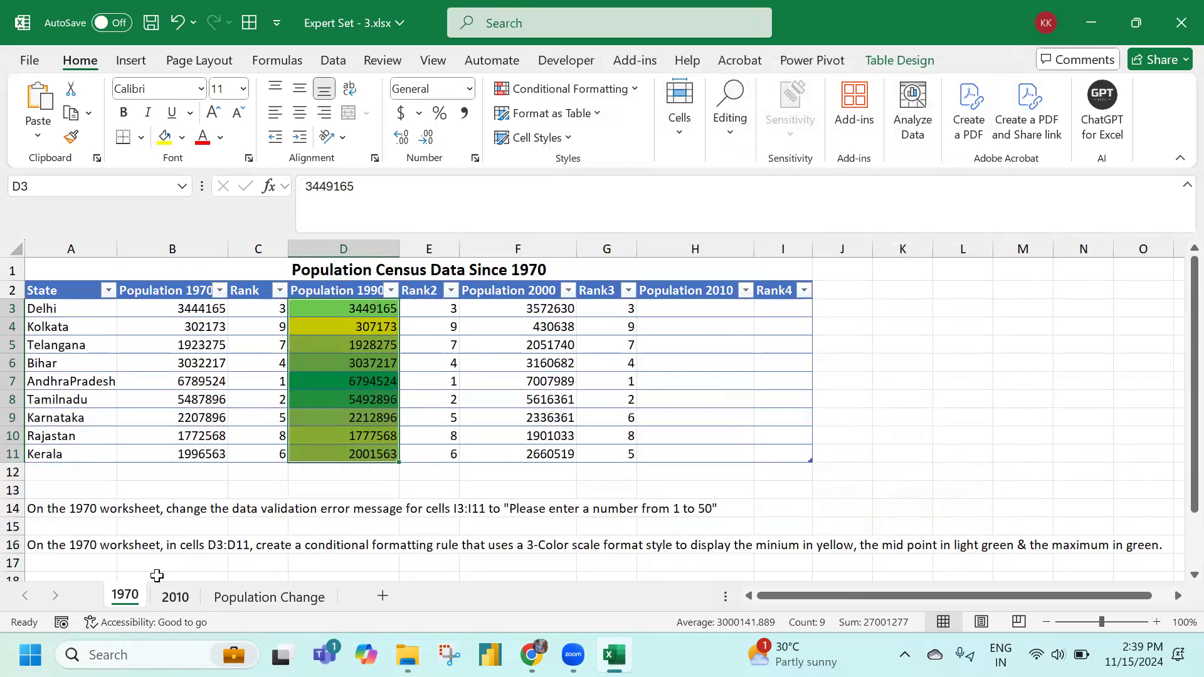
# Start a VLOOKUP in H3 of the 1970 table using the row's State as lookup value
pyautogui.click(173, 597)
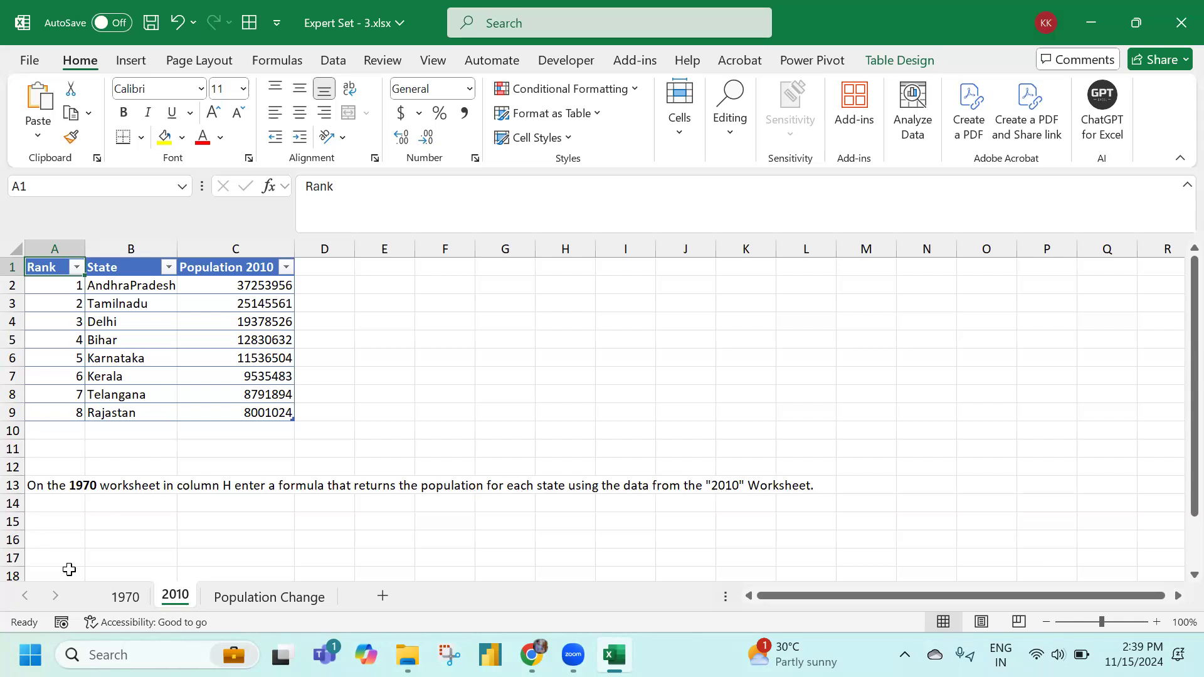
pyautogui.click(126, 596)
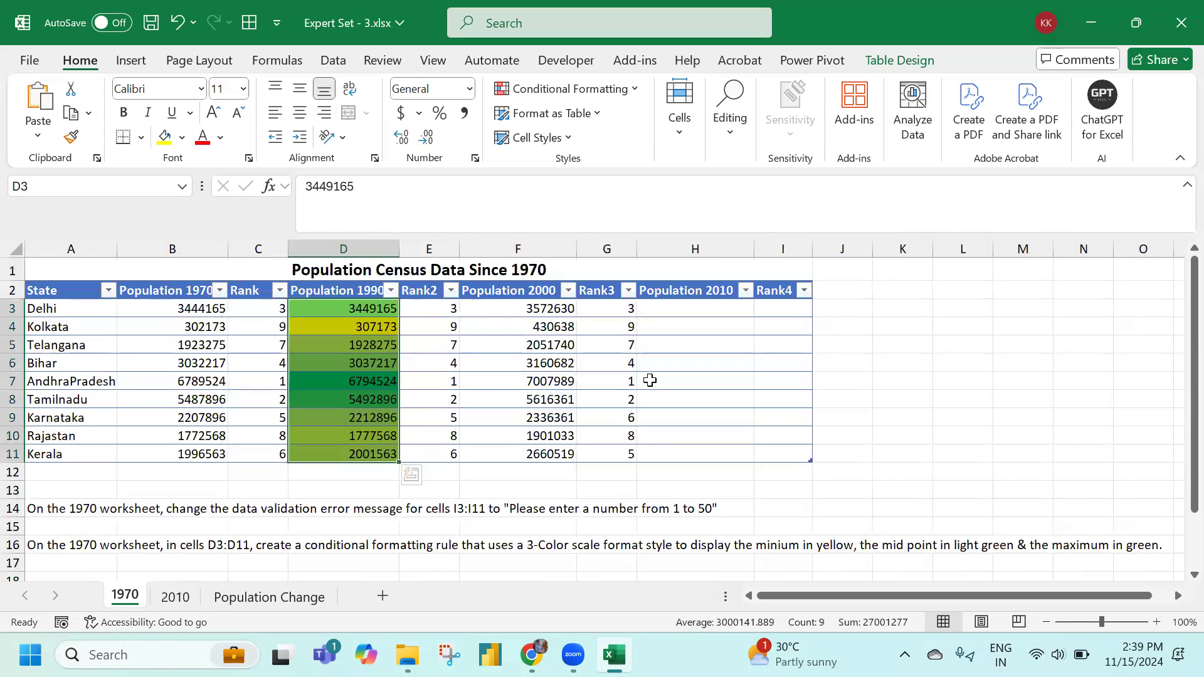
pyautogui.click(681, 312)
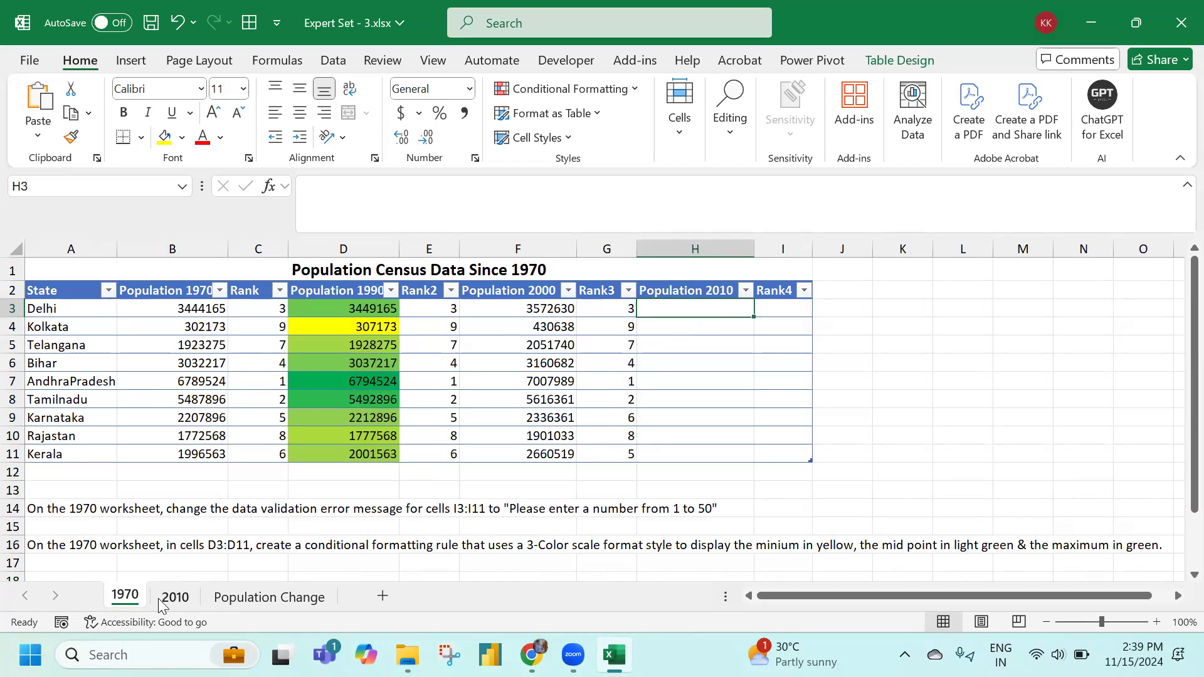
pyautogui.write('=')
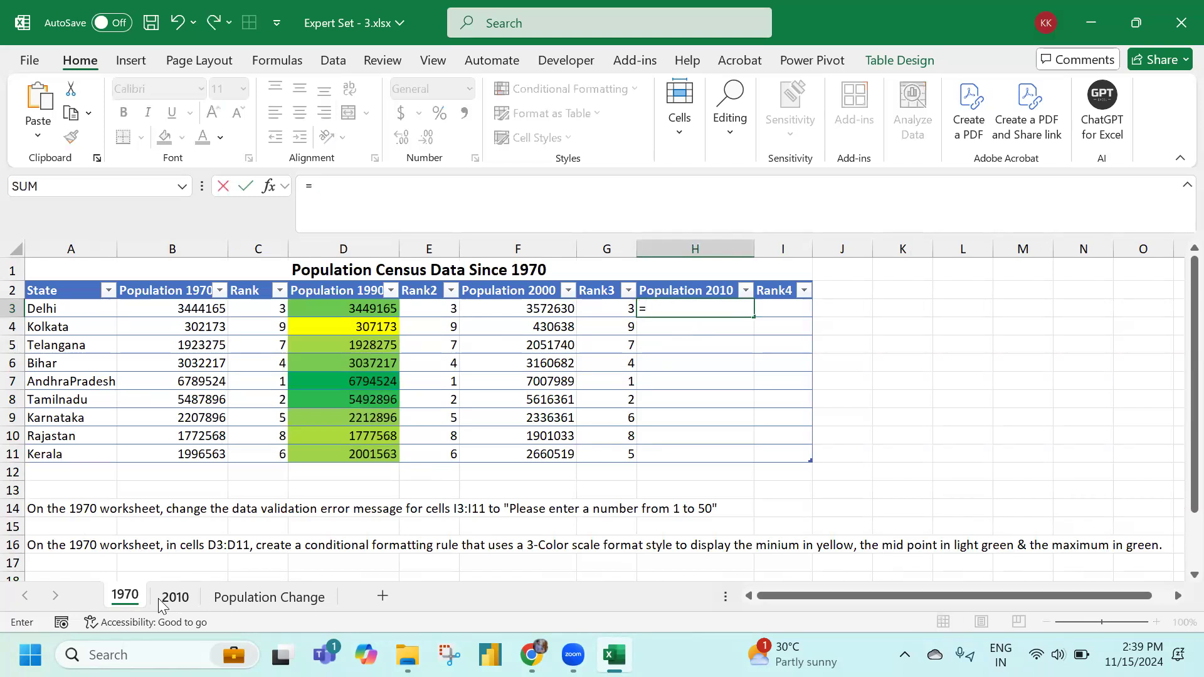
pyautogui.write('vl')
pyautogui.press('Tab')
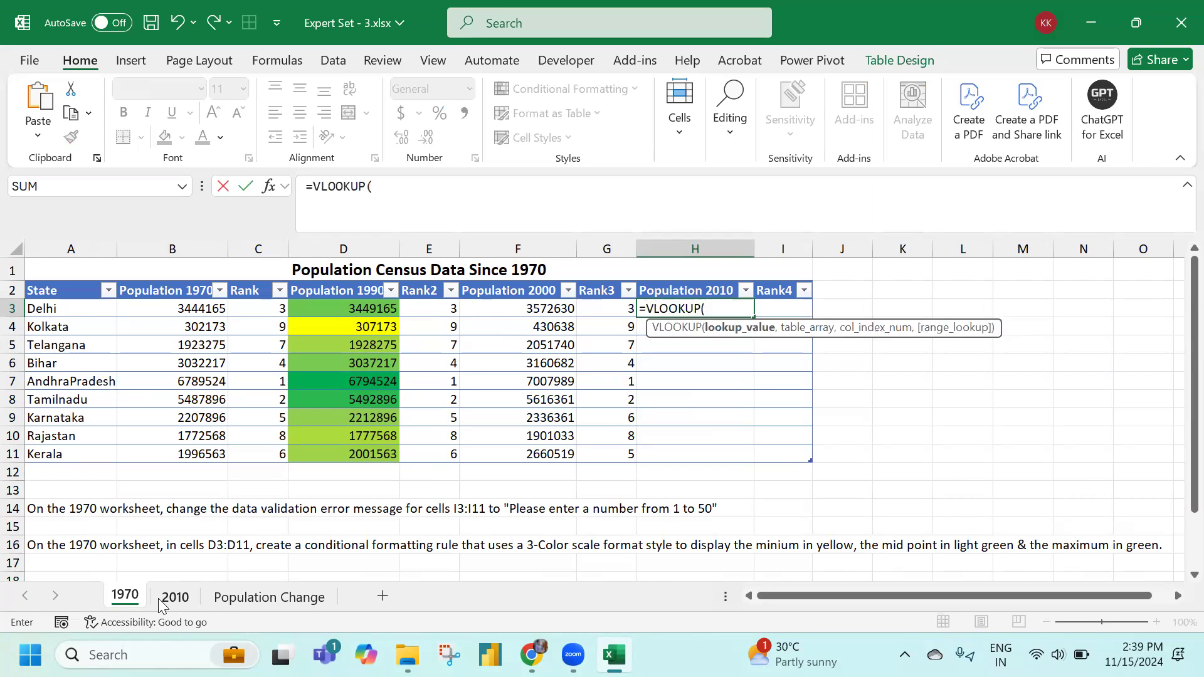
pyautogui.click(57, 306)
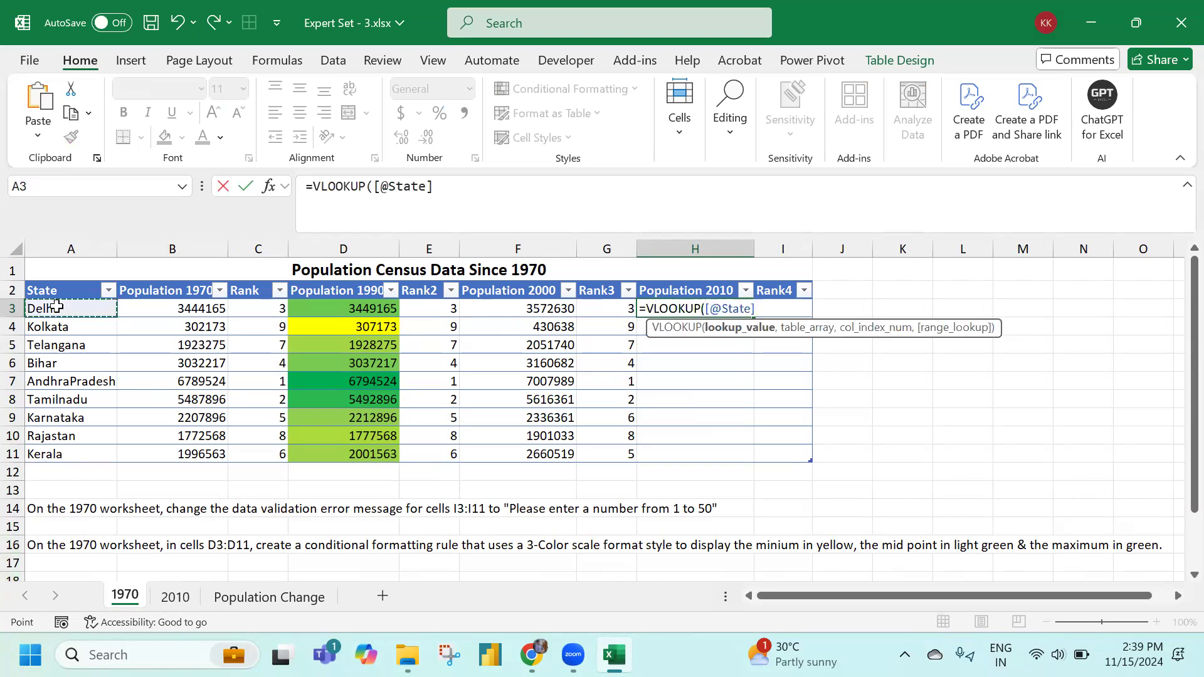
pyautogui.write(',')
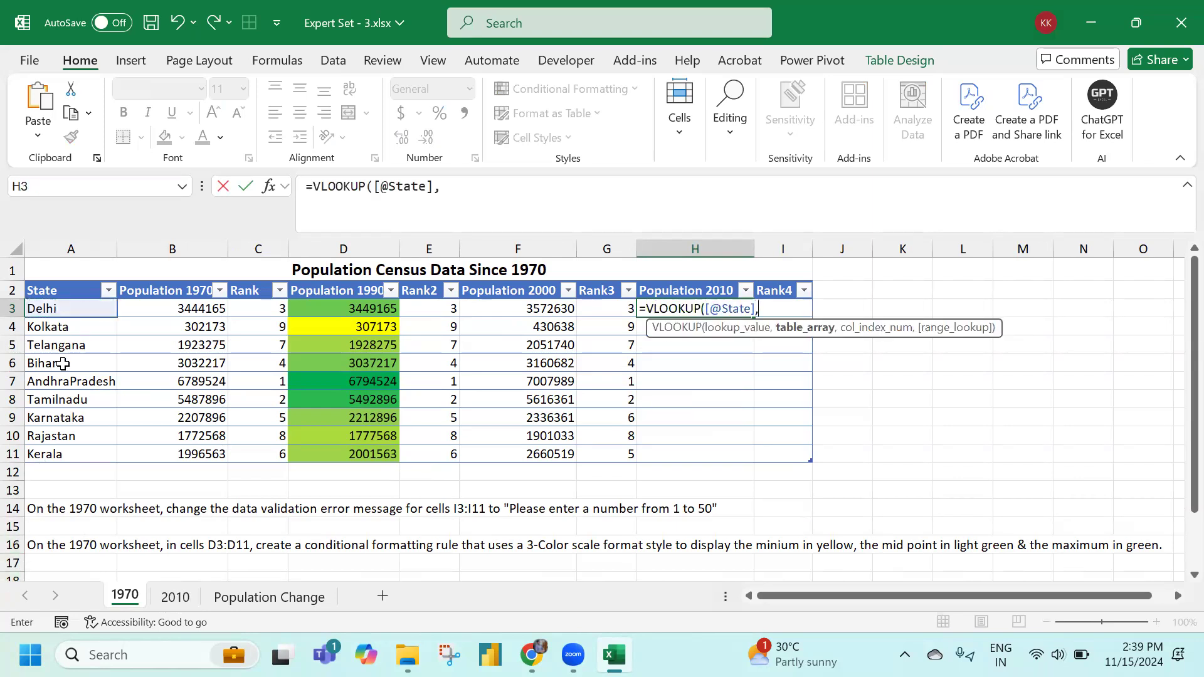
# Point the lookup at the 2010 table's State:Population 2010 columns, column 2, exact match FALSE
pyautogui.click(175, 596)
pyautogui.moveTo(47, 266); pyautogui.dragTo(264, 405)
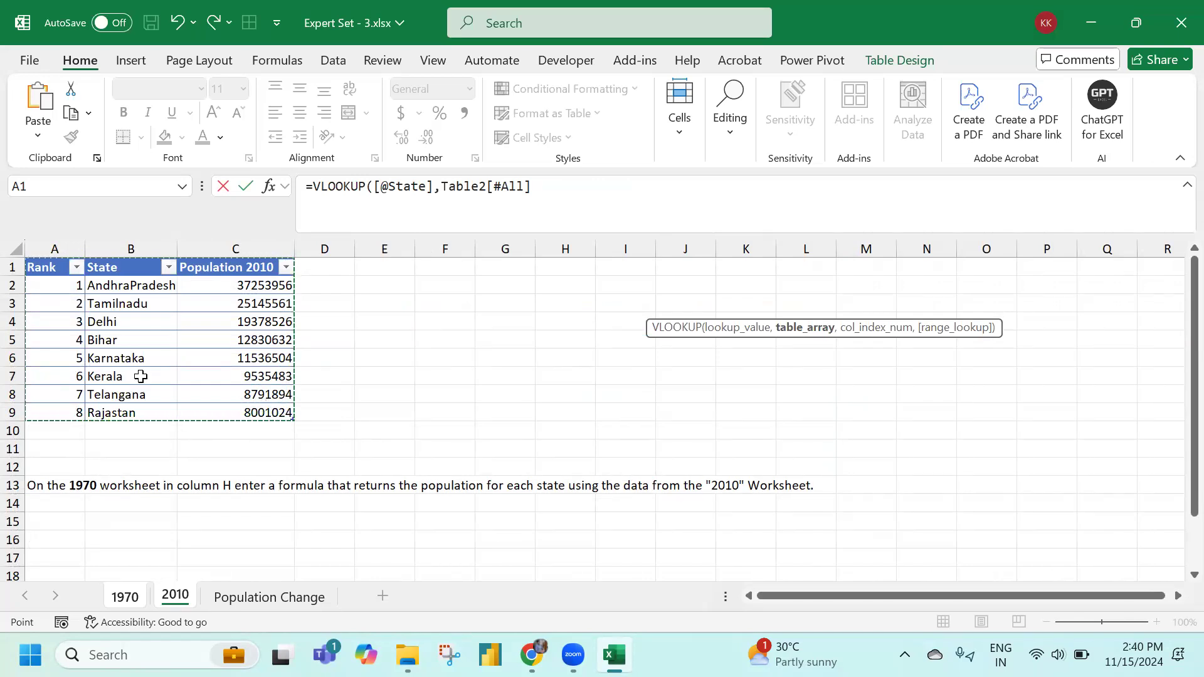
pyautogui.moveTo(132, 269); pyautogui.dragTo(263, 414)
pyautogui.moveTo(152, 286); pyautogui.dragTo(278, 412)
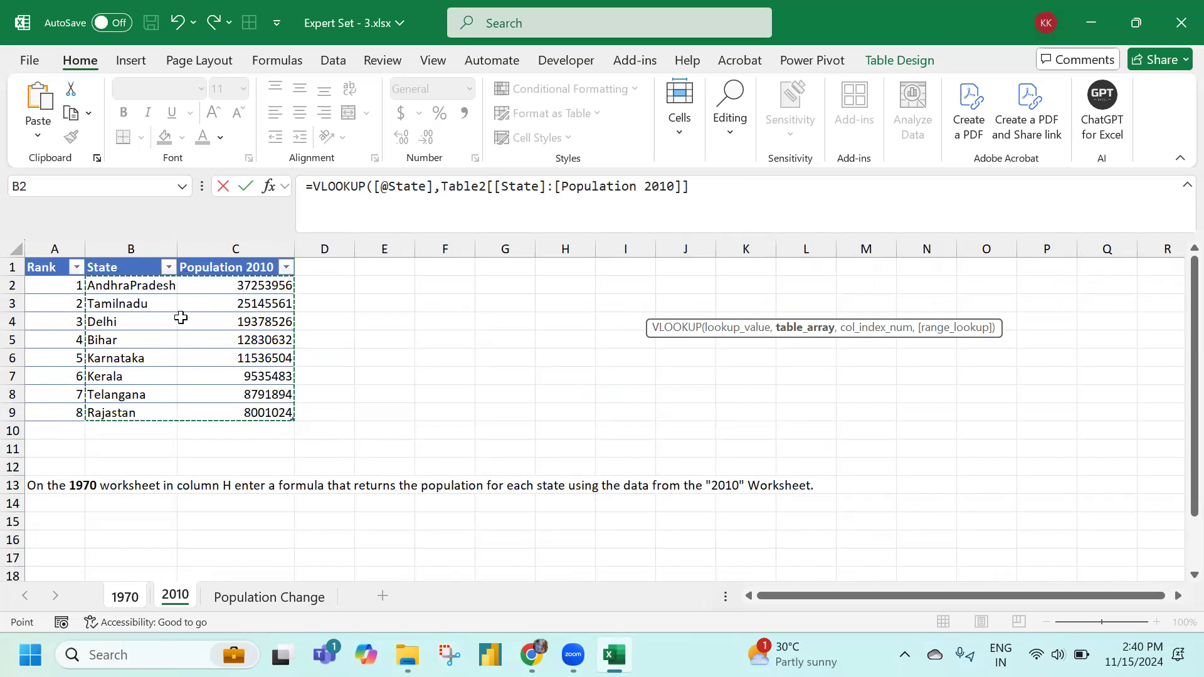
pyautogui.moveTo(141, 266); pyautogui.dragTo(266, 412)
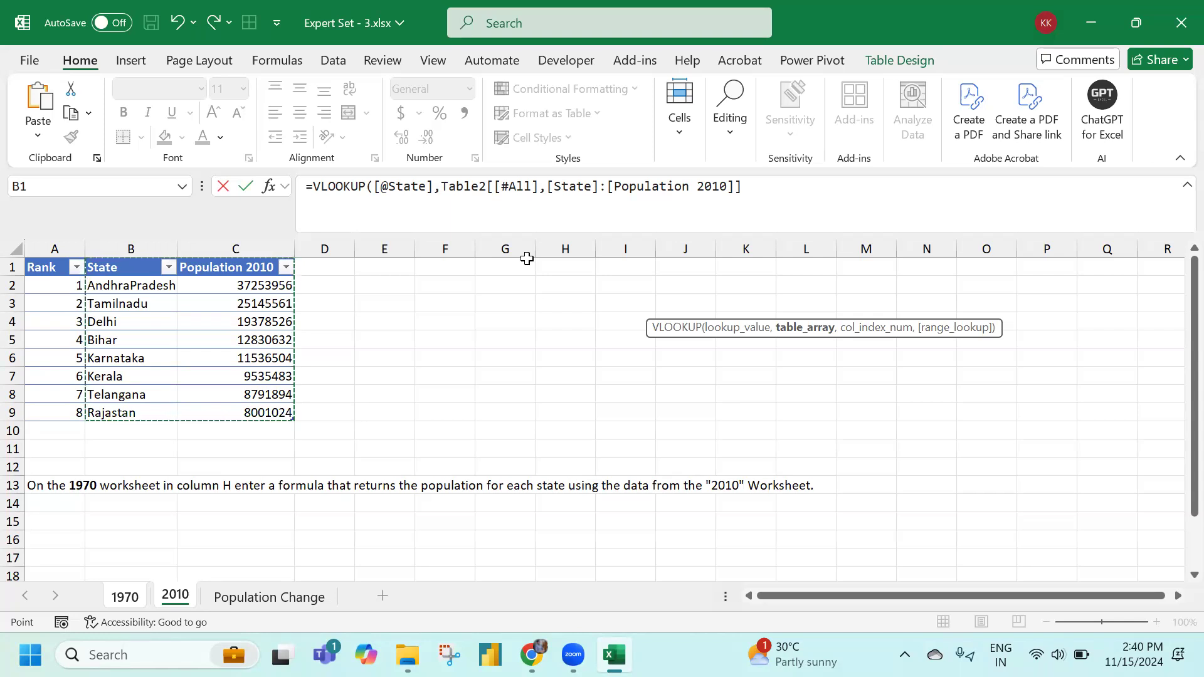
pyautogui.write(',')
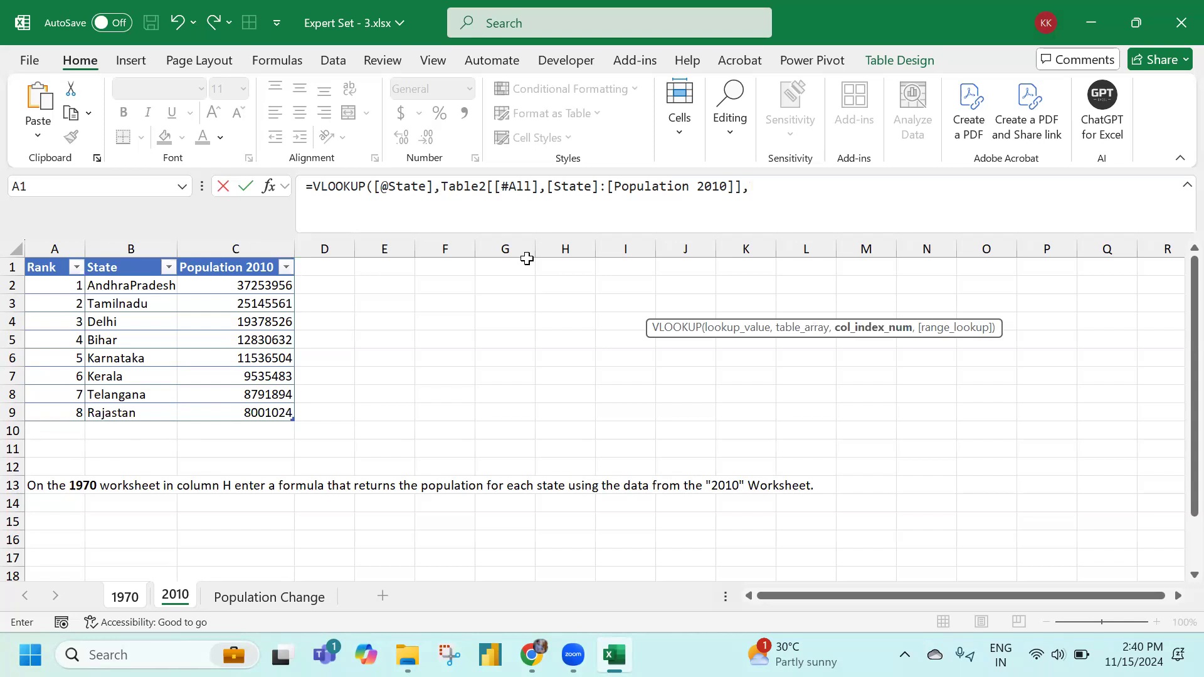
pyautogui.write('2,')
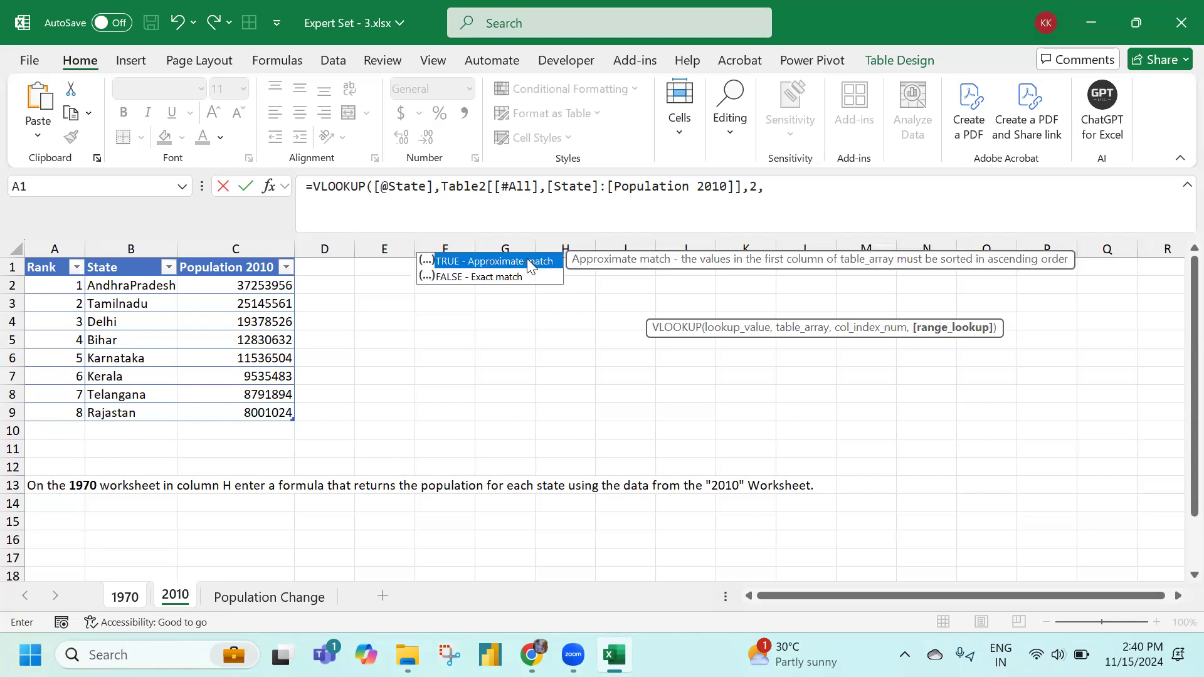
pyautogui.press('Down')
pyautogui.press('Tab')
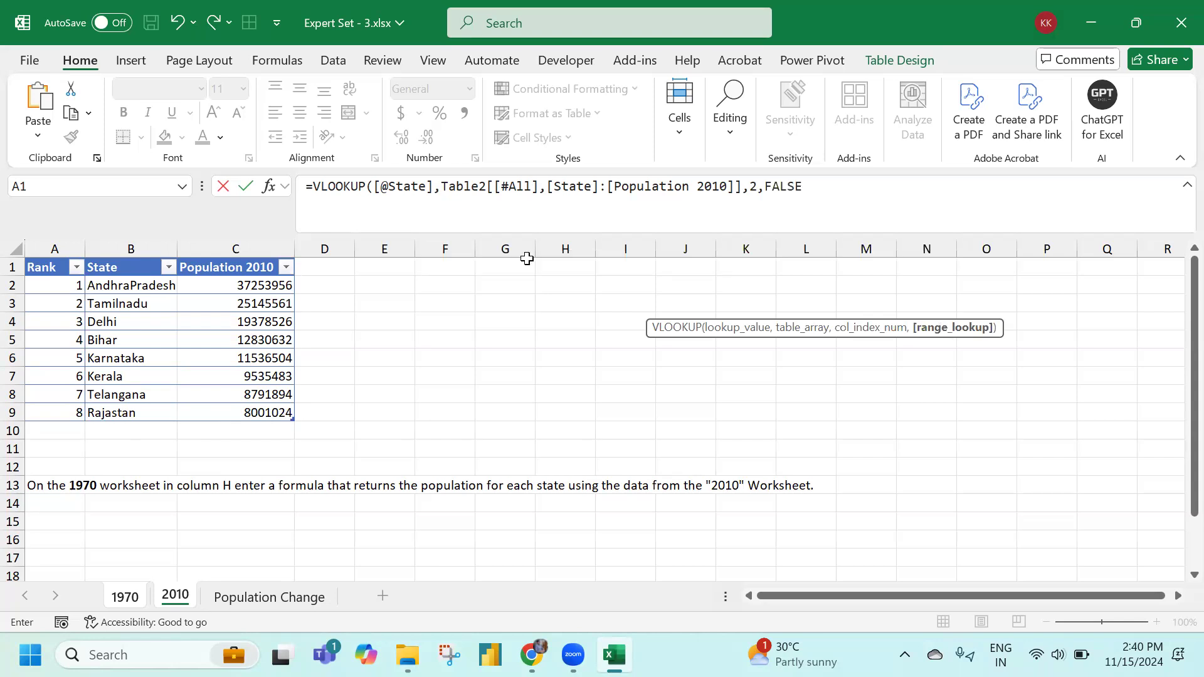
pyautogui.press('Return')
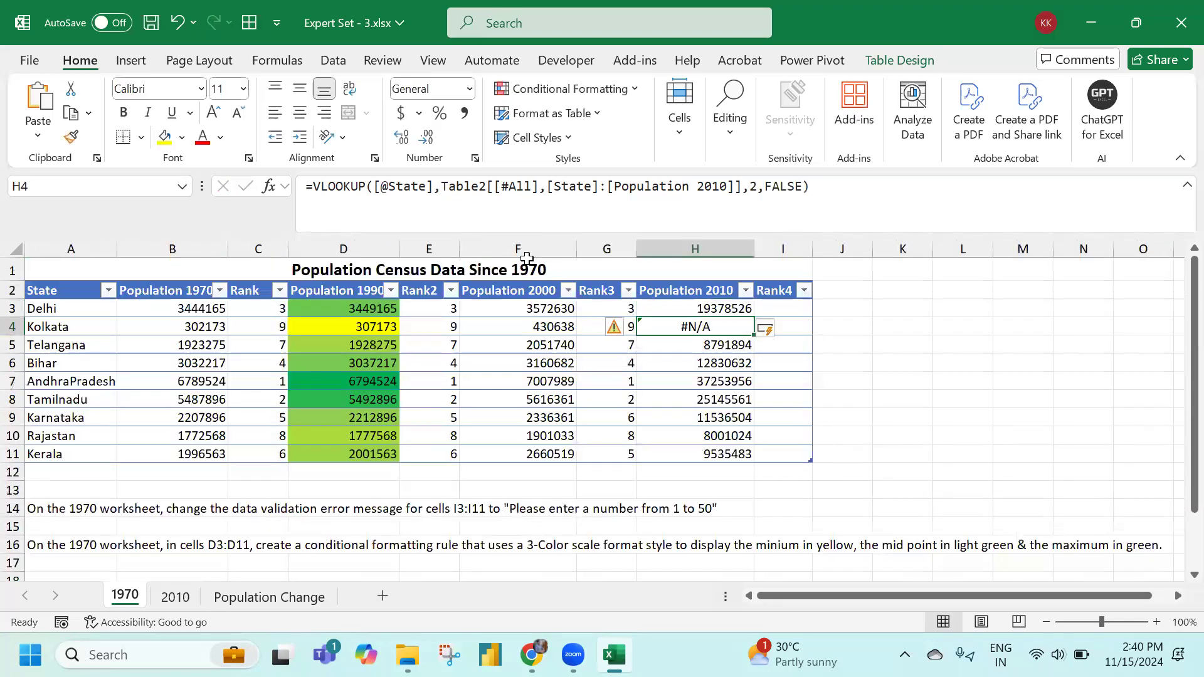
pyautogui.click(175, 597)
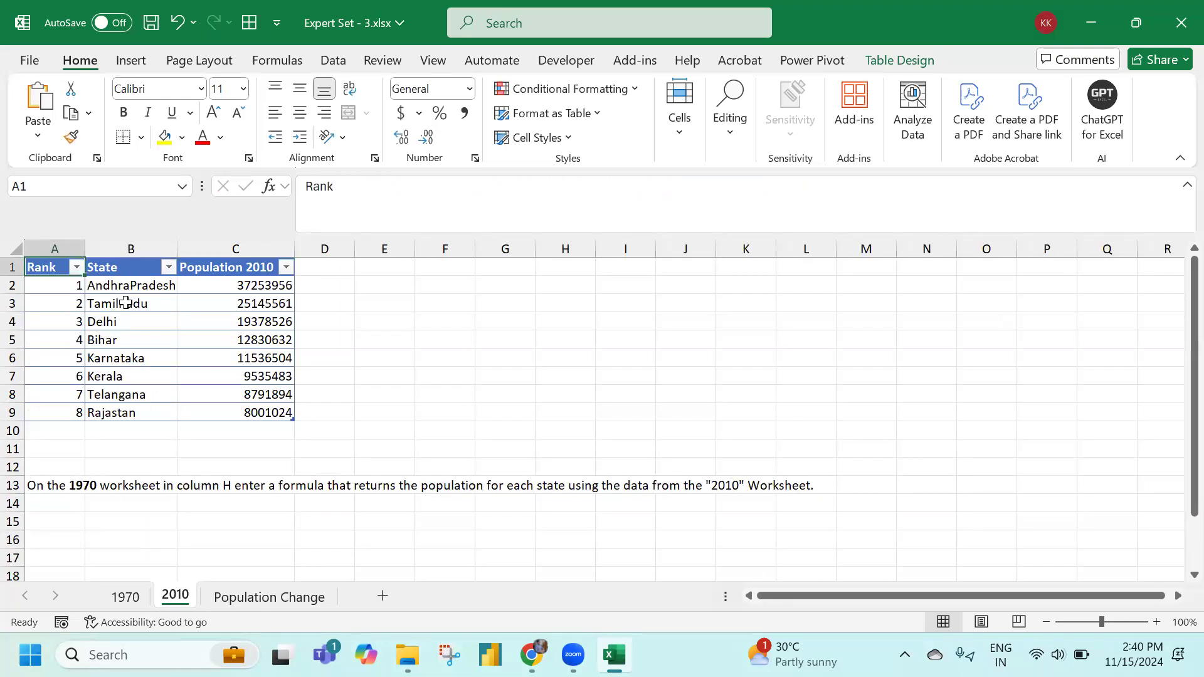
# Move from the 1970 sheet over to the Population Change pivot table sheet
pyautogui.click(125, 596)
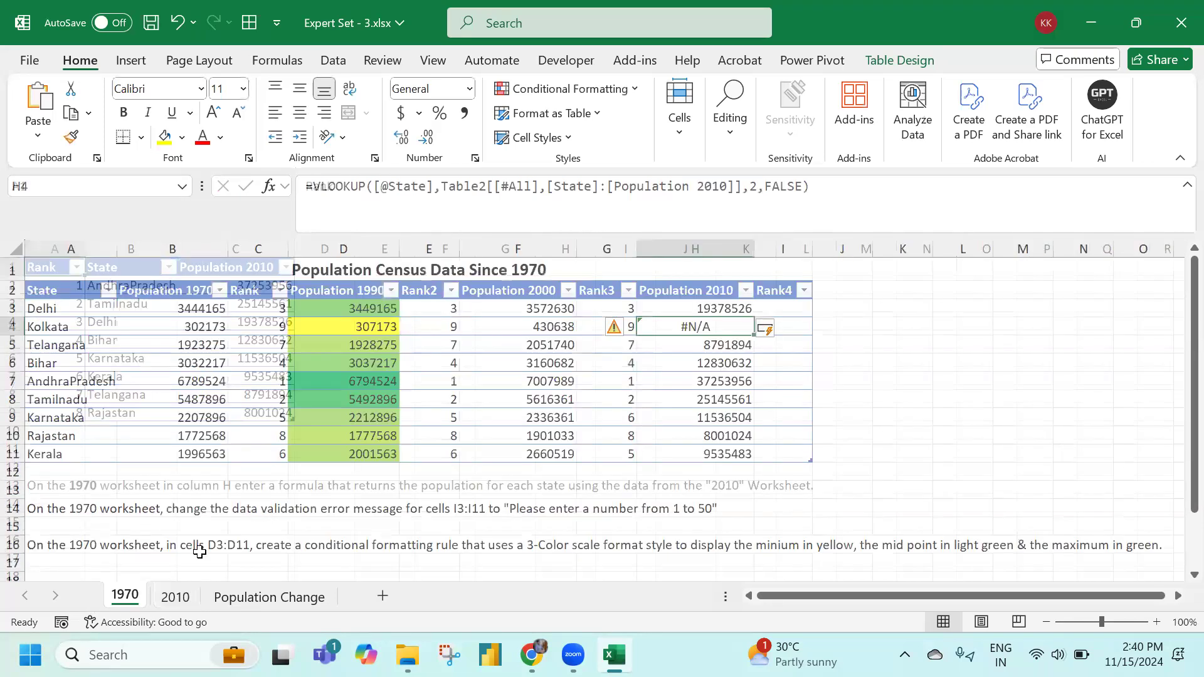
pyautogui.hotkey('ctrl', 'pagedown')
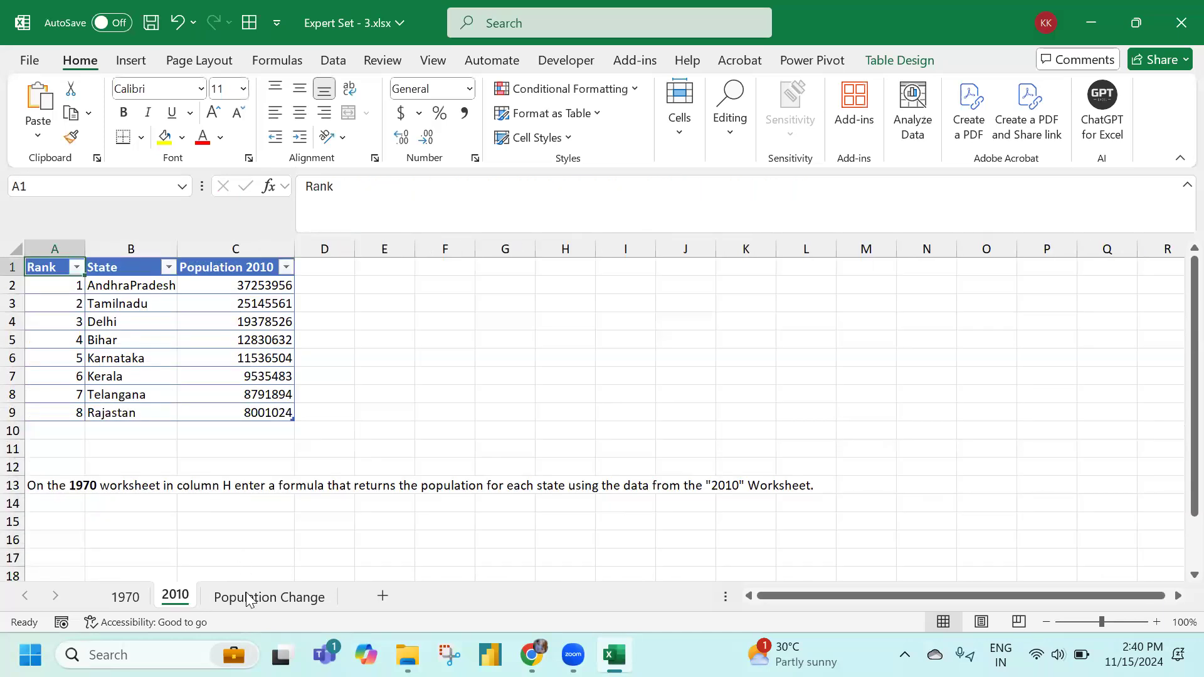
pyautogui.click(238, 593)
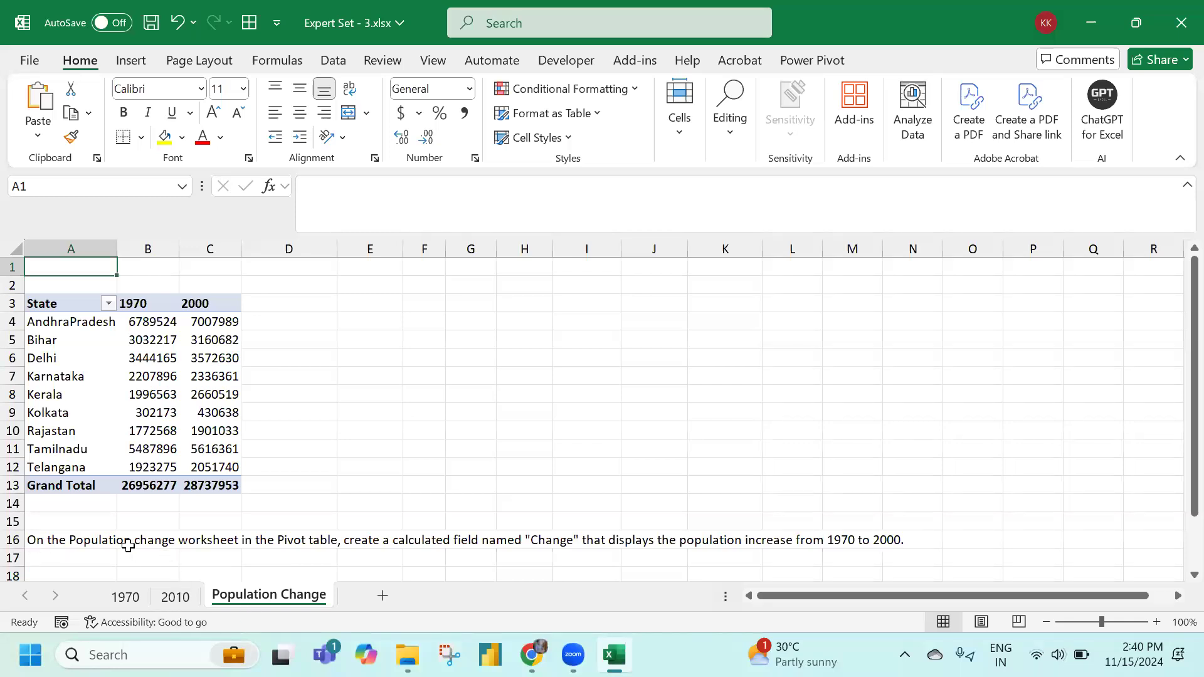
# Select a pivot cell and open Insert Calculated Field from PivotTable Analyze > Fields, Items, & Sets
pyautogui.click(131, 380)
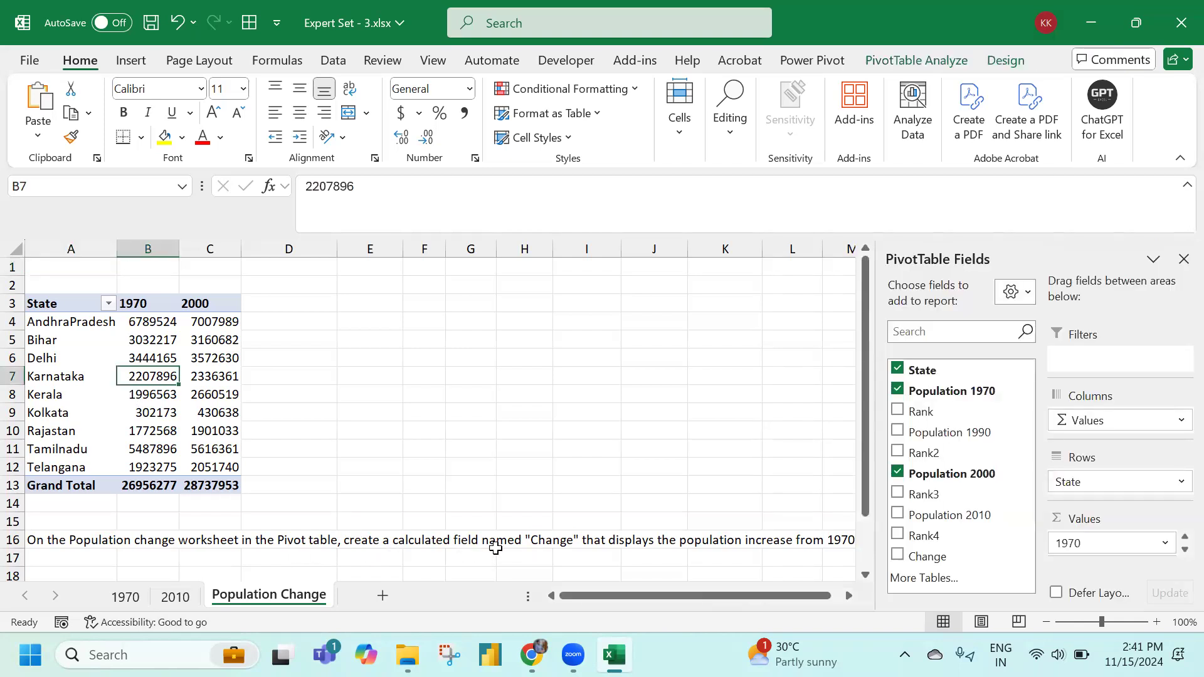
pyautogui.click(553, 437)
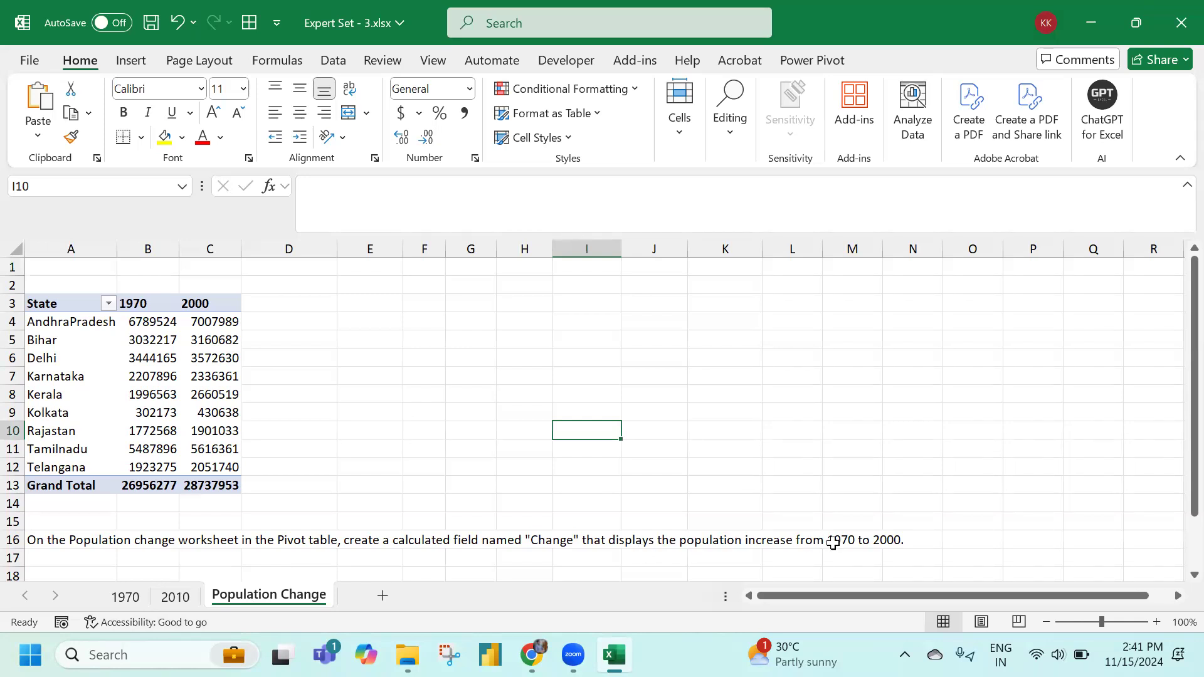
pyautogui.click(186, 364)
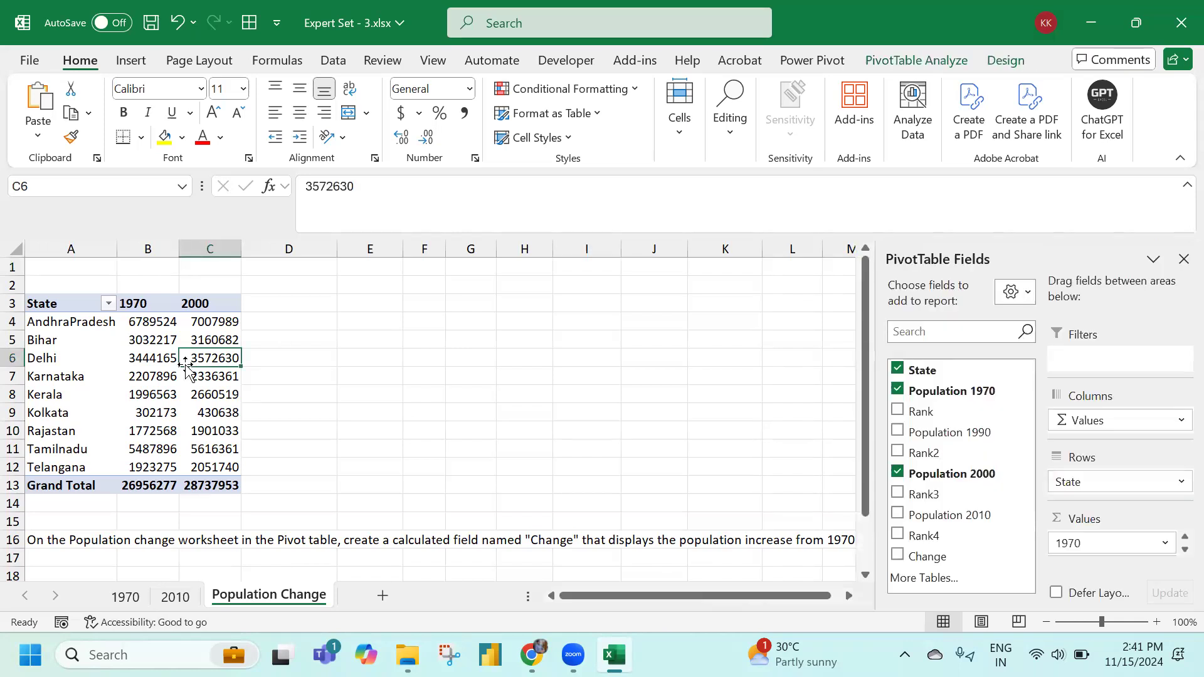
pyautogui.click(197, 396)
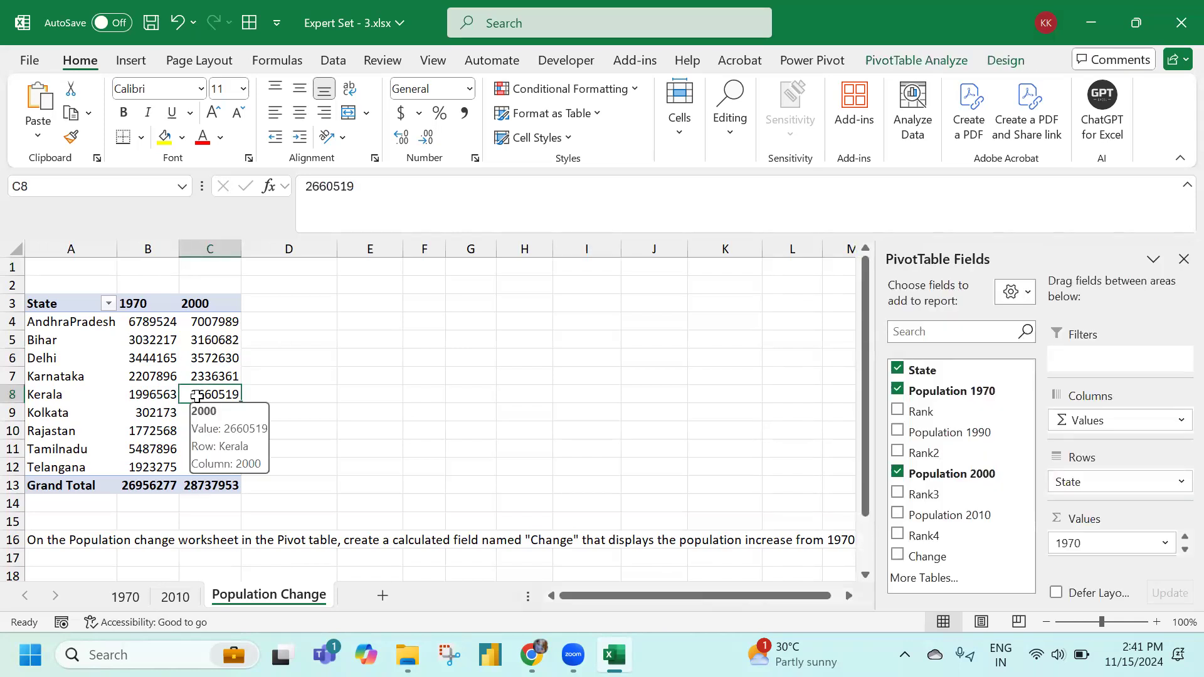
pyautogui.click(196, 345)
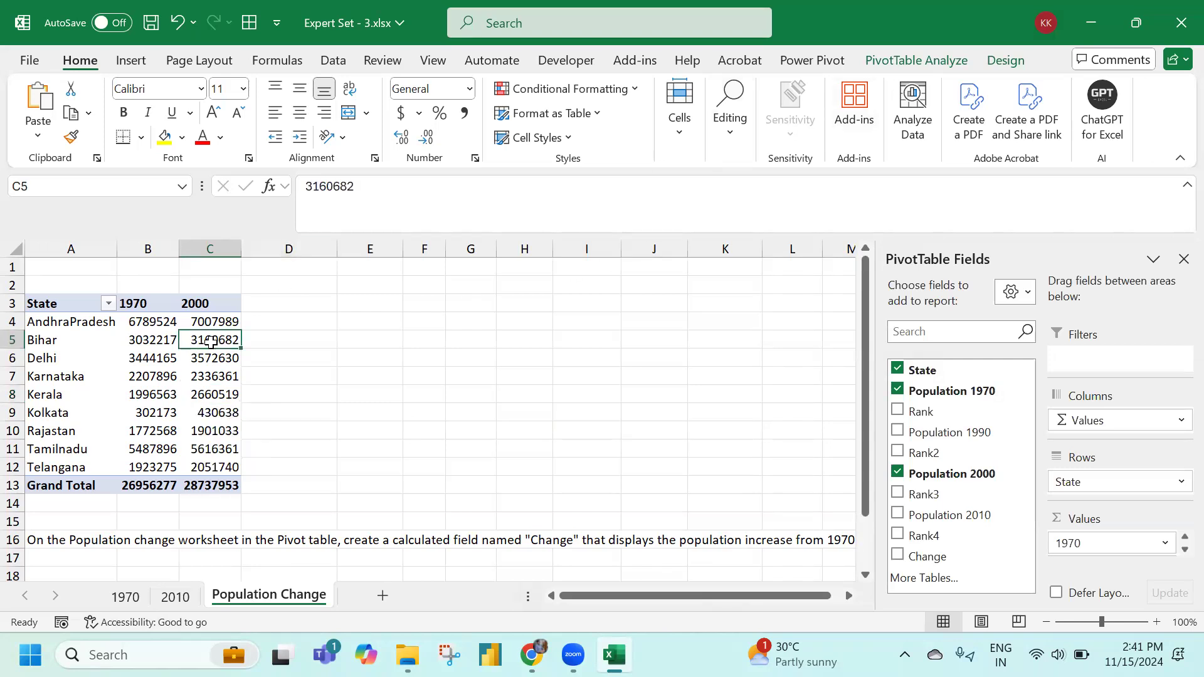
pyautogui.click(897, 61)
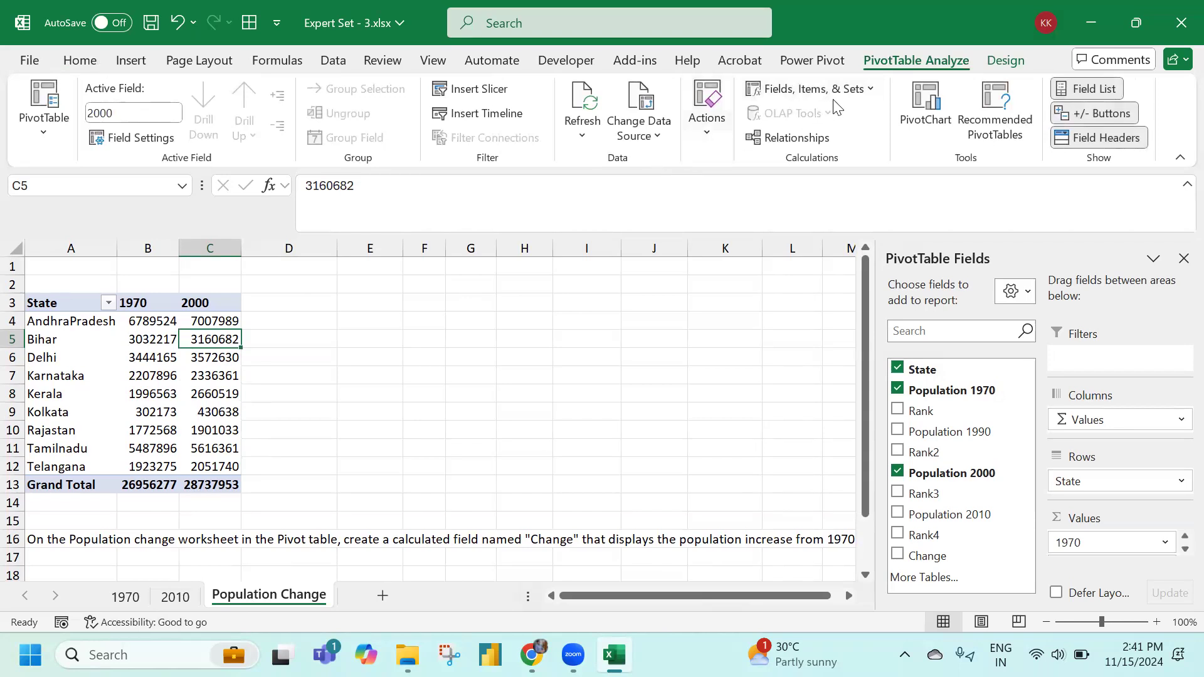
pyautogui.click(869, 90)
pyautogui.click(838, 117)
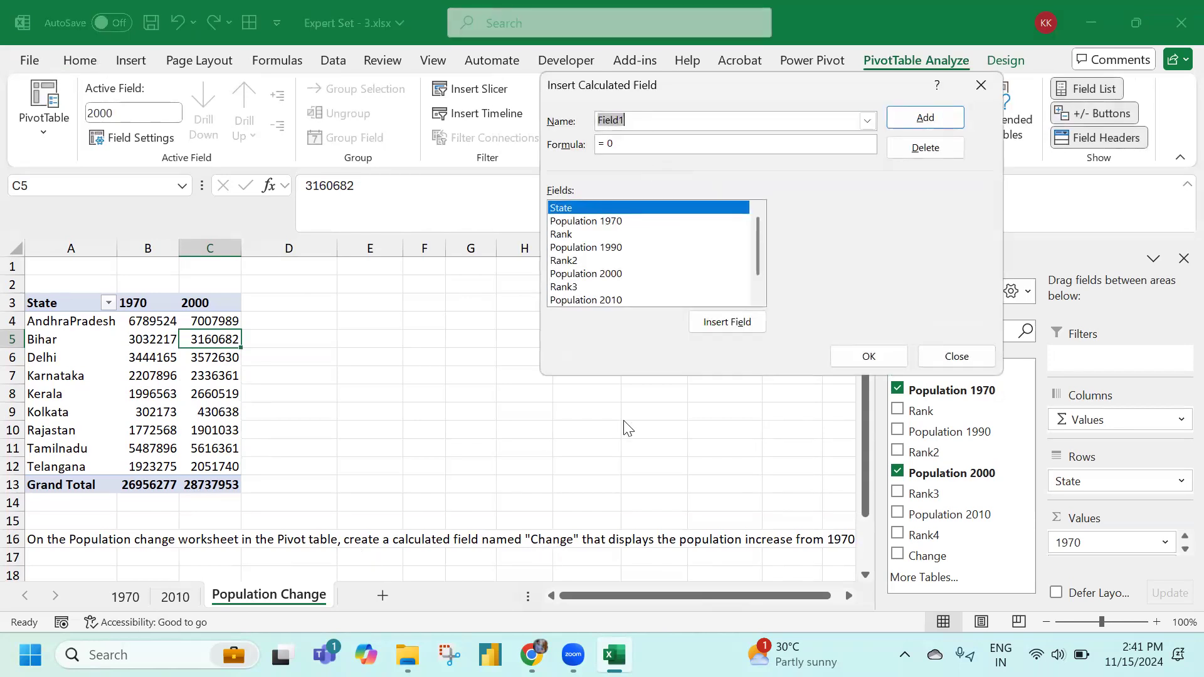
# Name the calculated field Change with formula ='Population 2000'-'Population 1970'
pyautogui.write('Change')
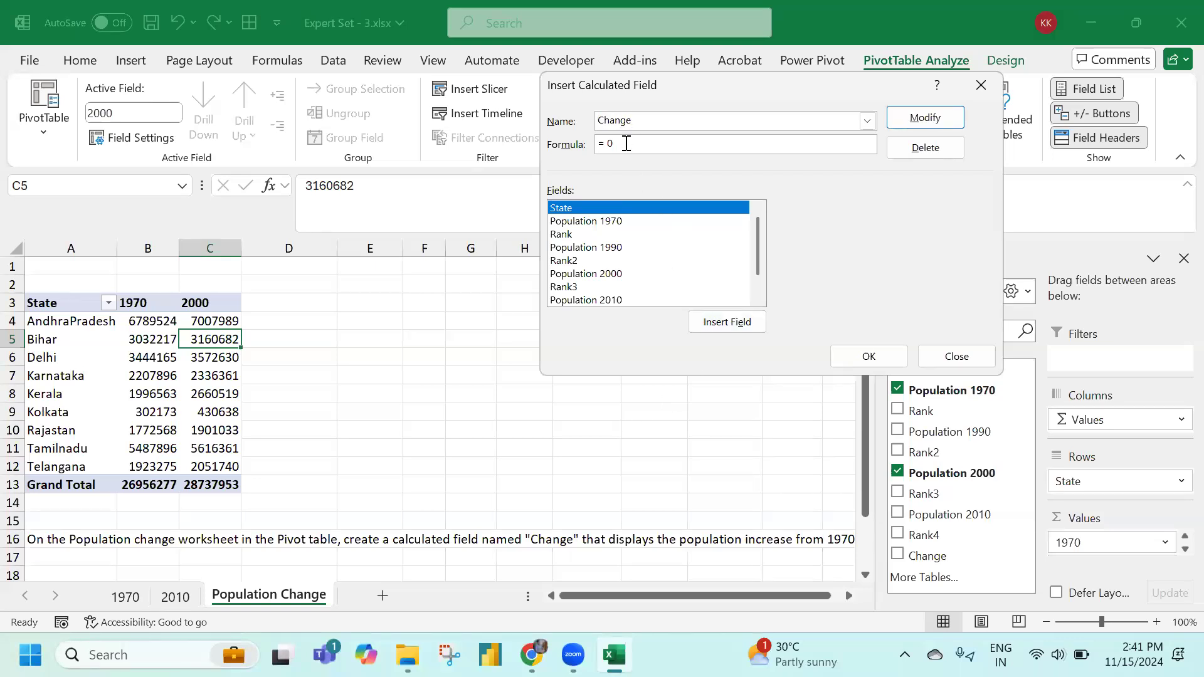
pyautogui.press('BackSpace')
pyautogui.doubleClick(595, 274)
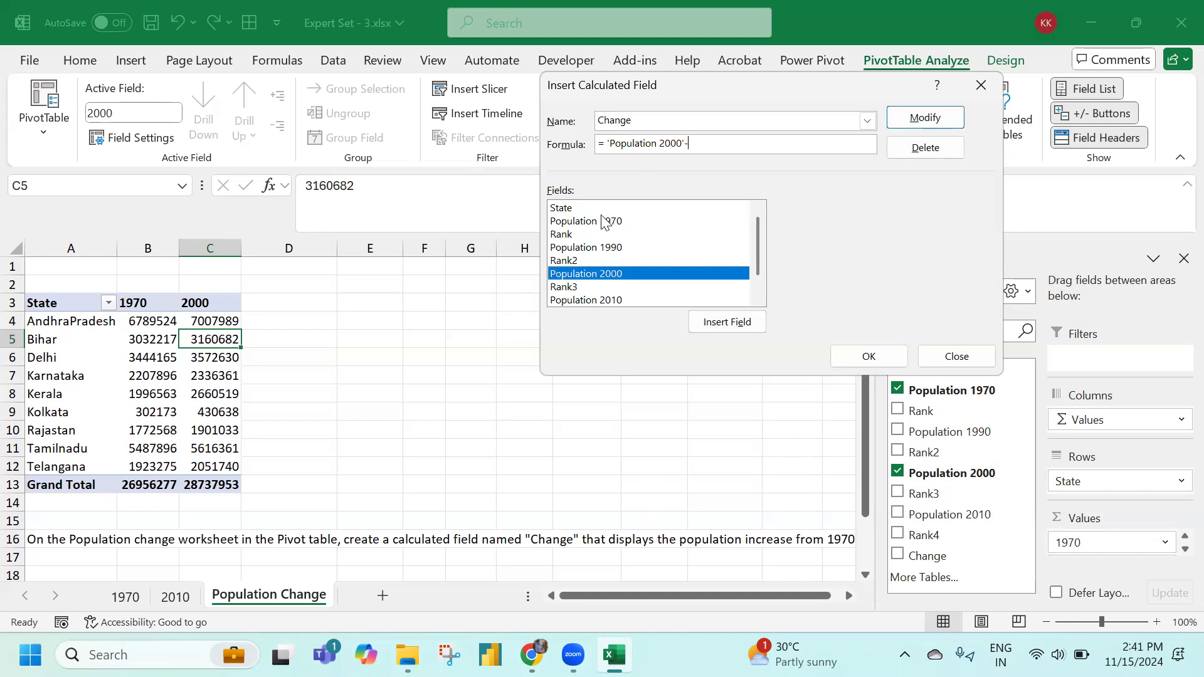
pyautogui.click(581, 221)
pyautogui.doubleClick(581, 221)
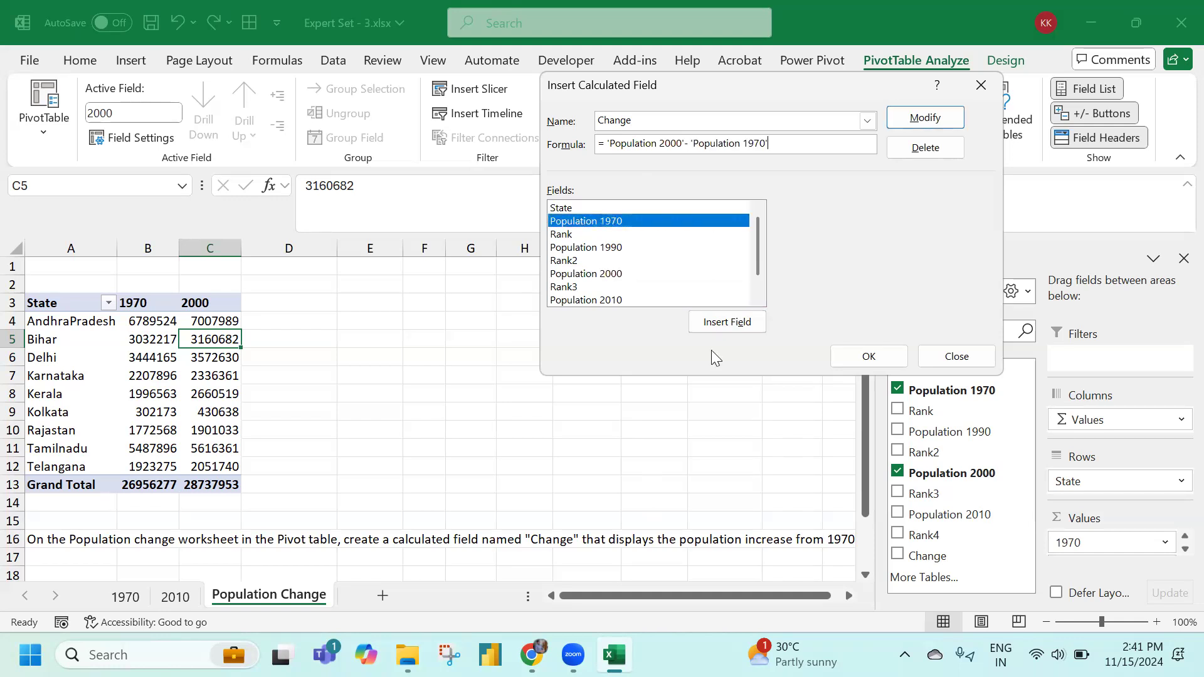
pyautogui.click(862, 358)
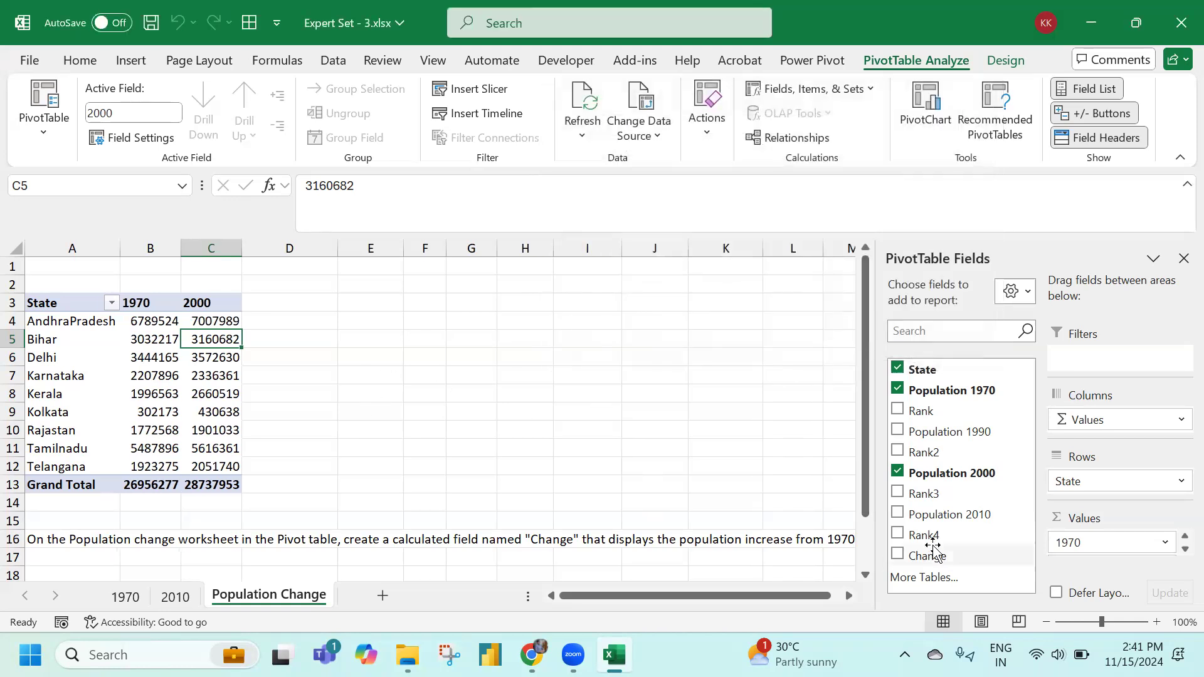
pyautogui.click(1185, 549)
# Drag Change into Values, giving a Sum of Change column totalling 1781676
pyautogui.moveTo(914, 556); pyautogui.dragTo(1104, 568)
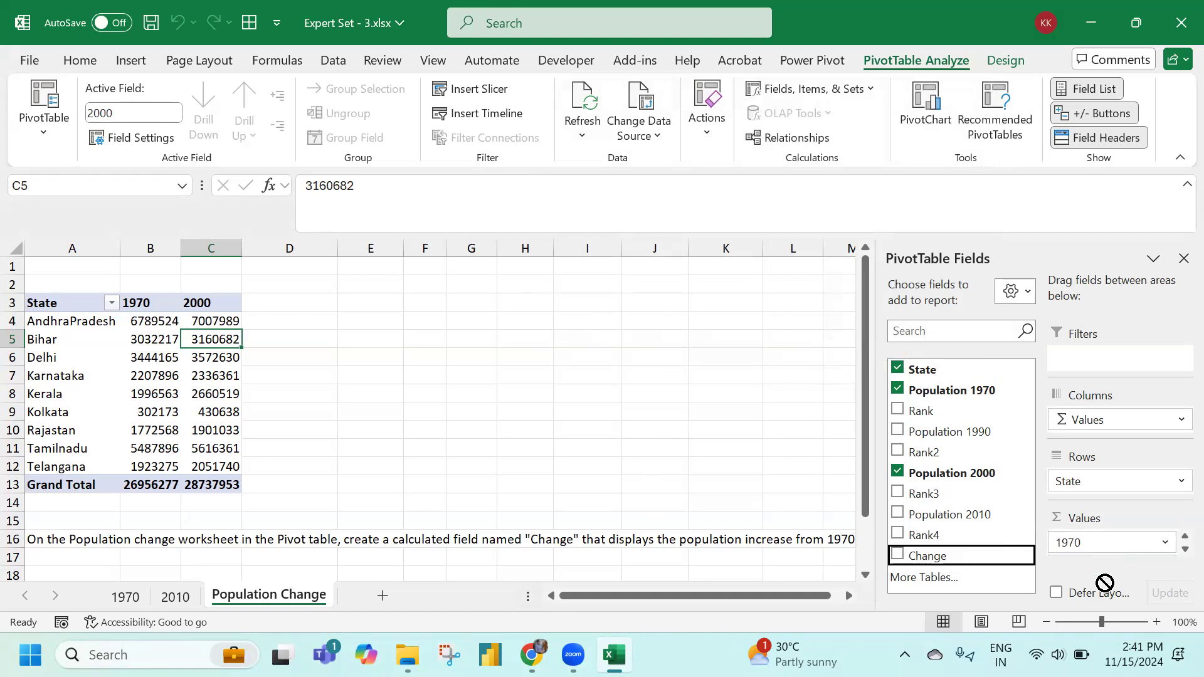
pyautogui.click(1186, 184)
pyautogui.moveTo(924, 520); pyautogui.dragTo(1071, 561)
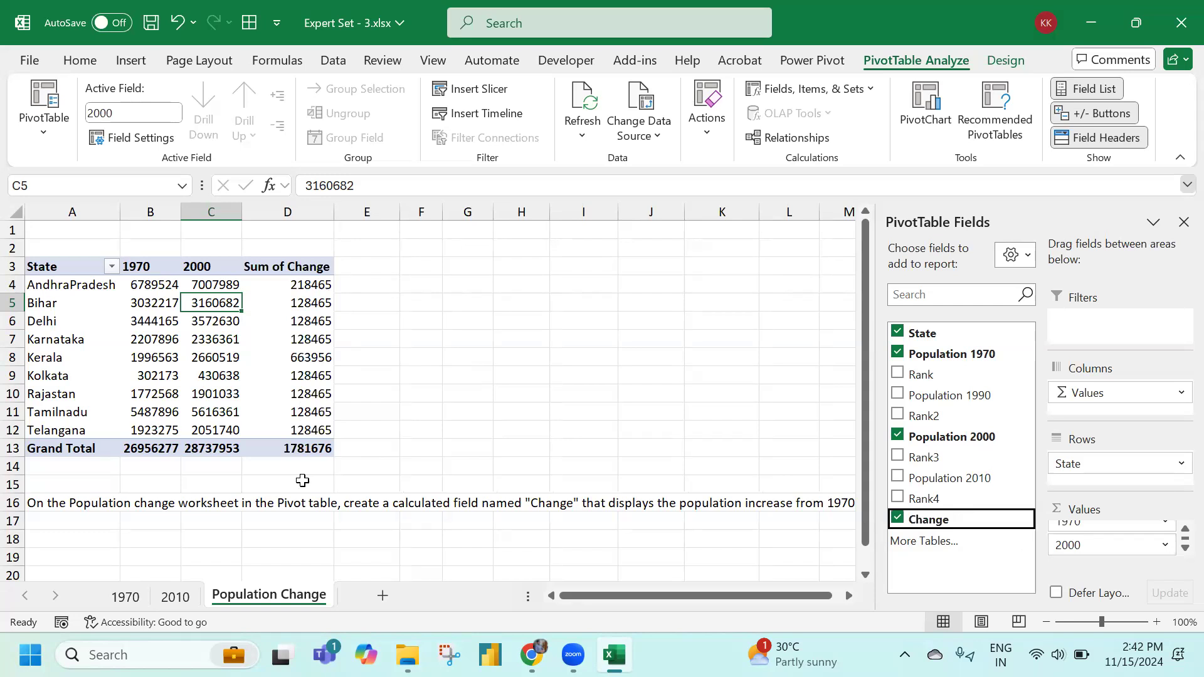
pyautogui.click(295, 319)
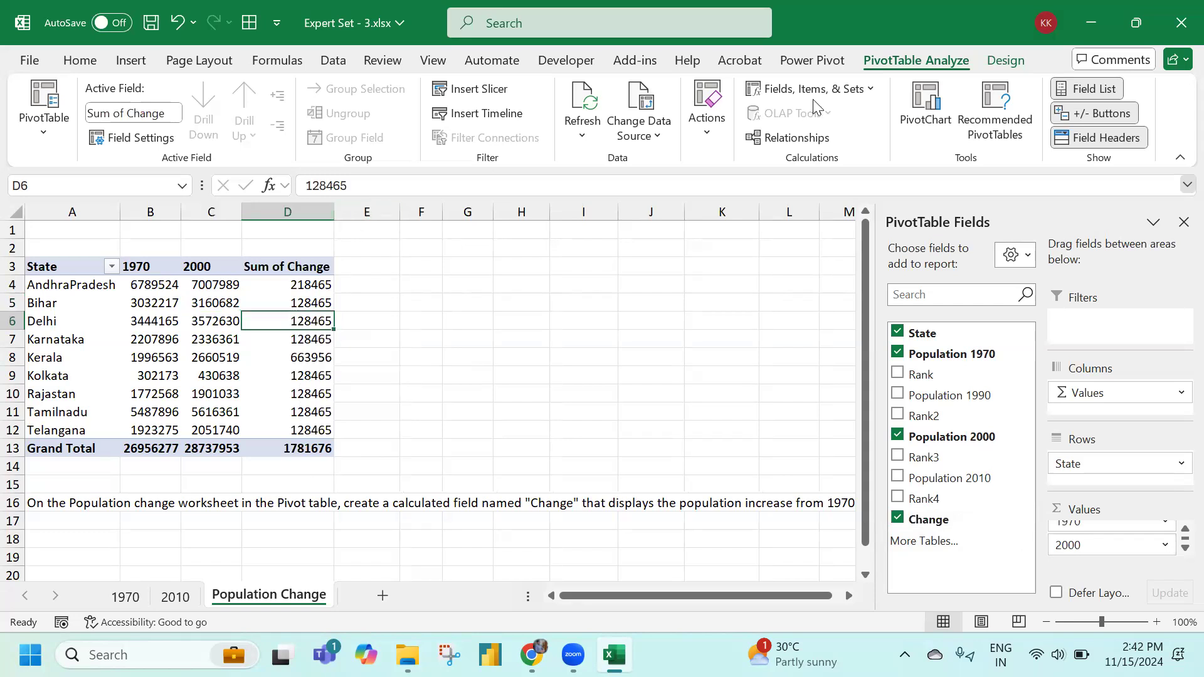
pyautogui.click(853, 90)
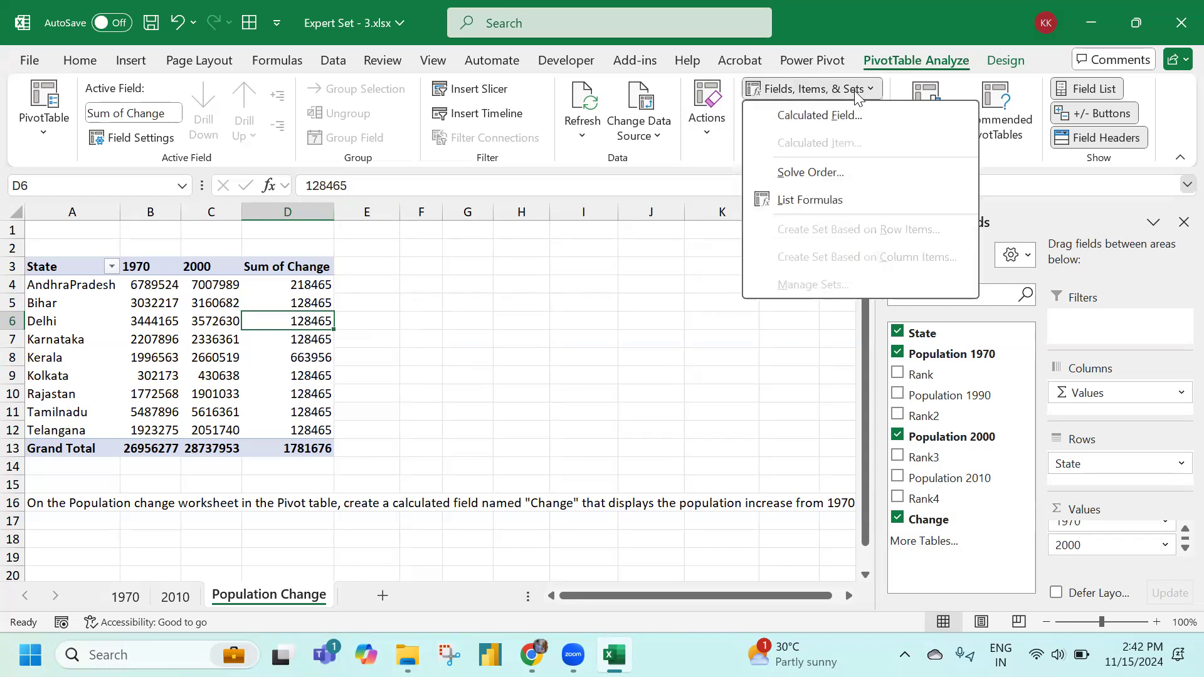
pyautogui.click(819, 115)
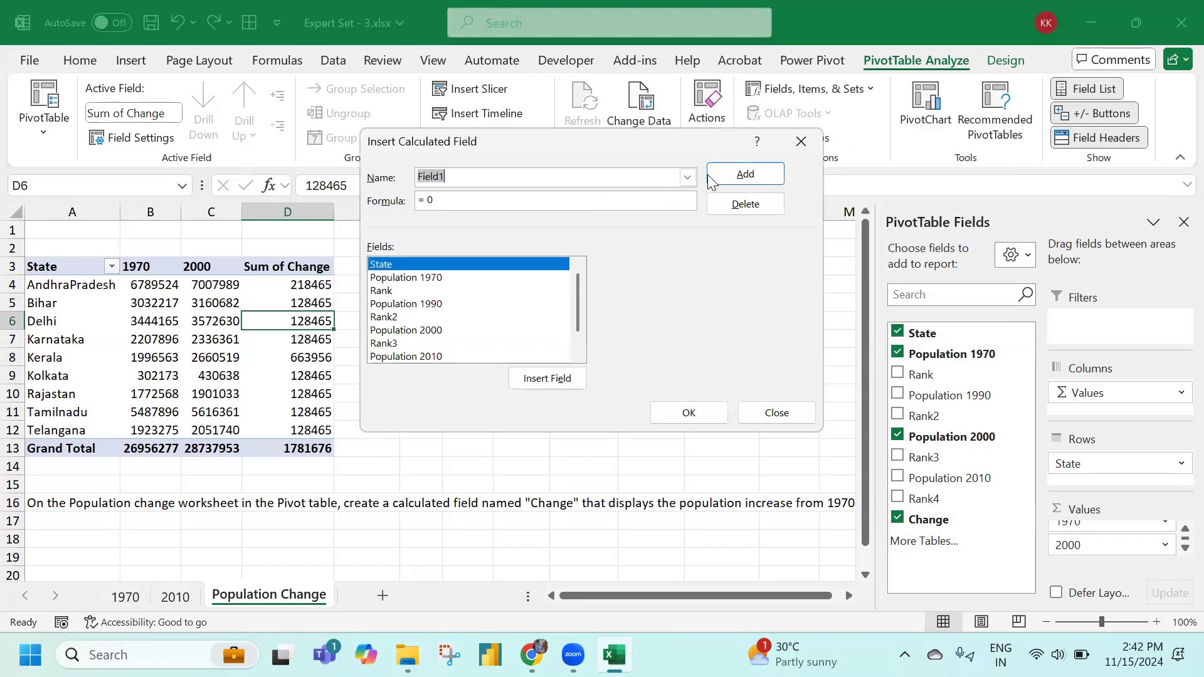
pyautogui.click(688, 178)
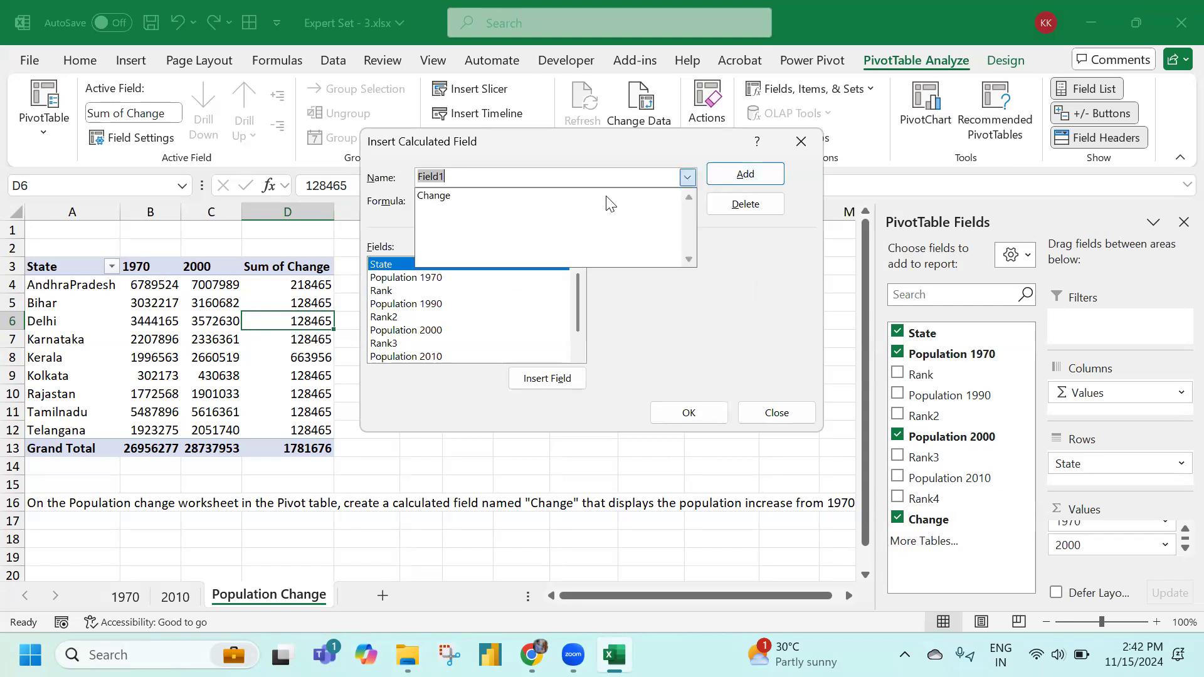
pyautogui.click(500, 197)
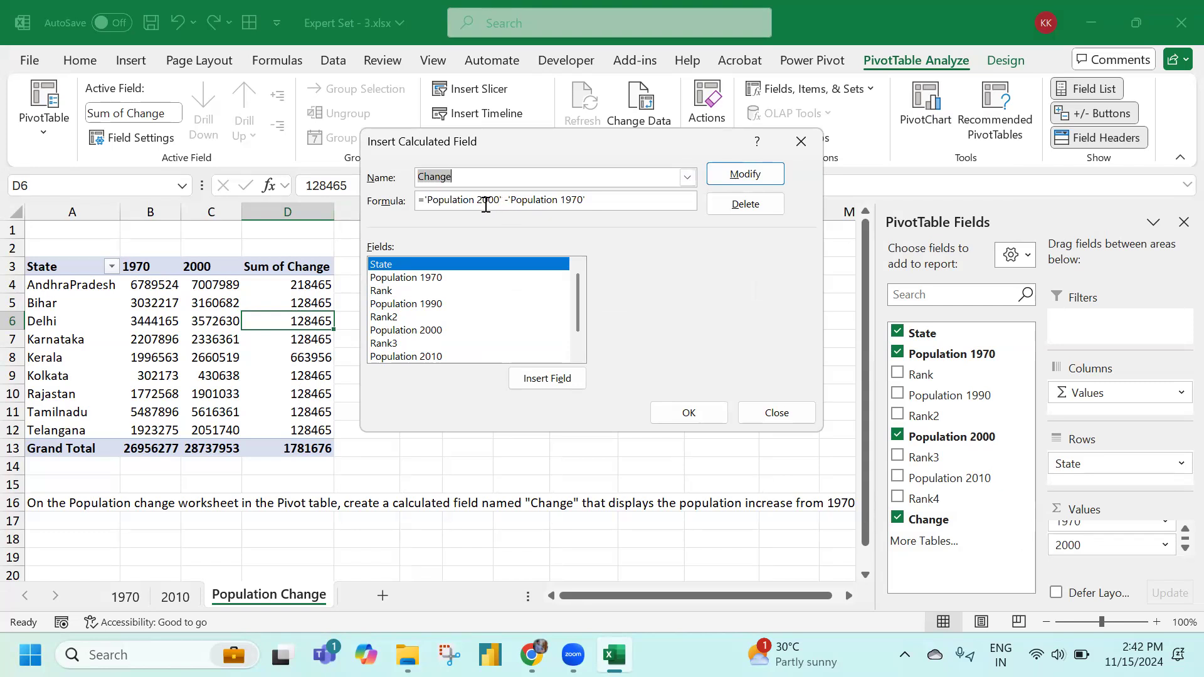
pyautogui.scroll(-1, 438, 333)
pyautogui.click(776, 412)
pyautogui.moveTo(779, 594); pyautogui.dragTo(792, 594)
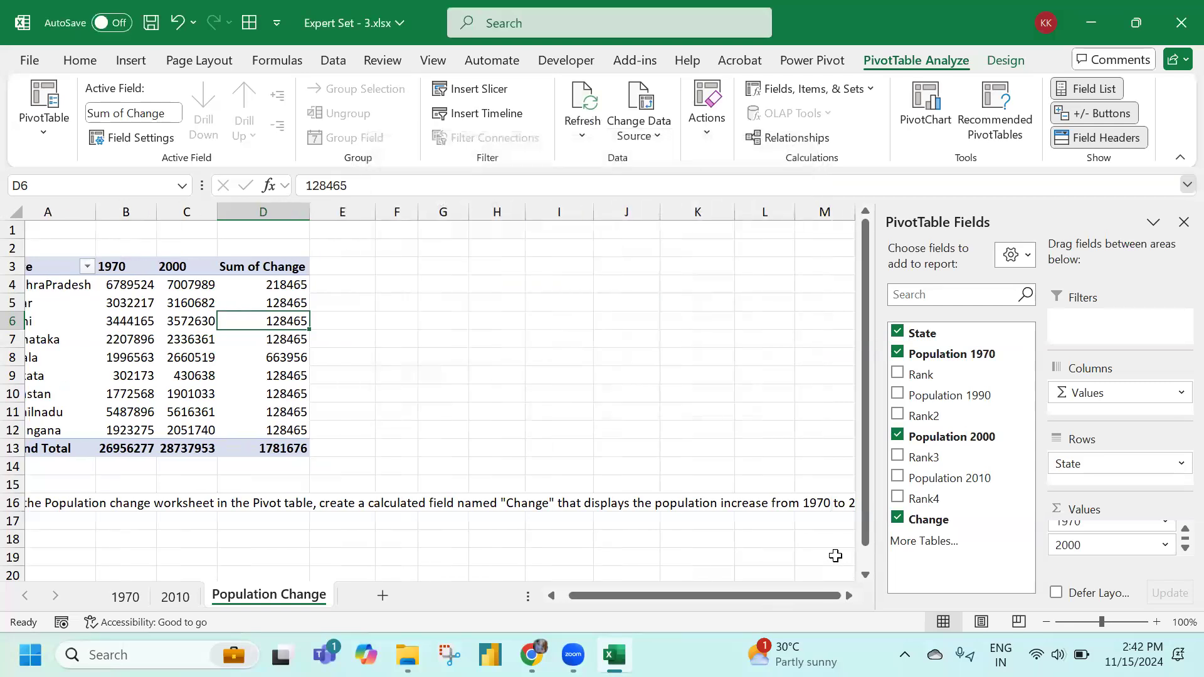
# Close Expert Set - 3 with Don't Save and open Expert Set - 4 from the folder
pyautogui.click(785, 323)
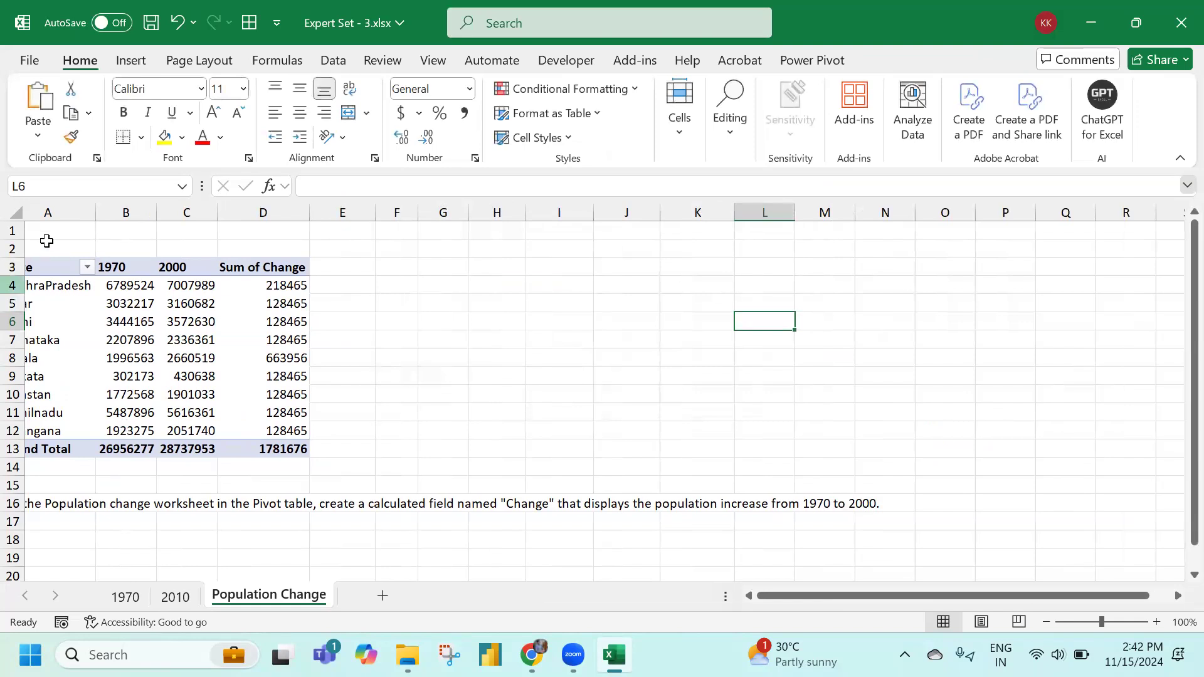
pyautogui.moveTo(832, 604); pyautogui.dragTo(815, 599)
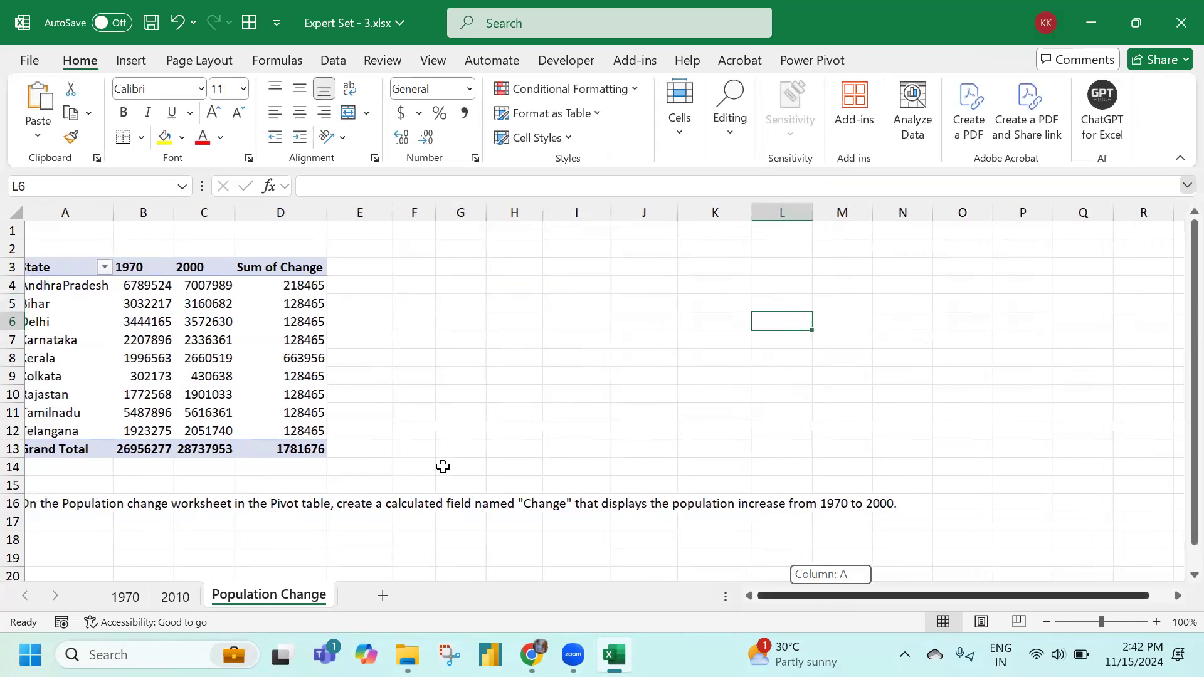
pyautogui.click(88, 235)
pyautogui.scroll(-1, 240, 567)
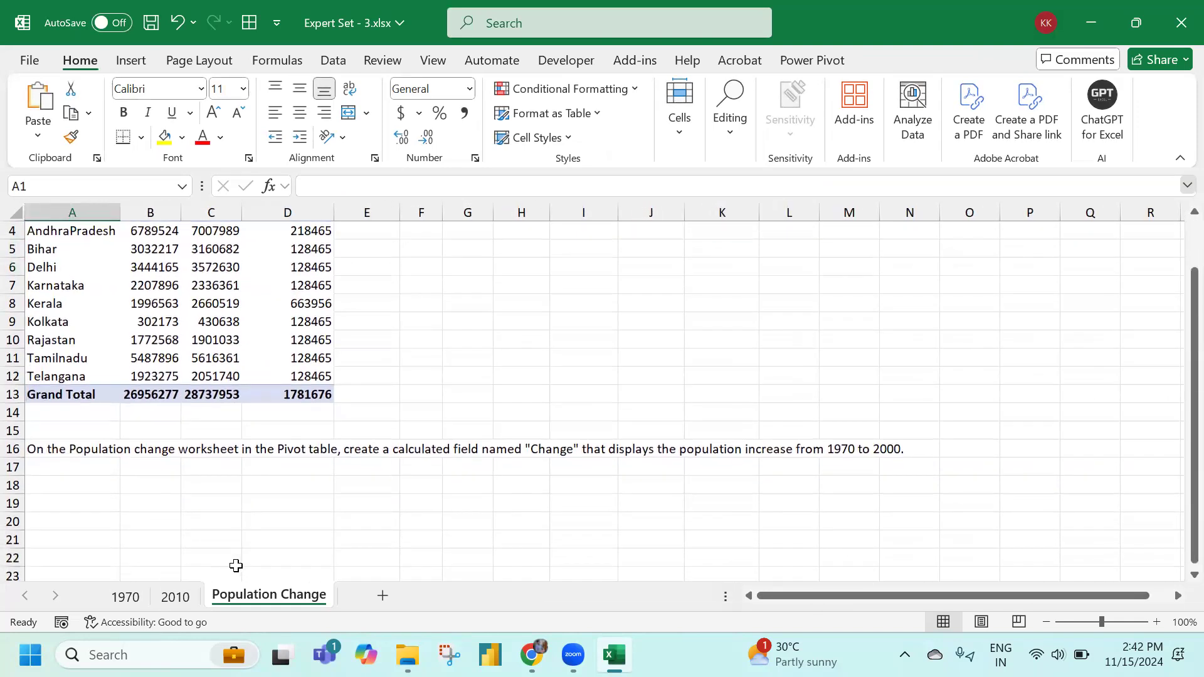
pyautogui.click(1179, 25)
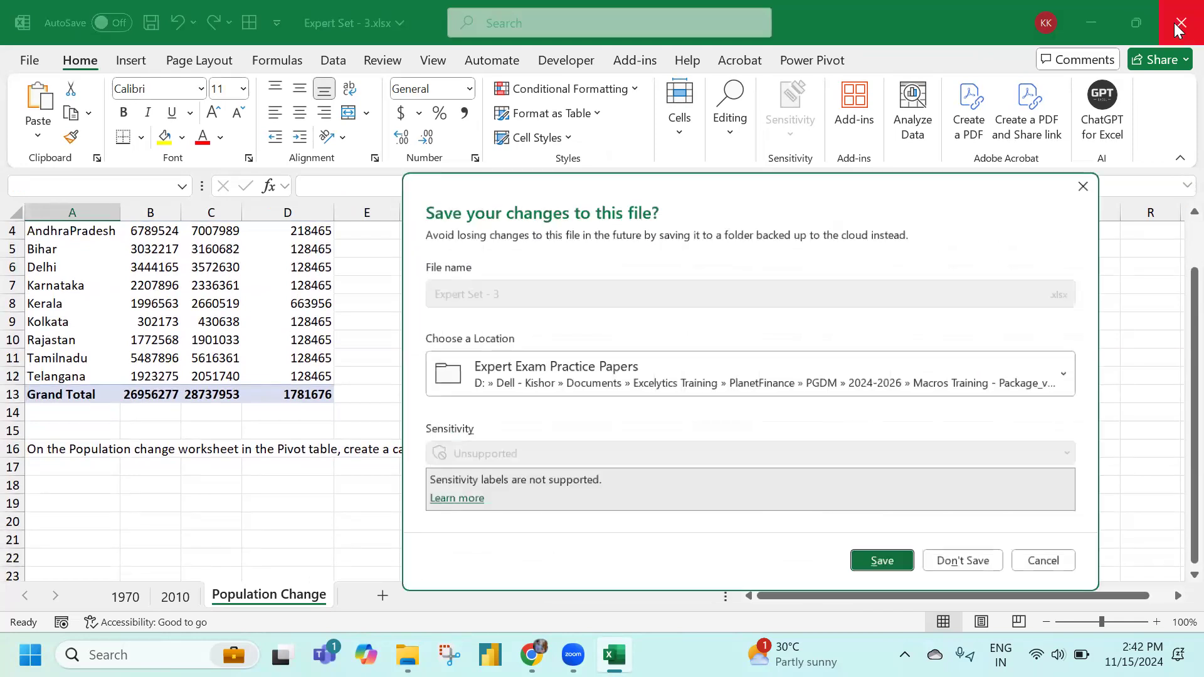
pyautogui.click(956, 573)
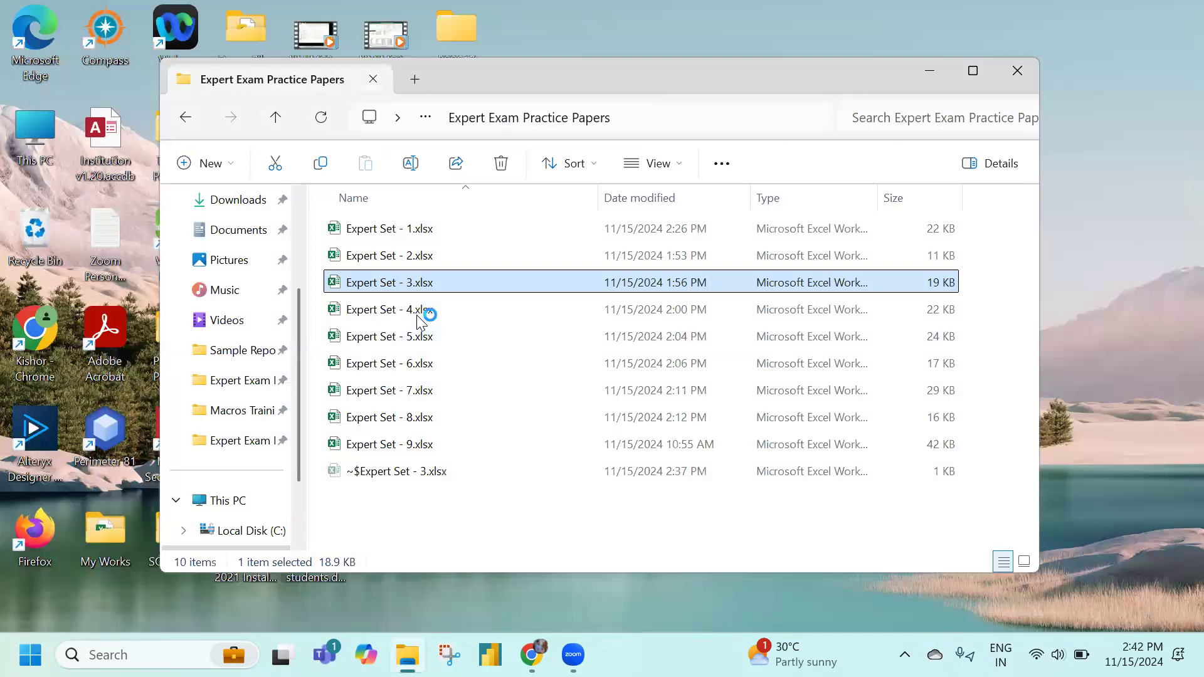
pyautogui.doubleClick(416, 314)
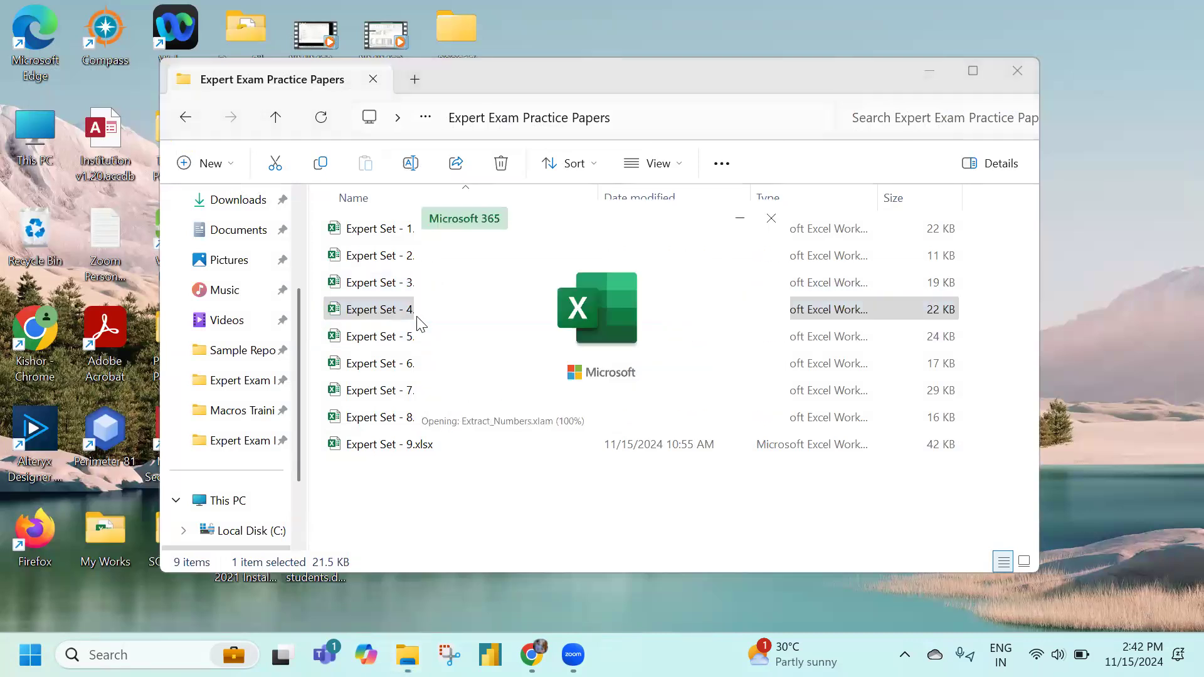
# Scroll down the newly opened Expert Set - 4 Pricing worksheet
pyautogui.scroll(-3, 311, 380)
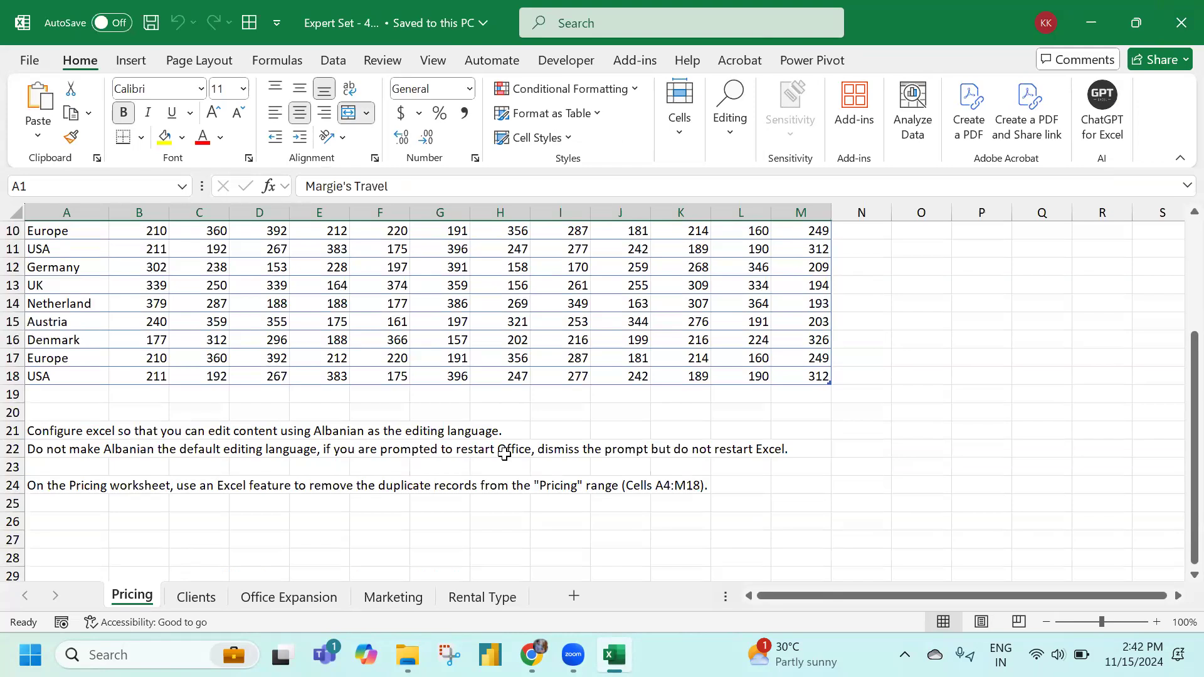
# Open Excel Options through File > More > Options on the Language page
pyautogui.click(70, 411)
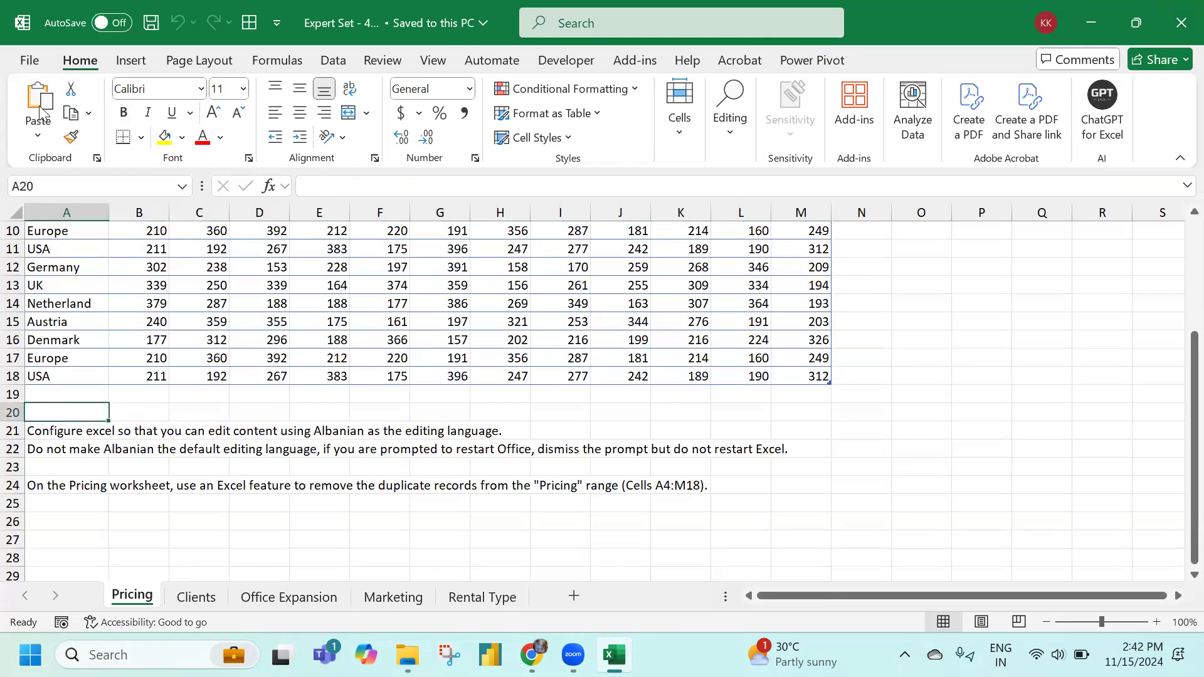
pyautogui.click(30, 60)
pyautogui.click(78, 525)
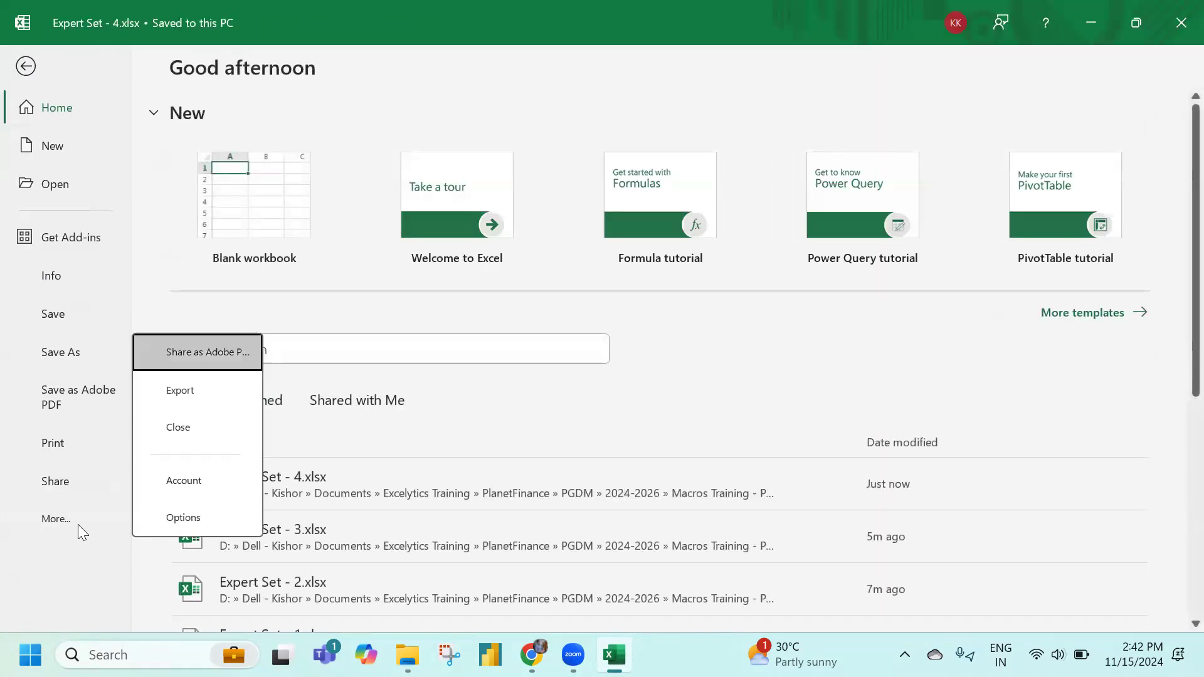
pyautogui.click(172, 517)
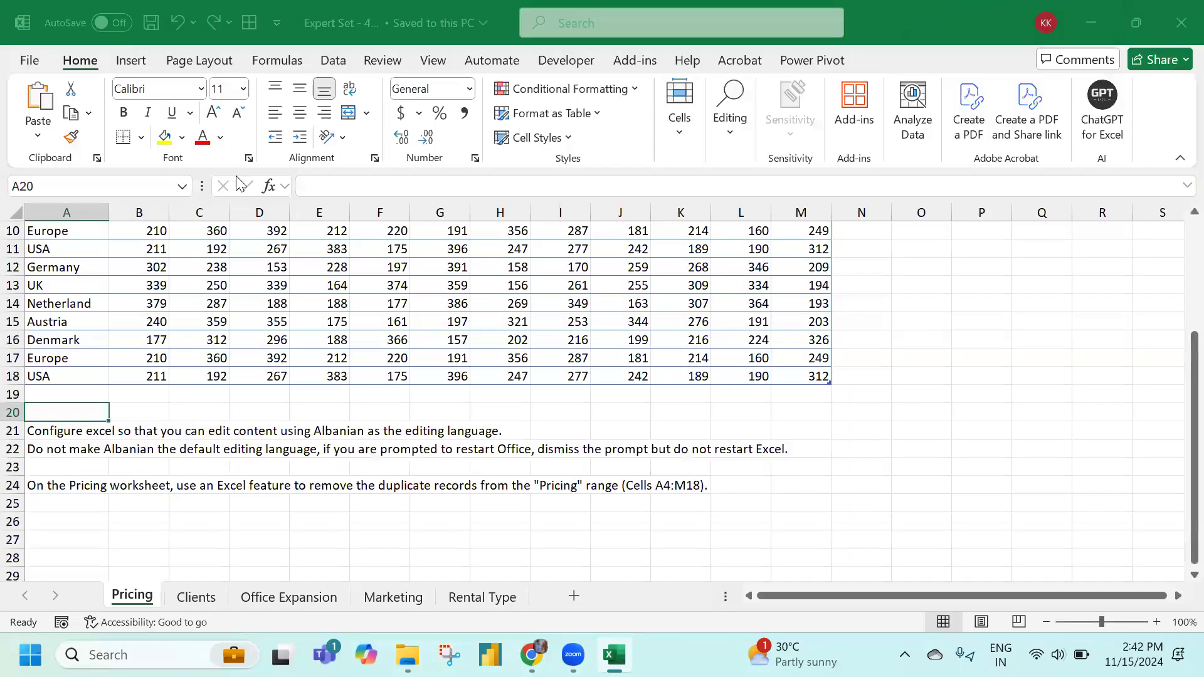
pyautogui.click(256, 177)
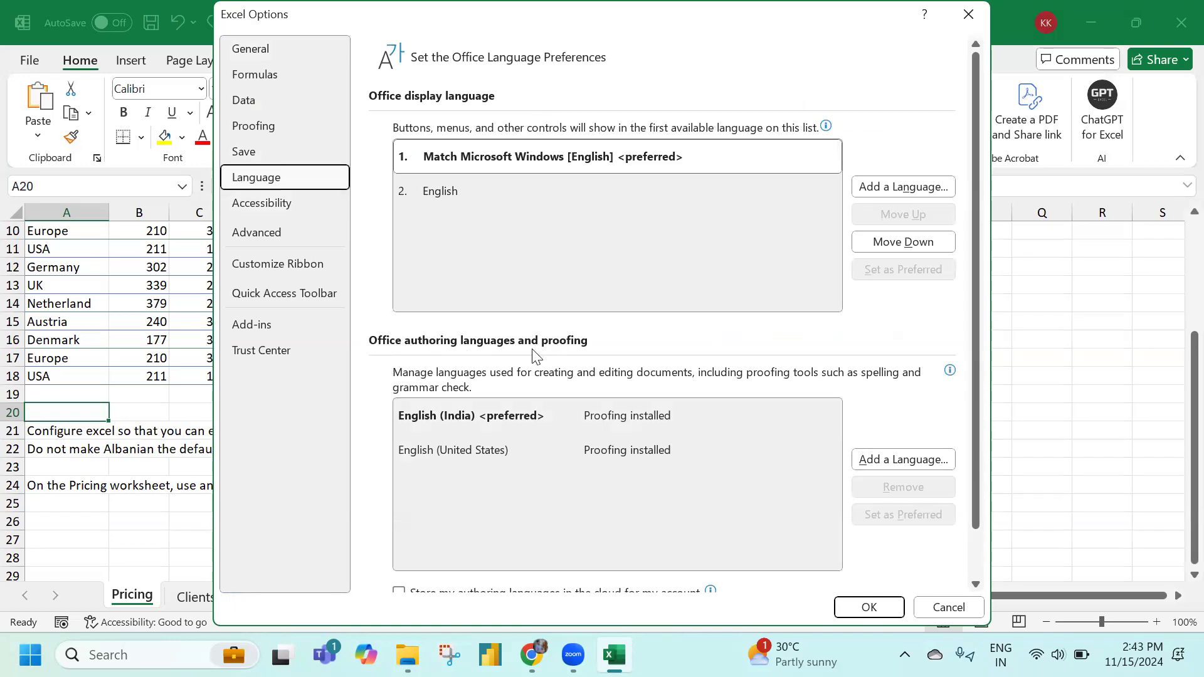
# Add Albanian to the Office authoring languages, not as preferred, and decline the restart
pyautogui.click(912, 461)
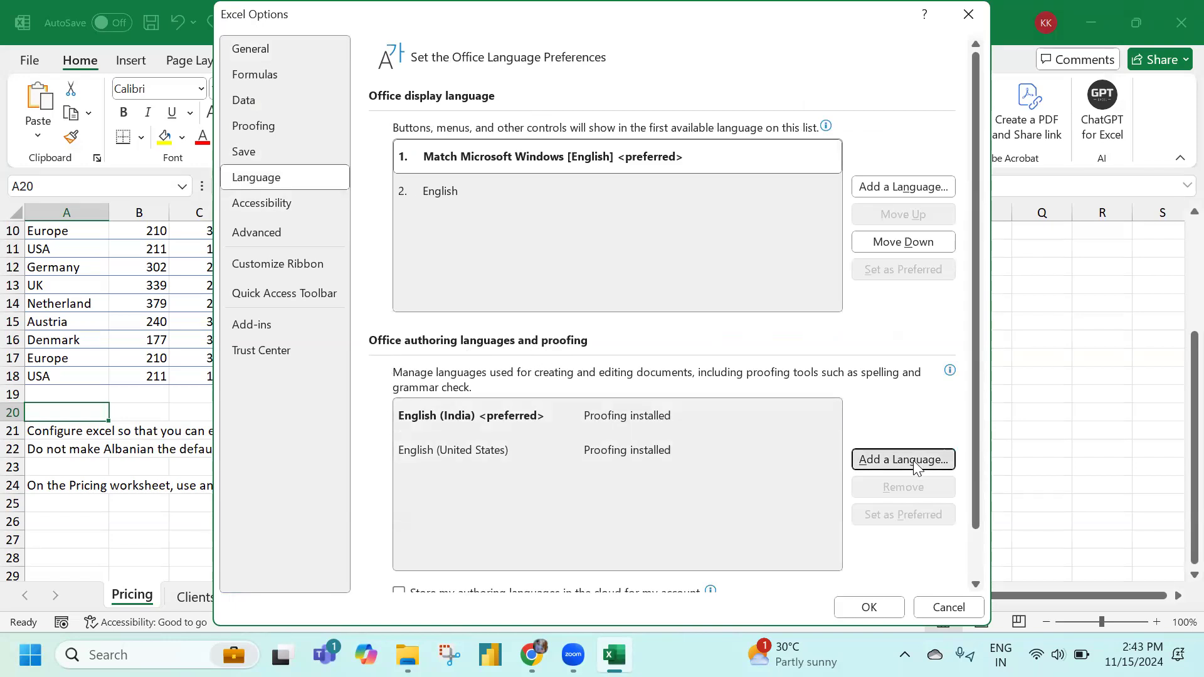
pyautogui.click(503, 149)
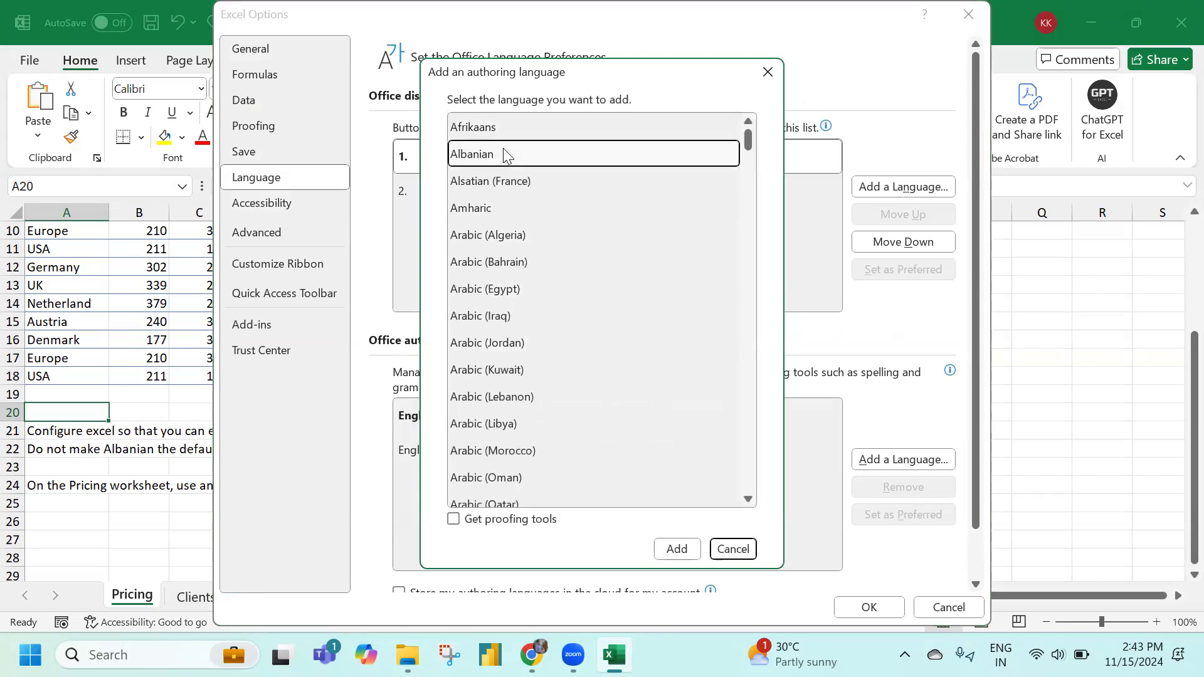
pyautogui.click(677, 549)
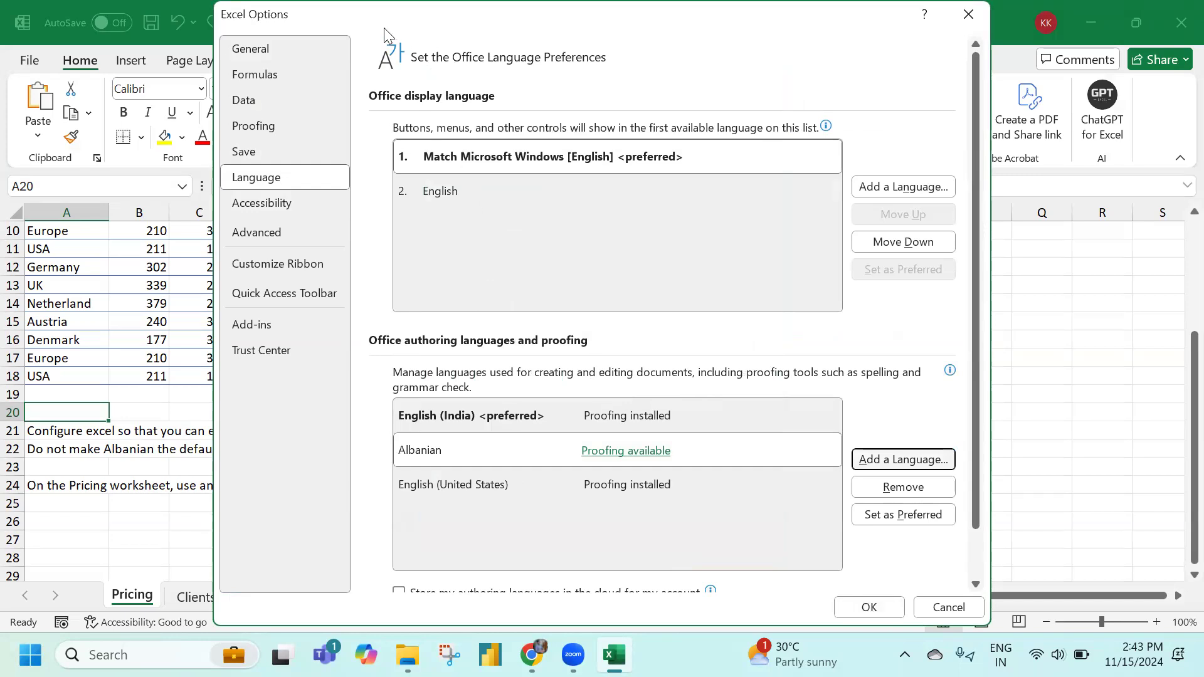
pyautogui.moveTo(384, 27); pyautogui.dragTo(822, 78)
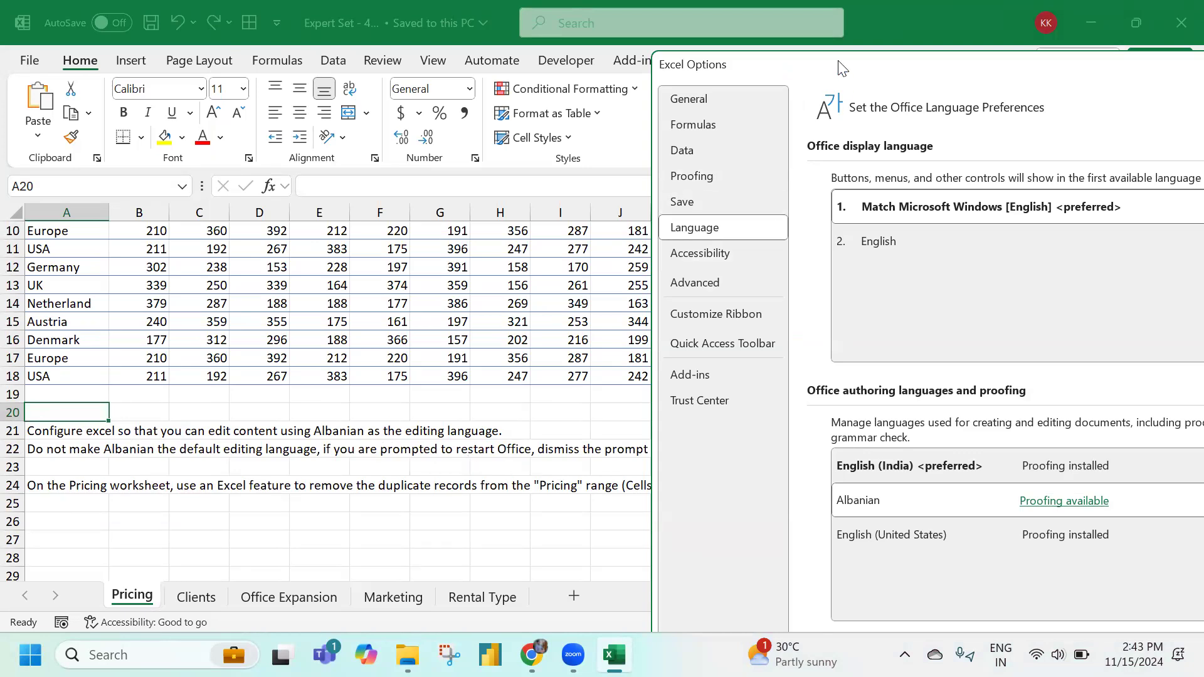
pyautogui.moveTo(842, 67); pyautogui.dragTo(397, 21)
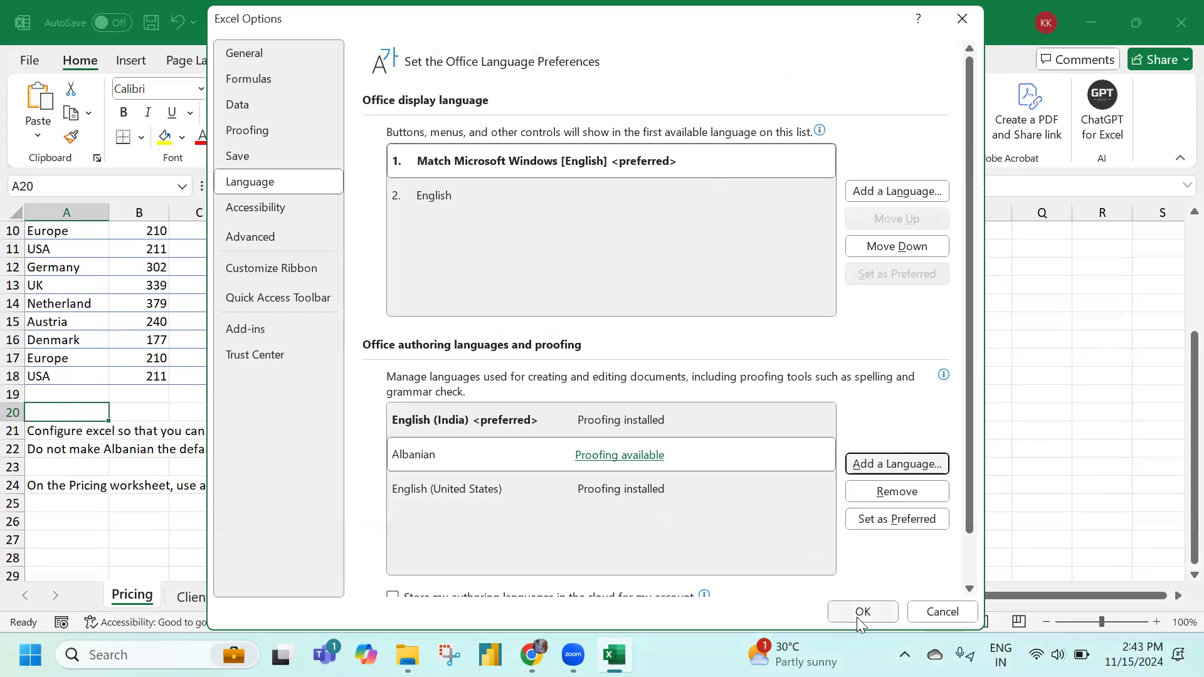
pyautogui.click(858, 616)
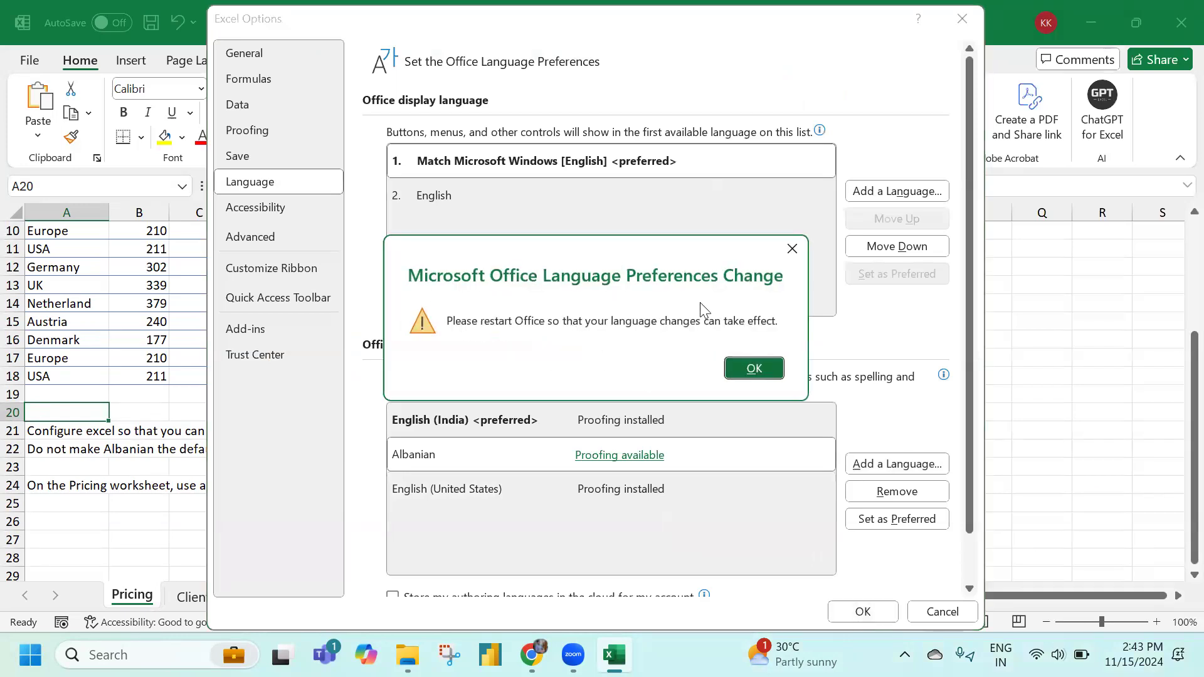
pyautogui.click(791, 248)
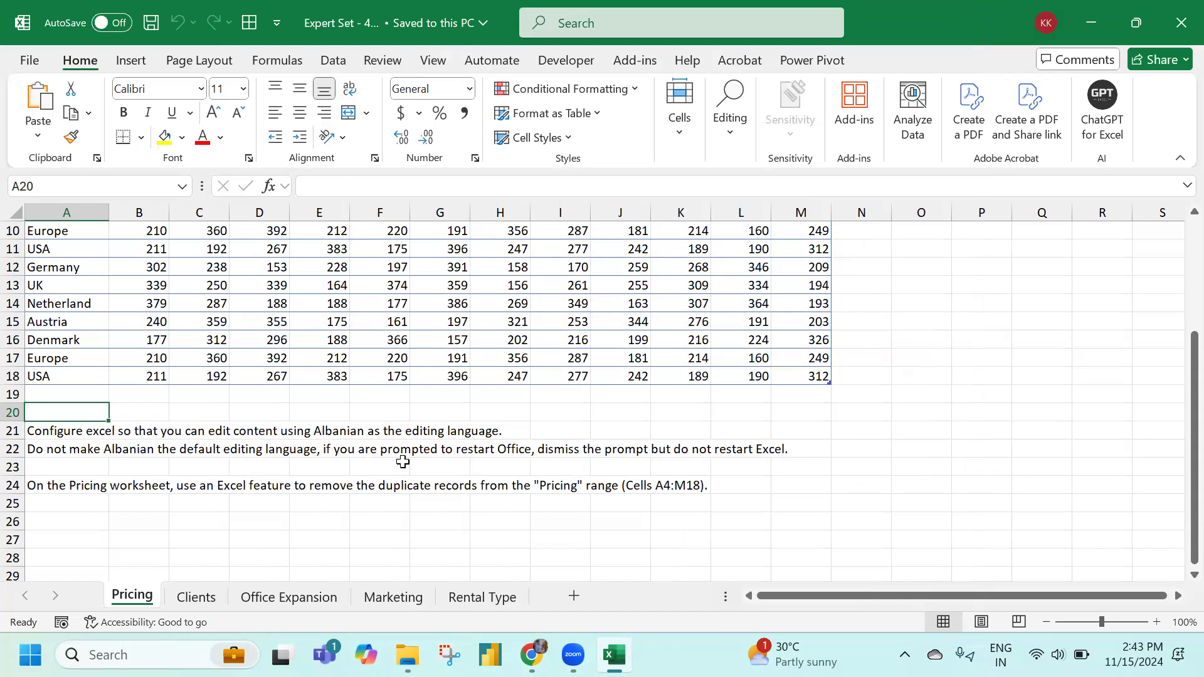
# Select the Pricing named range from the Name Box
pyautogui.click(53, 487)
pyautogui.click(58, 526)
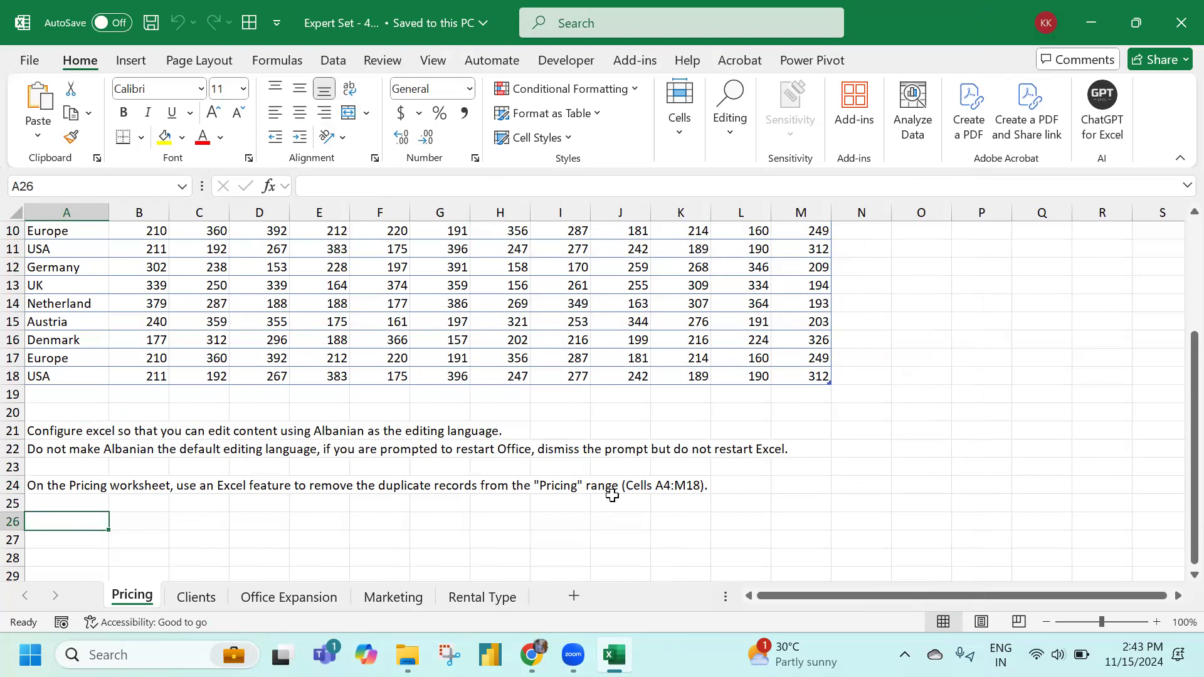
pyautogui.scroll(3, 150, 376)
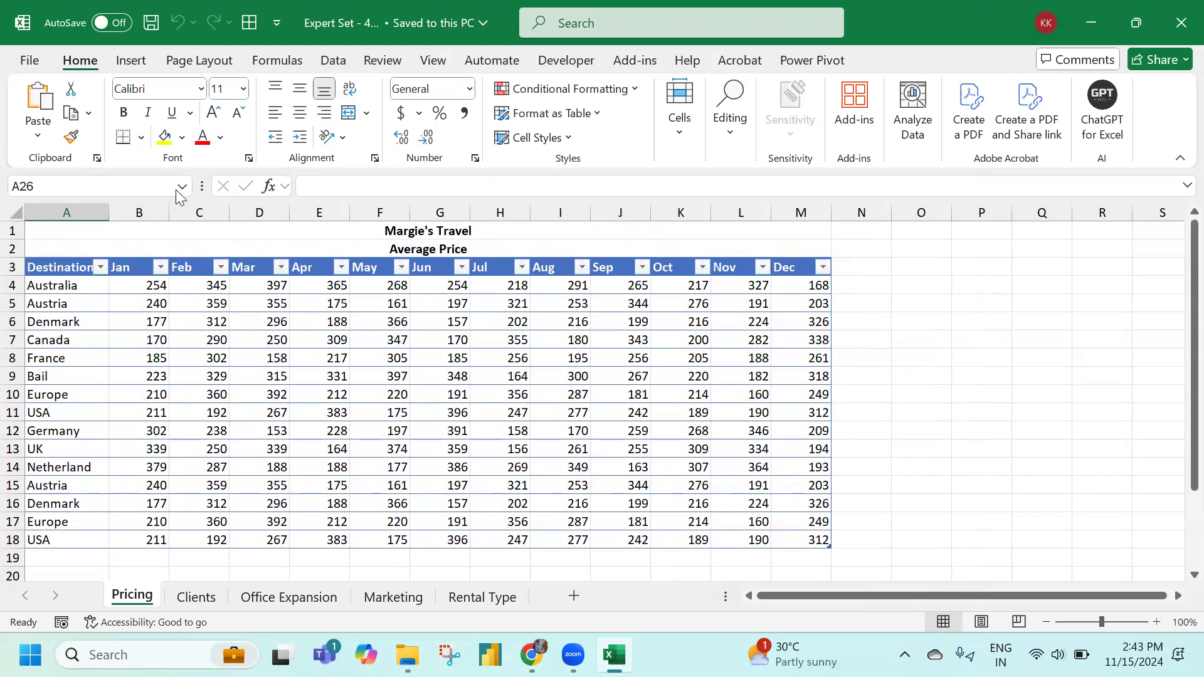
pyautogui.click(182, 187)
pyautogui.click(162, 207)
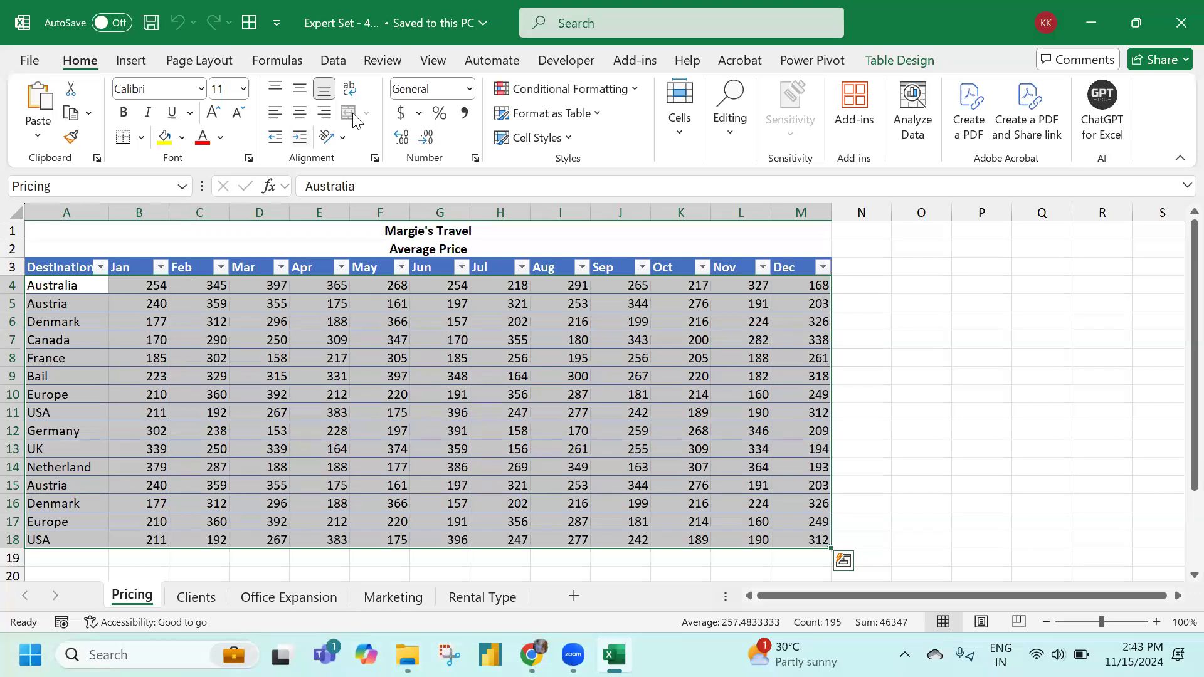
# Remove duplicates from Pricing comparing all columns, leaving 11 unique destination rows
pyautogui.click(333, 60)
pyautogui.scroll(-3, 371, 549)
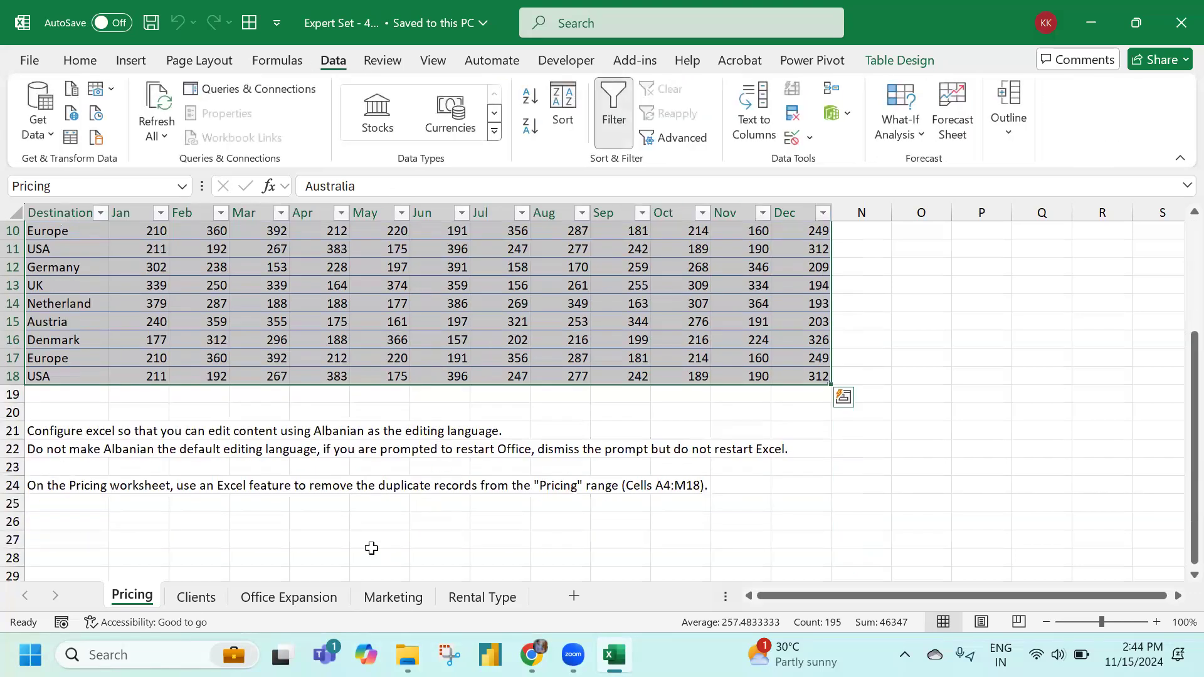
pyautogui.scroll(3, 413, 461)
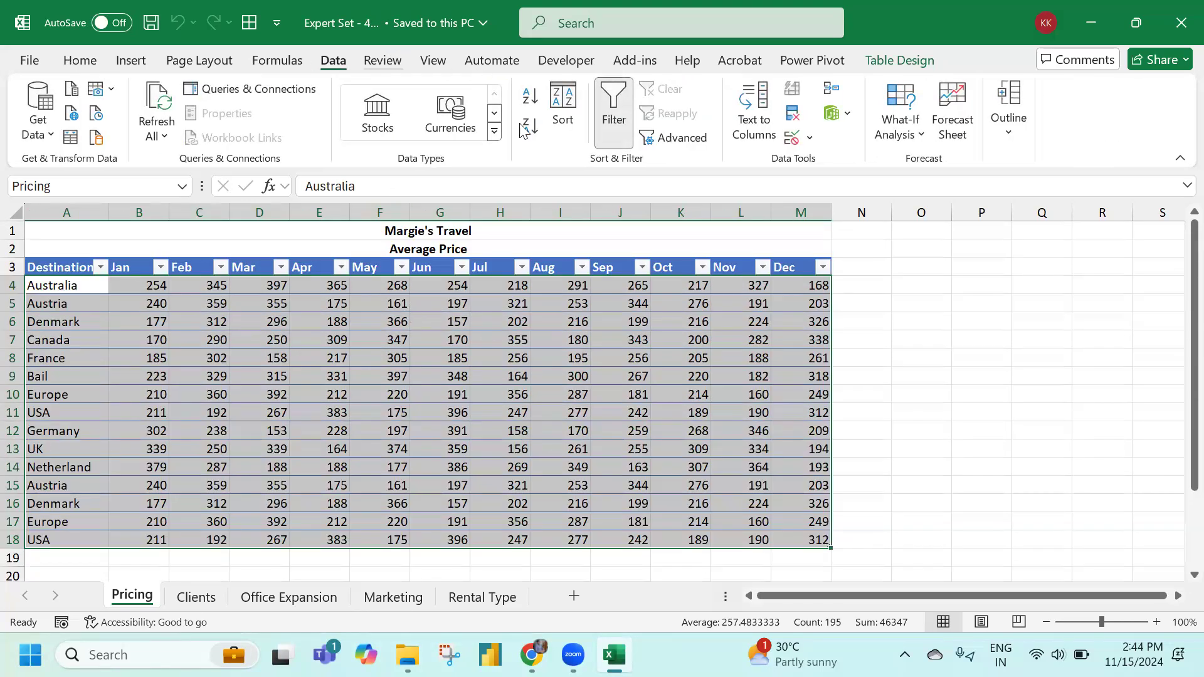
pyautogui.click(792, 114)
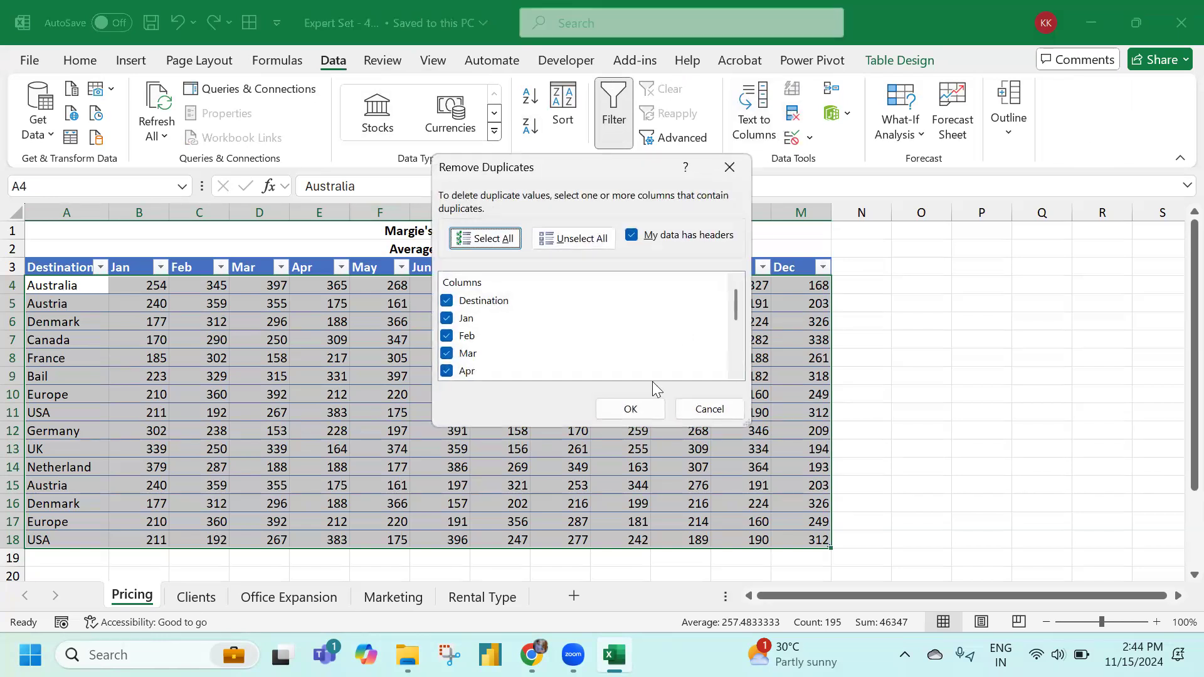
pyautogui.click(580, 242)
pyautogui.click(470, 301)
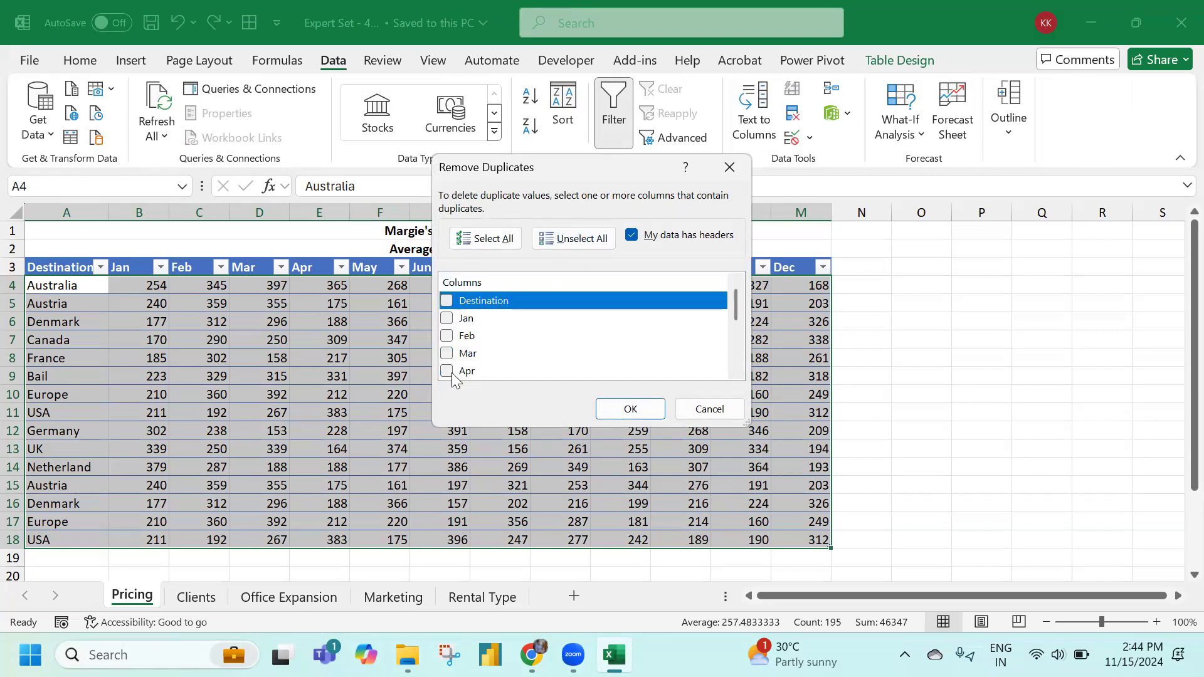
pyautogui.click(488, 239)
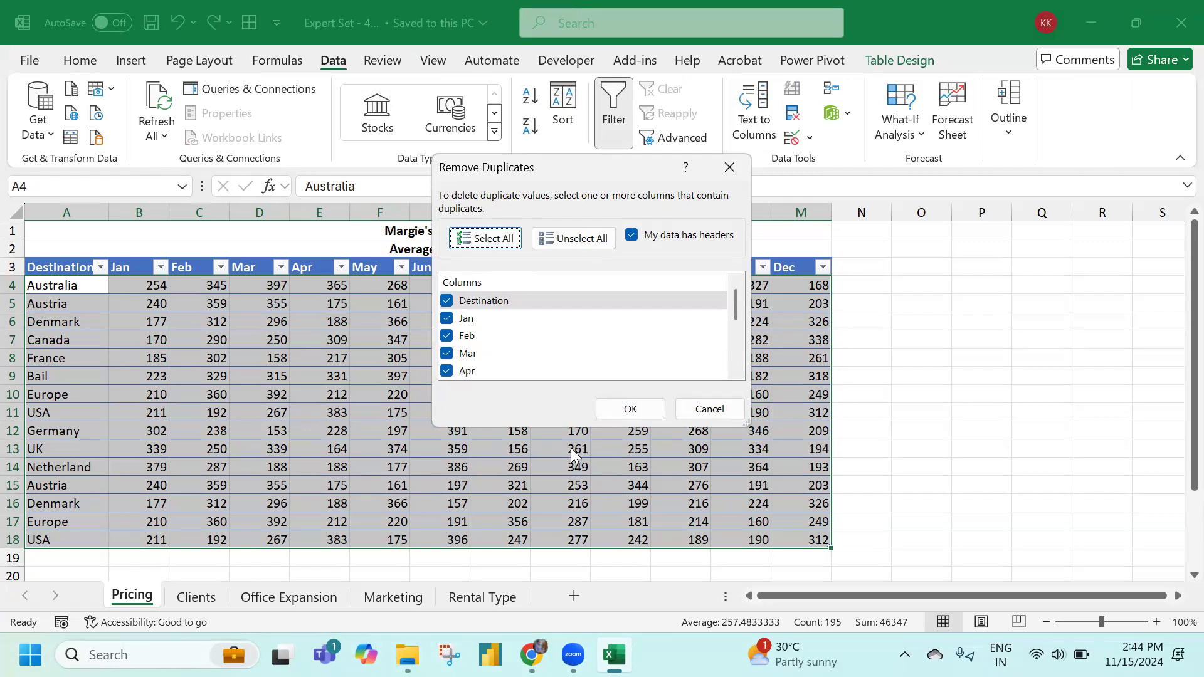
pyautogui.click(635, 413)
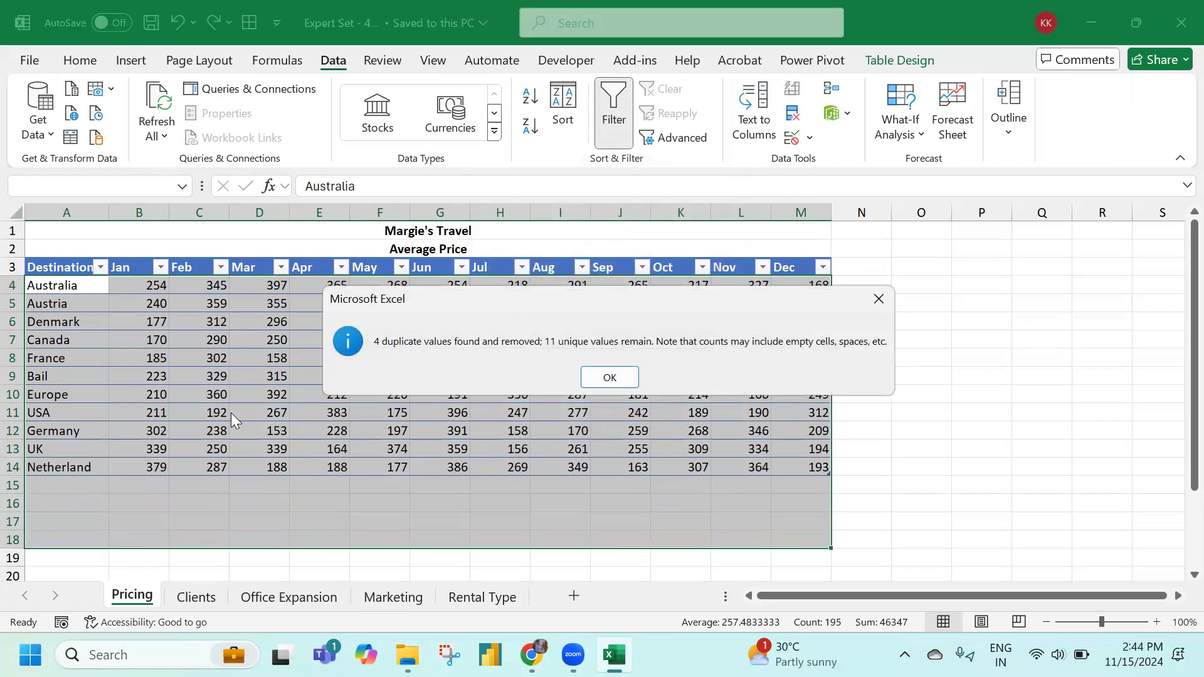
pyautogui.click(593, 380)
pyautogui.click(425, 373)
pyautogui.scroll(-3, 352, 443)
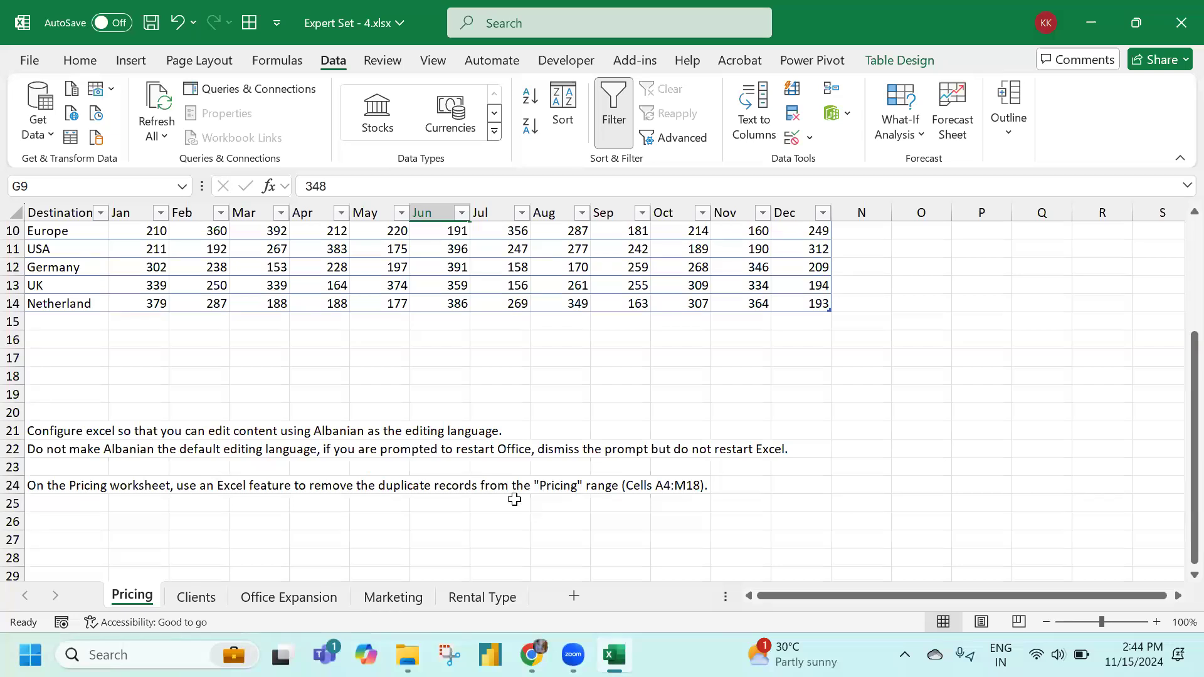
# In Clients J4, enter =COUNTIFS(Table2[Travel prefence],"Summer",Table2[Length Days],">12"), returning 2
pyautogui.click(196, 599)
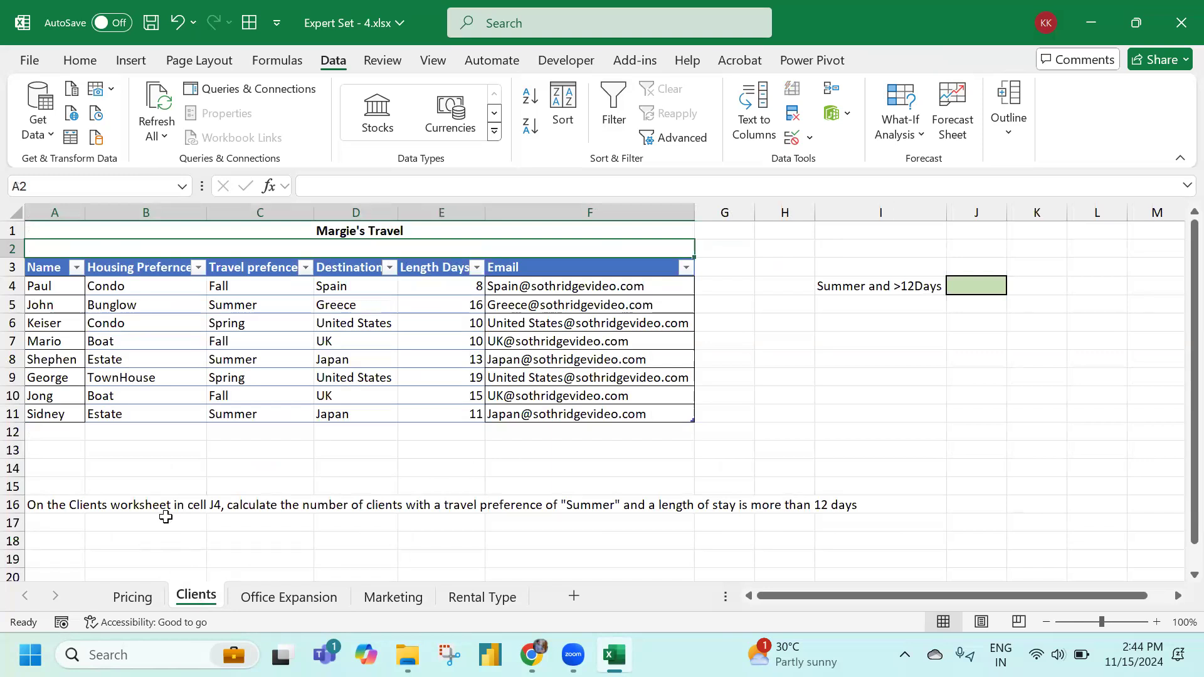
pyautogui.click(959, 284)
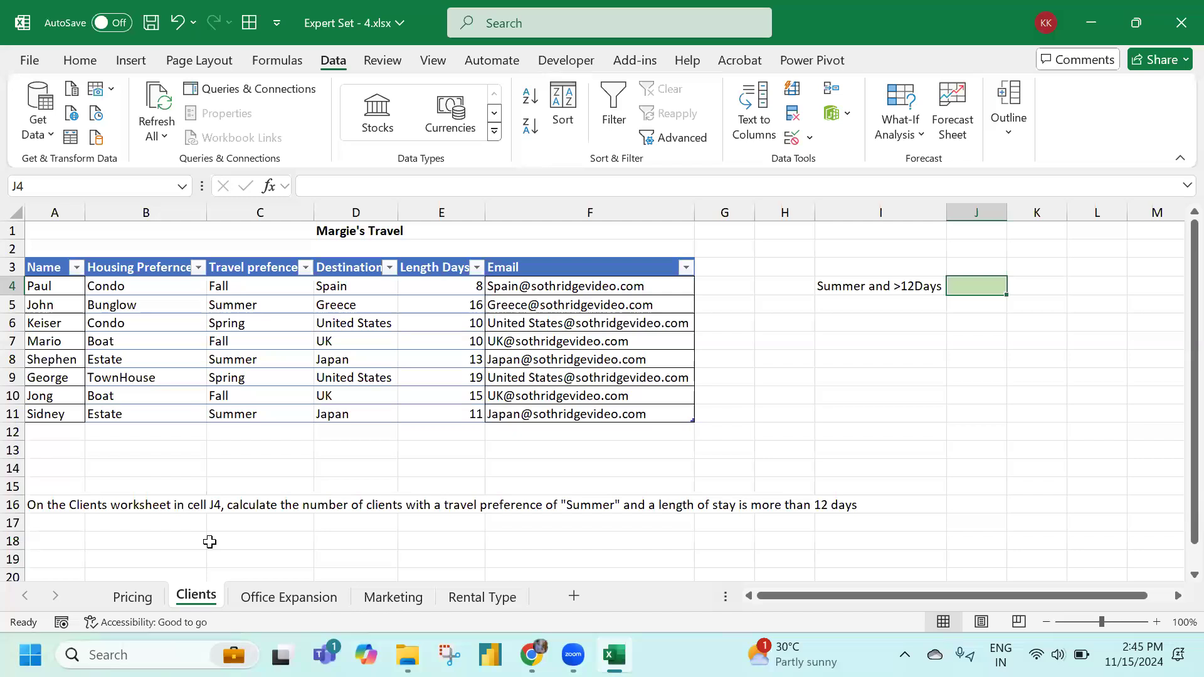
pyautogui.write('=countifs')
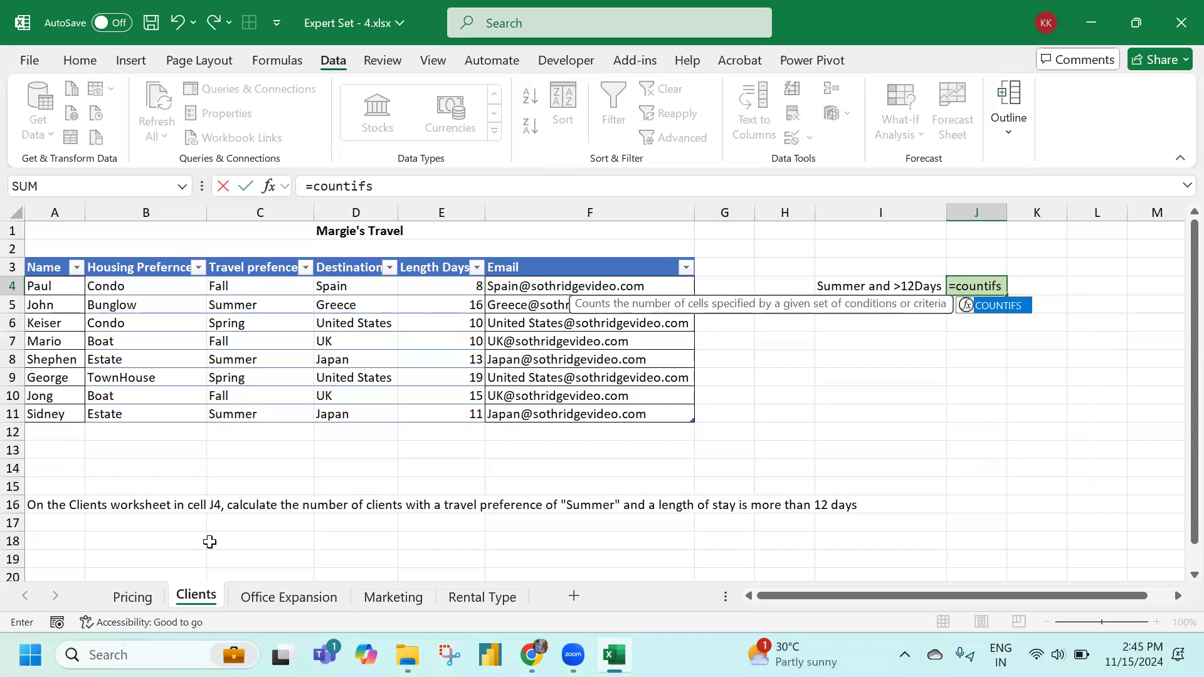
pyautogui.press('Tab')
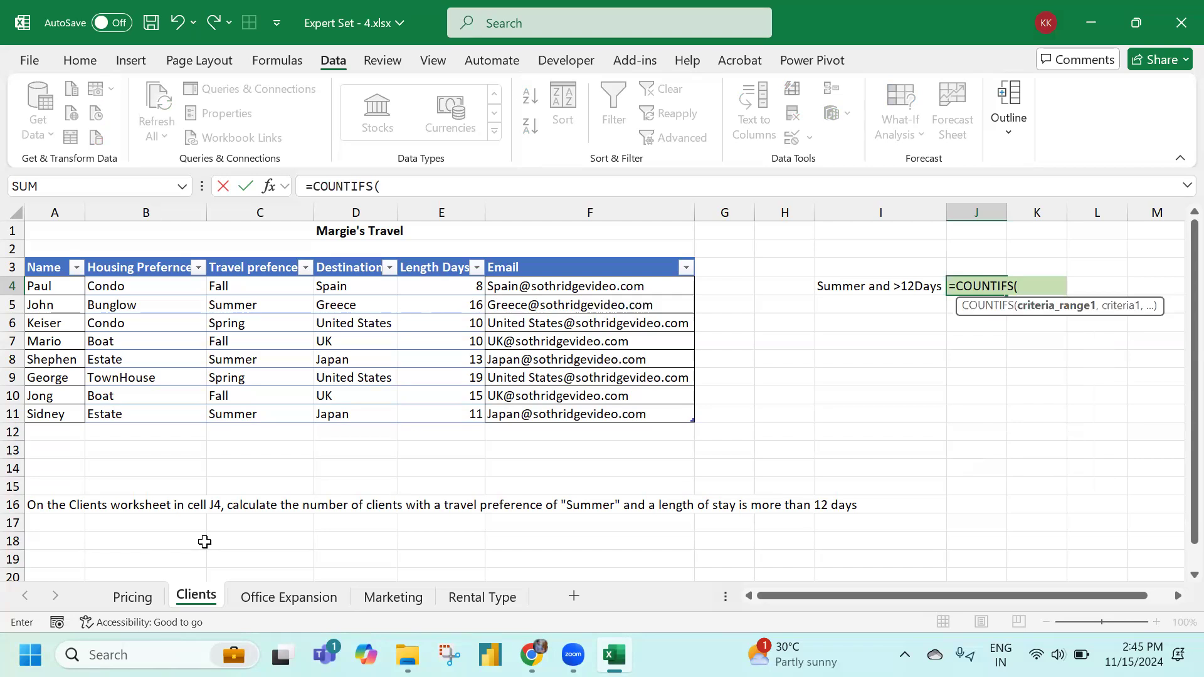
pyautogui.moveTo(244, 285); pyautogui.dragTo(257, 410)
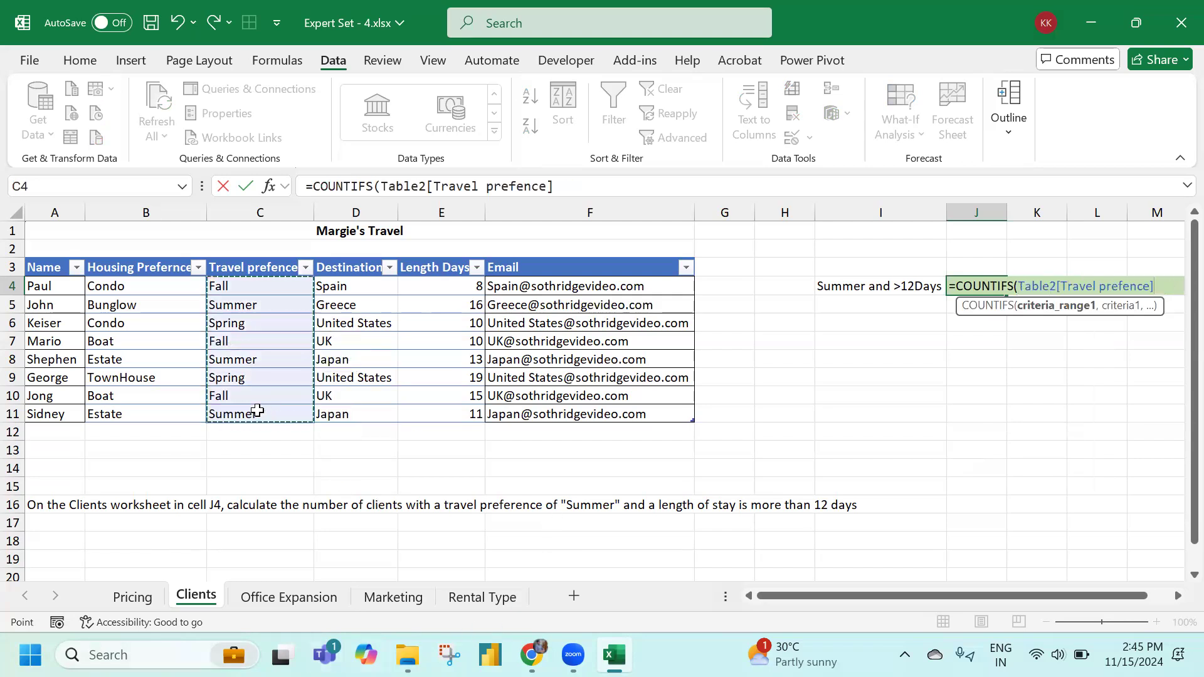
pyautogui.write(',"S')
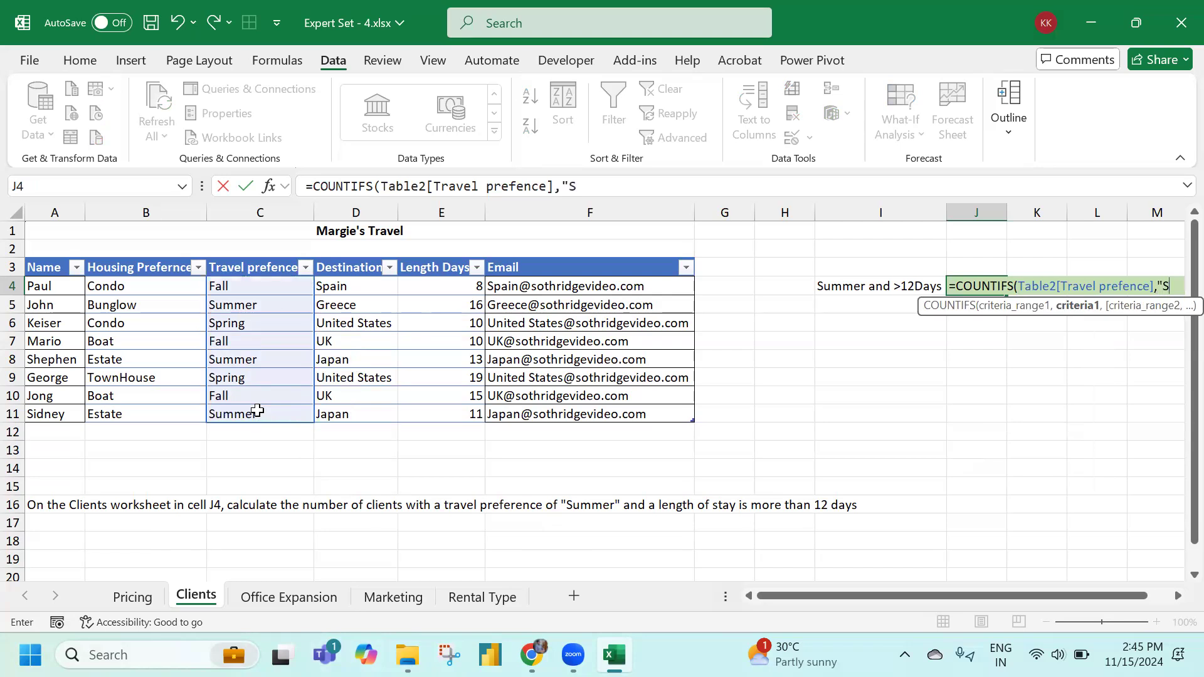
pyautogui.write('ummer"')
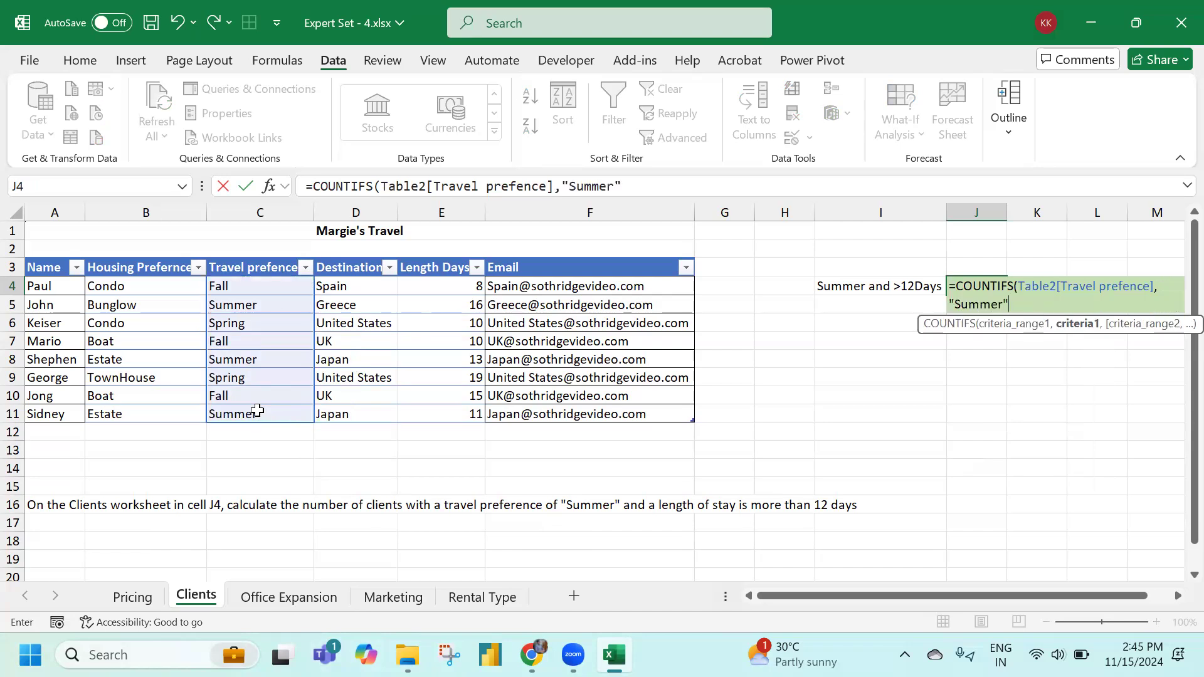
pyautogui.write(',')
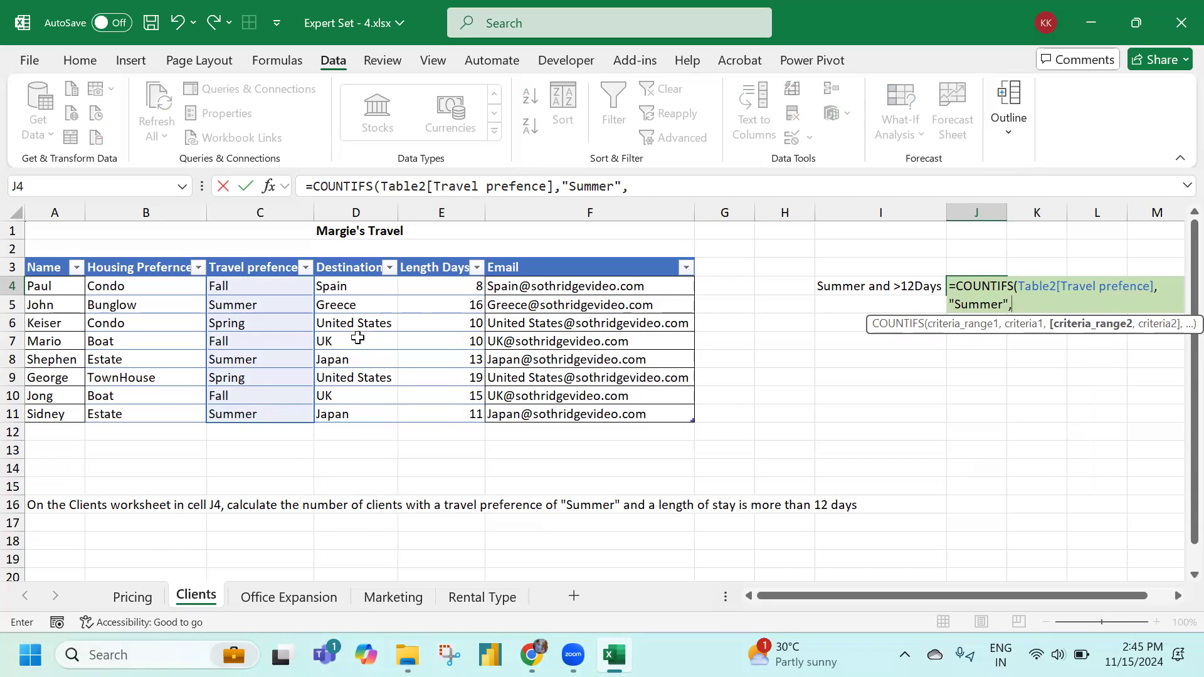
pyautogui.moveTo(457, 289); pyautogui.dragTo(455, 414)
pyautogui.write(',')
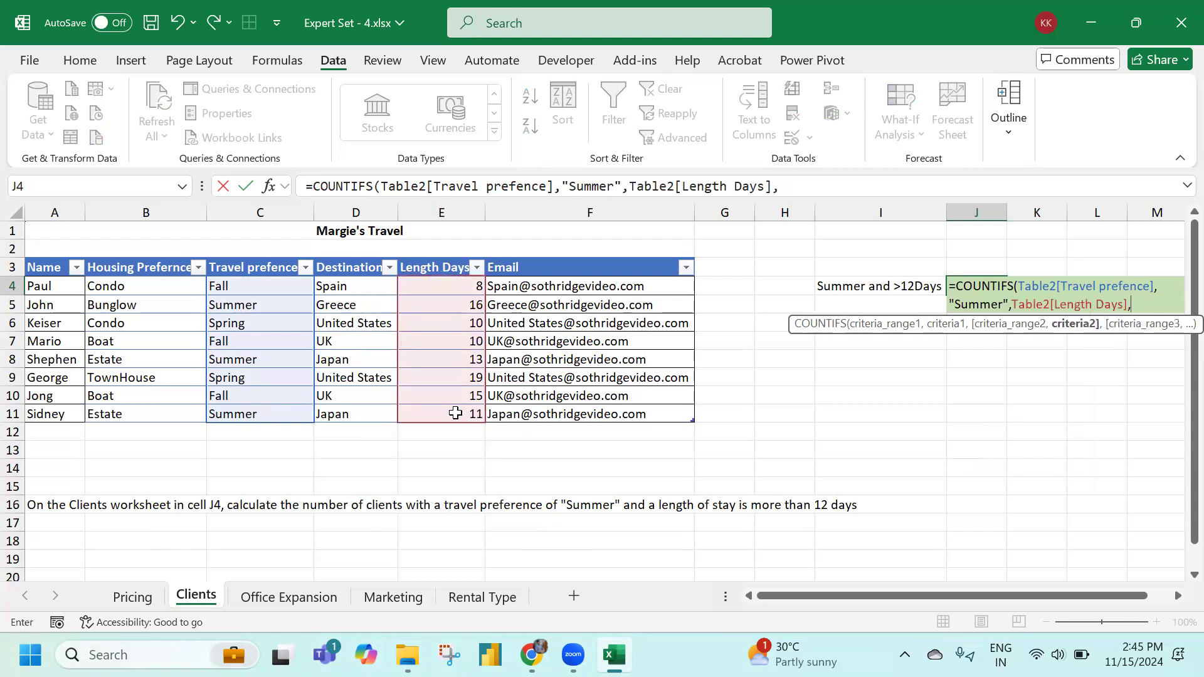
pyautogui.write('">12")')
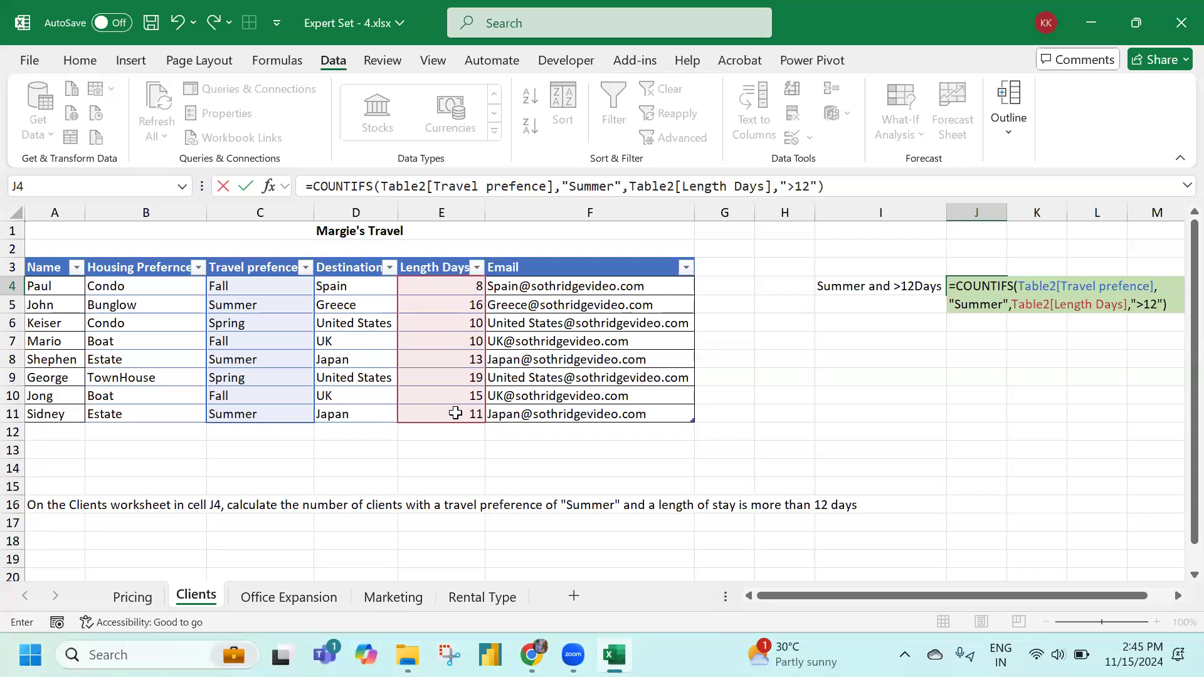
pyautogui.hotkey('ctrl', 'Return')
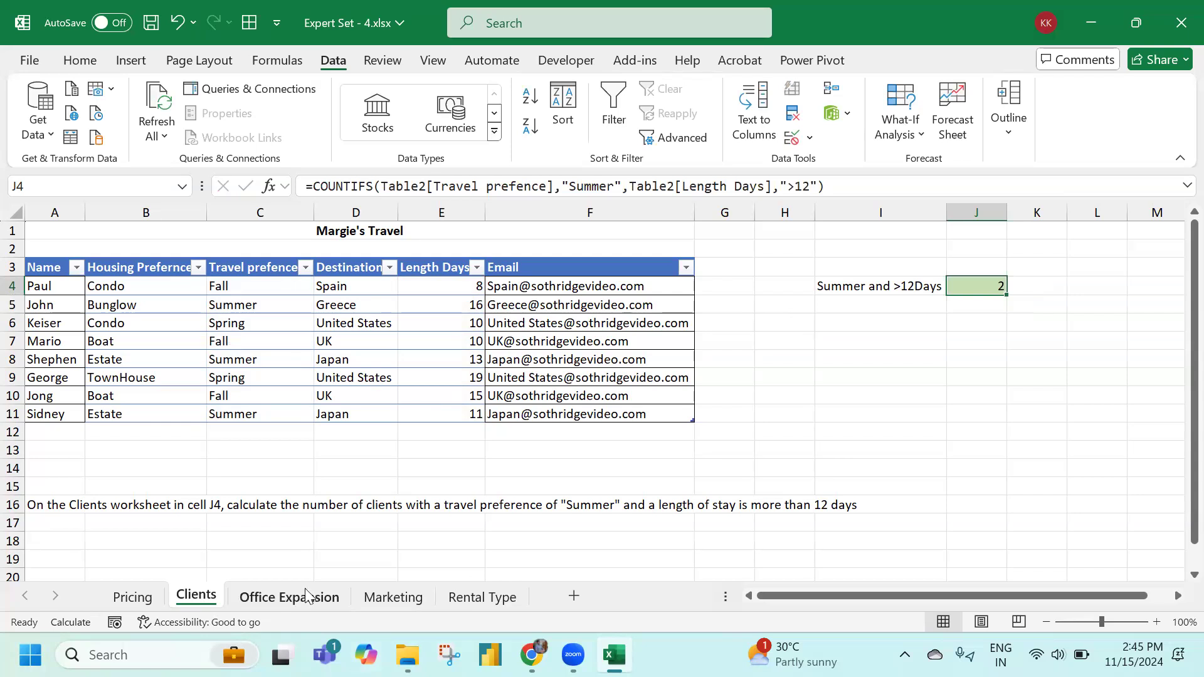
pyautogui.scroll(-3, 274, 350)
pyautogui.scroll(3, 274, 352)
# Enter =NPER(B4/B6,B5,B3) in Office Expansion cell B7, giving 120.00 months
pyautogui.click(276, 592)
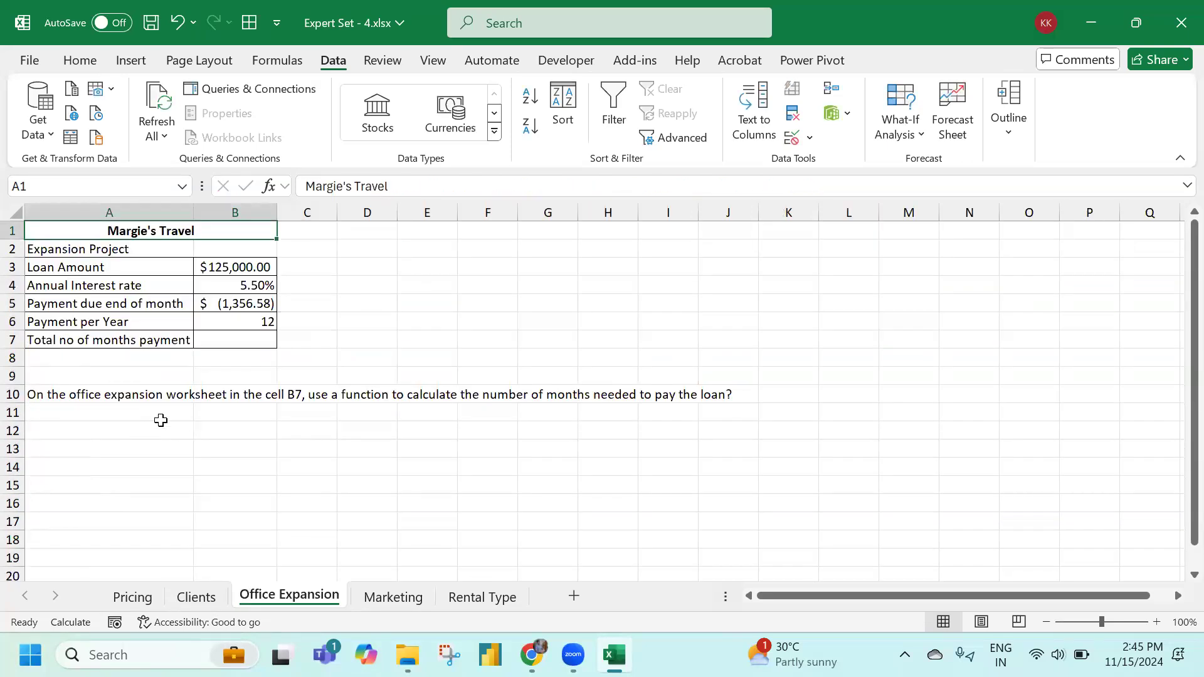
pyautogui.click(241, 340)
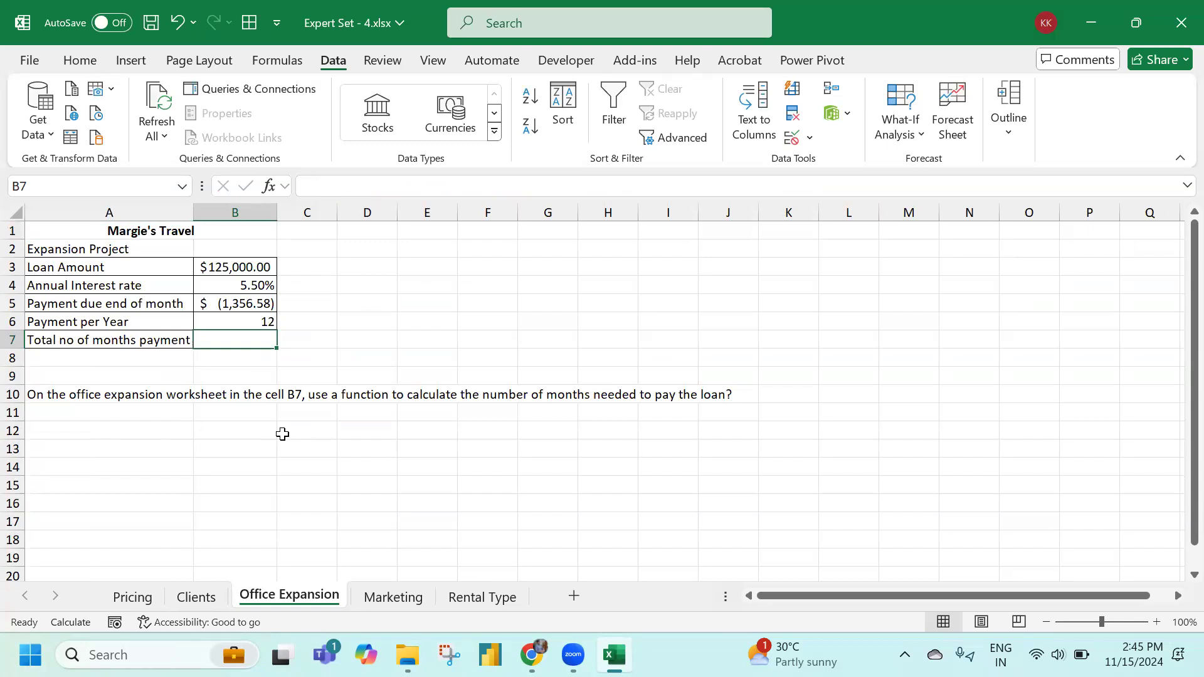
pyautogui.write('=nper')
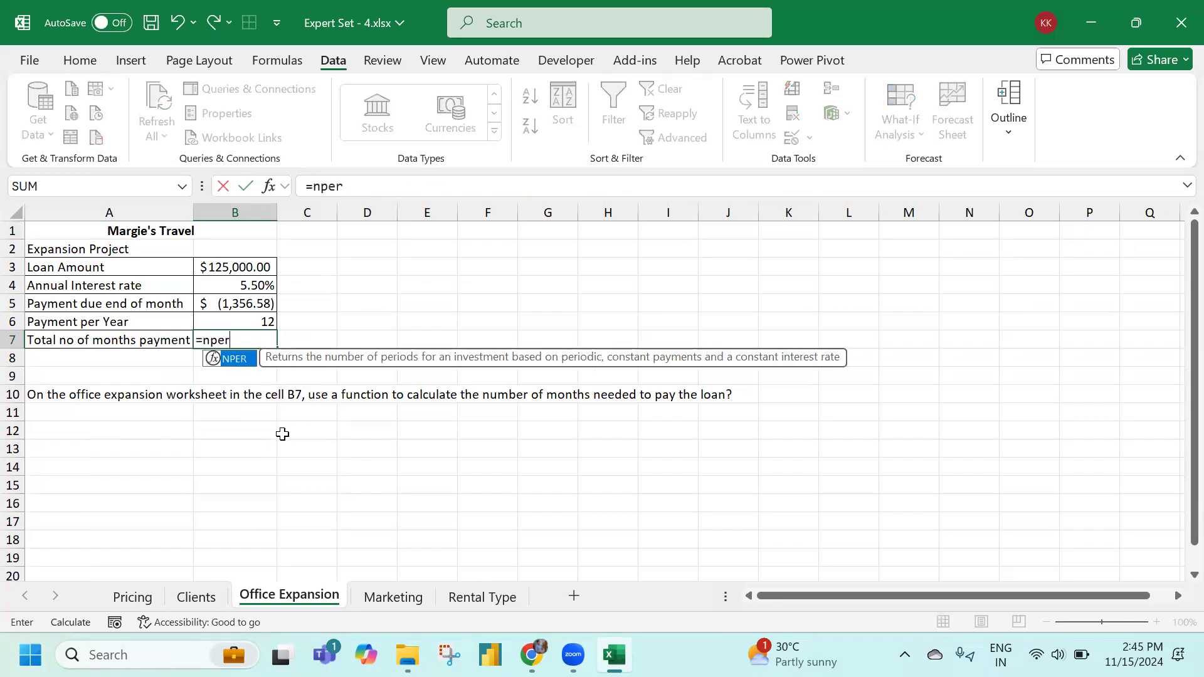
pyautogui.press('Tab')
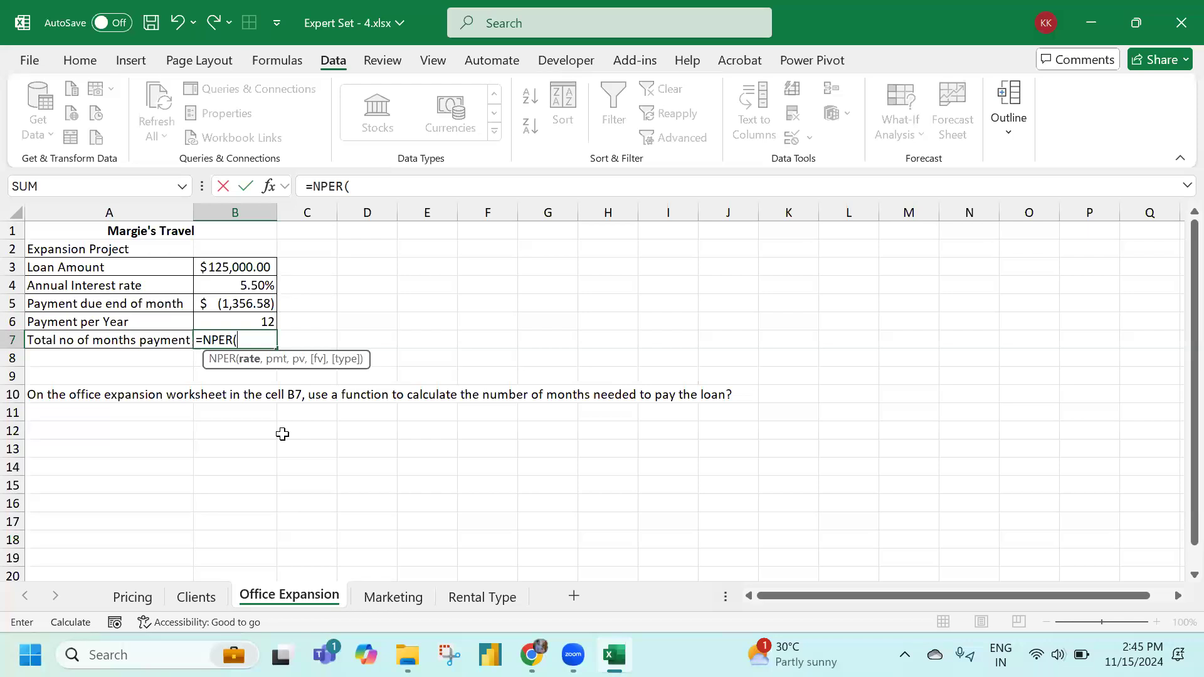
pyautogui.click(250, 285)
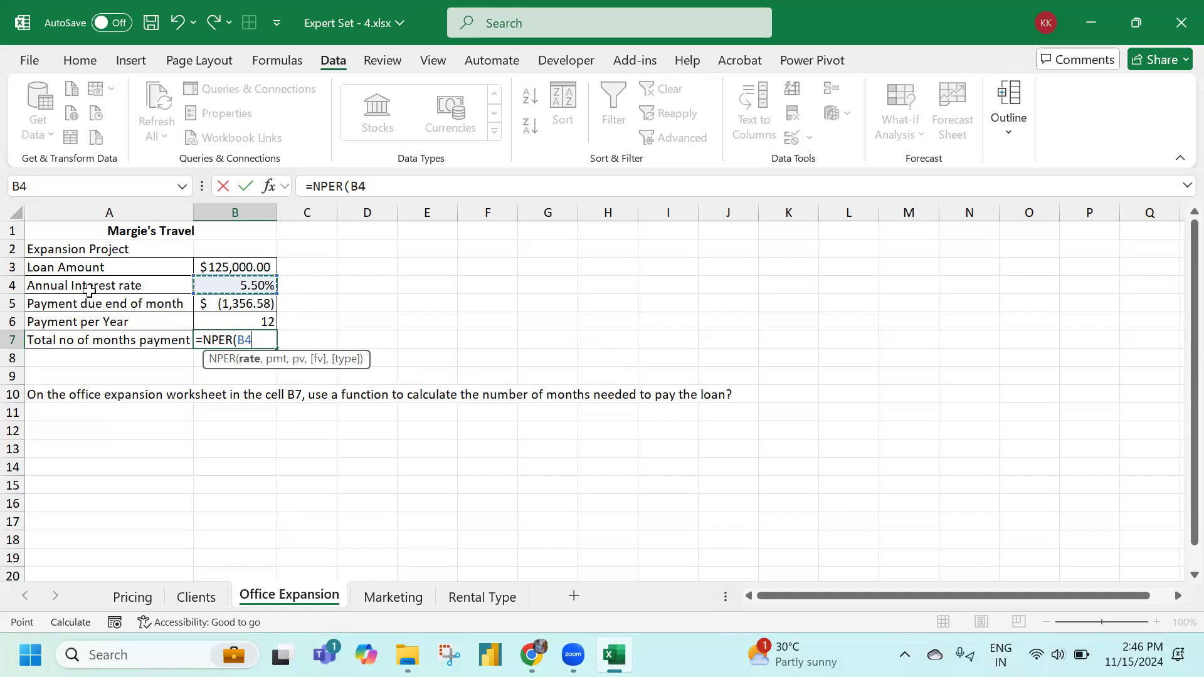
pyautogui.write('*')
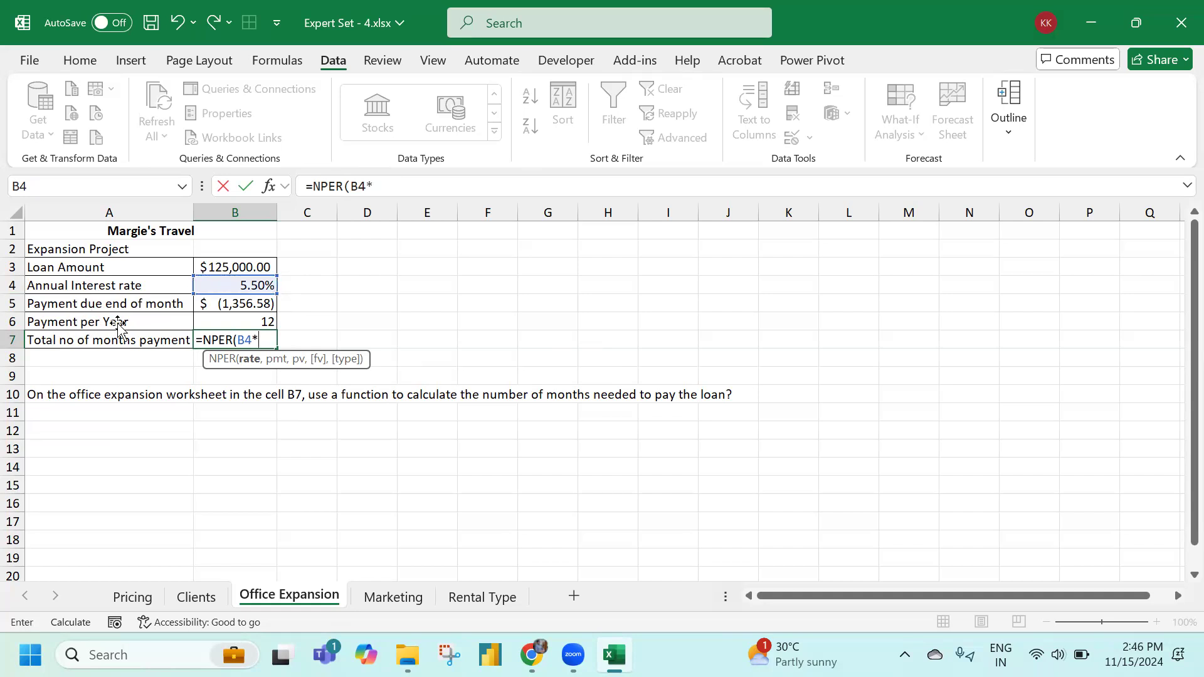
pyautogui.click(222, 319)
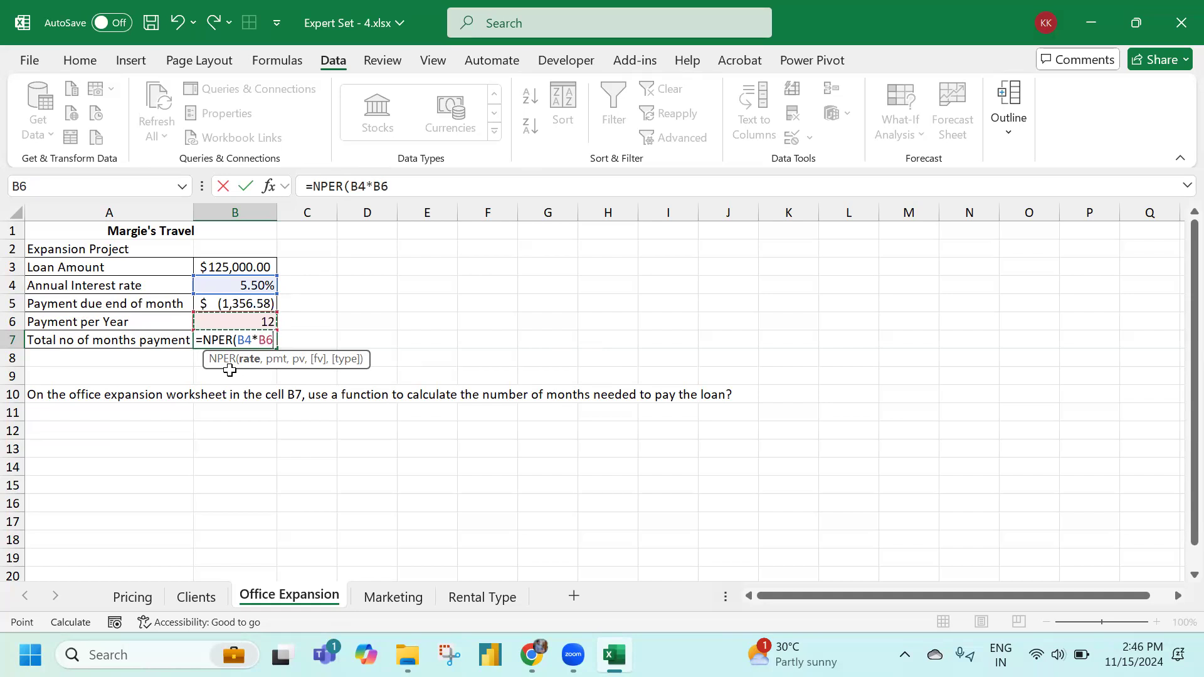
pyautogui.press('BackSpace')
pyautogui.press('BackSpace')
pyautogui.press('BackSpace')
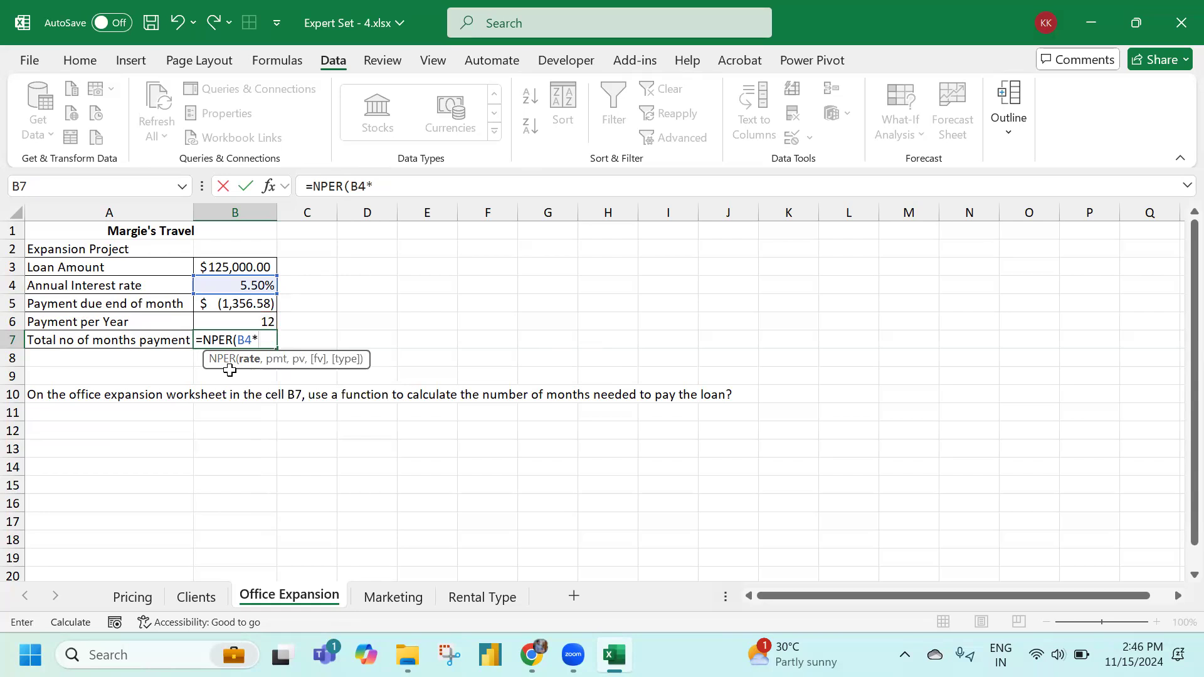
pyautogui.click(257, 322)
pyautogui.write(',')
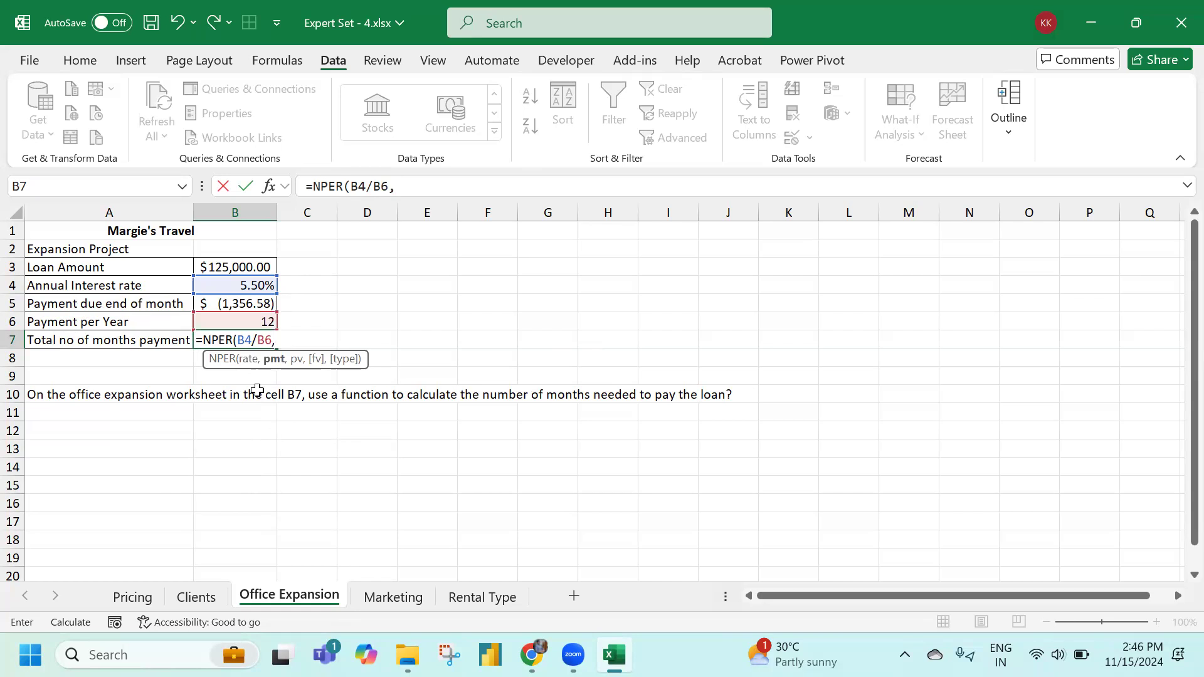
pyautogui.click(252, 305)
pyautogui.write(',')
pyautogui.click(248, 267)
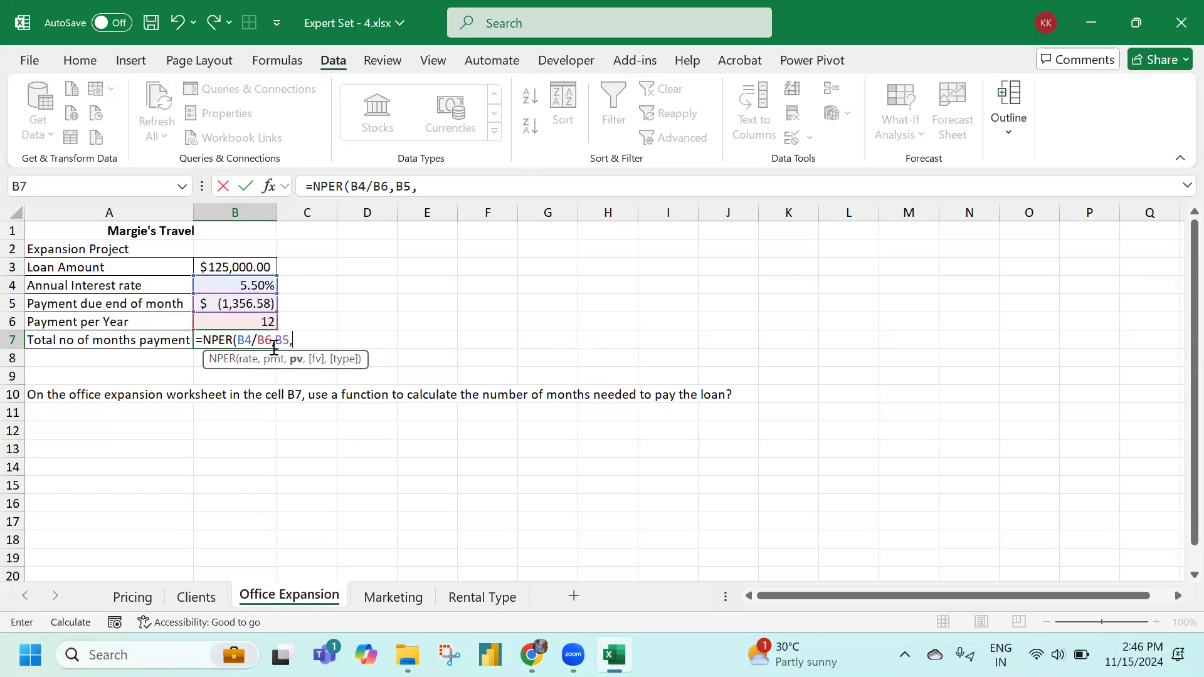
pyautogui.write(')')
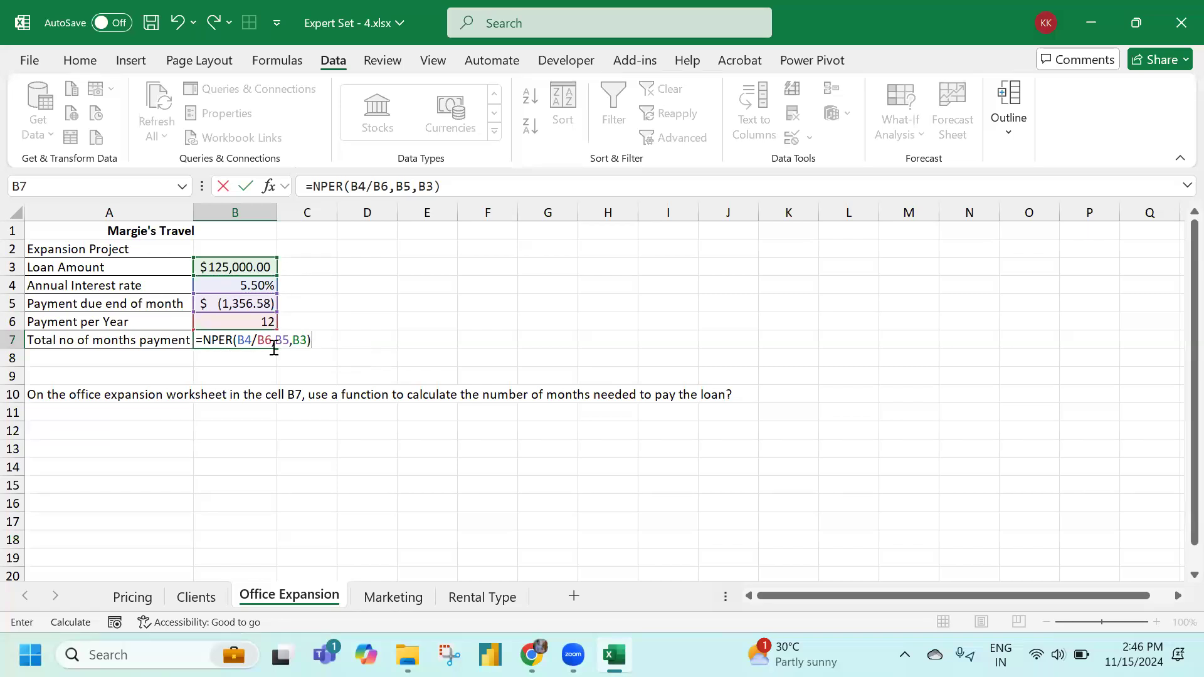
pyautogui.press('Return')
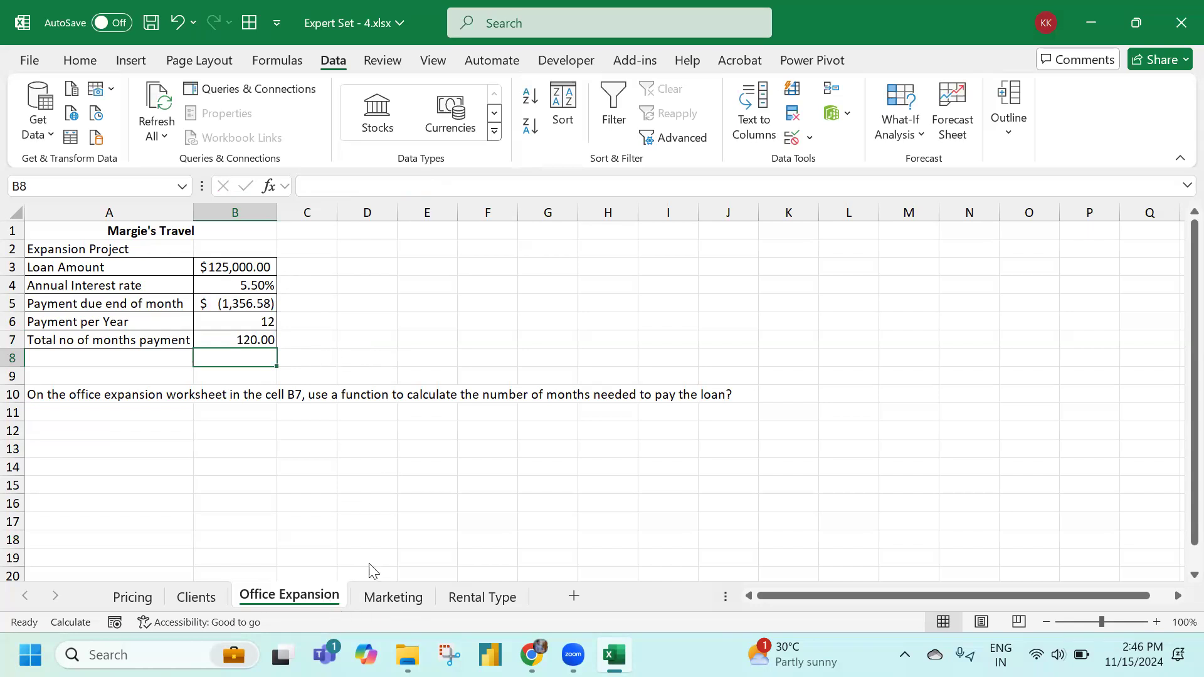
pyautogui.click(393, 597)
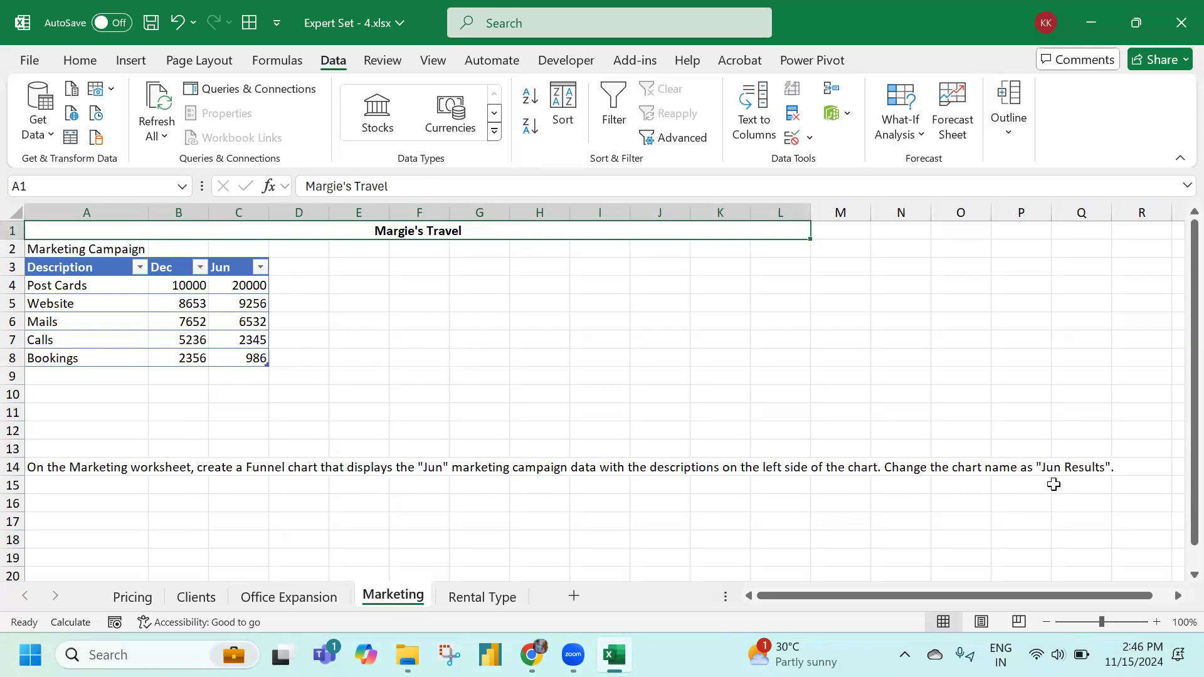
# Expand the formula bar to read the Jun Results chart instruction in A14
pyautogui.click(70, 465)
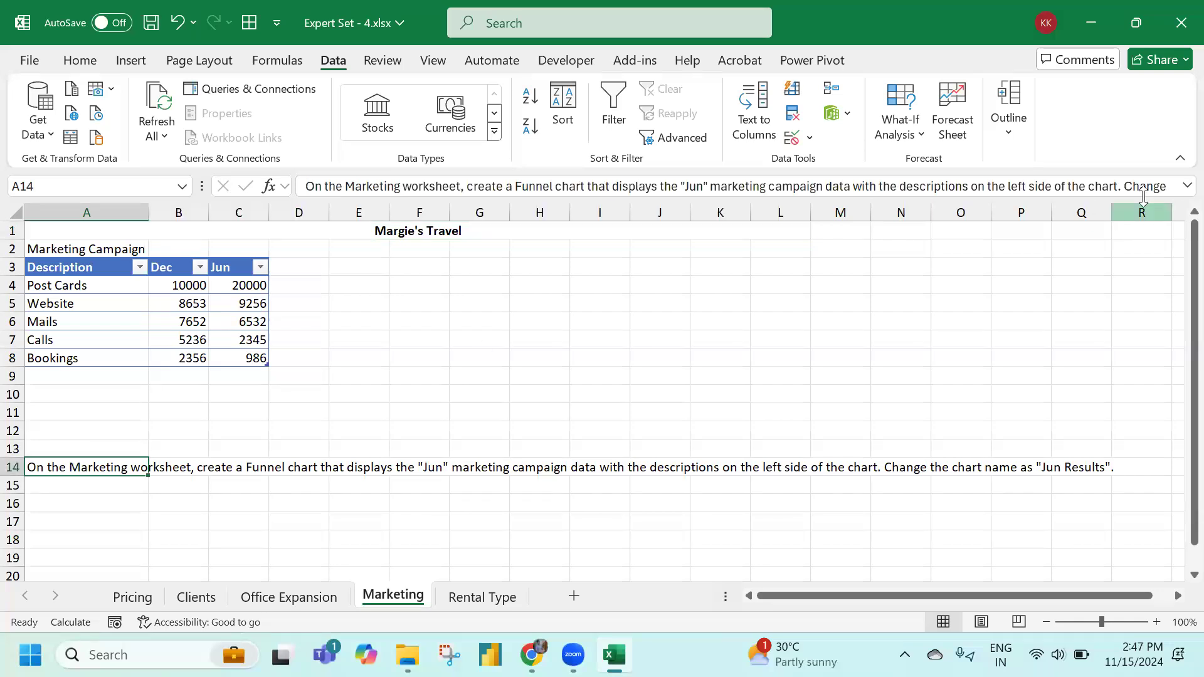
pyautogui.click(1186, 186)
pyautogui.moveTo(413, 206); pyautogui.dragTo(474, 209)
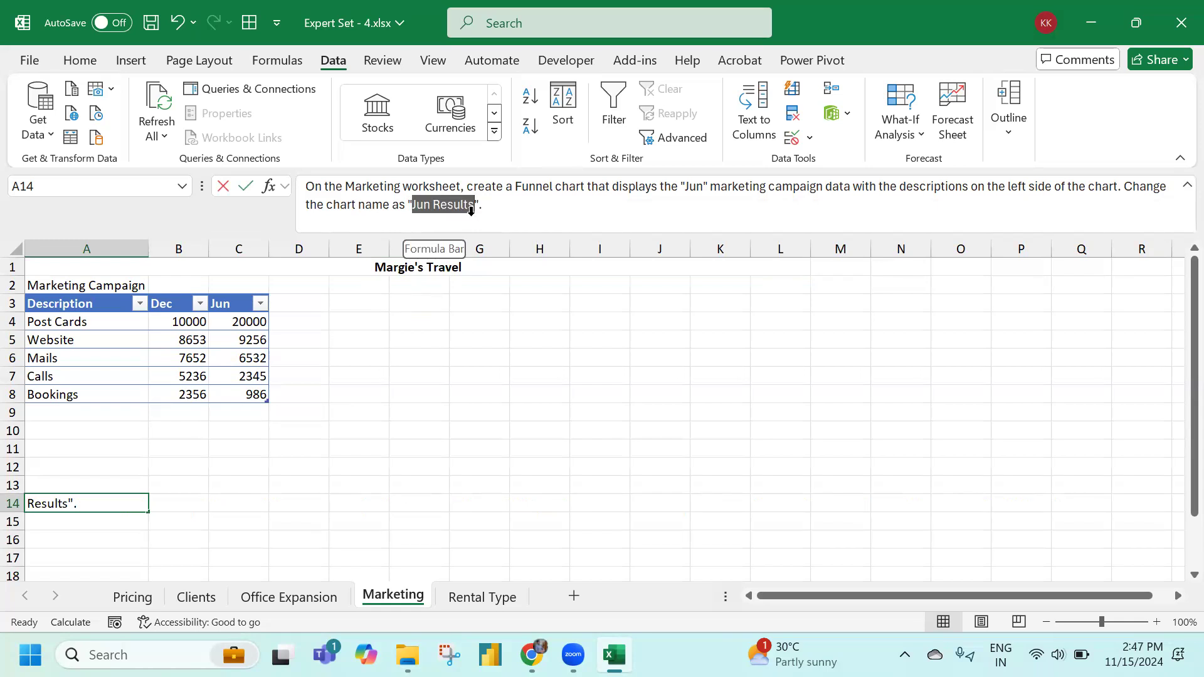
pyautogui.press('Escape')
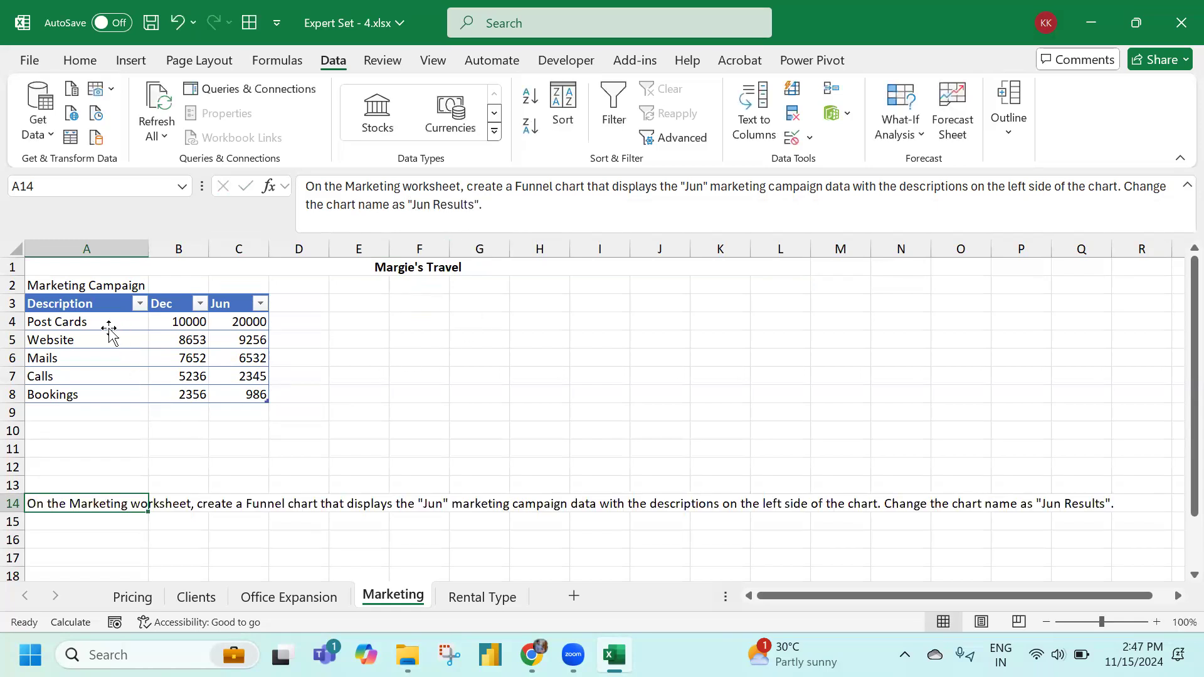
# Select the Description labels A3:A8 together with the Jun figures C3:C8
pyautogui.click(105, 338)
pyautogui.moveTo(92, 308); pyautogui.dragTo(94, 389)
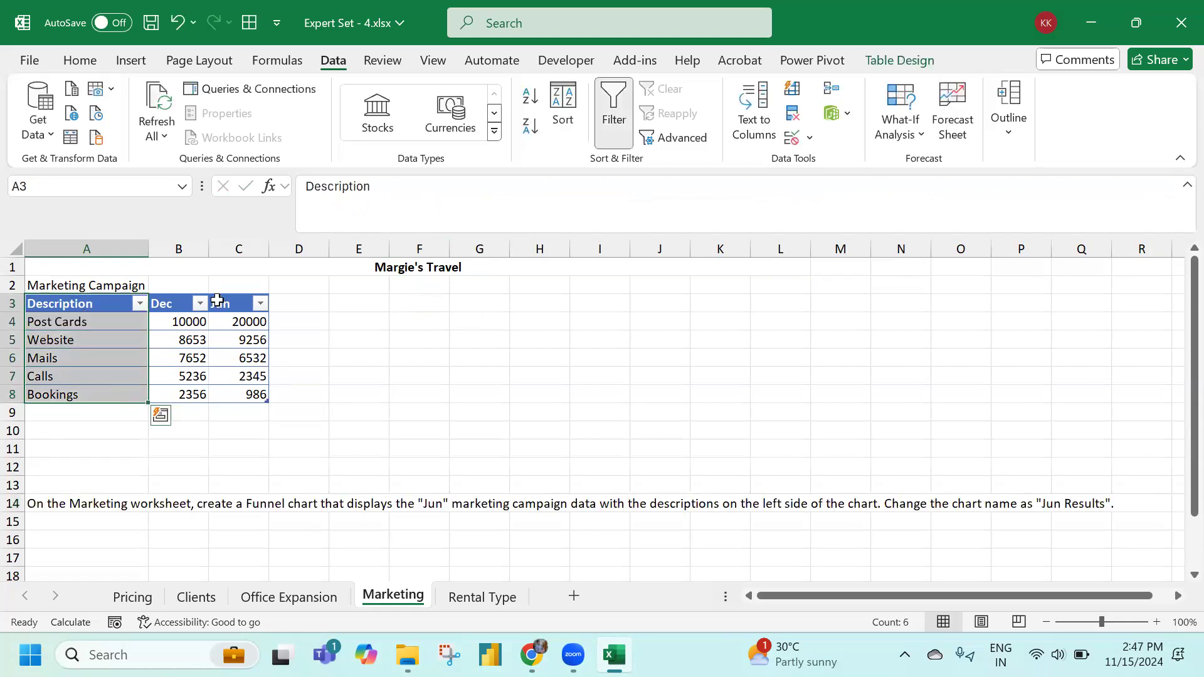
pyautogui.keyDown('ctrl'); pyautogui.moveTo(235, 308); pyautogui.dragTo(244, 395); pyautogui.keyUp('ctrl')
# Insert a Funnel chart of the Jun figures and place it right of the table
pyautogui.click(88, 63)
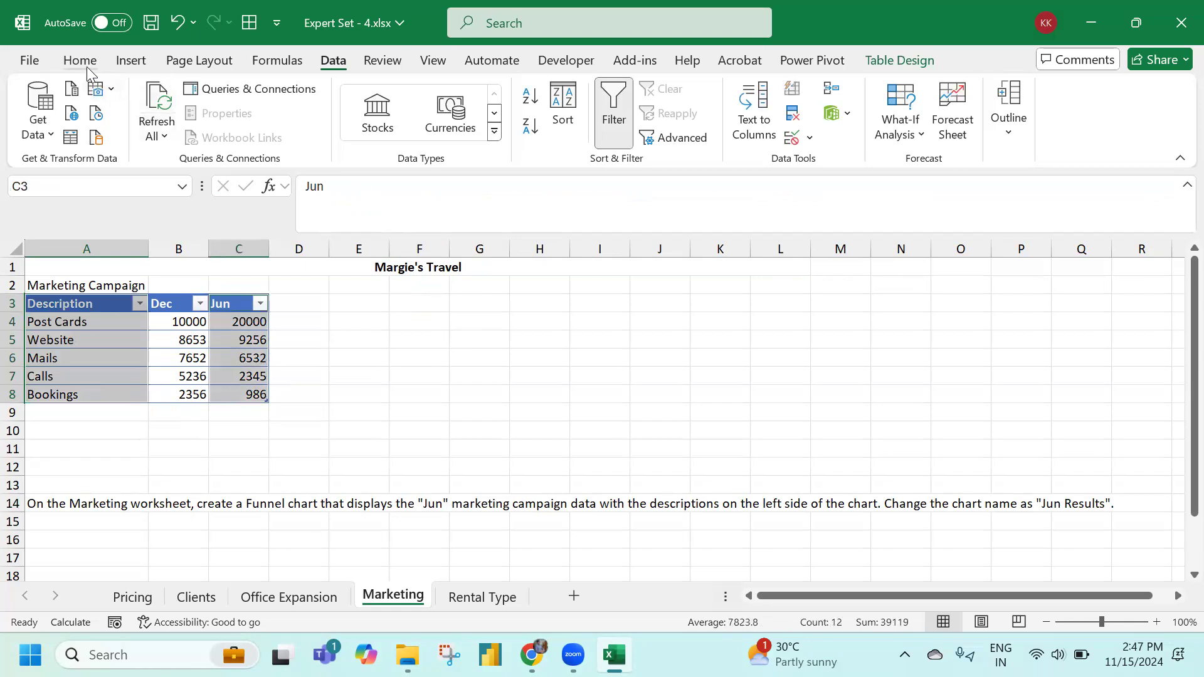
pyautogui.click(131, 63)
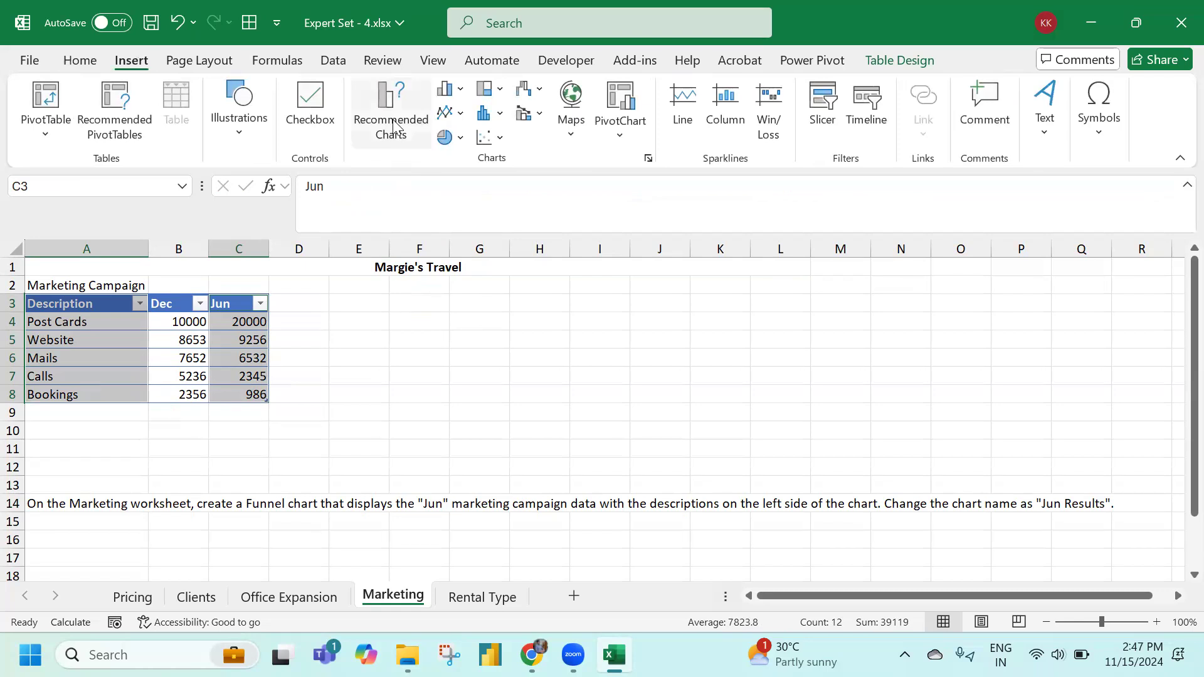
pyautogui.click(393, 125)
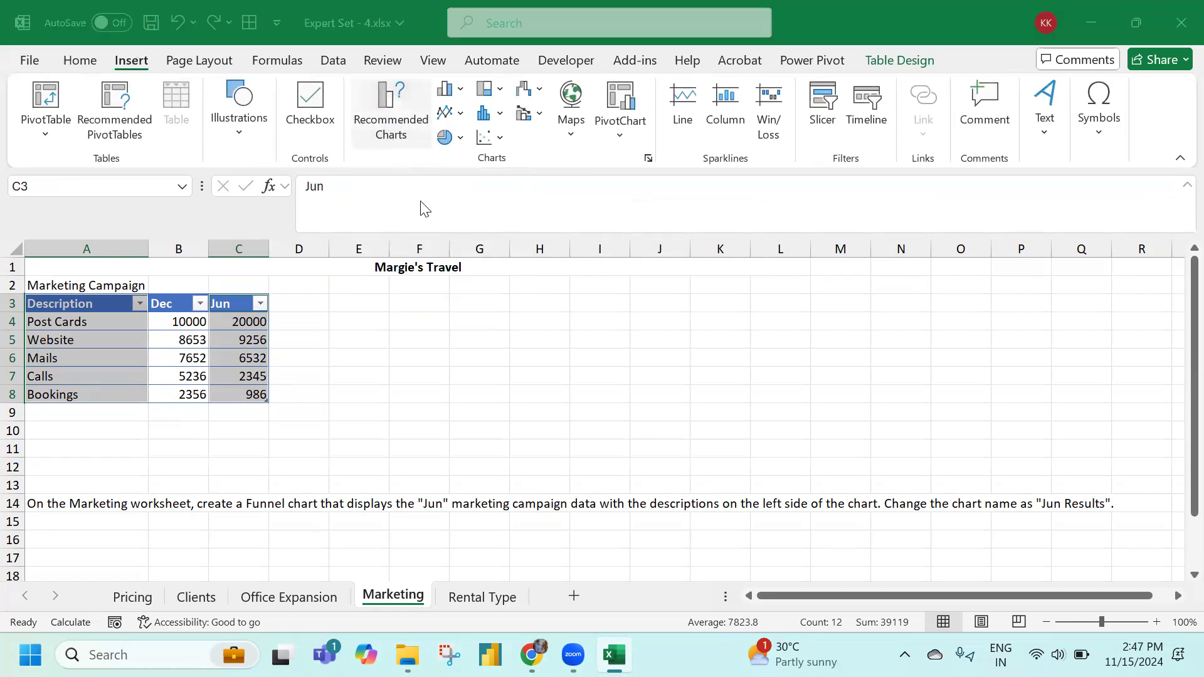
pyautogui.click(402, 427)
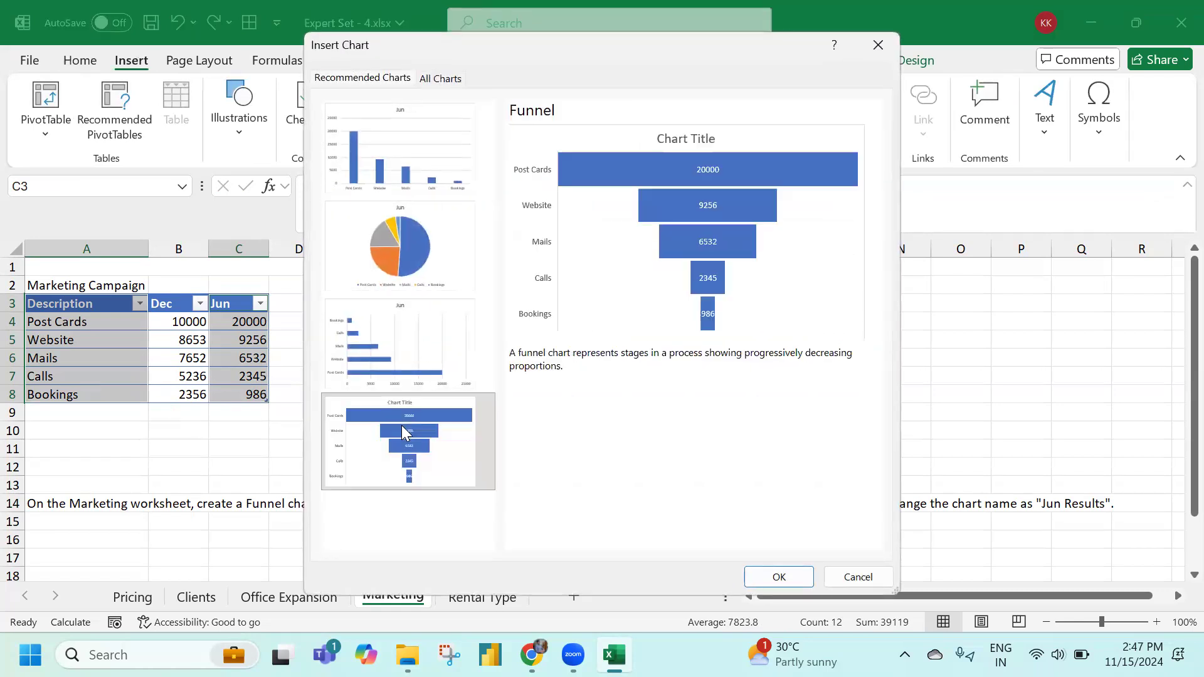
pyautogui.click(450, 86)
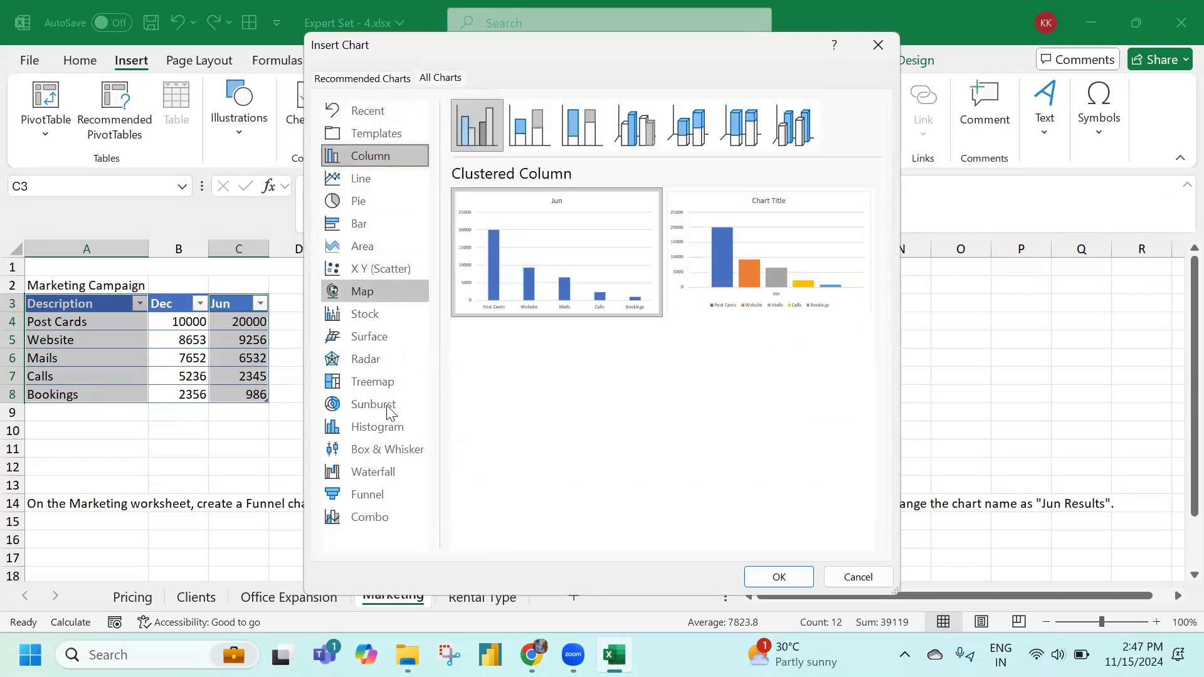
pyautogui.click(380, 494)
pyautogui.moveTo(528, 219)
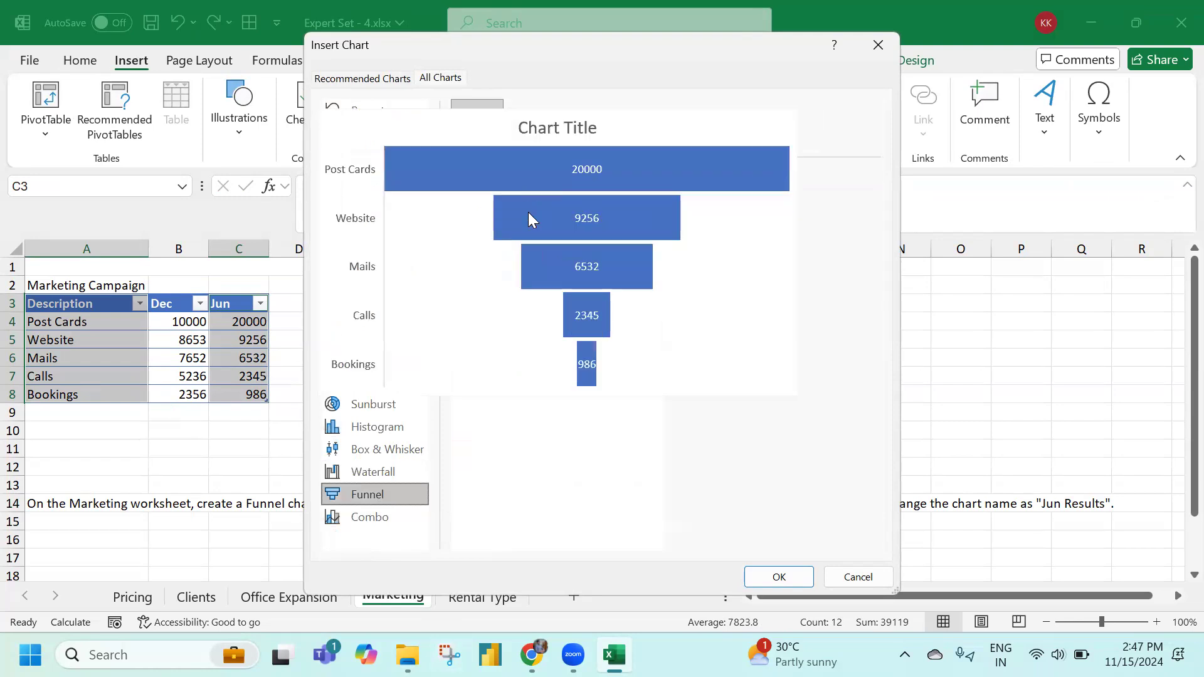
pyautogui.click(361, 78)
pyautogui.click(387, 436)
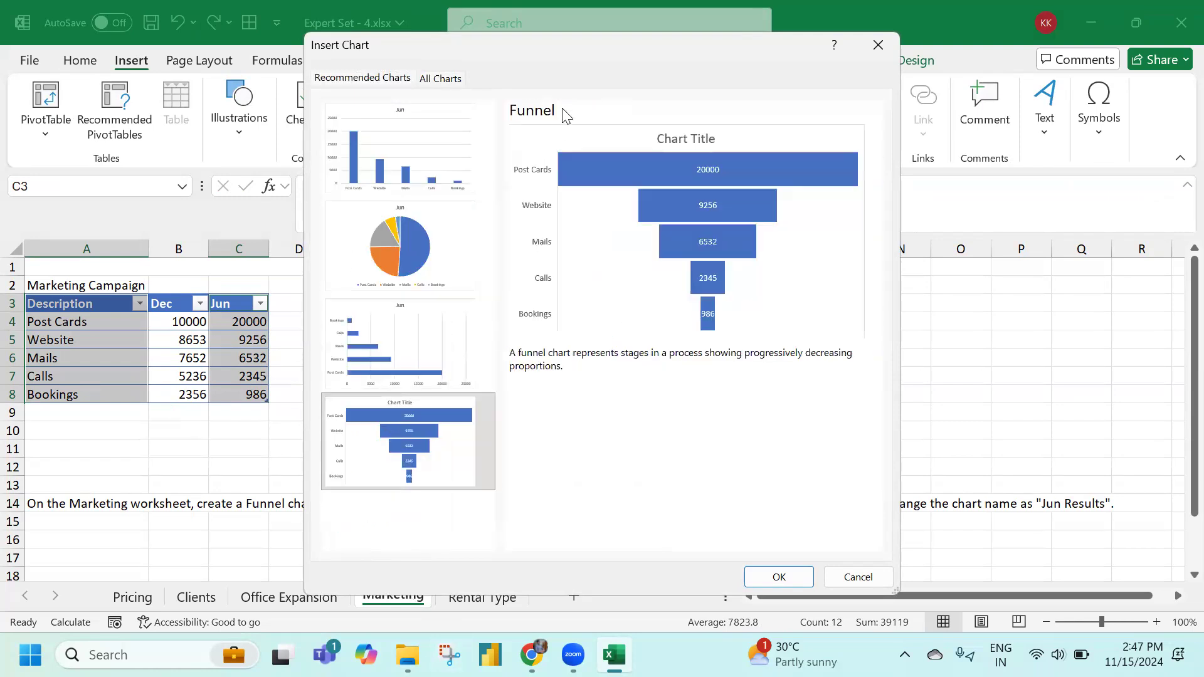
pyautogui.click(778, 575)
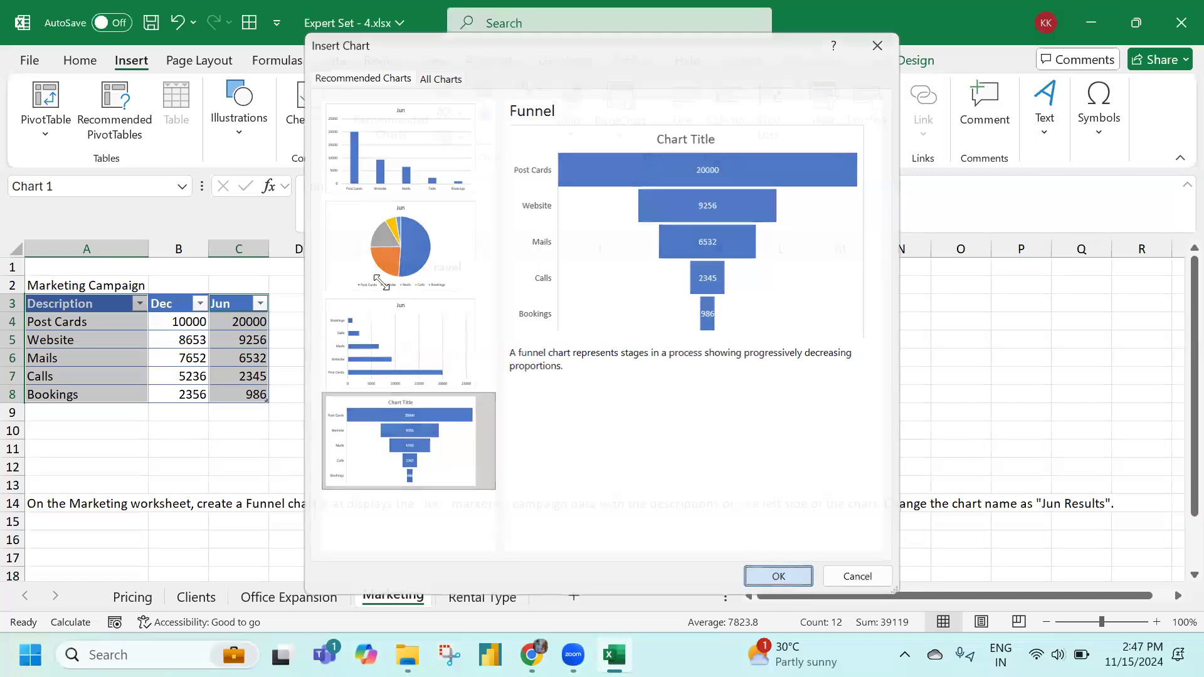
pyautogui.moveTo(534, 295); pyautogui.dragTo(597, 257)
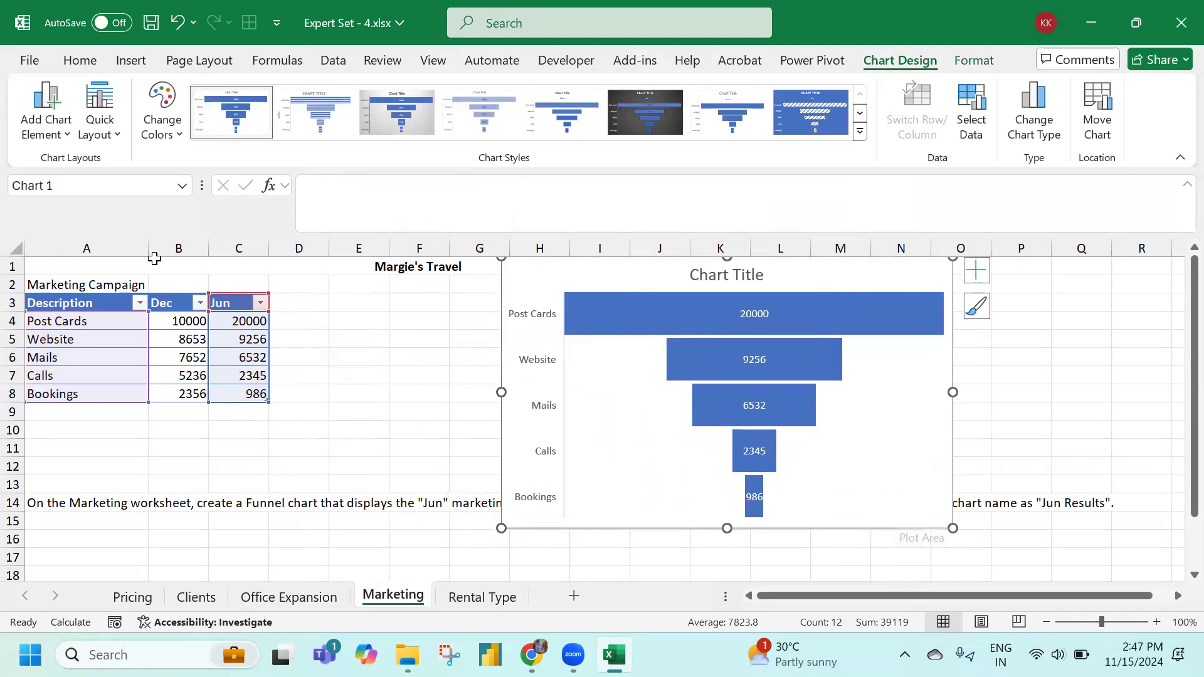
# Name the funnel chart 'Jun Results' in the Name Box and nudge it into position
pyautogui.click(81, 187)
pyautogui.write('Jun Results')
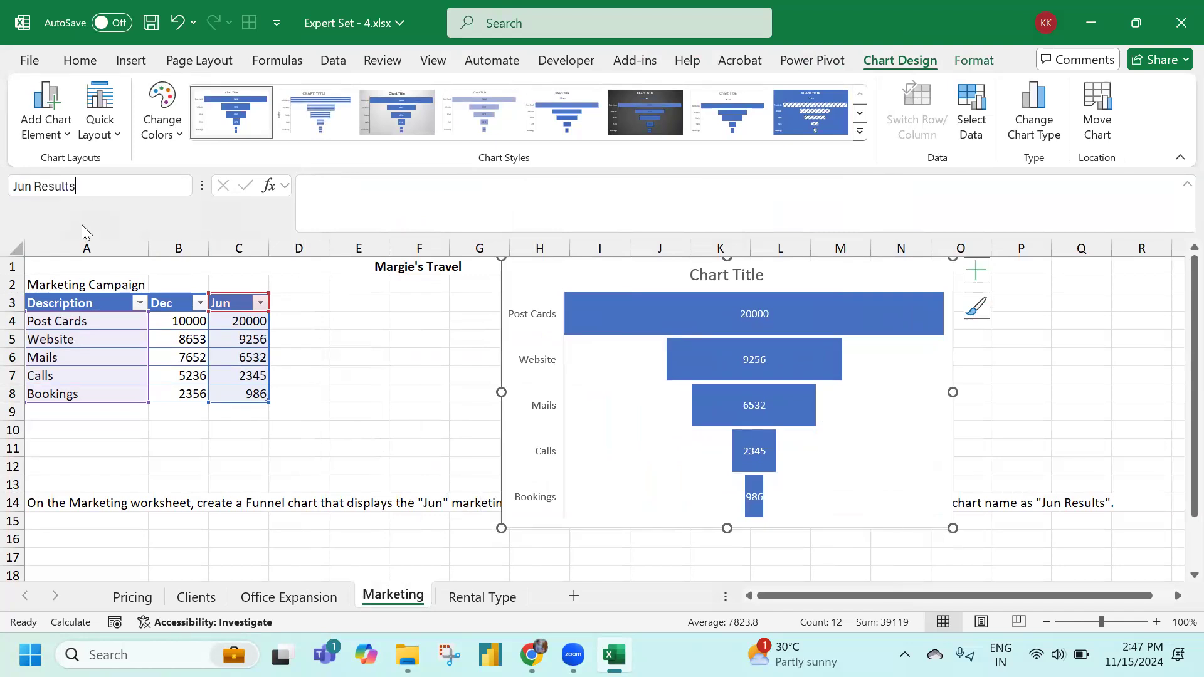
pyautogui.press('Return')
pyautogui.click(421, 414)
pyautogui.moveTo(540, 263)
pyautogui.mouseDown()
pyautogui.moveTo(540, 309)
pyautogui.moveTo(531, 258)
pyautogui.mouseUp()
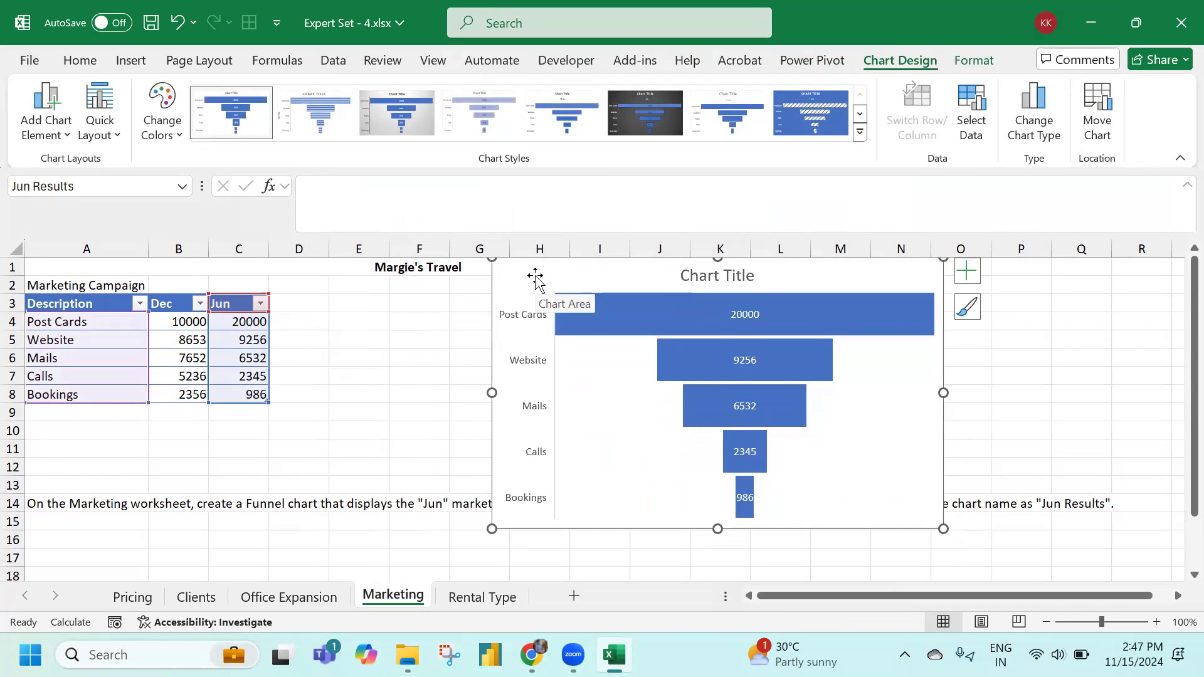
pyautogui.click(343, 380)
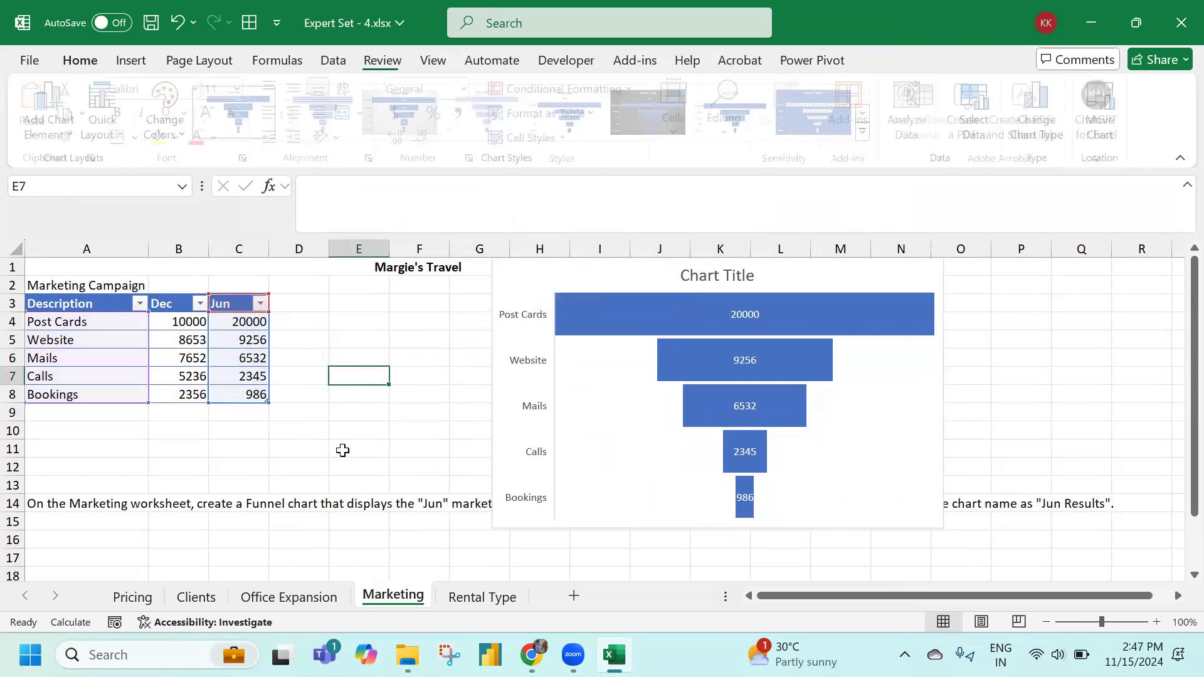
# Close Expert Set - 4 from the Rental Type sheet, discarding unsaved changes
pyautogui.click(498, 599)
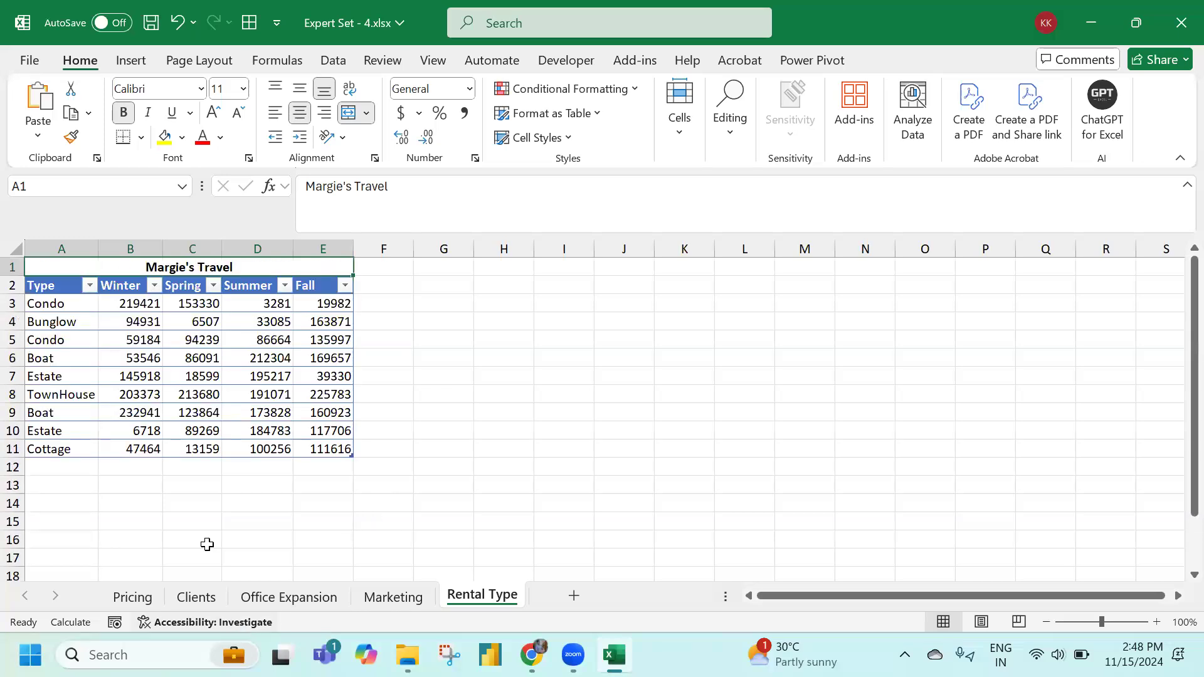
pyautogui.click(1181, 22)
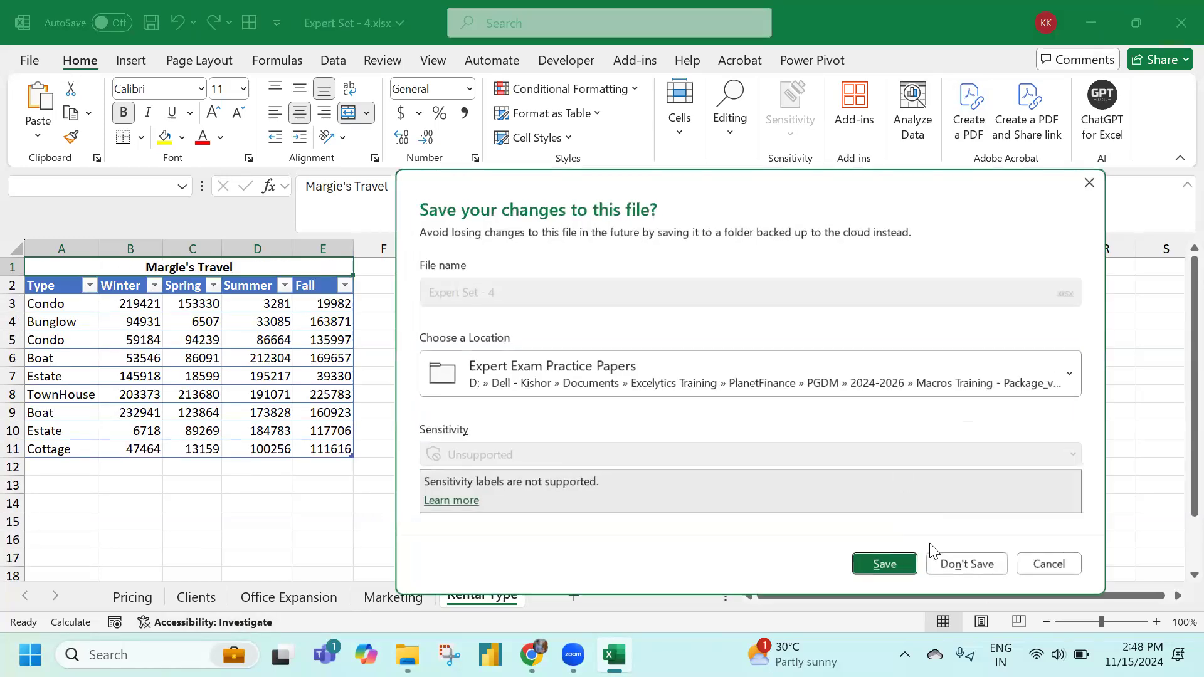
pyautogui.click(967, 564)
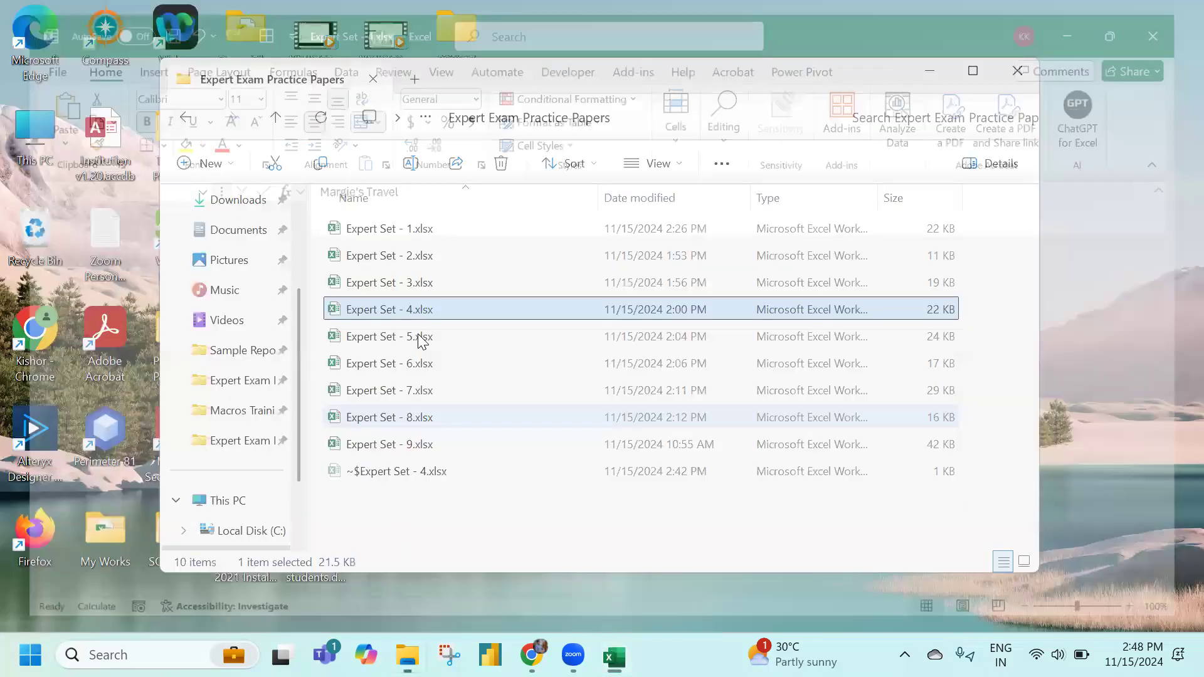
# Open Expert Set - 5.xlsx in Excel from the practice papers folder
pyautogui.click(418, 336)
pyautogui.doubleClick(397, 339)
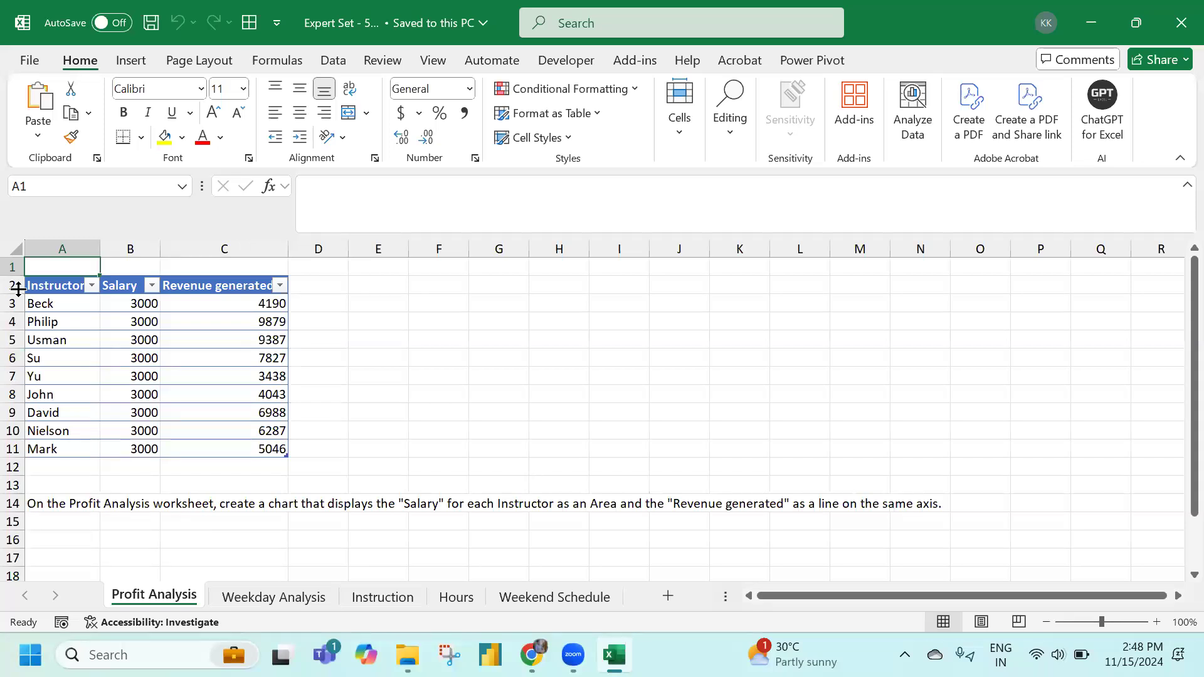
# Select A2:C11 and pick the Combo chart: Salary as clustered columns, Revenue generated as line
pyautogui.moveTo(41, 288); pyautogui.dragTo(262, 449)
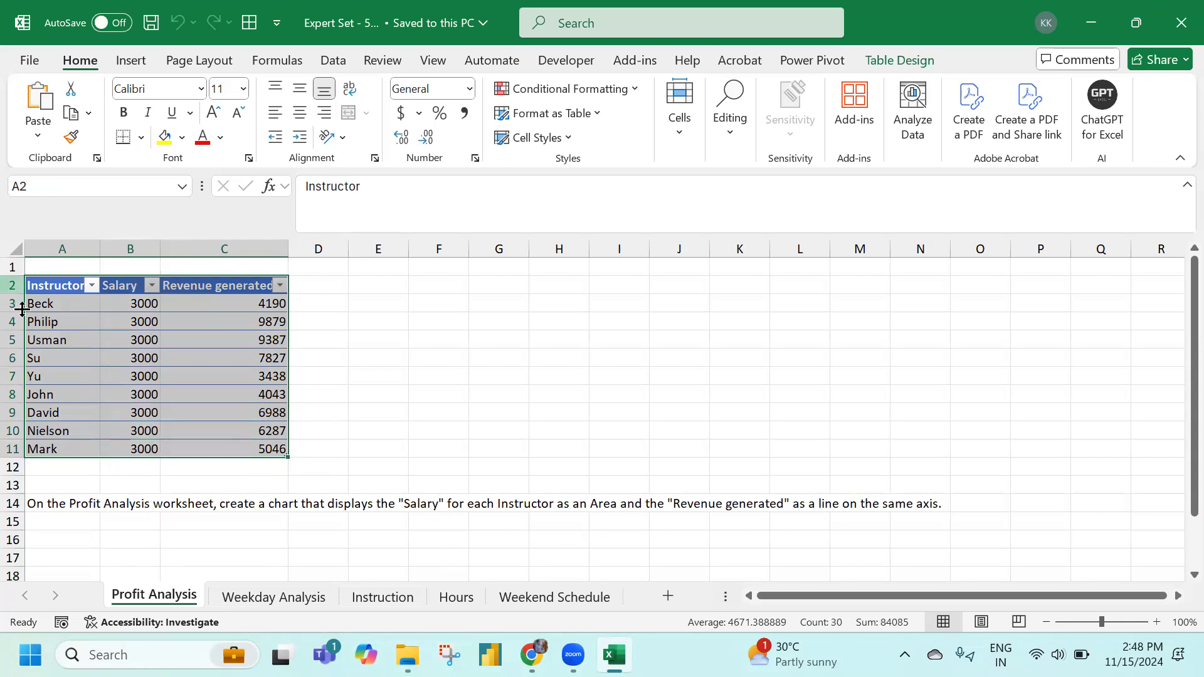
pyautogui.click(132, 61)
pyautogui.click(390, 126)
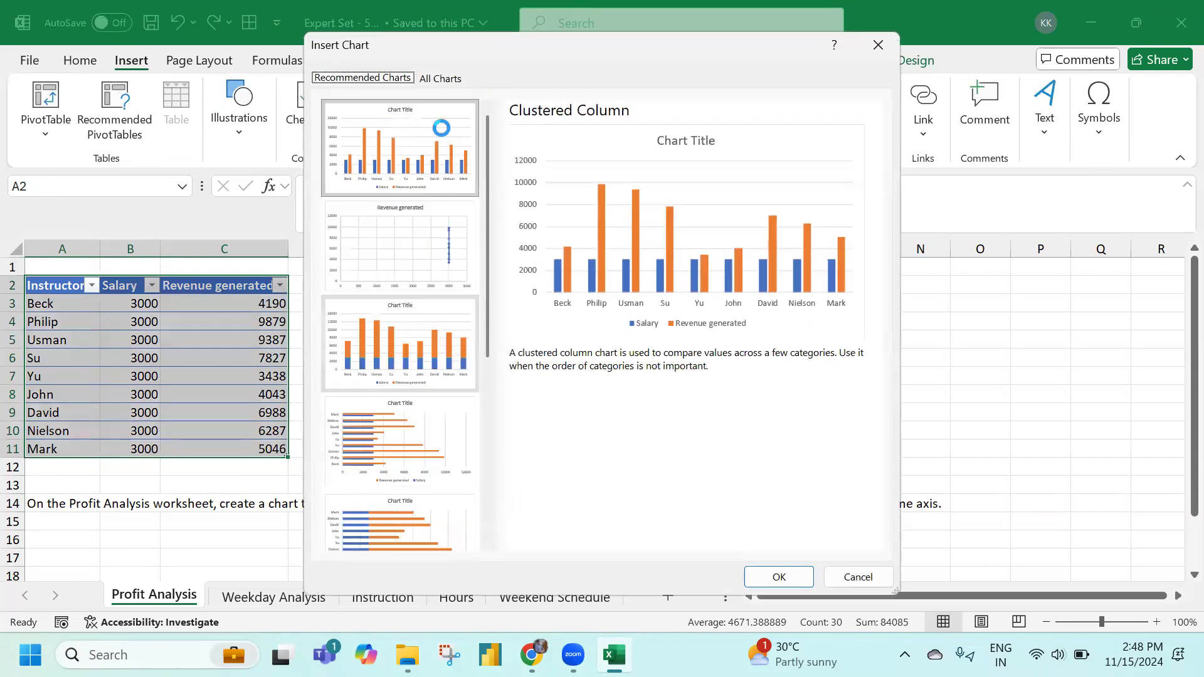
pyautogui.click(441, 78)
pyautogui.moveTo(454, 45); pyautogui.dragTo(617, 42)
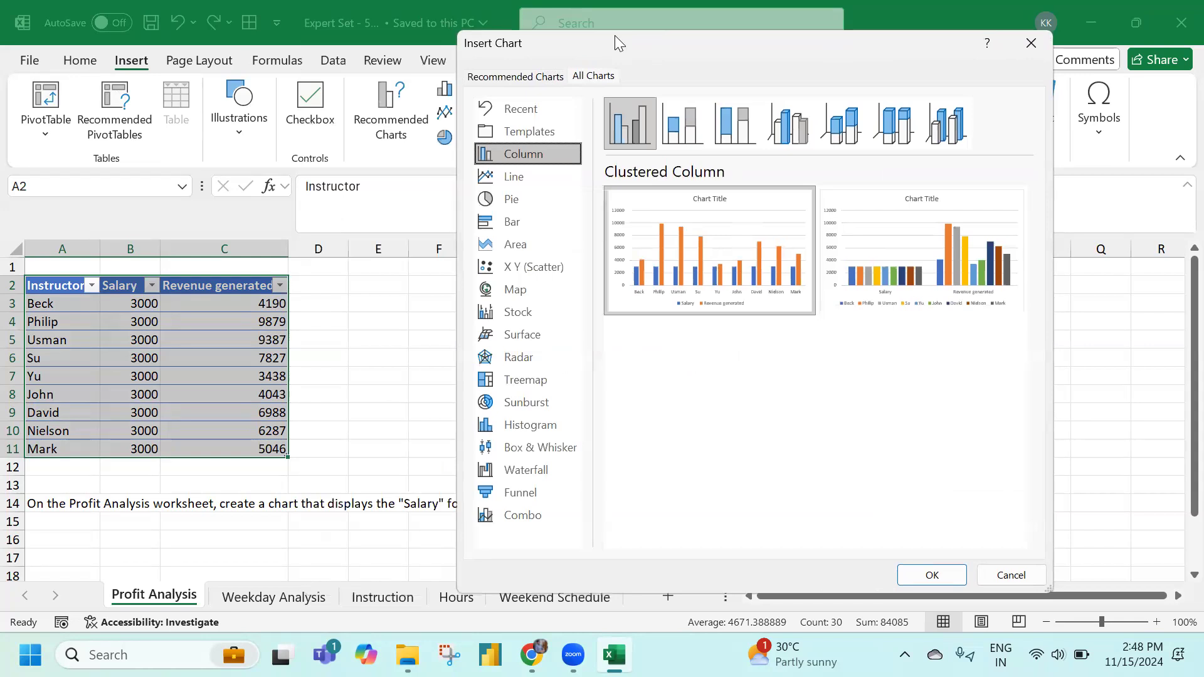
pyautogui.click(513, 520)
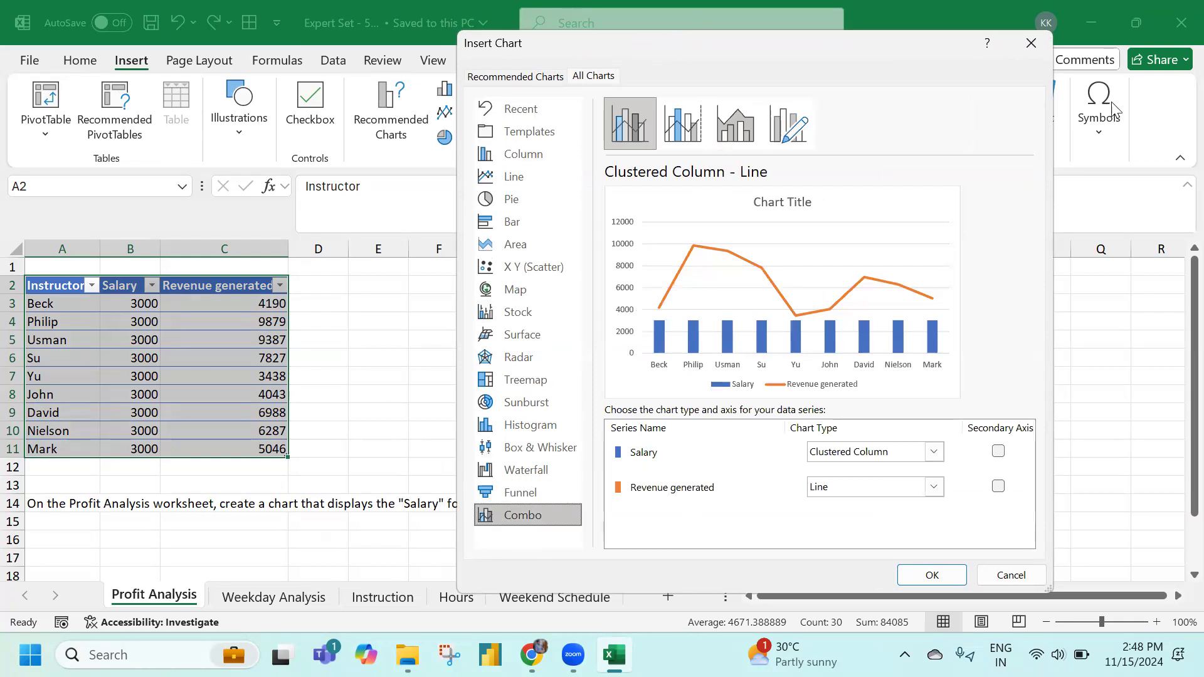
pyautogui.moveTo(678, 43); pyautogui.dragTo(1176, 72)
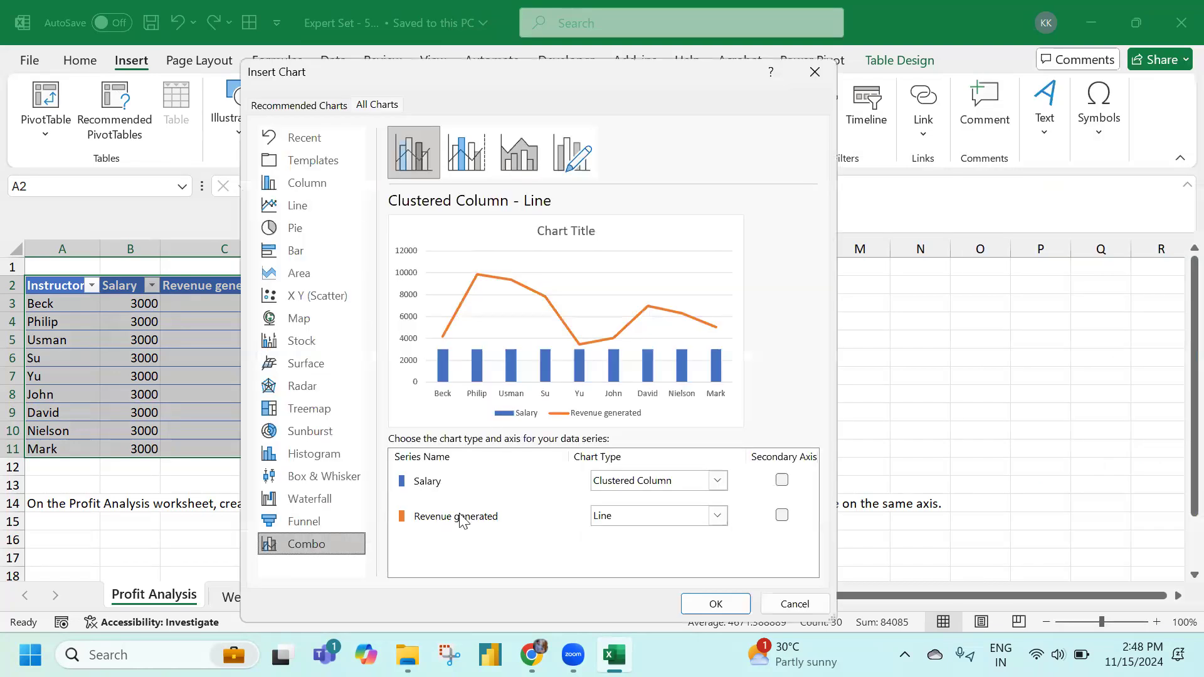
# Insert a combo chart with Salary as Area and Revenue generated as a line, without a secondary axis
pyautogui.click(718, 482)
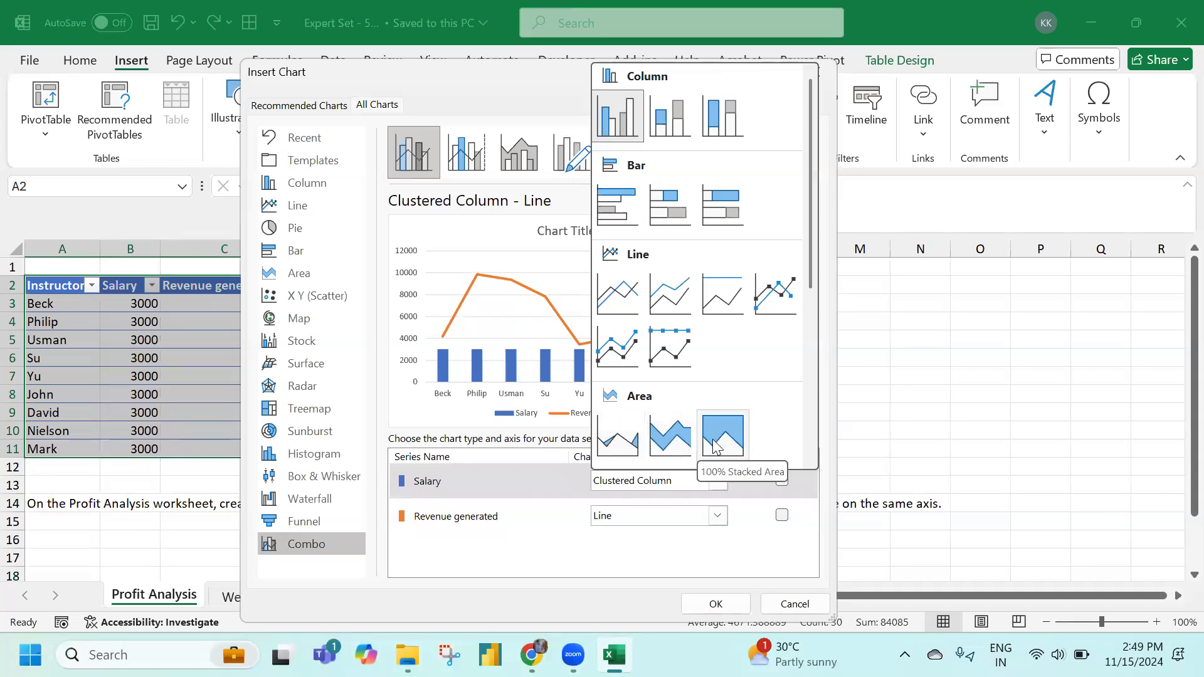
pyautogui.click(617, 435)
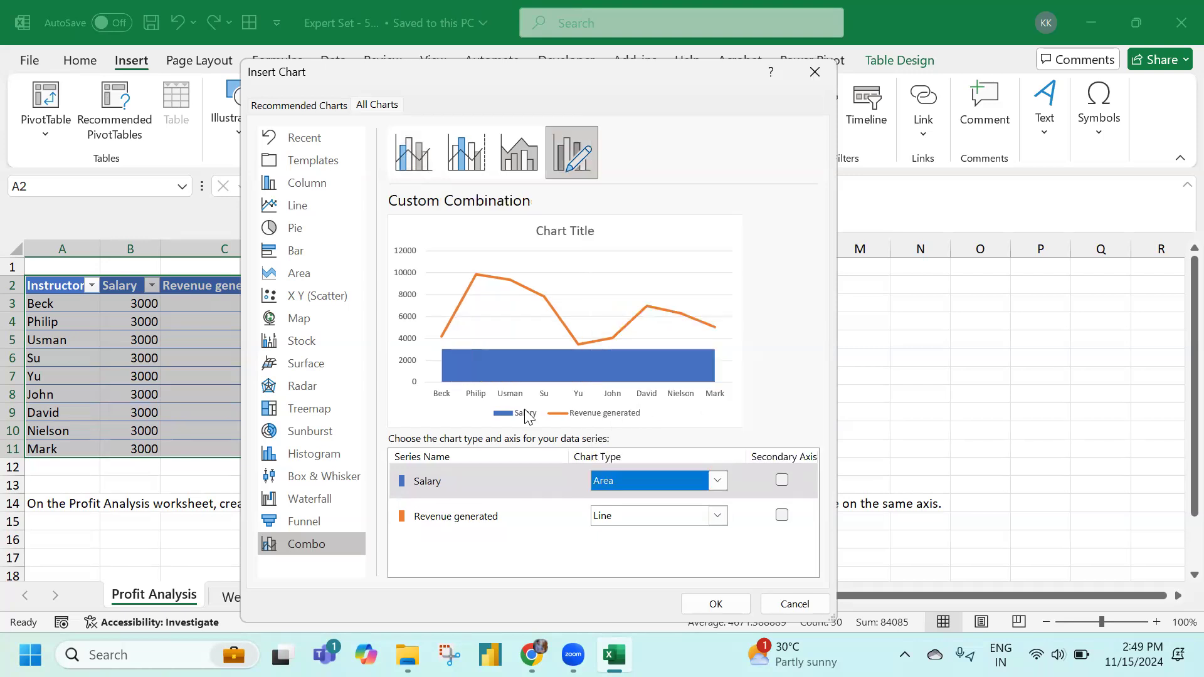
pyautogui.moveTo(391, 66); pyautogui.dragTo(592, 525)
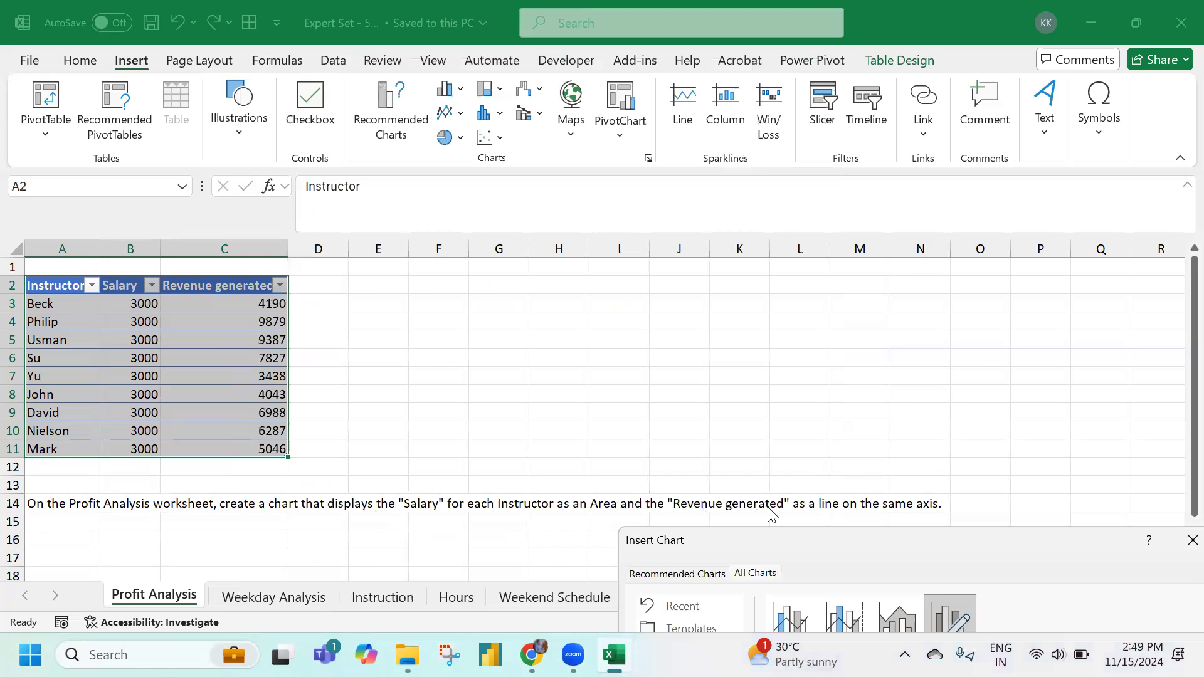
pyautogui.moveTo(845, 532); pyautogui.dragTo(559, 50)
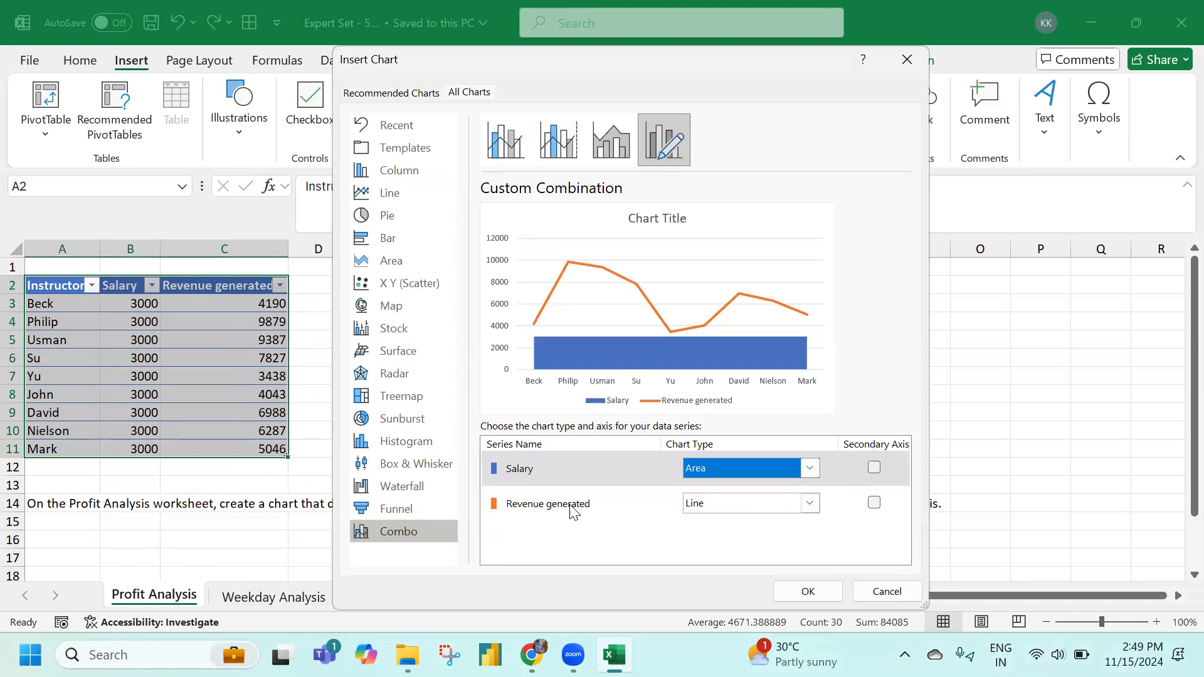
pyautogui.click(874, 503)
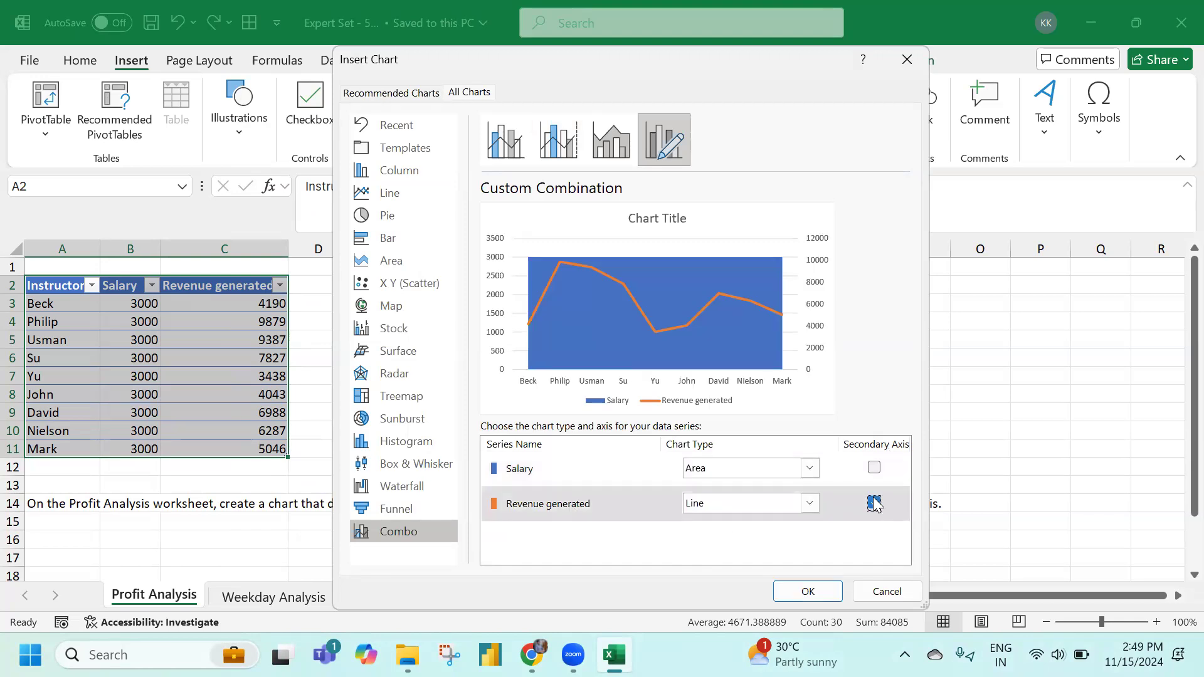
pyautogui.click(875, 504)
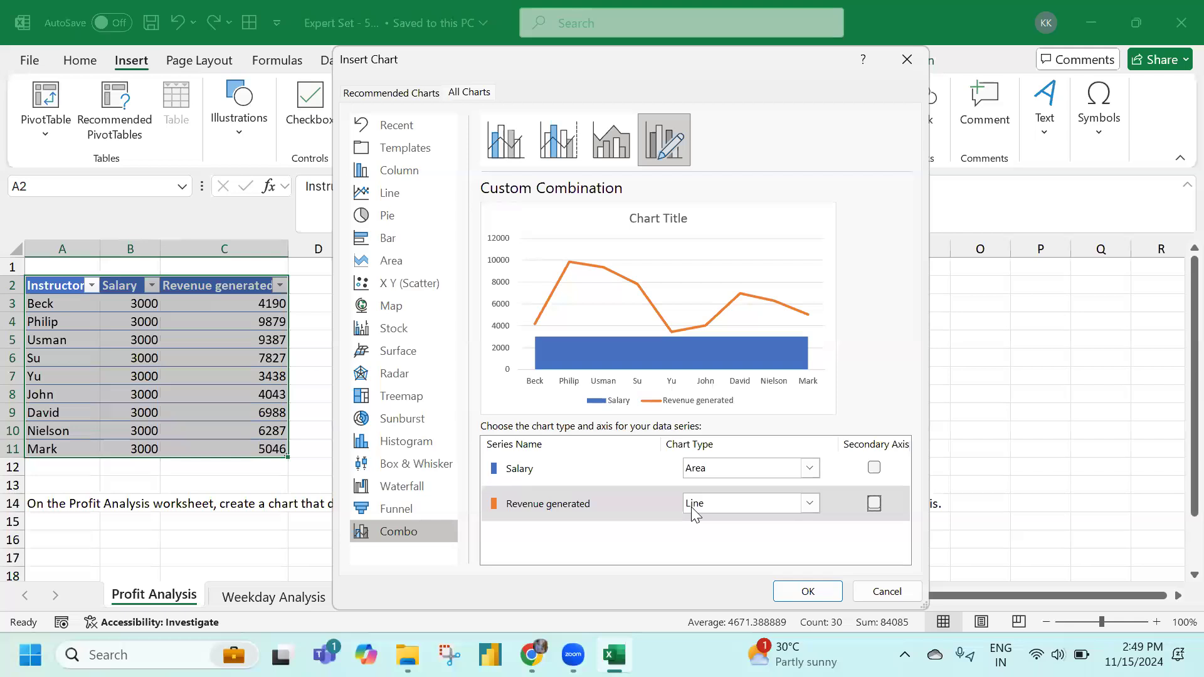
pyautogui.click(802, 590)
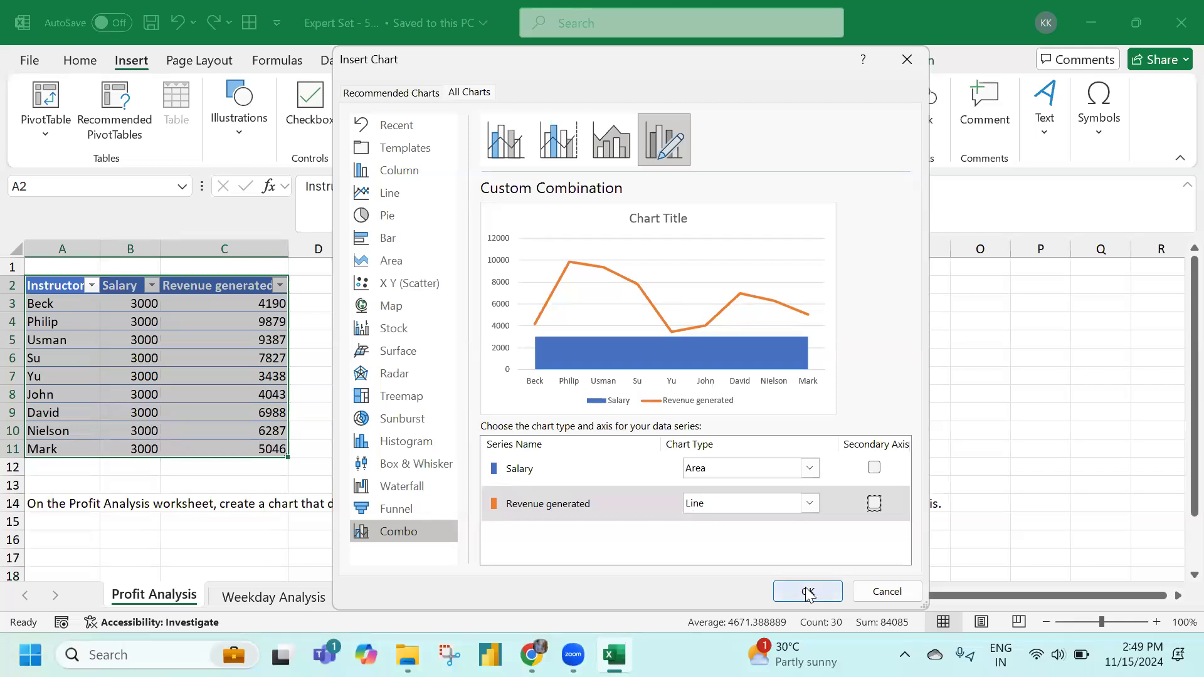
# Move the chart right of the table and shrink it above the task text
pyautogui.moveTo(454, 301); pyautogui.dragTo(511, 279)
pyautogui.click(325, 370)
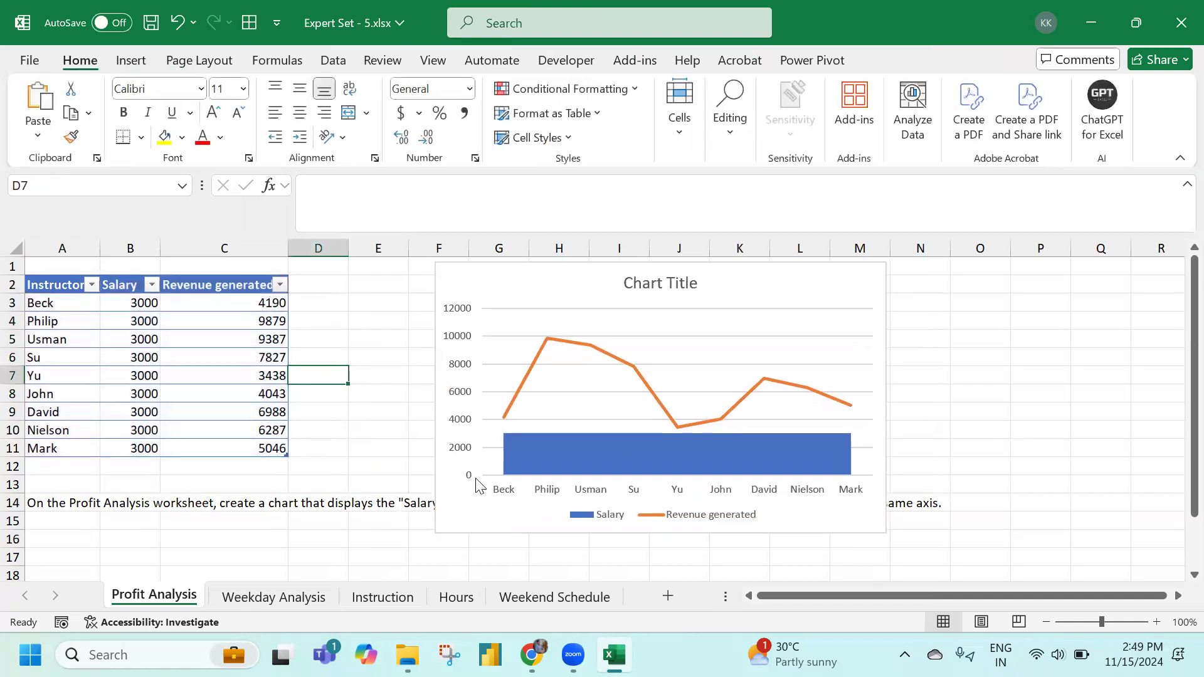
pyautogui.click(439, 532)
pyautogui.moveTo(437, 533); pyautogui.dragTo(479, 472)
pyautogui.click(359, 444)
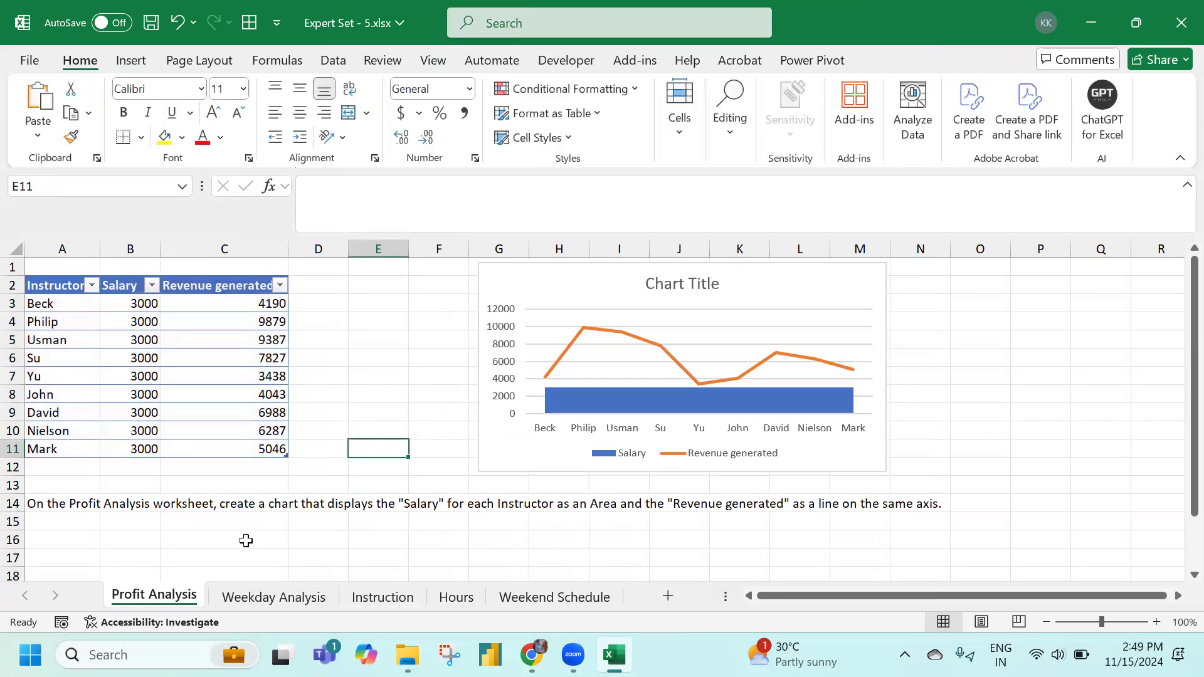
# On the Weekday Analysis sheet, copy the title text 'Lesson Revenue' from the A17 instruction
pyautogui.click(246, 604)
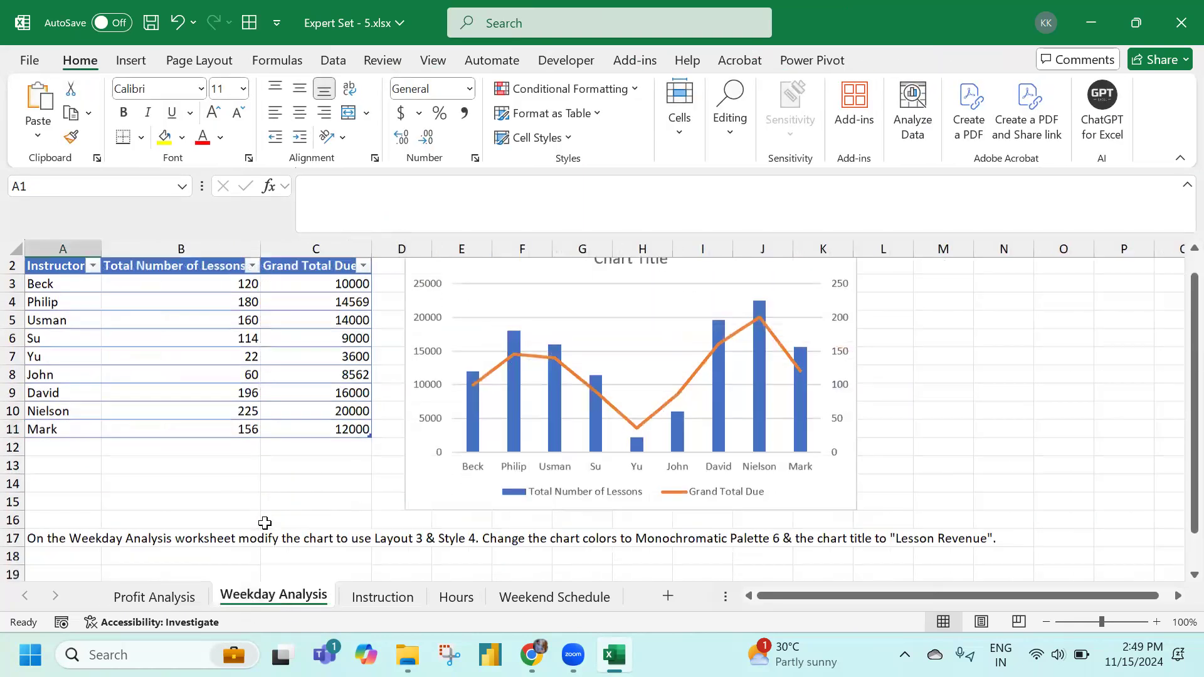
pyautogui.scroll(-2, 263, 524)
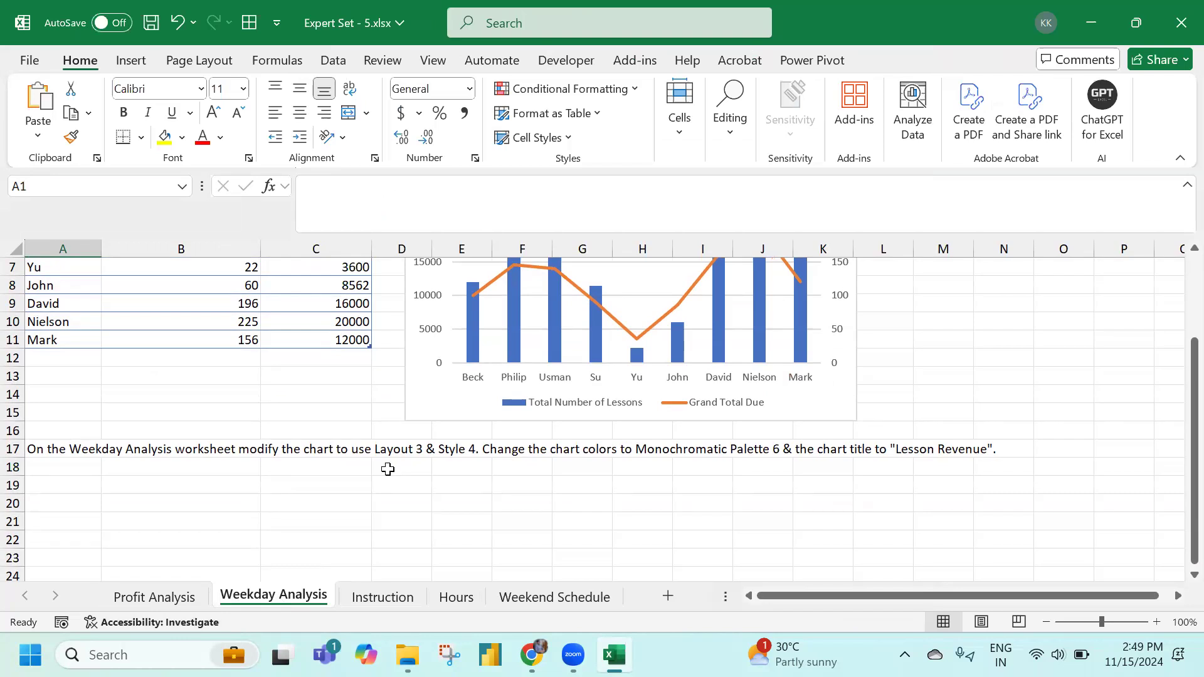
pyautogui.click(426, 408)
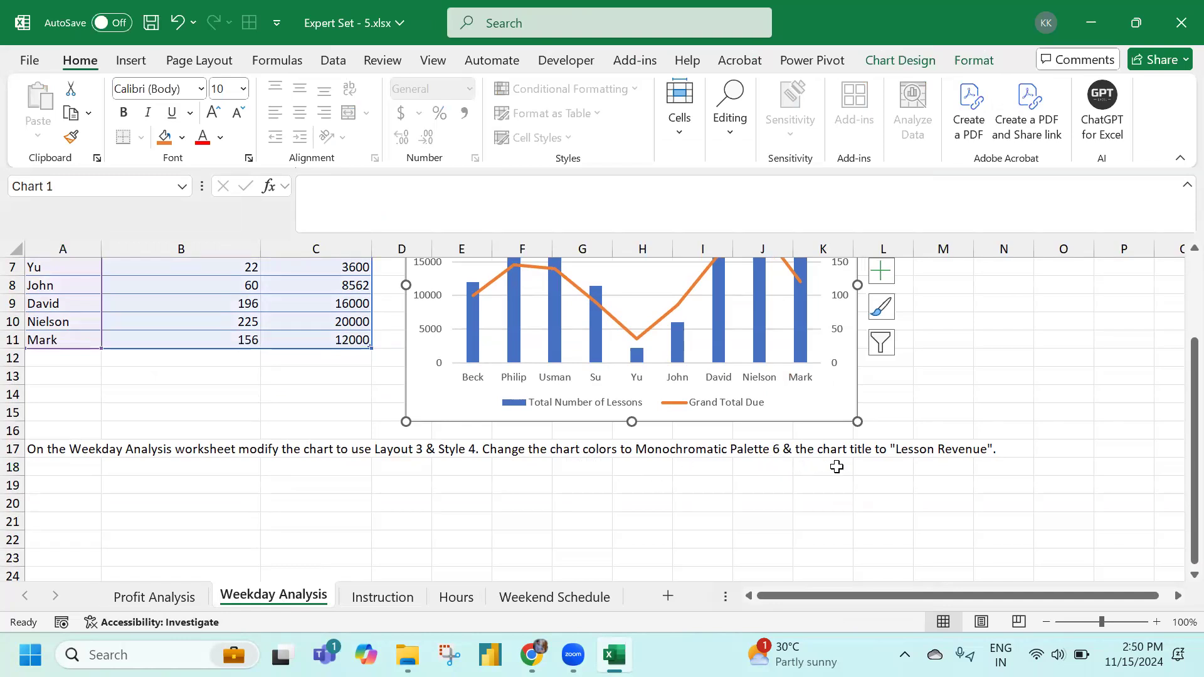
pyautogui.scroll(1, 849, 479)
pyautogui.click(75, 508)
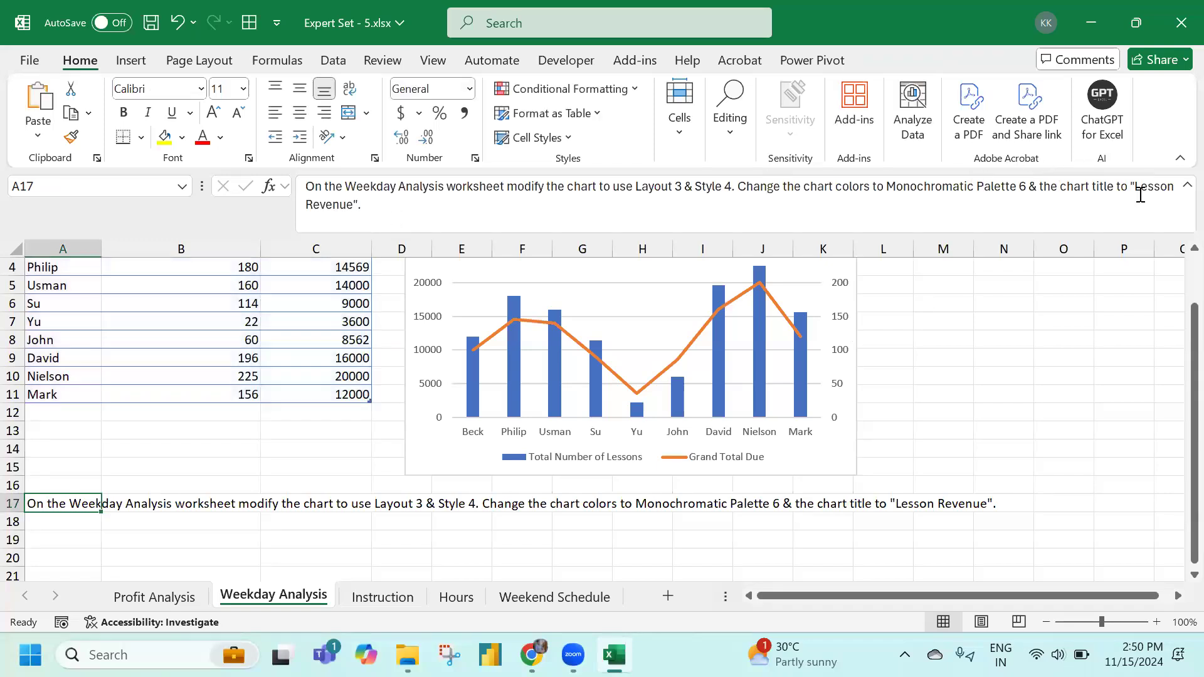
pyautogui.moveTo(1133, 186); pyautogui.dragTo(353, 208)
pyautogui.hotkey('ctrl', 'c')
pyautogui.scroll(1, 398, 326)
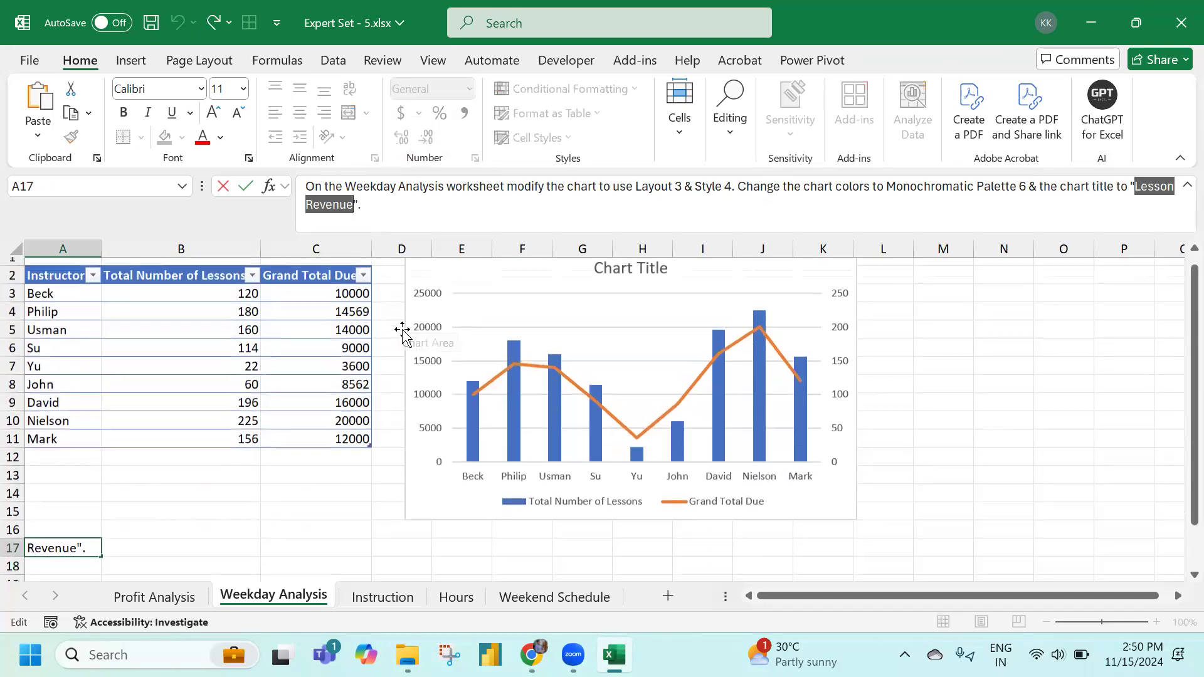
pyautogui.press('Escape')
# Replace the chart title with 'Lesson Revenue' and remove its bold formatting
pyautogui.click(597, 281)
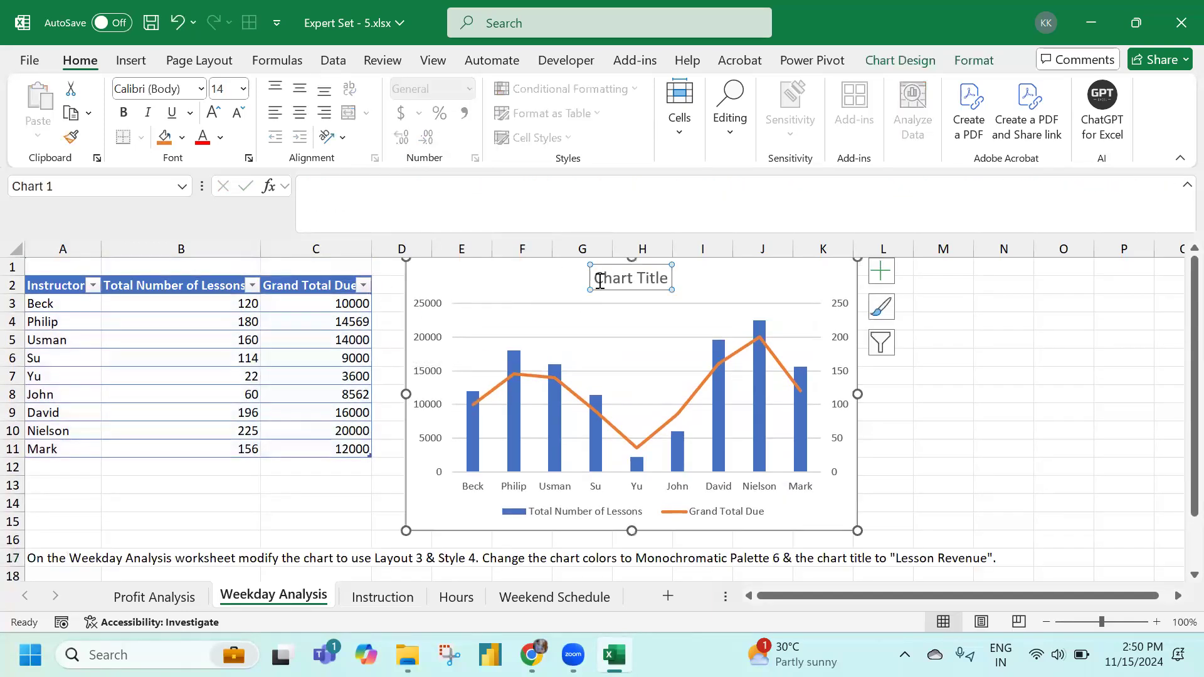
pyautogui.hotkey('ctrl', 'a')
pyautogui.hotkey('ctrl', 'b')
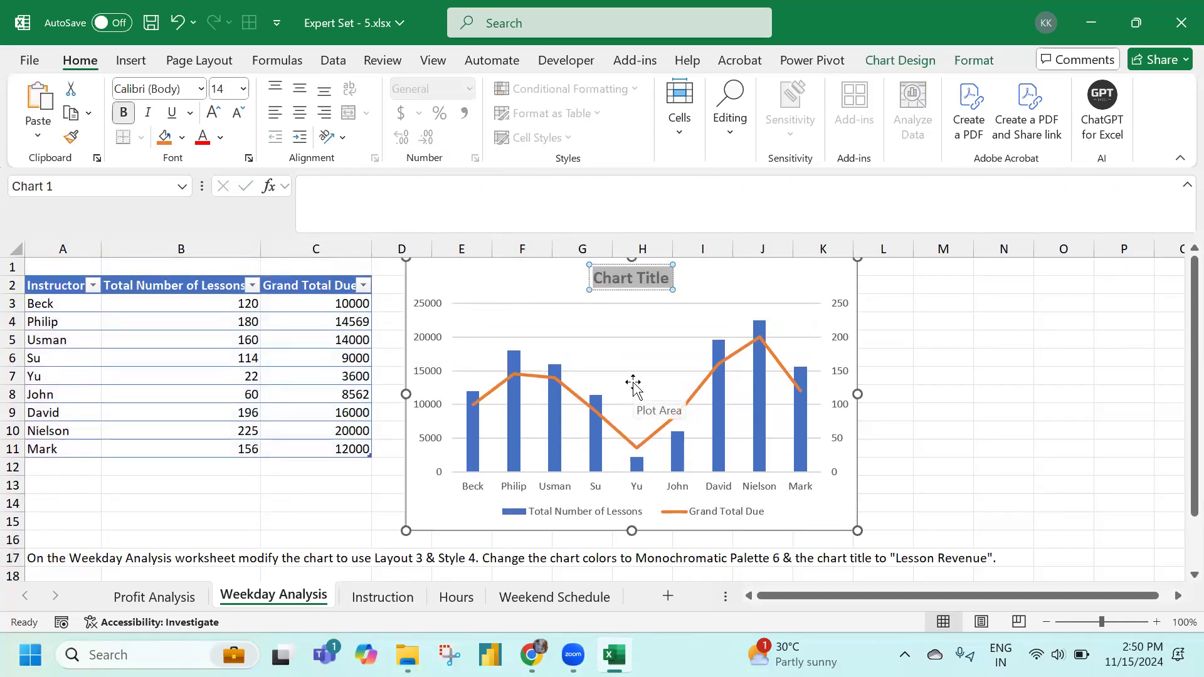
pyautogui.hotkey('ctrl', 'v')
pyautogui.hotkey('ctrl', 'a')
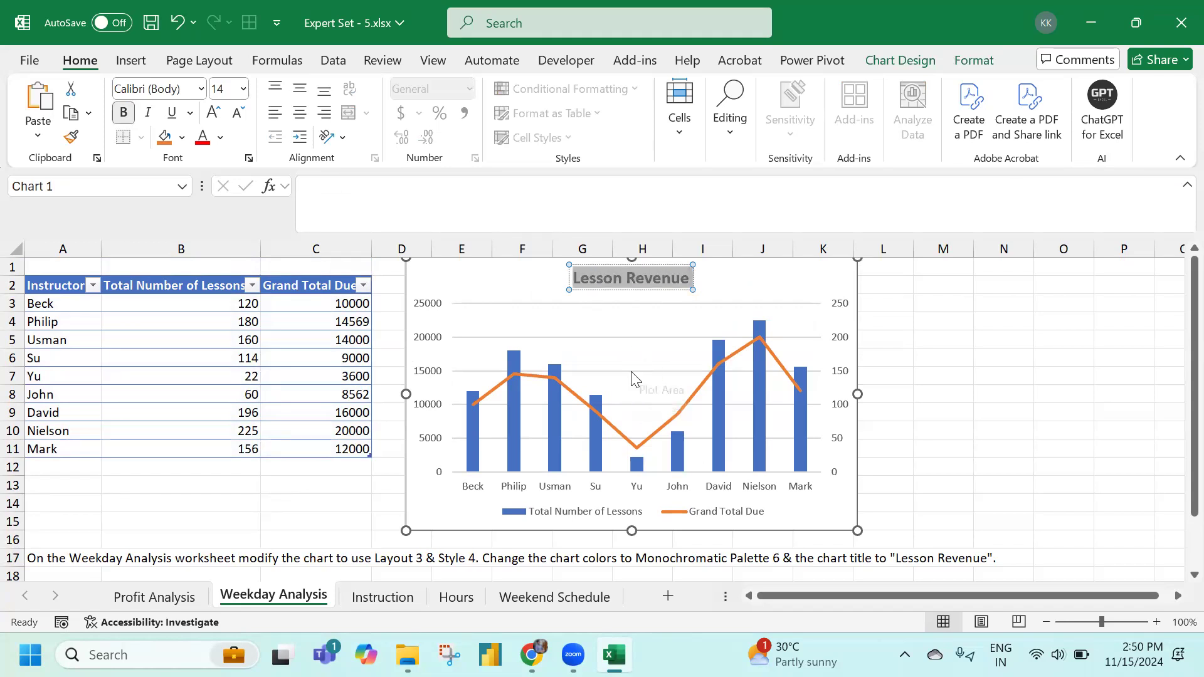
pyautogui.hotkey('ctrl', 'b')
pyautogui.click(919, 321)
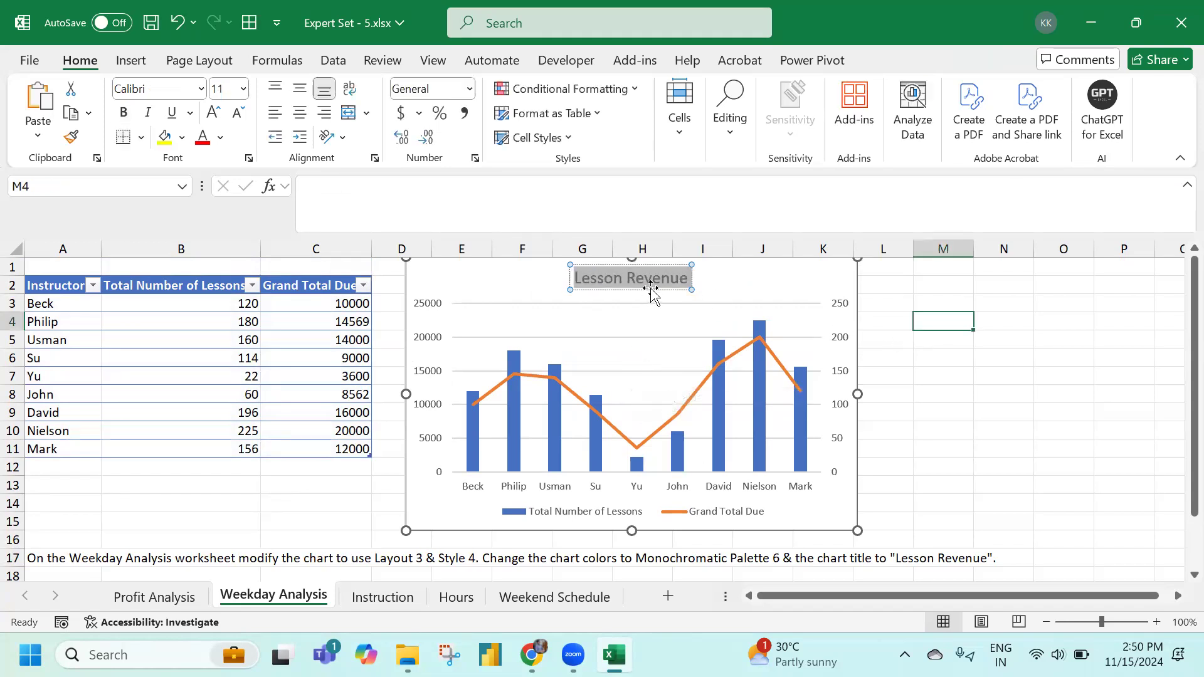
# Apply Quick Layout 3 and chart Style 4 to the Lesson Revenue chart
pyautogui.click(650, 299)
pyautogui.scroll(-2, 376, 449)
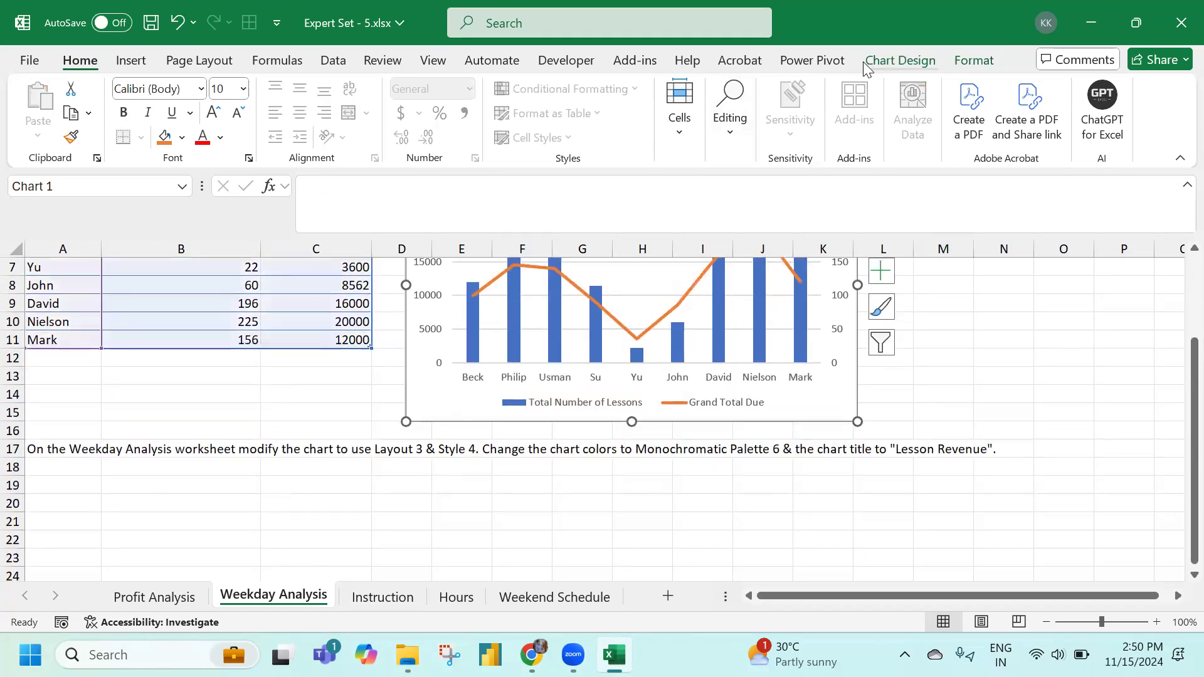
pyautogui.click(900, 59)
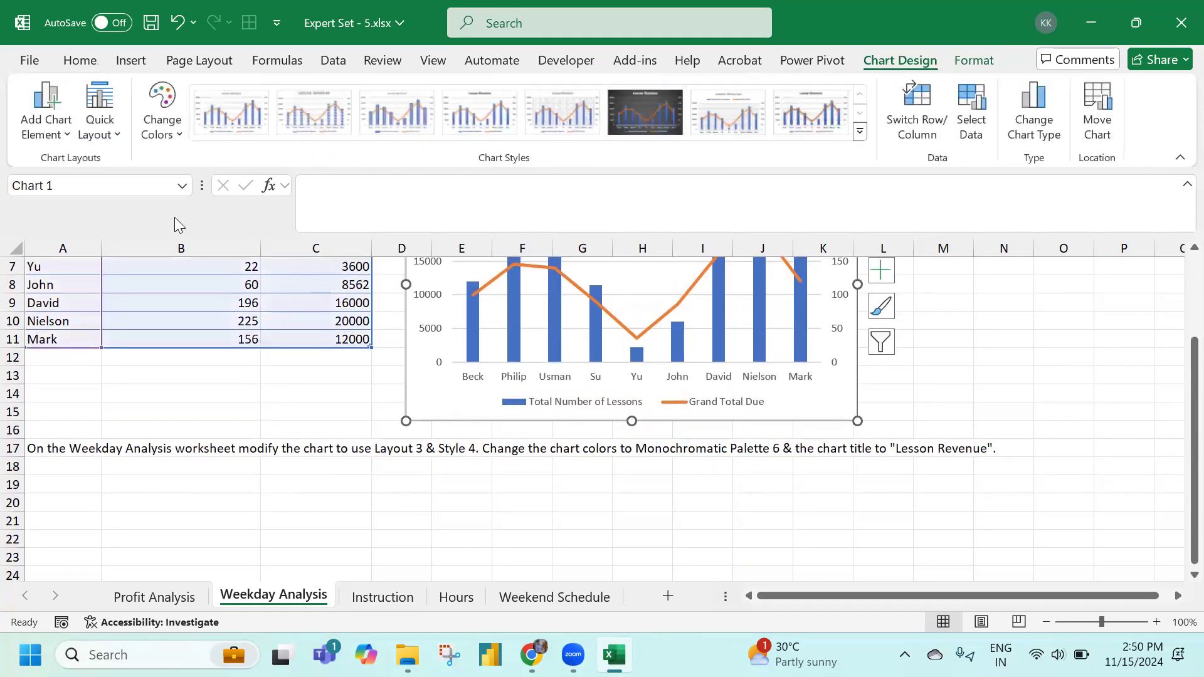
pyautogui.click(99, 122)
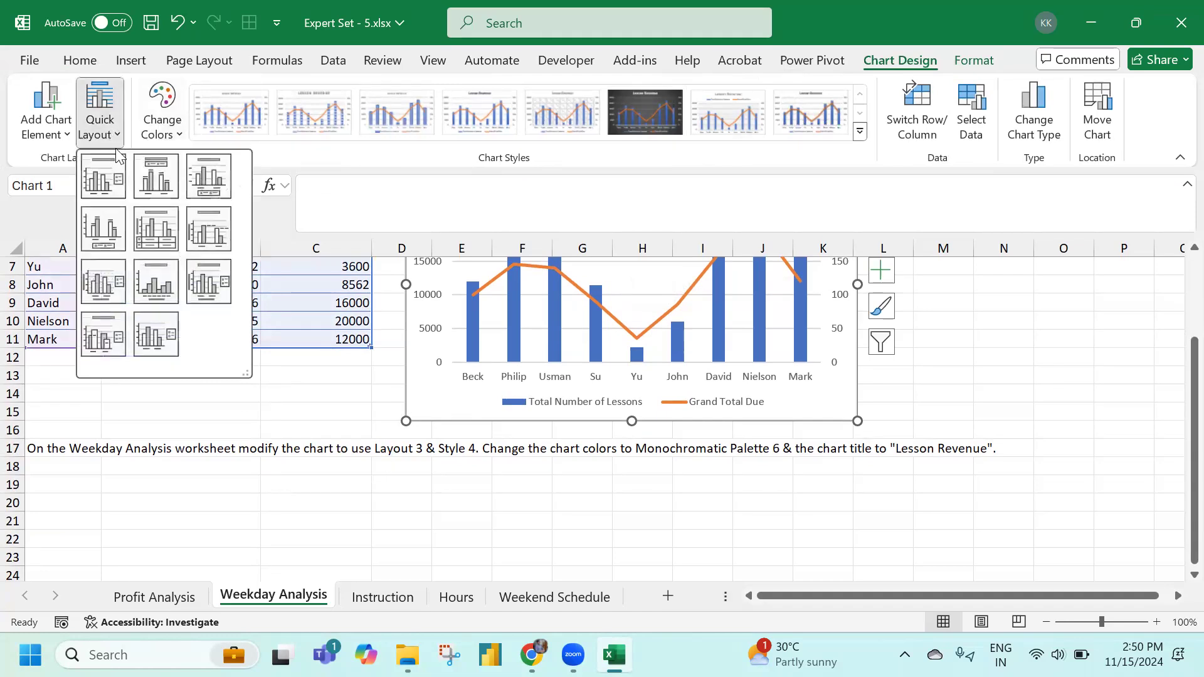
pyautogui.click(207, 182)
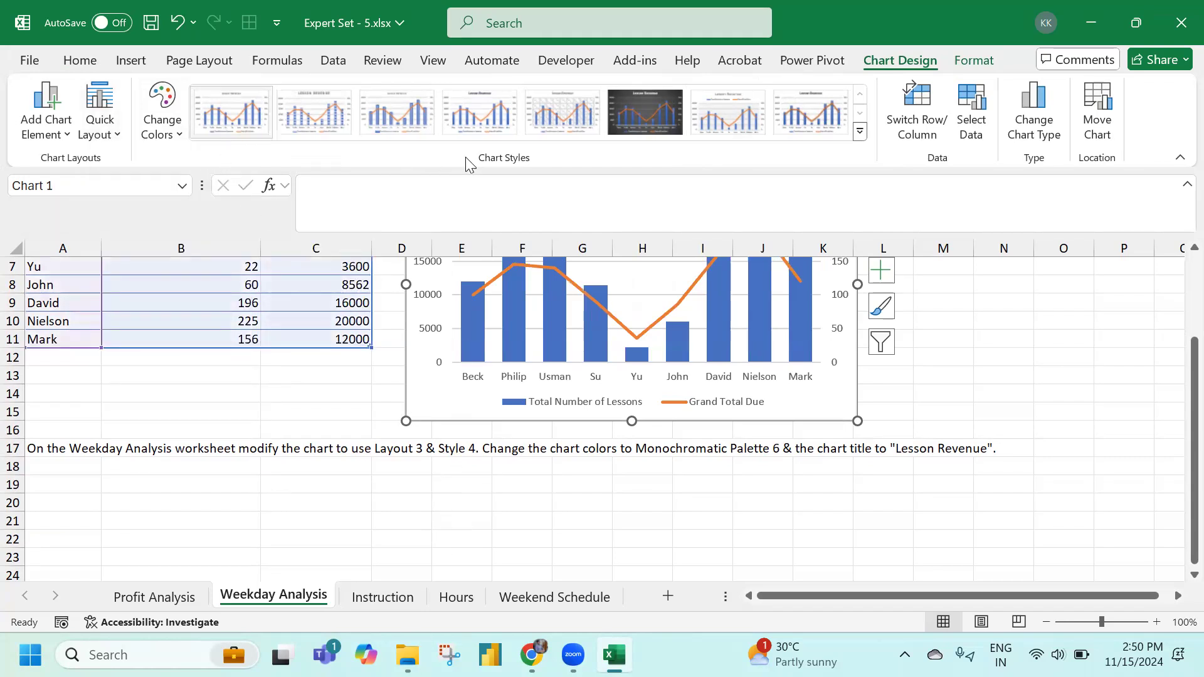
pyautogui.click(476, 123)
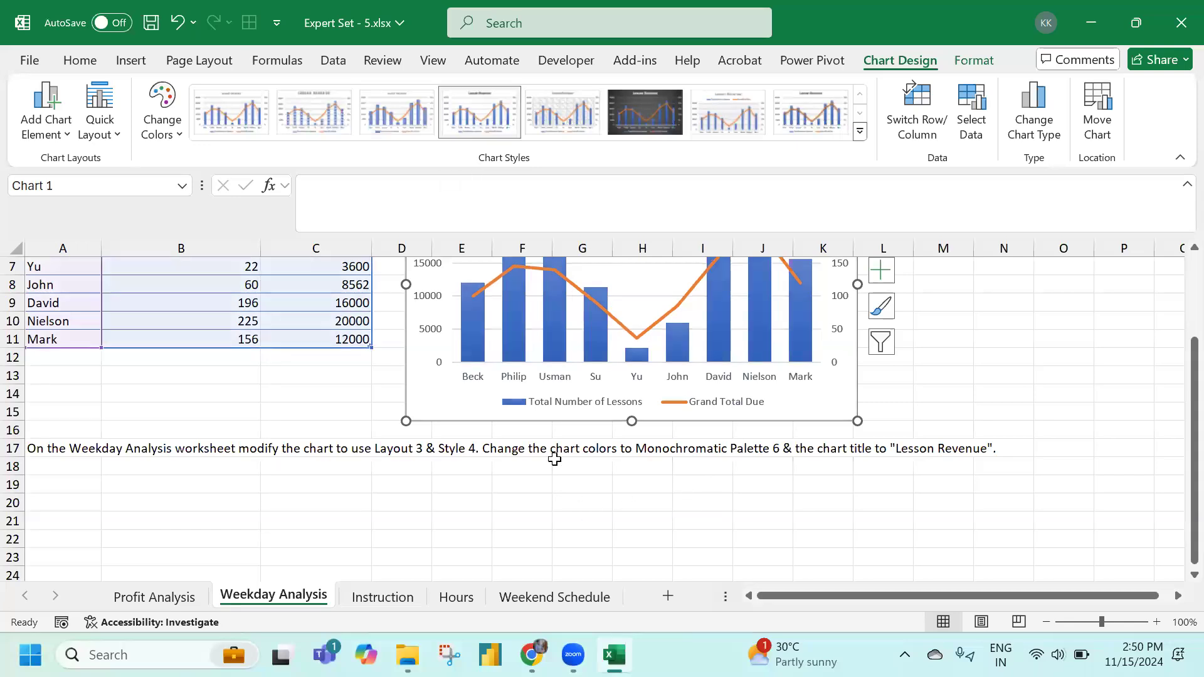
# Recolour the chart with Monochromatic Palette 6, then go to the Instruction sheet
pyautogui.click(158, 135)
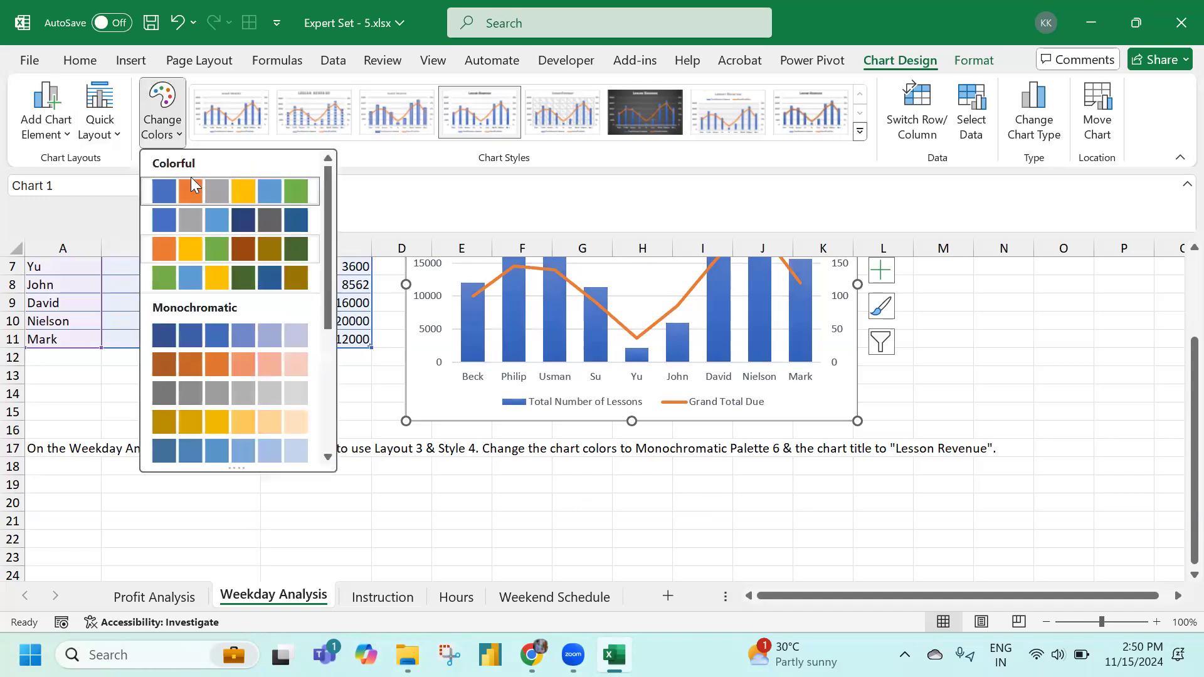
pyautogui.scroll(-2, 188, 307)
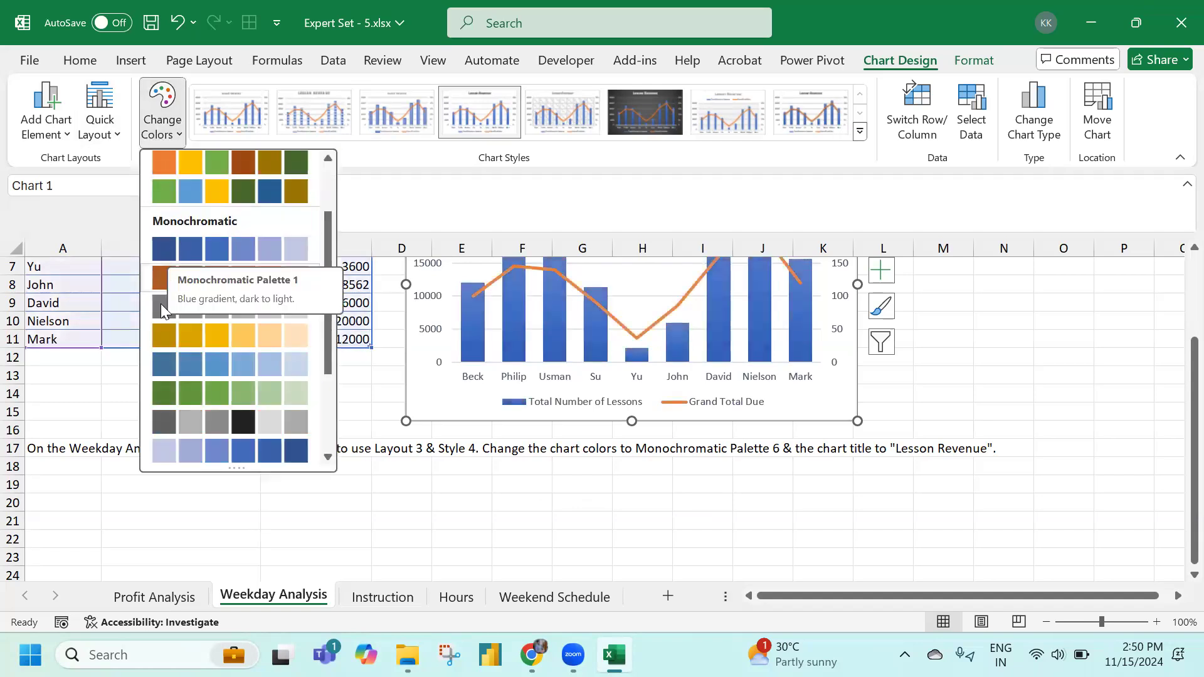
pyautogui.click(168, 393)
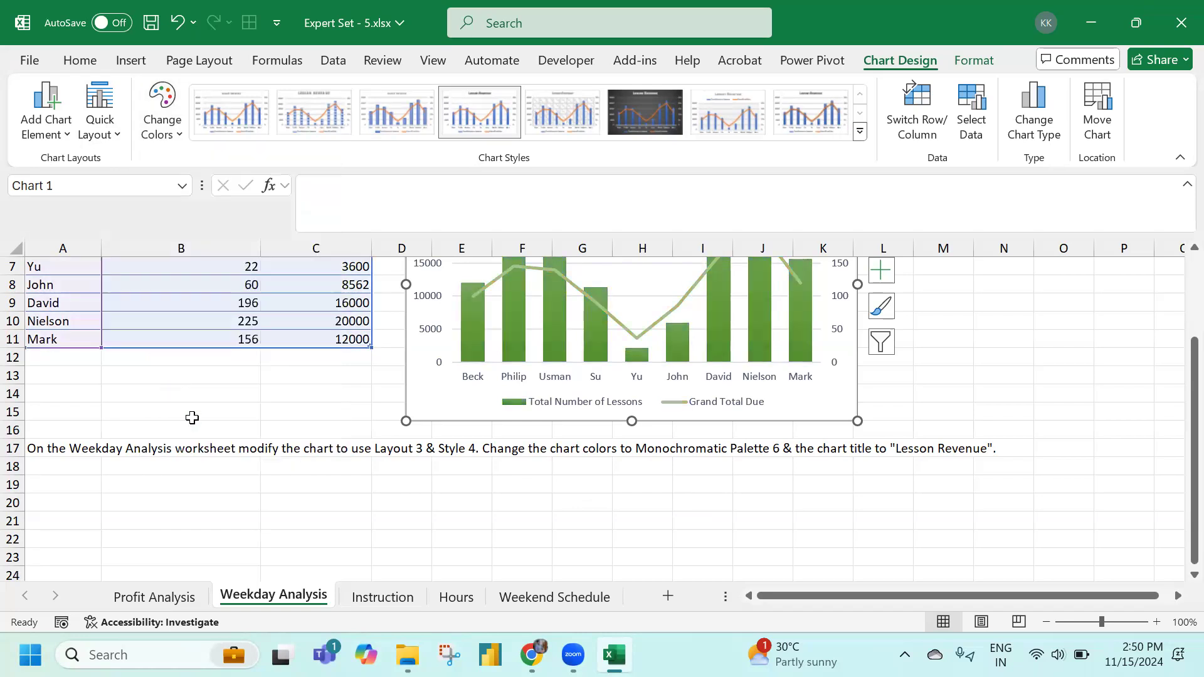
pyautogui.click(266, 402)
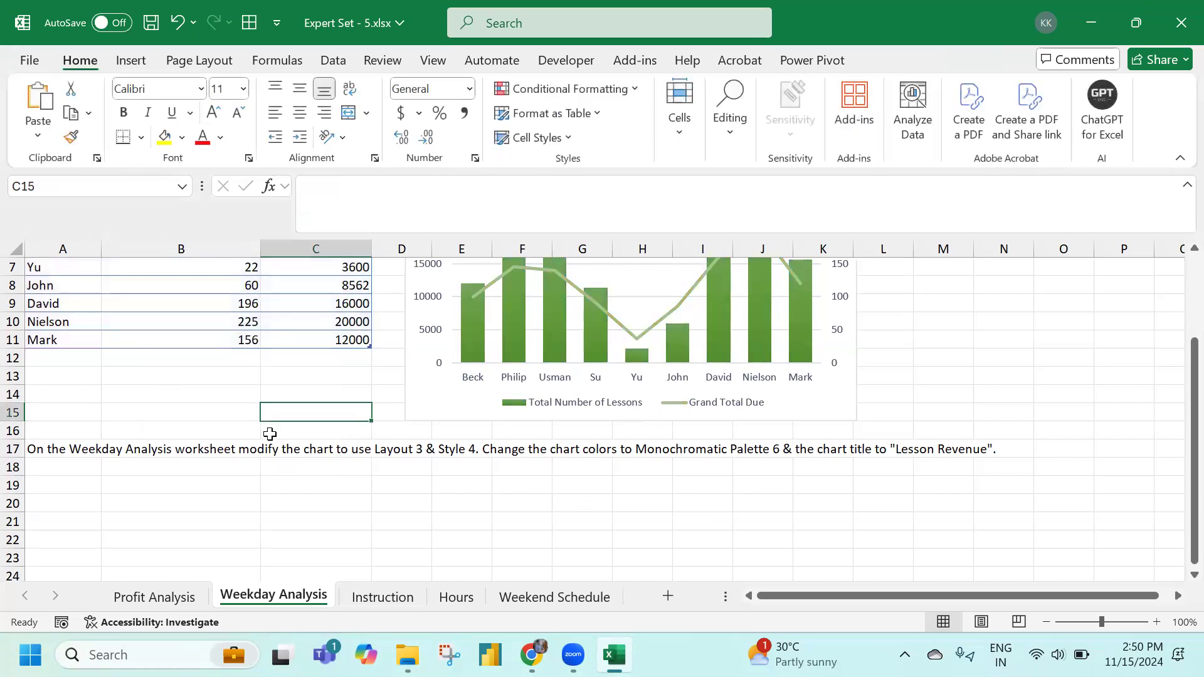
pyautogui.scroll(2, 269, 430)
pyautogui.click(383, 597)
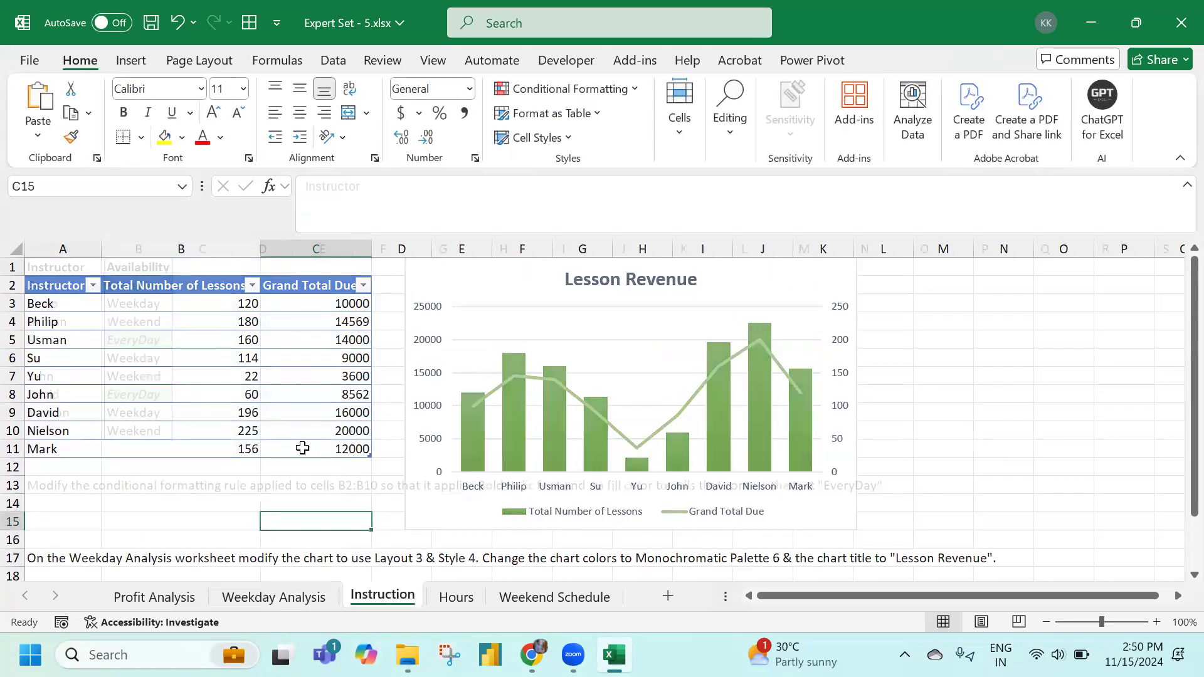
# Select B2:B10 and open the EveryDay conditional formatting rule's format settings
pyautogui.click(80, 518)
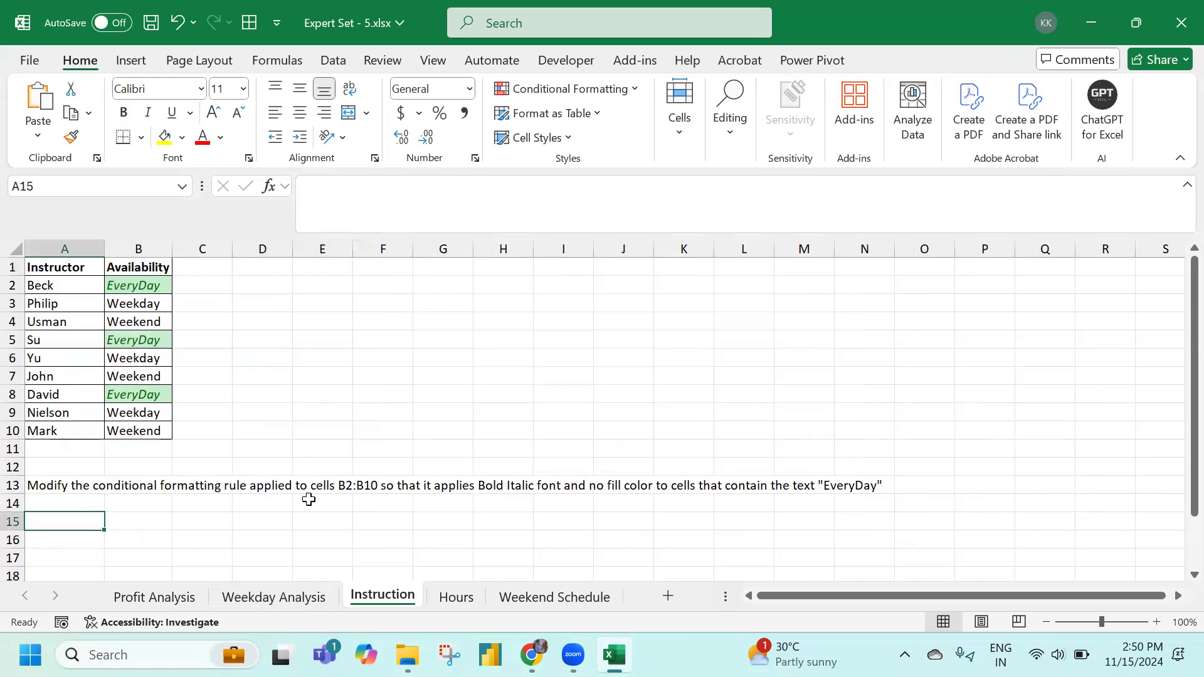
pyautogui.moveTo(140, 286); pyautogui.dragTo(147, 431)
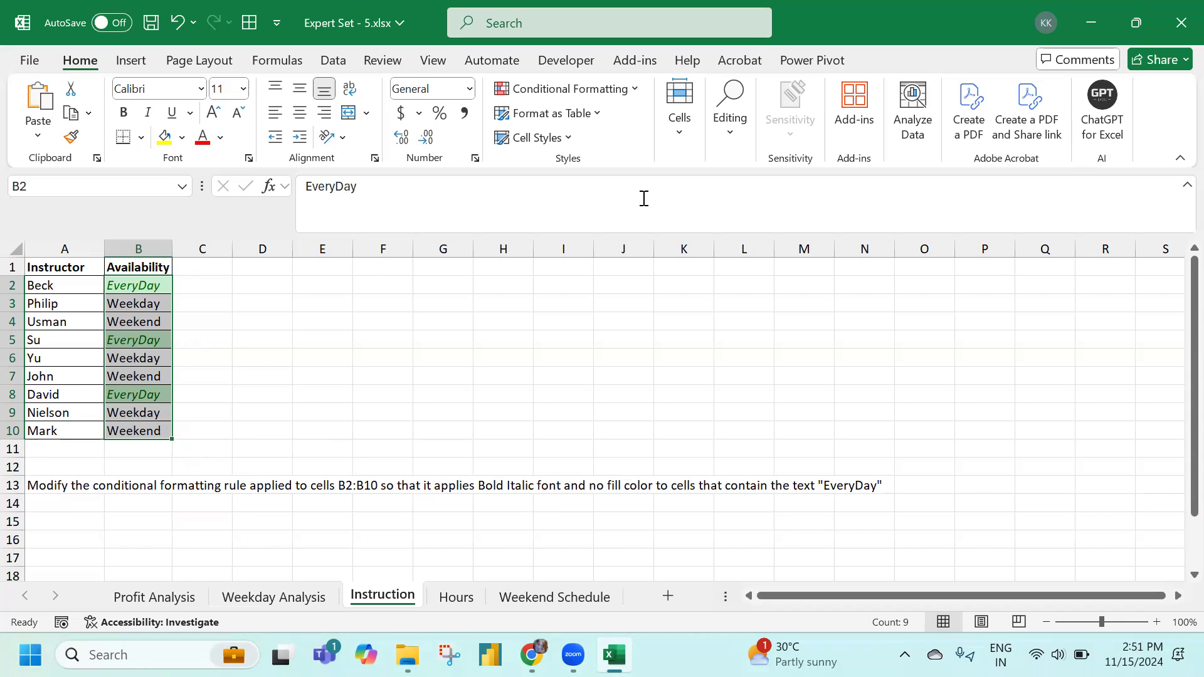
pyautogui.click(641, 91)
pyautogui.click(589, 369)
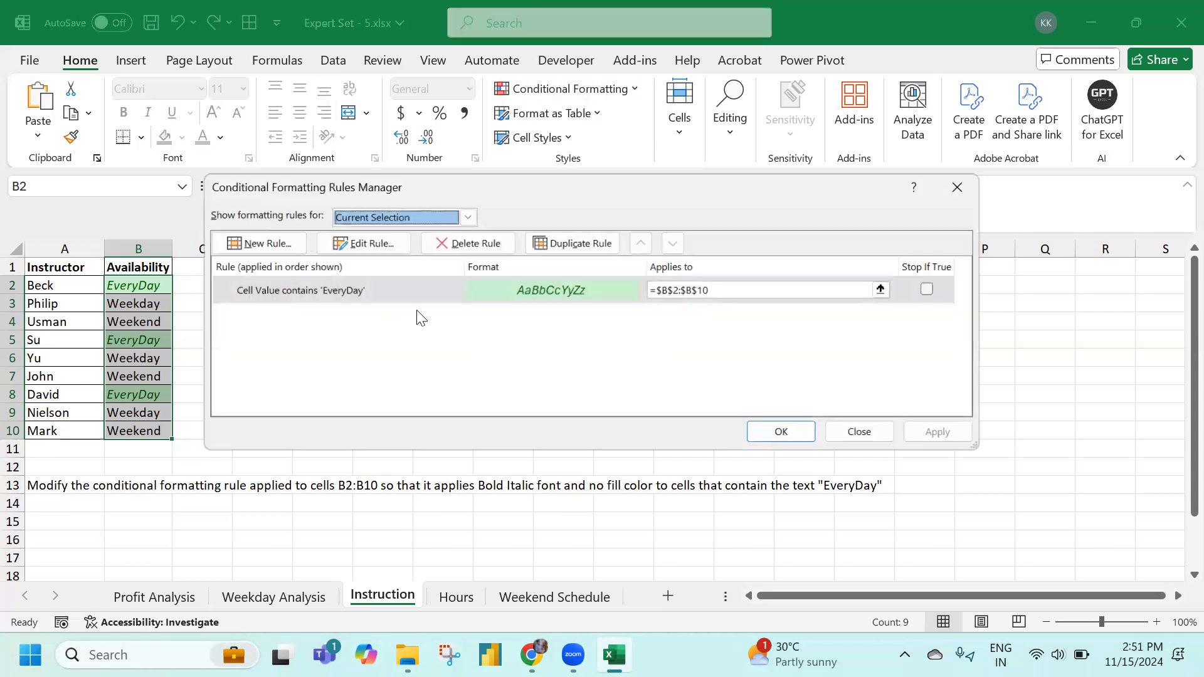
pyautogui.click(301, 289)
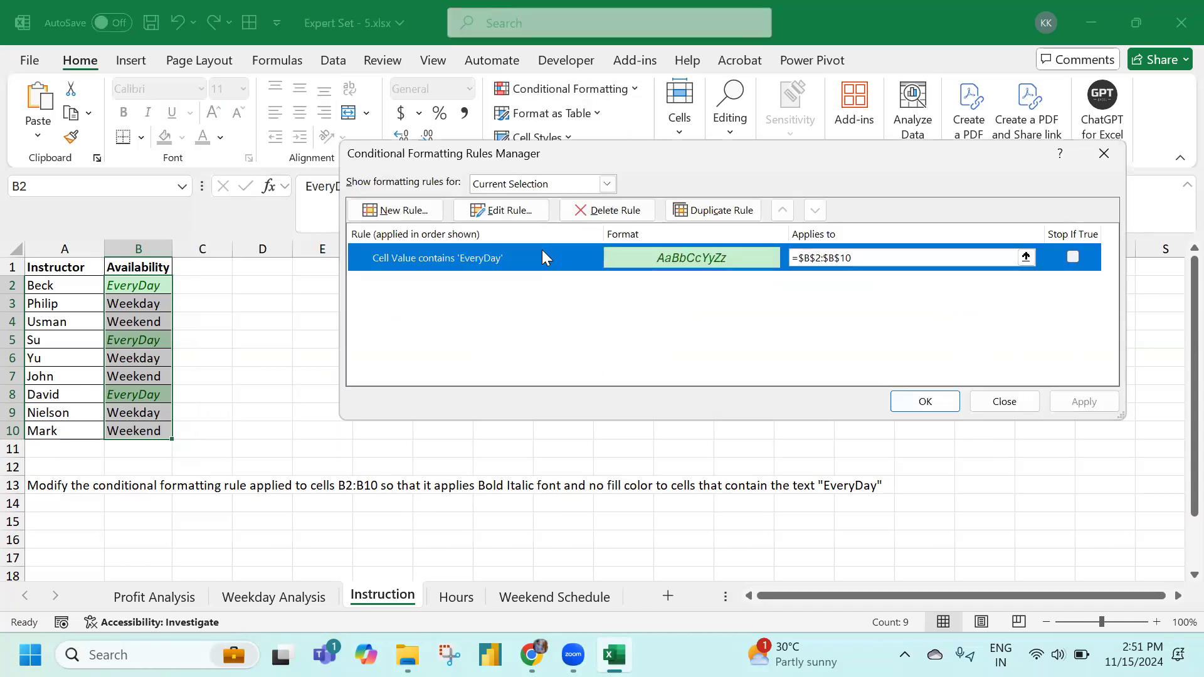
pyautogui.click(501, 210)
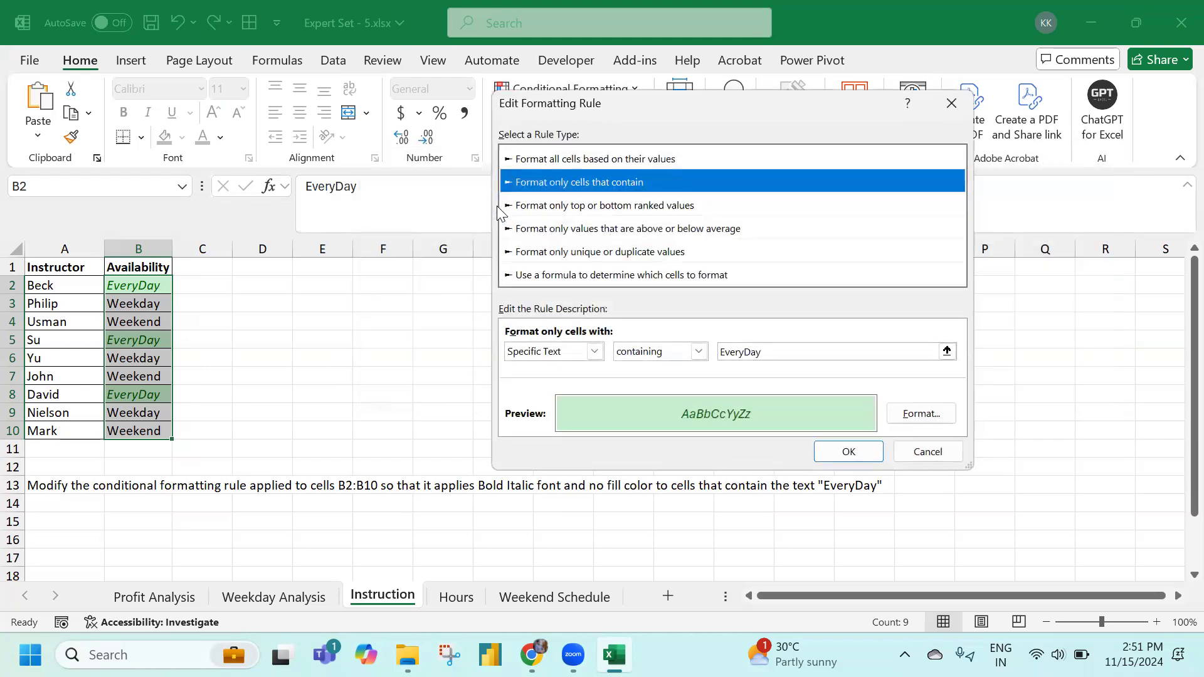
pyautogui.click(937, 418)
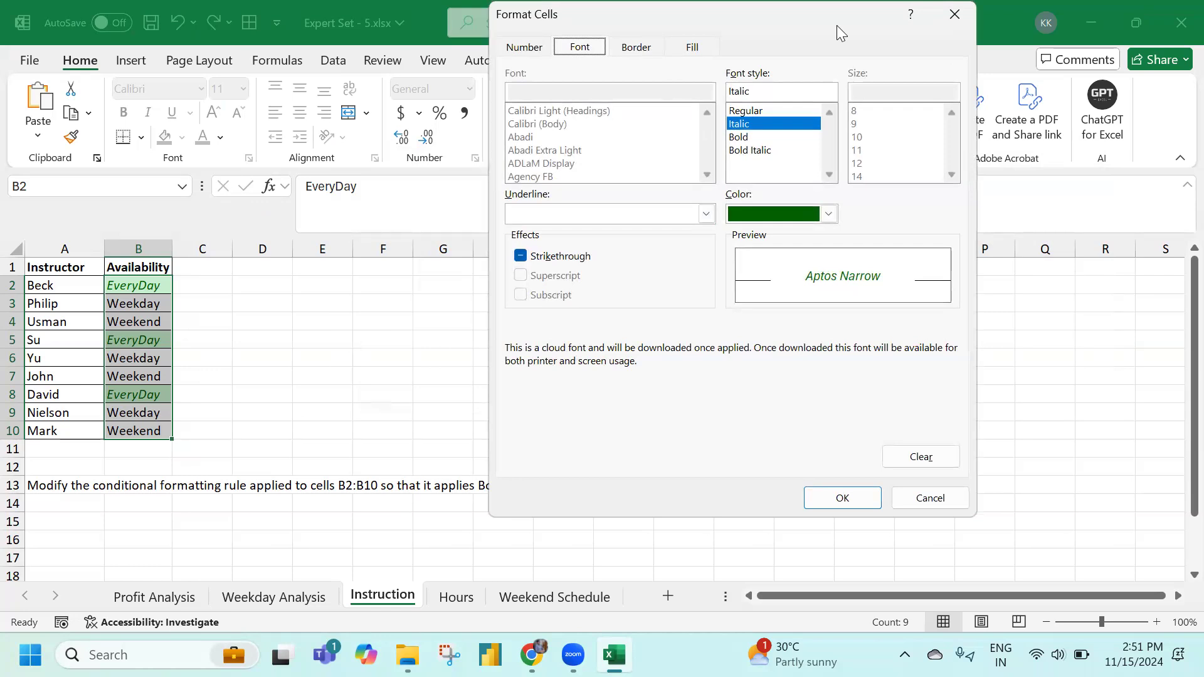
# Set the EveryDay rule's format to Bold Italic with No Color fill and apply it
pyautogui.moveTo(837, 25); pyautogui.dragTo(1193, 72)
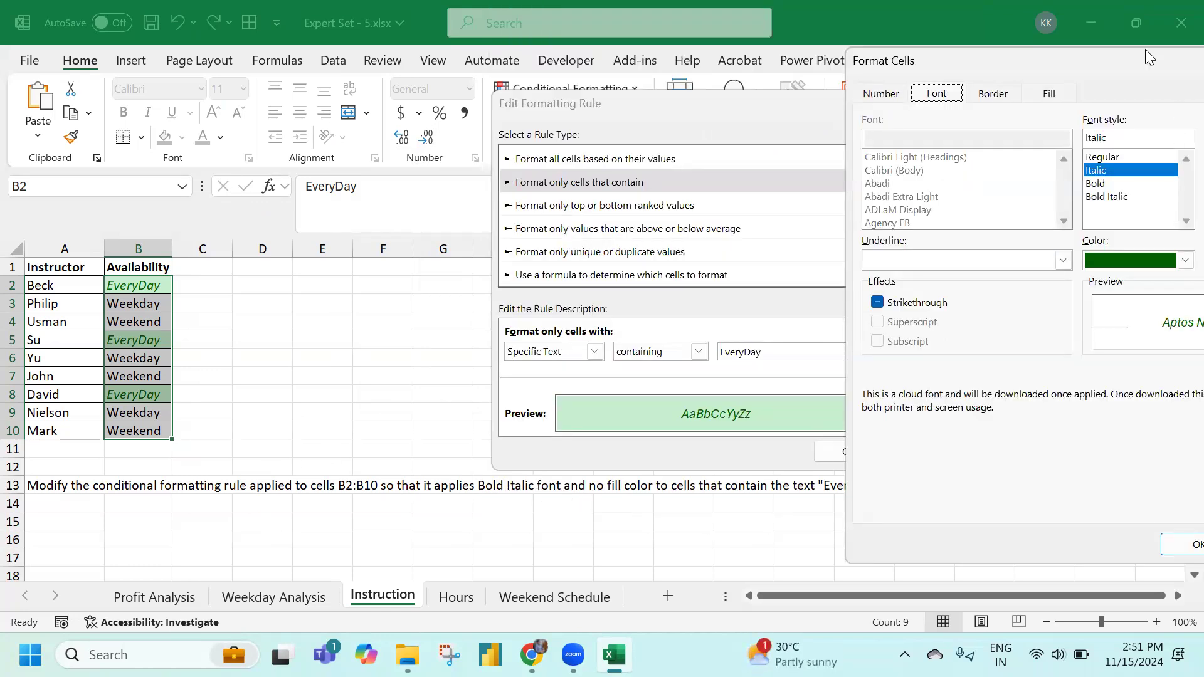
pyautogui.moveTo(1124, 61); pyautogui.dragTo(605, 79)
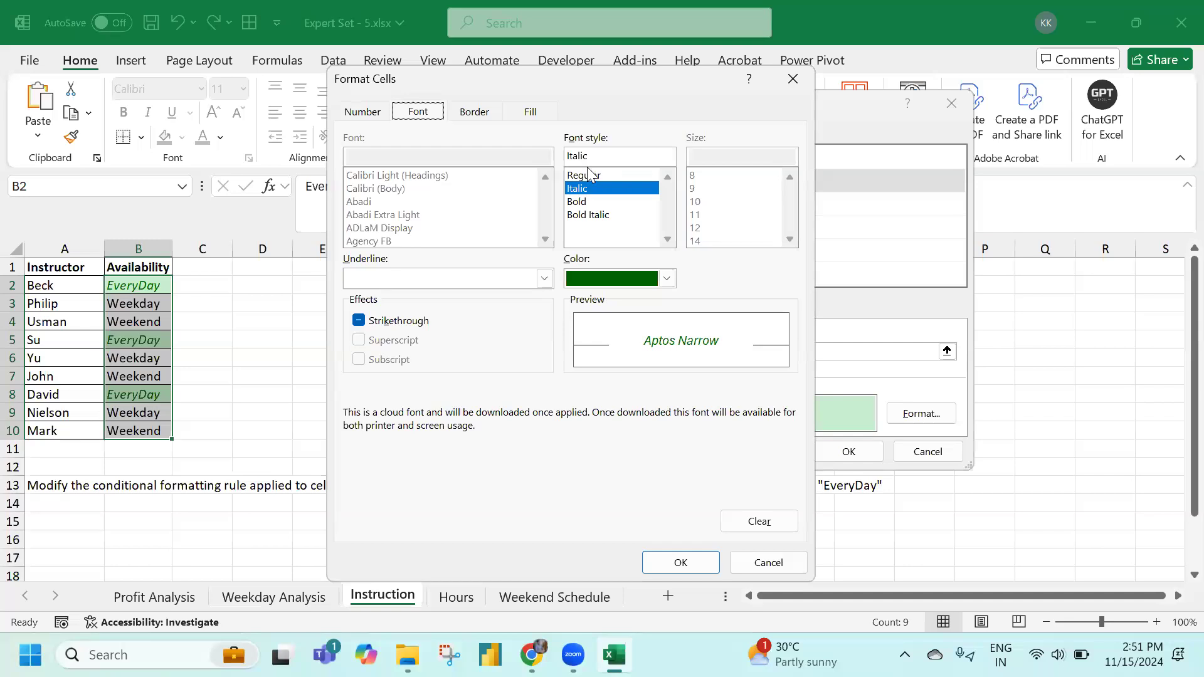
pyautogui.click(593, 215)
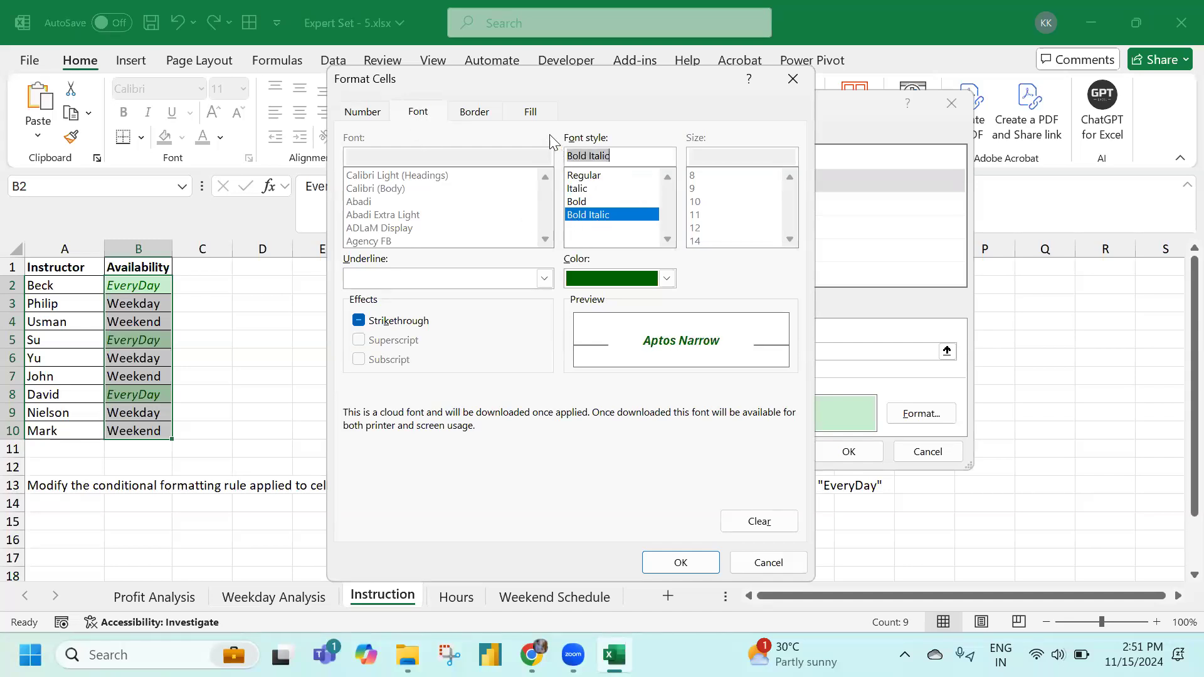
pyautogui.click(537, 112)
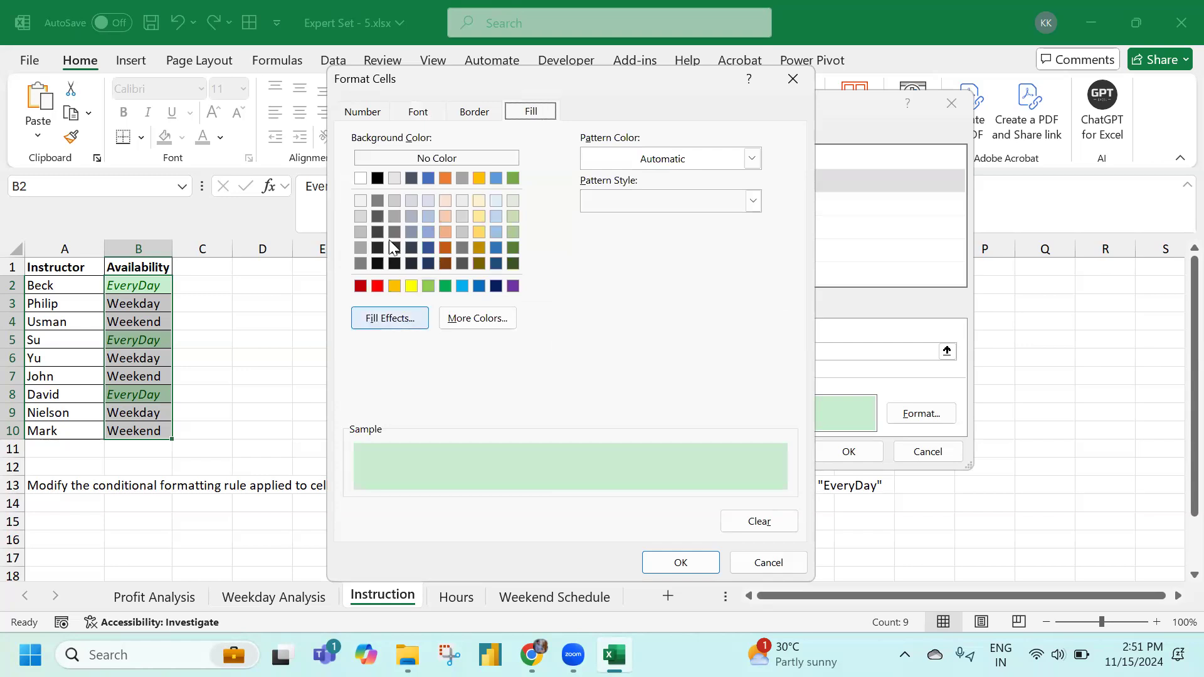
pyautogui.click(422, 164)
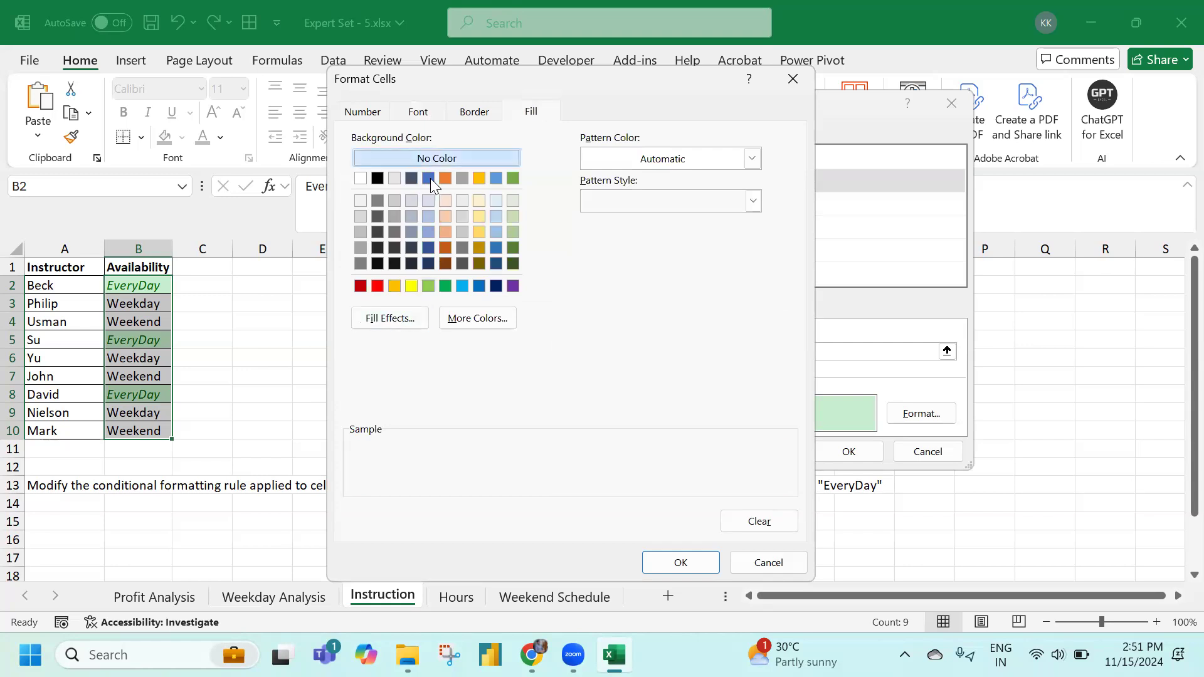
pyautogui.click(696, 560)
pyautogui.click(849, 450)
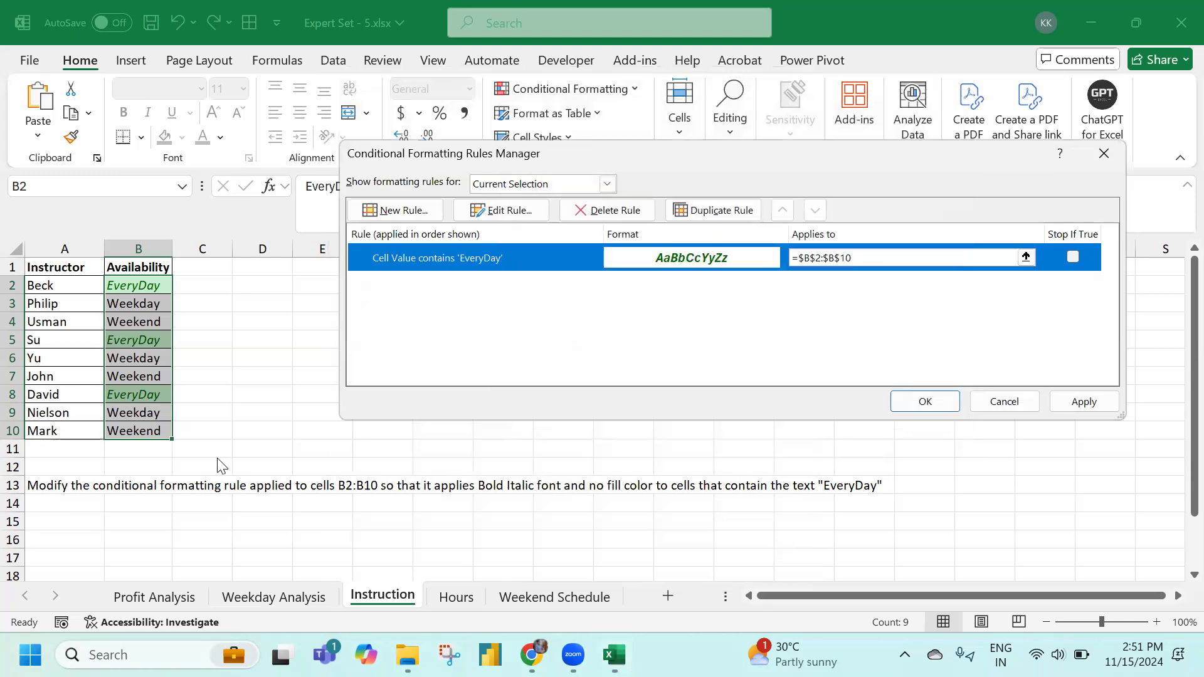
pyautogui.click(922, 406)
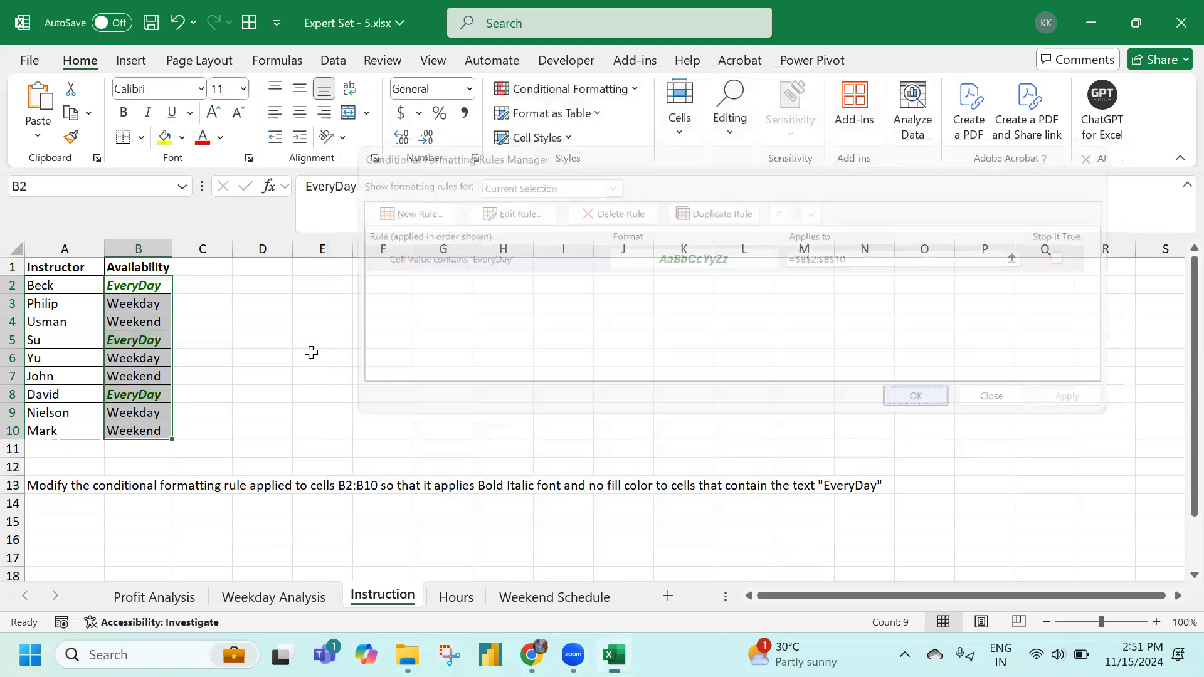
# Check the formatted EveryDay cells B5 and B8, then go to the Hours sheet
pyautogui.click(150, 286)
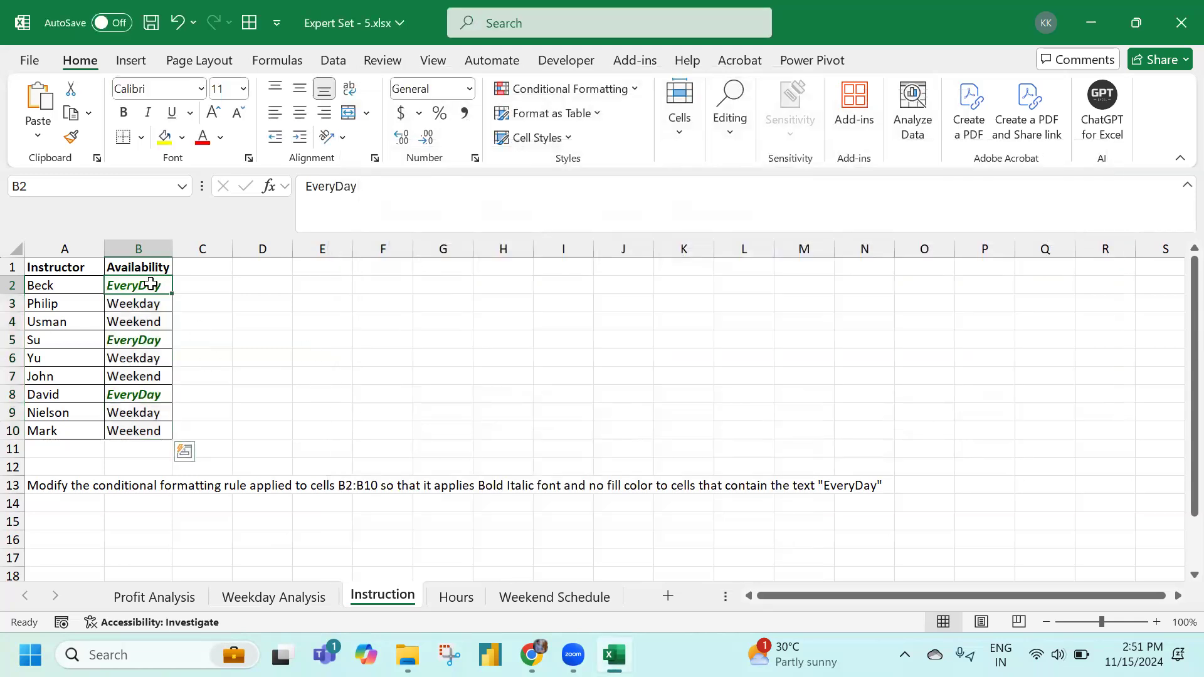
pyautogui.click(140, 339)
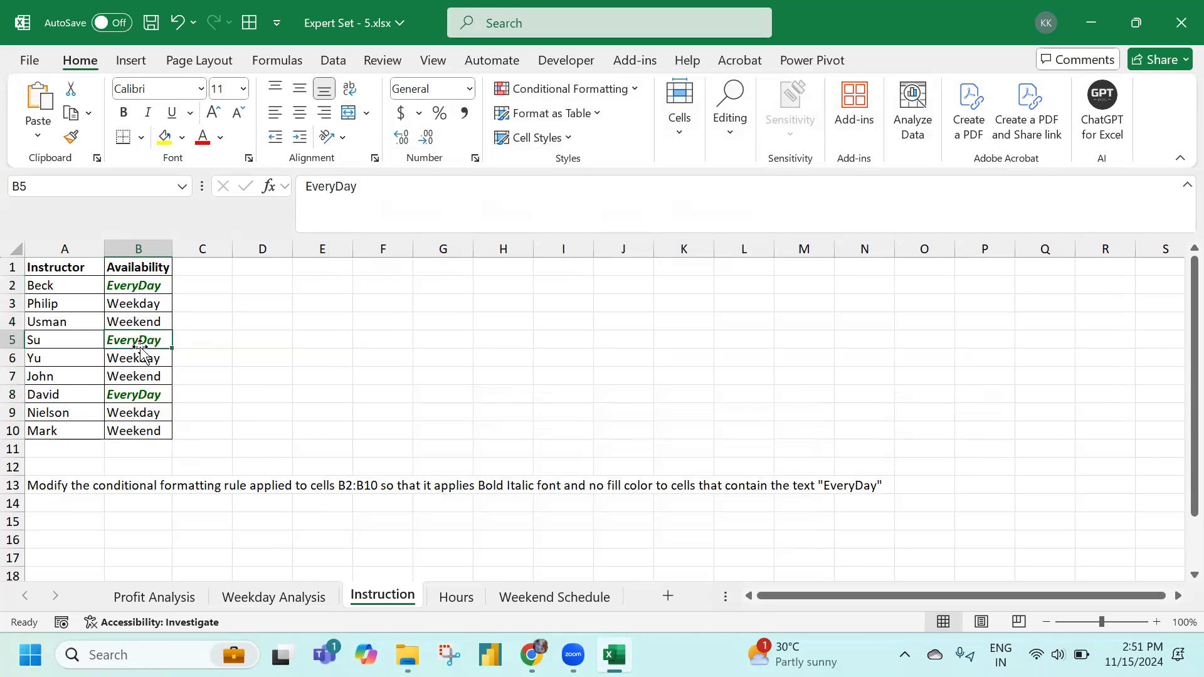
pyautogui.click(137, 396)
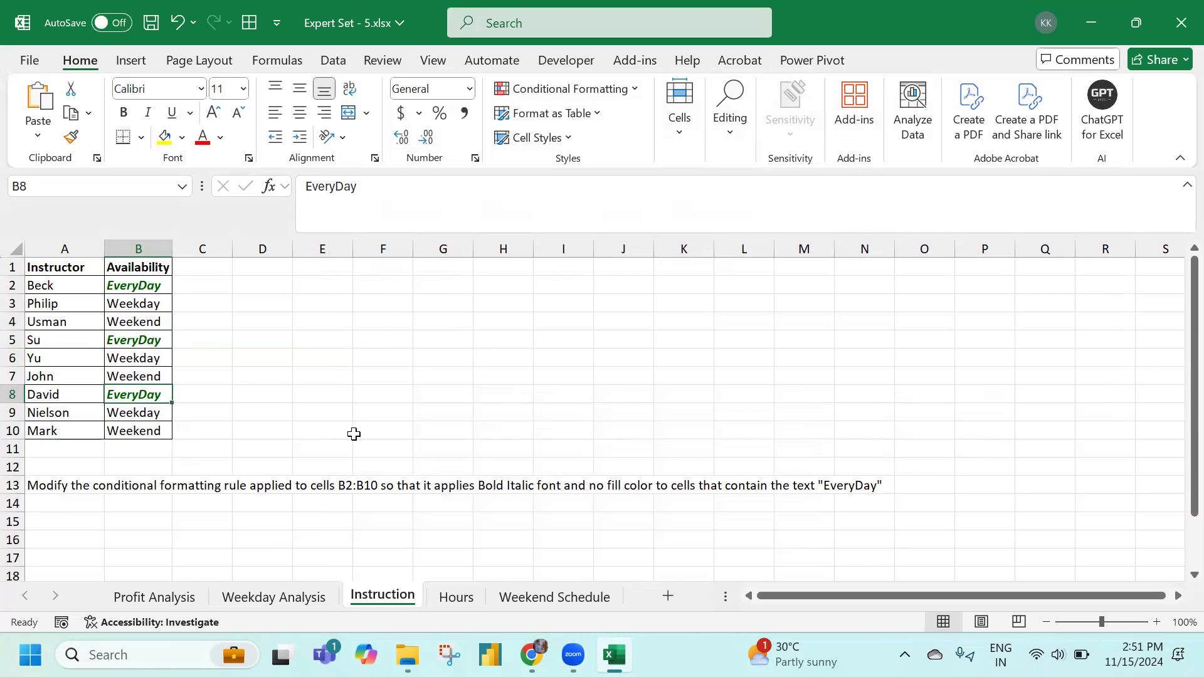
pyautogui.click(456, 598)
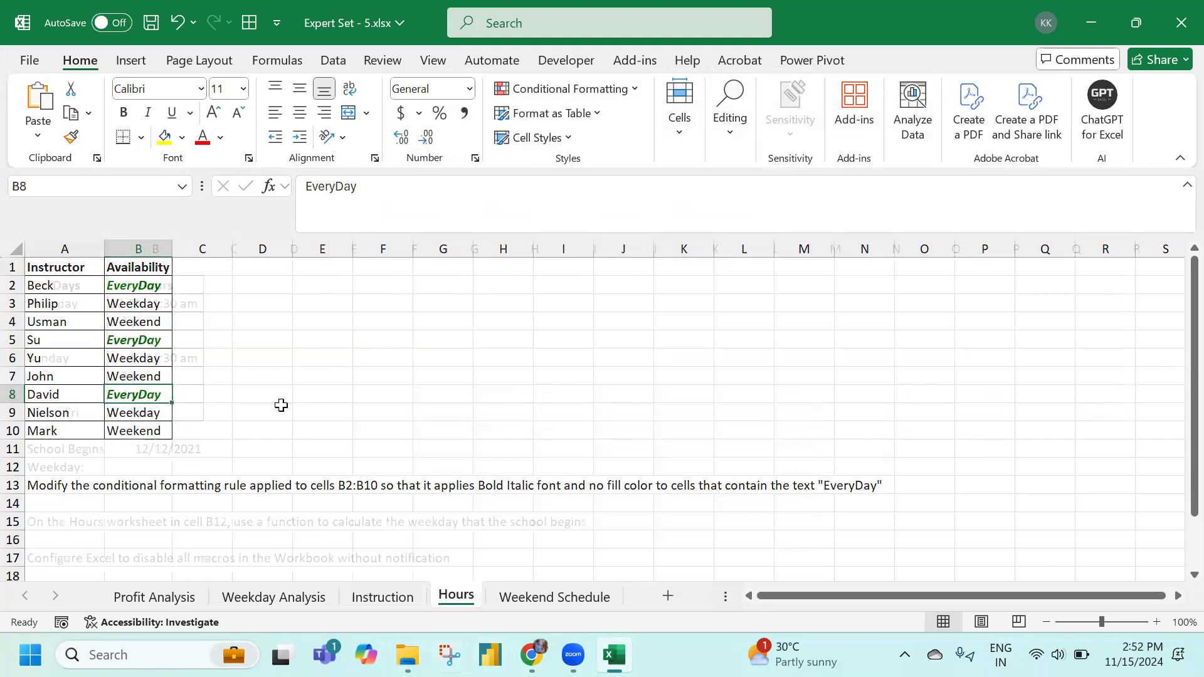
# Enter =WEEKDAY(B11) in Hours sheet cell B12 so it shows Sun
pyautogui.scroll(-2, 276, 409)
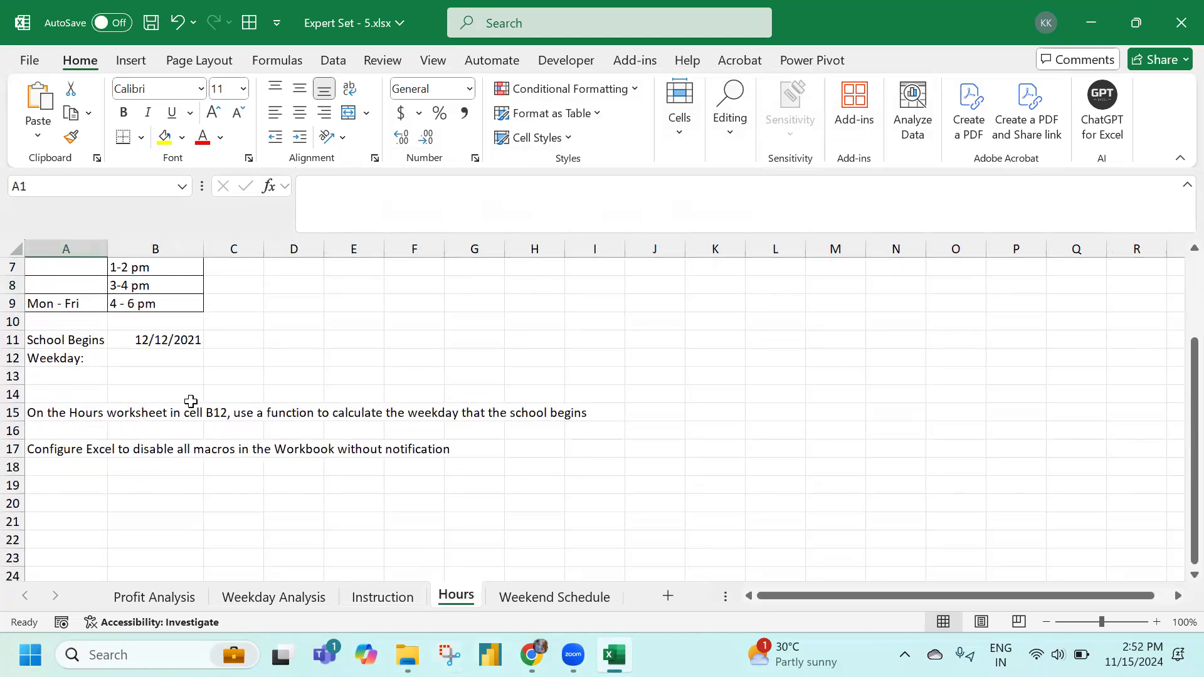
pyautogui.click(139, 360)
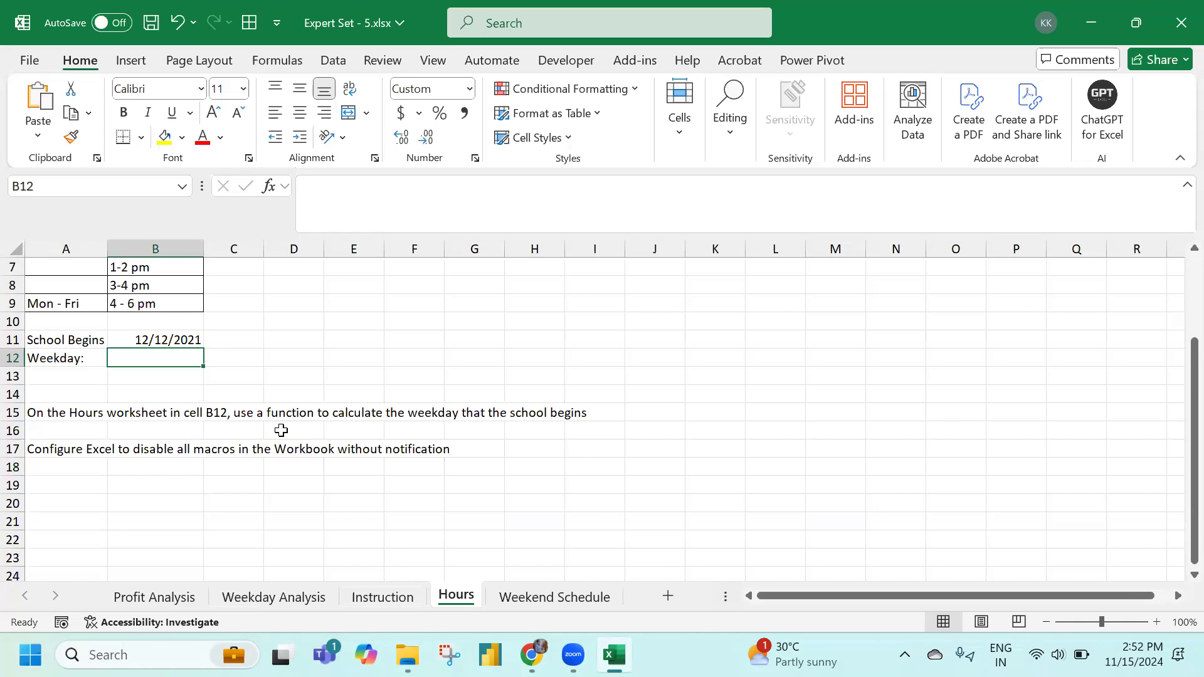
pyautogui.write('=')
pyautogui.write('week')
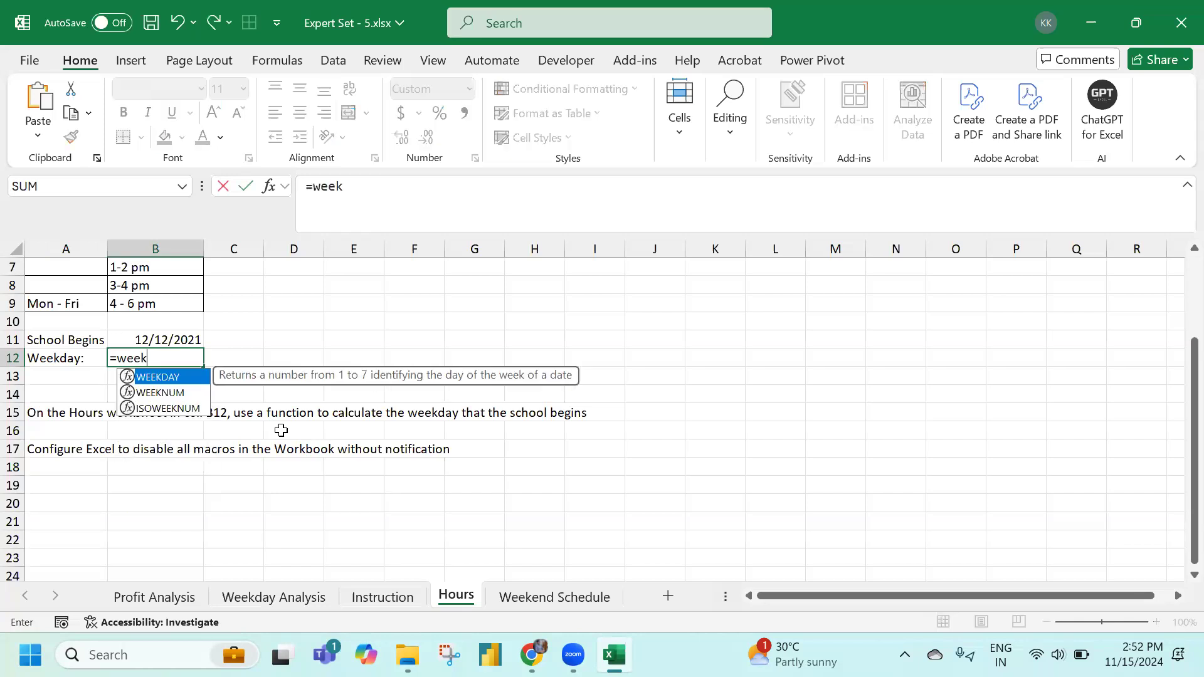
pyautogui.press('Tab')
pyautogui.press('Up')
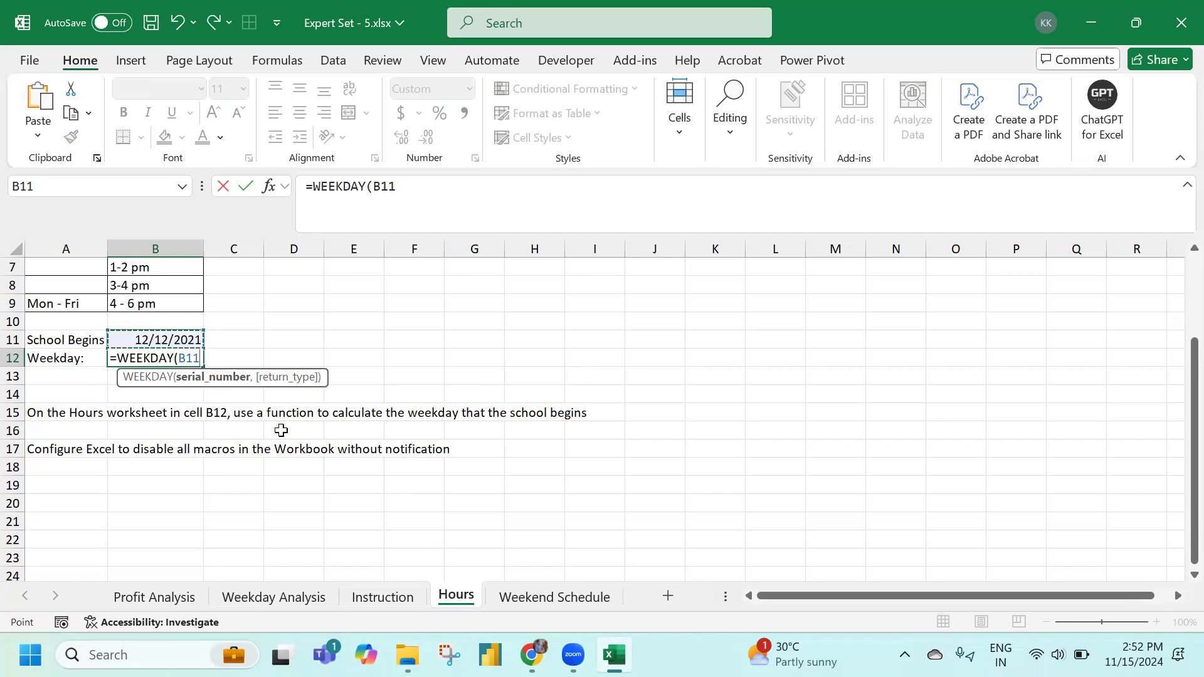
pyautogui.write(')')
pyautogui.press('Return')
pyautogui.press('Up')
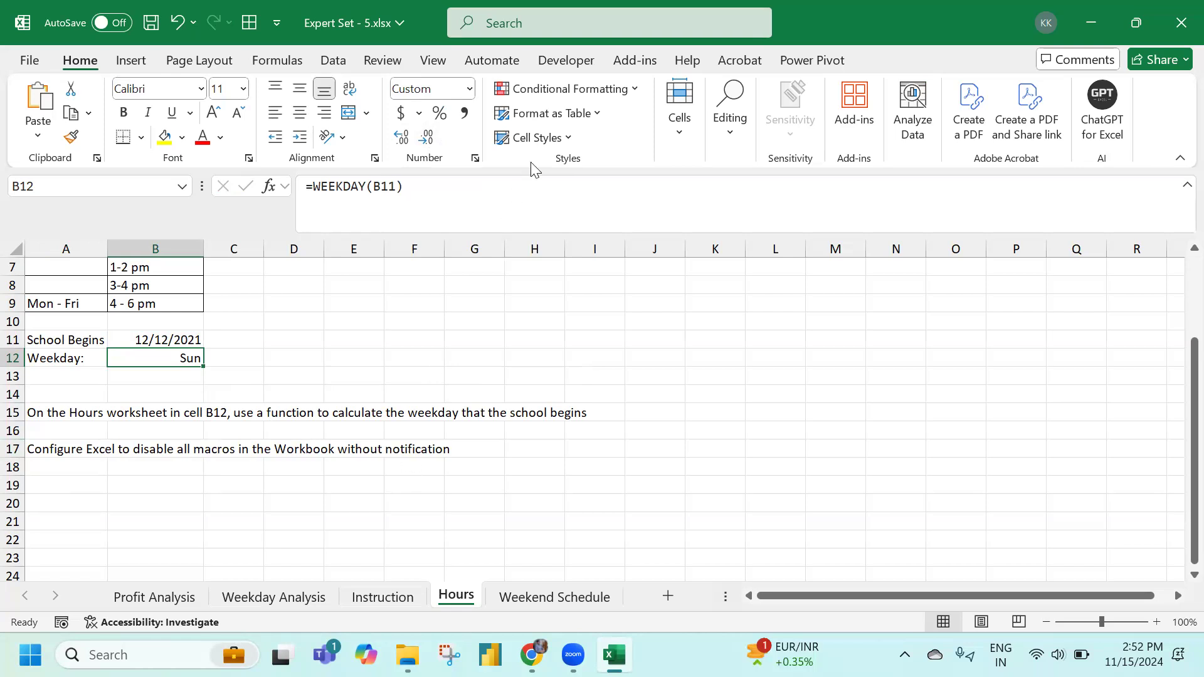
# Turn the Developer tab off and back on in the ribbon customization settings
pyautogui.click(565, 62)
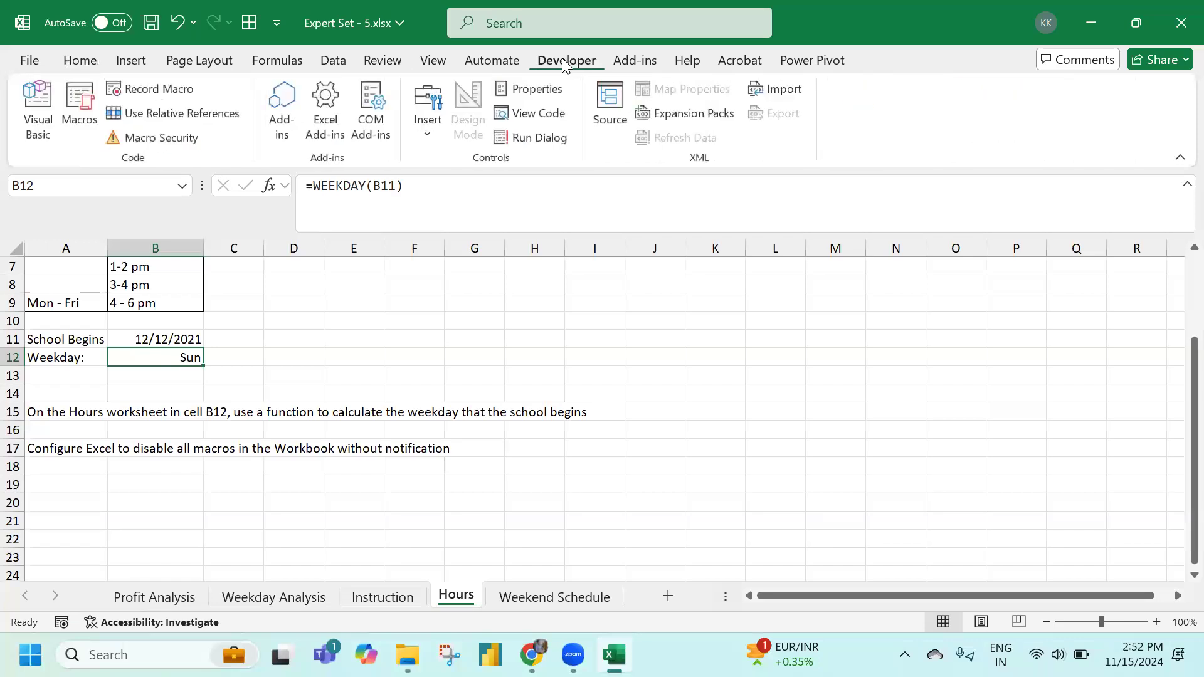
pyautogui.rightClick(851, 114)
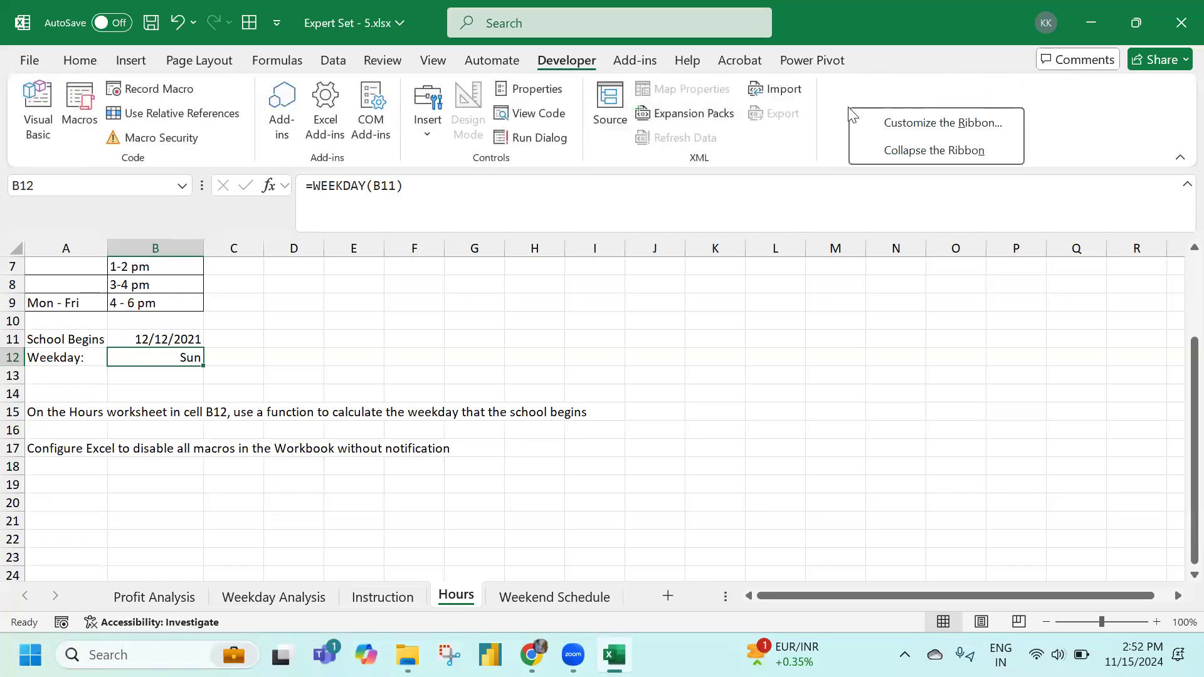
pyautogui.click(894, 125)
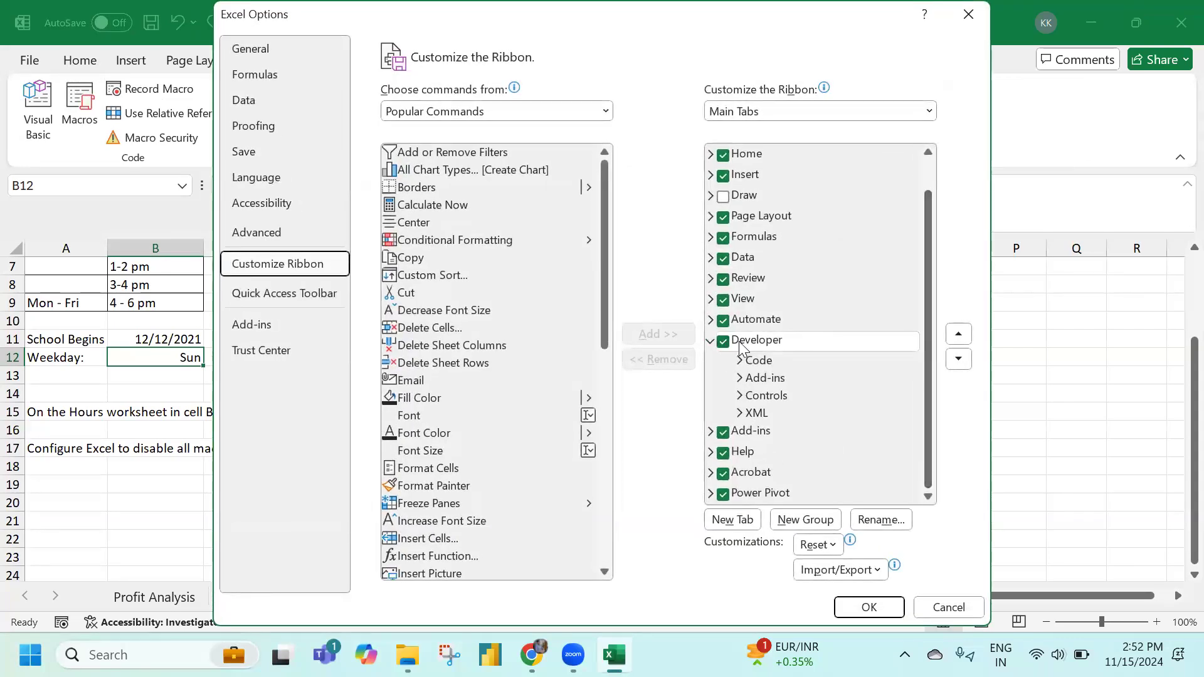
pyautogui.click(723, 341)
pyautogui.click(869, 606)
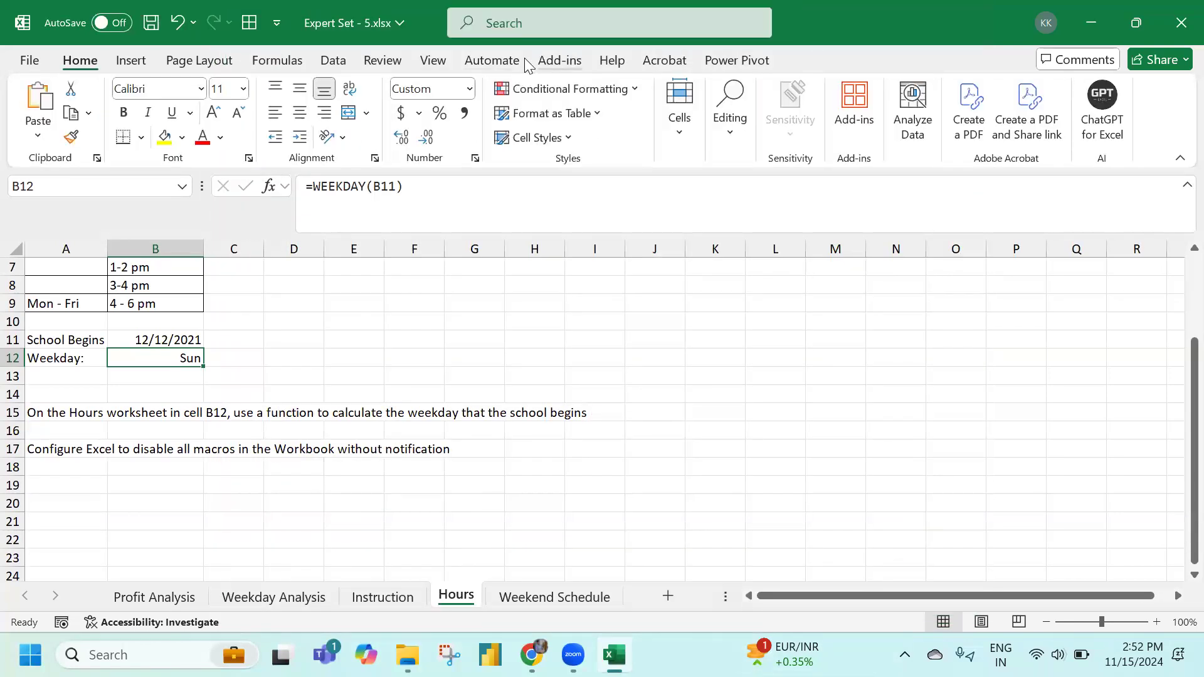
pyautogui.rightClick(592, 63)
pyautogui.click(634, 84)
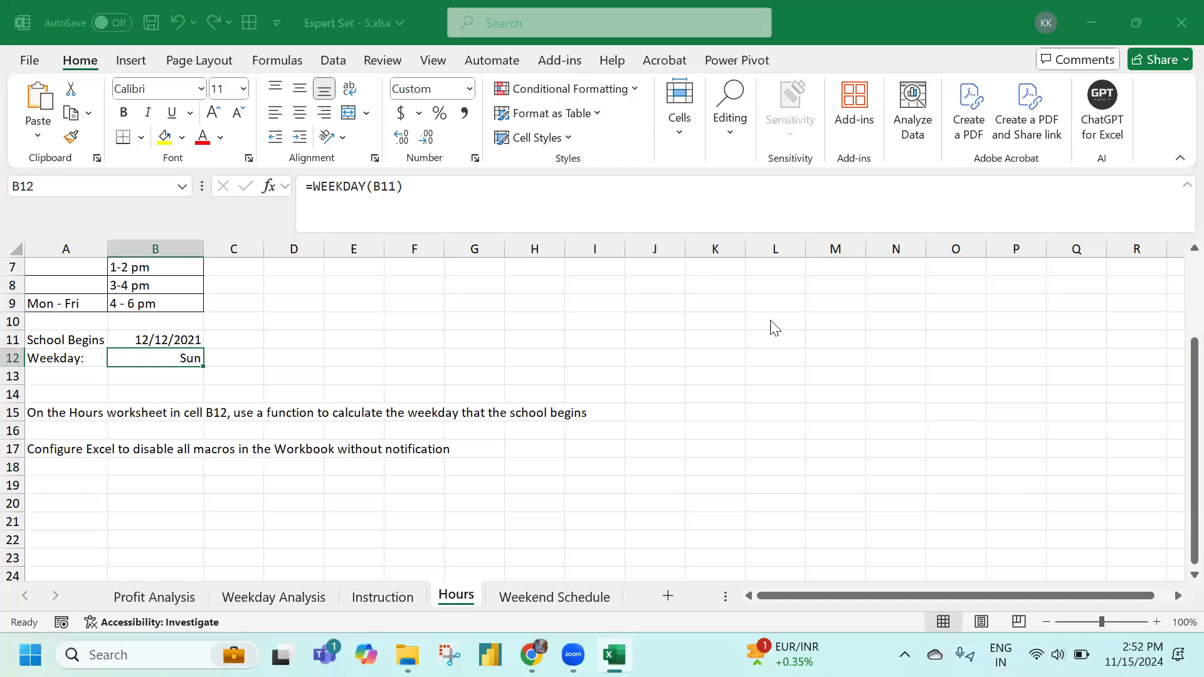
pyautogui.scroll(-2, 744, 450)
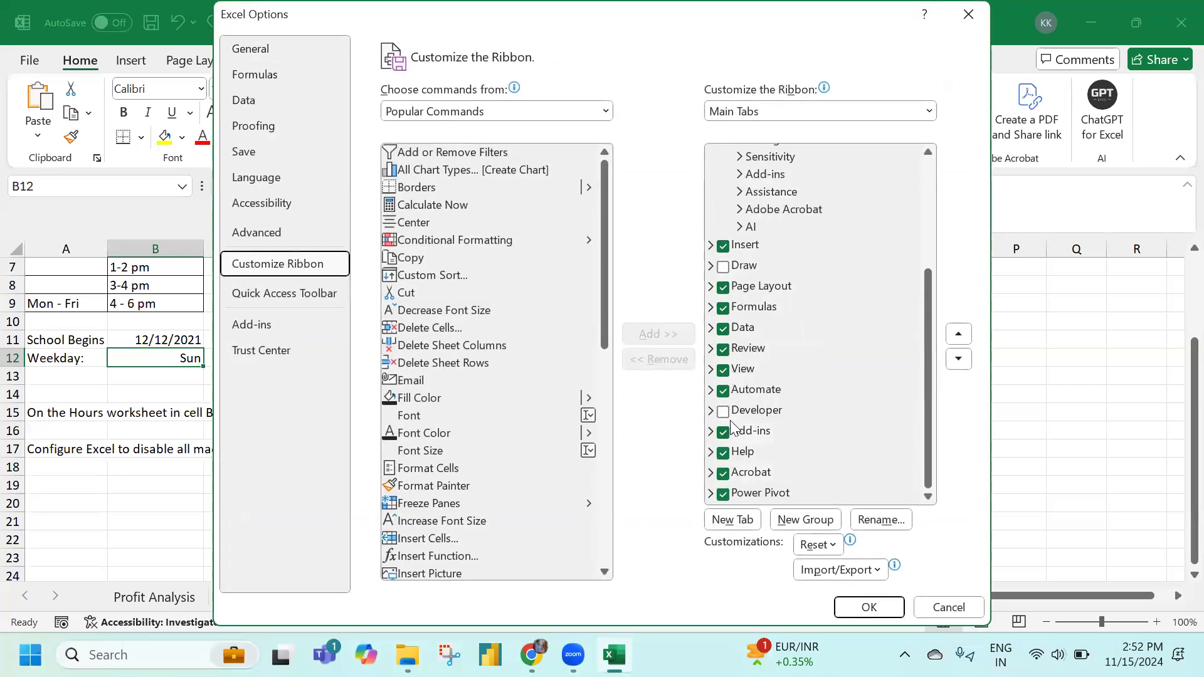
pyautogui.click(735, 411)
pyautogui.click(893, 611)
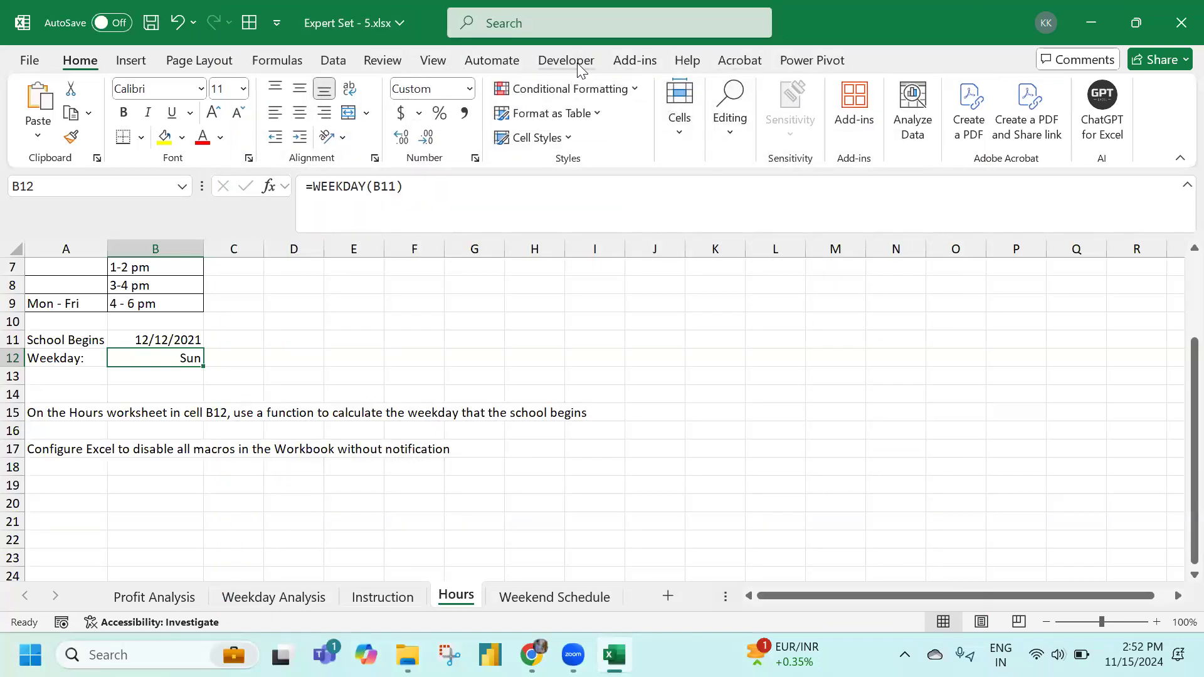
# Set Macro Security to Disable VBA macros without notification
pyautogui.click(578, 63)
pyautogui.click(154, 137)
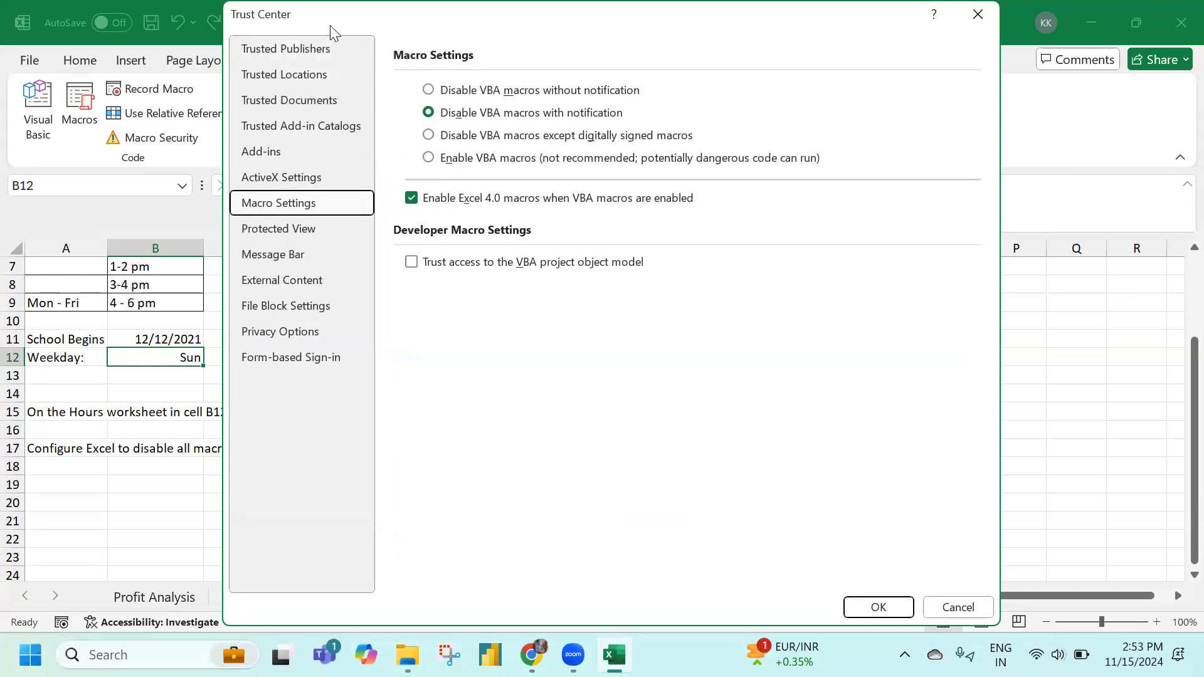
pyautogui.moveTo(330, 26); pyautogui.dragTo(653, 436)
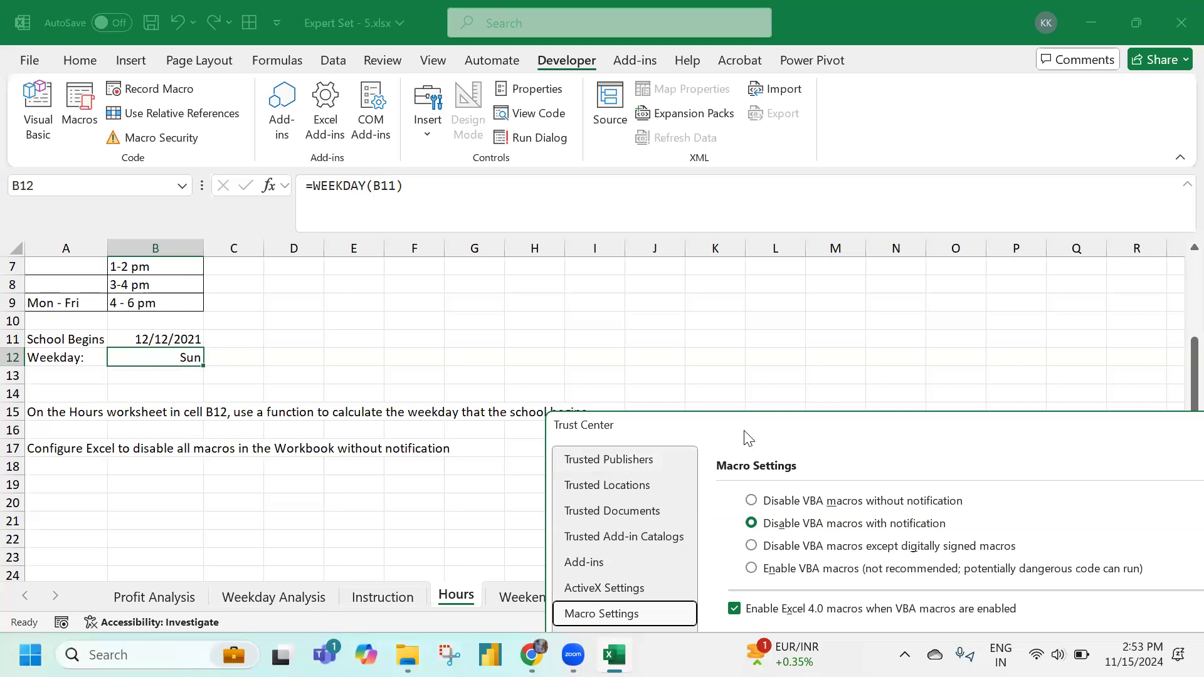
pyautogui.moveTo(748, 437); pyautogui.dragTo(523, 62)
pyautogui.click(543, 130)
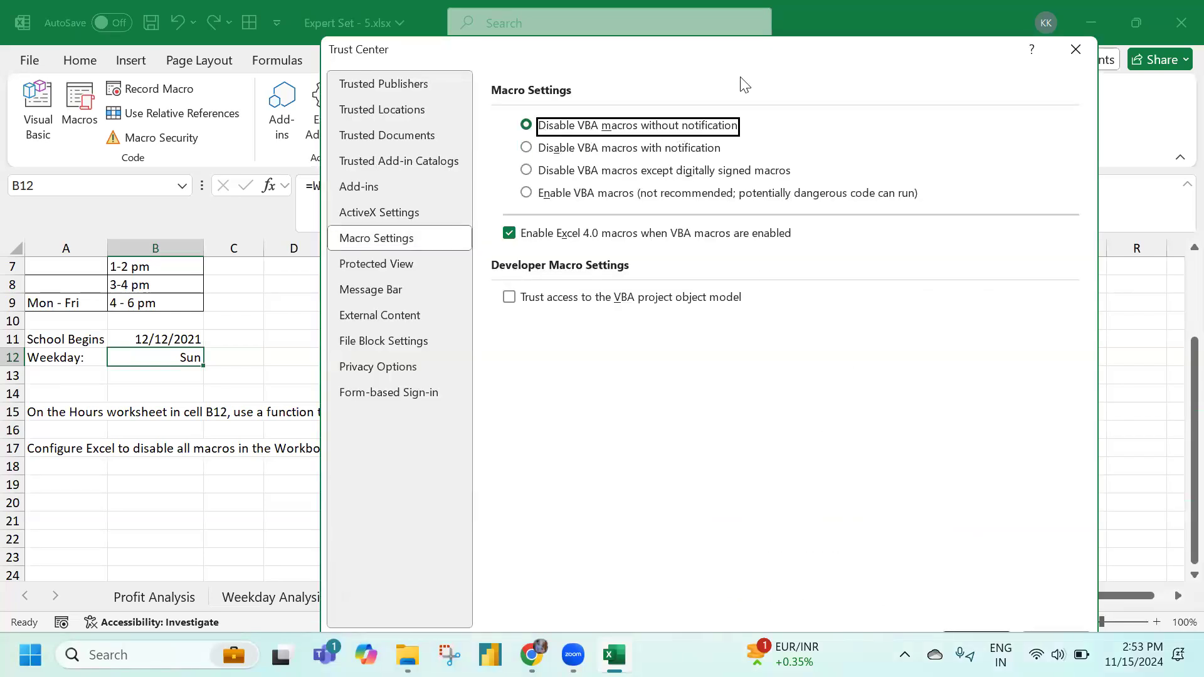
pyautogui.moveTo(780, 52); pyautogui.dragTo(779, 18)
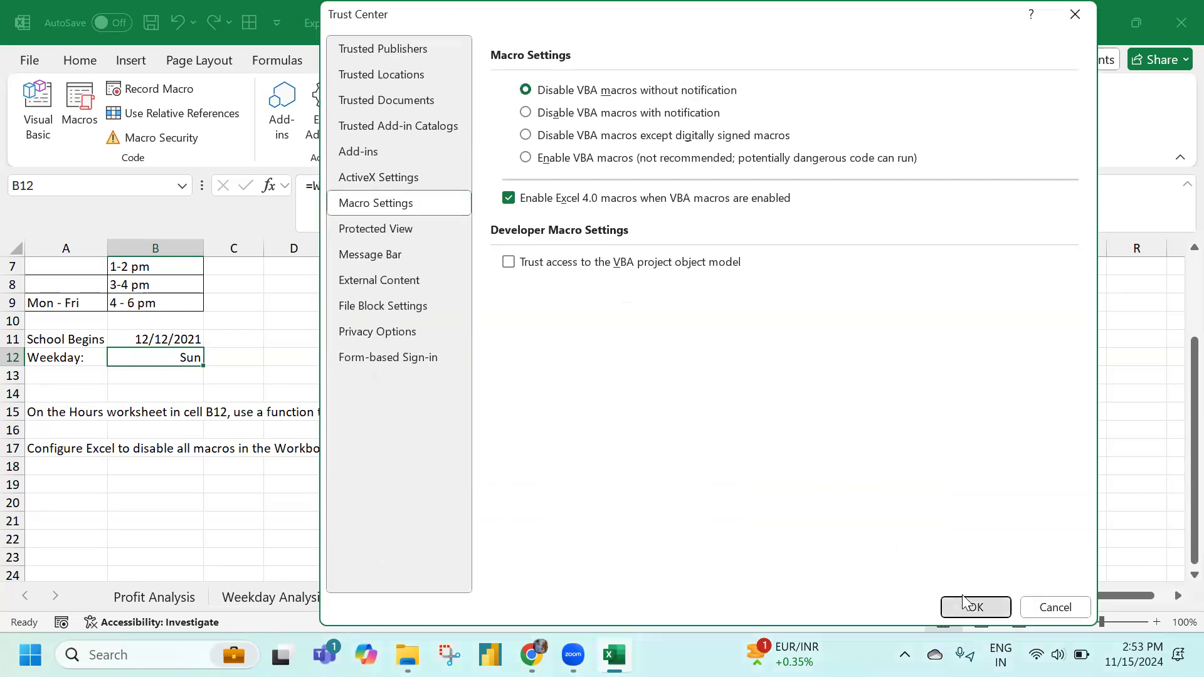
pyautogui.click(966, 604)
# Open the Weekend Schedule sheet and read the question in cell K2
pyautogui.click(438, 323)
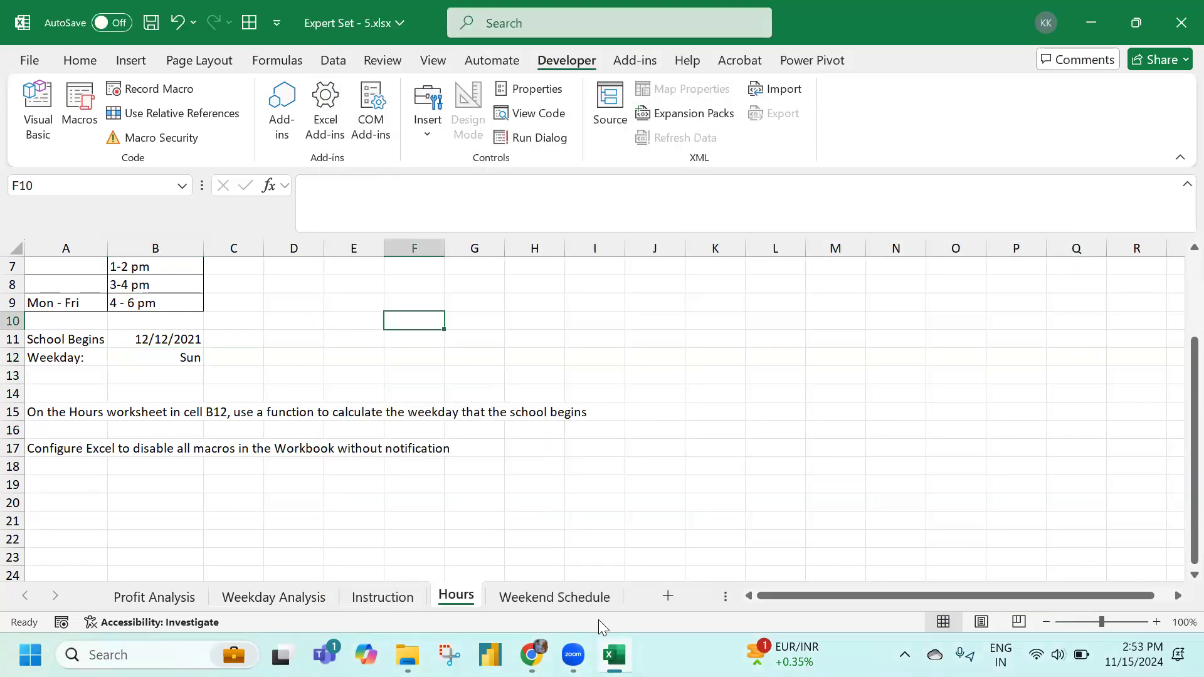
pyautogui.click(564, 596)
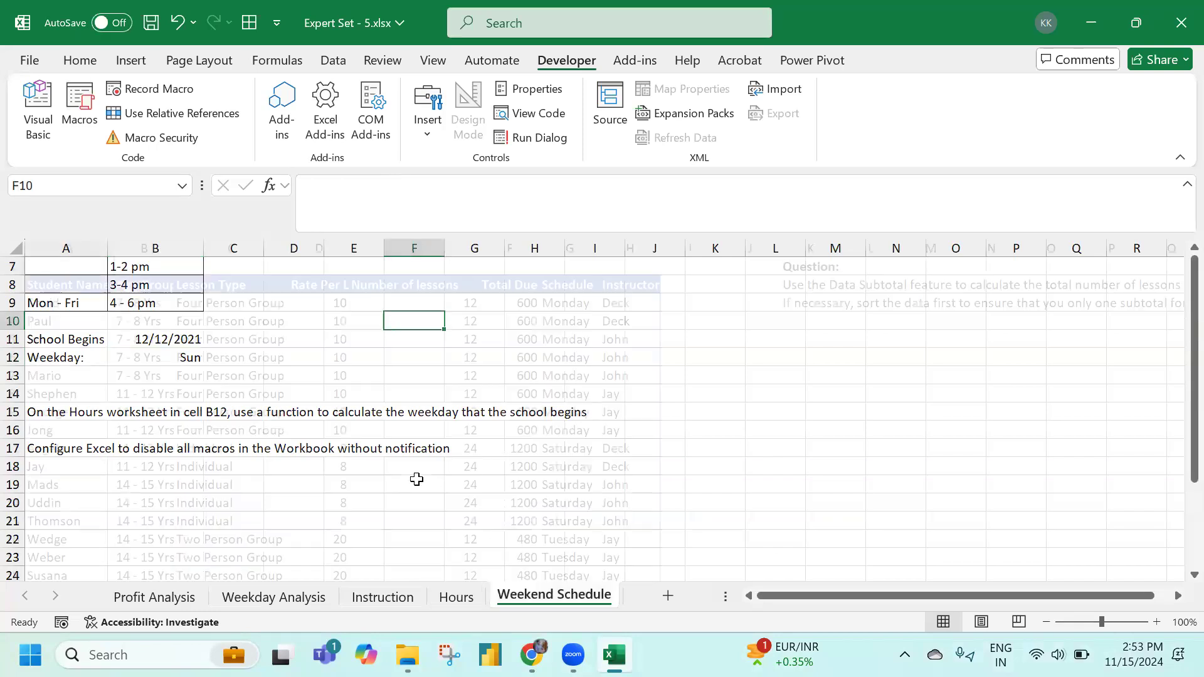
pyautogui.click(796, 286)
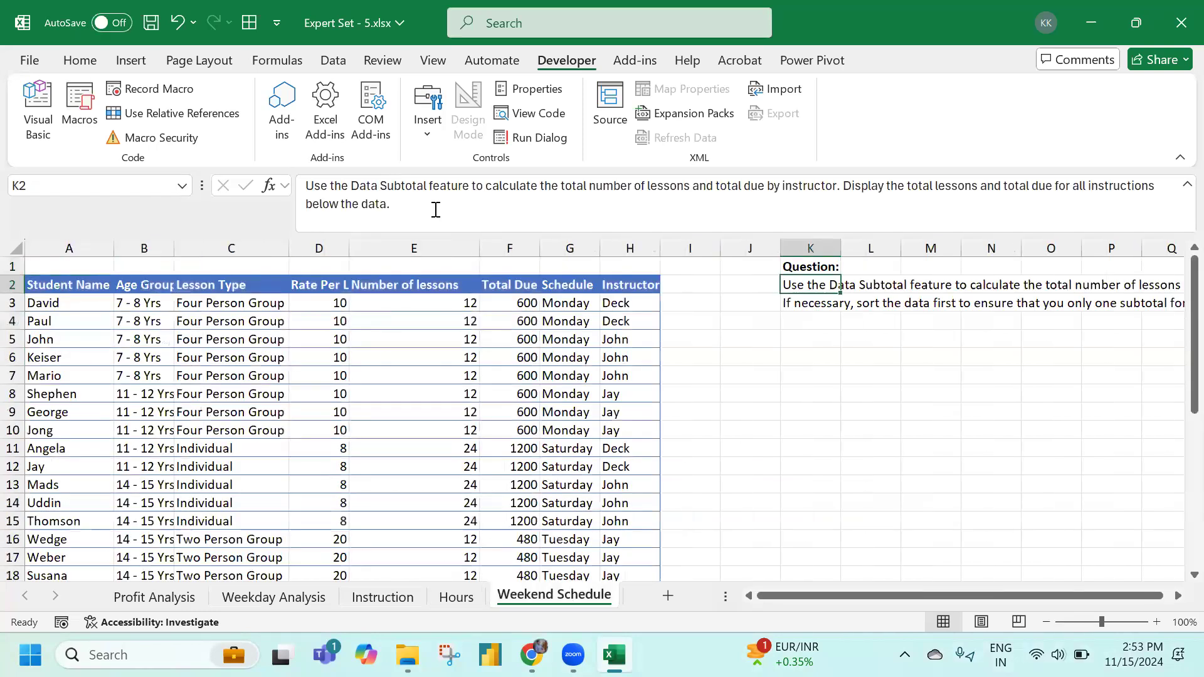
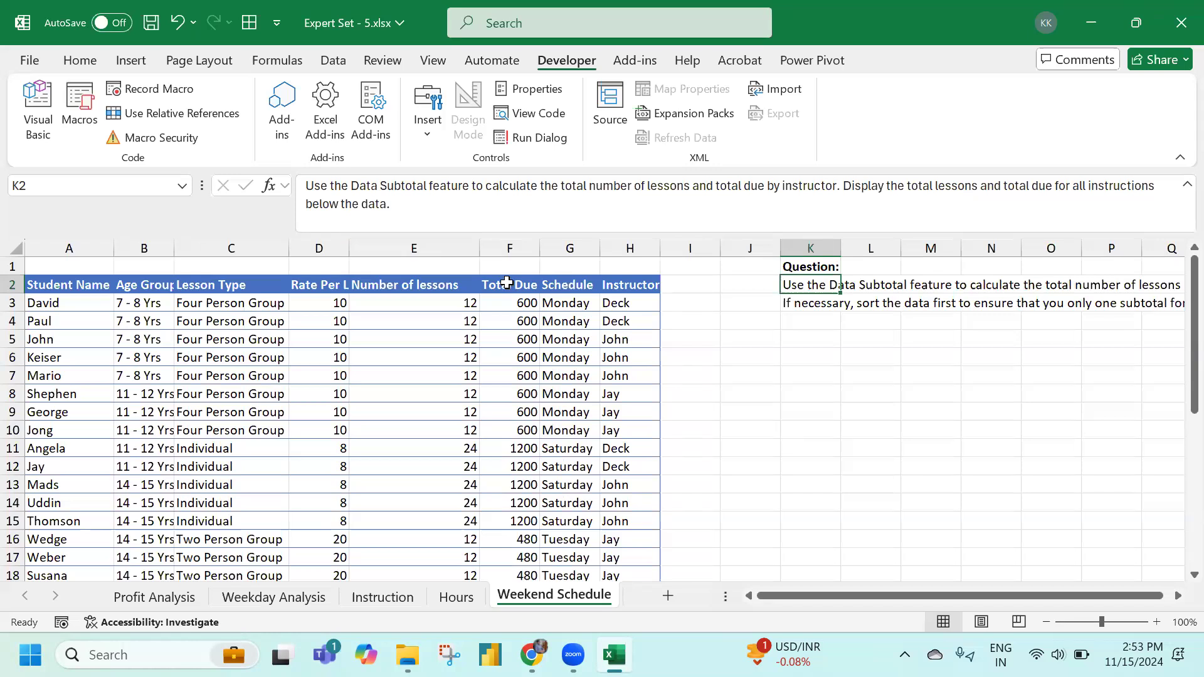
# Read the sorting hint and subtotal question in K2:K3, then widen column H slightly
pyautogui.click(806, 317)
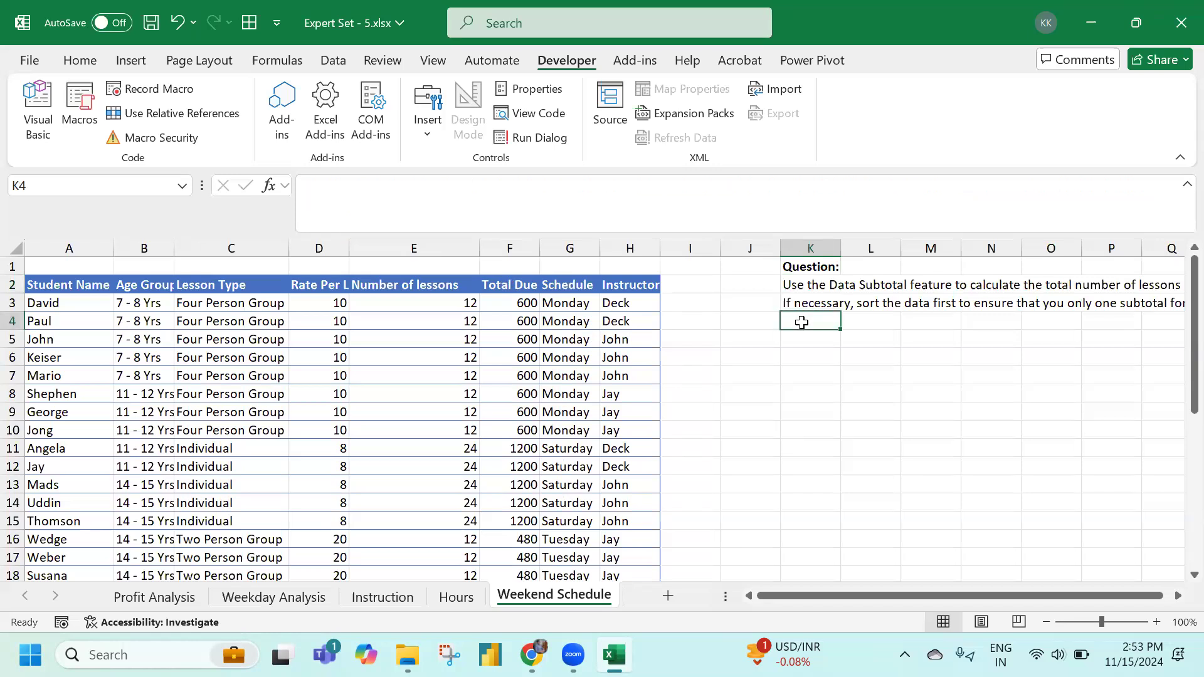
pyautogui.click(804, 304)
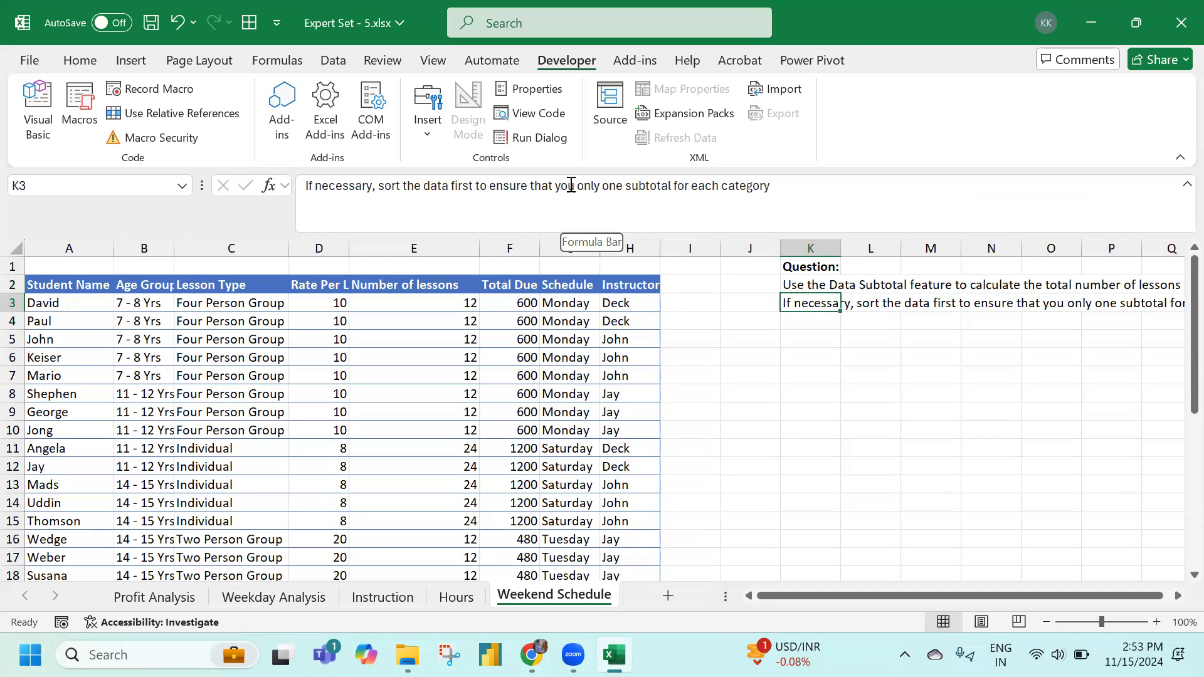
pyautogui.click(791, 283)
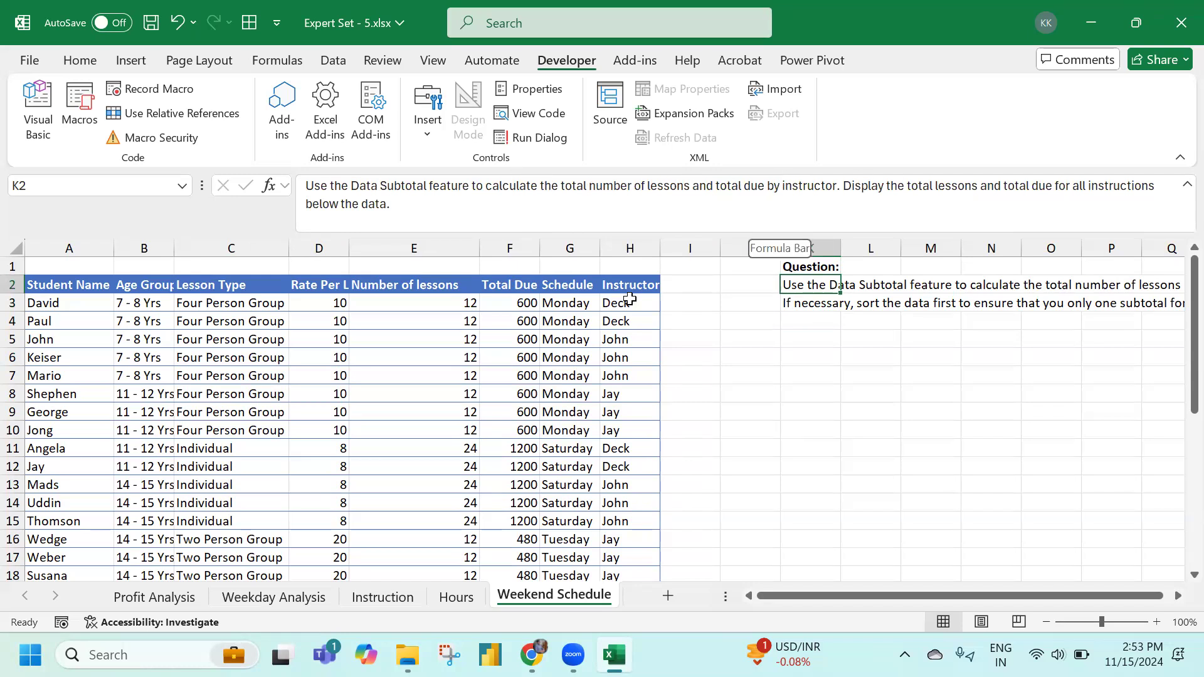
pyautogui.moveTo(660, 246); pyautogui.dragTo(663, 246)
# Check the instructor names in column H, select header H2, and bring up the Data tab
pyautogui.click(649, 310)
pyautogui.click(629, 325)
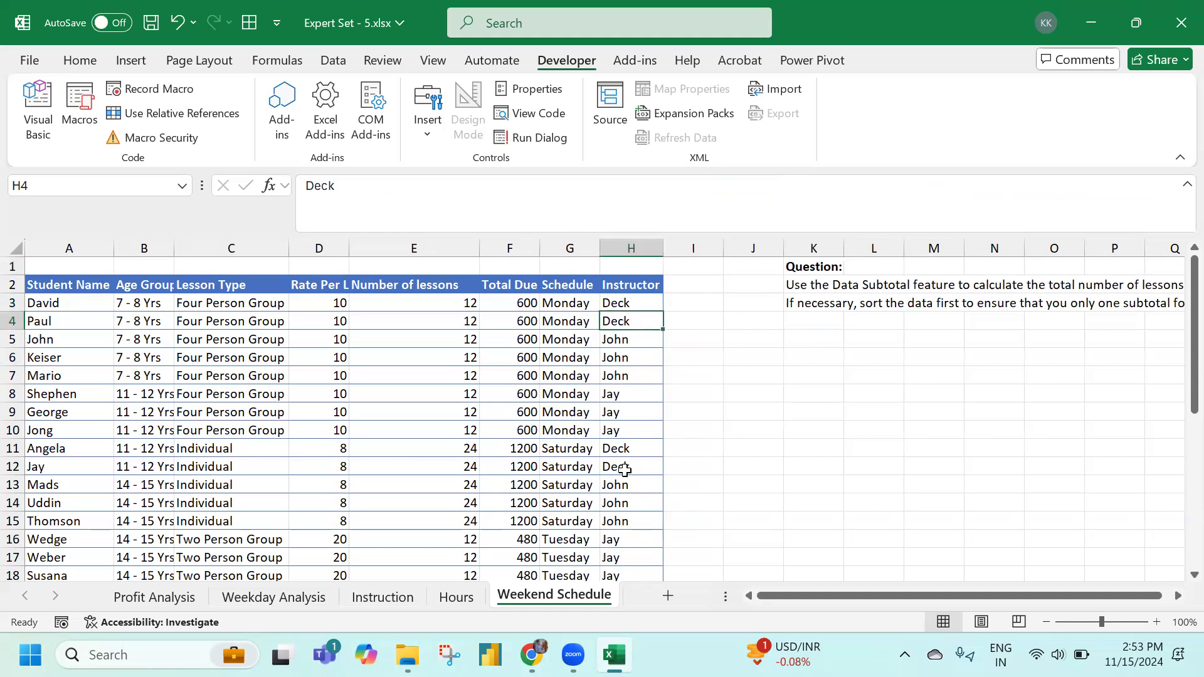
pyautogui.click(624, 449)
pyautogui.click(618, 470)
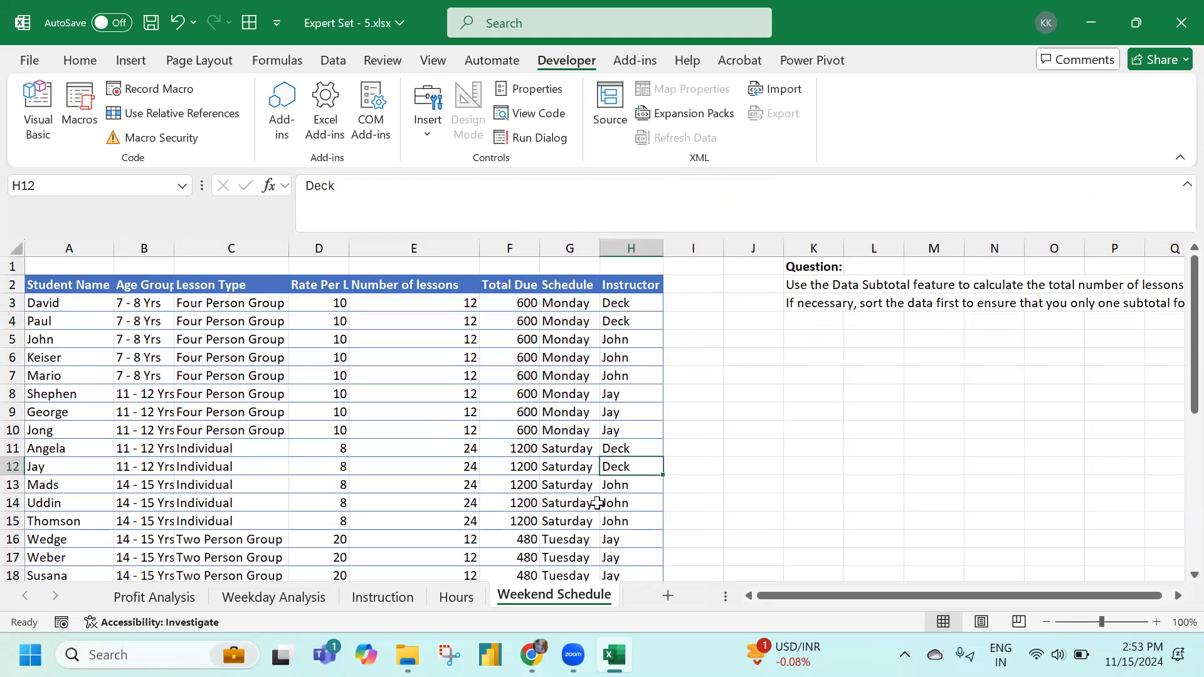
pyautogui.click(649, 286)
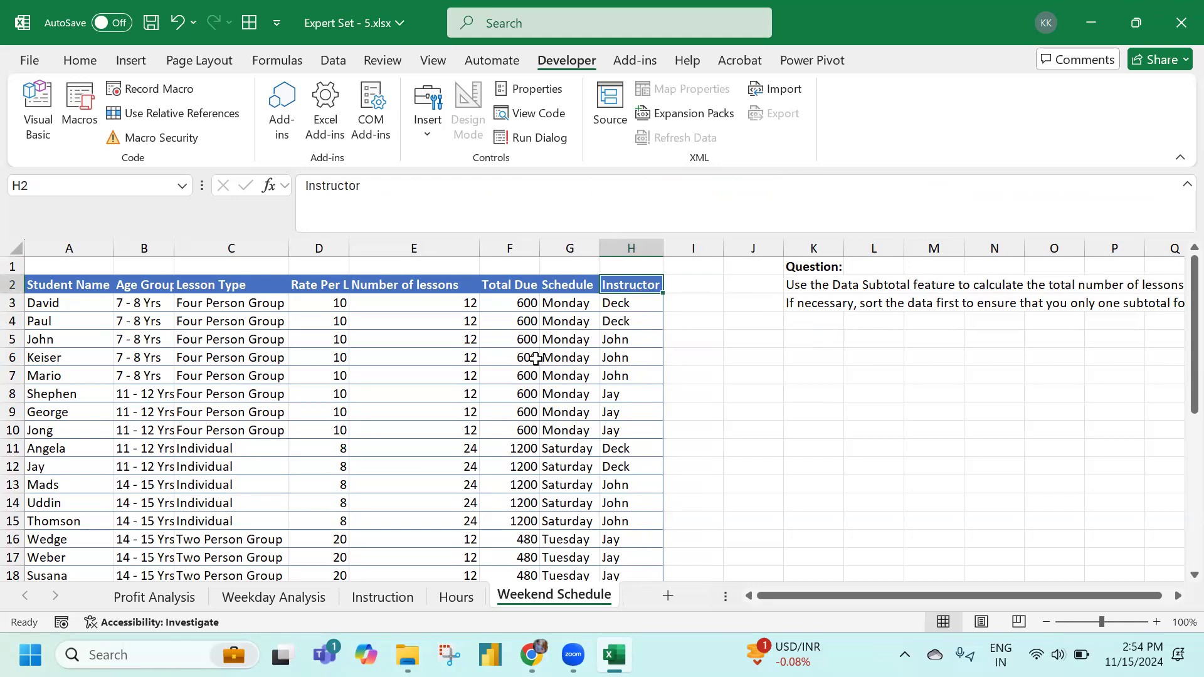
pyautogui.press('alt')
pyautogui.press('a')
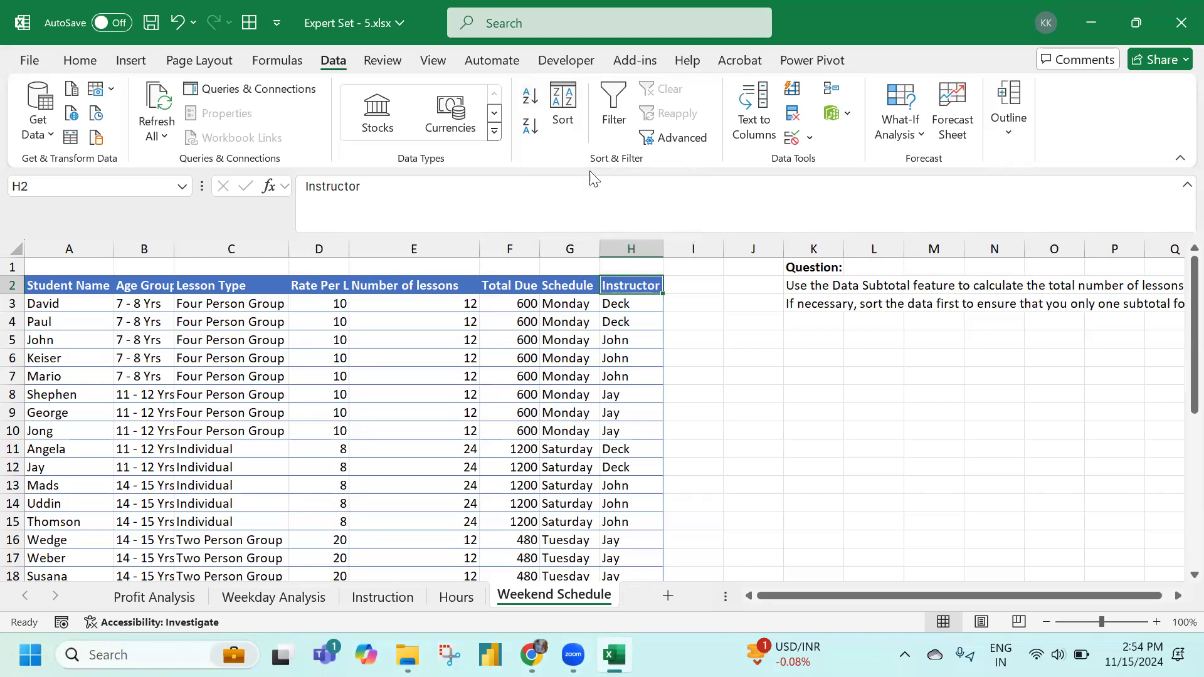
# Sort the lesson table by Instructor A to Z, grouping Deck, Jay and John rows
pyautogui.click(562, 112)
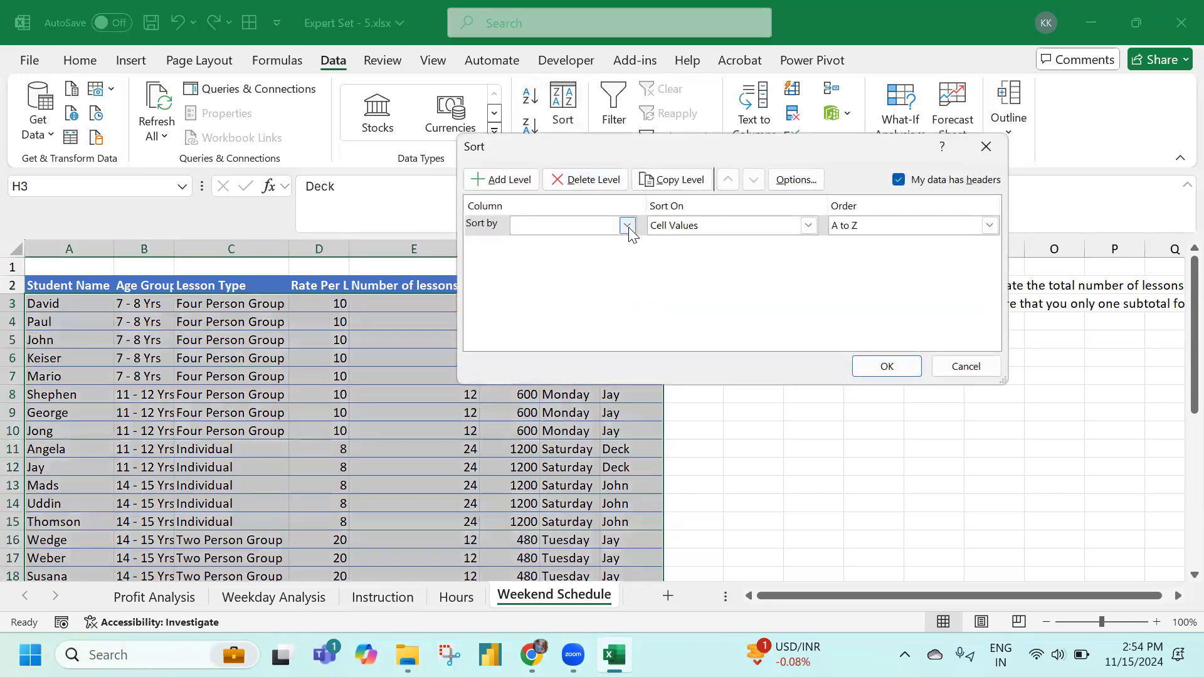
pyautogui.click(627, 226)
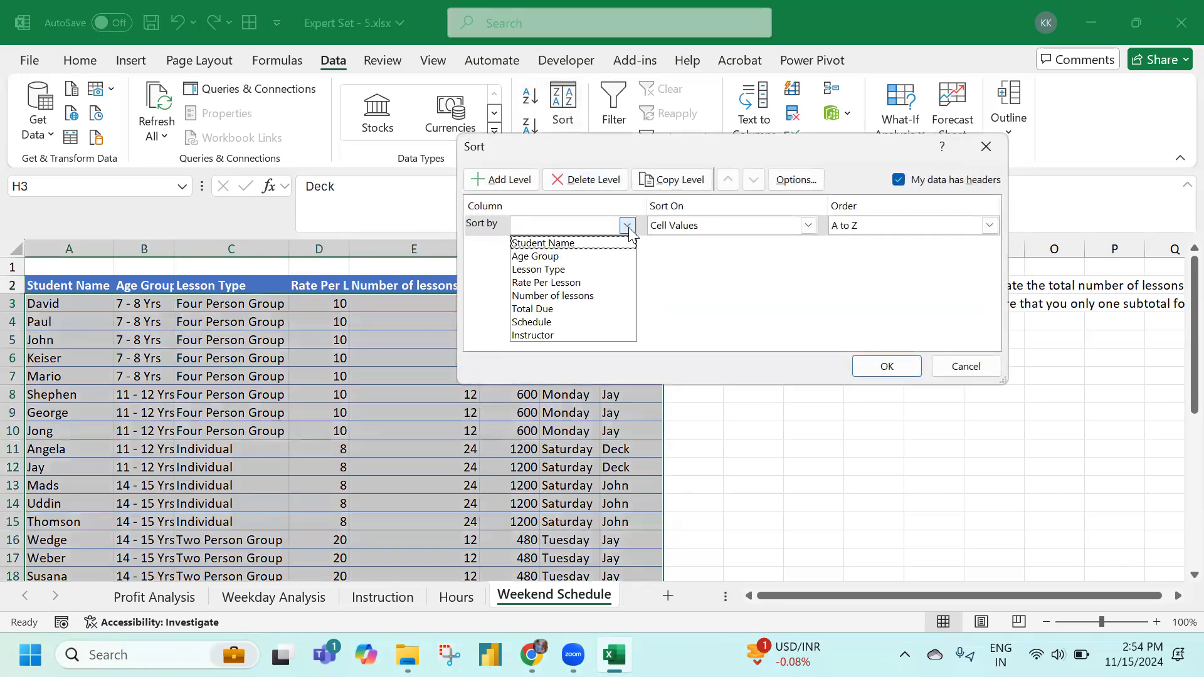
pyautogui.click(593, 335)
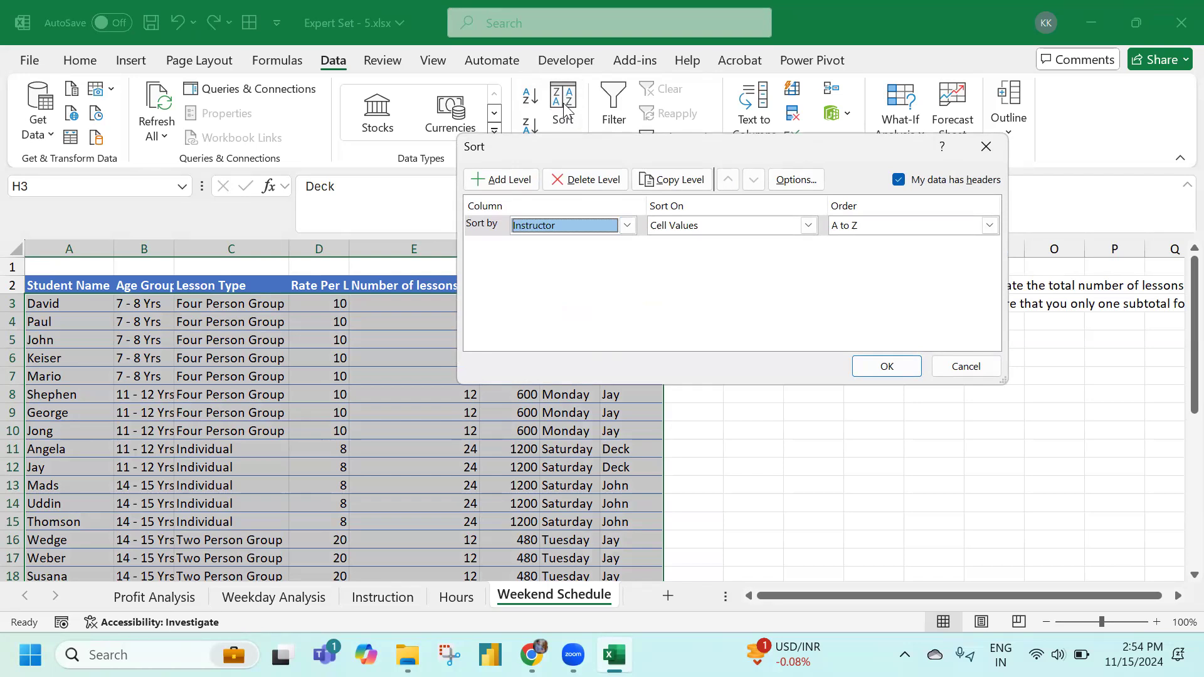
pyautogui.click(903, 368)
pyautogui.moveTo(621, 362); pyautogui.dragTo(617, 436)
pyautogui.scroll(-3, 617, 448)
pyautogui.scroll(-3, 617, 447)
pyautogui.scroll(6, 617, 447)
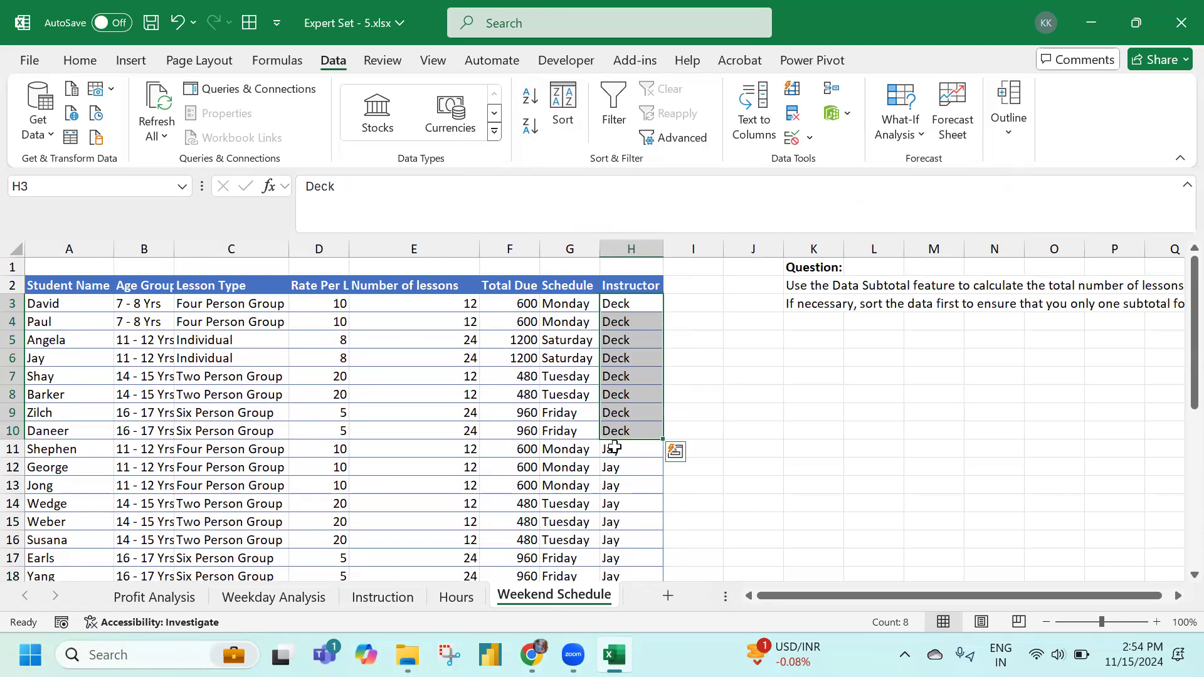
# Reread the question, then open the Subtotal dialog from inside the table and cancel it
pyautogui.click(547, 348)
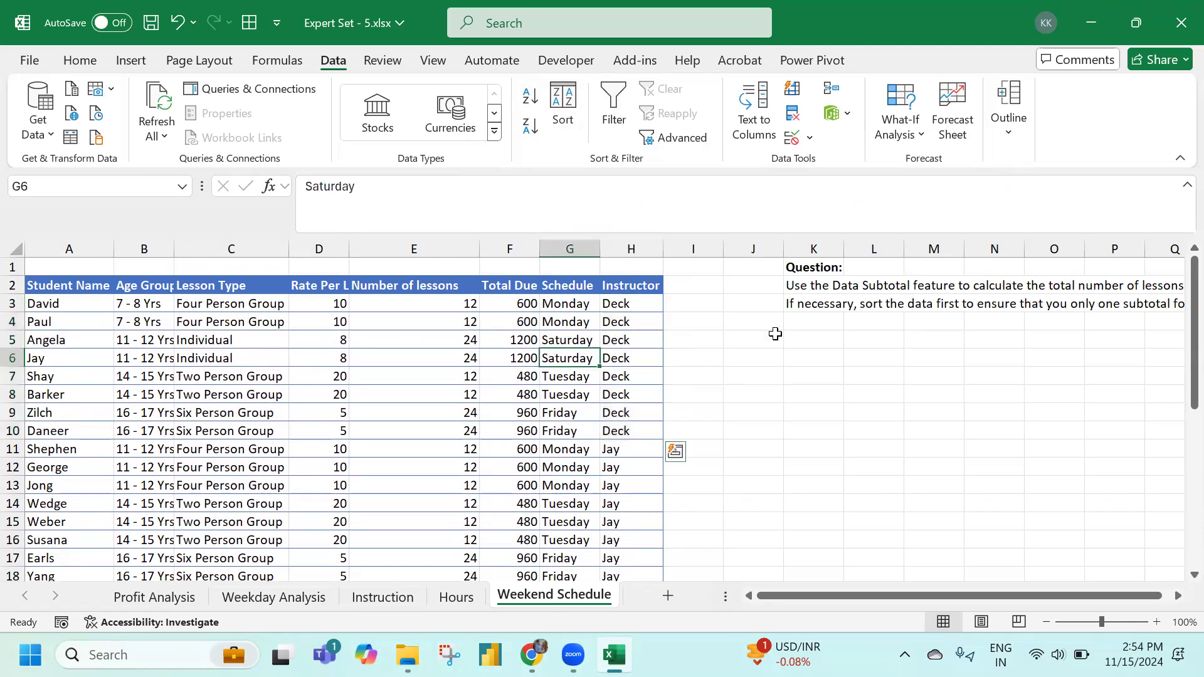
pyautogui.click(792, 292)
pyautogui.click(482, 395)
pyautogui.scroll(-3, 476, 414)
pyautogui.scroll(3, 476, 414)
pyautogui.click(254, 448)
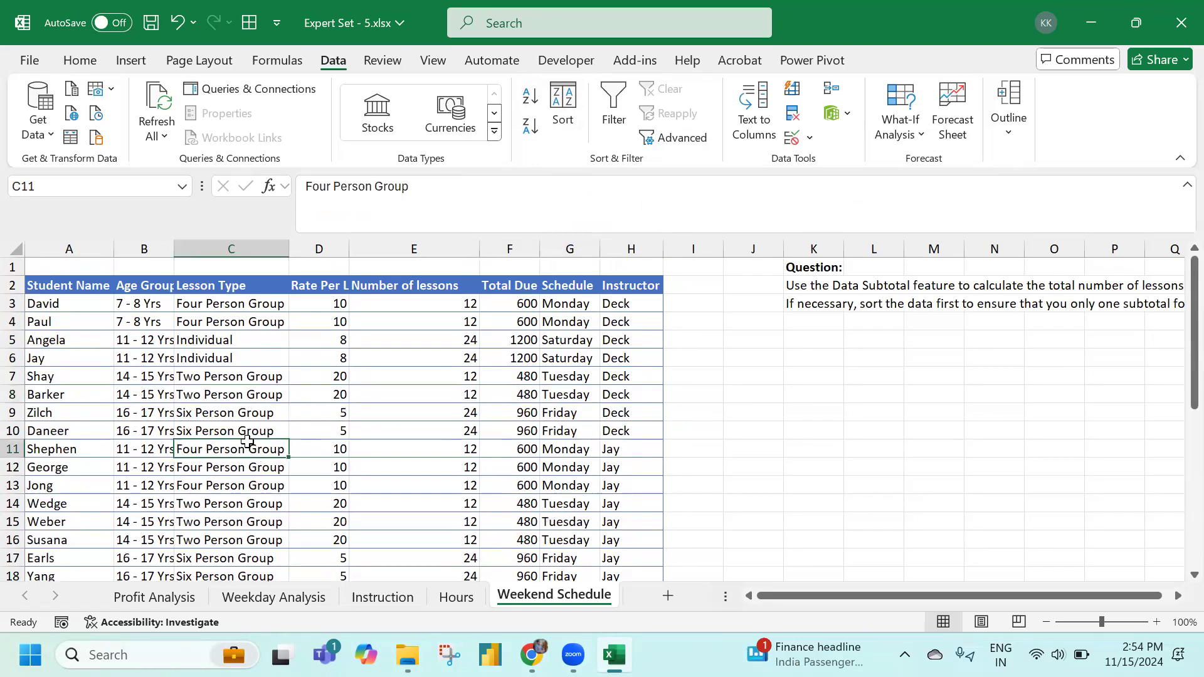
pyautogui.click(426, 376)
pyautogui.click(1007, 122)
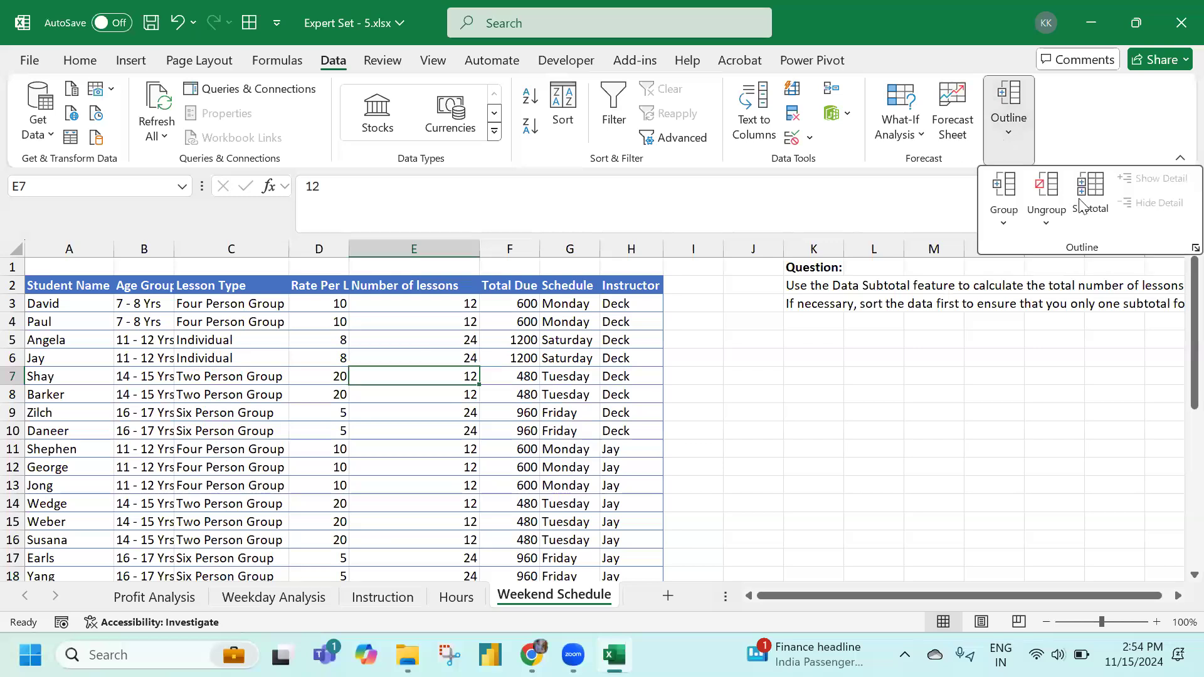
pyautogui.click(1091, 194)
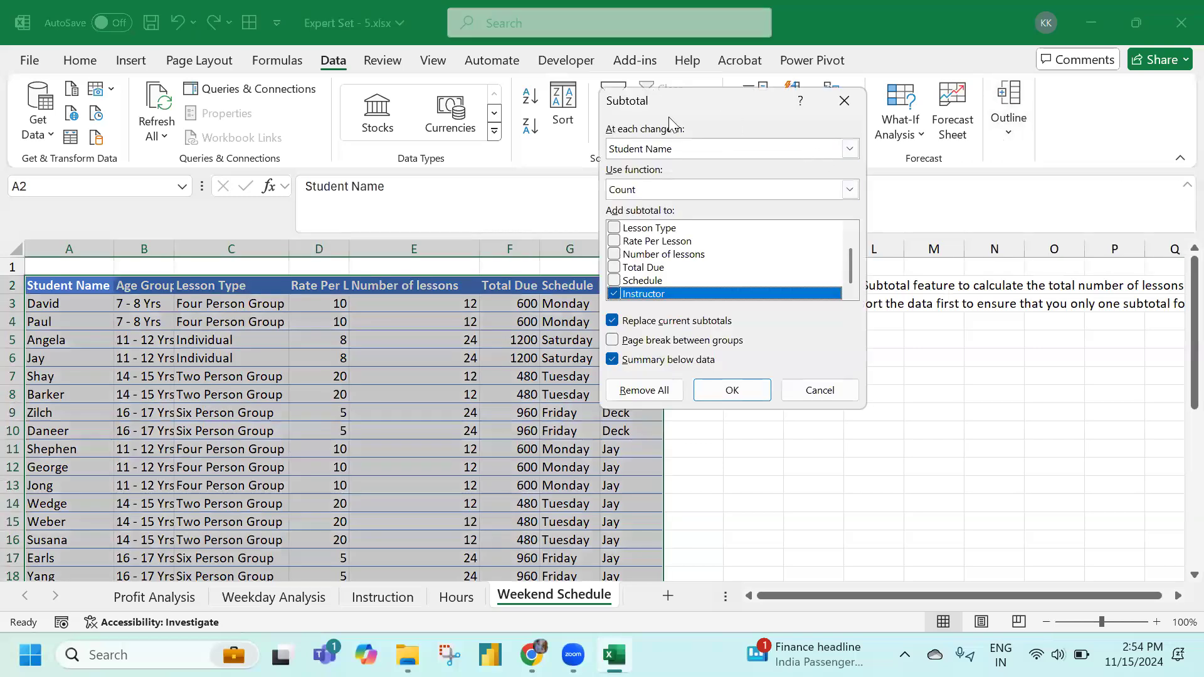
pyautogui.moveTo(668, 113); pyautogui.dragTo(470, 175)
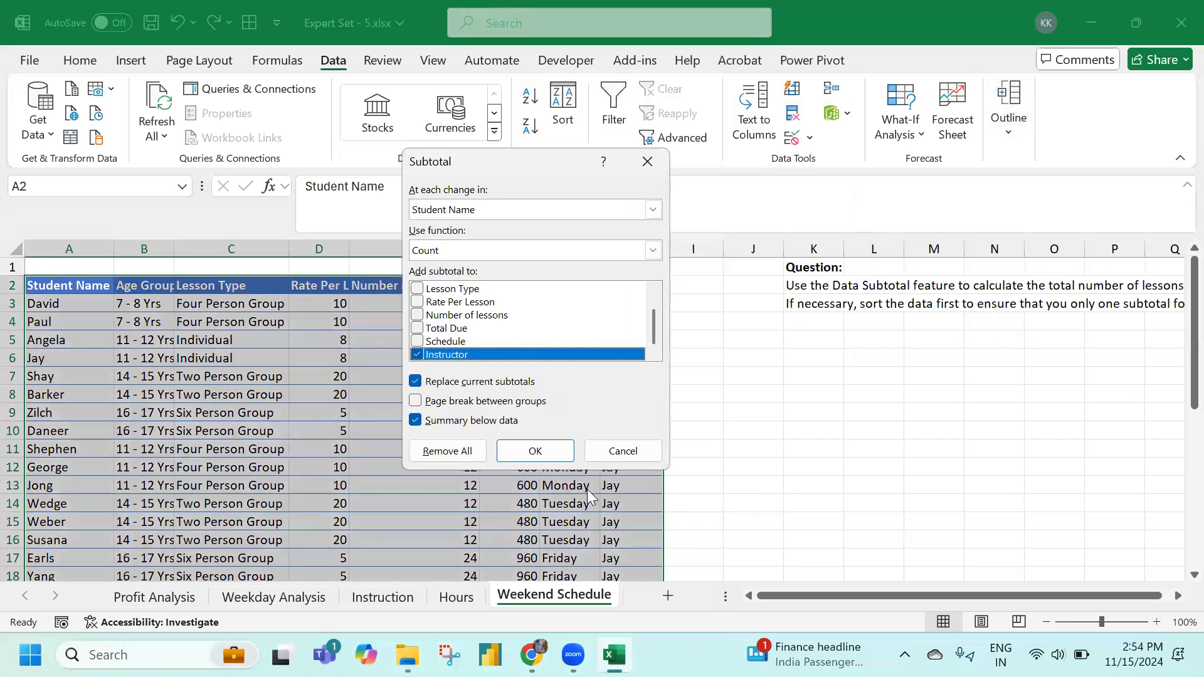
pyautogui.click(652, 210)
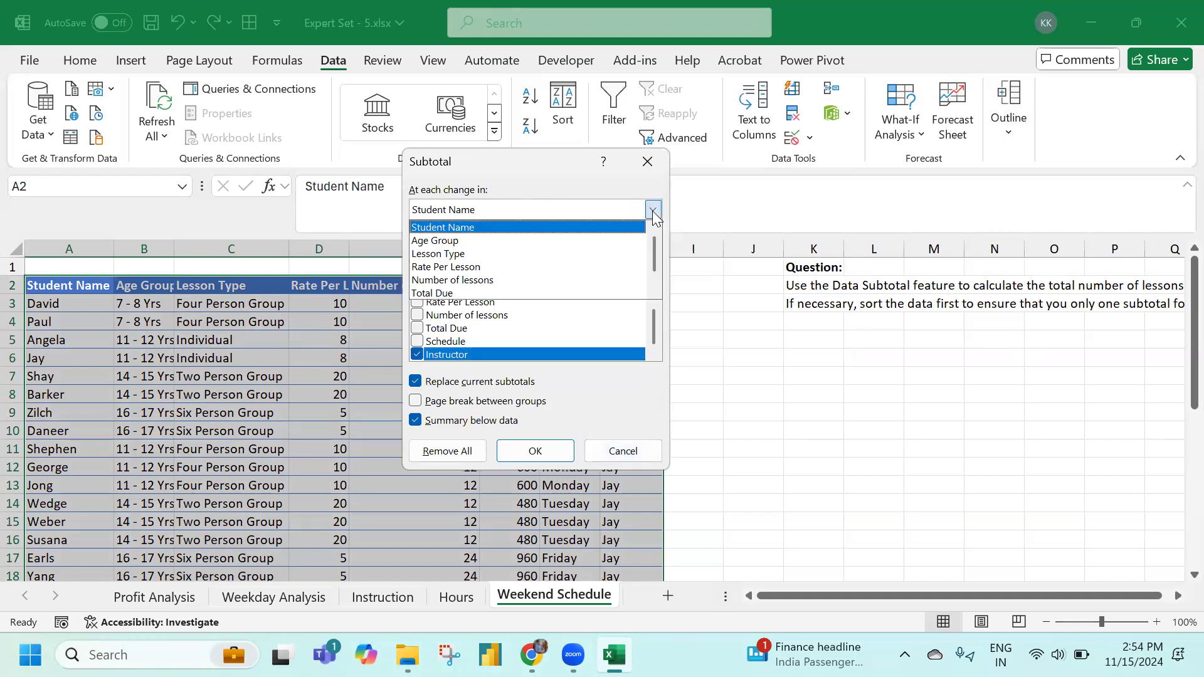
pyautogui.click(451, 227)
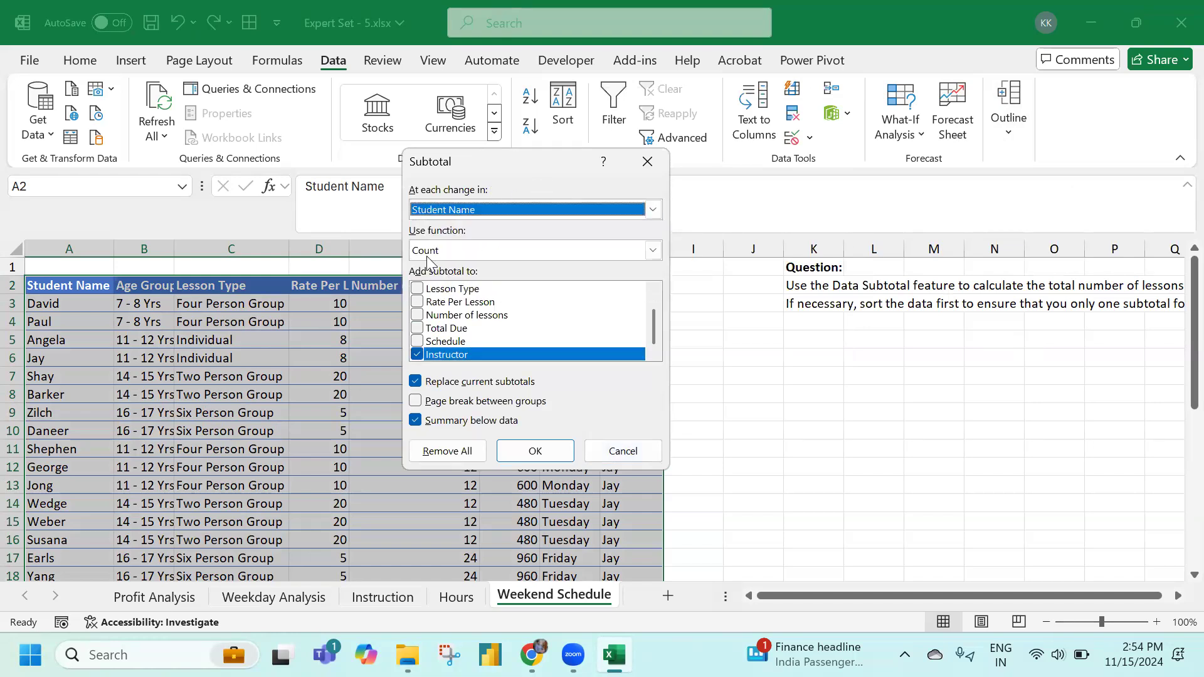
pyautogui.click(602, 451)
# Reread the question in K2 and reopen the Subtotal dialog from a table cell
pyautogui.click(414, 376)
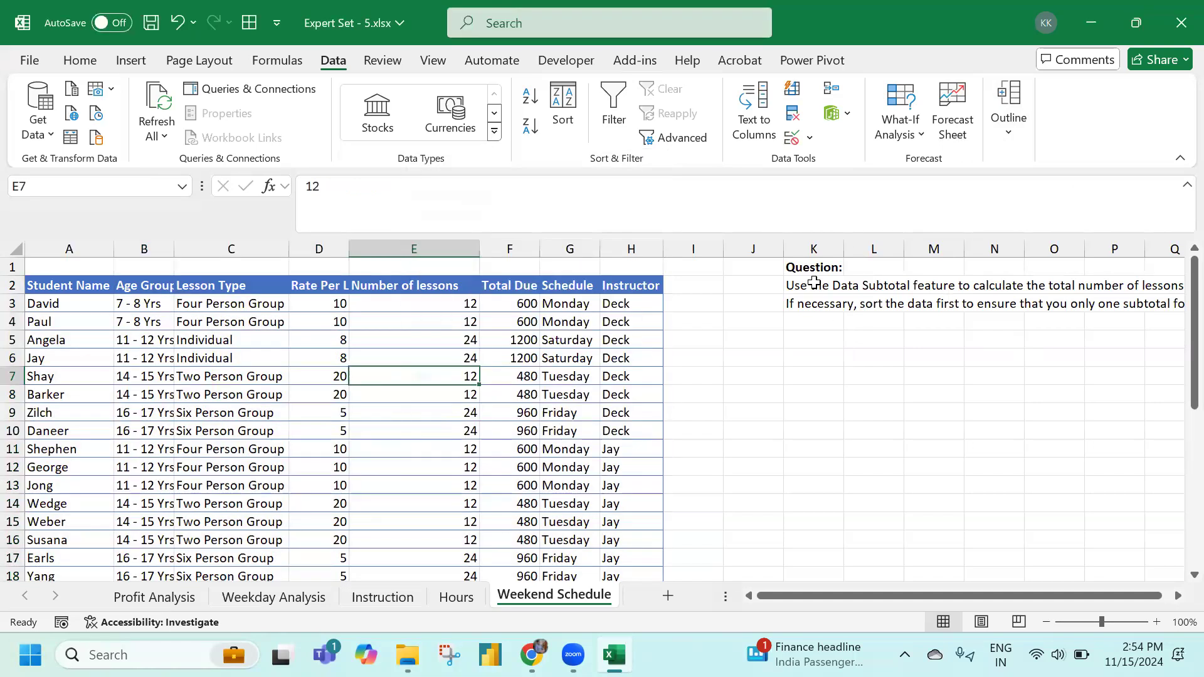
pyautogui.click(813, 285)
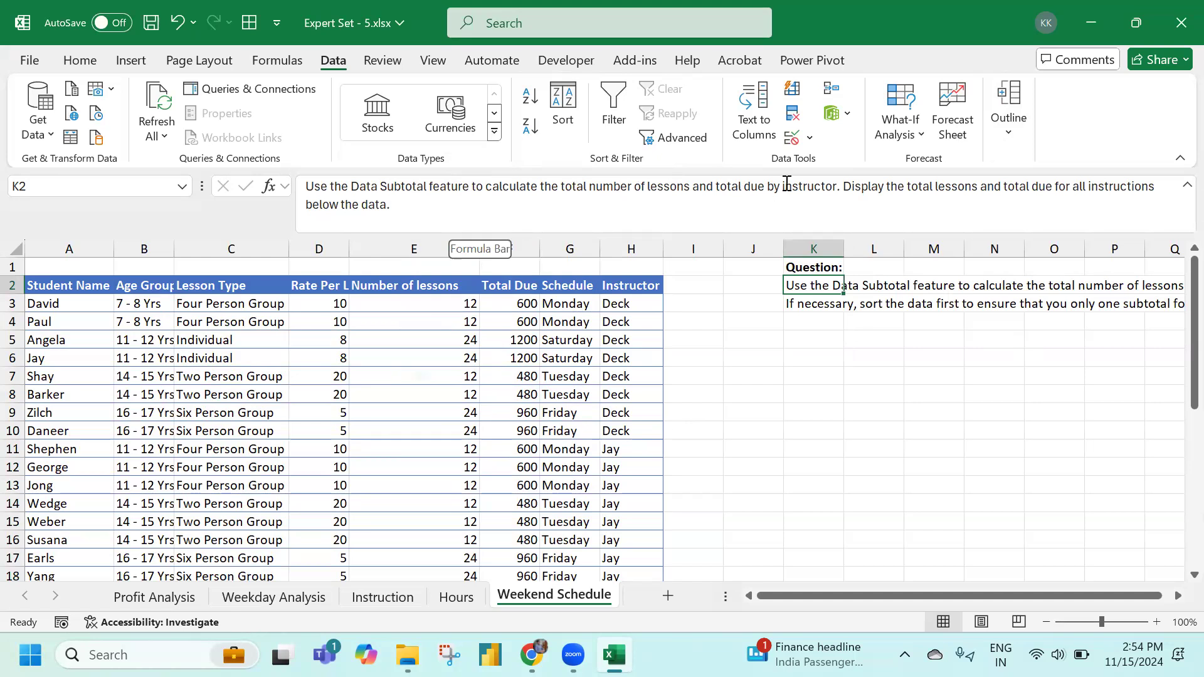
pyautogui.click(473, 336)
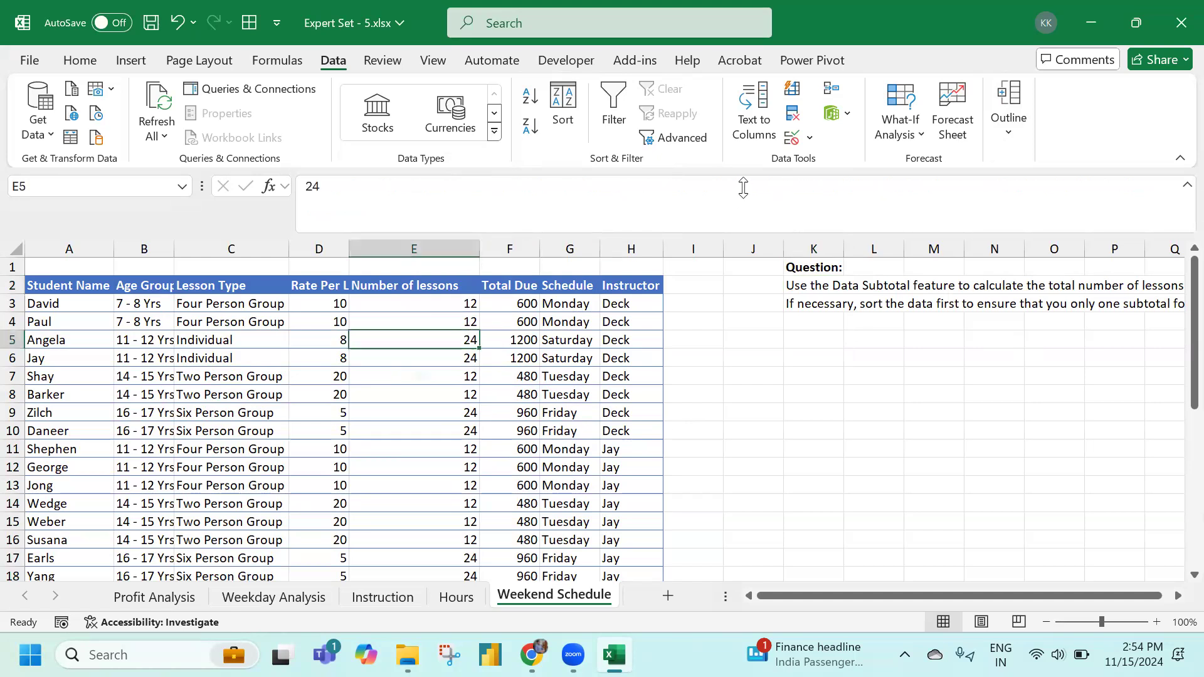
pyautogui.click(1006, 135)
pyautogui.click(1094, 212)
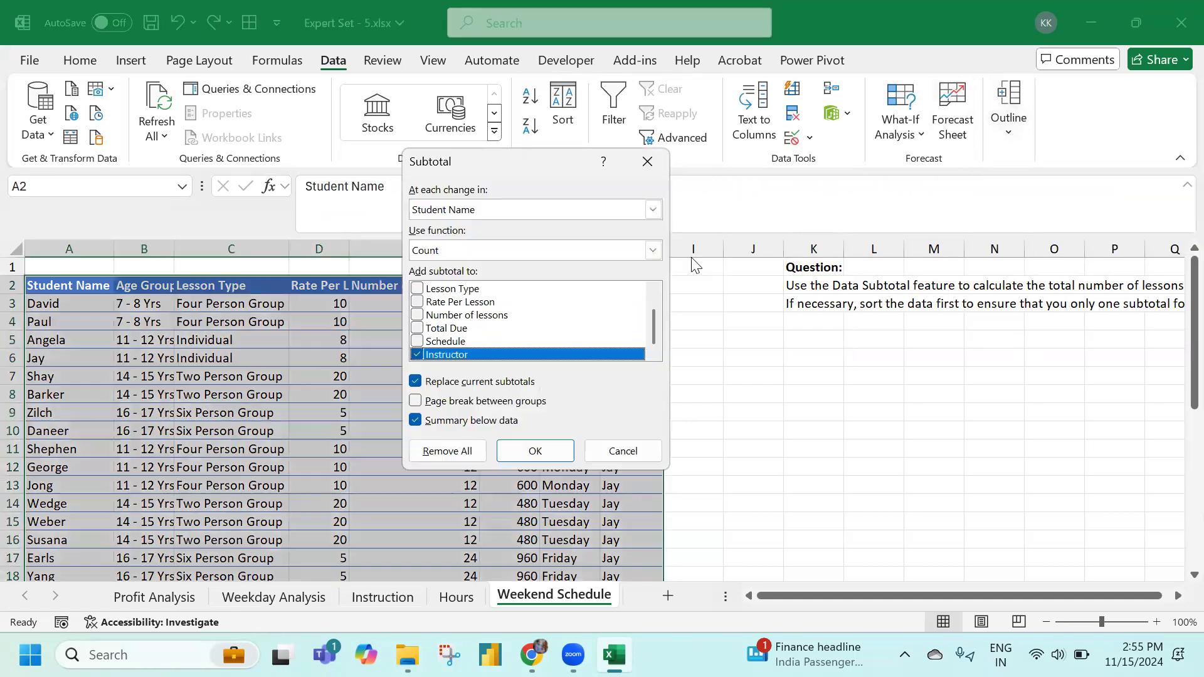
# Subtotal at each change in Instructor with Sum of Number of lessons and Total Due, giving Grand Total 552 and 24240
pyautogui.click(653, 209)
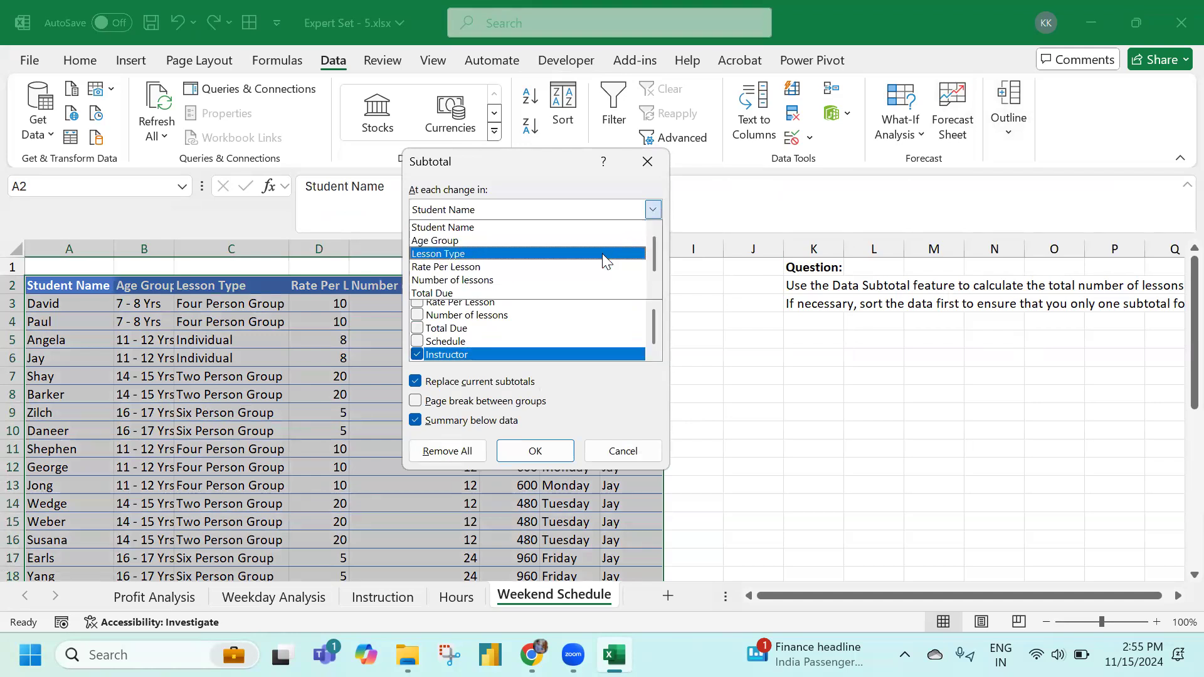
pyautogui.scroll(-2, 583, 260)
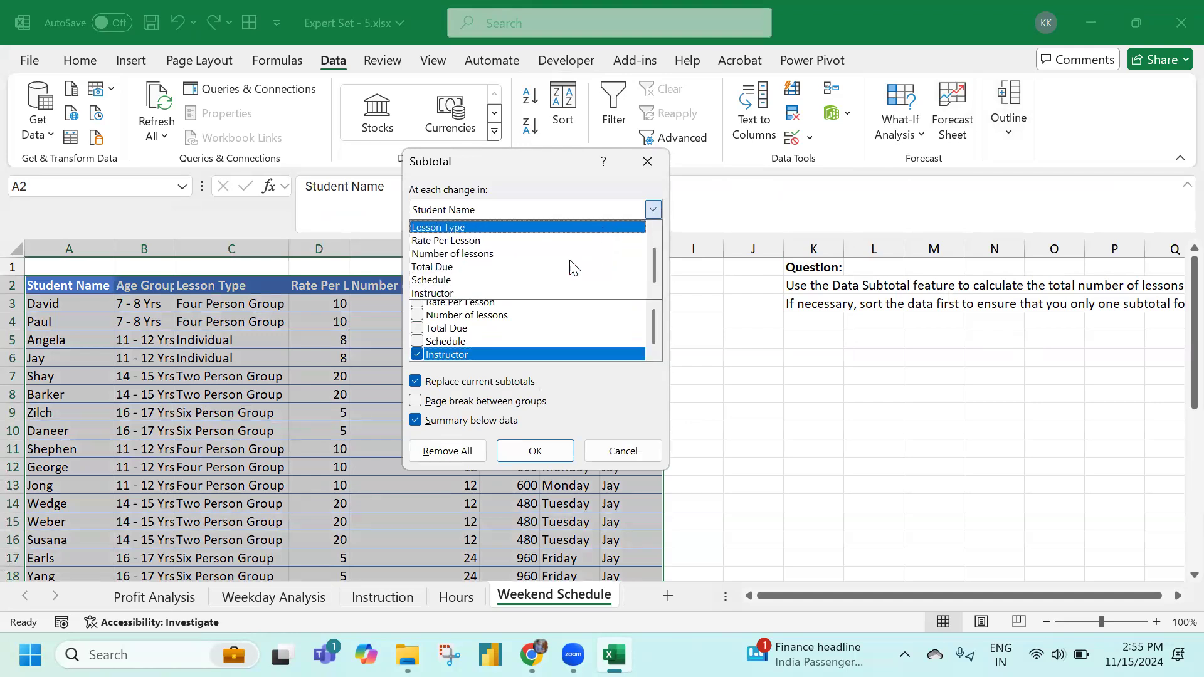
pyautogui.click(489, 293)
pyautogui.click(450, 249)
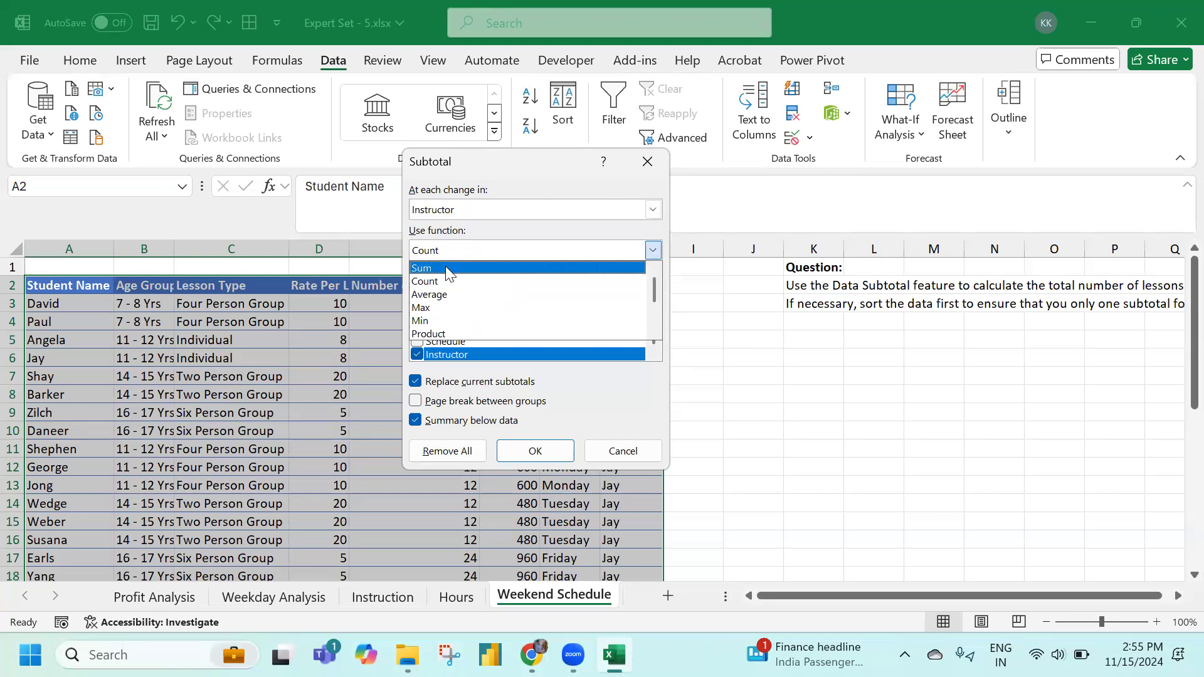
pyautogui.click(445, 267)
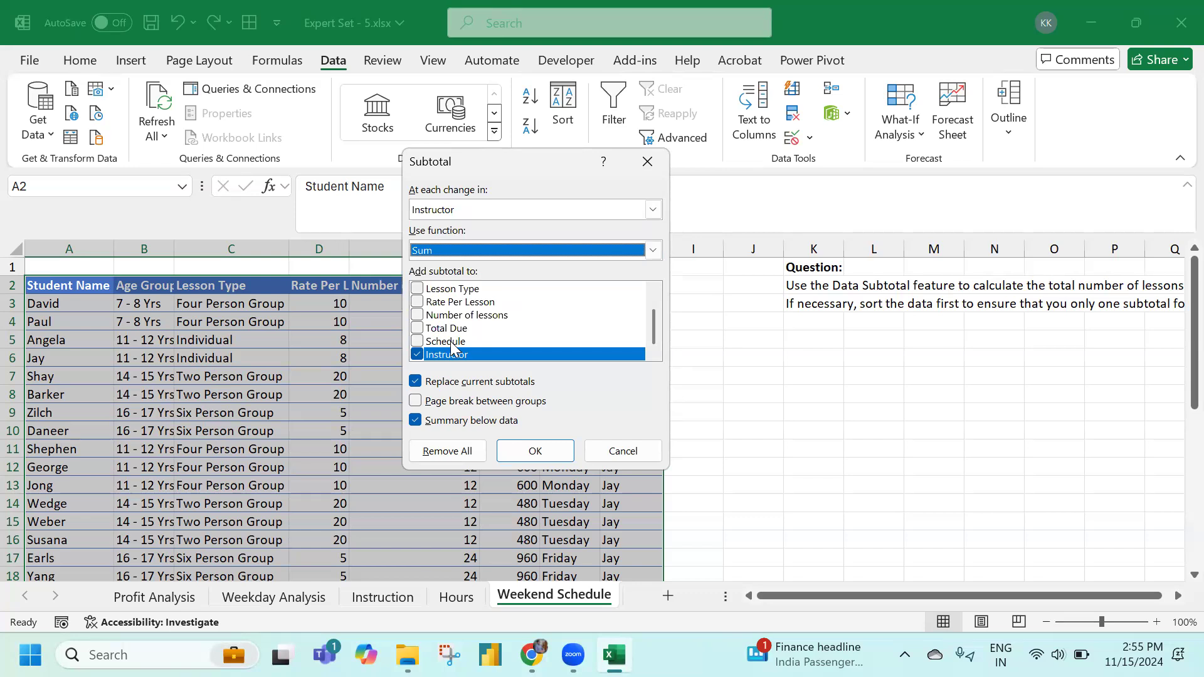
pyautogui.click(417, 354)
pyautogui.click(418, 315)
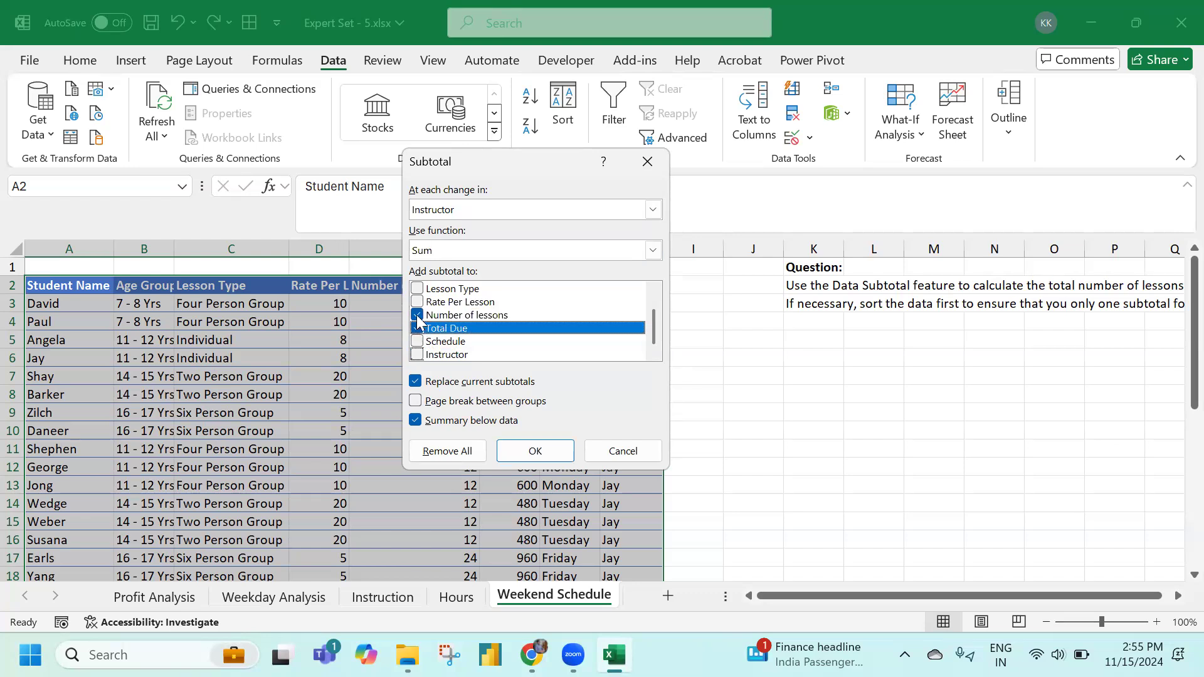
pyautogui.click(417, 328)
pyautogui.click(534, 450)
pyautogui.scroll(-3, 532, 439)
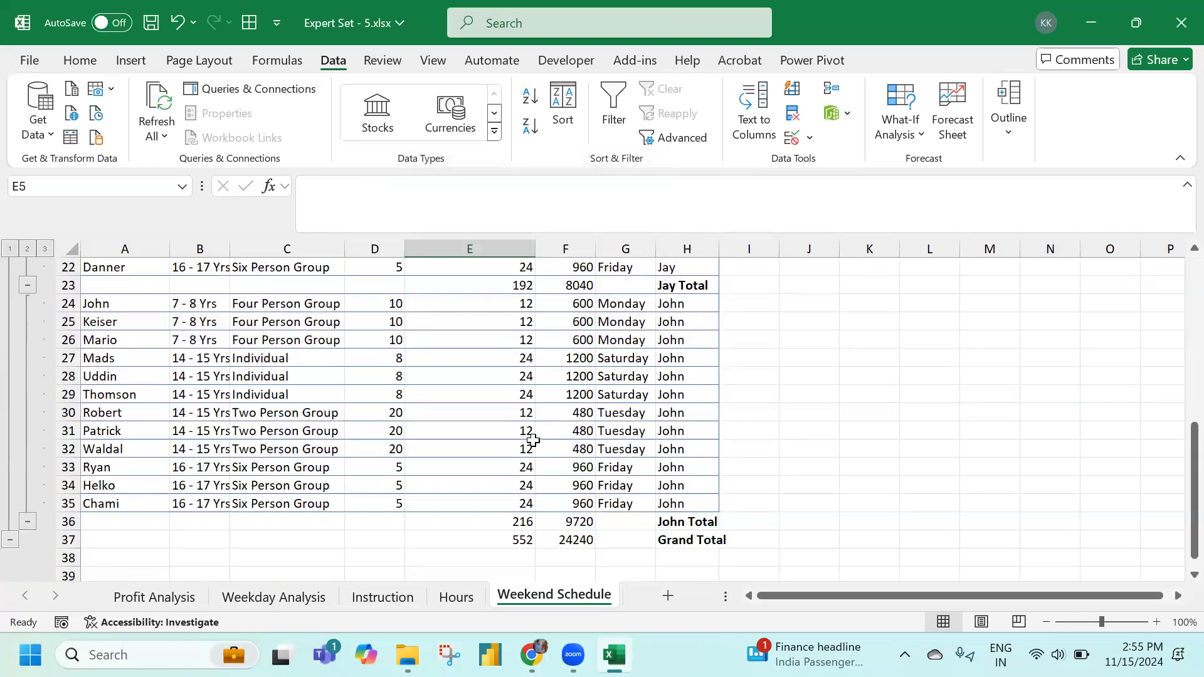
# Check the Deck Total row (144 lessons, 6480) against the question in K2
pyautogui.scroll(7, 621, 401)
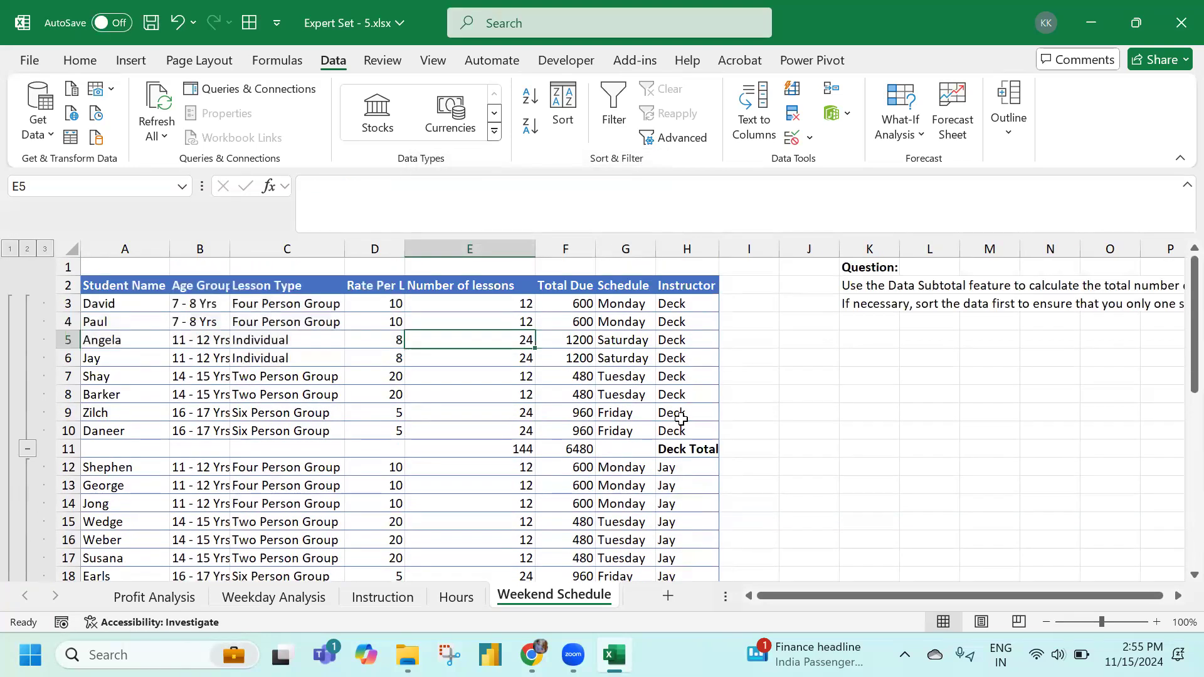
pyautogui.click(866, 286)
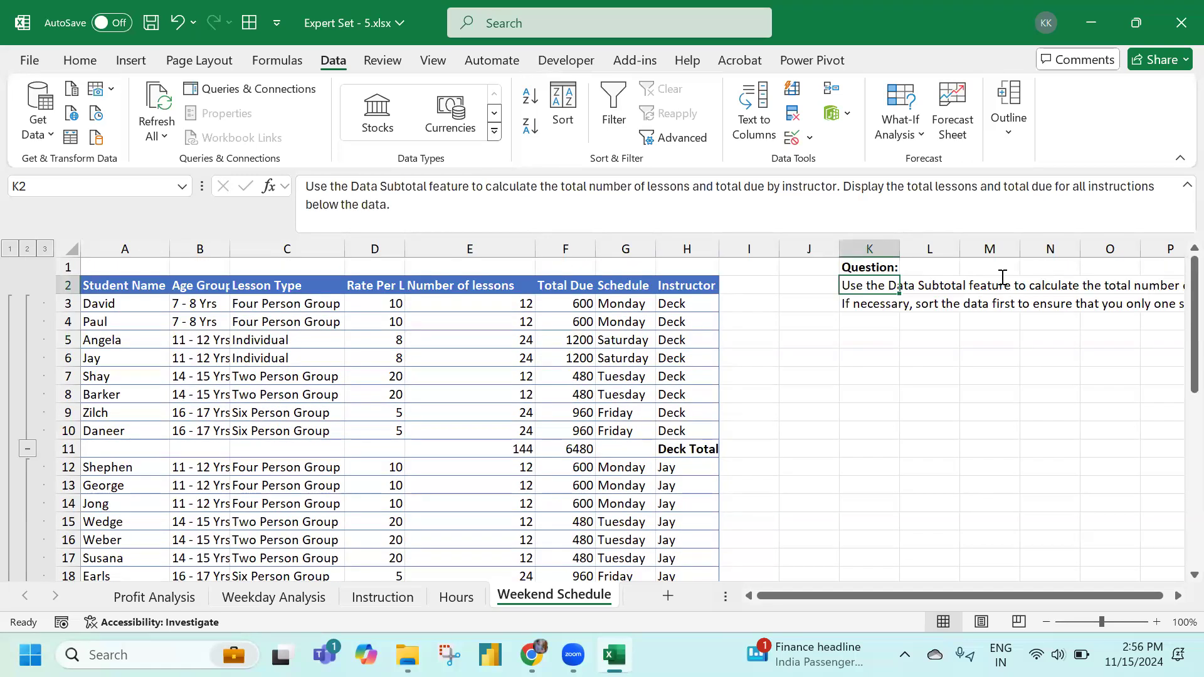
# Close Expert Set - 5 without saving and open Expert Set - 6.xlsx
pyautogui.click(1179, 22)
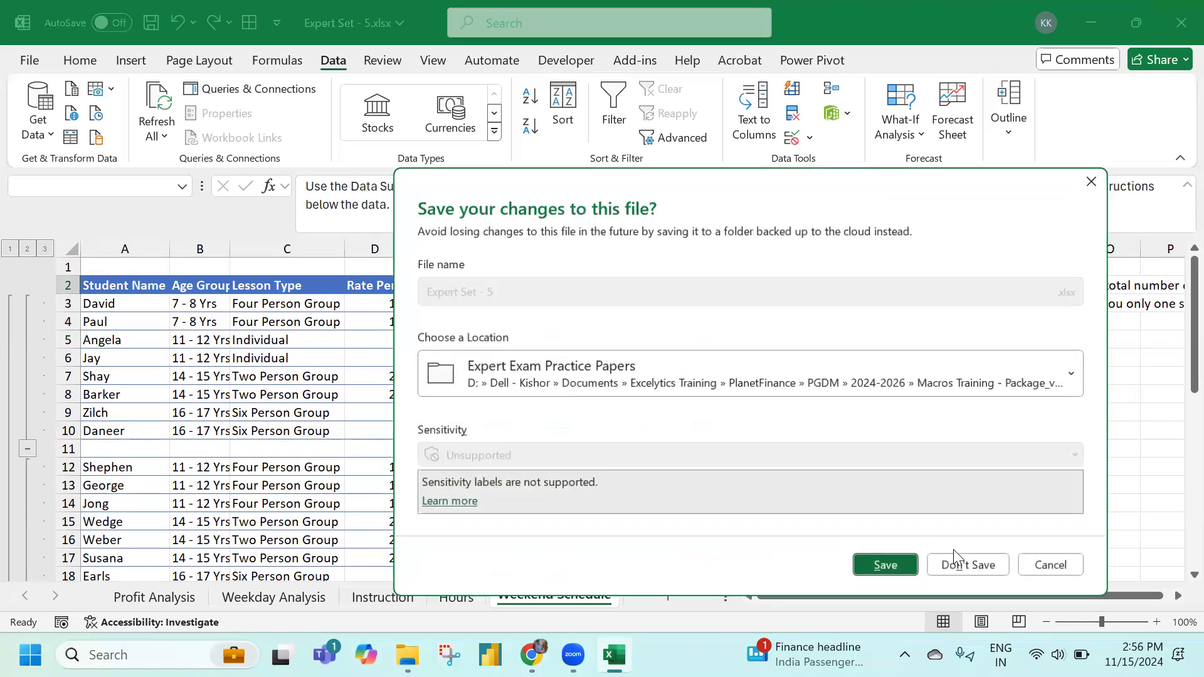
pyautogui.click(941, 558)
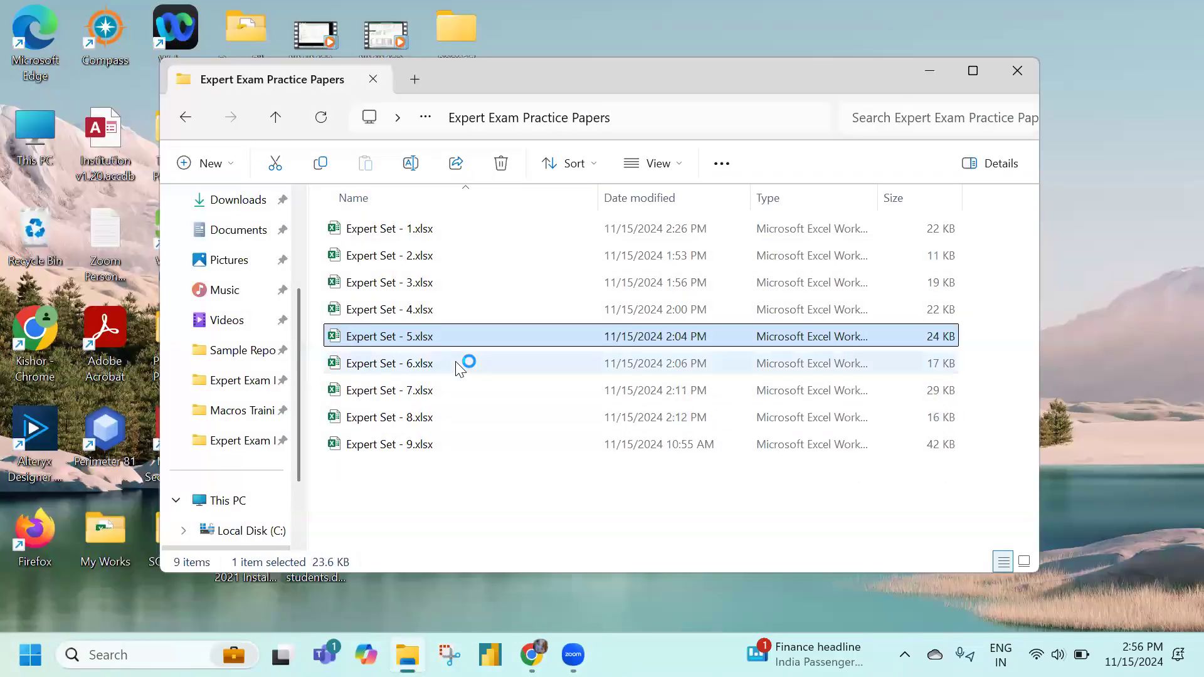
pyautogui.doubleClick(456, 362)
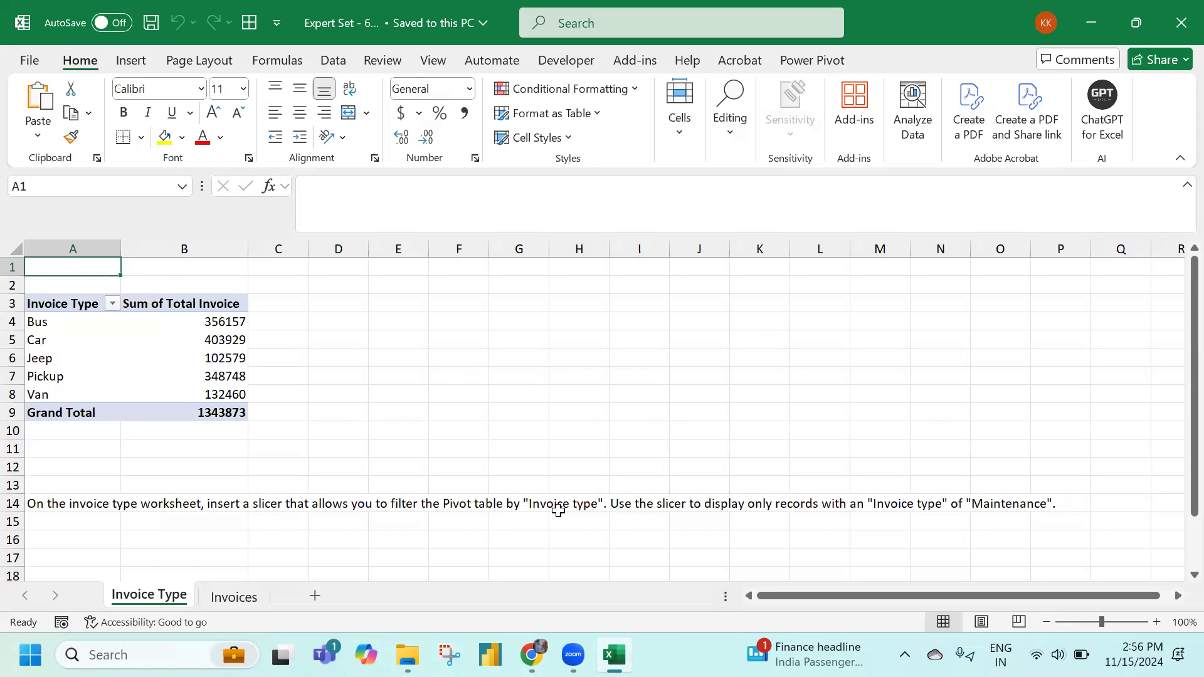
# Insert an Invoice Type slicer for the pivot table
pyautogui.click(213, 344)
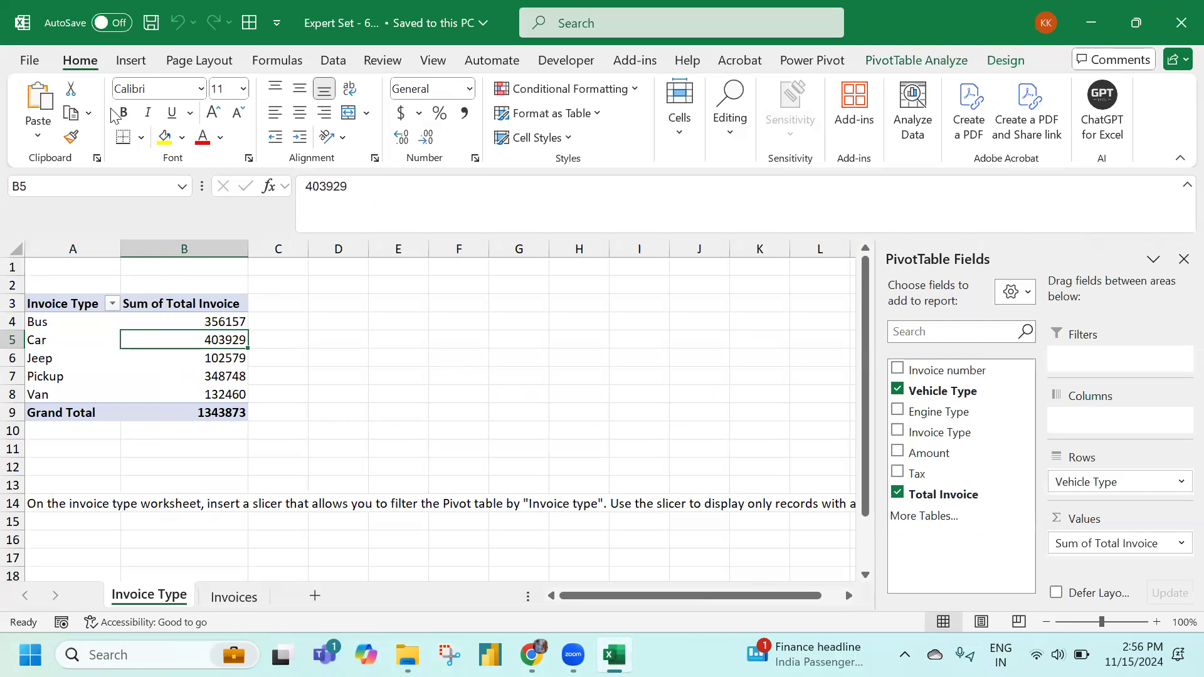
pyautogui.click(132, 63)
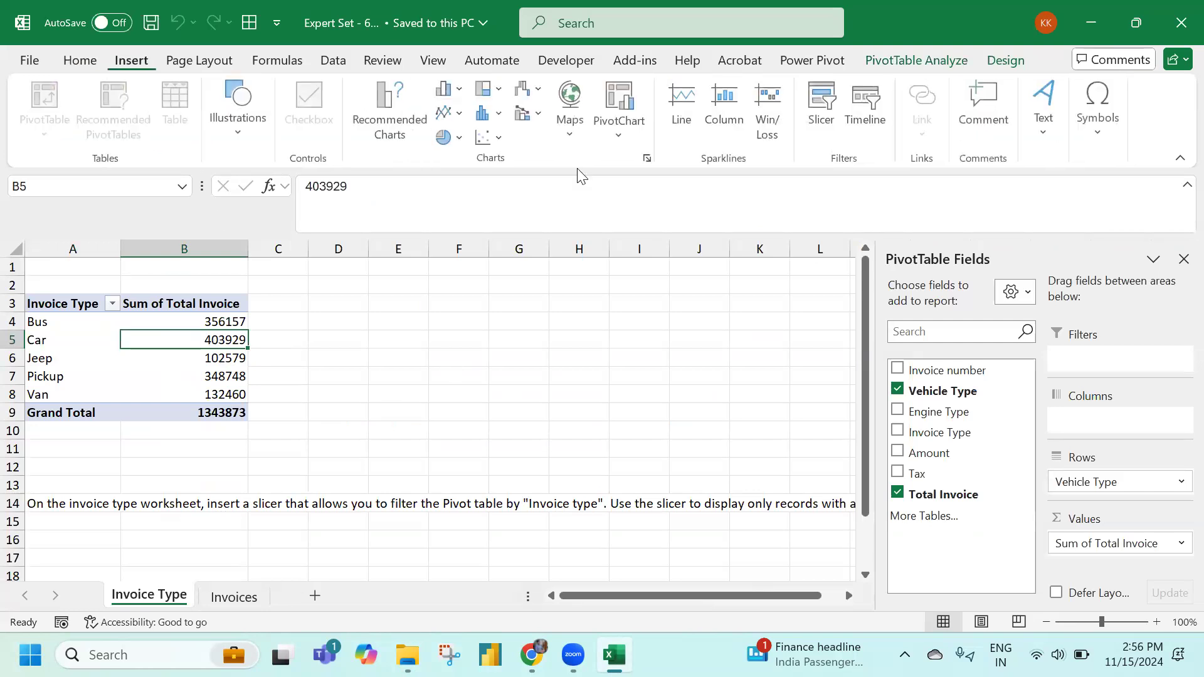
pyautogui.click(821, 116)
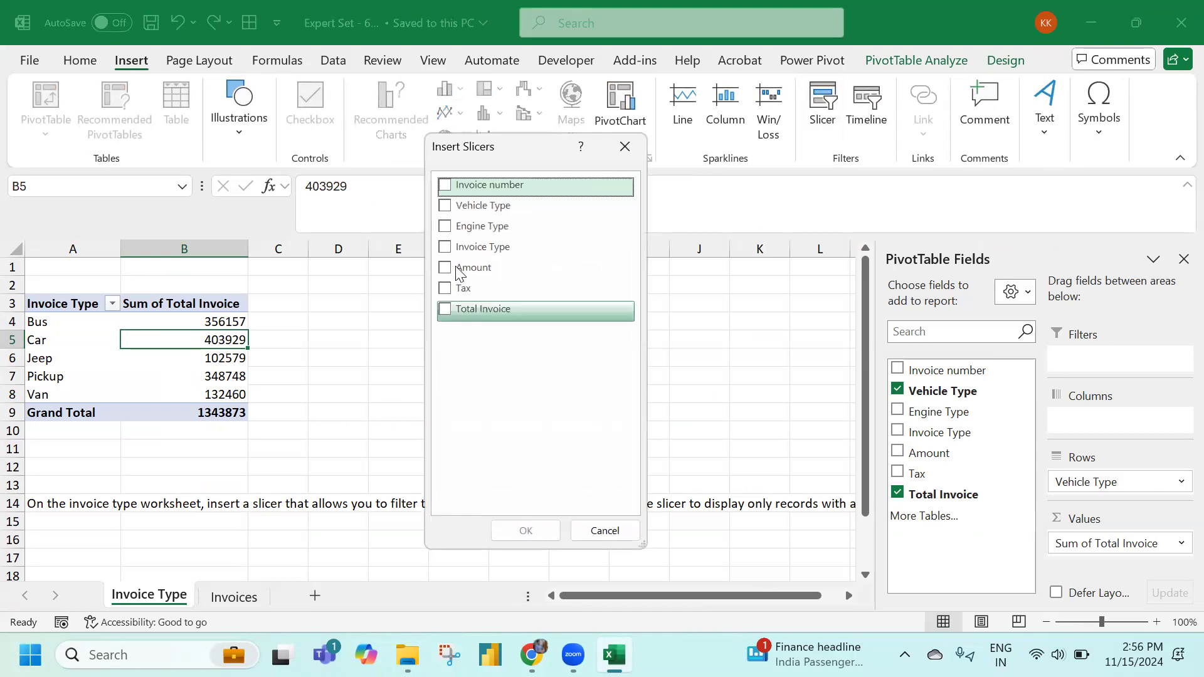
pyautogui.click(463, 248)
pyautogui.click(520, 531)
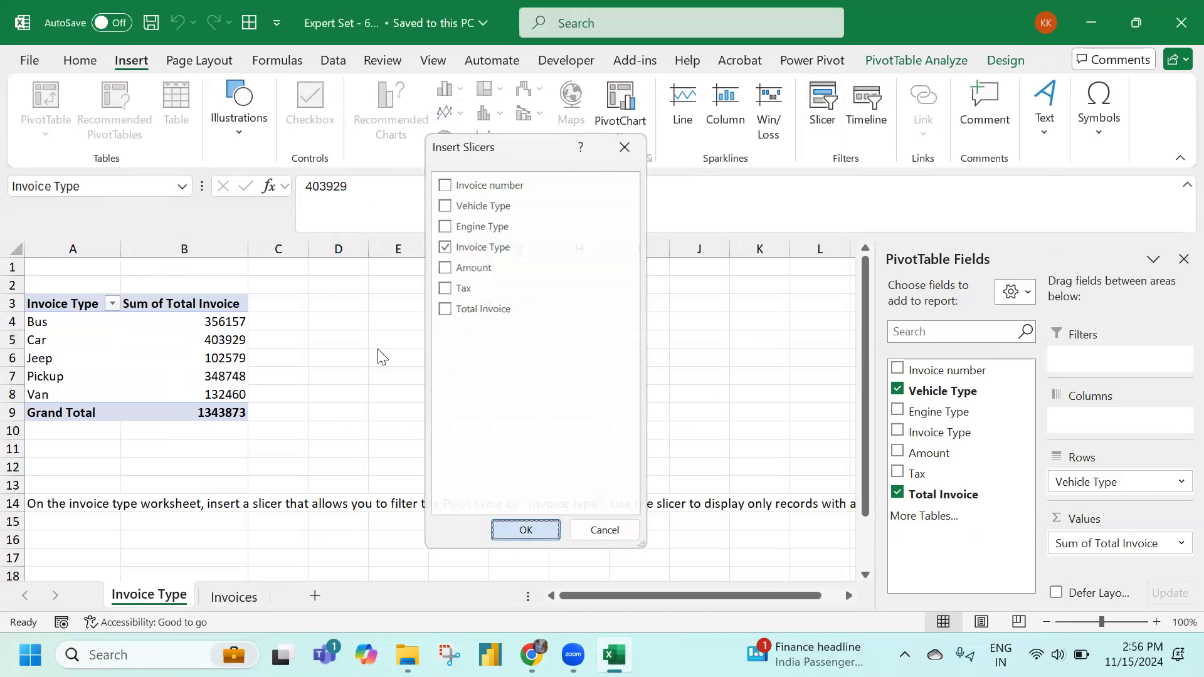
# Resize the slicer to 1.73 inches tall, move it beside the pivot, and filter to Maintenance
pyautogui.moveTo(443, 544); pyautogui.dragTo(449, 454)
pyautogui.moveTo(422, 307); pyautogui.dragTo(422, 284)
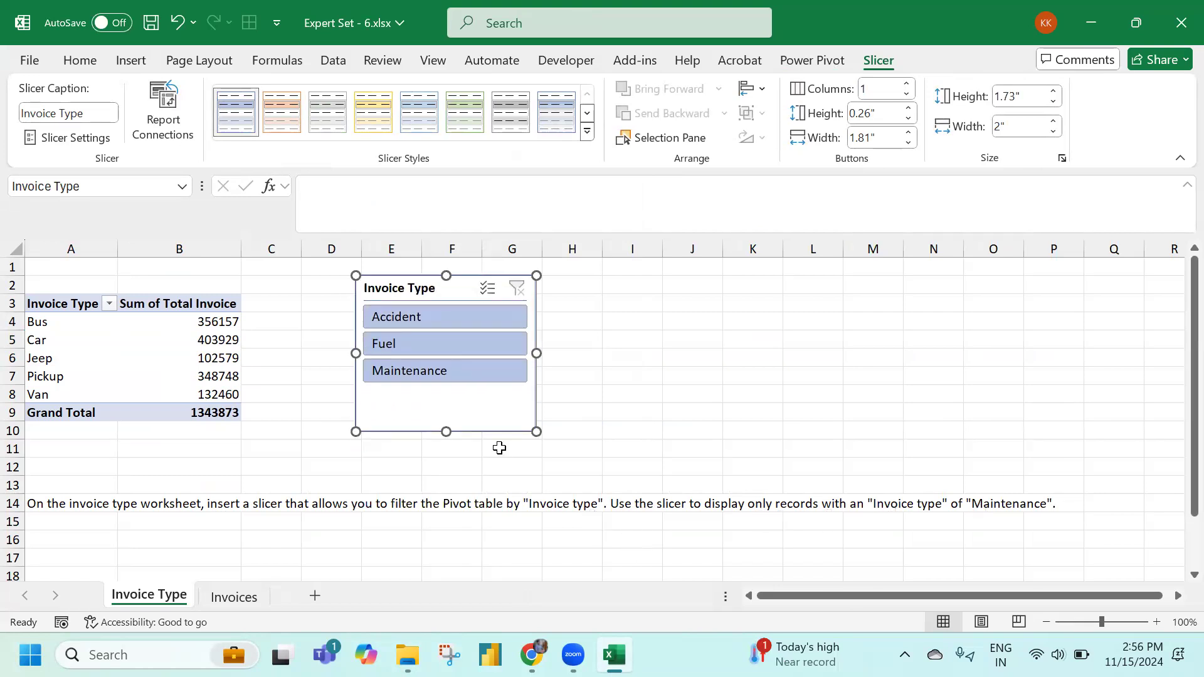
pyautogui.click(478, 375)
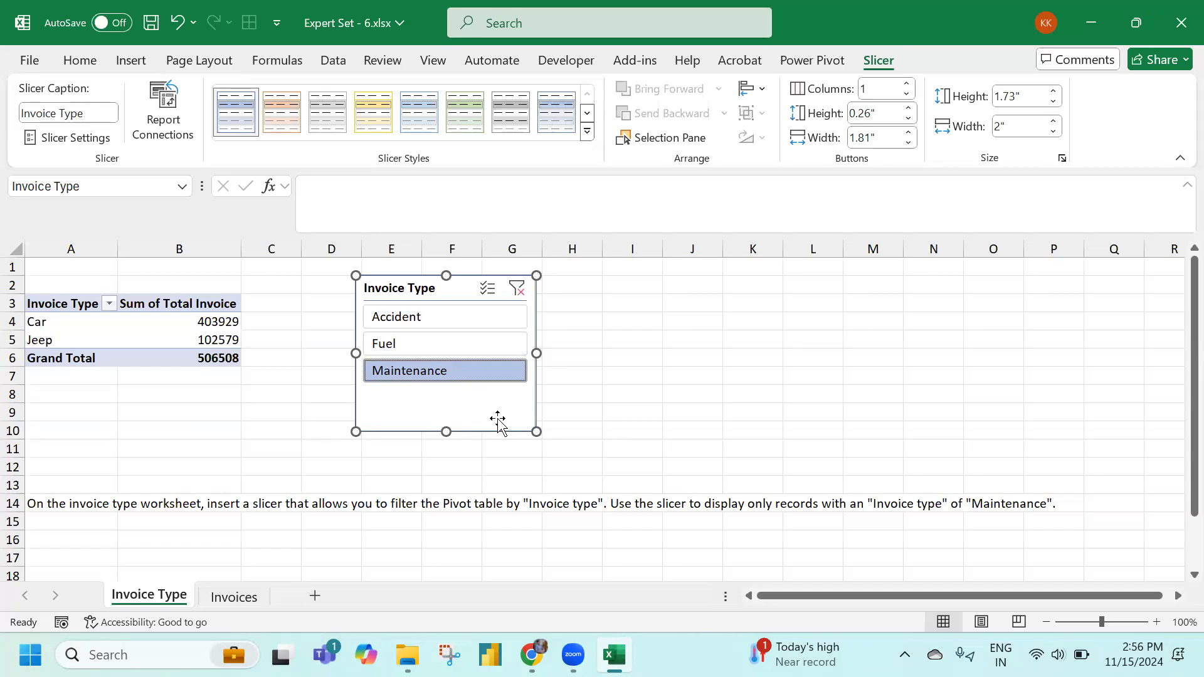
pyautogui.click(313, 391)
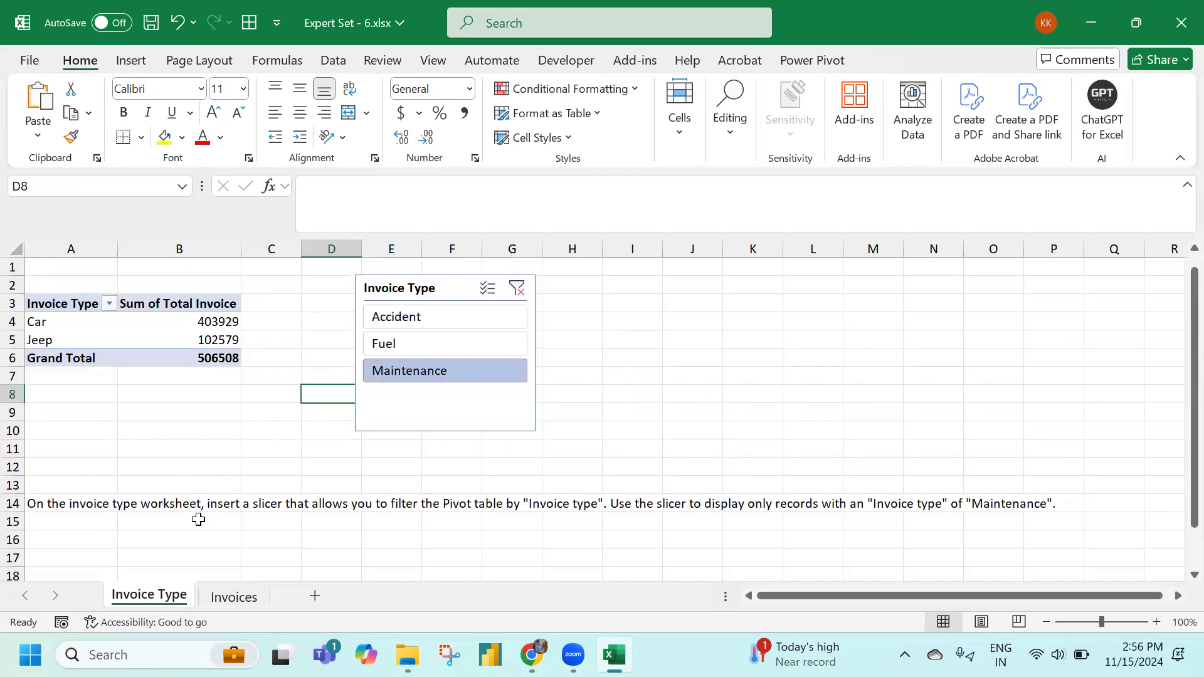
# On the Invoices sheet, start an AVERAGEIFS formula in cell K3
pyautogui.hotkey('ctrl', 'pagedown')
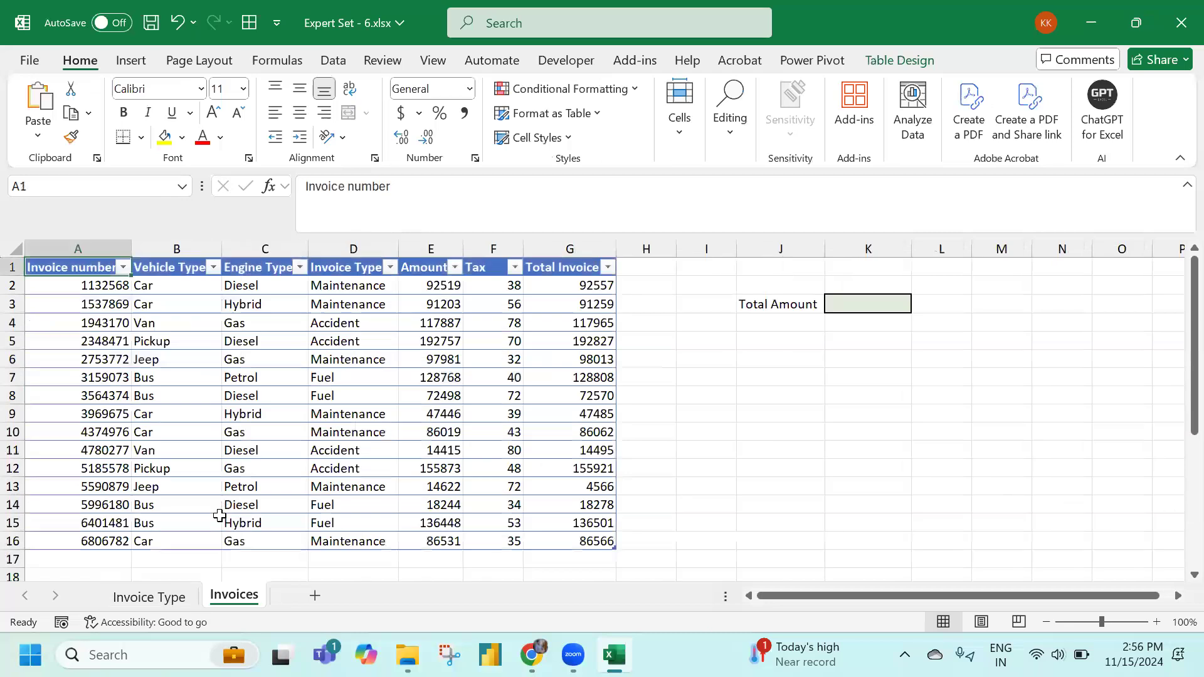
pyautogui.scroll(-3, 220, 516)
pyautogui.scroll(-2, 220, 515)
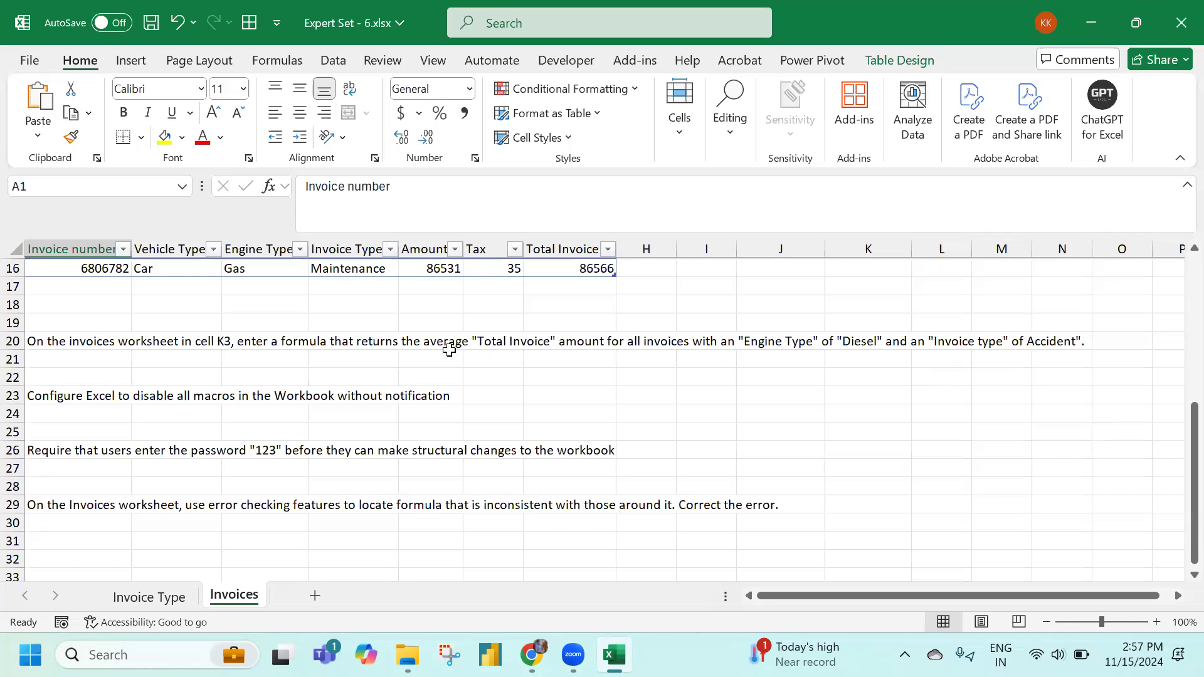
pyautogui.scroll(5, 991, 397)
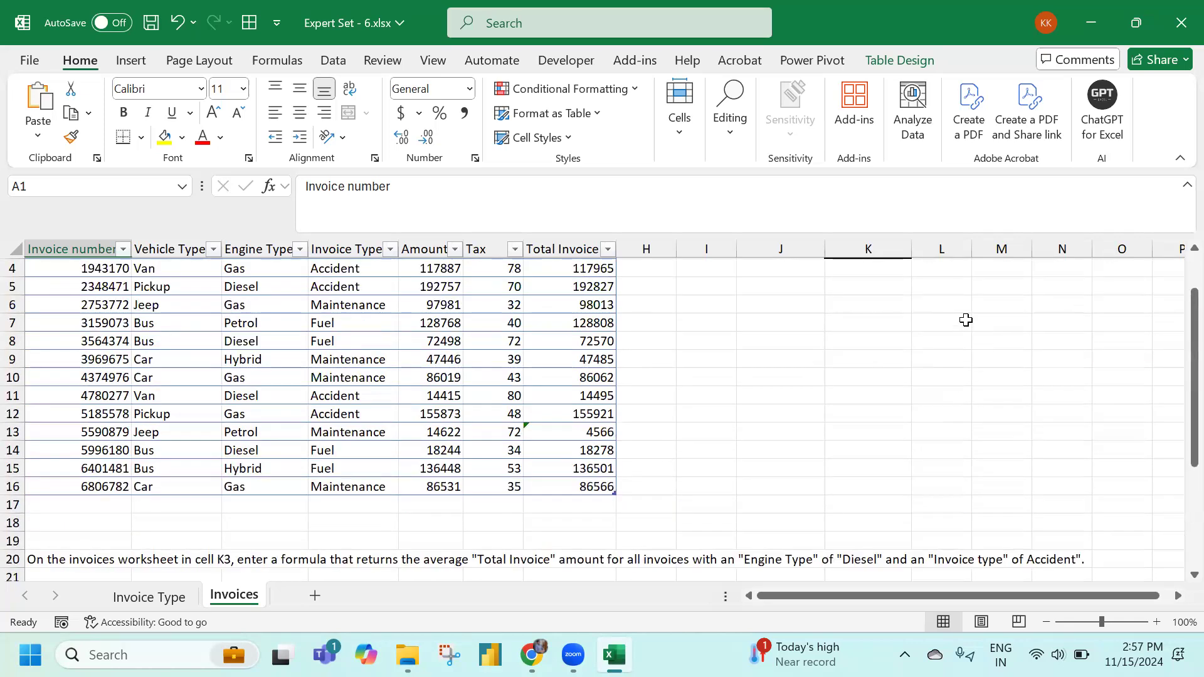
pyautogui.click(846, 305)
pyautogui.write('=aver')
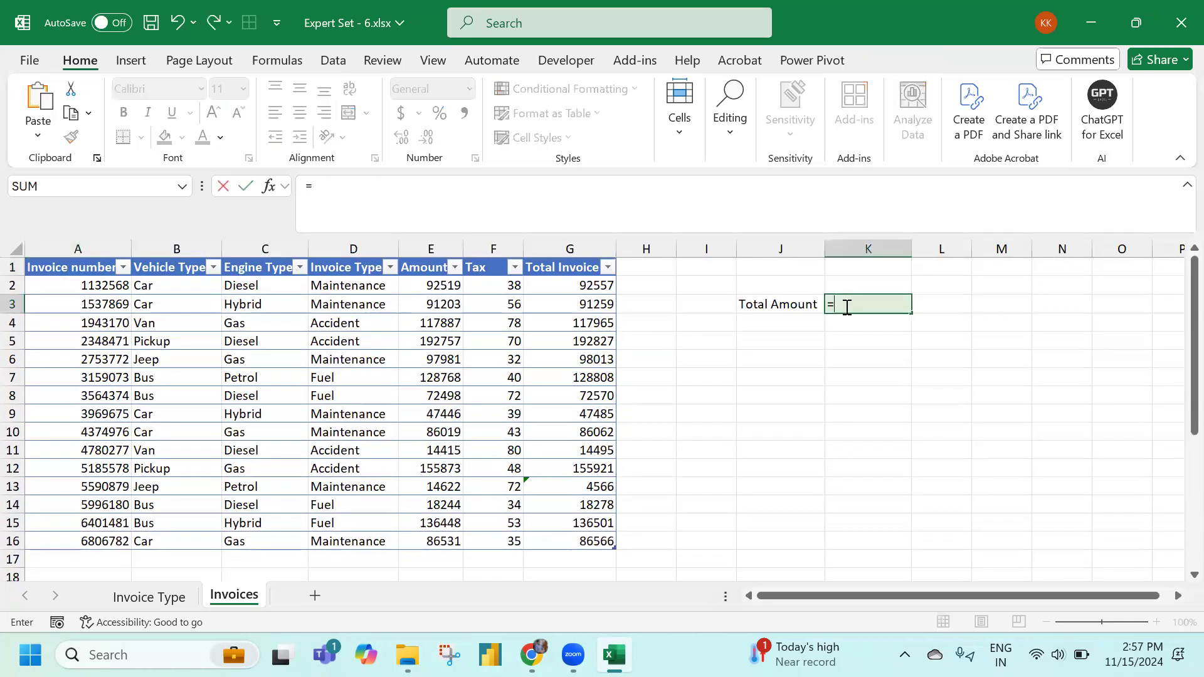
pyautogui.press('Down')
pyautogui.press('Down')
pyautogui.press('Down')
pyautogui.press('Tab')
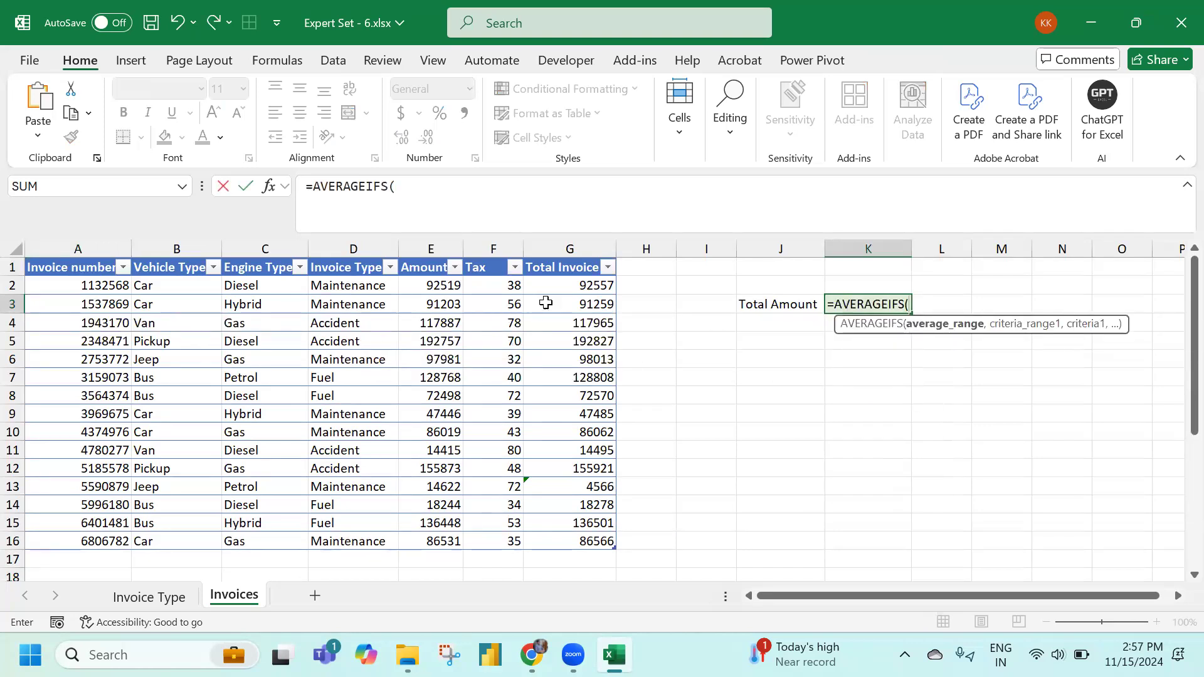
# Average the Total Invoice column where Engine Type is "Diesel"
pyautogui.click(563, 286)
pyautogui.hotkey('ctrl', 'shift', 'Down')
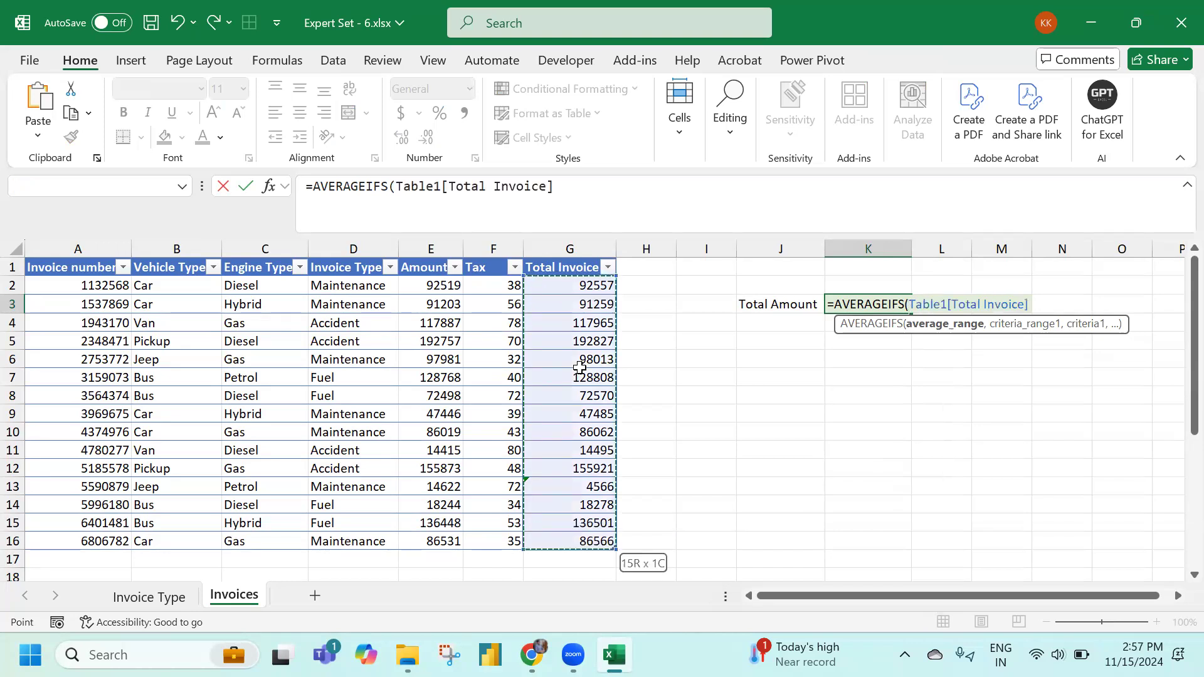
pyautogui.write(',')
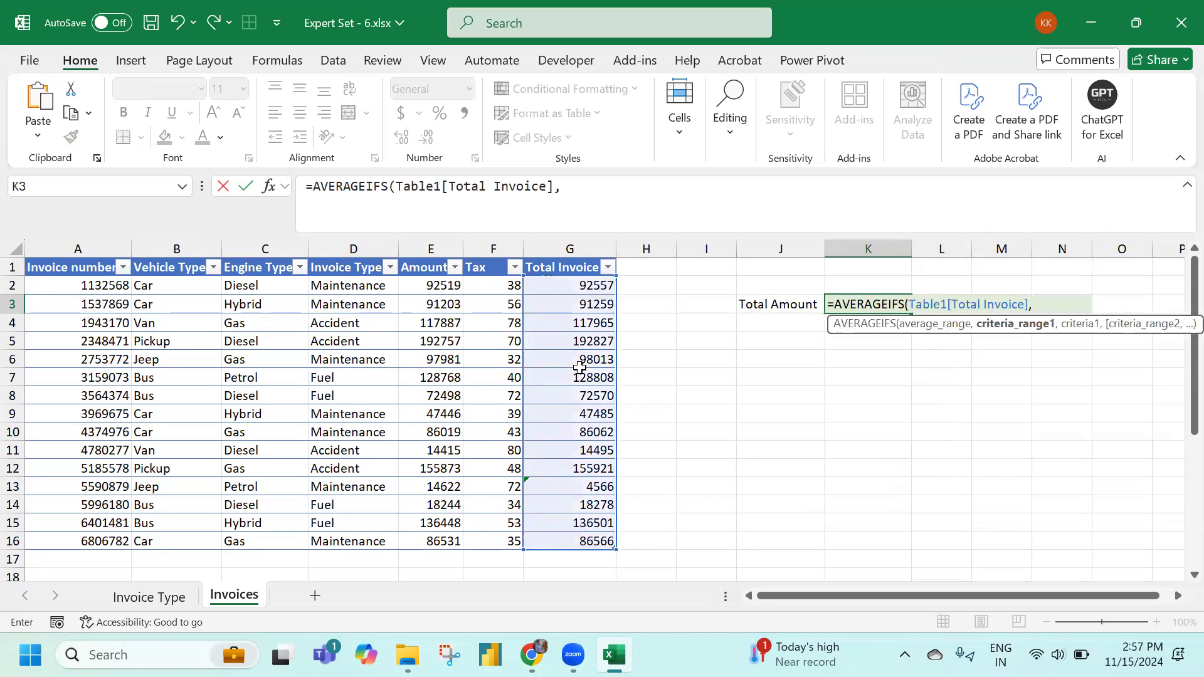
pyautogui.click(267, 287)
pyautogui.hotkey('ctrl', 'shift', 'Down')
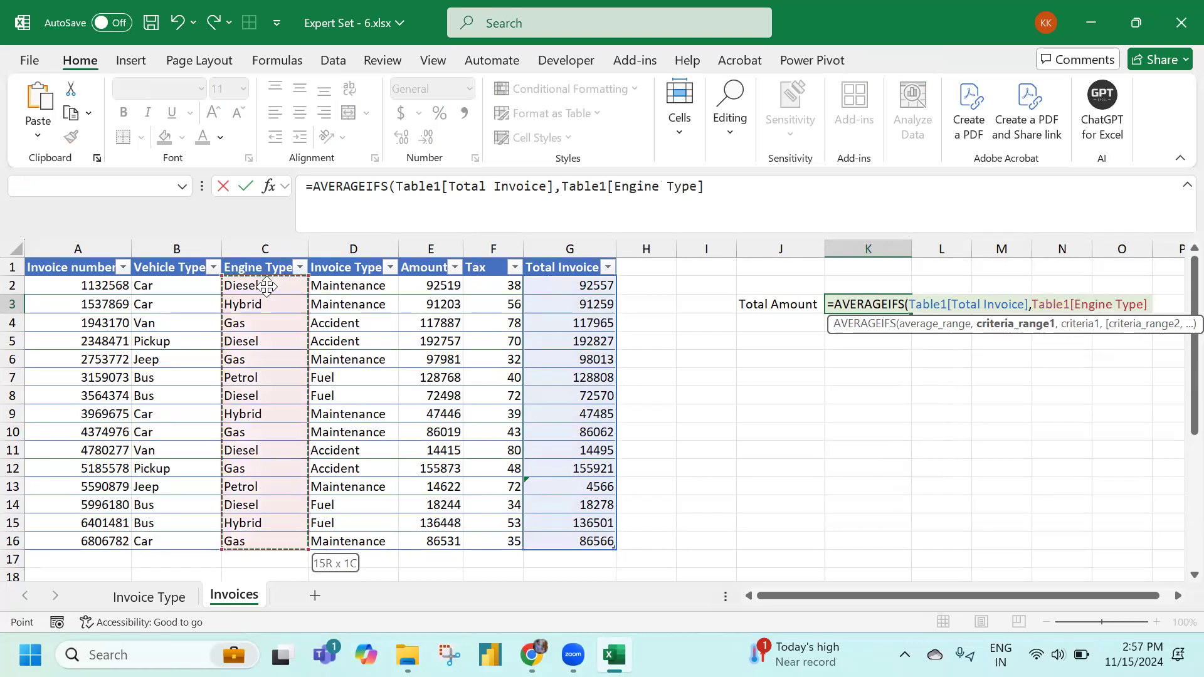
pyautogui.write(',"E')
pyautogui.press('BackSpace')
pyautogui.write('Die')
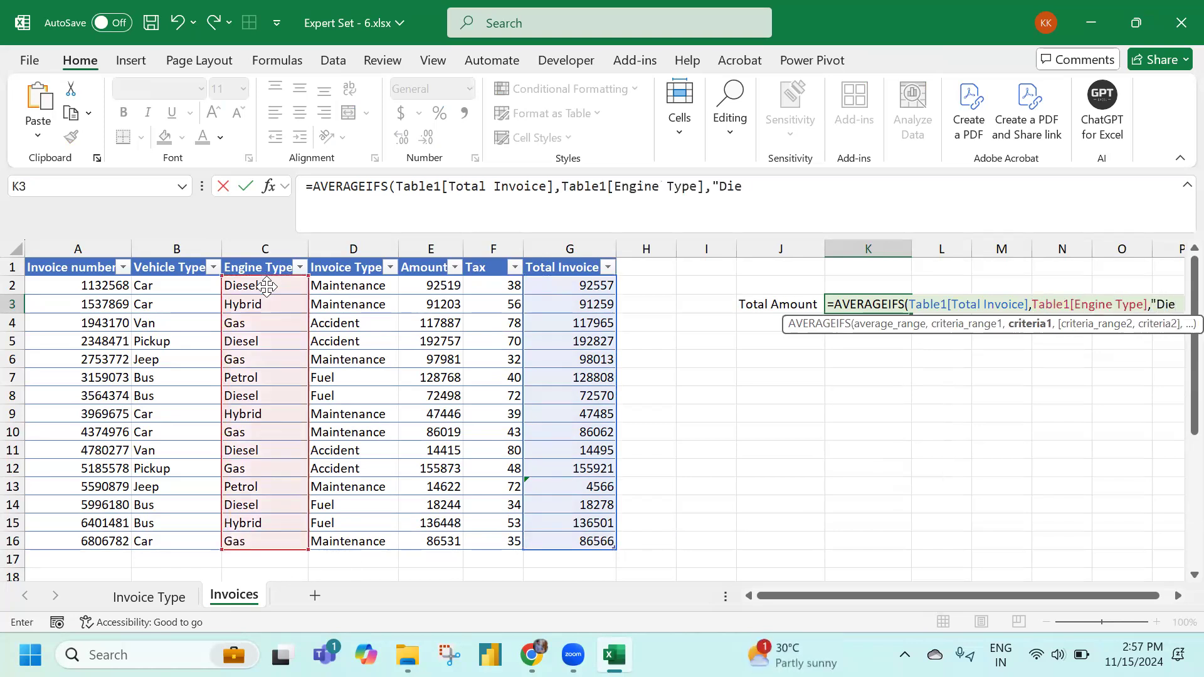
pyautogui.write('sel",')
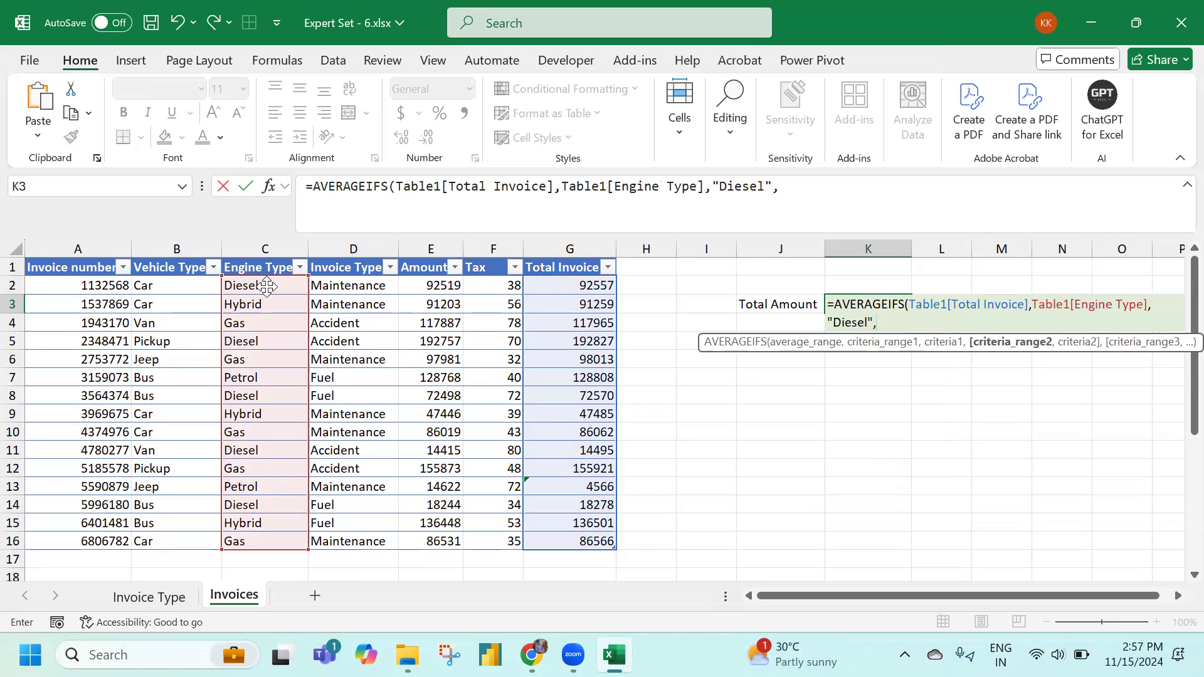
# Add the Invoice Type "Accident" criterion and commit the formula, returning 103661
pyautogui.scroll(-2, 586, 314)
pyautogui.scroll(2, 653, 433)
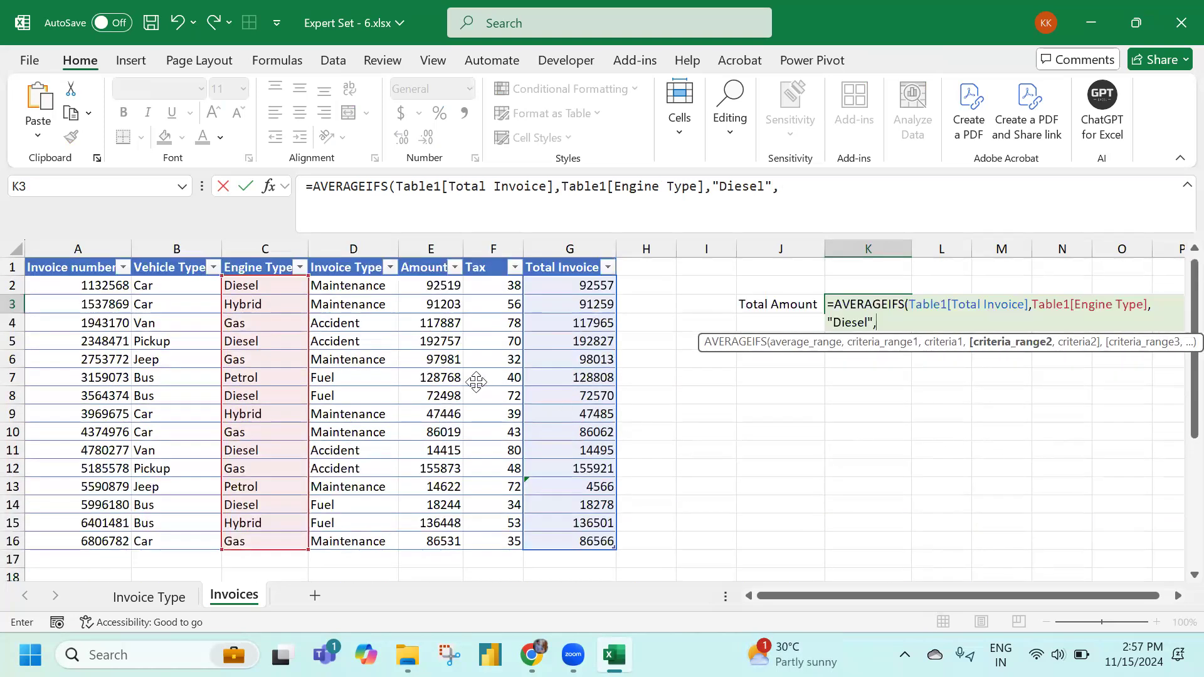
pyautogui.click(359, 289)
pyautogui.moveTo(359, 294); pyautogui.dragTo(377, 543)
pyautogui.write(',"Acce')
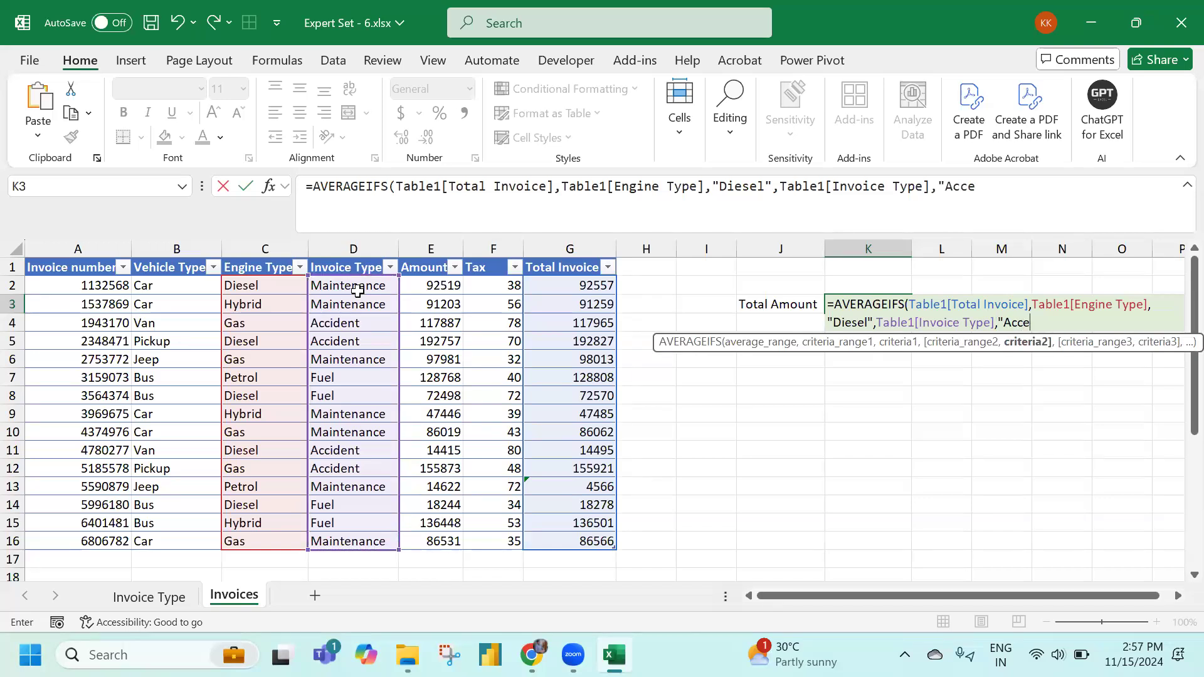
pyautogui.write('dent")')
pyautogui.press('Return')
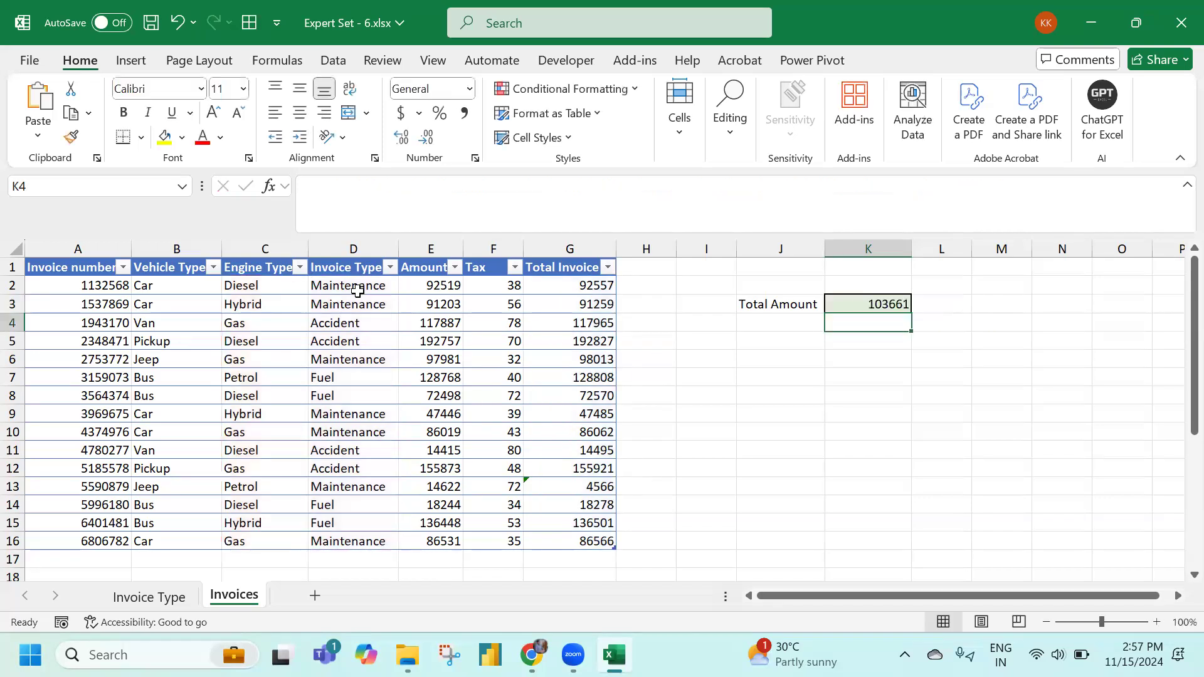
pyautogui.scroll(-2, 546, 409)
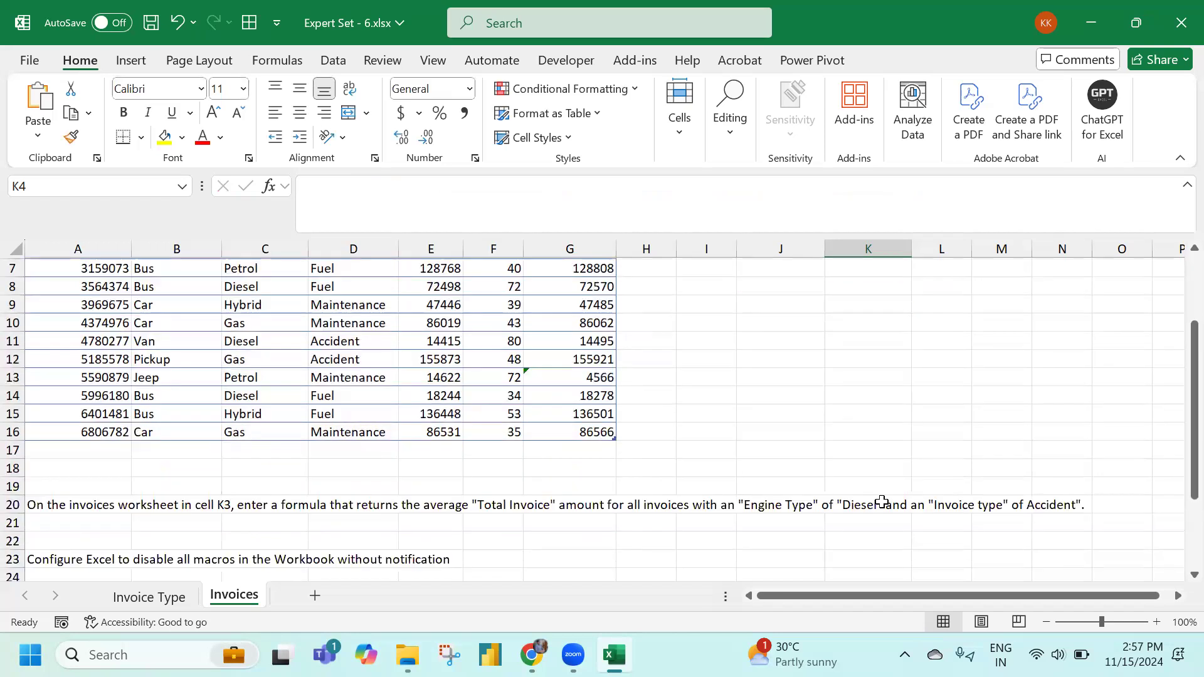
pyautogui.scroll(-1, 881, 501)
pyautogui.scroll(-1, 168, 490)
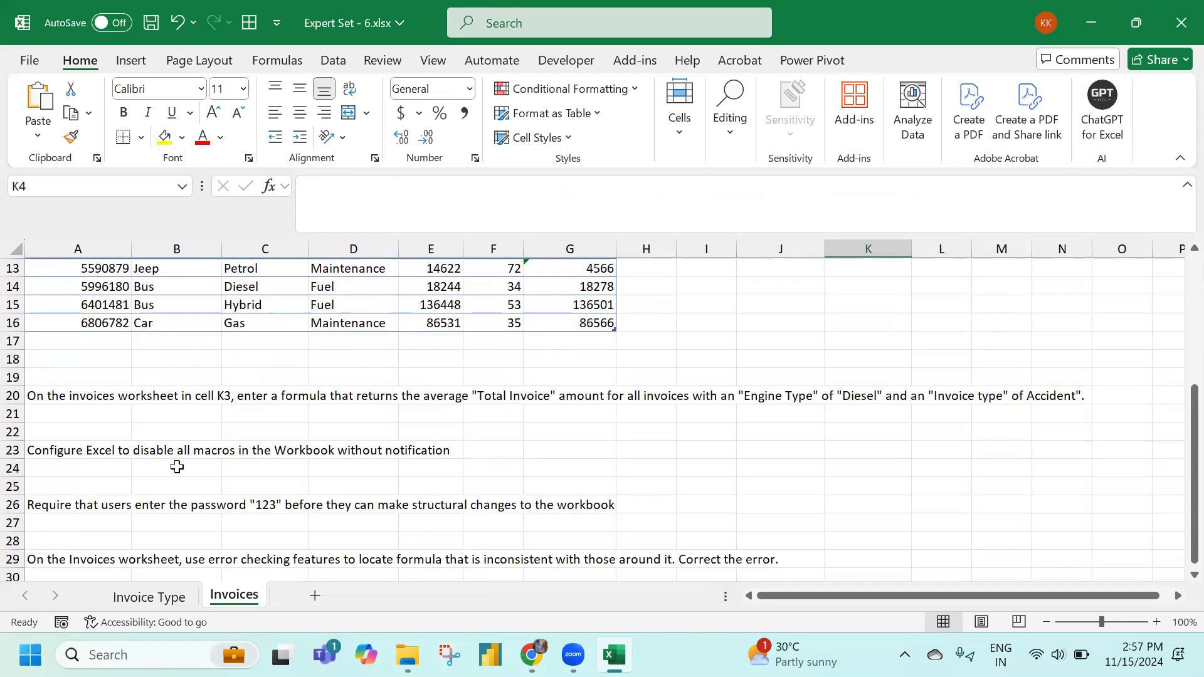
pyautogui.scroll(-2, 170, 476)
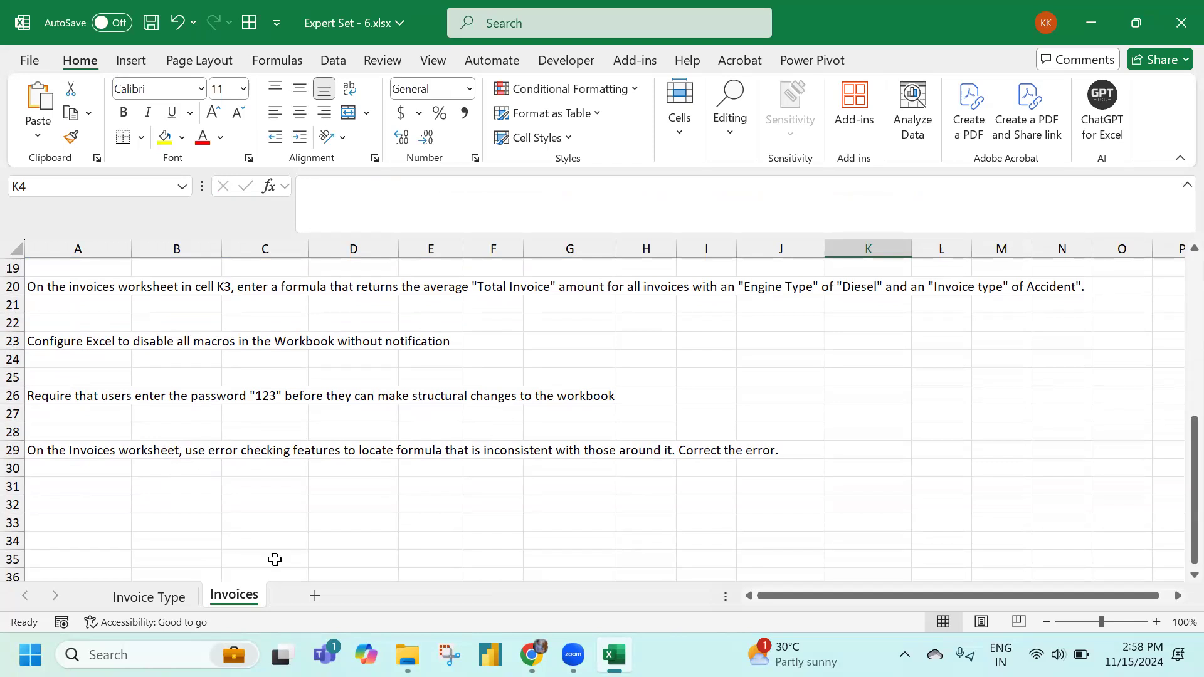
pyautogui.rightClick(253, 596)
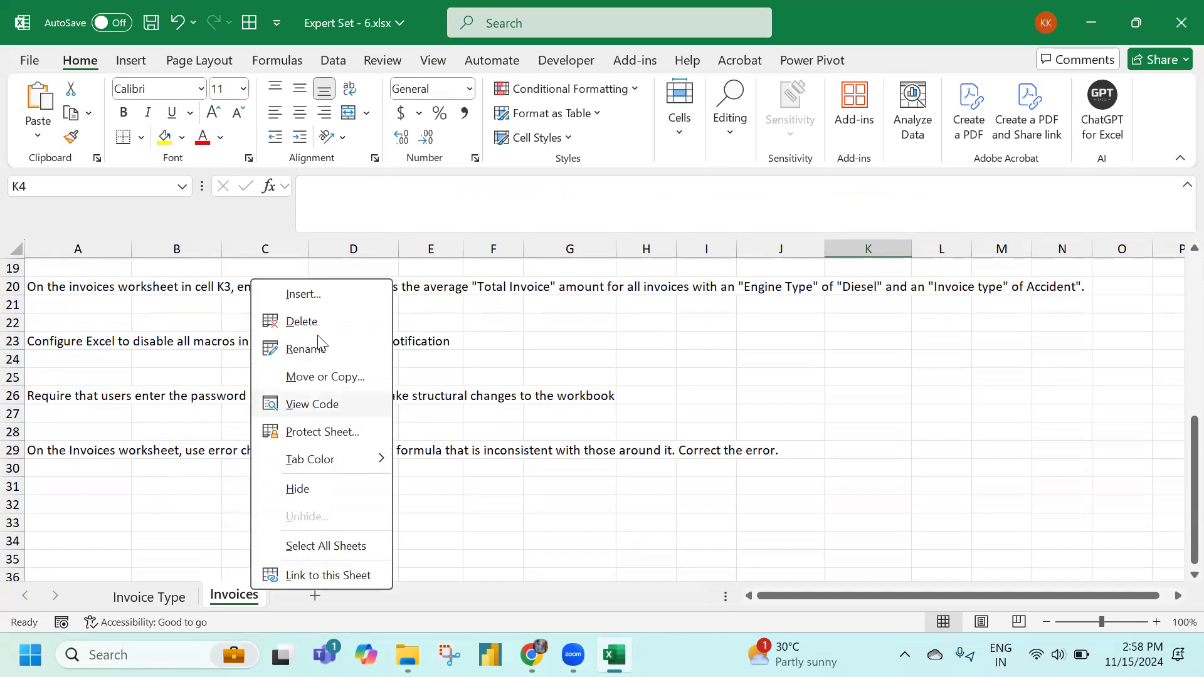
pyautogui.click(211, 487)
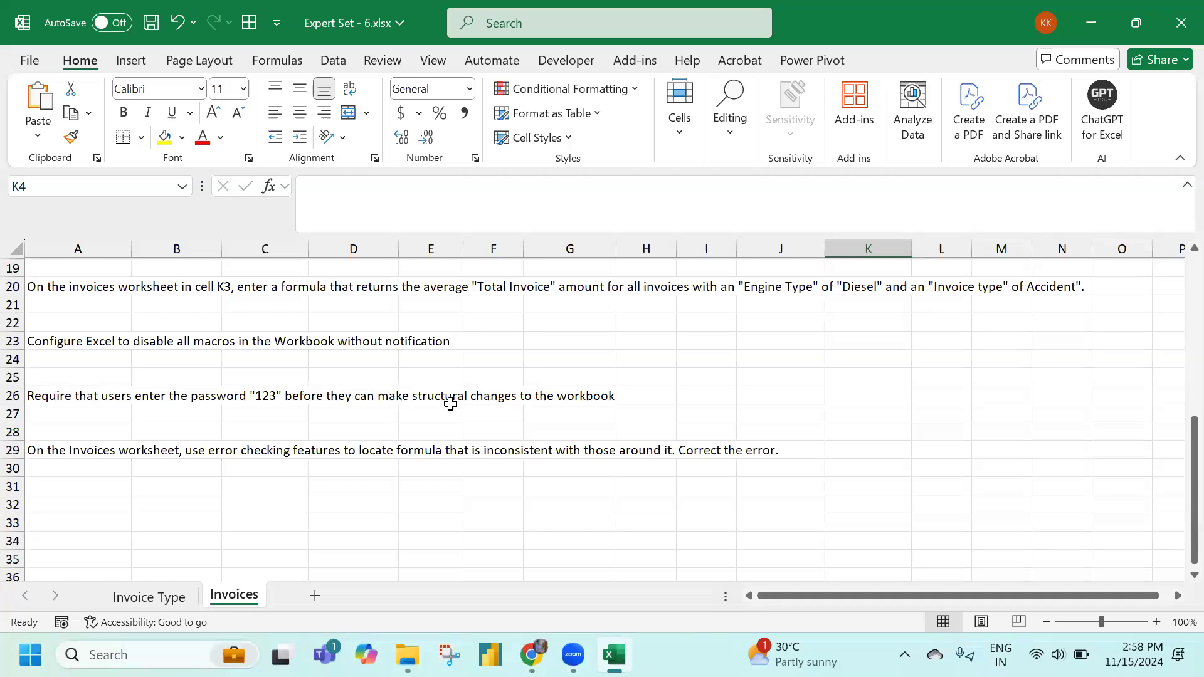
pyautogui.click(28, 393)
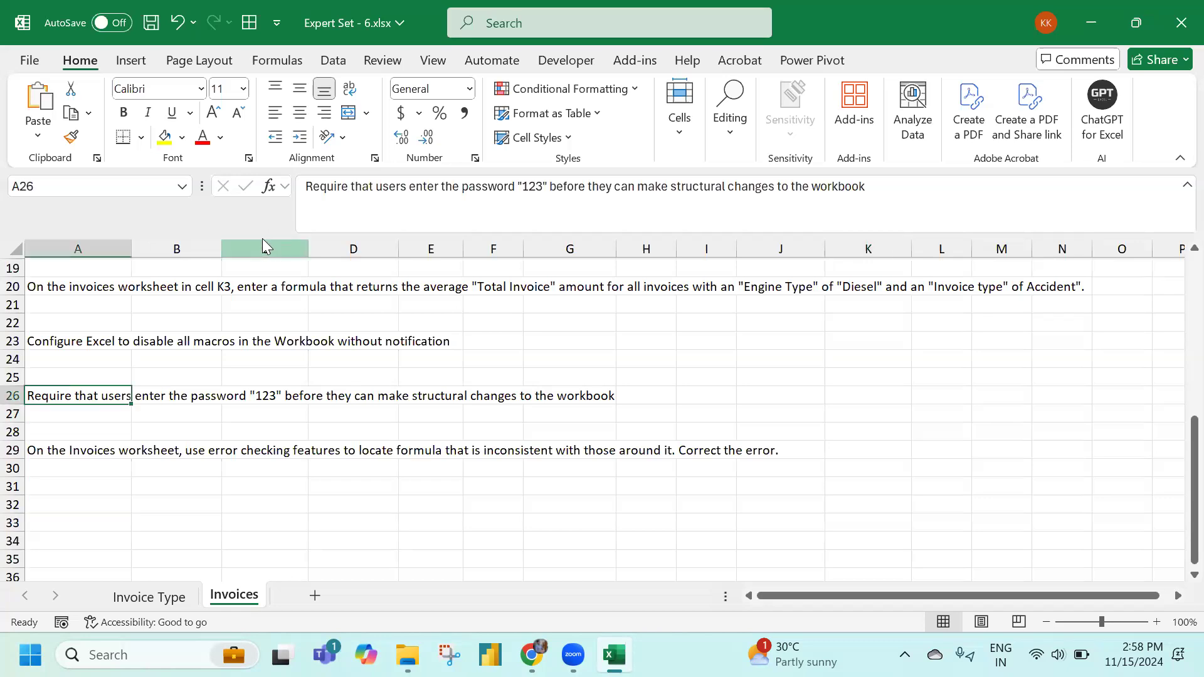
pyautogui.click(399, 61)
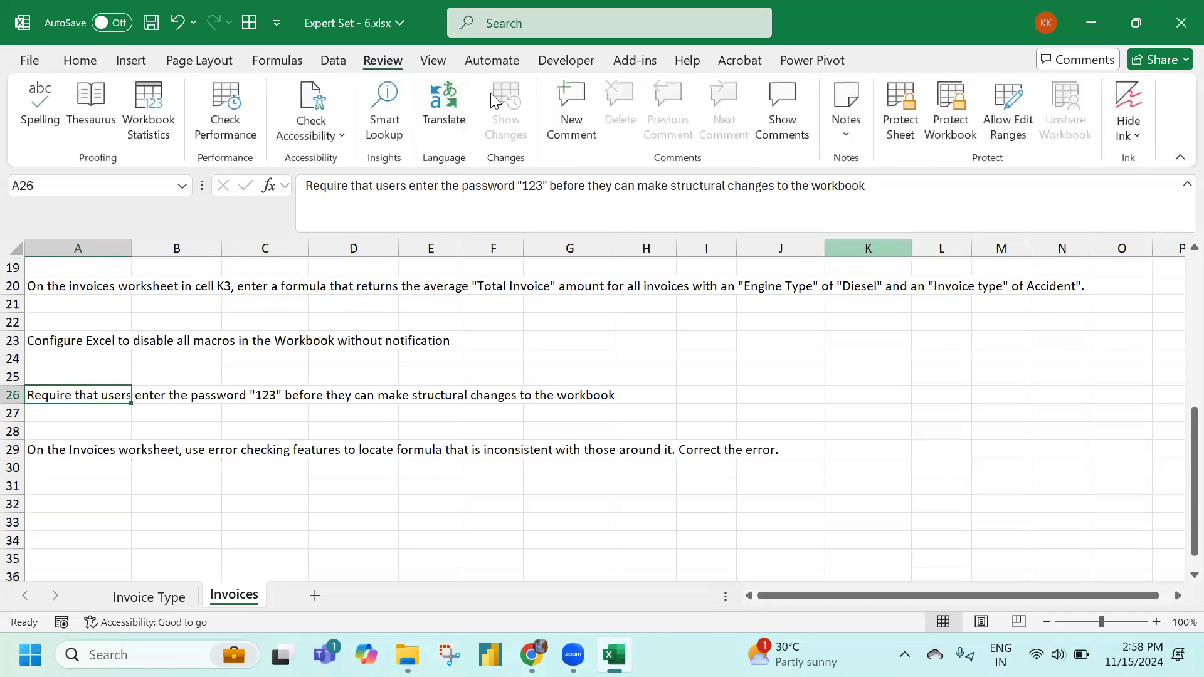
pyautogui.click(958, 131)
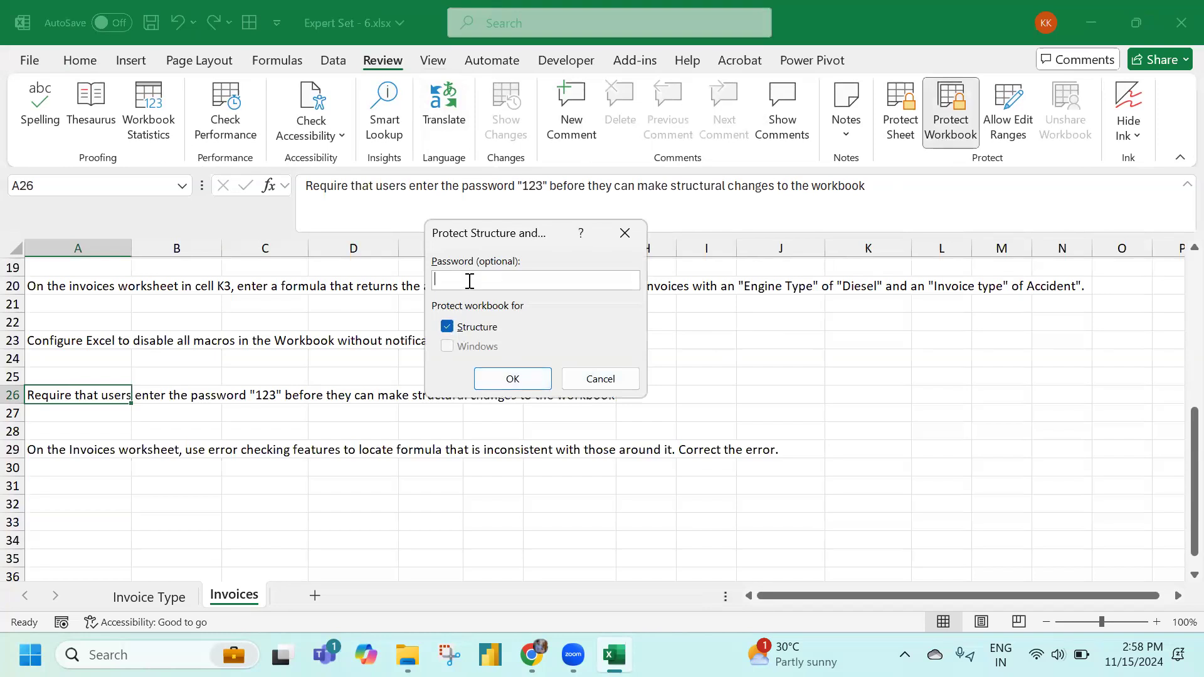
pyautogui.write('123')
pyautogui.click(509, 380)
pyautogui.write('123')
pyautogui.click(560, 379)
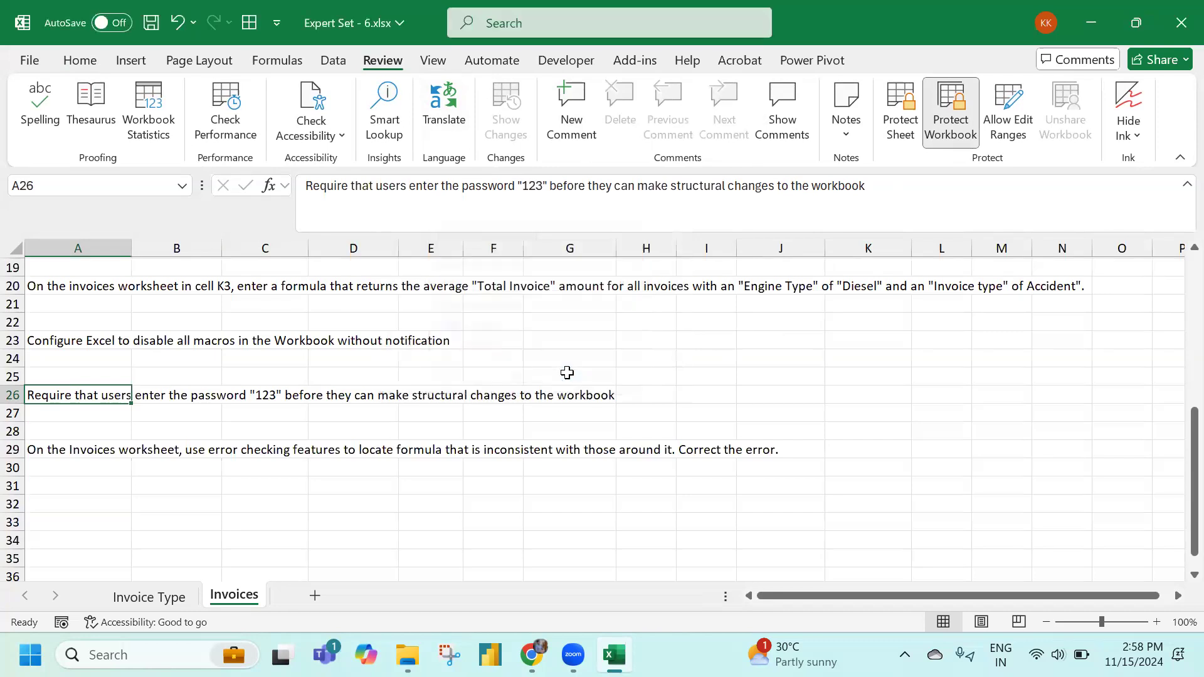
# Verify that sheet-tab actions like insert, delete and rename are now greyed out
pyautogui.rightClick(243, 603)
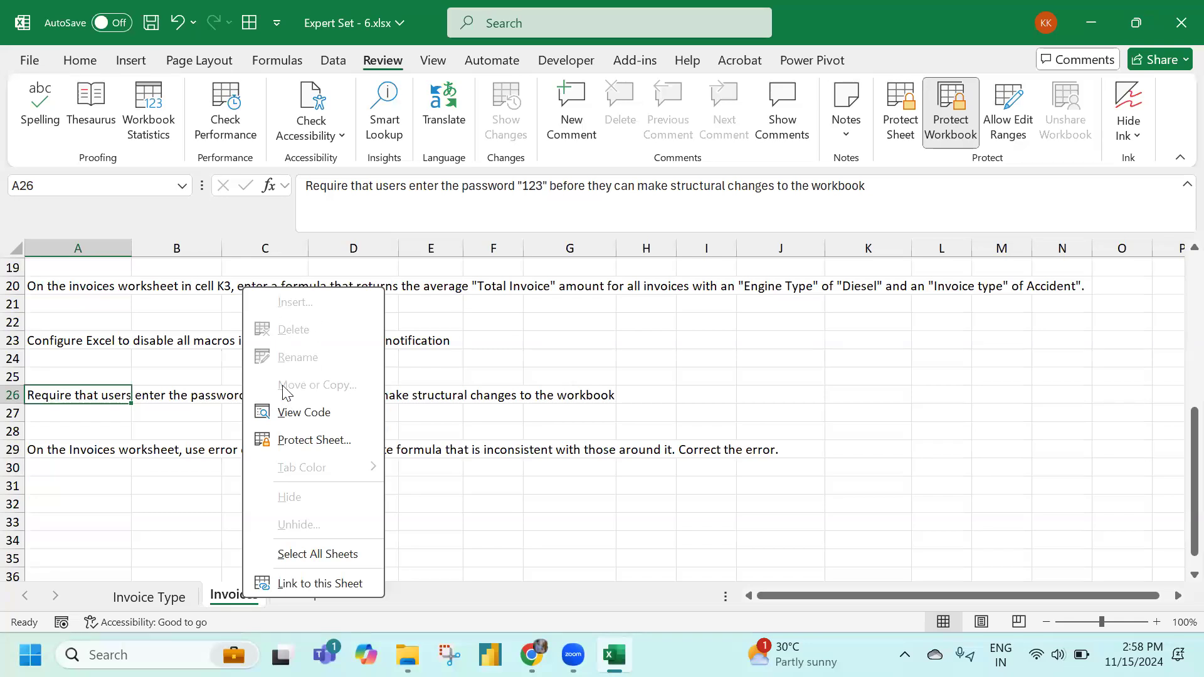
pyautogui.click(157, 406)
pyautogui.click(62, 471)
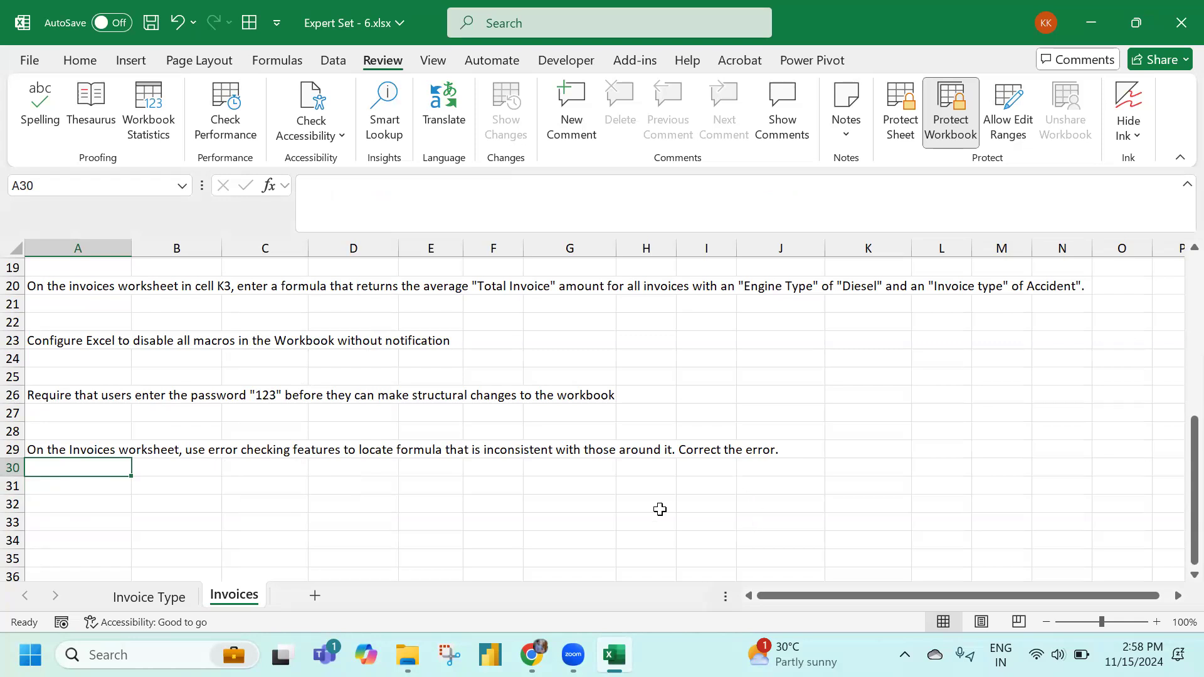
pyautogui.scroll(6, 658, 507)
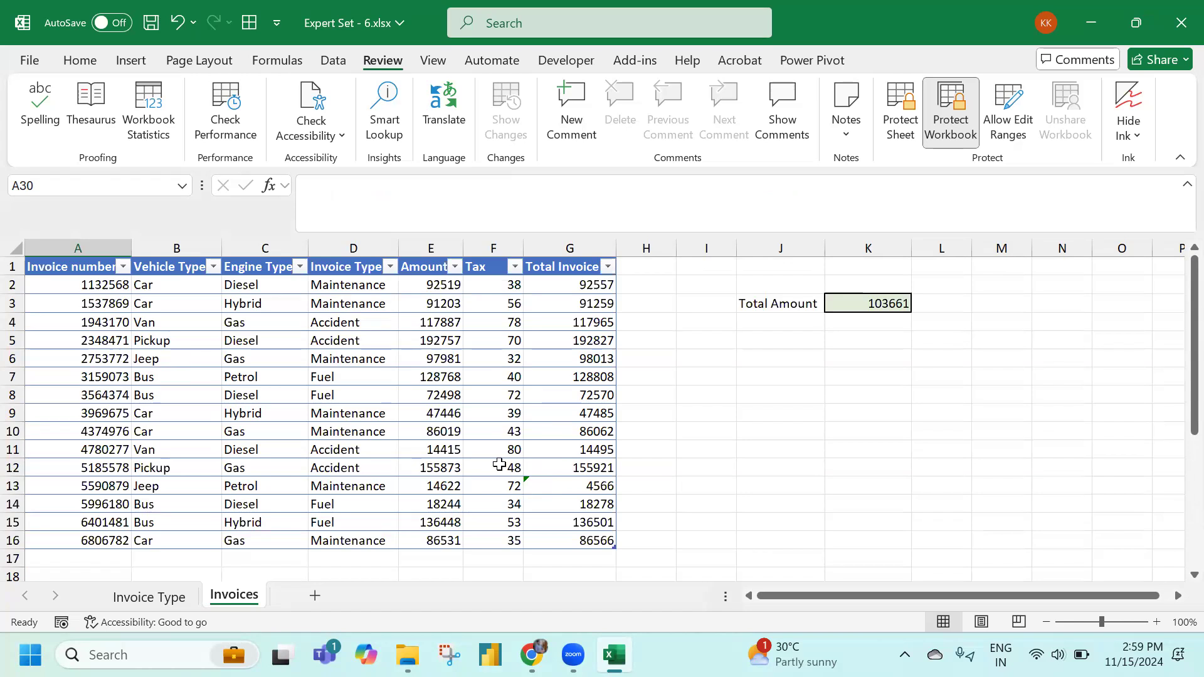
# Use Error Checking to restore G13 to the calculated column formula =SUM(E13:F13), showing 14694
pyautogui.click(277, 60)
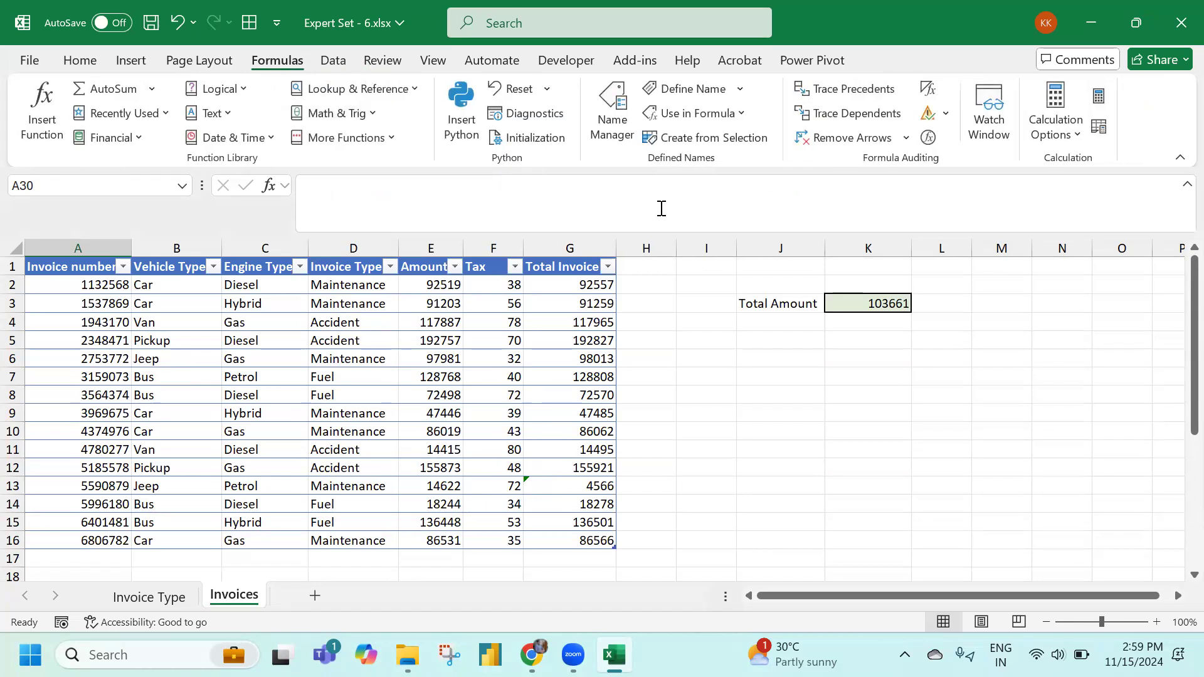
pyautogui.click(945, 113)
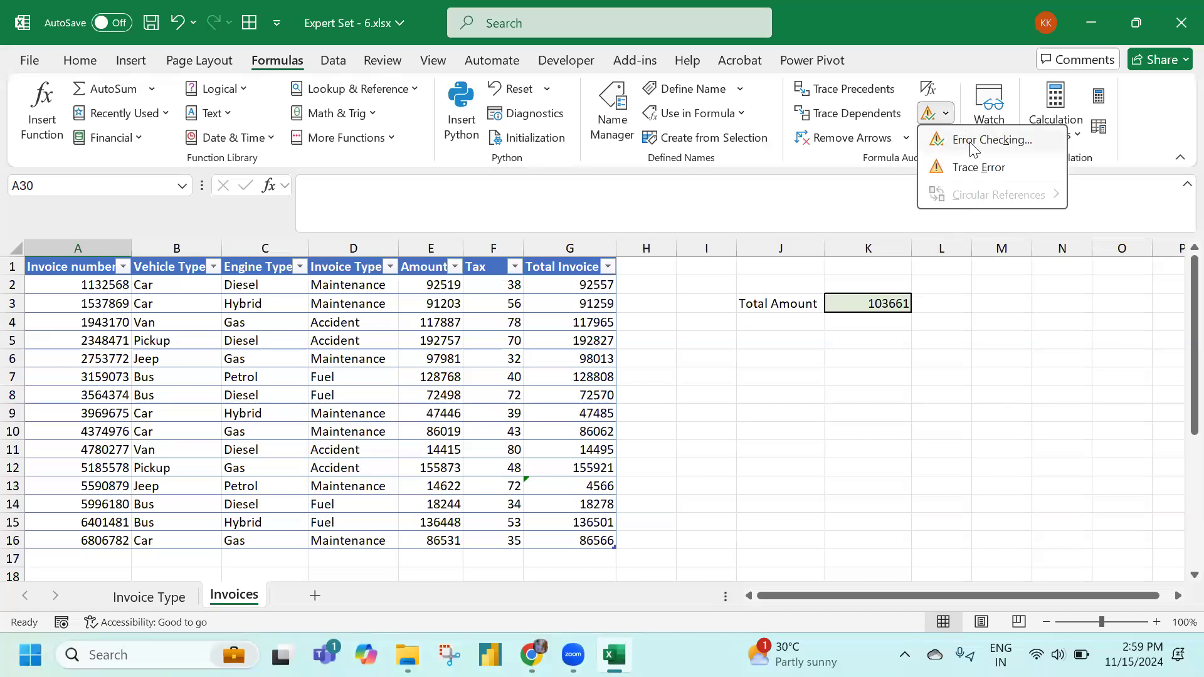
pyautogui.click(973, 140)
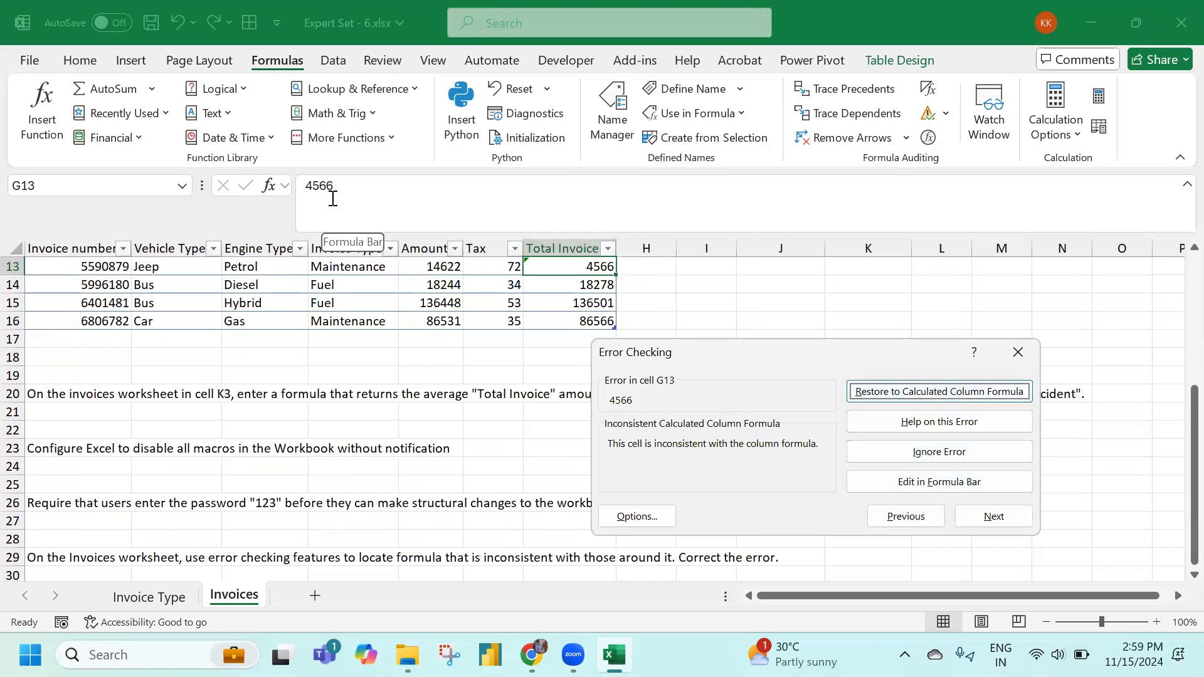
pyautogui.click(899, 390)
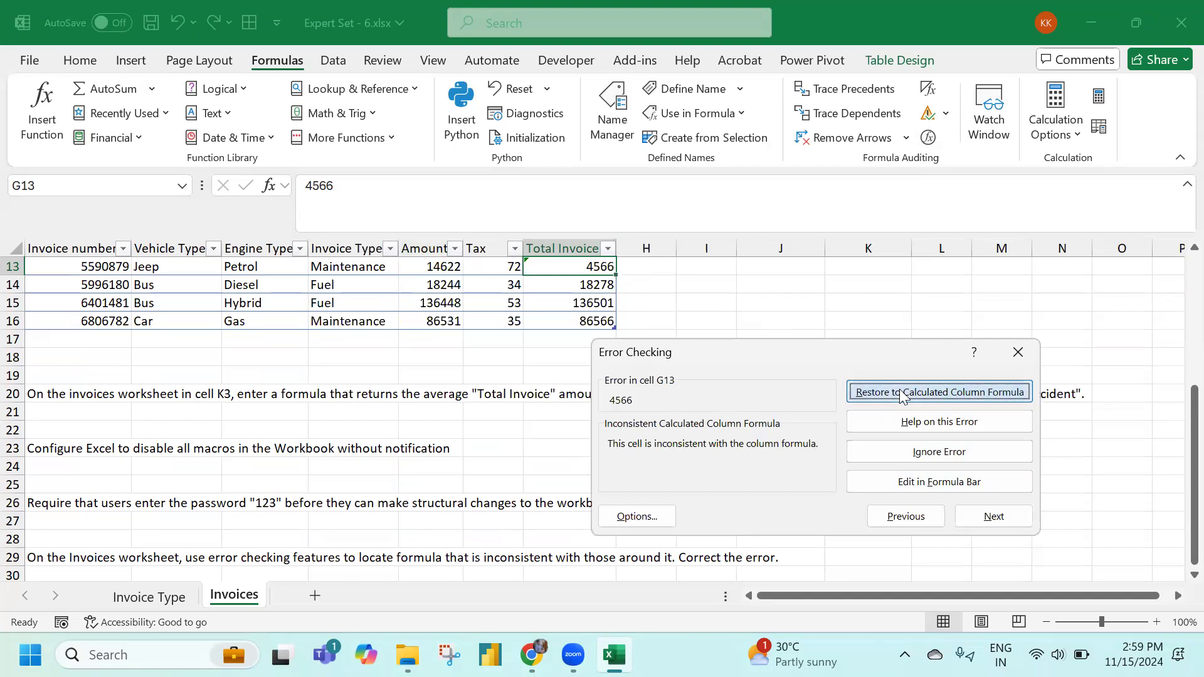
pyautogui.click(901, 394)
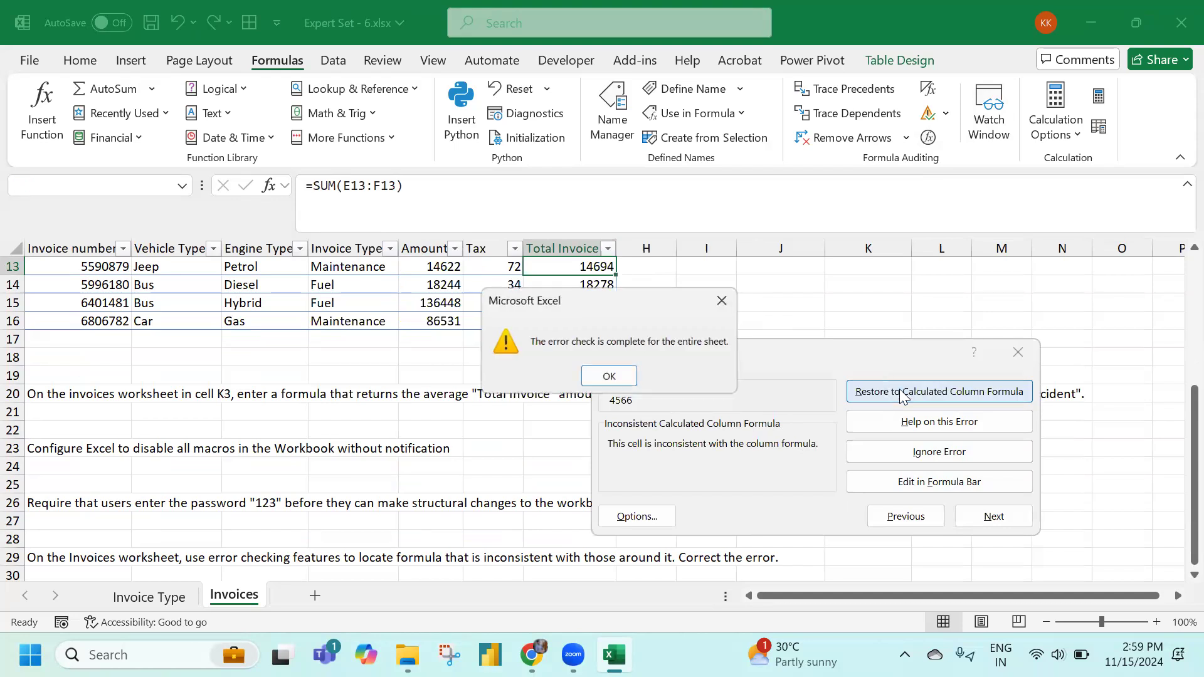
pyautogui.click(599, 378)
# Review the corrected sheet and start closing the Expert Set - 6 workbook
pyautogui.scroll(4, 577, 354)
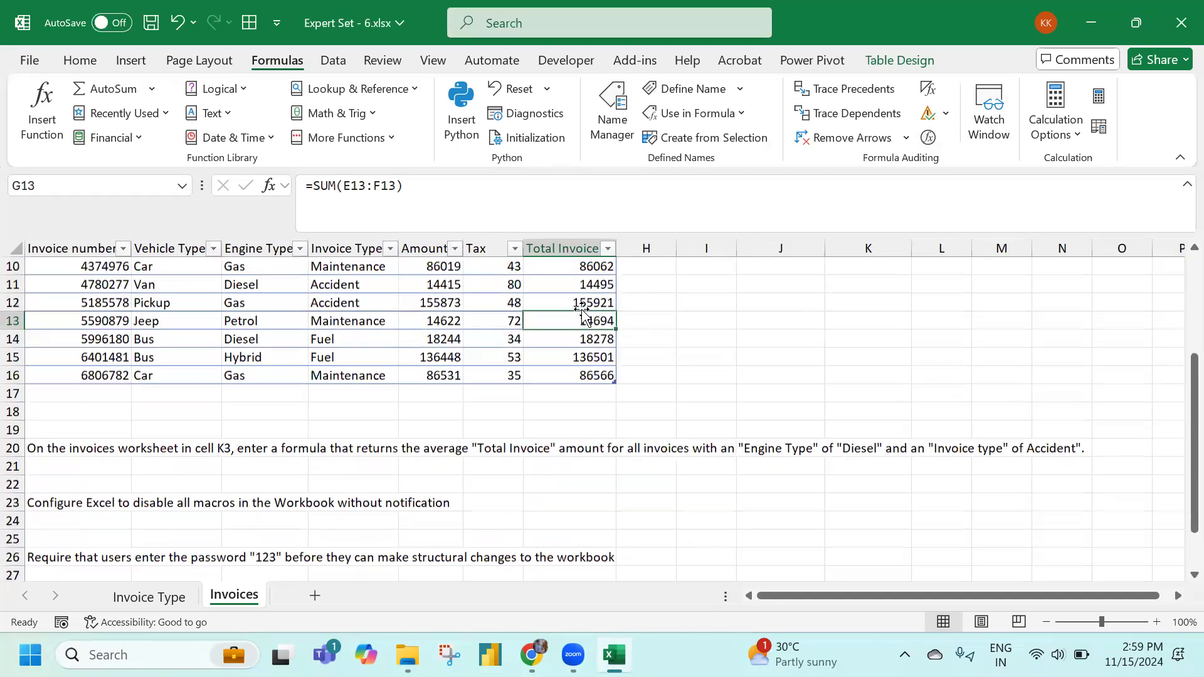
pyautogui.scroll(-3, 577, 392)
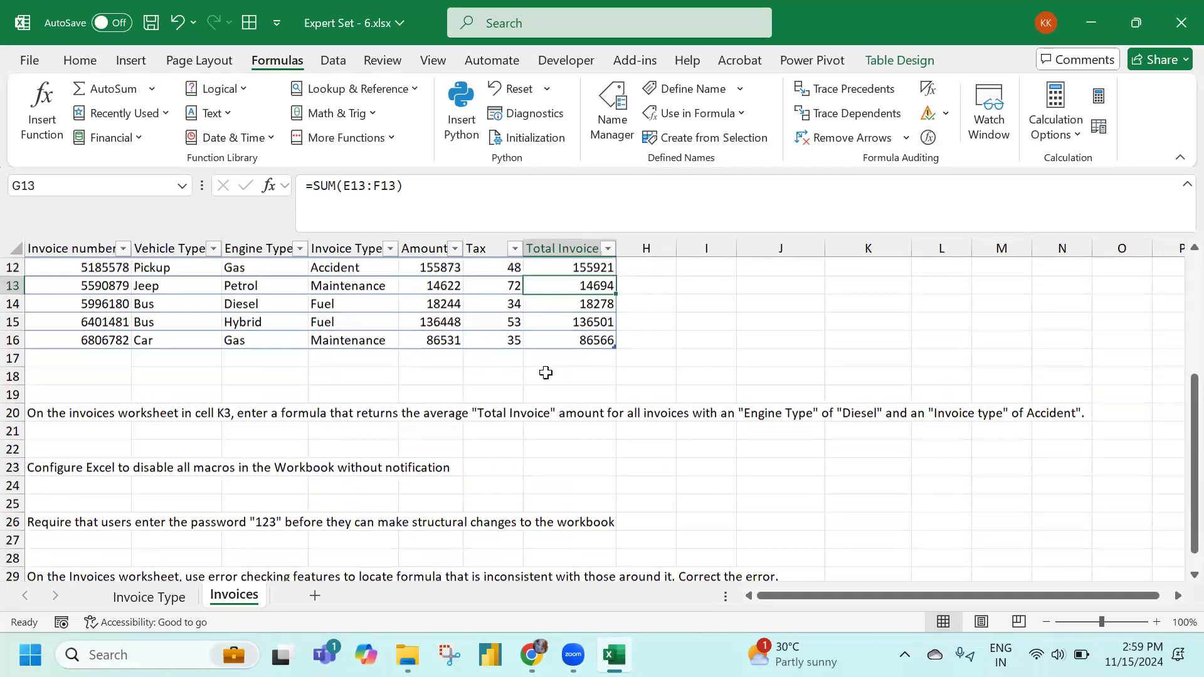
pyautogui.scroll(4, 545, 374)
pyautogui.scroll(-7, 203, 447)
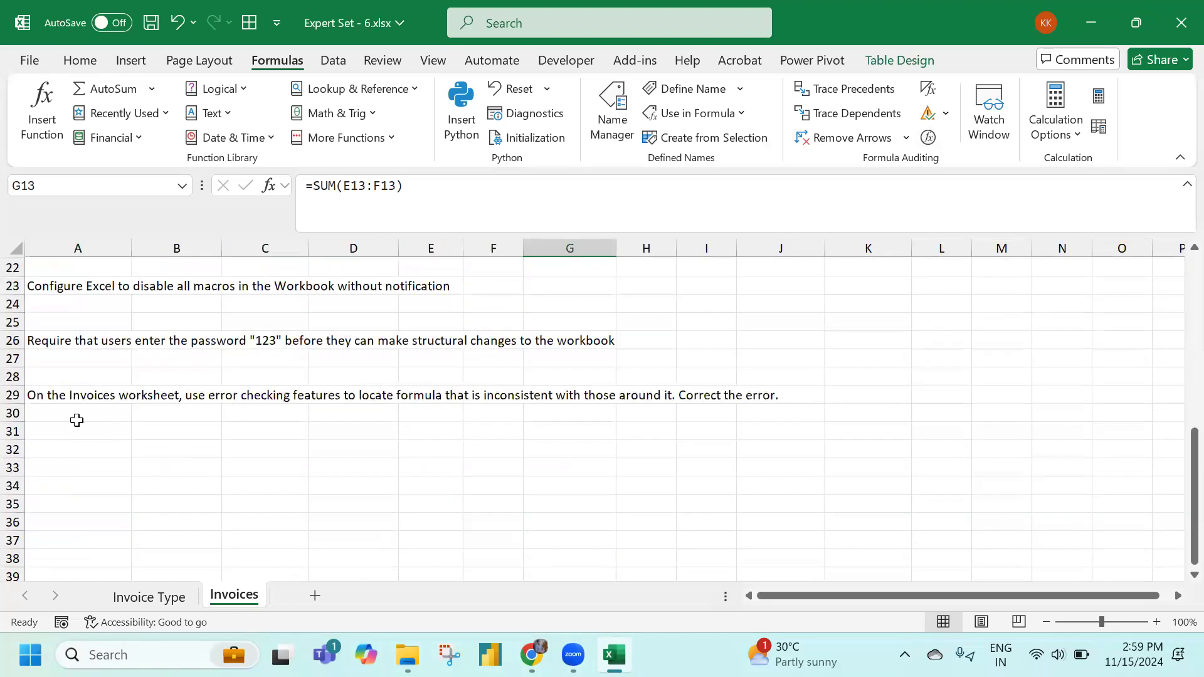
pyautogui.click(946, 114)
pyautogui.click(275, 419)
pyautogui.click(1177, 36)
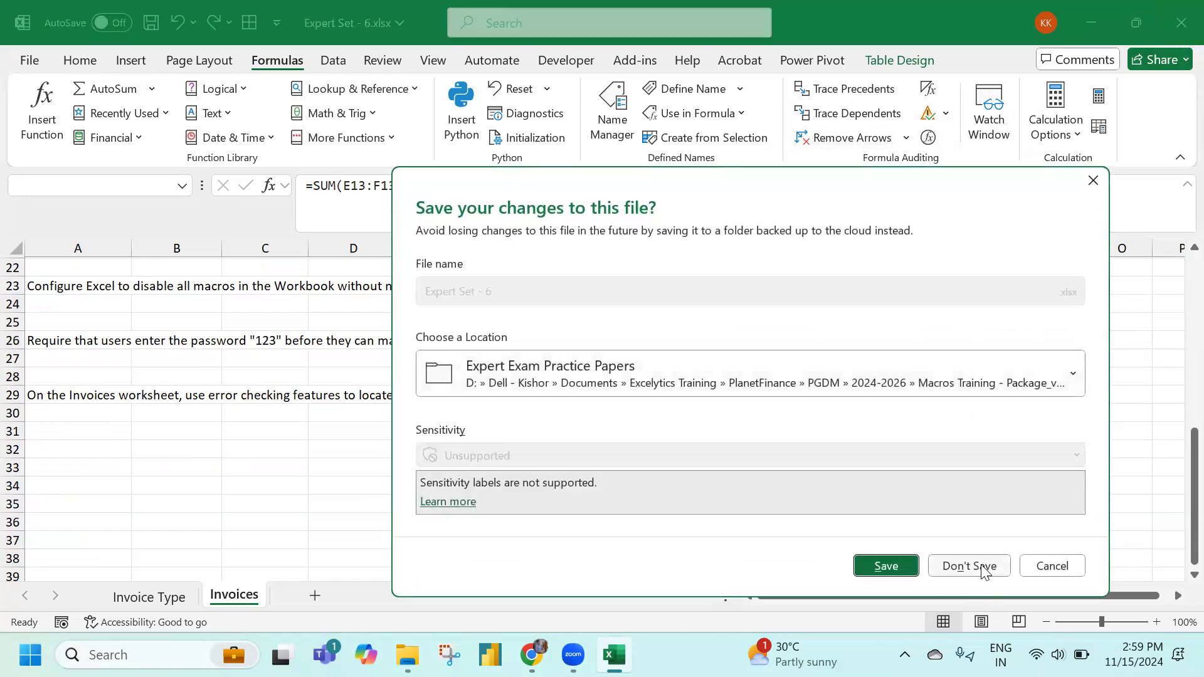
# Discard changes to Expert Set - 6 and open Expert Set - 7.xlsx on its Conference sheet
pyautogui.press('n')
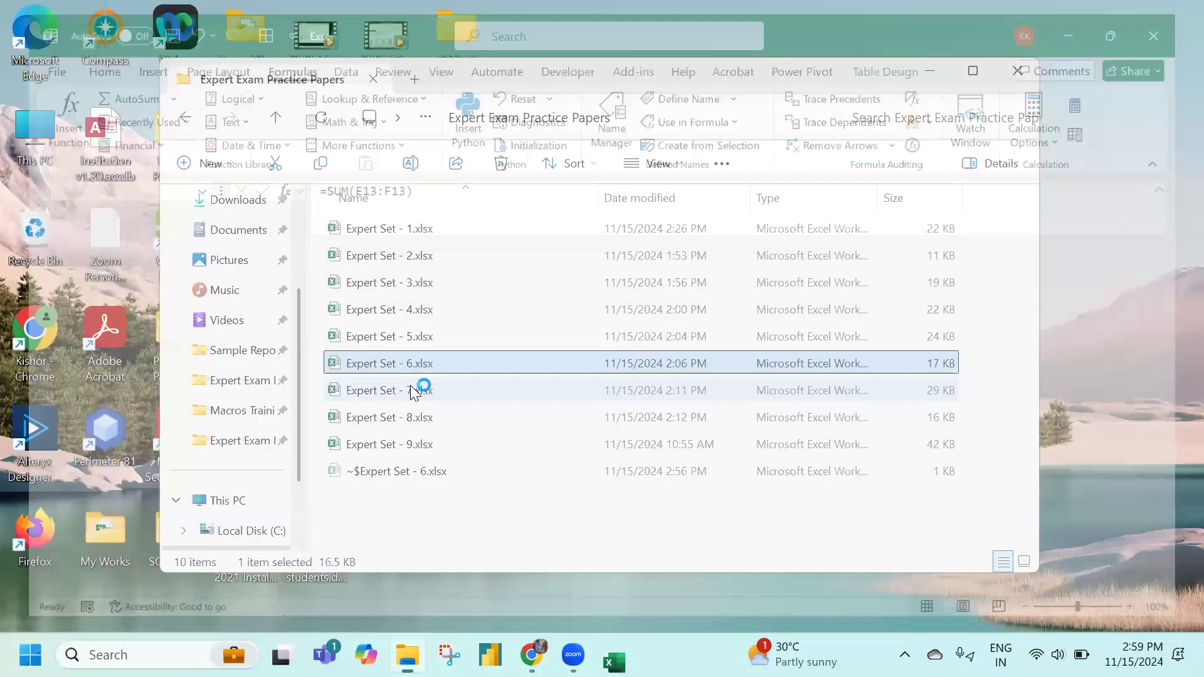
pyautogui.doubleClick(414, 390)
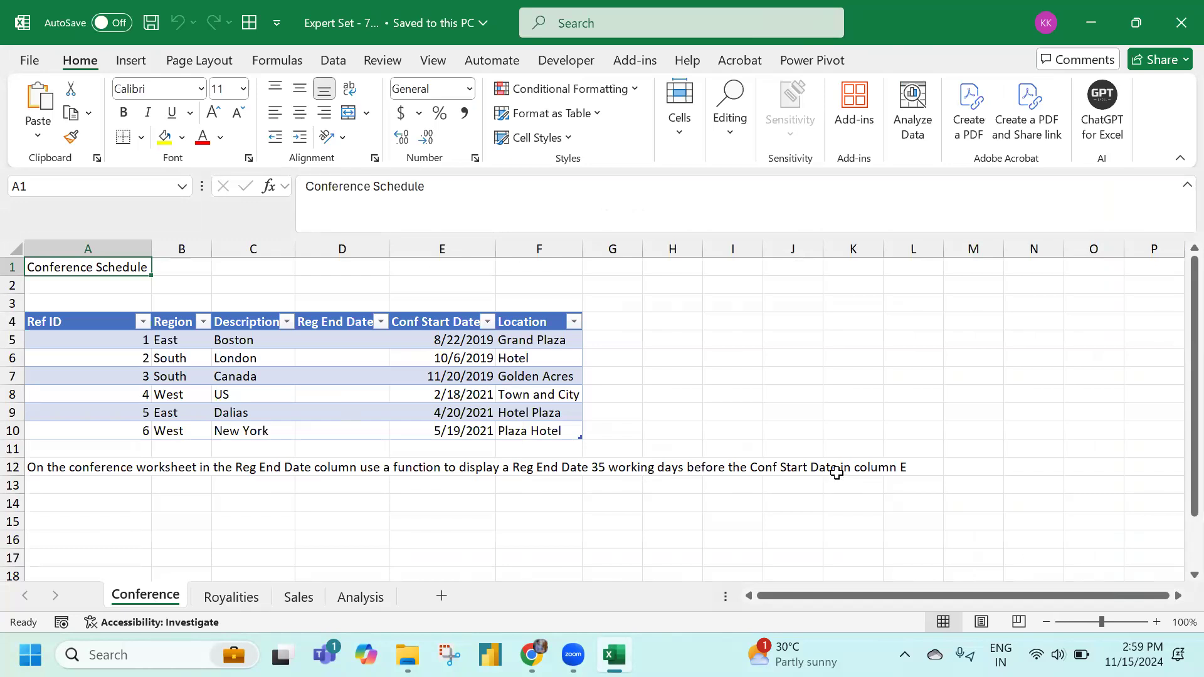
# Enter =WORKDAY([@[Conf Start Date]],-35) in D5 to fill the Reg End Date column
pyautogui.click(435, 341)
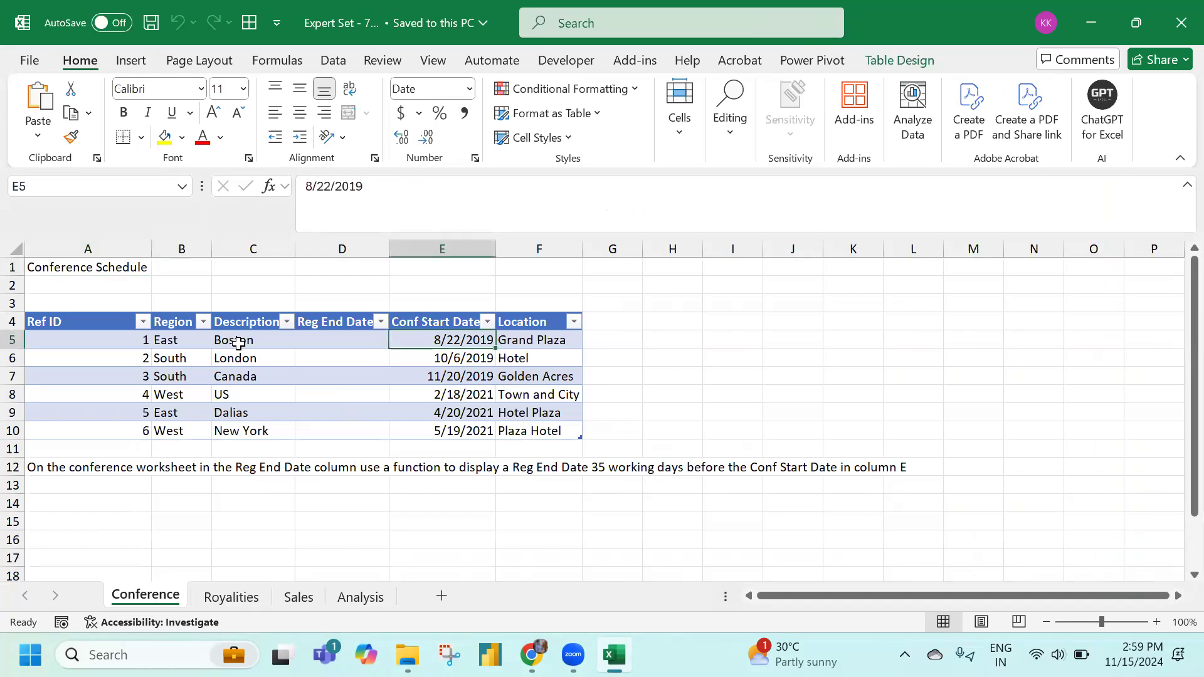
pyautogui.click(315, 336)
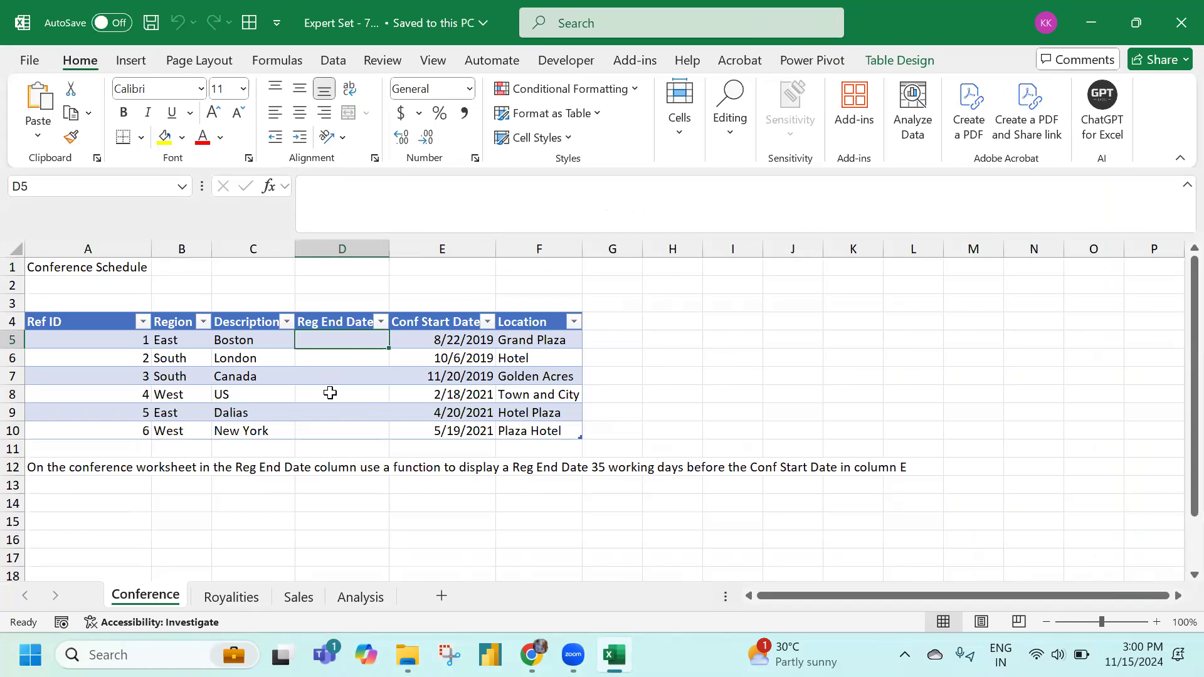
pyautogui.write('=')
pyautogui.press('Right')
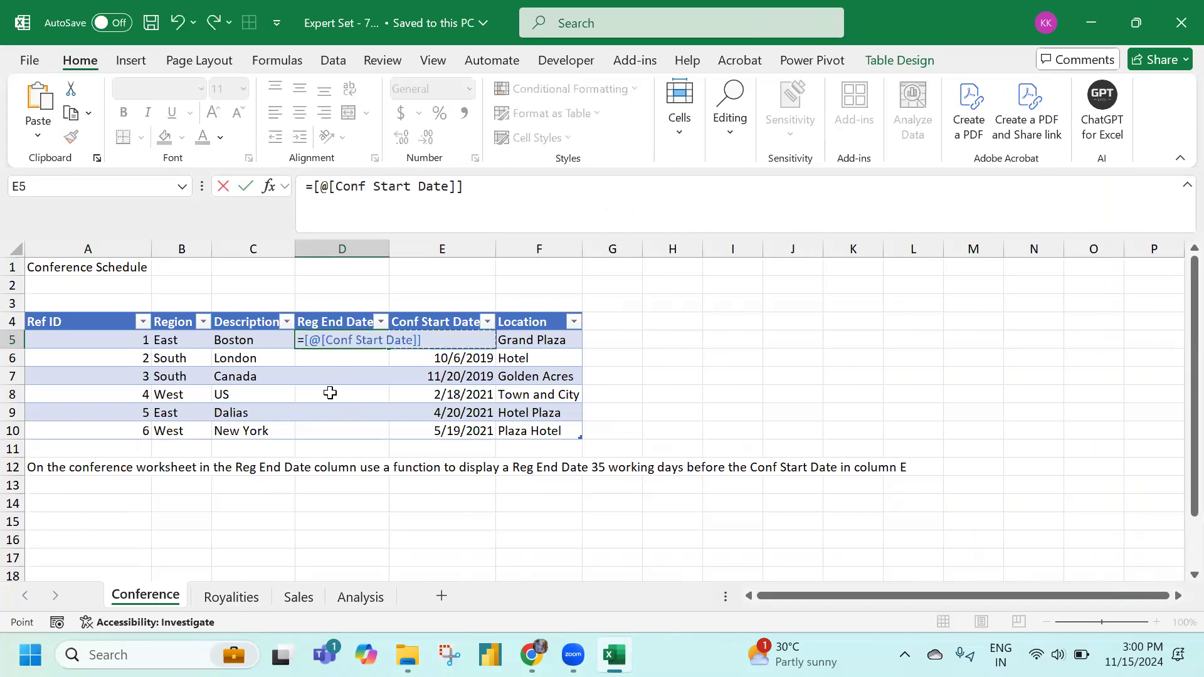
pyautogui.write('-35')
pyautogui.press('Escape')
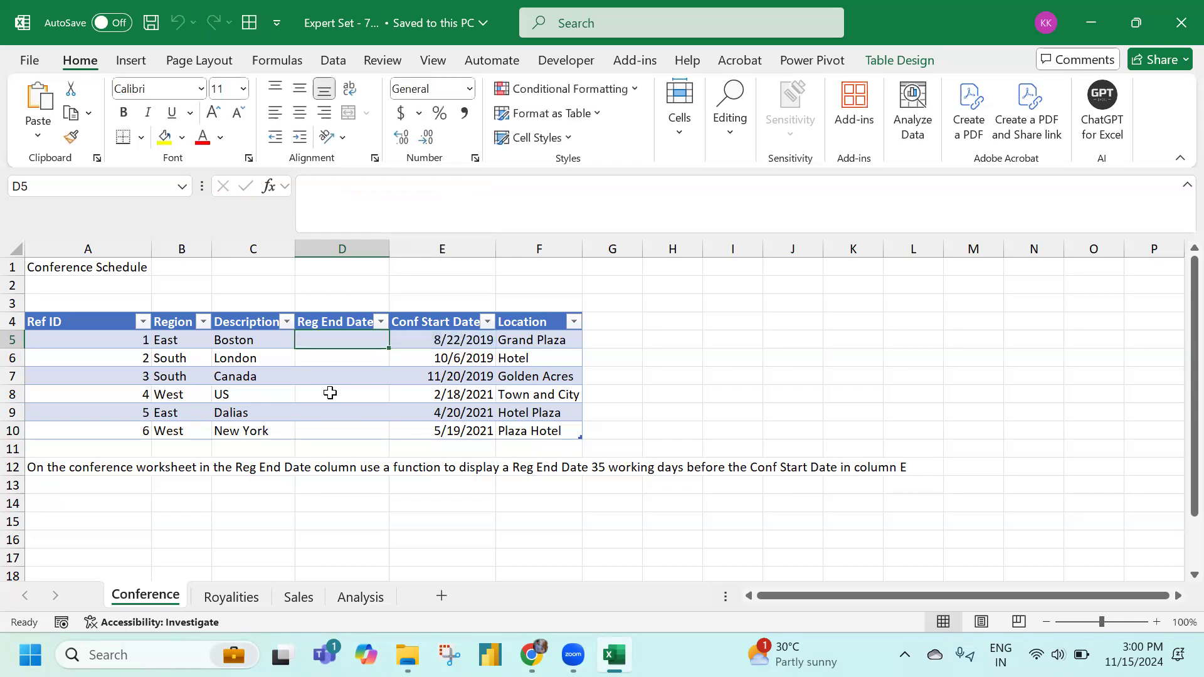
pyautogui.write('=work')
pyautogui.press('Tab')
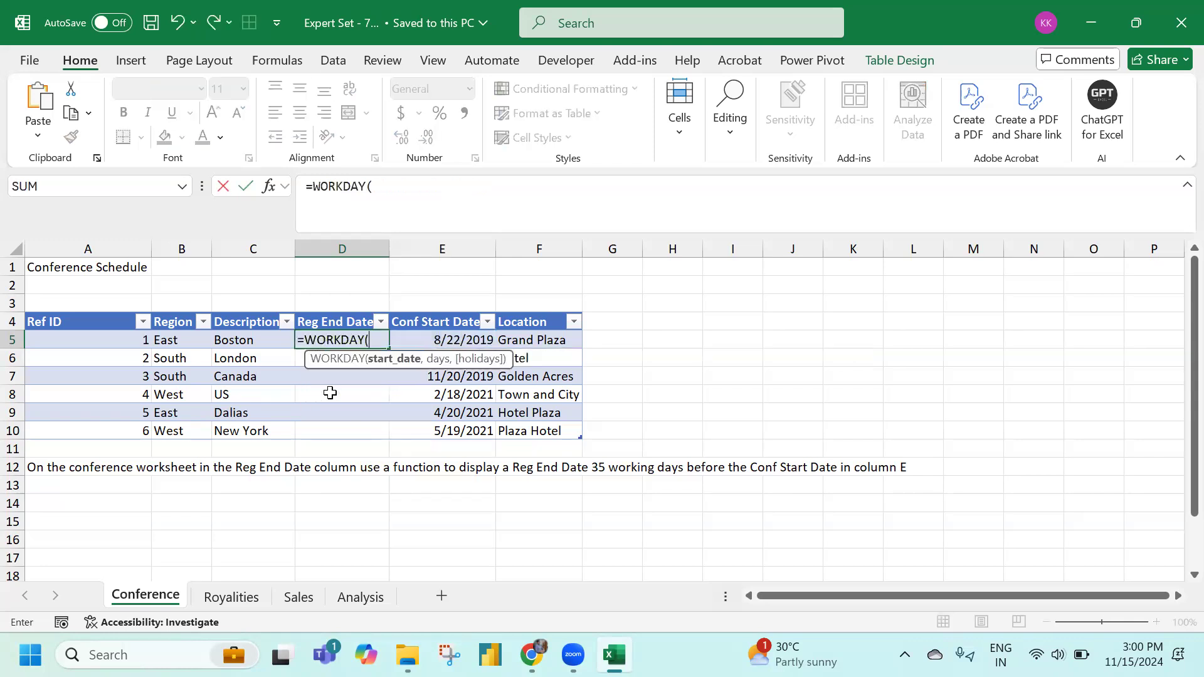
pyautogui.click(457, 339)
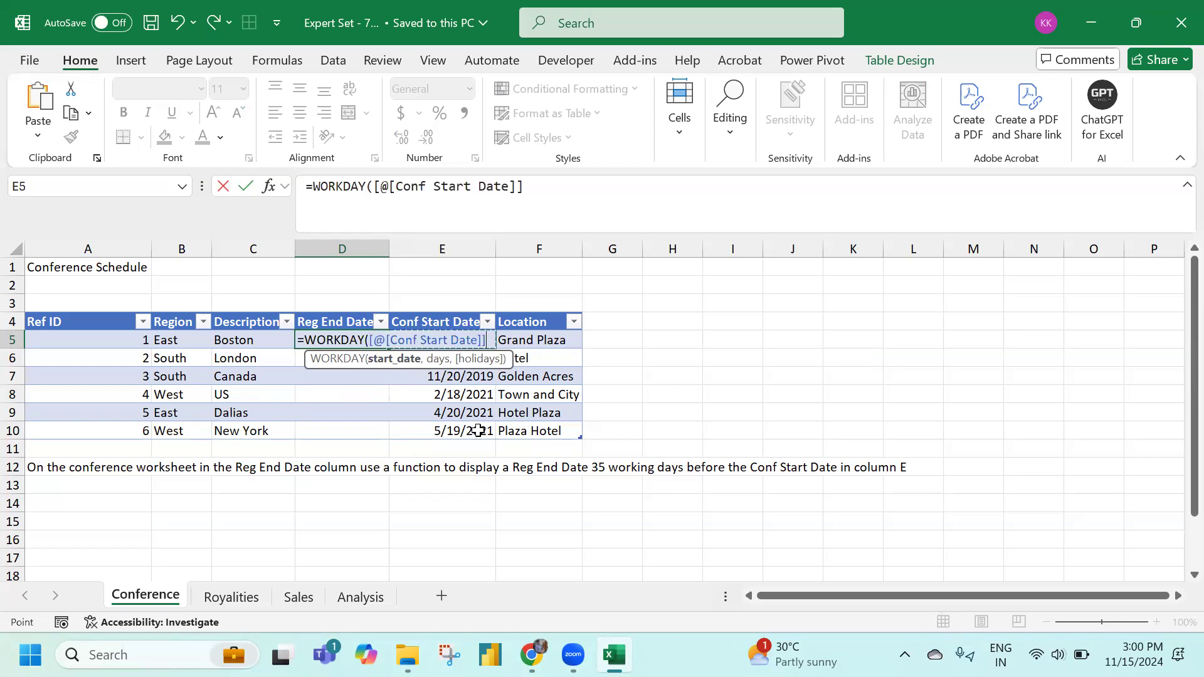
pyautogui.write(',')
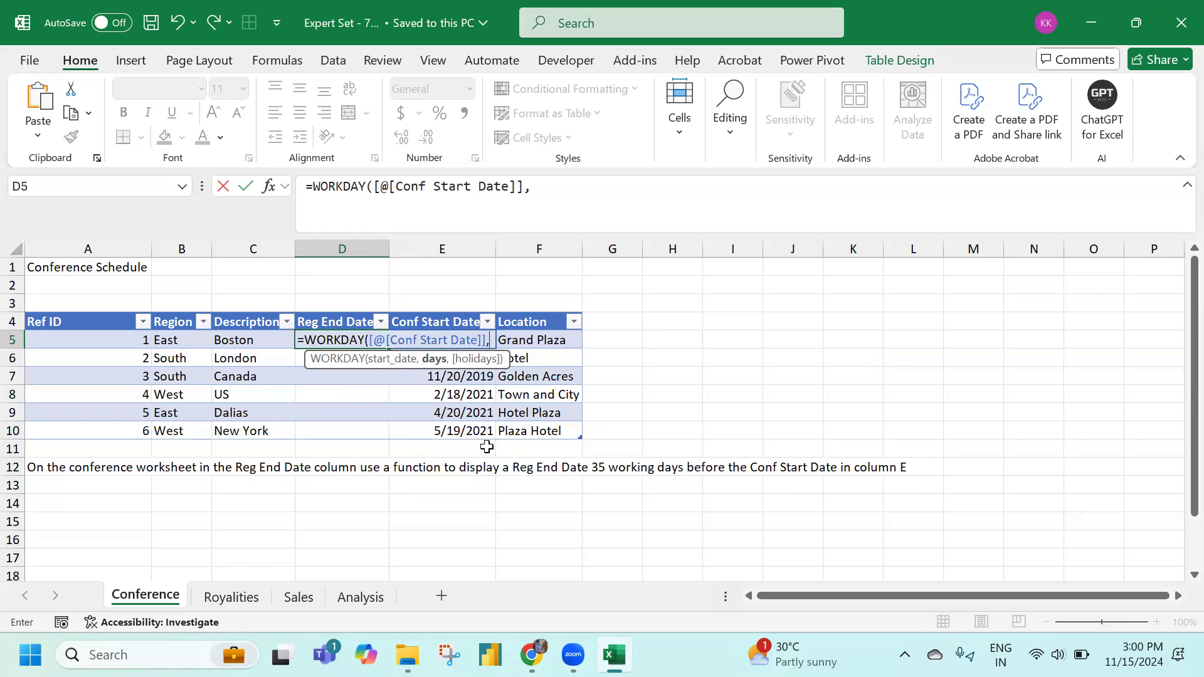
pyautogui.write('-35)')
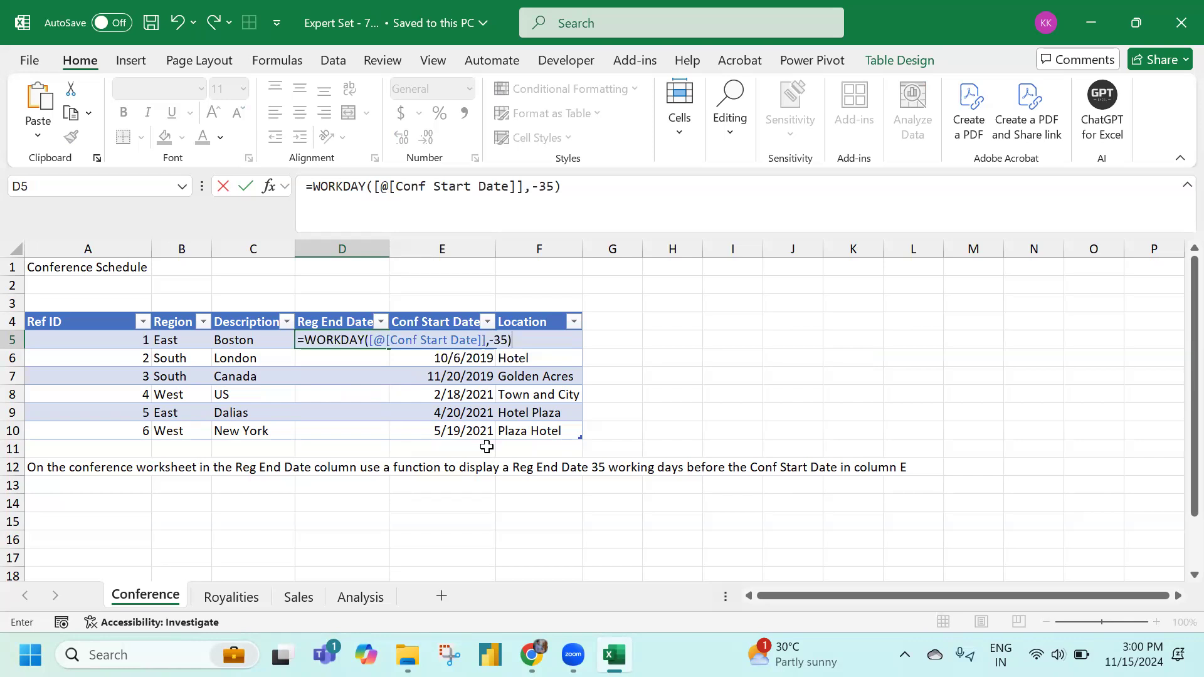
pyautogui.press('Return')
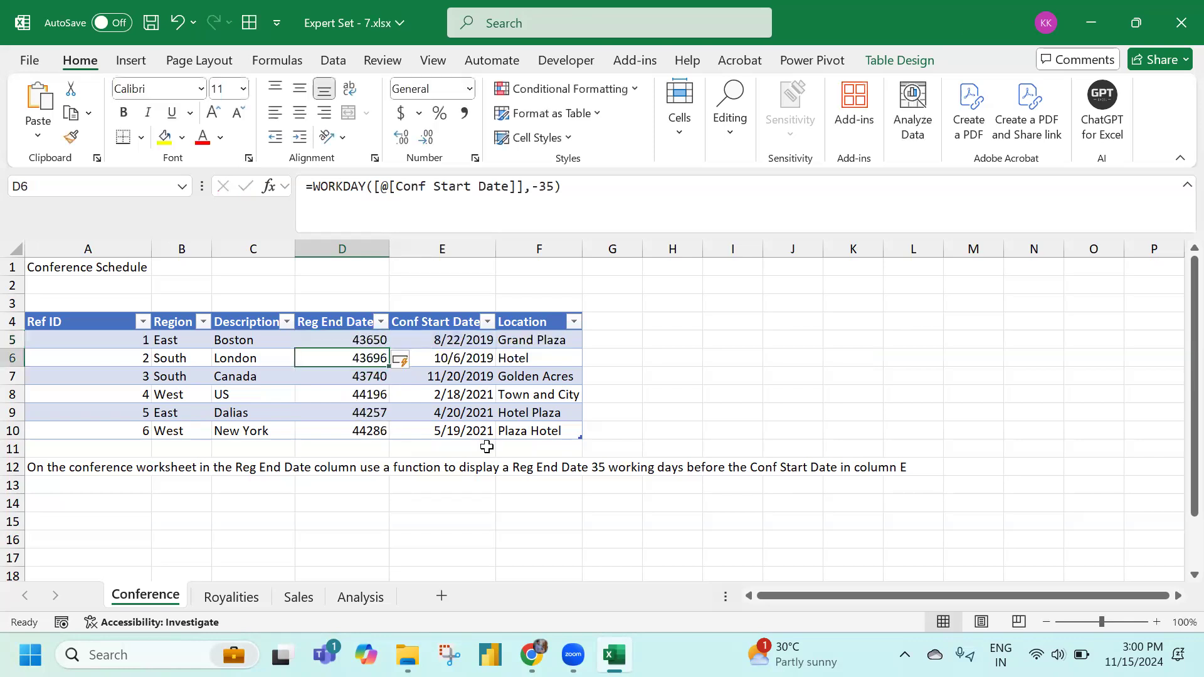
# Format the Reg End Date results D5:D10 as Short Date and move to the Royalities sheet
pyautogui.moveTo(329, 340); pyautogui.dragTo(347, 359)
pyautogui.moveTo(349, 404); pyautogui.dragTo(357, 436)
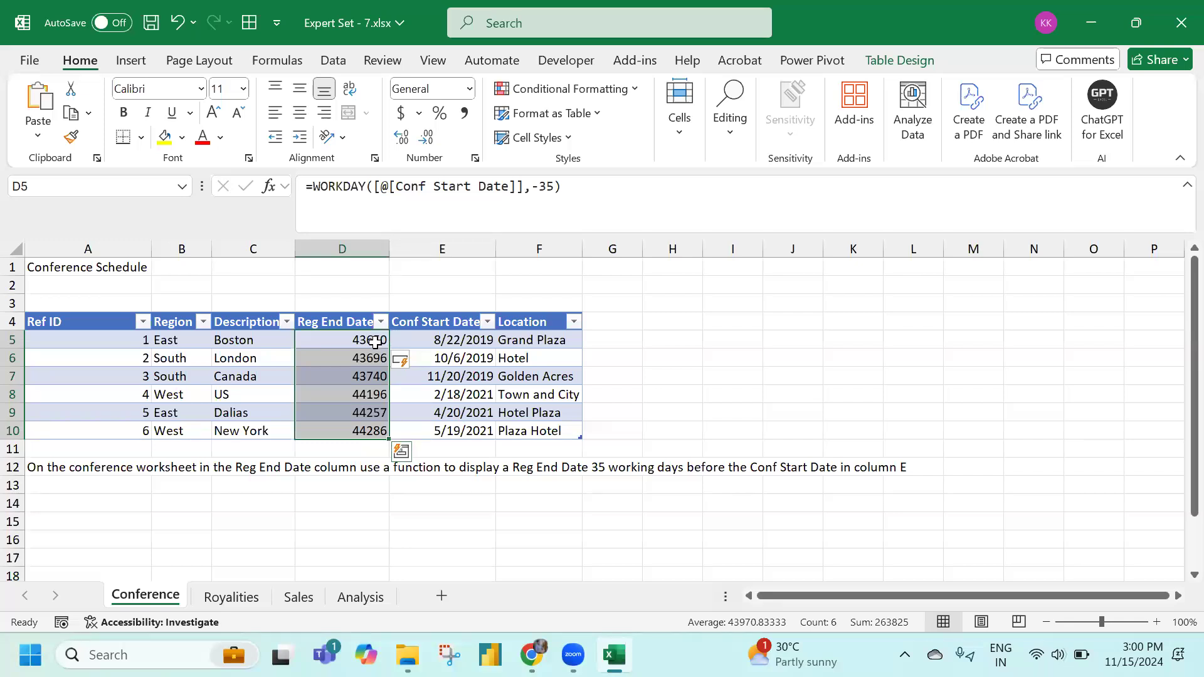
pyautogui.click(468, 91)
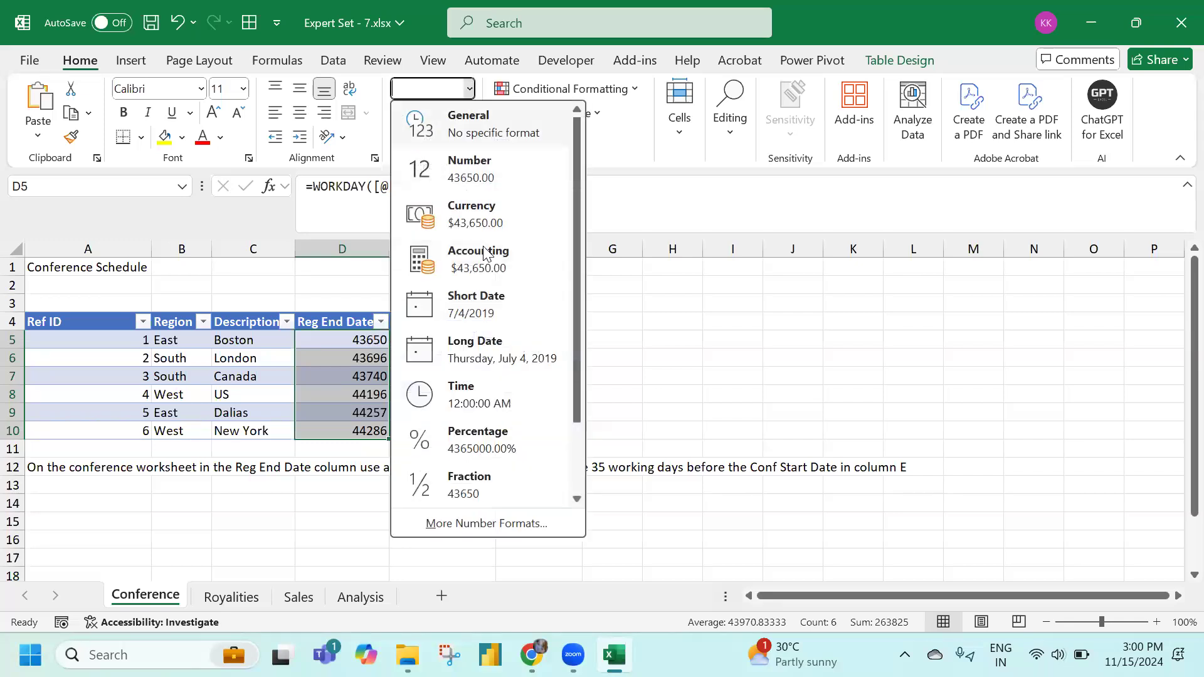
pyautogui.click(464, 303)
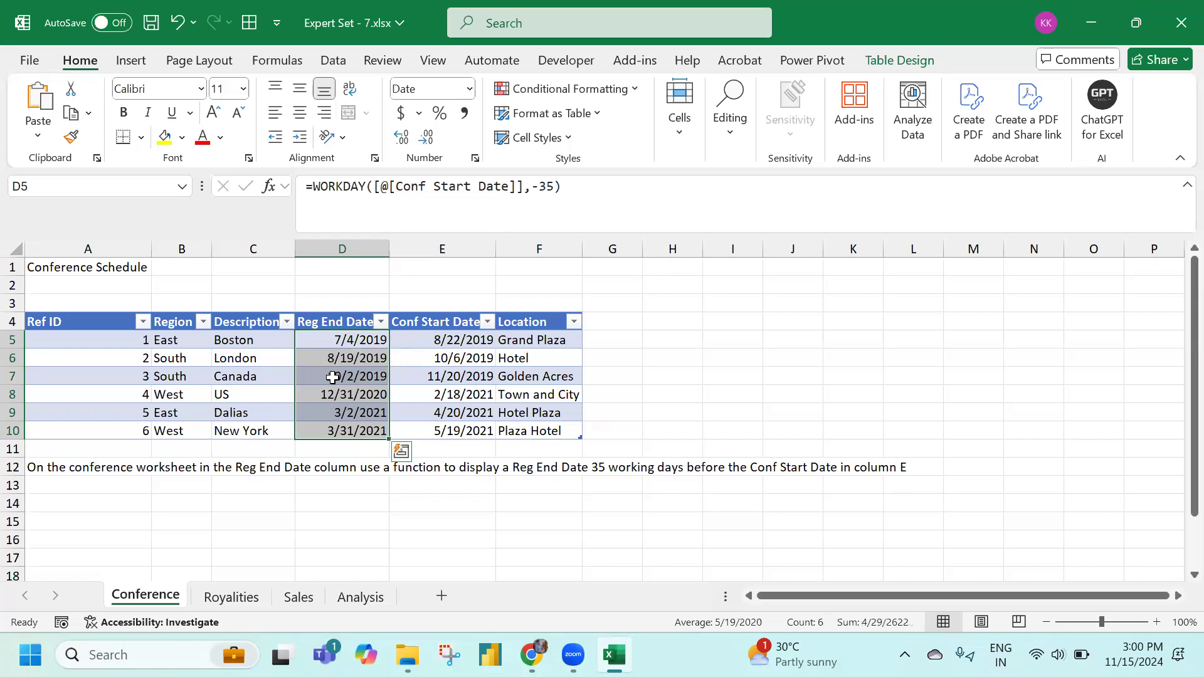
pyautogui.click(347, 339)
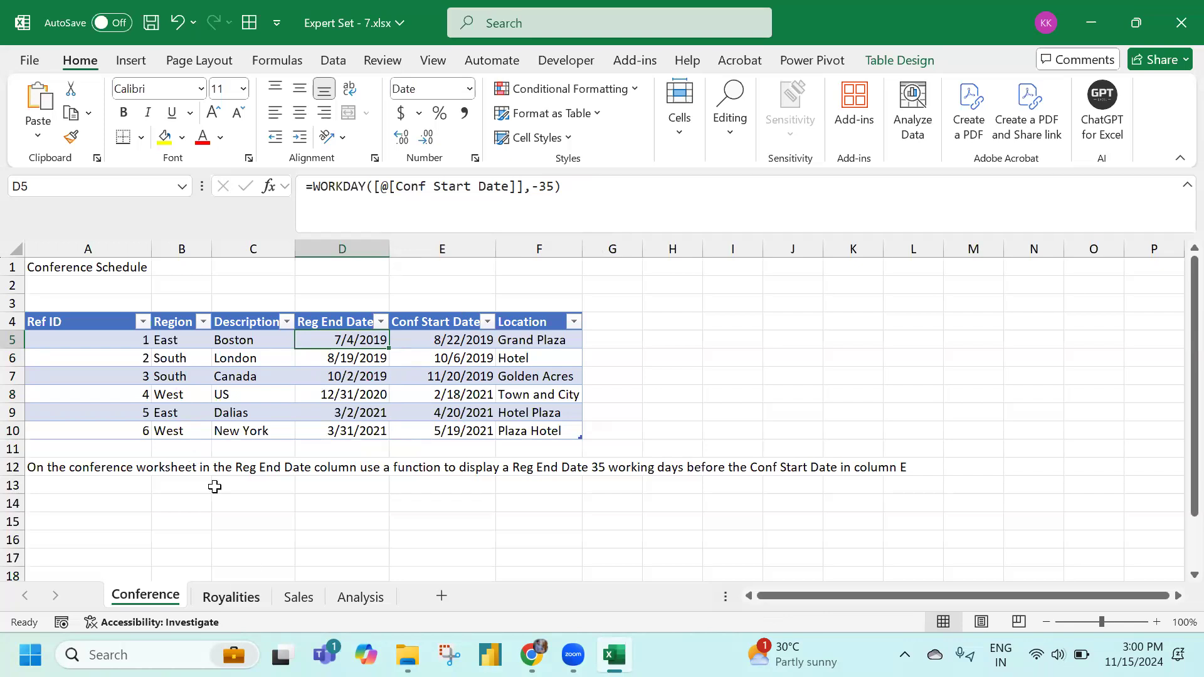
pyautogui.hotkey('ctrl', 'pagedown')
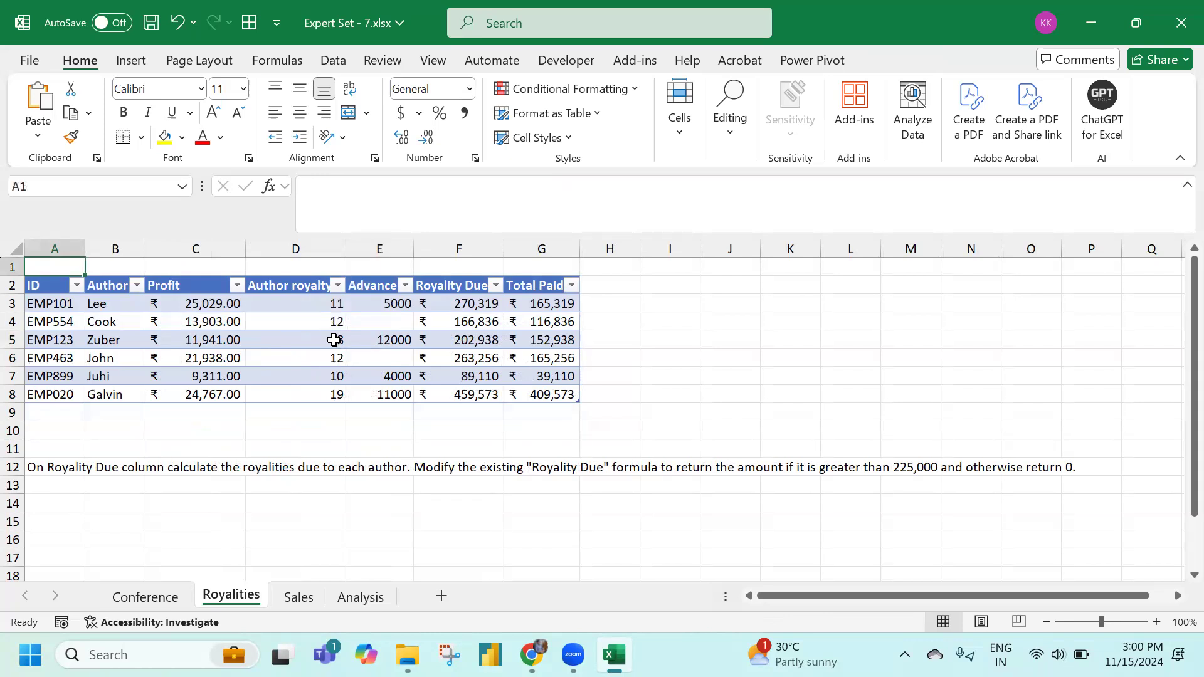
# Inspect F3's Royality Due formula and select its (C3*D3)-E3 calculation
pyautogui.click(458, 302)
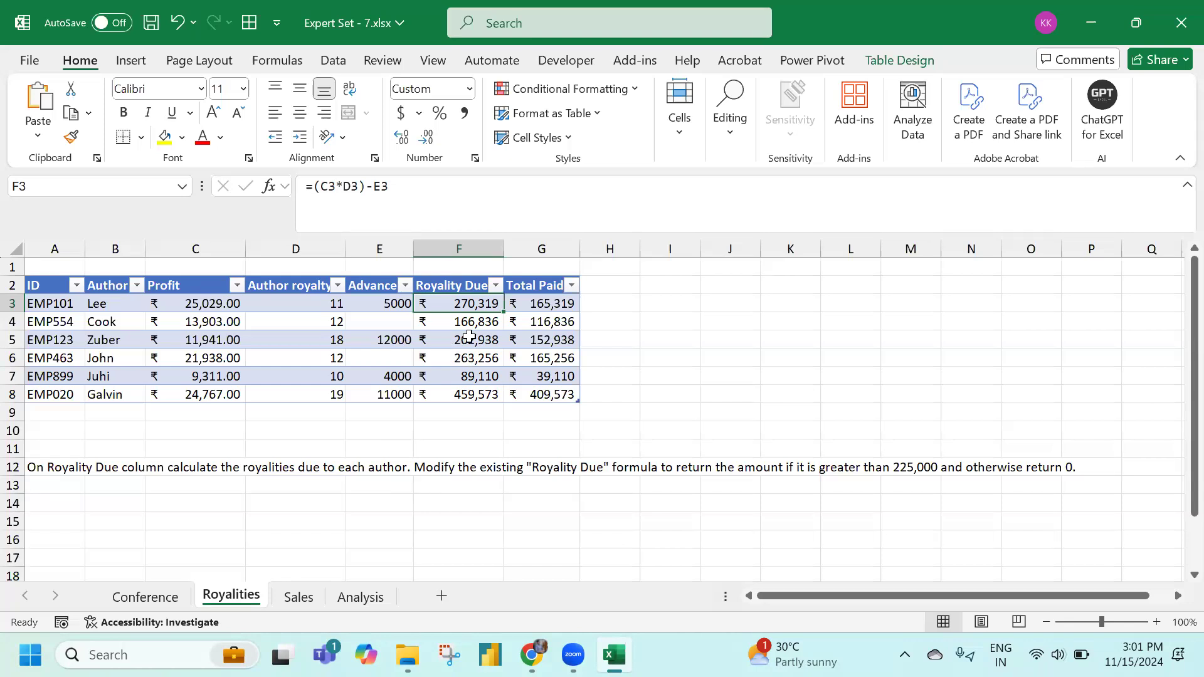
pyautogui.click(316, 190)
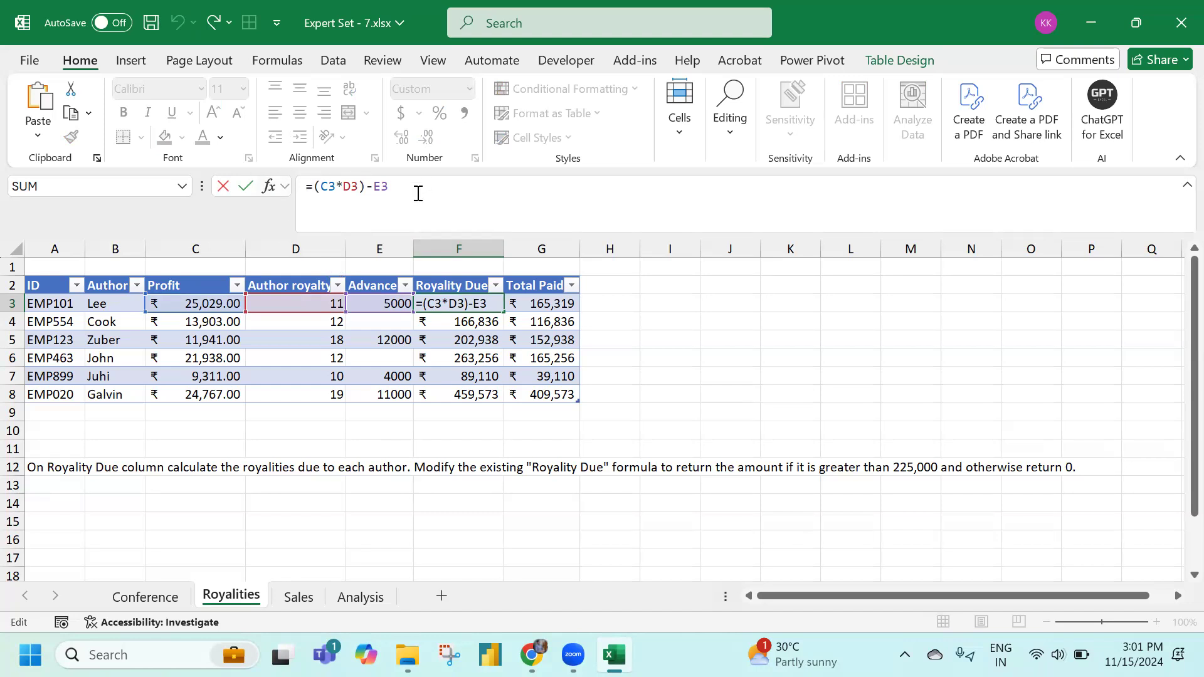
pyautogui.moveTo(312, 188); pyautogui.dragTo(472, 188)
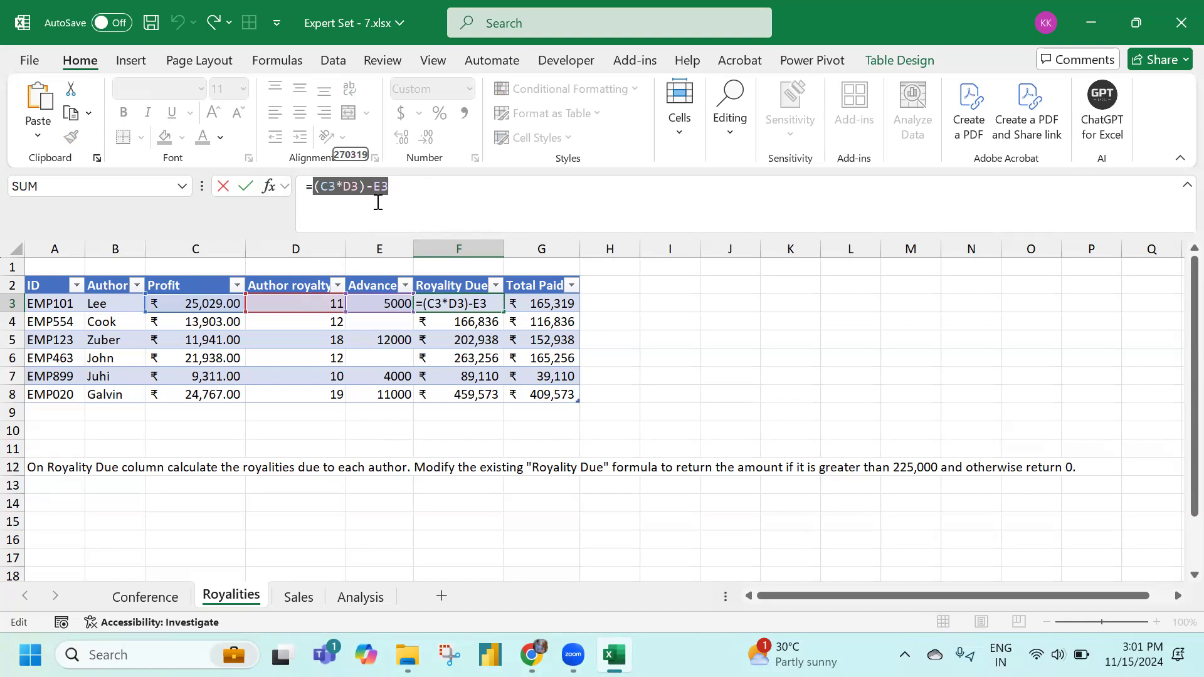
pyautogui.press('Escape')
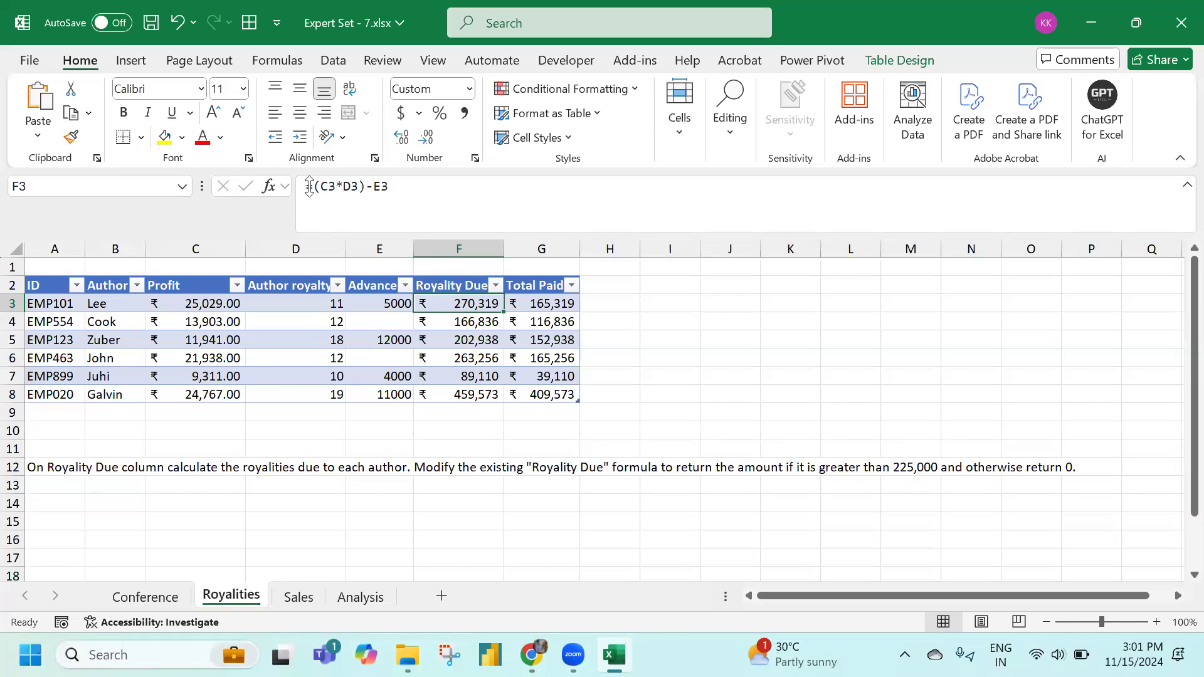
pyautogui.moveTo(393, 186); pyautogui.dragTo(313, 187)
pyautogui.hotkey('ctrl', 'c')
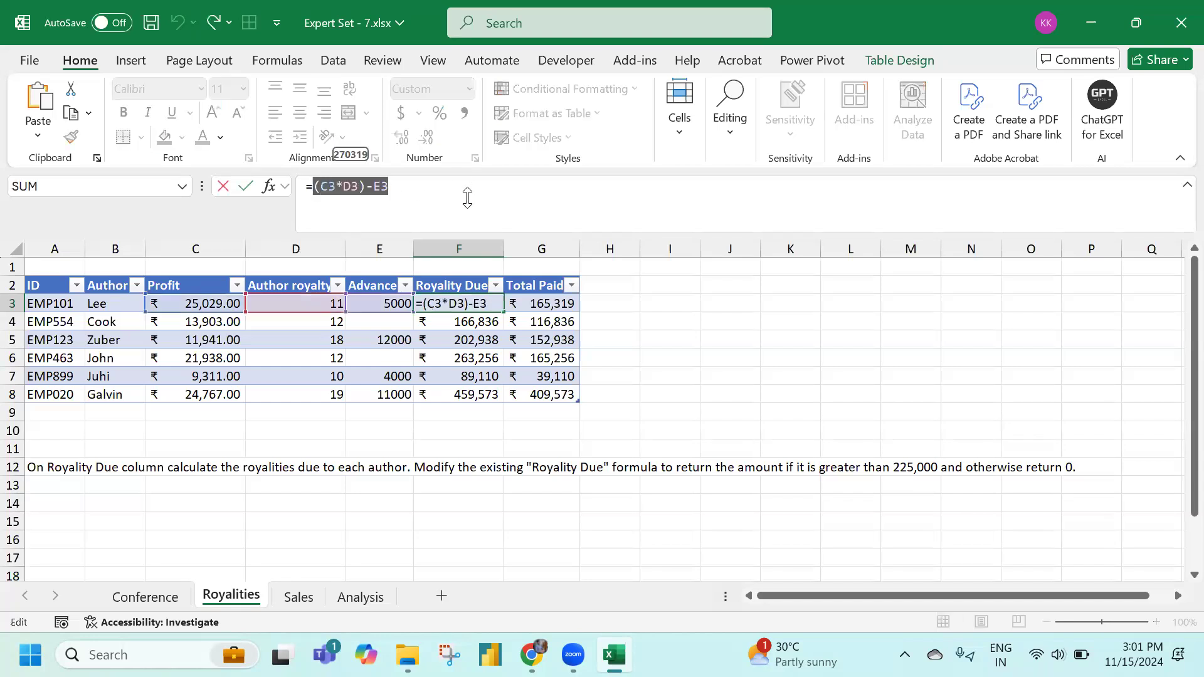
# Rewrite F3 as =IF((C3*D3)-E3>225000,(C3*D3)-E3,0), then go to the Sales sheet
pyautogui.click(314, 188)
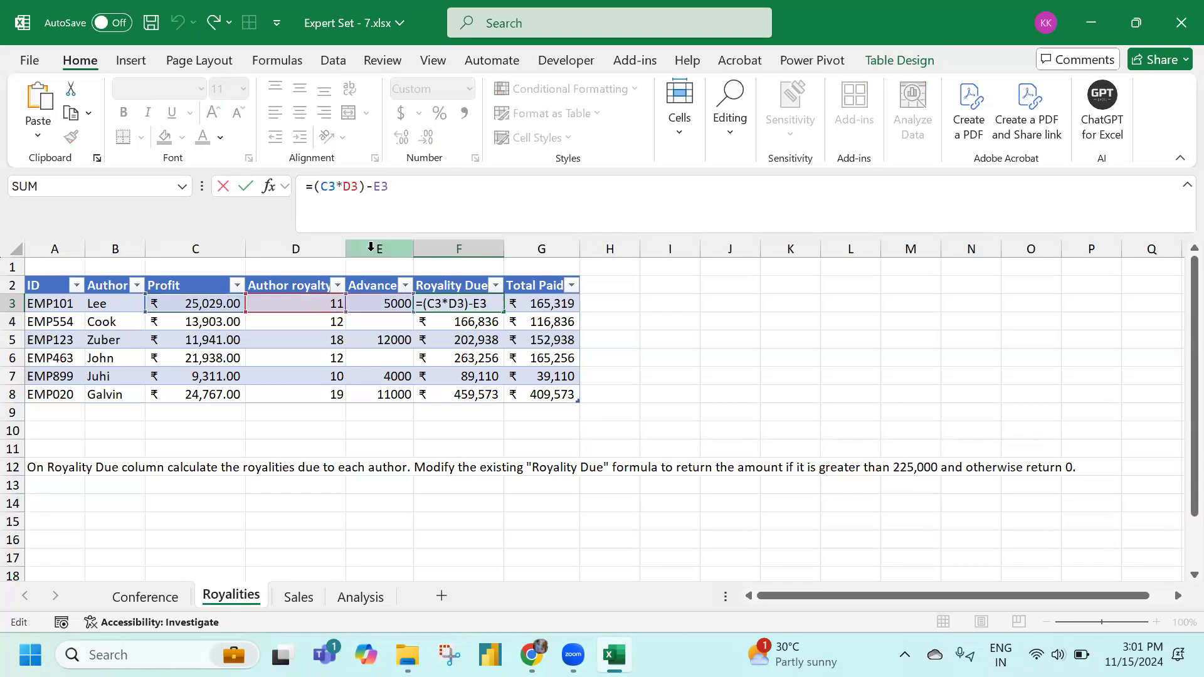
pyautogui.write('if(')
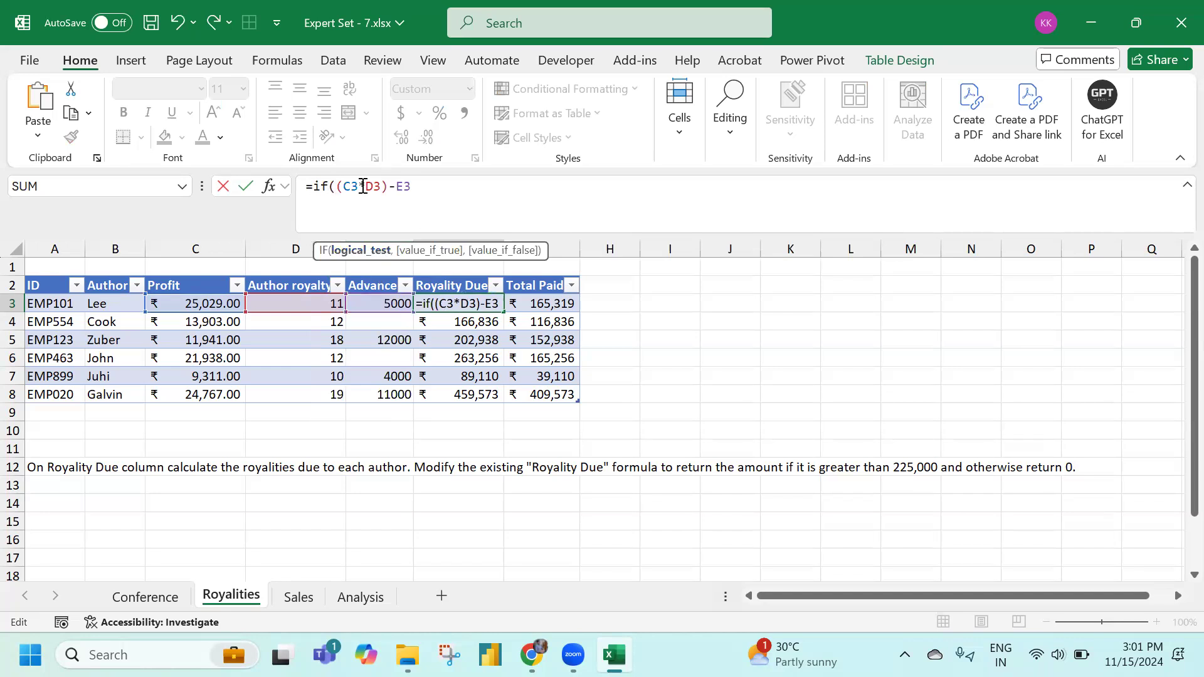
pyautogui.click(429, 183)
pyautogui.write('>22500')
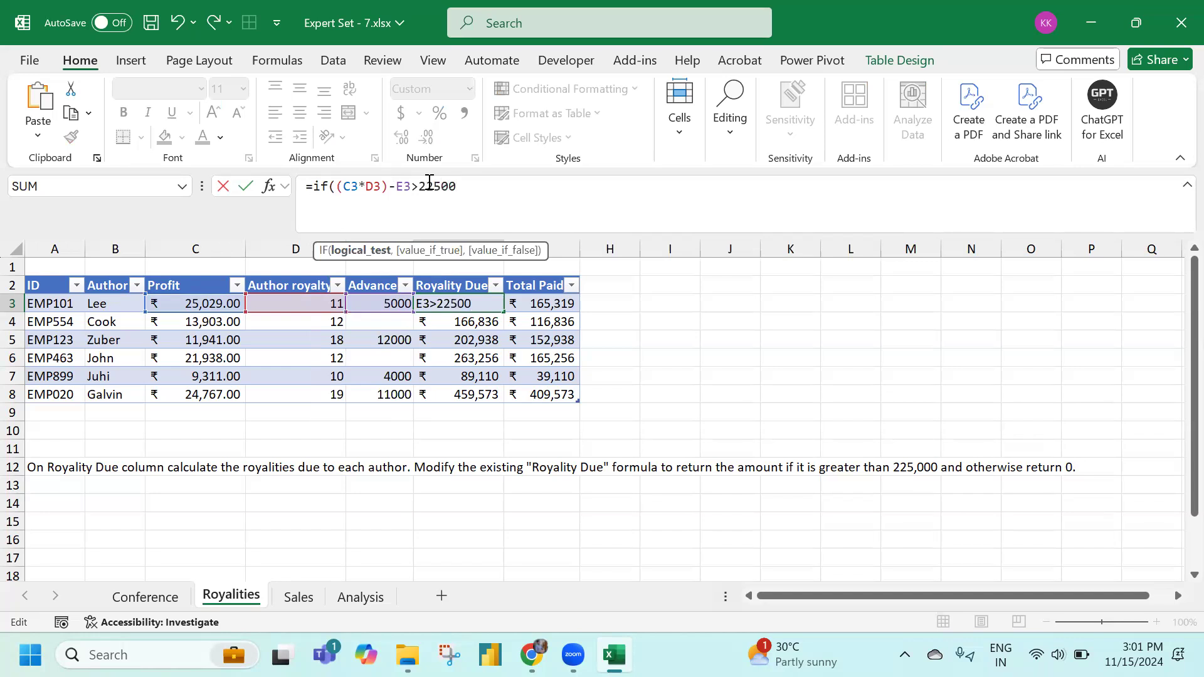
pyautogui.write('0,')
pyautogui.hotkey('ctrl', 'v')
pyautogui.write(',')
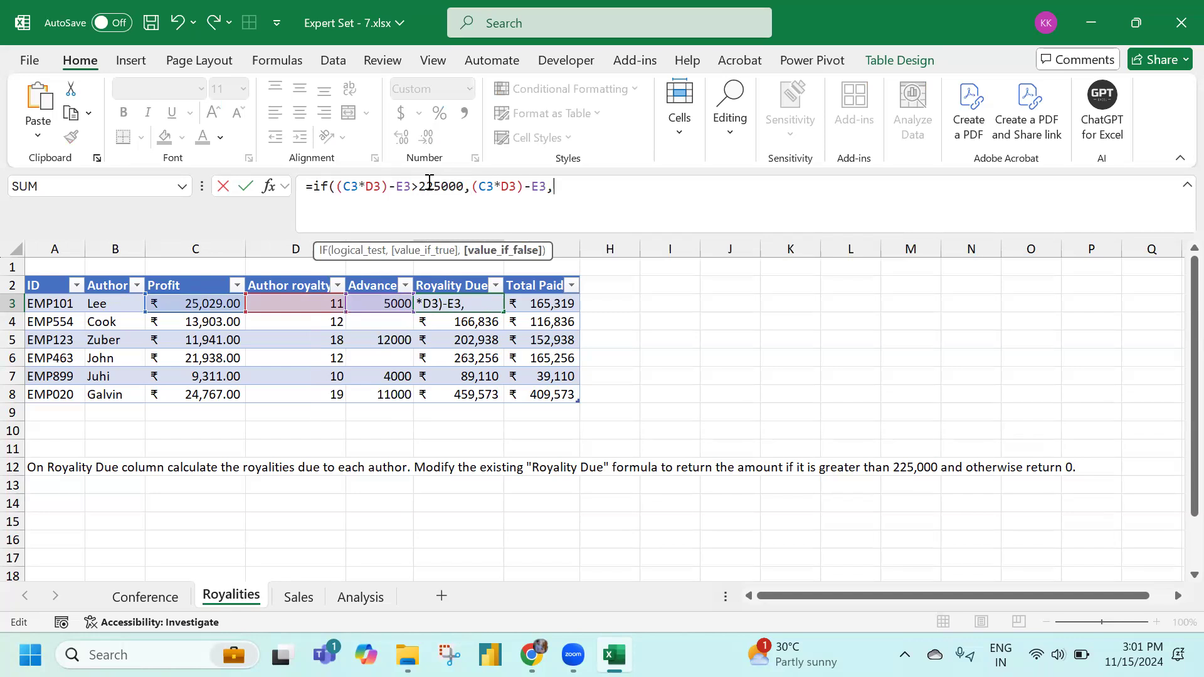
pyautogui.write('0)')
pyautogui.press('Return')
pyautogui.press('Up')
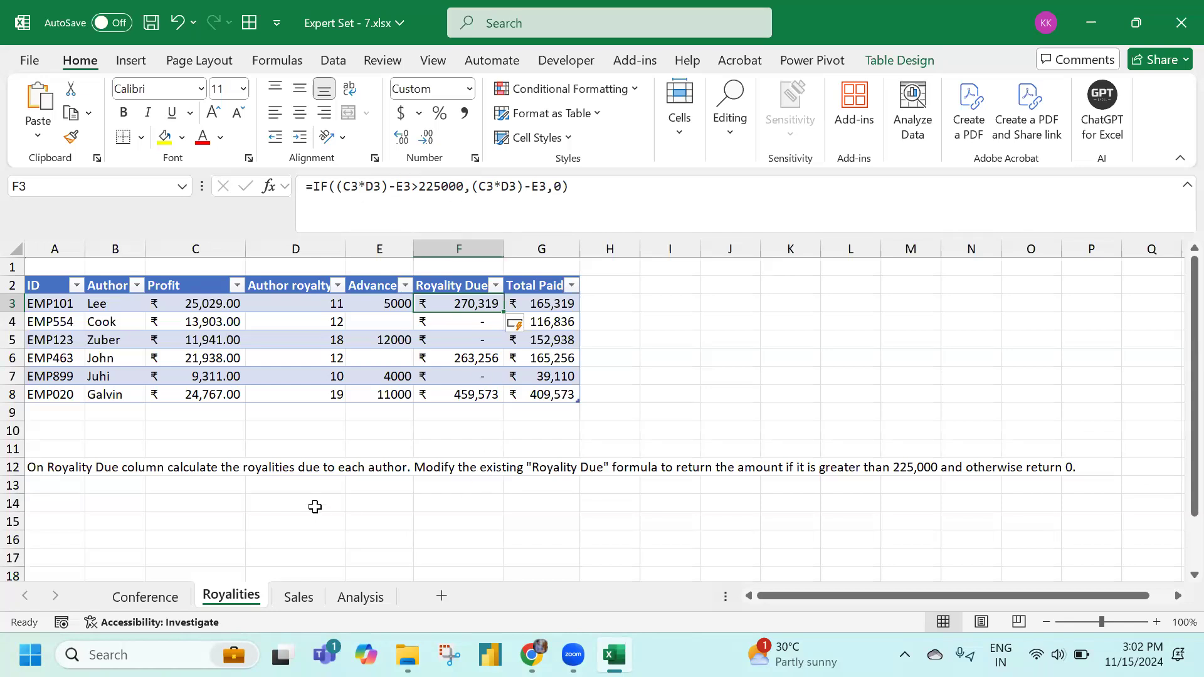
pyautogui.click(296, 598)
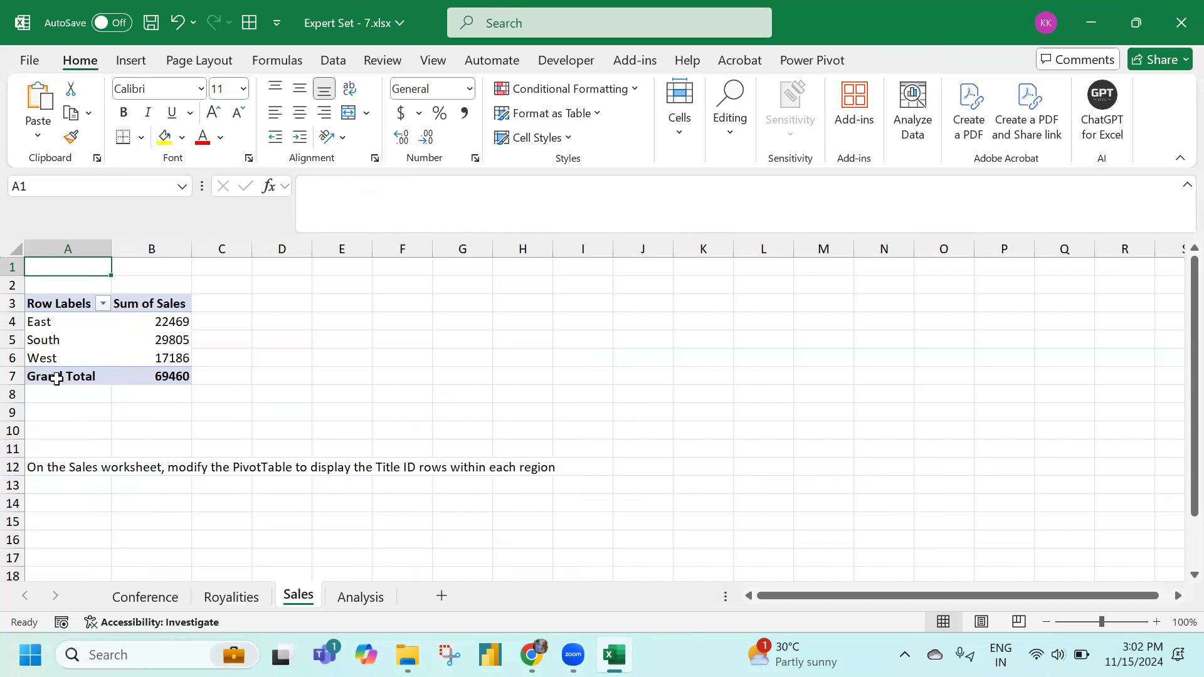
# Move the instruction text from A12 up to E1, clear of the PivotTable
pyautogui.click(47, 340)
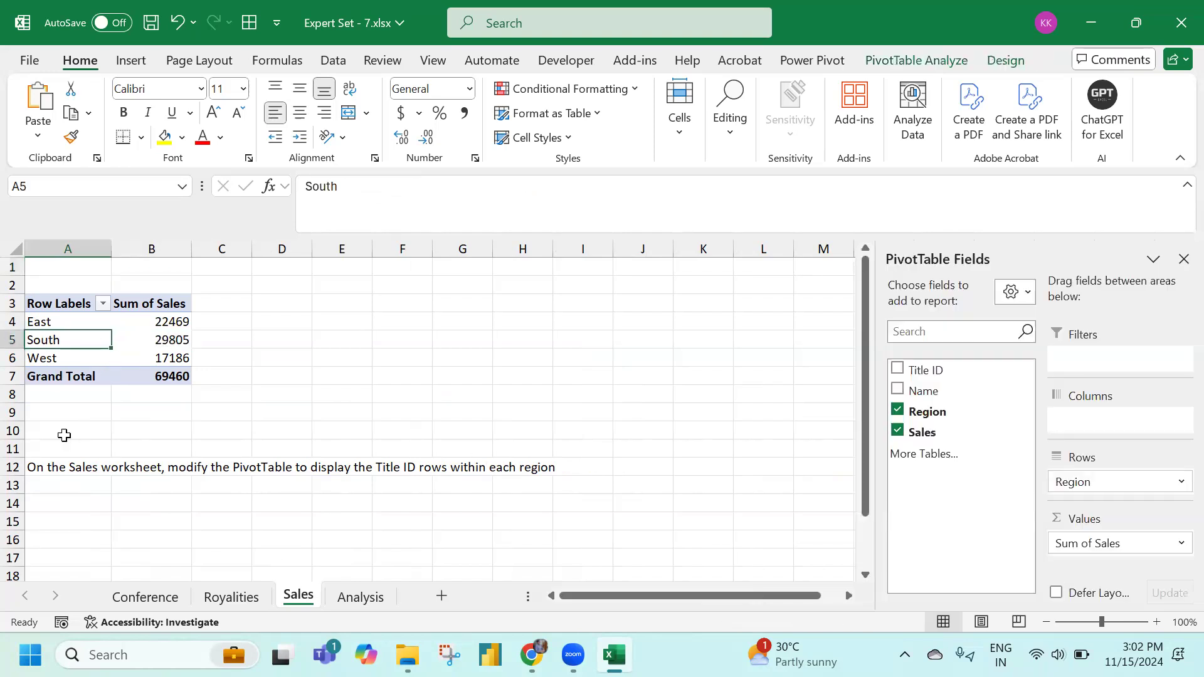
pyautogui.click(62, 465)
pyautogui.moveTo(59, 462); pyautogui.dragTo(370, 270)
# Add Title ID to the PivotTable rows beneath Region, then go to the Analysis sheet
pyautogui.click(89, 359)
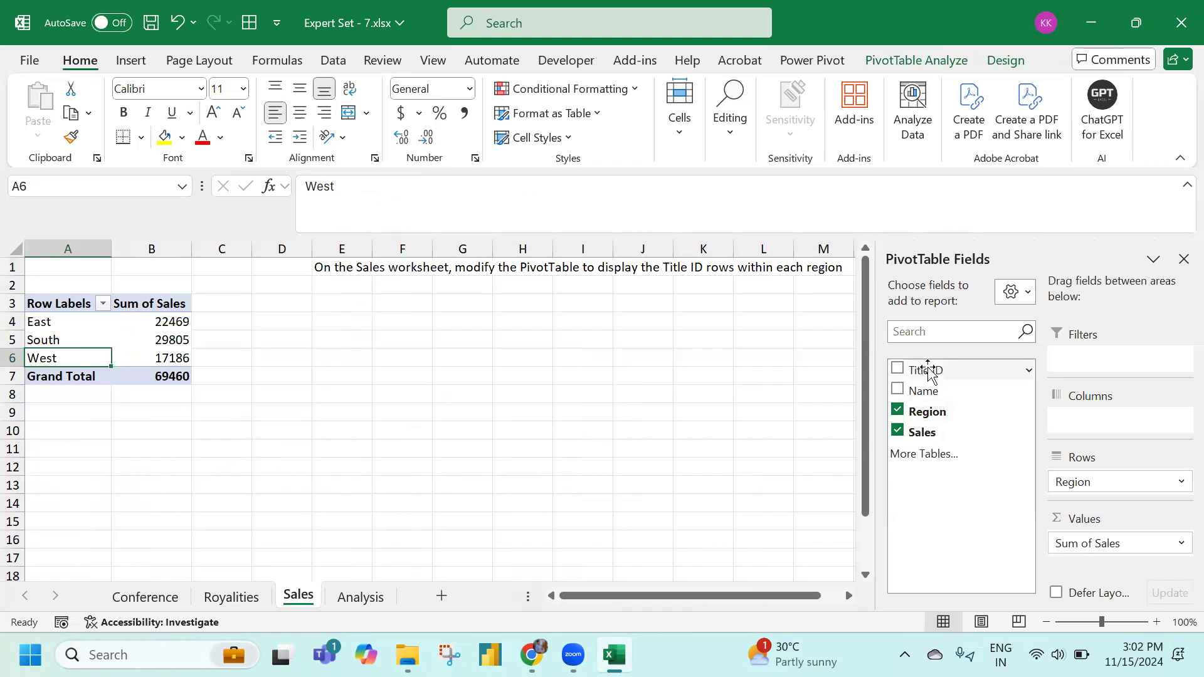
pyautogui.moveTo(929, 372); pyautogui.dragTo(1090, 492)
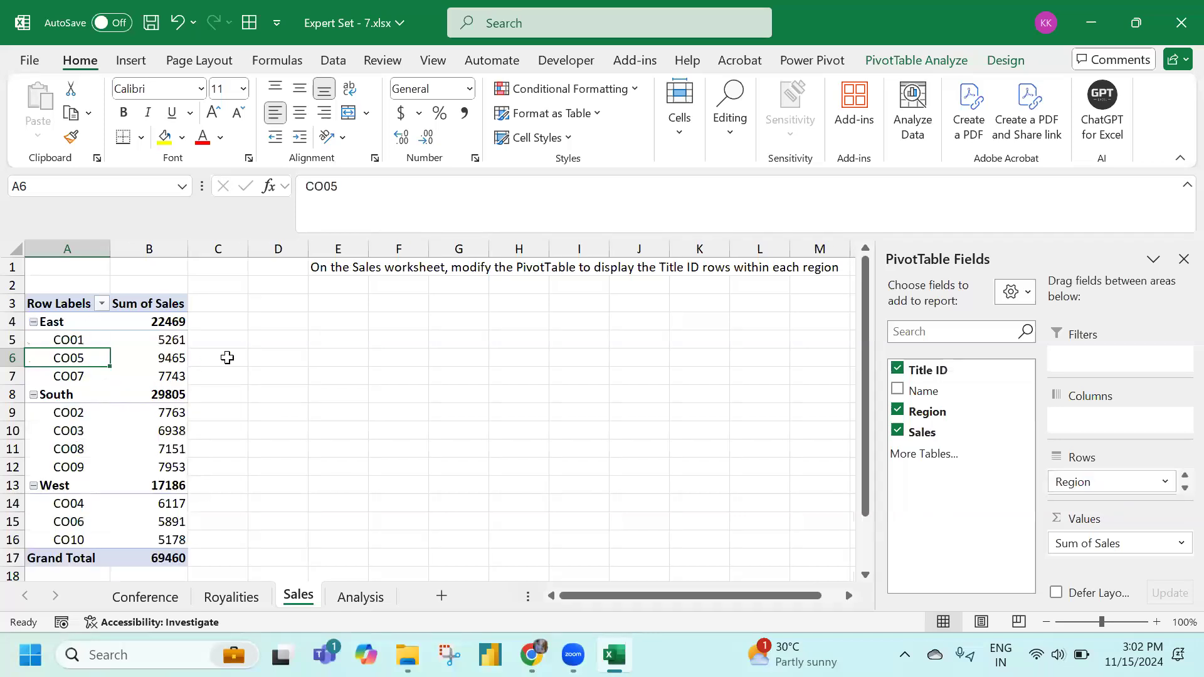
pyautogui.click(337, 267)
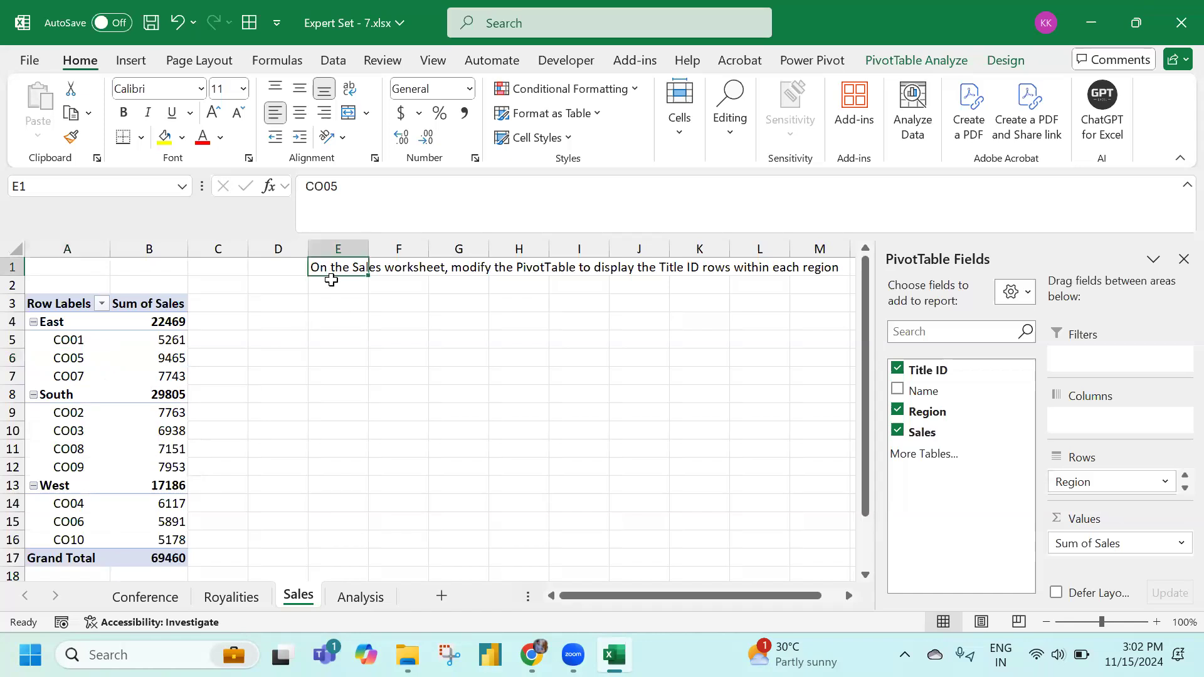
pyautogui.click(65, 343)
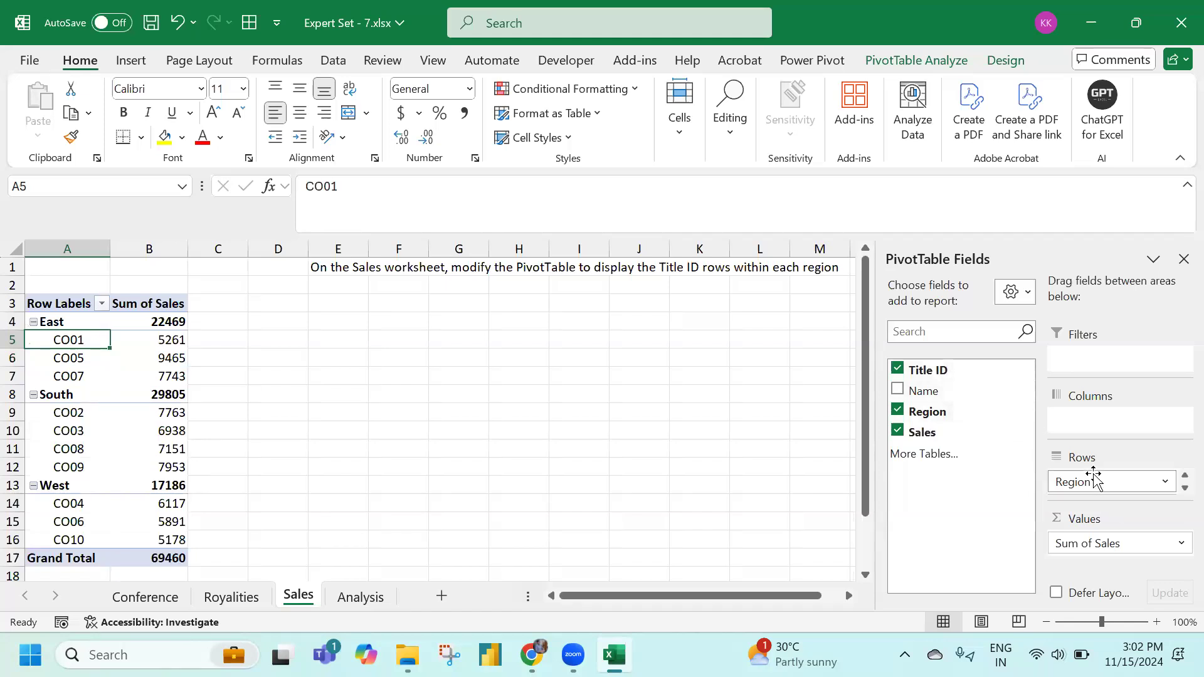
pyautogui.click(1187, 186)
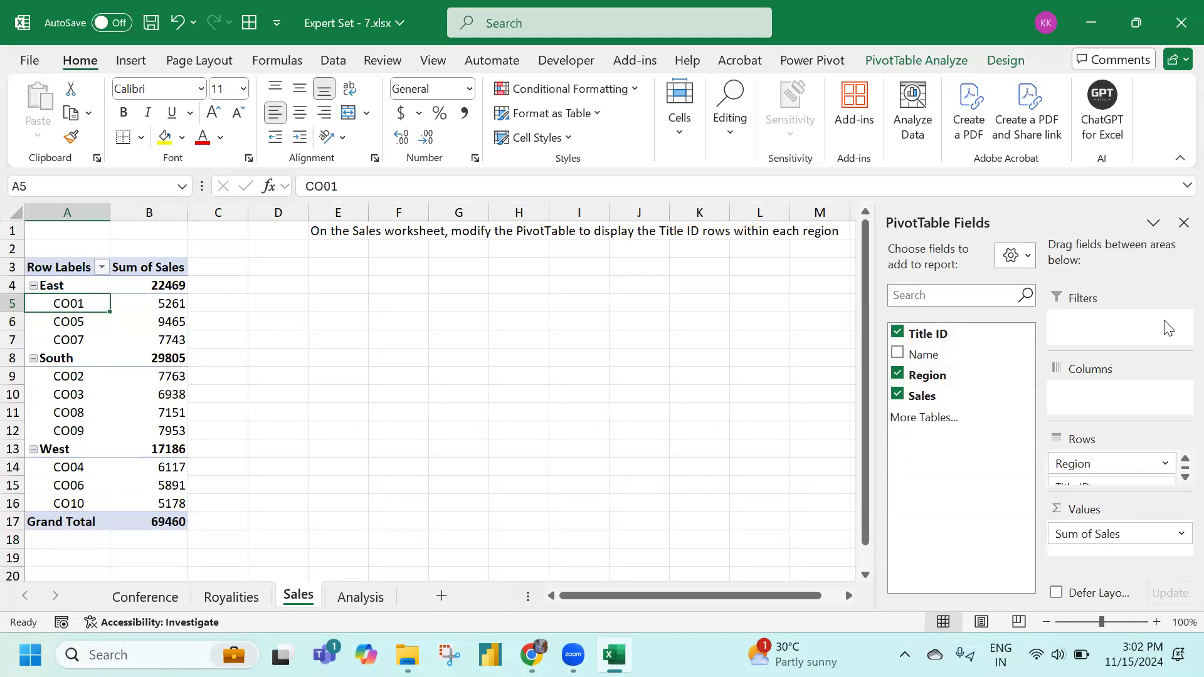
pyautogui.click(1183, 479)
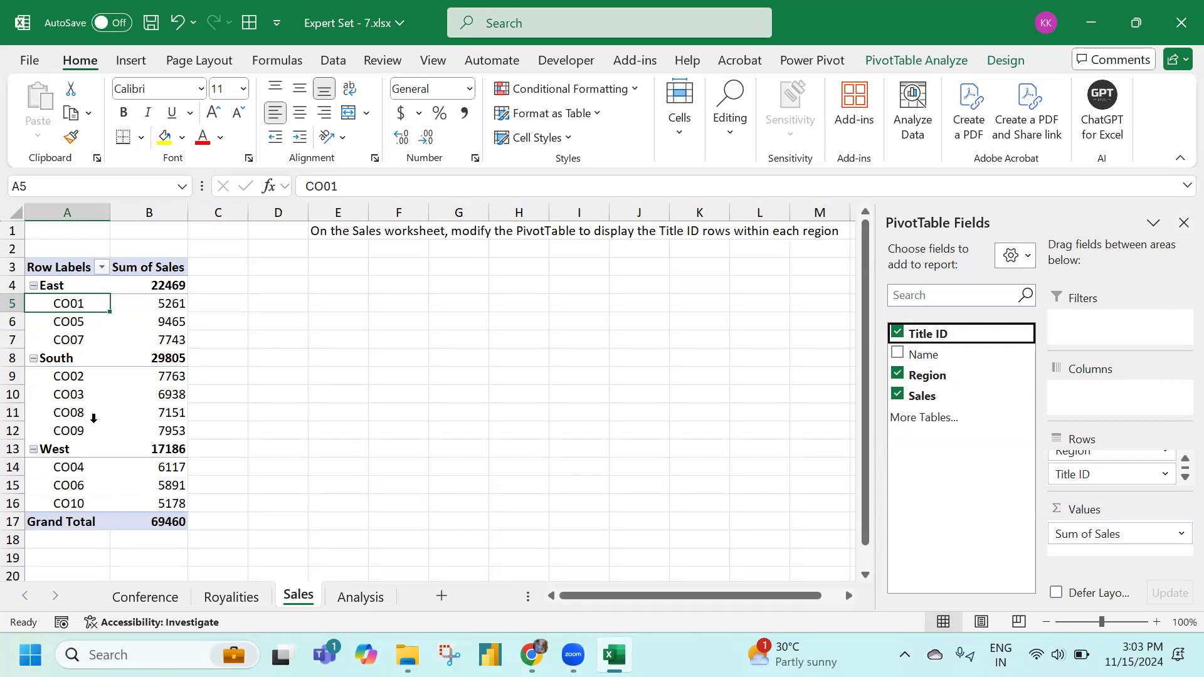
pyautogui.click(370, 599)
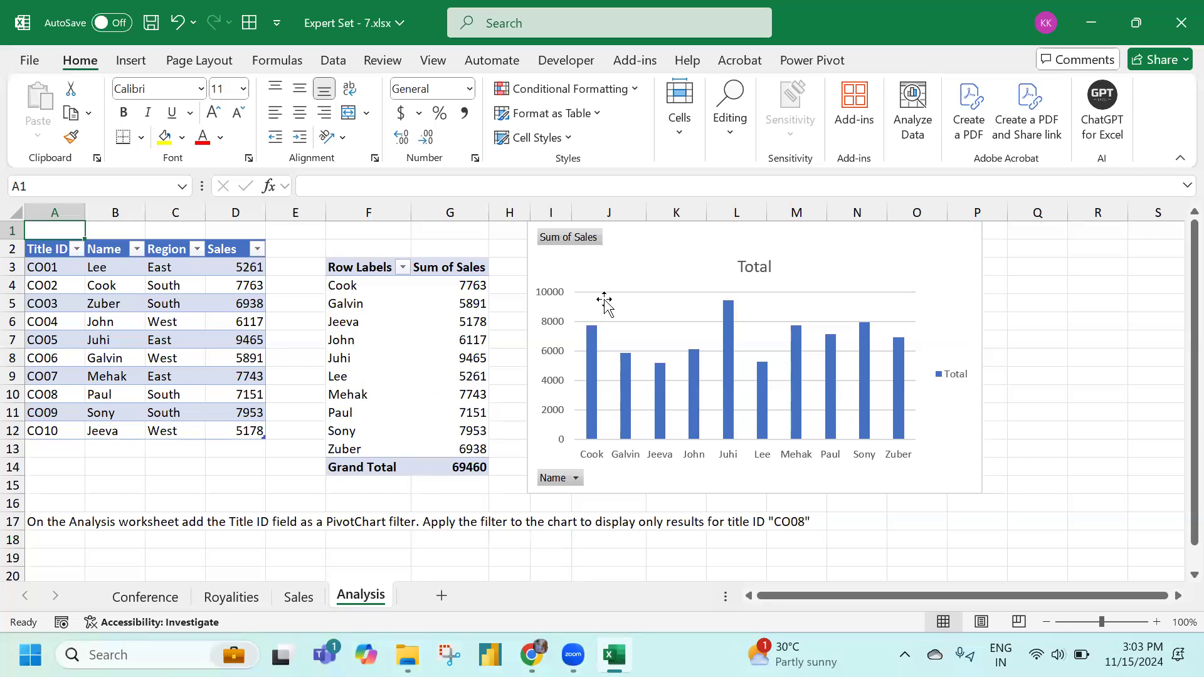
# Add Title ID to the PivotChart's Filters area via Show Field List
pyautogui.click(665, 247)
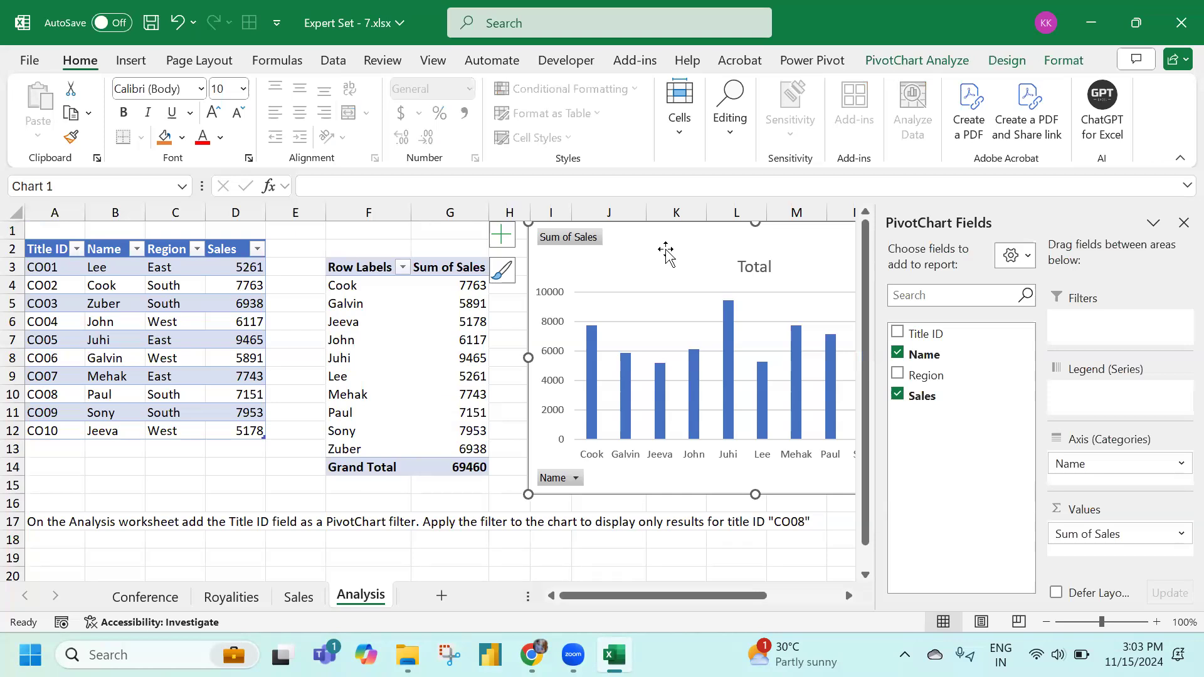
pyautogui.click(1183, 223)
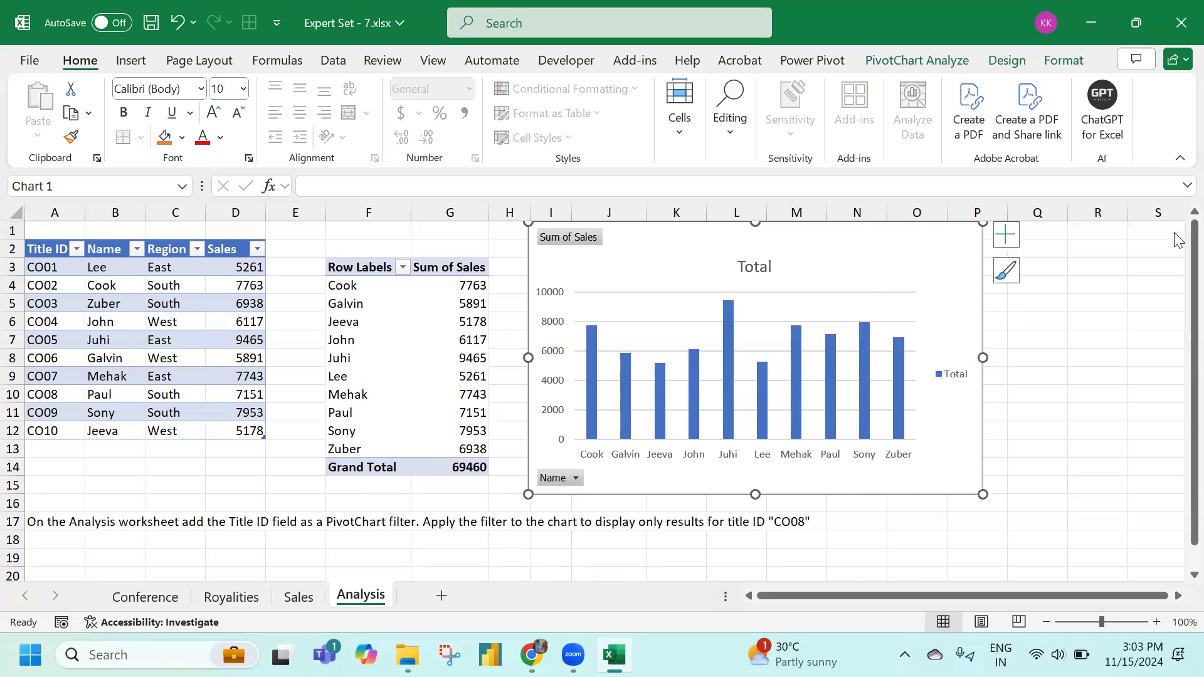
pyautogui.rightClick(671, 290)
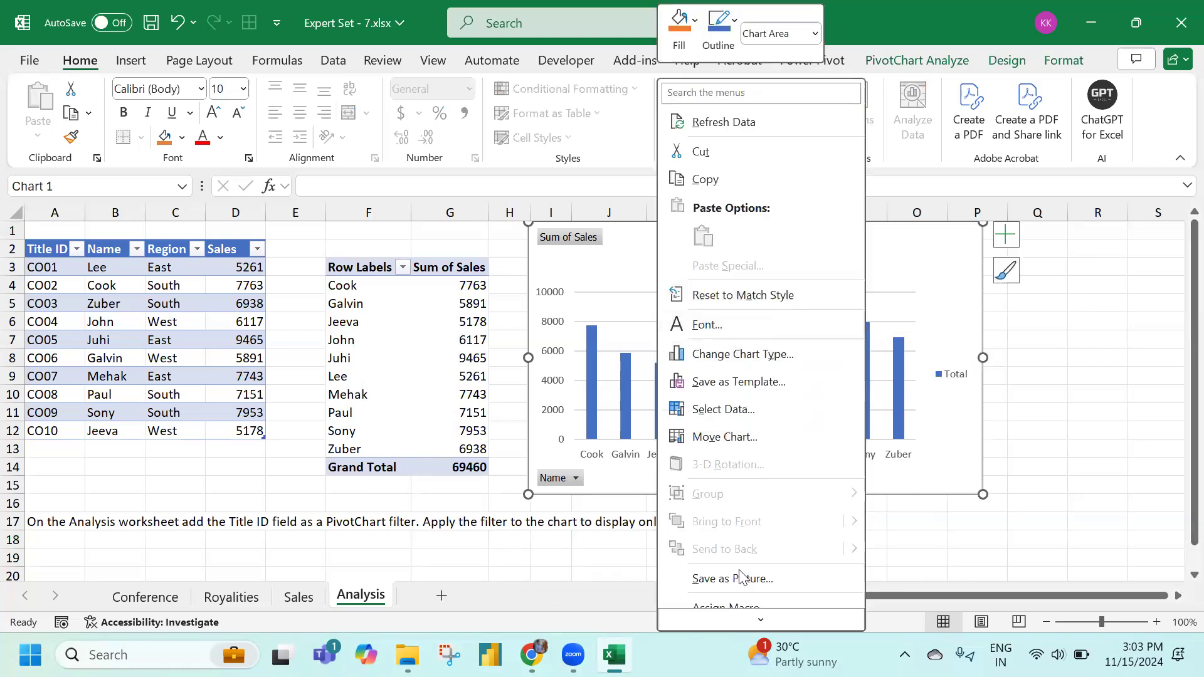
pyautogui.moveTo(763, 621)
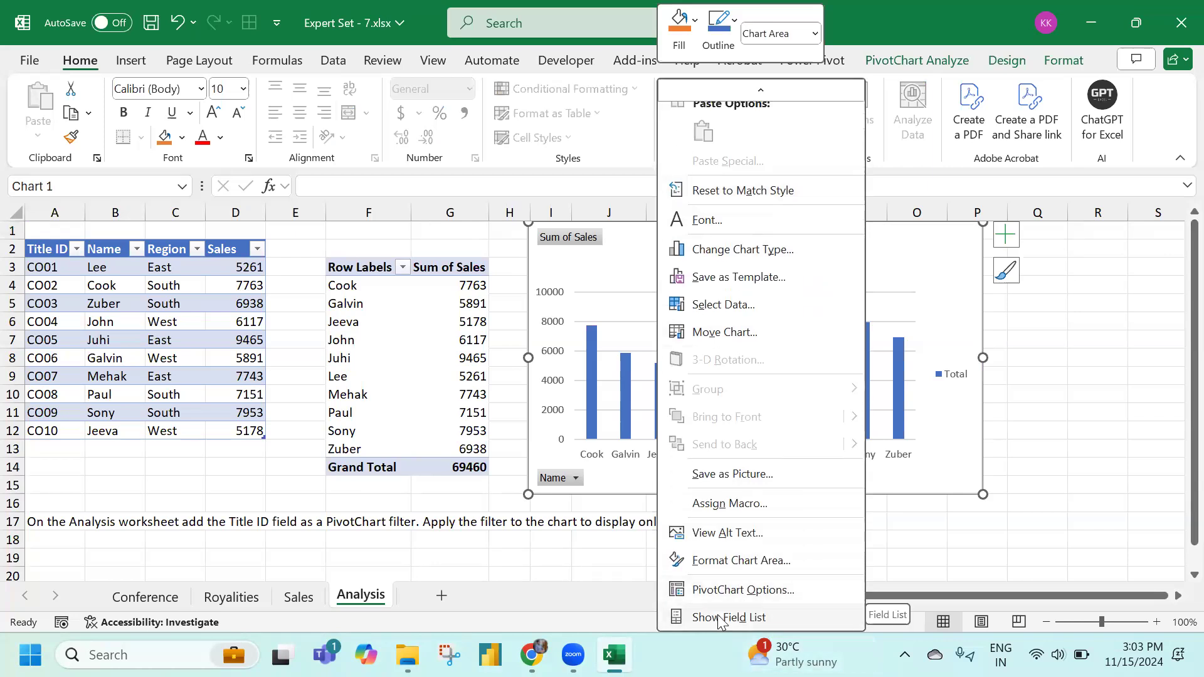
pyautogui.click(720, 618)
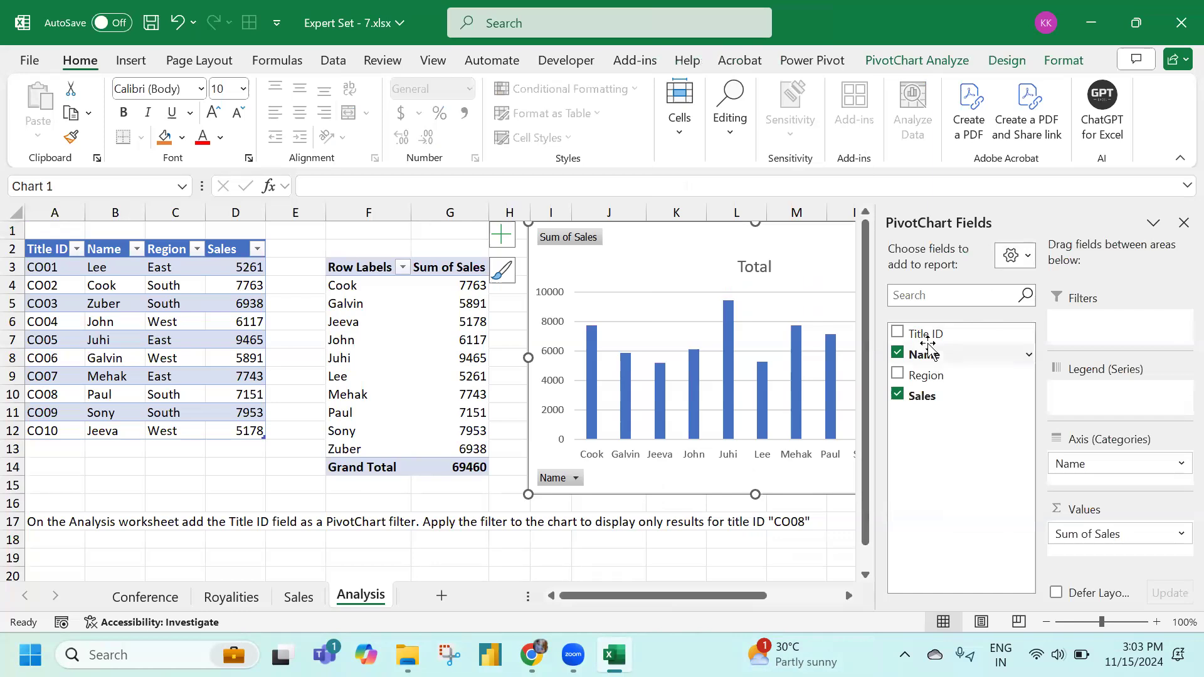
pyautogui.moveTo(928, 343); pyautogui.dragTo(1091, 339)
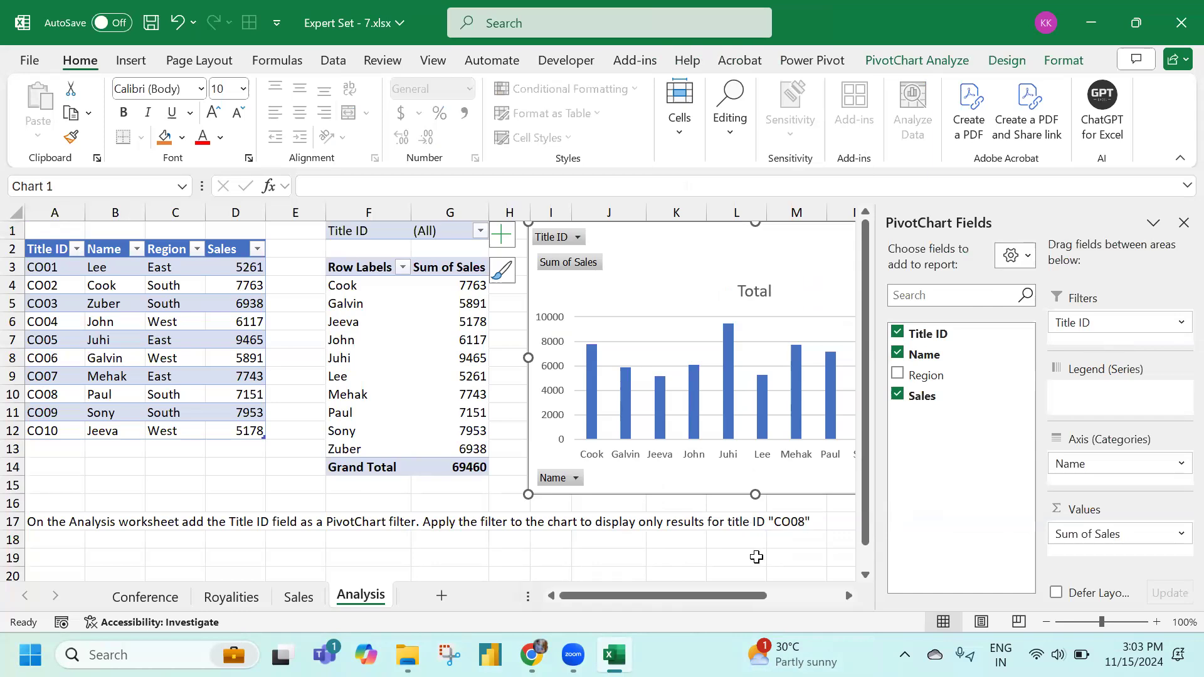
# Filter the PivotChart to Title ID CO08 and confirm the selection
pyautogui.click(576, 237)
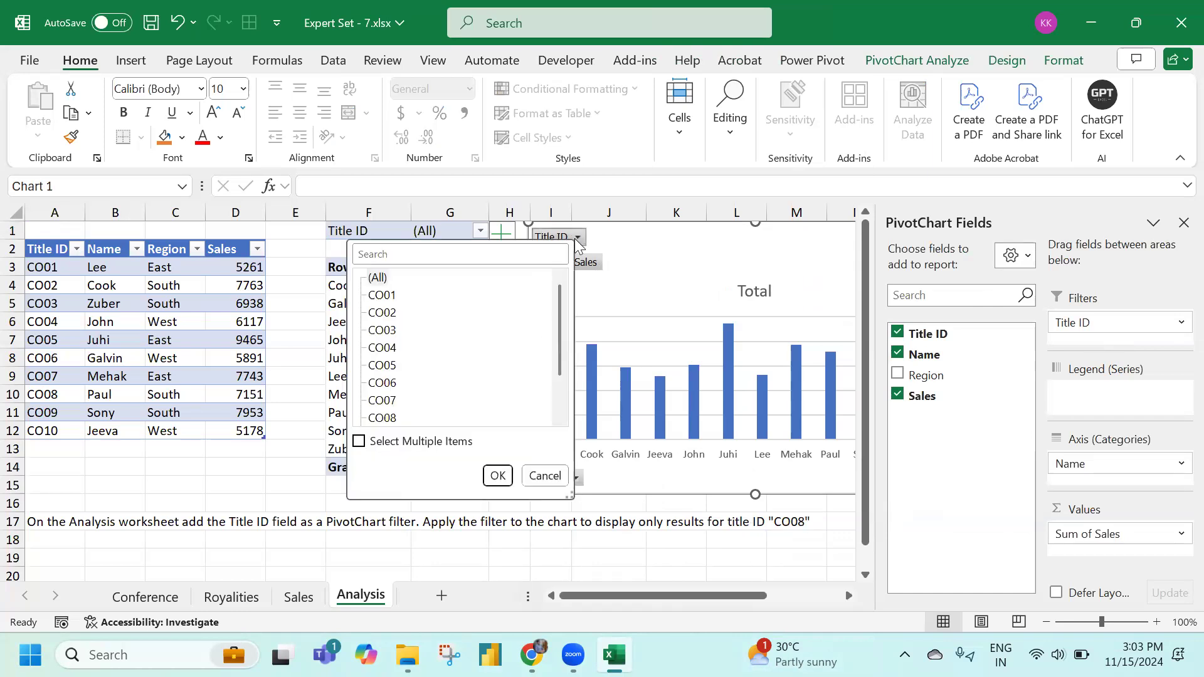
pyautogui.click(384, 418)
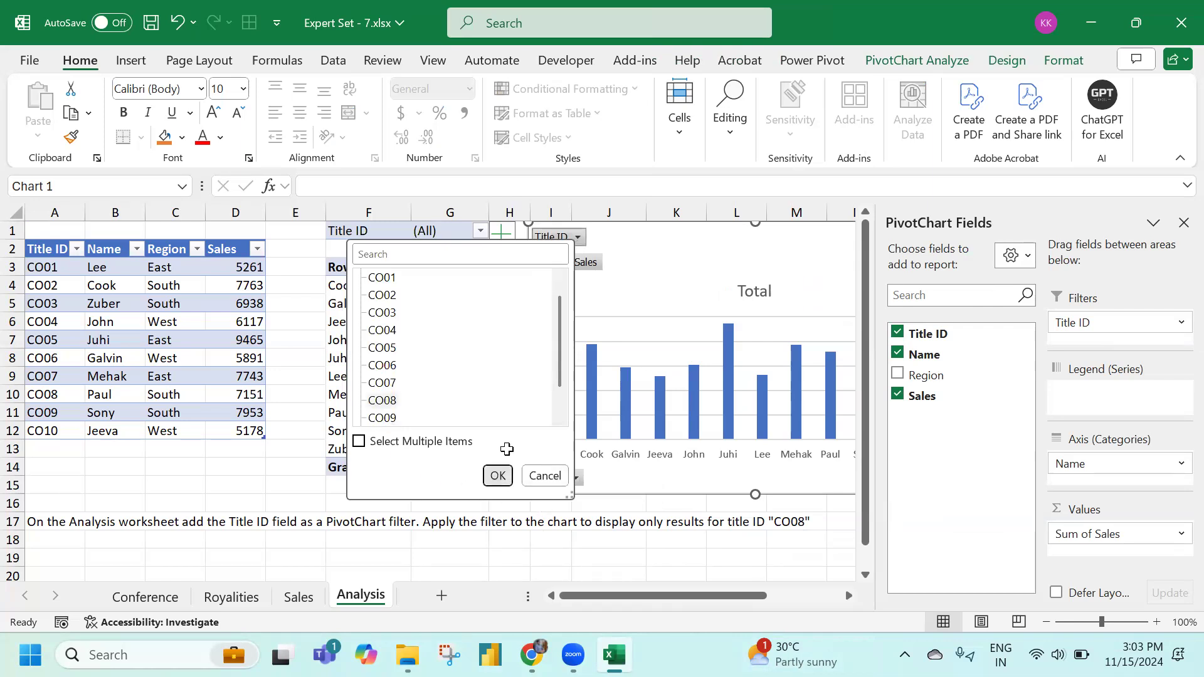
pyautogui.click(498, 476)
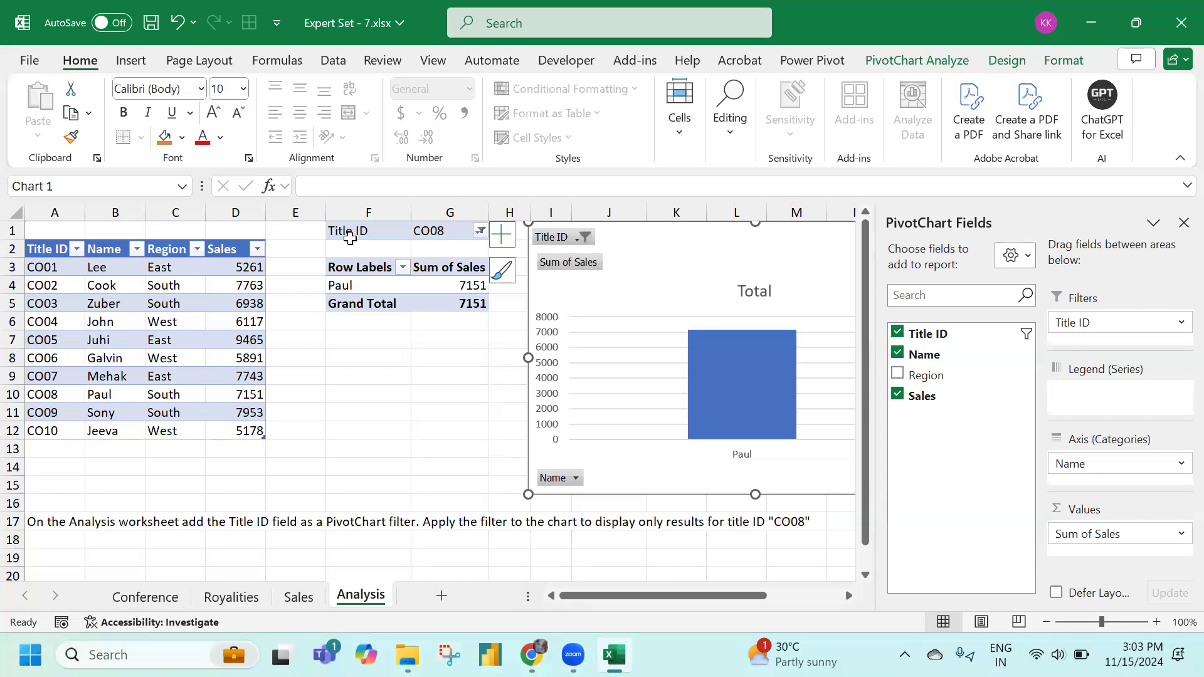
pyautogui.click(585, 237)
pyautogui.moveTo(568, 313); pyautogui.dragTo(568, 390)
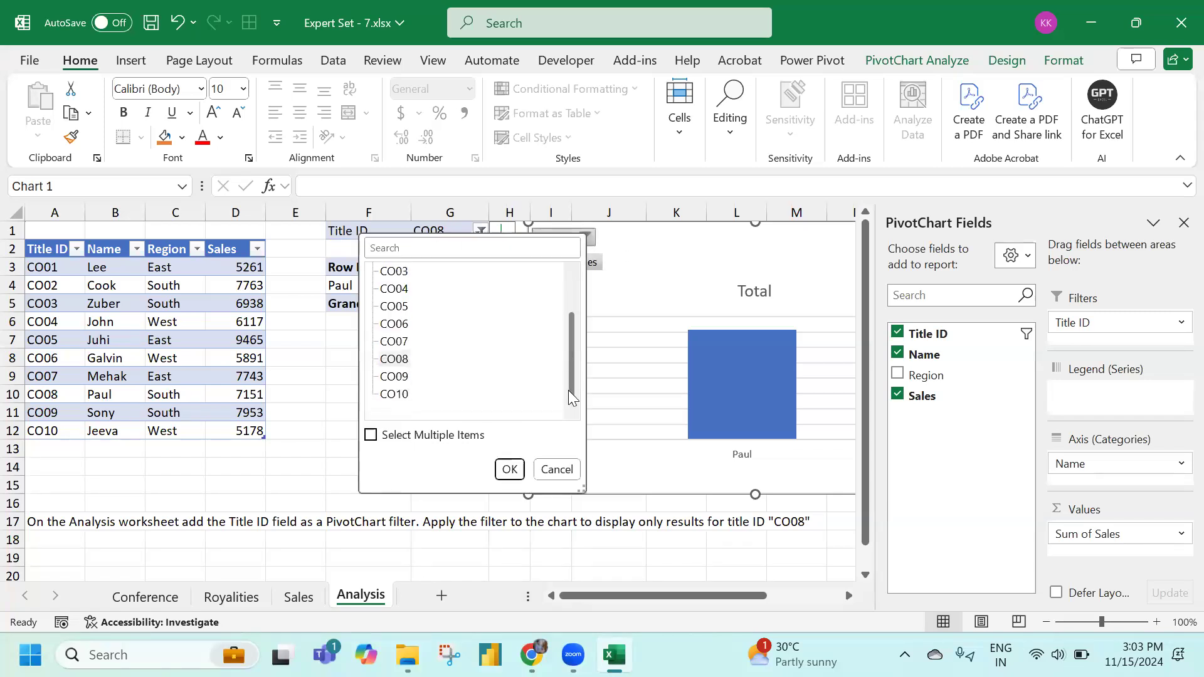
pyautogui.click(554, 480)
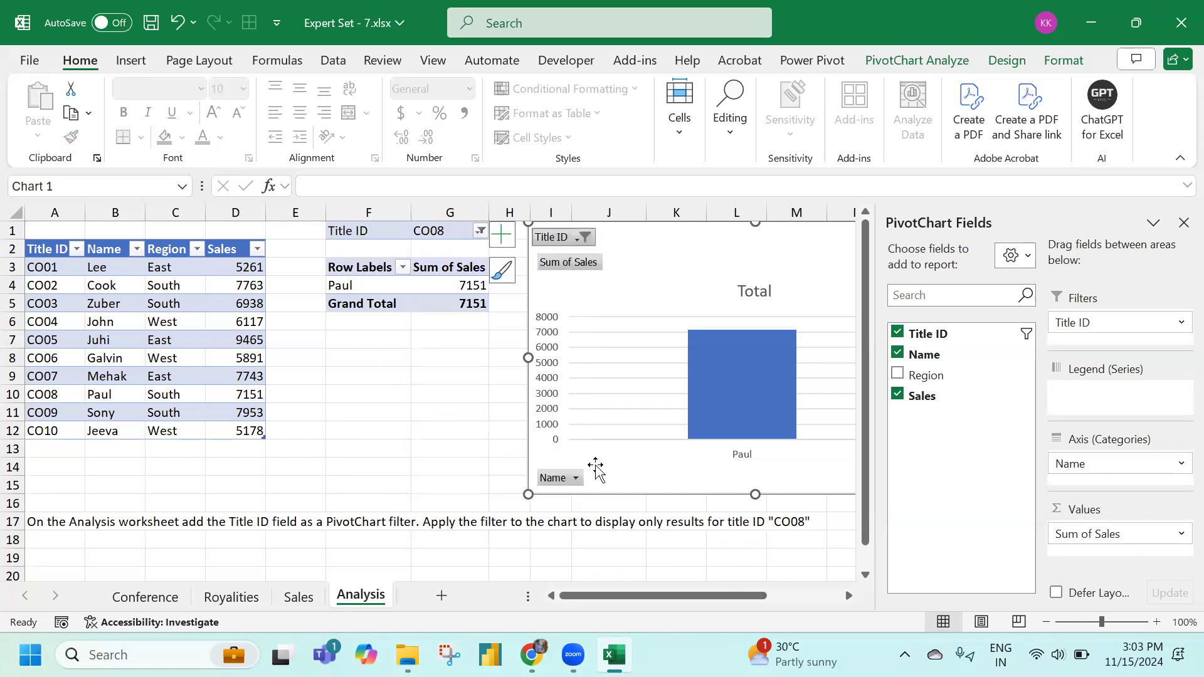
pyautogui.click(65, 226)
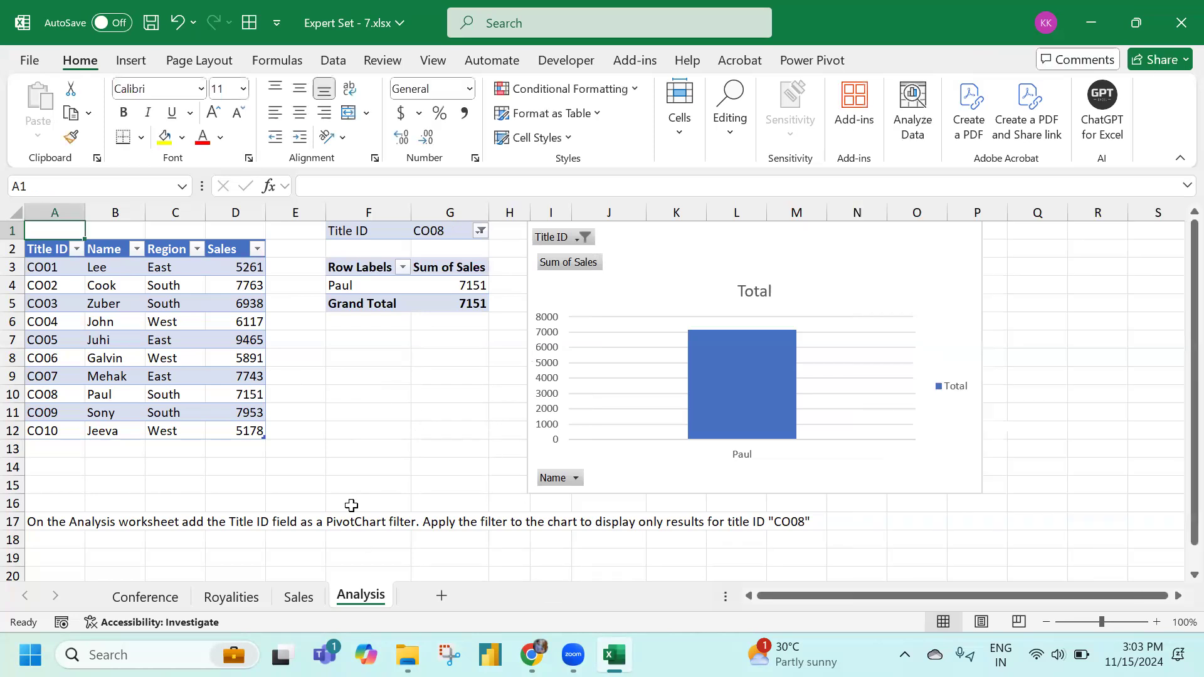
pyautogui.scroll(-3, 333, 483)
pyautogui.scroll(3, 337, 483)
# Close the current workbook without saving and open Expert Set - 8.xlsx
pyautogui.click(1178, 24)
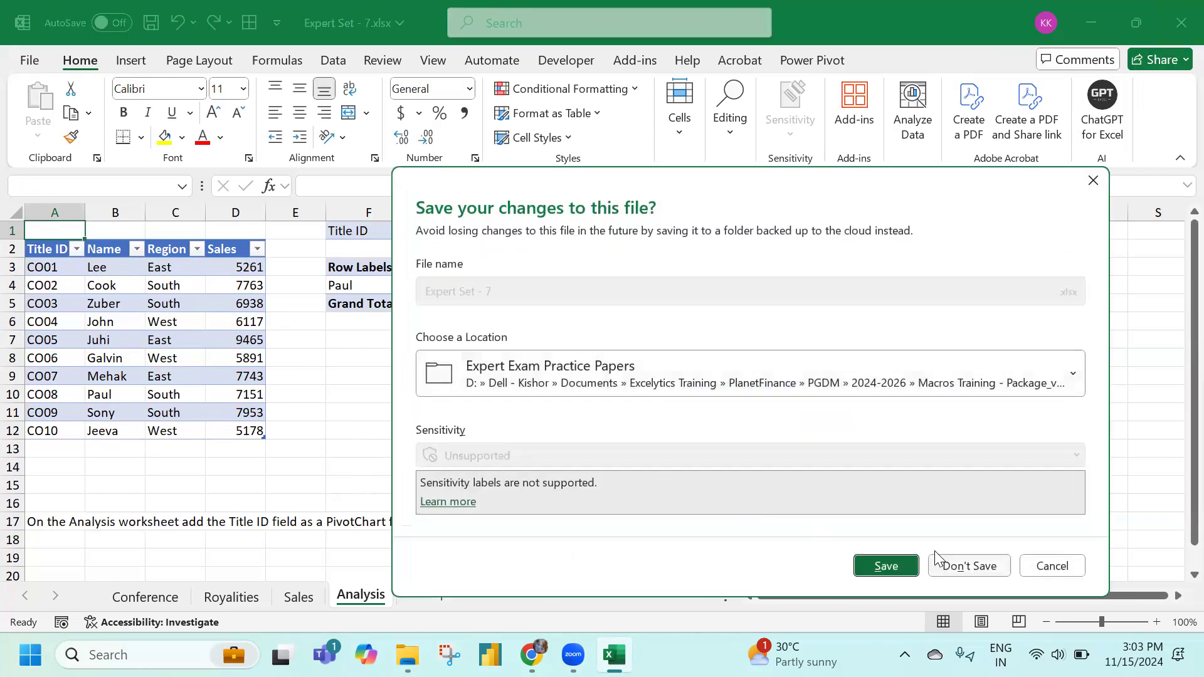
pyautogui.click(954, 566)
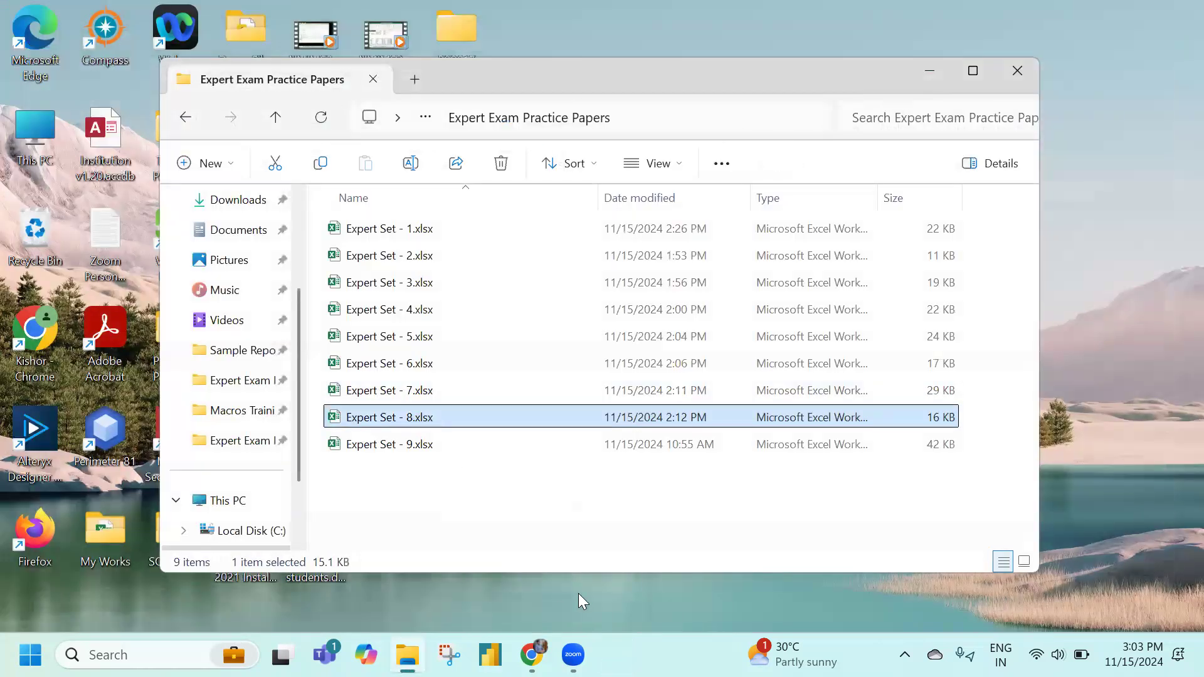
pyautogui.doubleClick(444, 417)
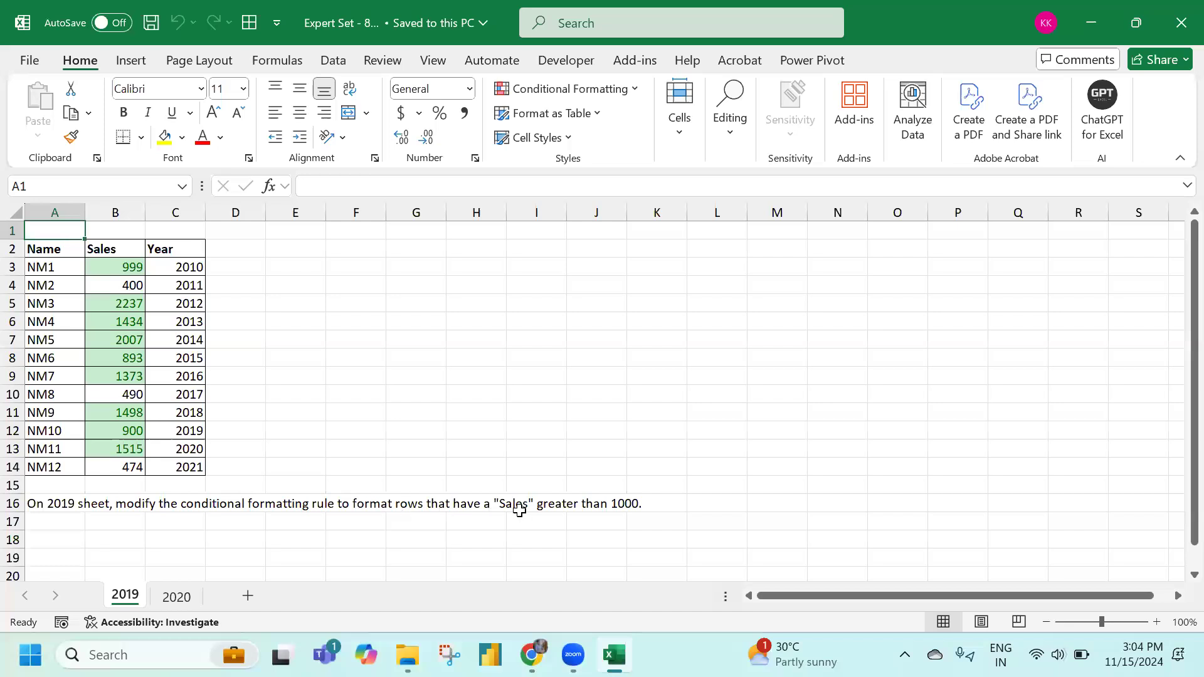
# Change the B3:B14 highlighting rule from Cell Value > 500 to > 1000 and apply it
pyautogui.moveTo(133, 267); pyautogui.dragTo(134, 470)
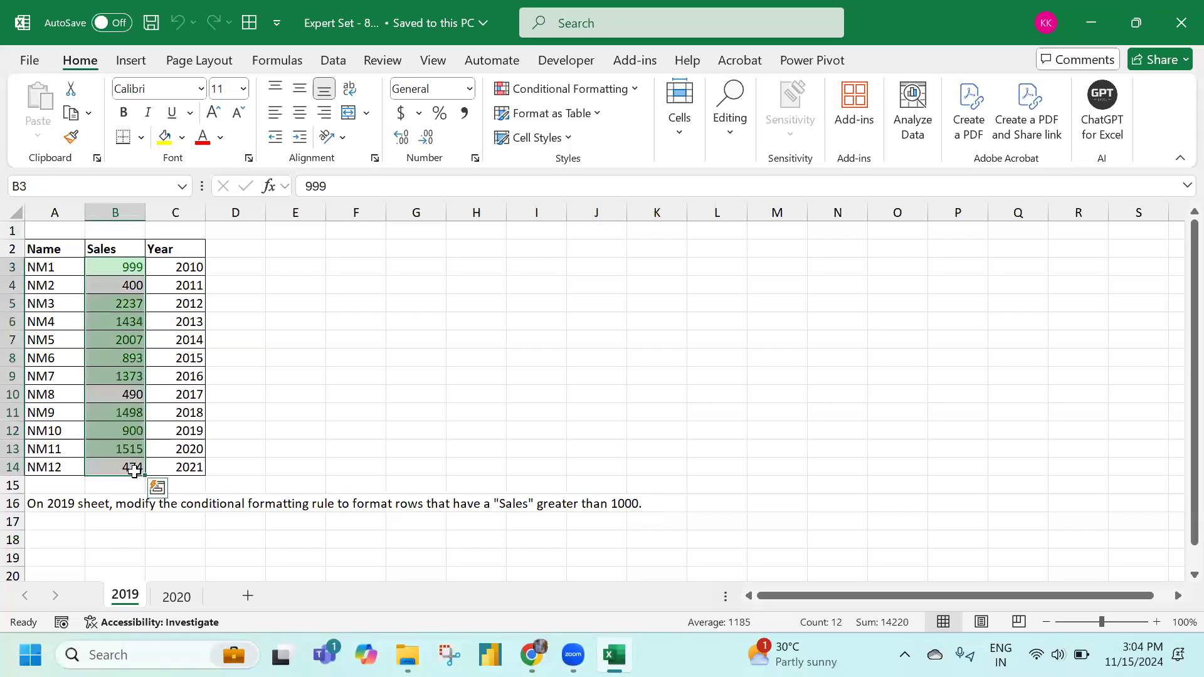
pyautogui.click(634, 91)
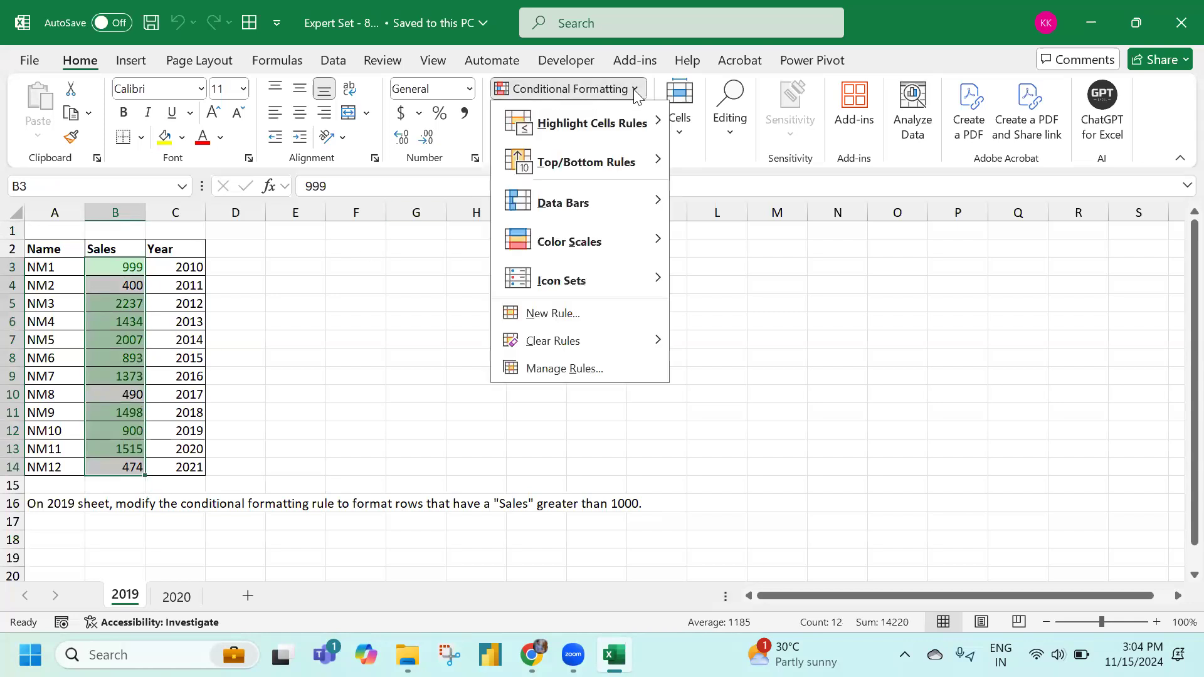
pyautogui.click(585, 370)
pyautogui.click(290, 312)
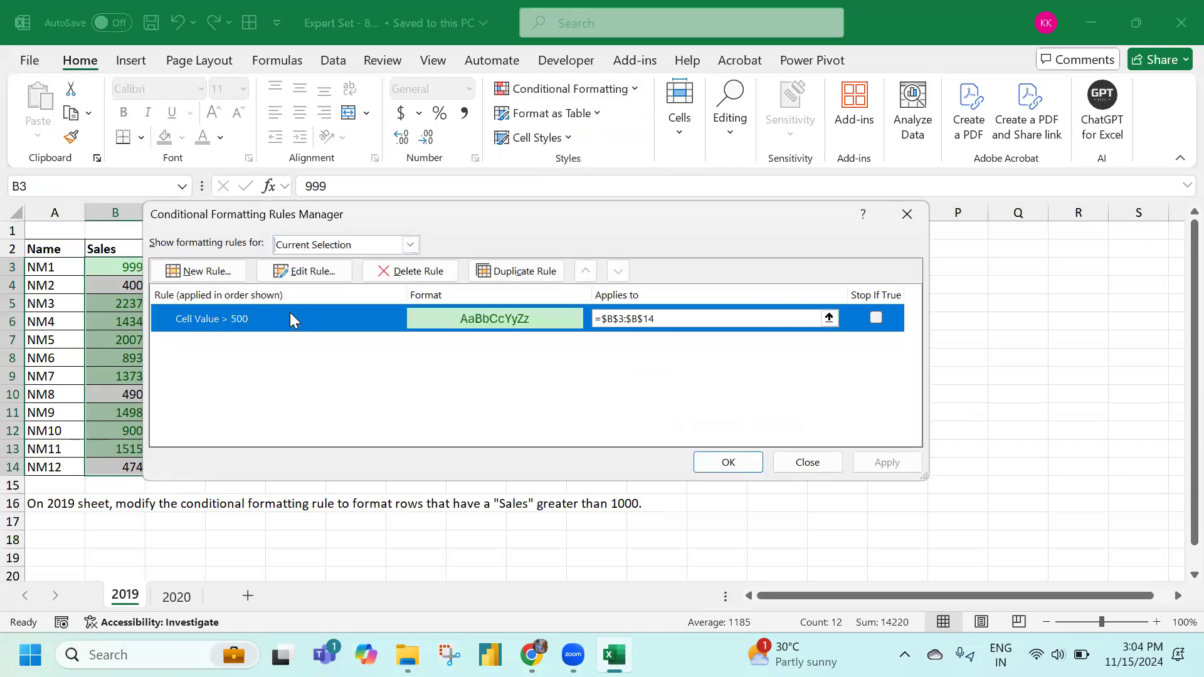
pyautogui.moveTo(350, 211); pyautogui.dragTo(497, 169)
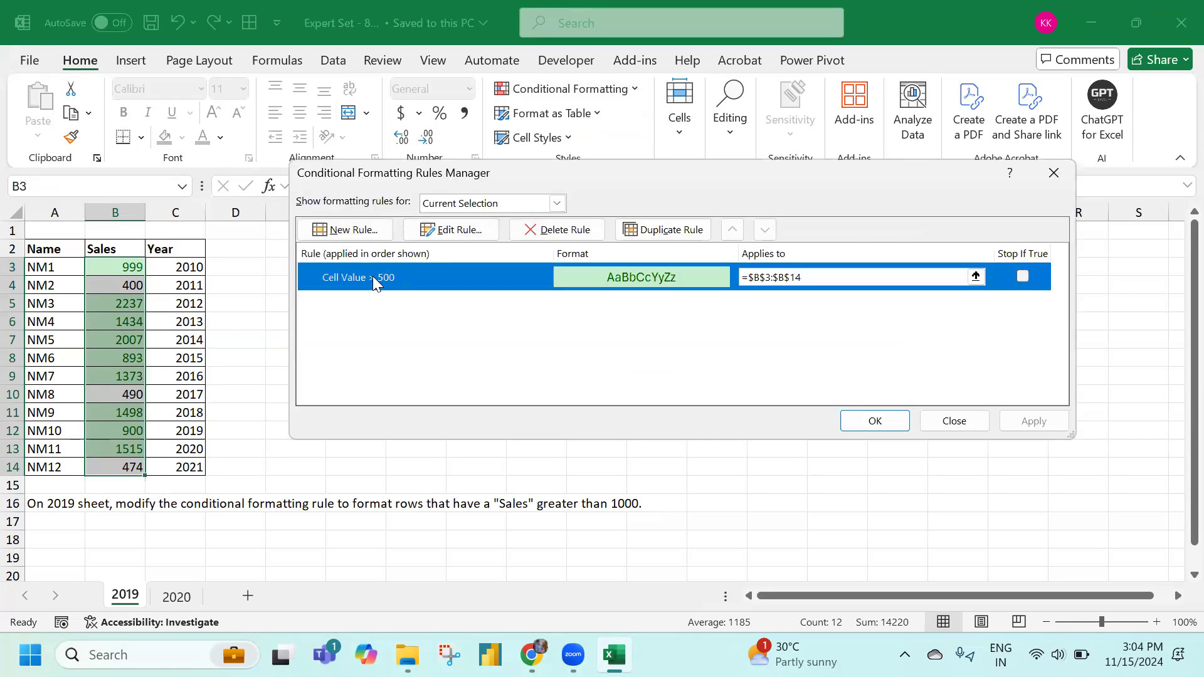
pyautogui.click(455, 234)
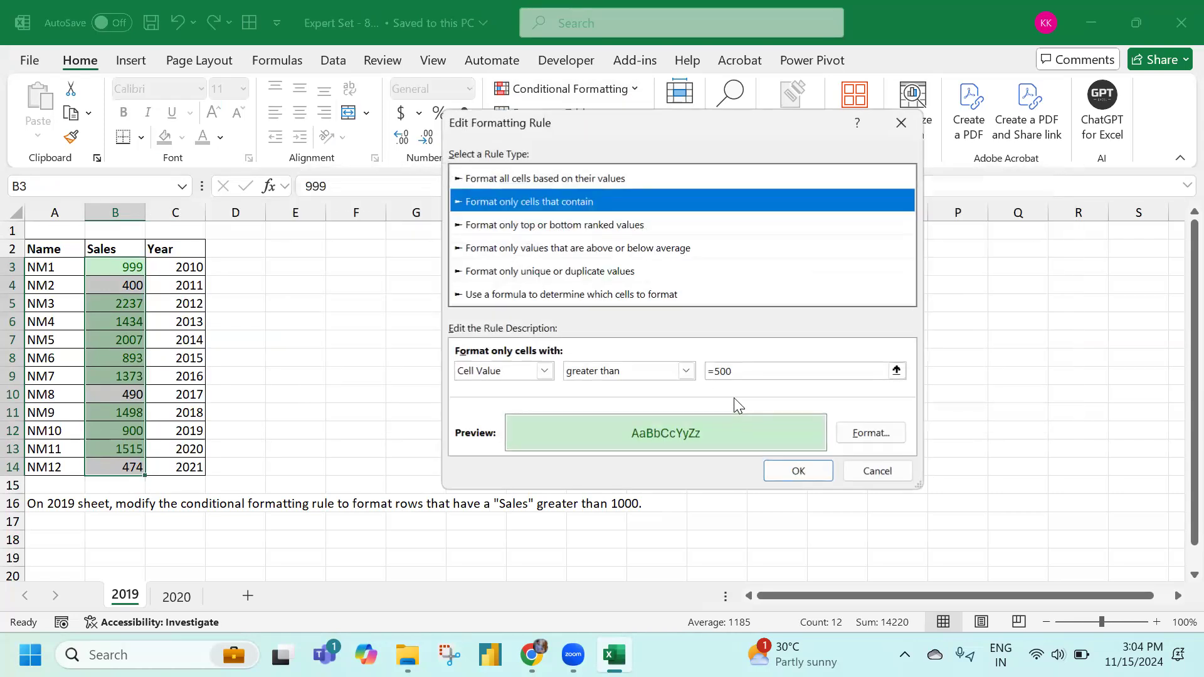
pyautogui.click(720, 371)
pyautogui.press('BackSpace')
pyautogui.write('1000')
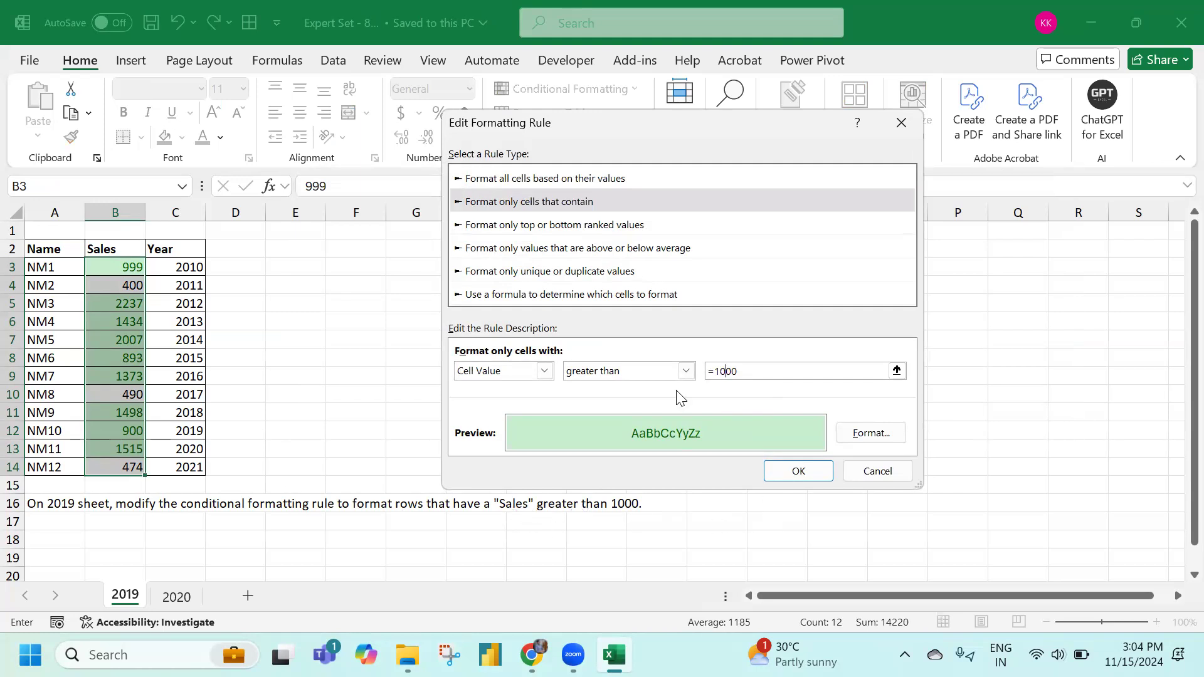
pyautogui.click(798, 471)
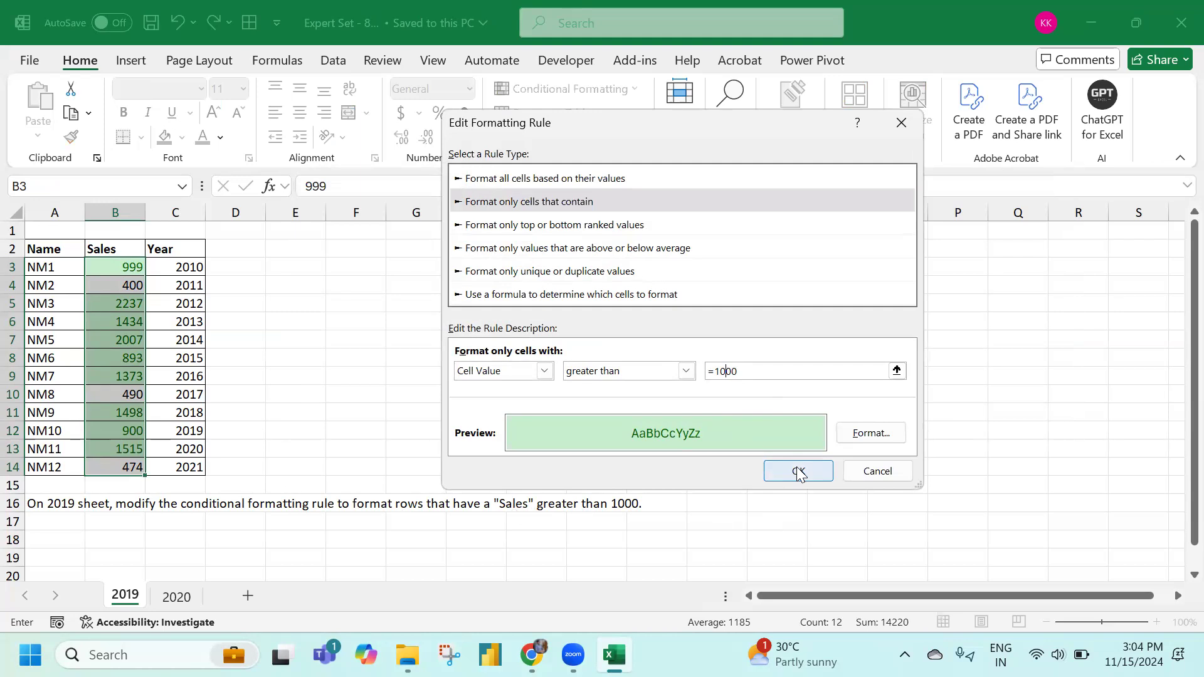
pyautogui.click(1032, 421)
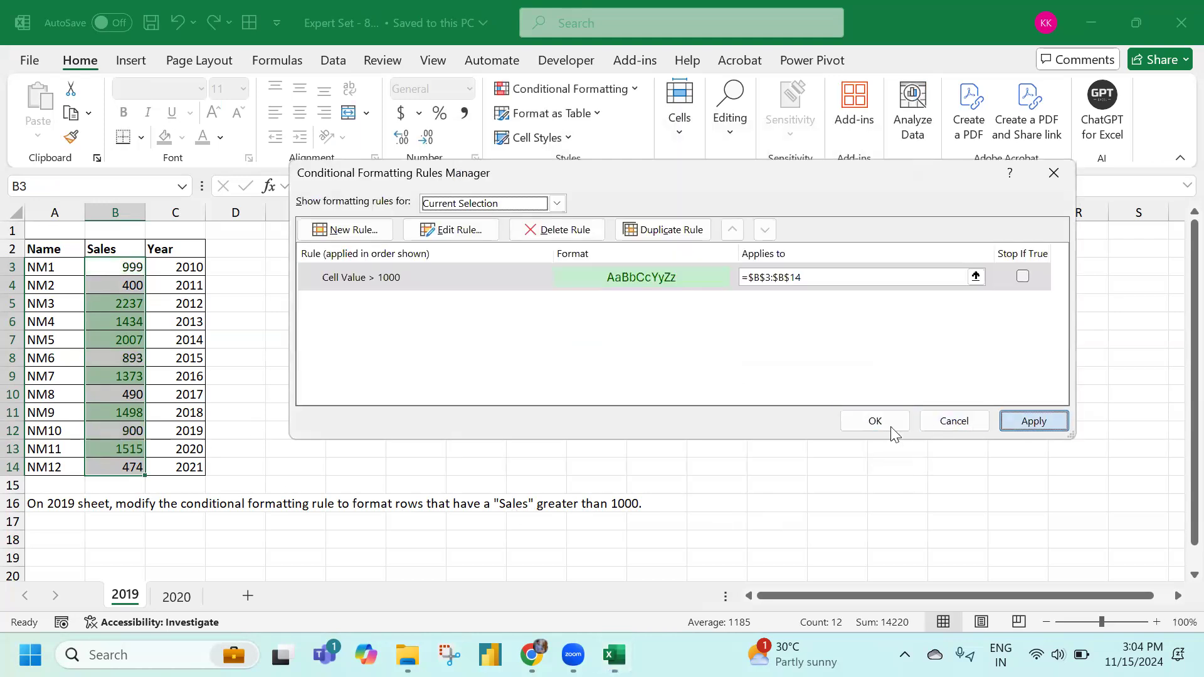
pyautogui.press('Return')
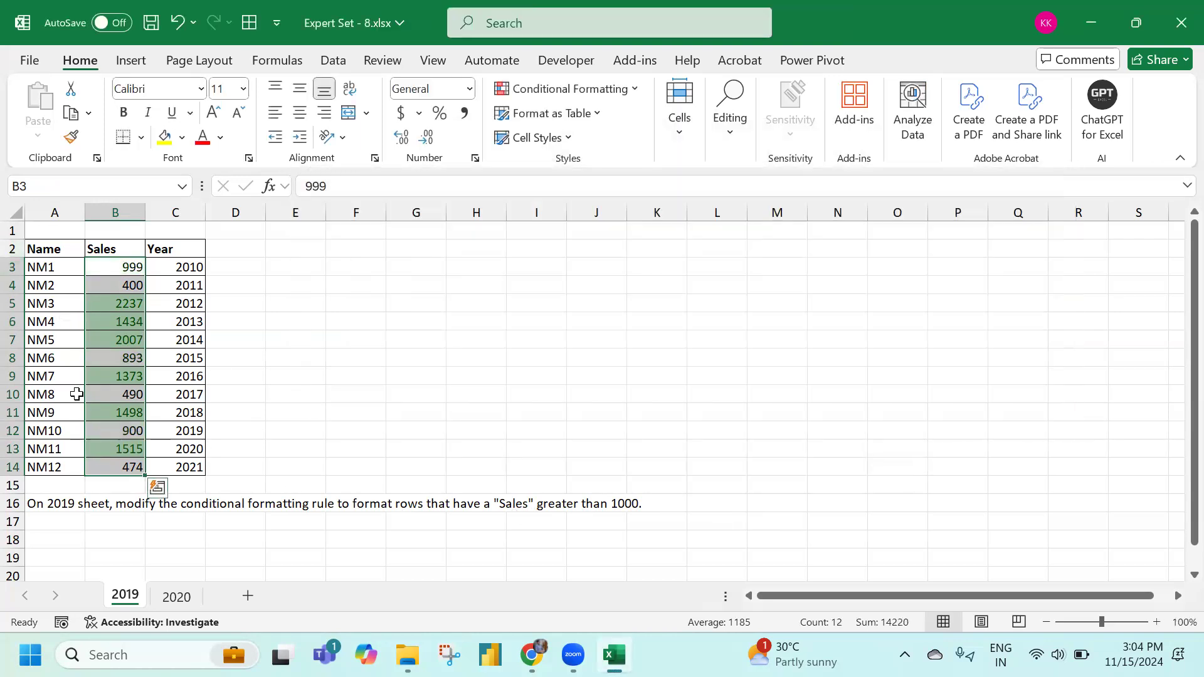
pyautogui.click(176, 596)
# Retitle the 2020 histogram 'Total Sales'
pyautogui.scroll(-2, 86, 495)
pyautogui.scroll(2, 85, 495)
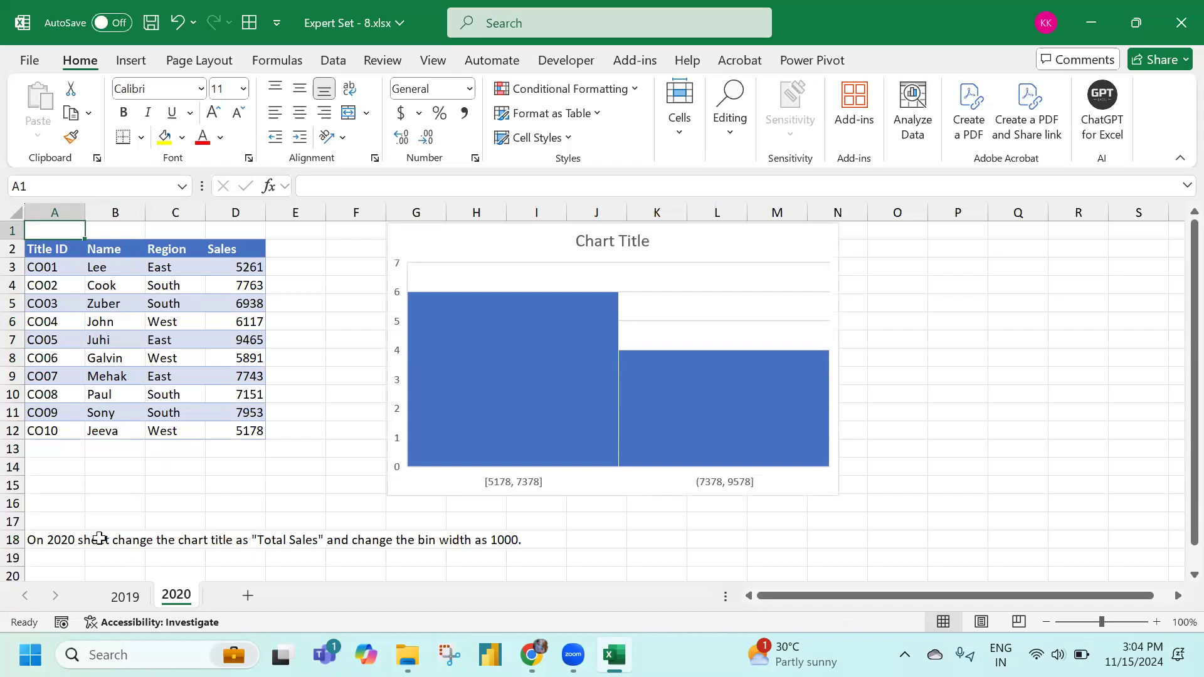
pyautogui.click(581, 241)
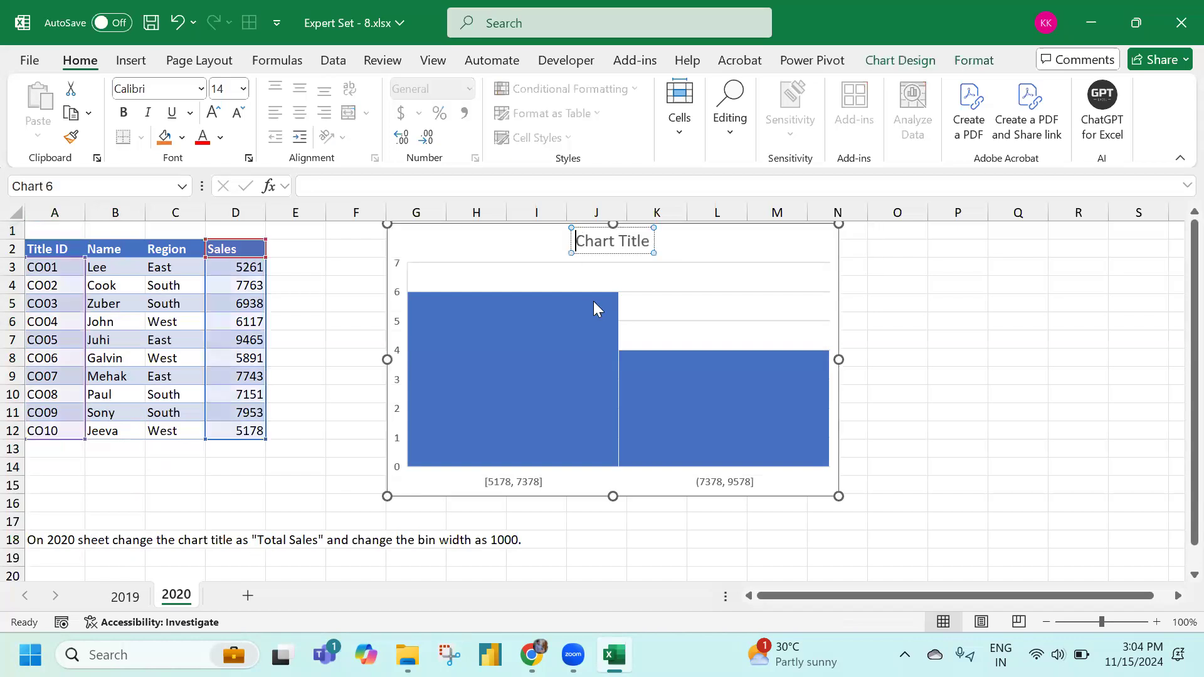
pyautogui.hotkey('ctrl', 'a')
pyautogui.write('Total Sales')
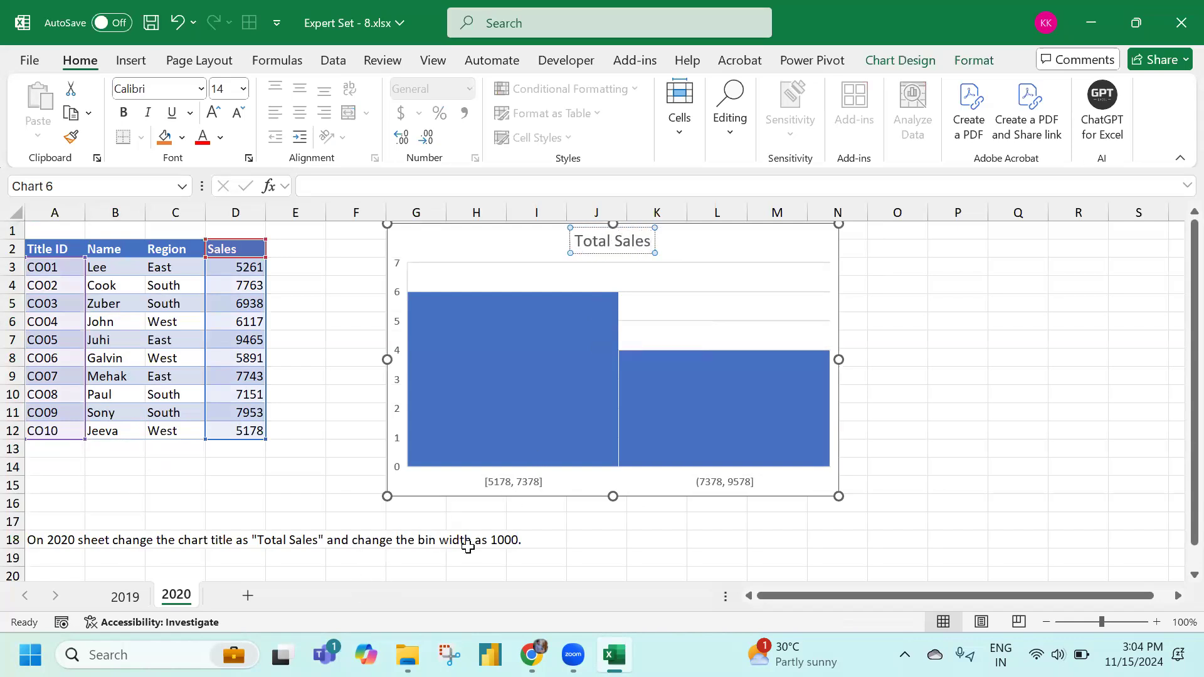
# Set the histogram's horizontal axis bin width to 1000, giving five bins
pyautogui.click(518, 484)
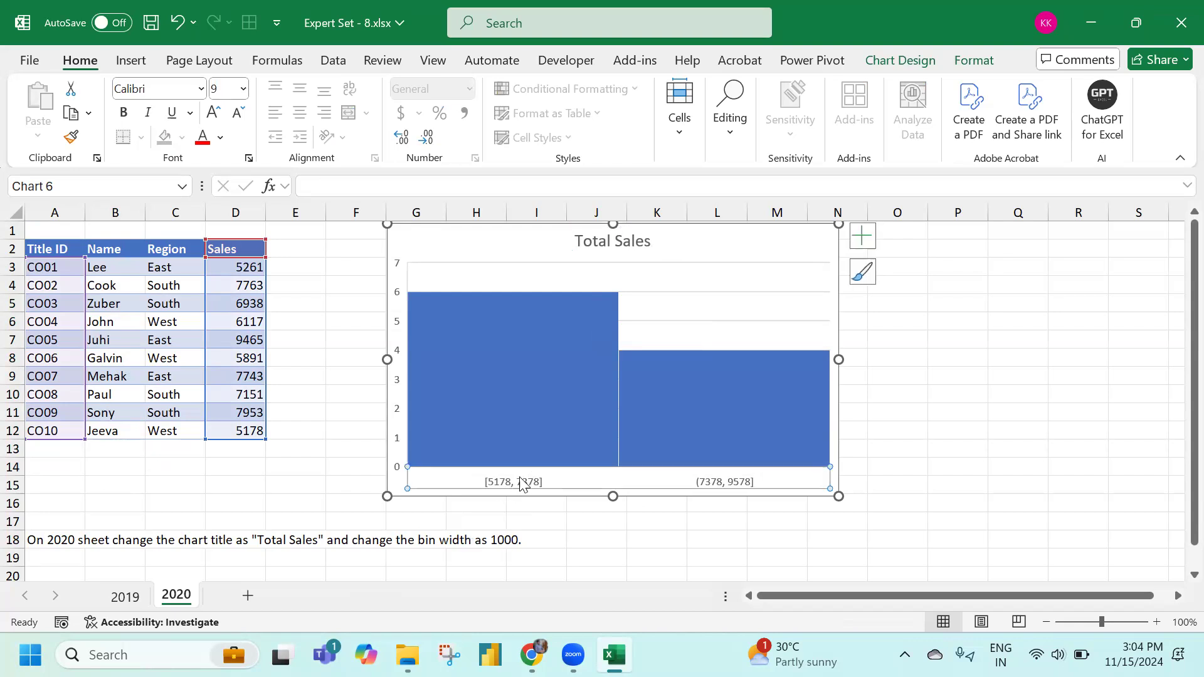
pyautogui.rightClick(519, 487)
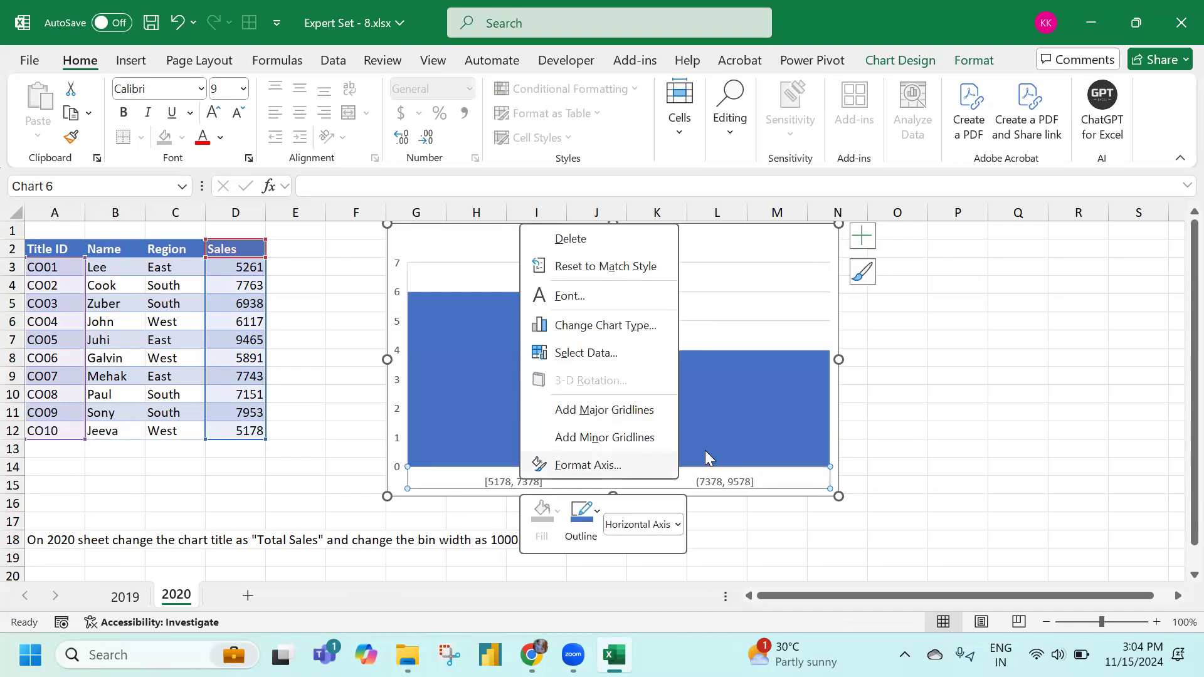
pyautogui.click(567, 465)
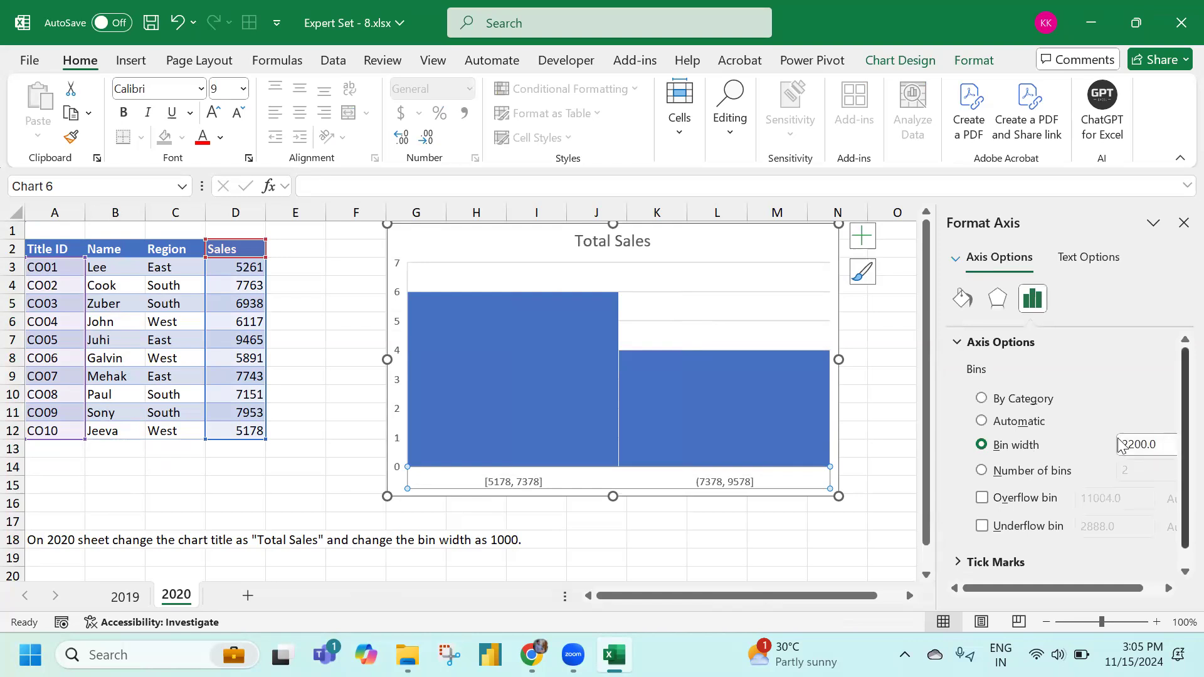
pyautogui.moveTo(1133, 442); pyautogui.dragTo(999, 446)
pyautogui.write('10')
pyautogui.press('Return')
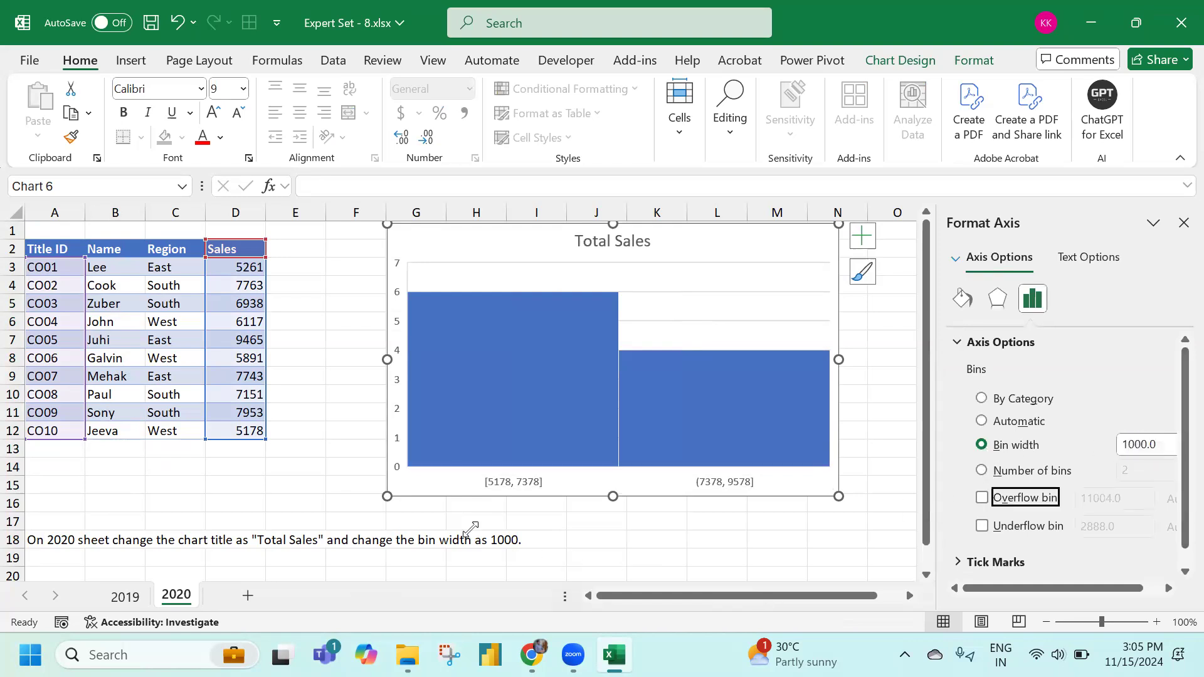
pyautogui.click(761, 530)
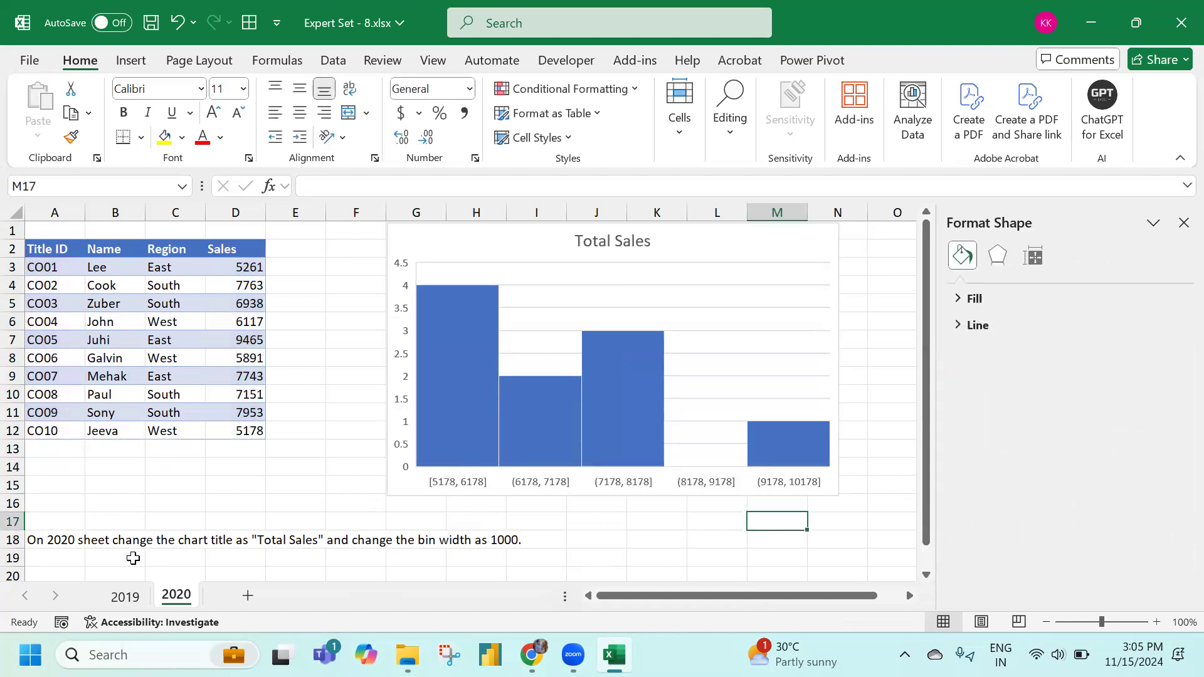
pyautogui.click(1180, 23)
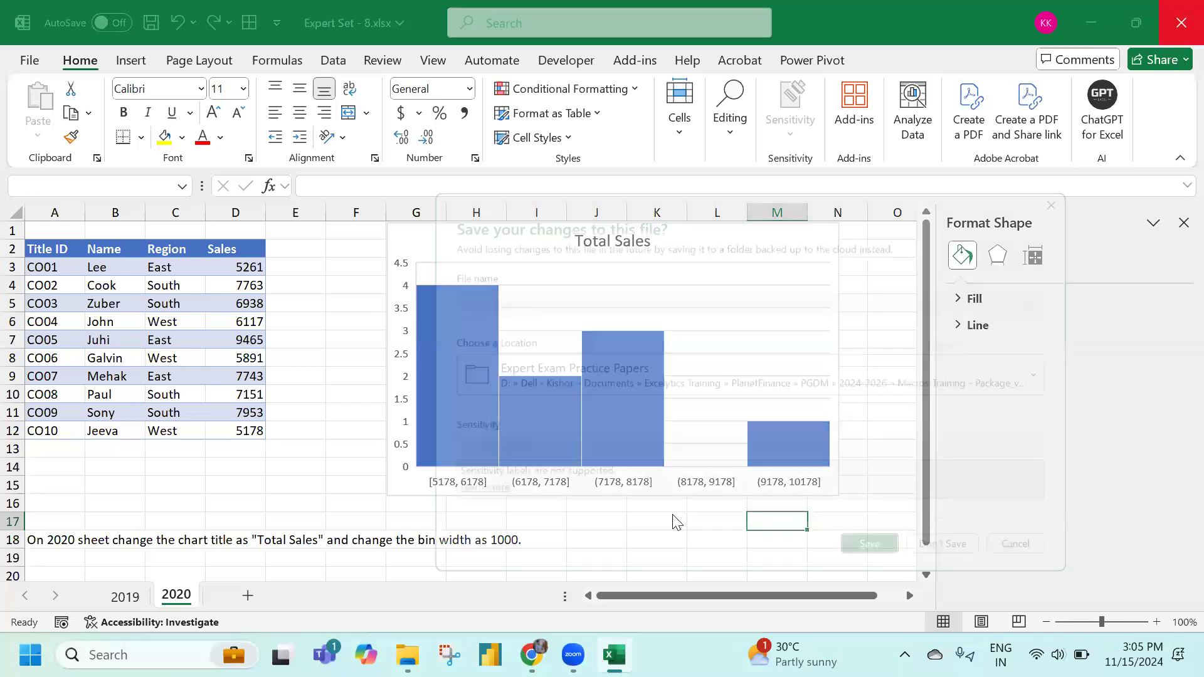
# Discard Expert Set - 8 changes, open Expert Set - 9.xlsx, and select Publication dates E4:E10
pyautogui.click(959, 565)
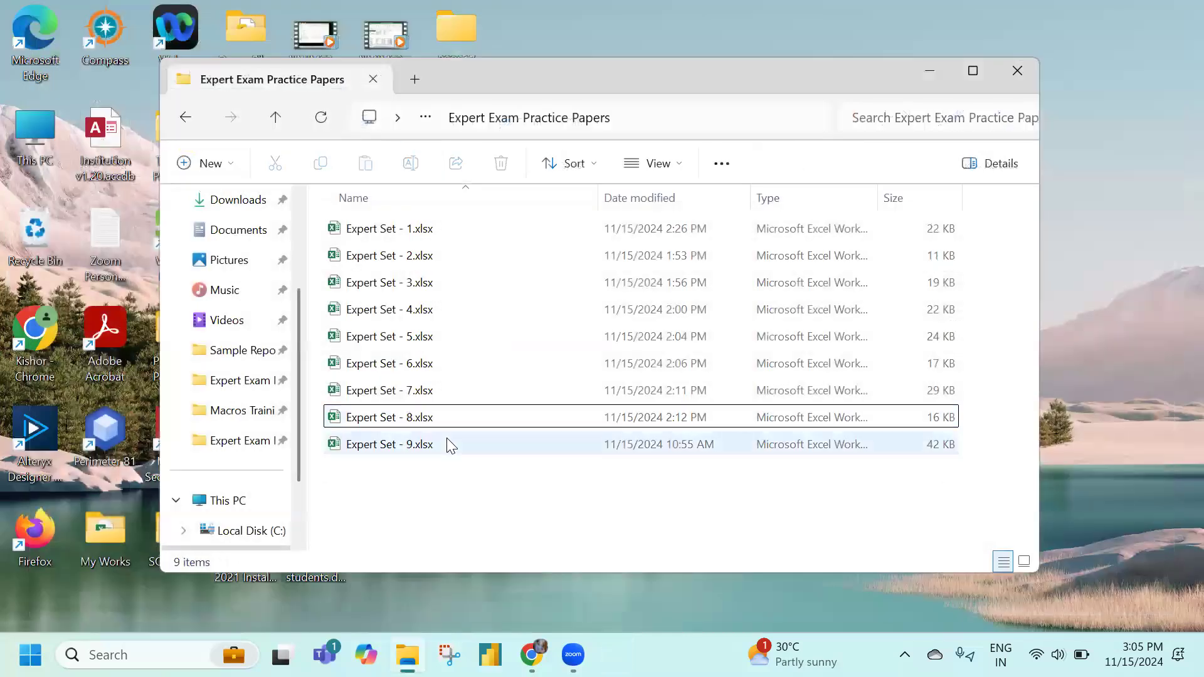
pyautogui.doubleClick(448, 444)
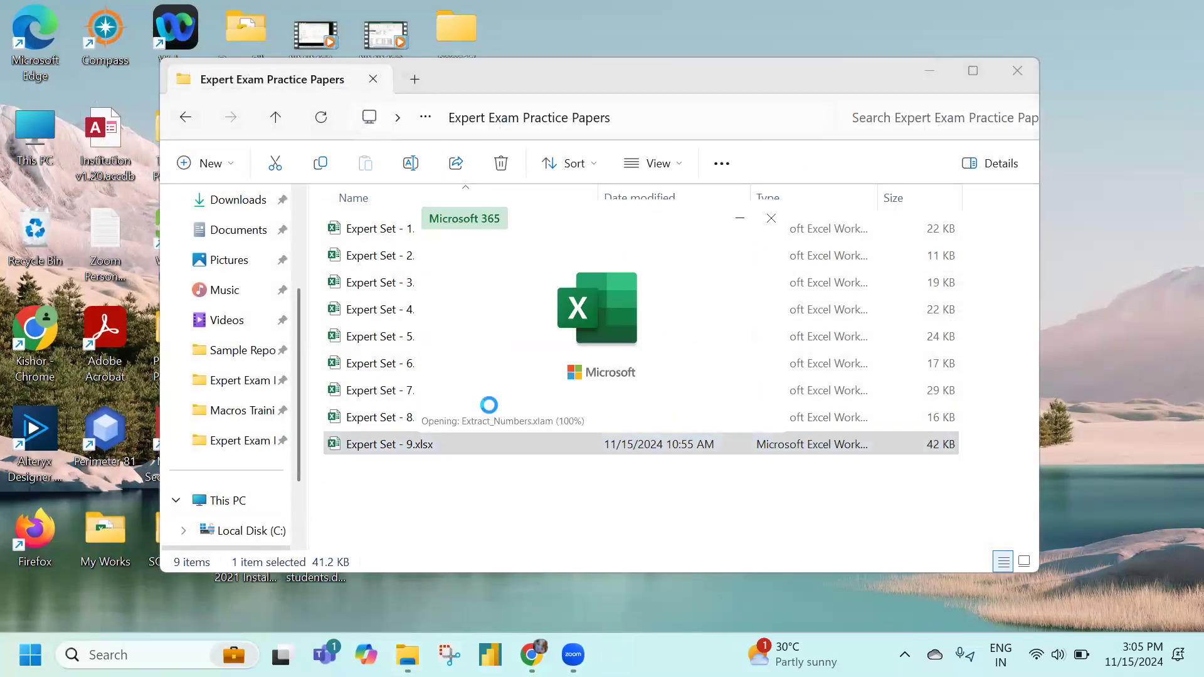
pyautogui.scroll(-2, 188, 499)
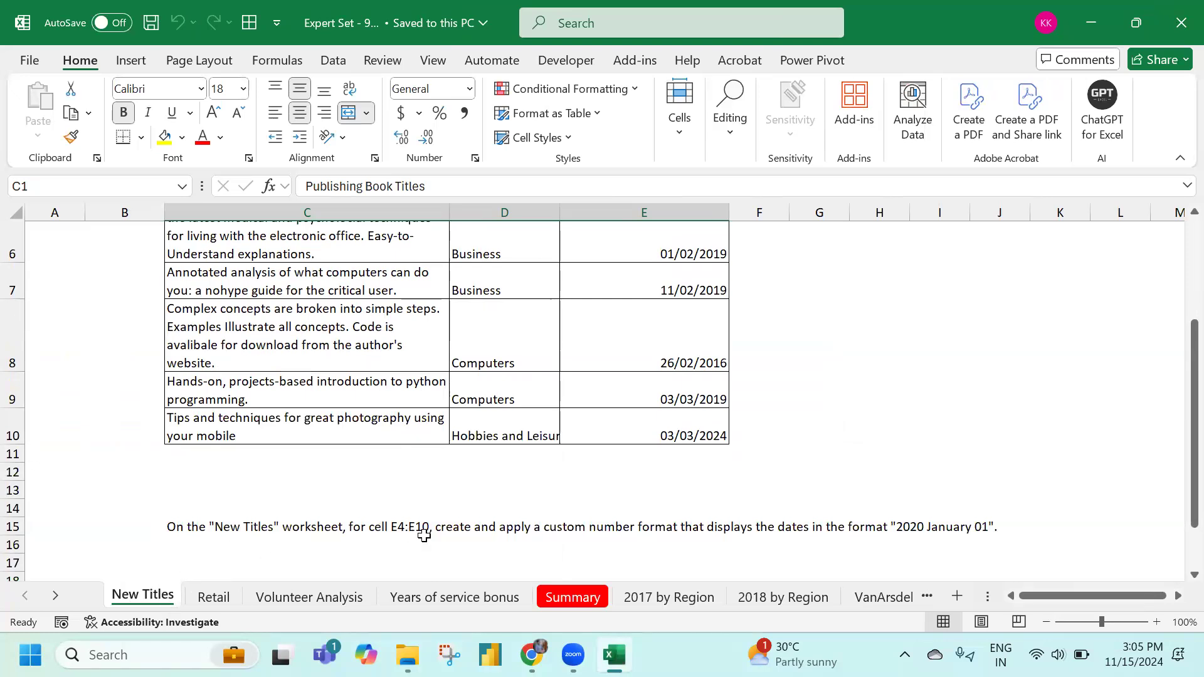
pyautogui.scroll(3, 709, 410)
pyautogui.moveTo(705, 314); pyautogui.dragTo(698, 533)
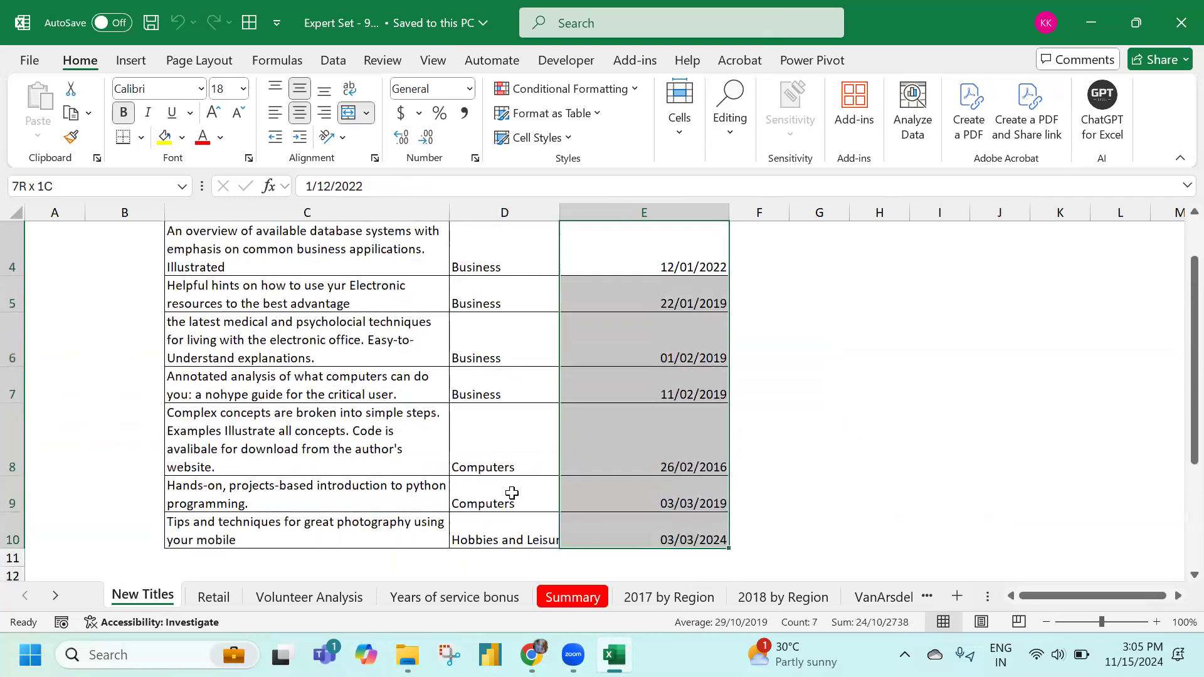
# Apply the custom number format 'yyyy mmmm dd' to the publication dates E4:E10
pyautogui.scroll(-1, 498, 487)
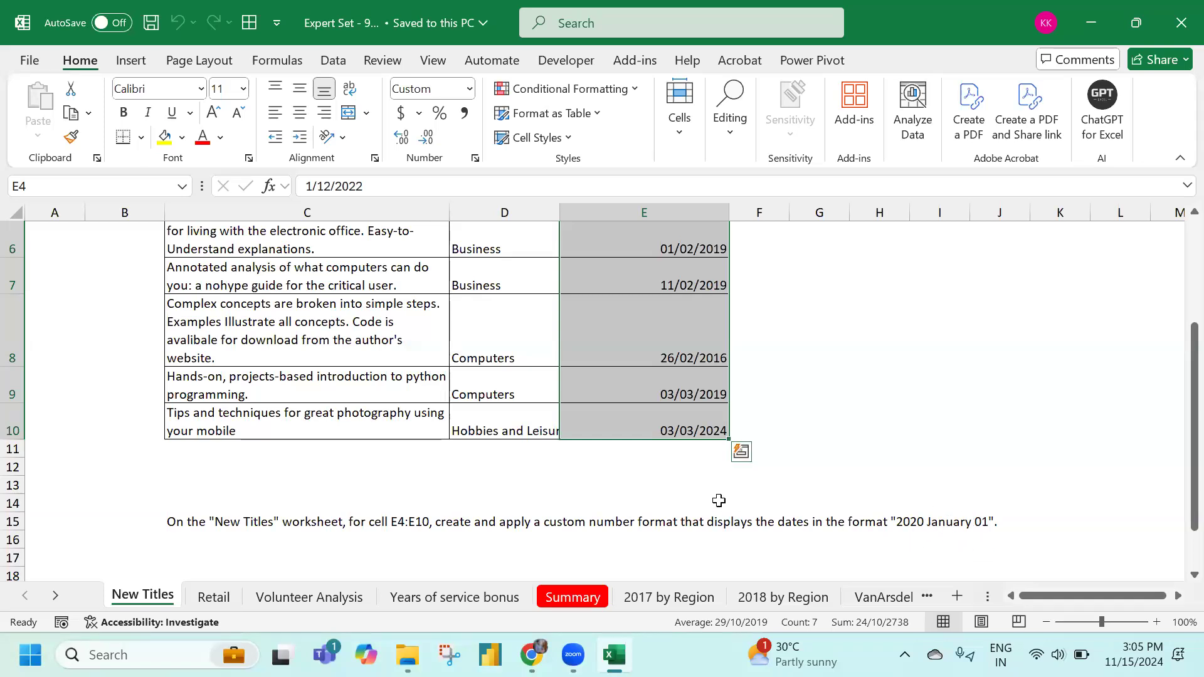
pyautogui.scroll(2, 718, 501)
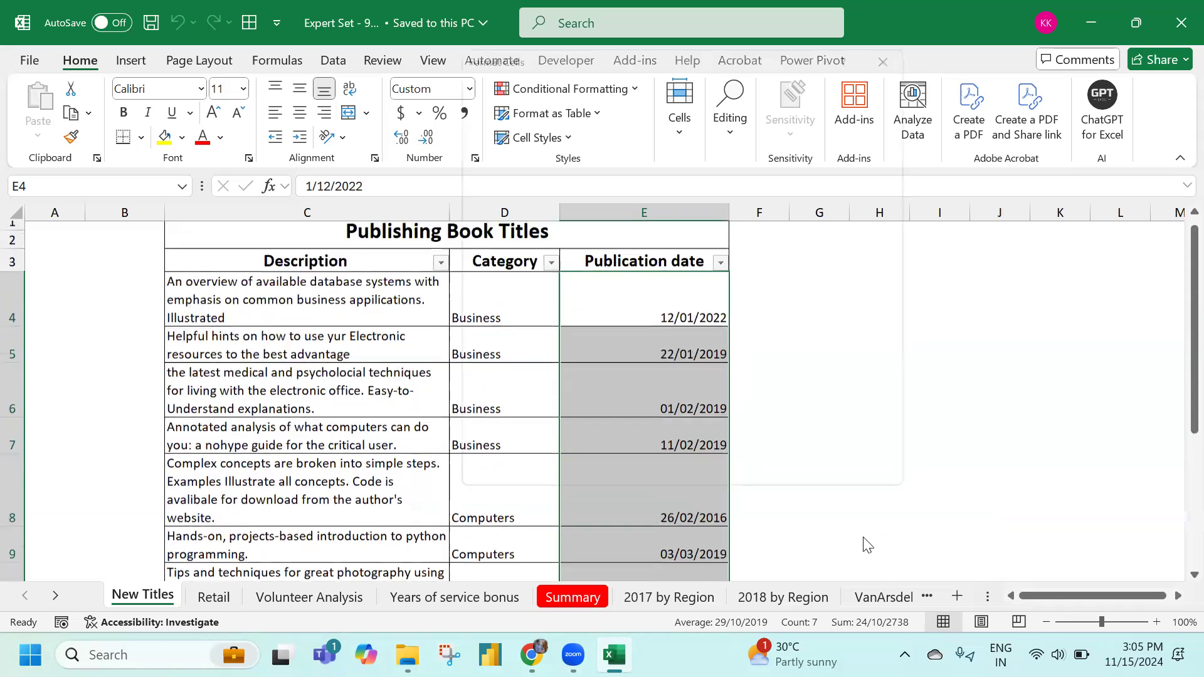
pyautogui.hotkey('ctrl', '1')
pyautogui.press('Escape')
pyautogui.rightClick(642, 408)
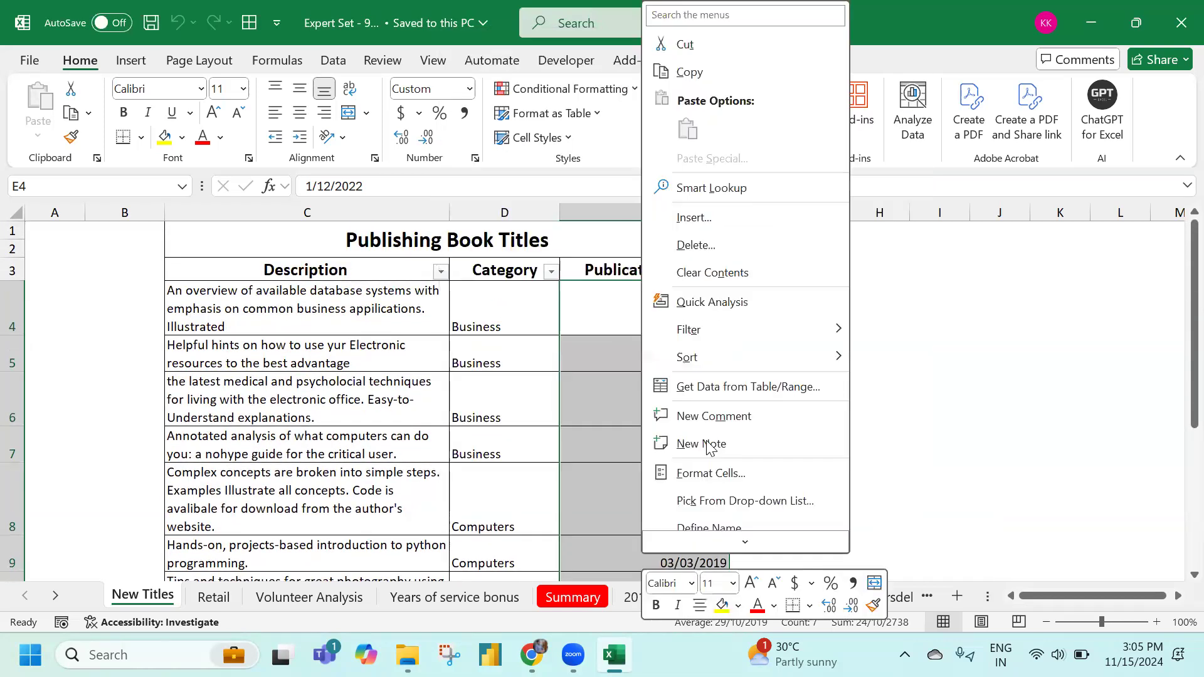
pyautogui.press('Return')
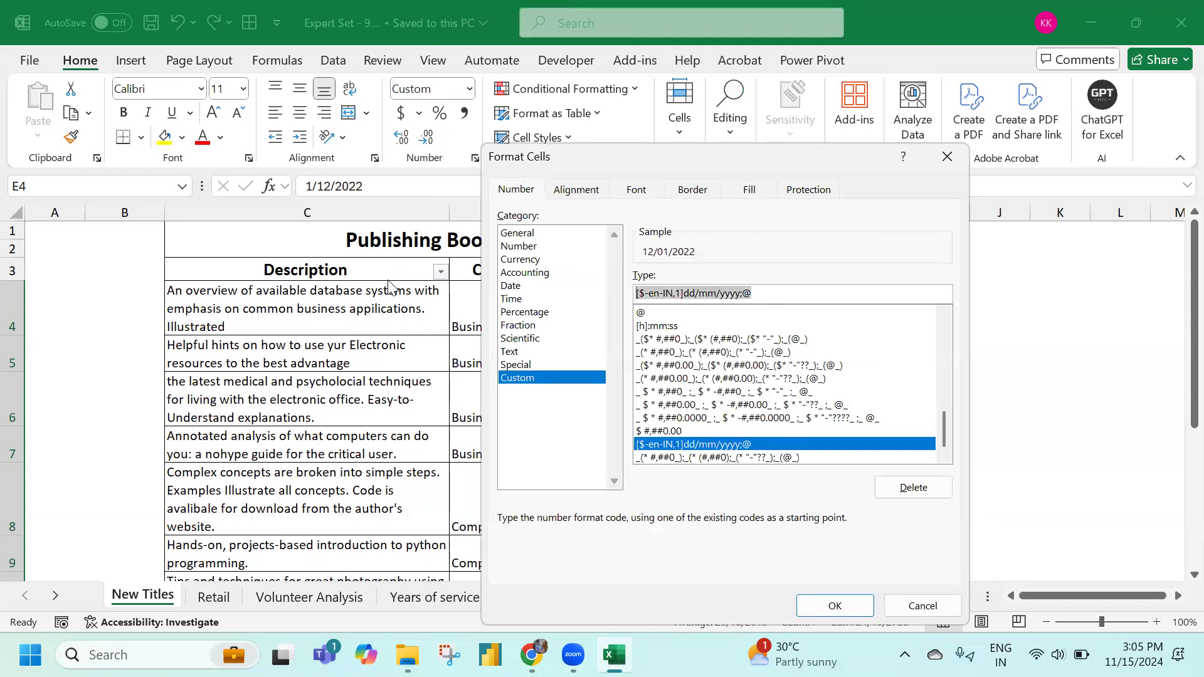
pyautogui.write('yyyy mmmm dd')
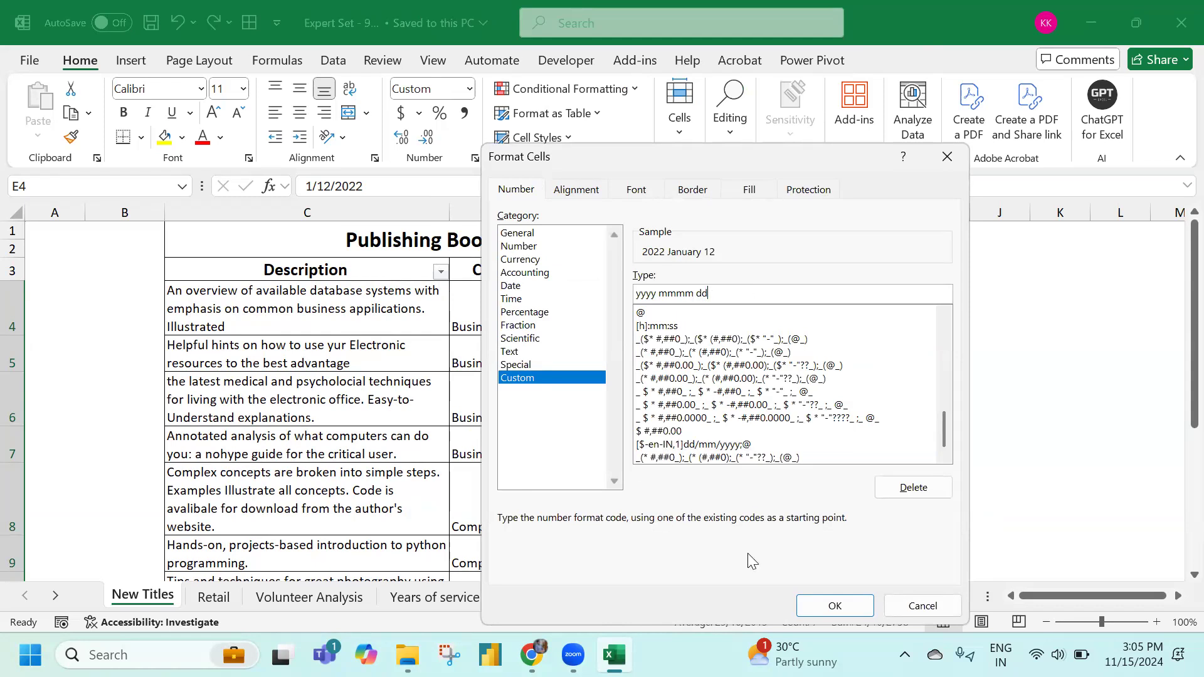
pyautogui.click(829, 605)
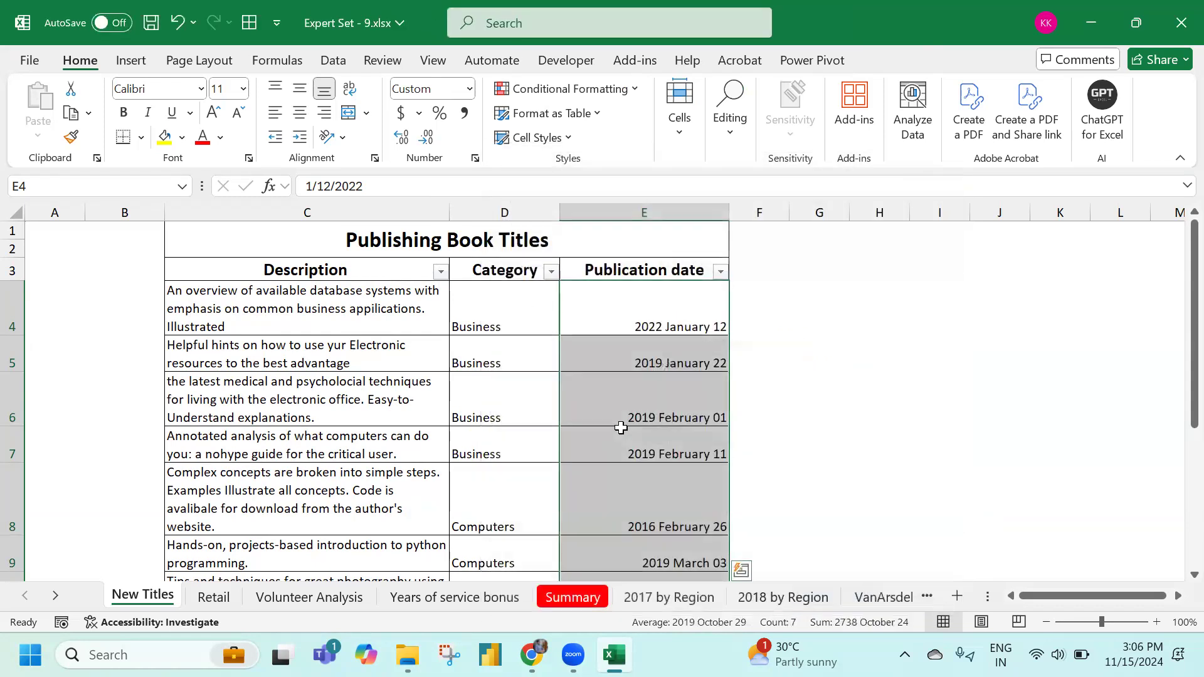
pyautogui.scroll(-2, 621, 421)
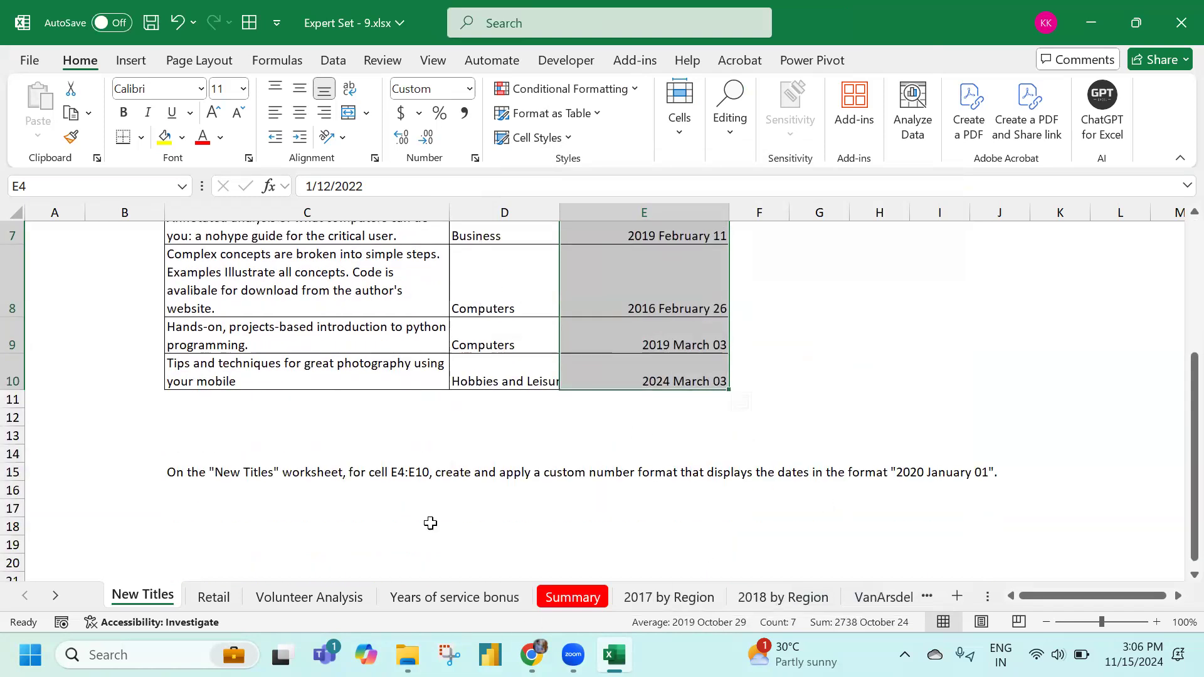
# Run Error Checking on the Retail sheet, which initially reports no errors
pyautogui.click(208, 604)
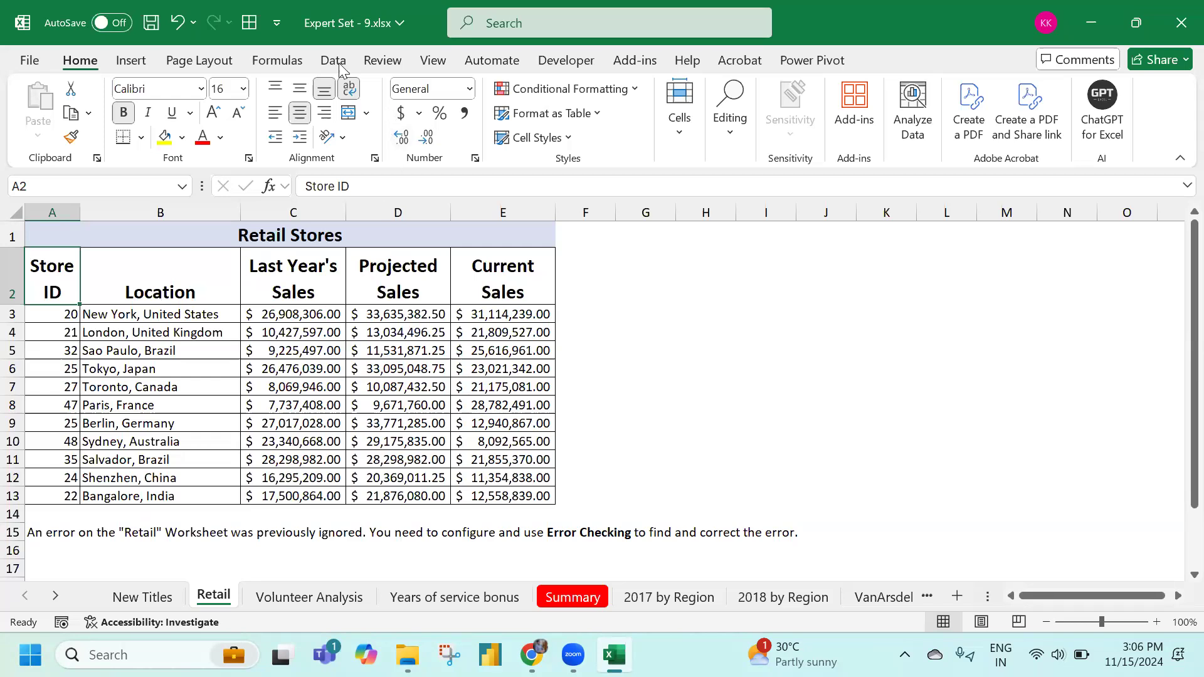
pyautogui.click(279, 60)
pyautogui.click(941, 114)
pyautogui.click(991, 140)
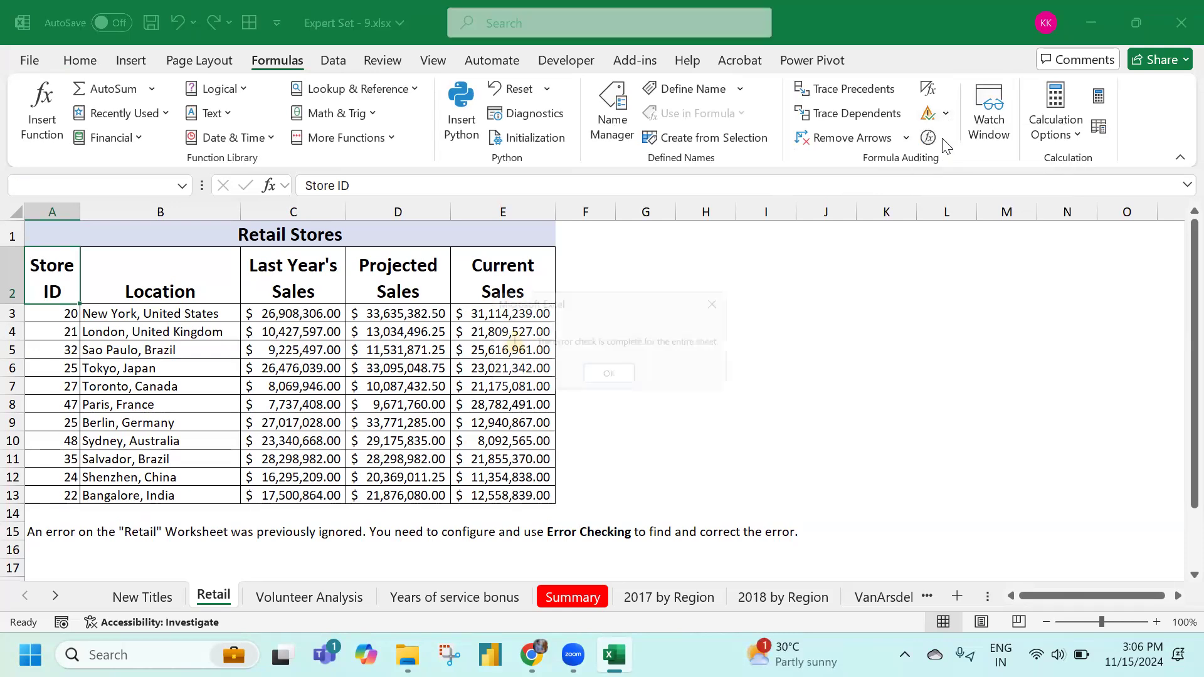
pyautogui.click(608, 377)
pyautogui.click(285, 364)
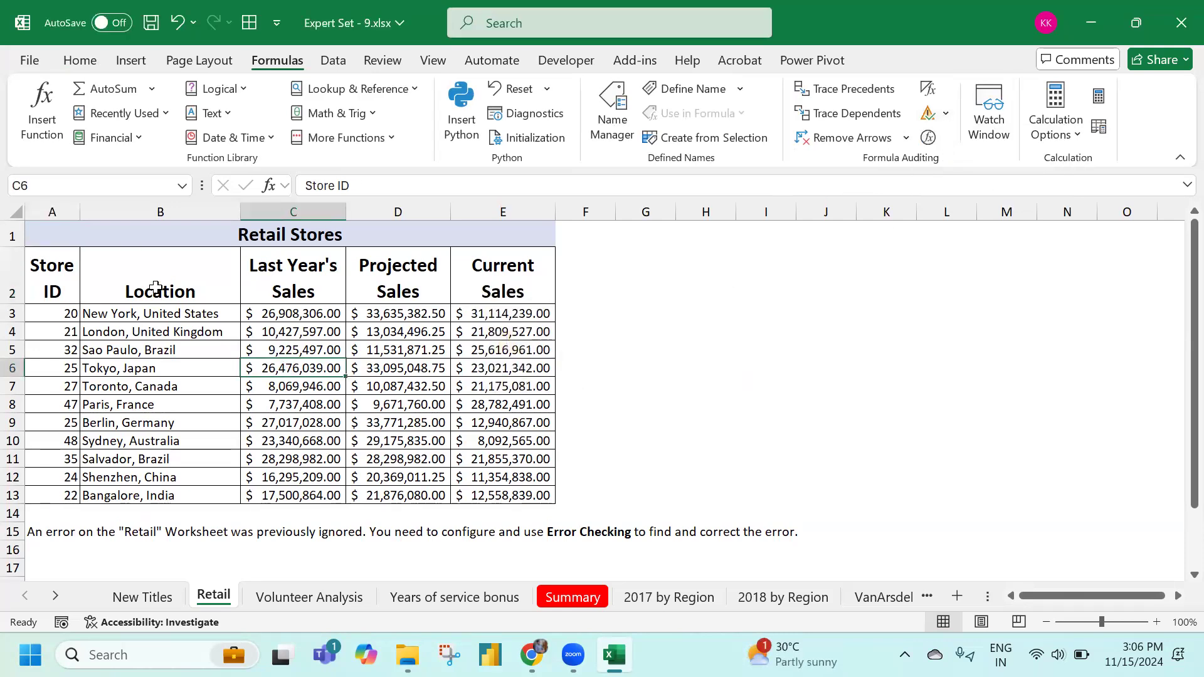
# Reset ignored errors in Excel Options' Formulas settings
pyautogui.click(32, 60)
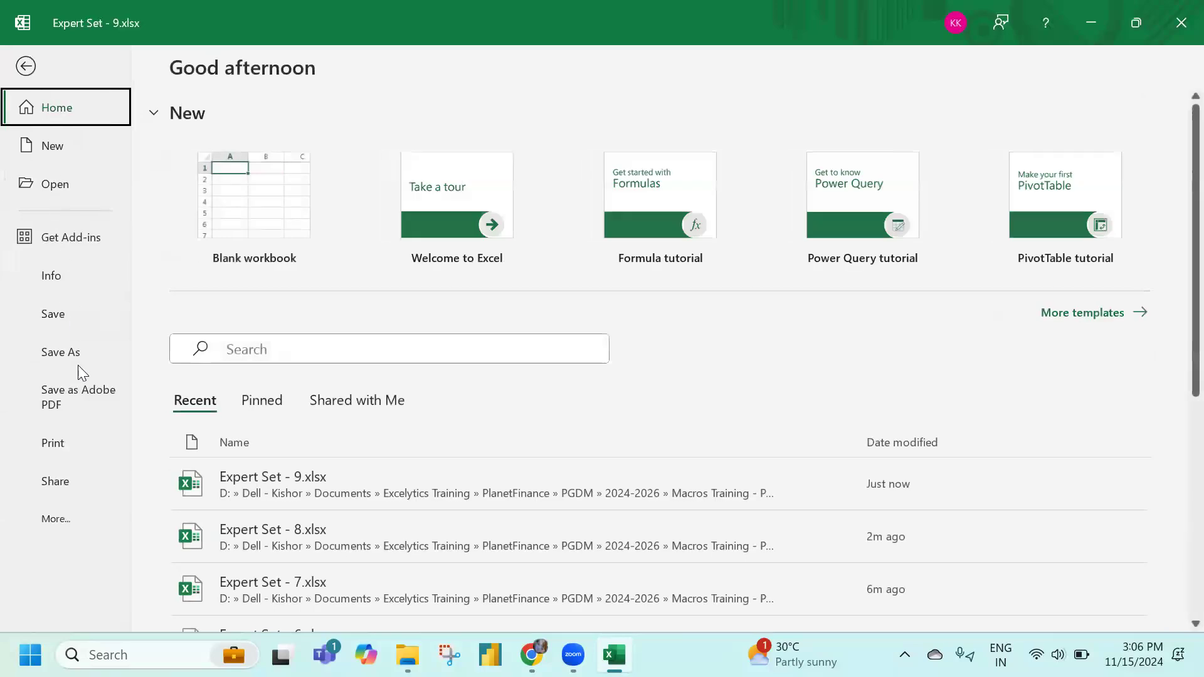
pyautogui.click(60, 519)
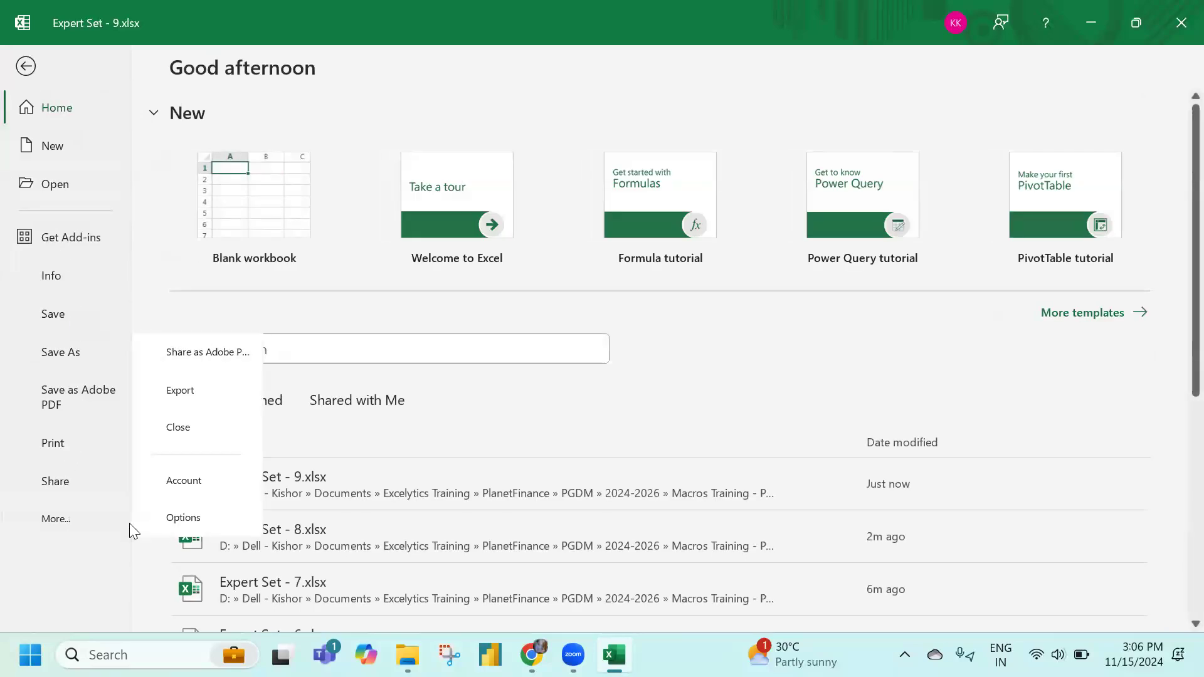
pyautogui.click(168, 519)
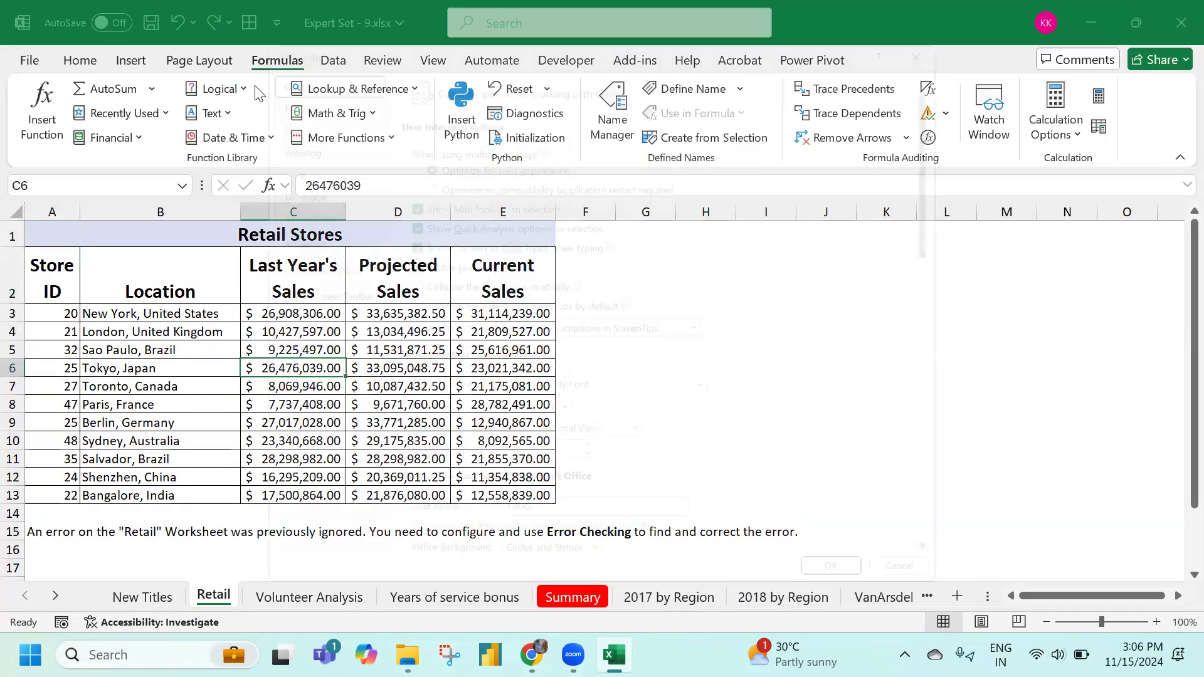
pyautogui.click(262, 74)
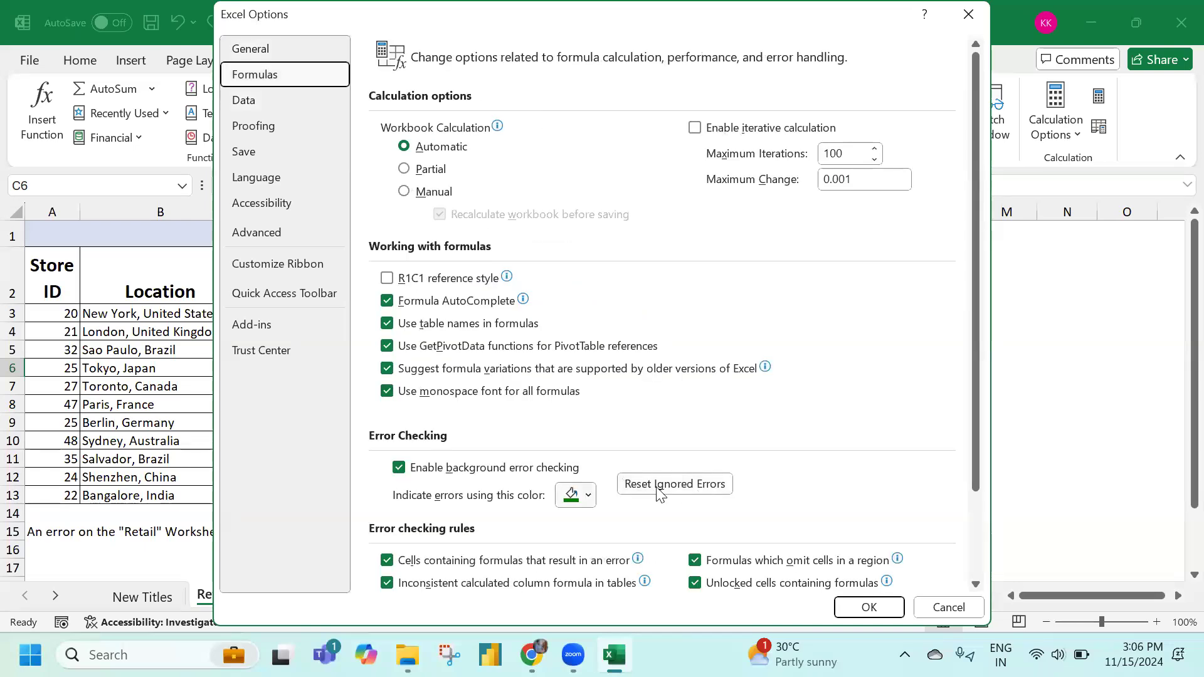
pyautogui.click(685, 492)
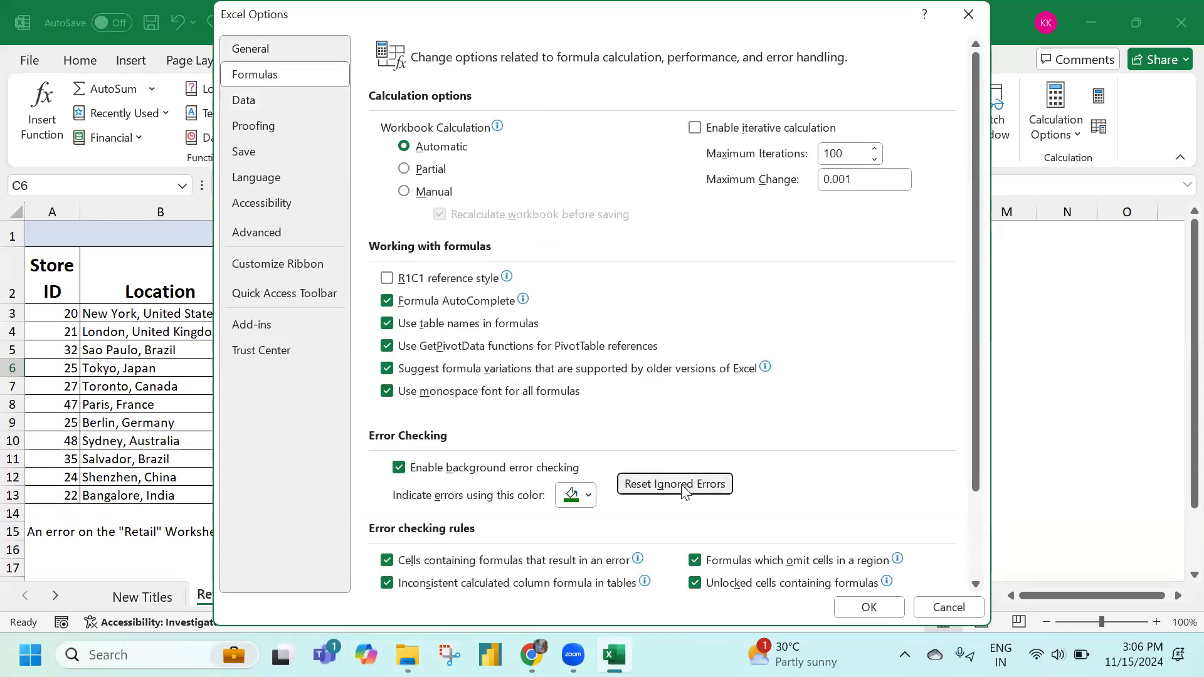
pyautogui.click(869, 607)
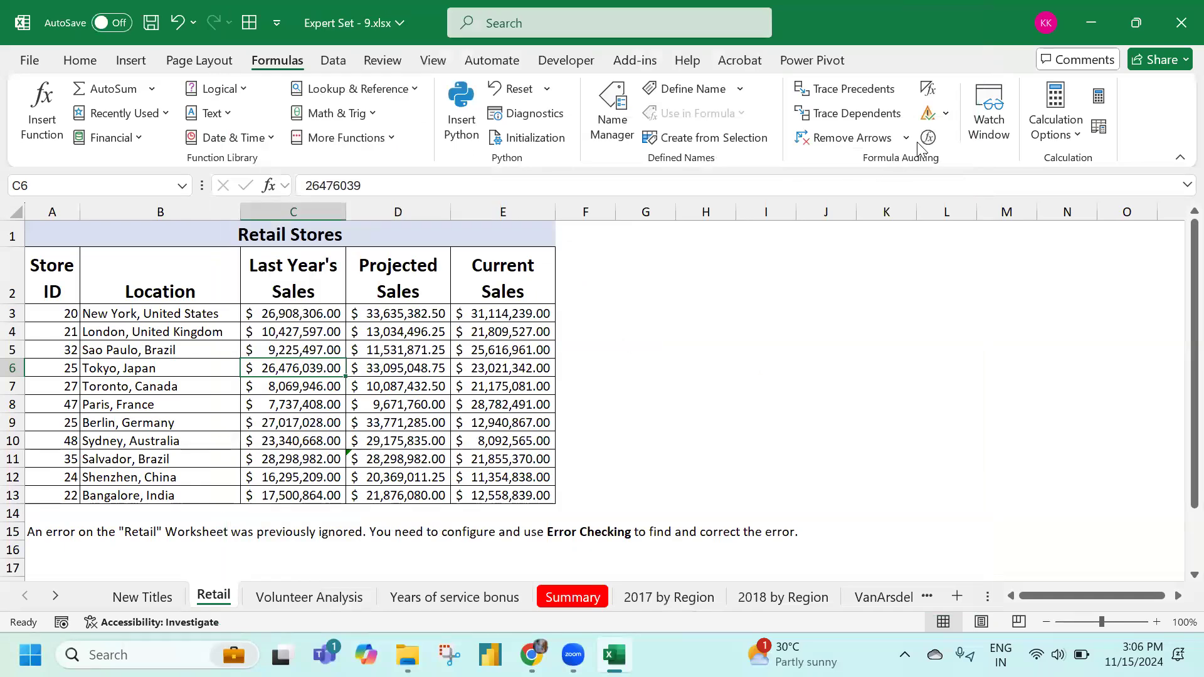
# Rerun Error Checking and copy the formula from above into D11
pyautogui.click(947, 115)
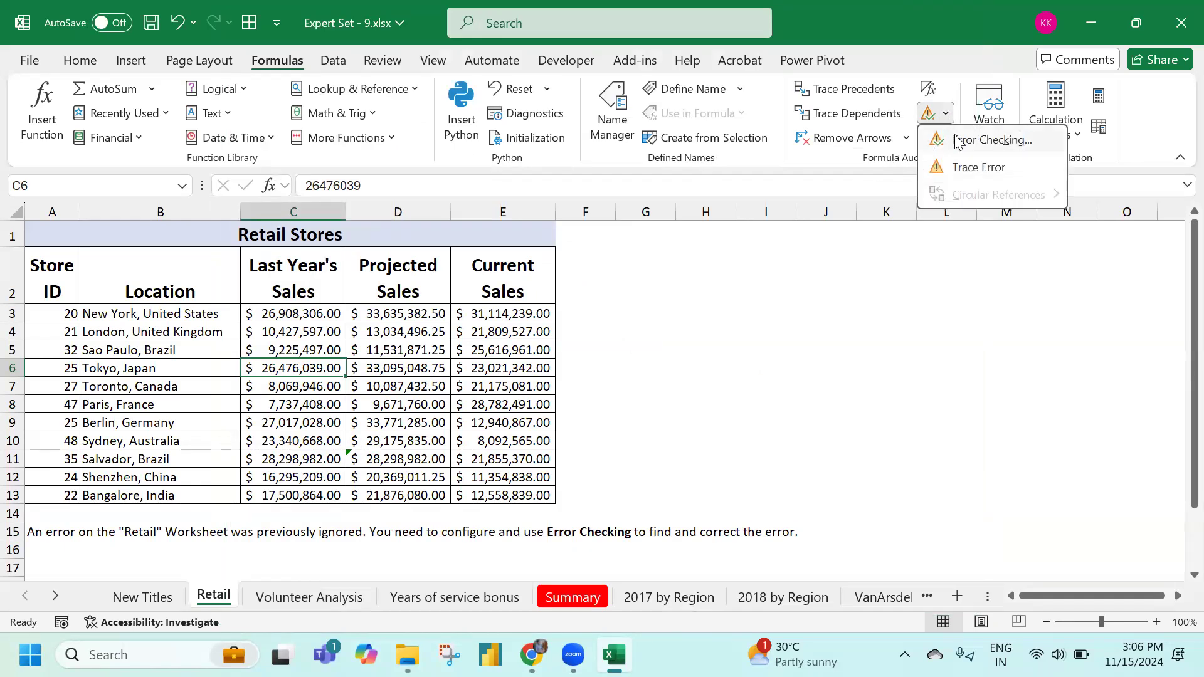
pyautogui.click(958, 140)
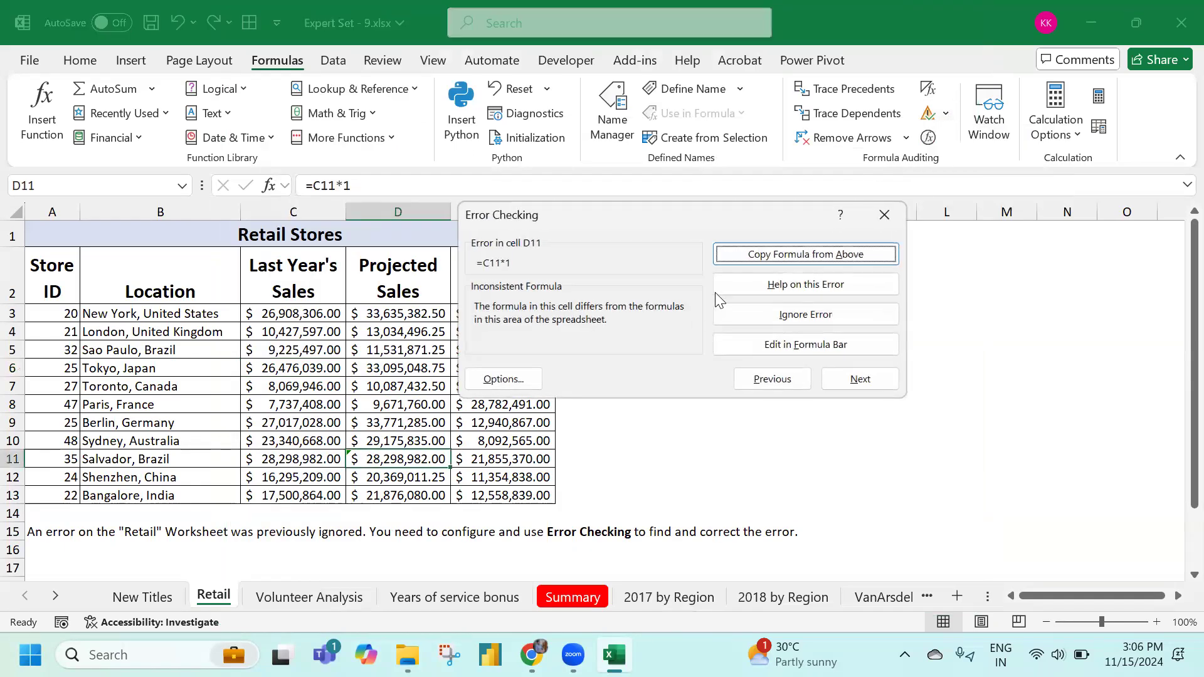
pyautogui.click(773, 254)
pyautogui.click(612, 376)
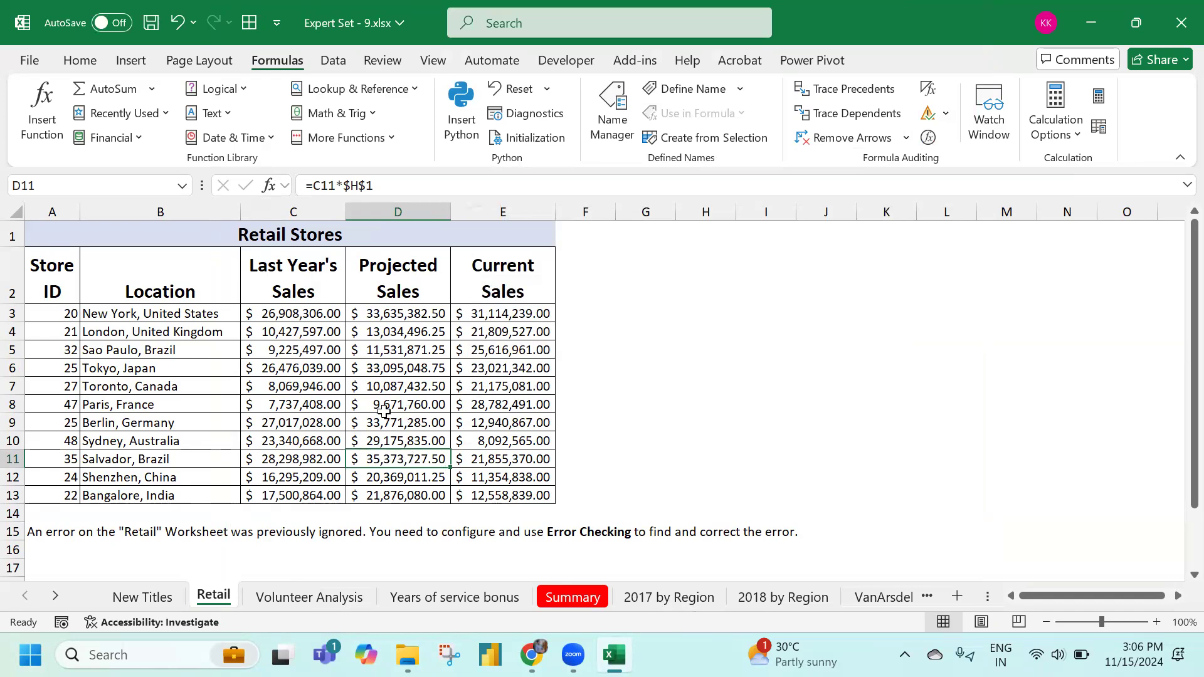
pyautogui.scroll(-3, 385, 410)
pyautogui.scroll(3, 385, 411)
pyautogui.click(309, 597)
# Expand the Volunteer Hours pivot chart to monthly 2023–2024 hours, then go to the Years of service bonus sheet
pyautogui.scroll(-1, 281, 521)
pyautogui.scroll(1, 280, 524)
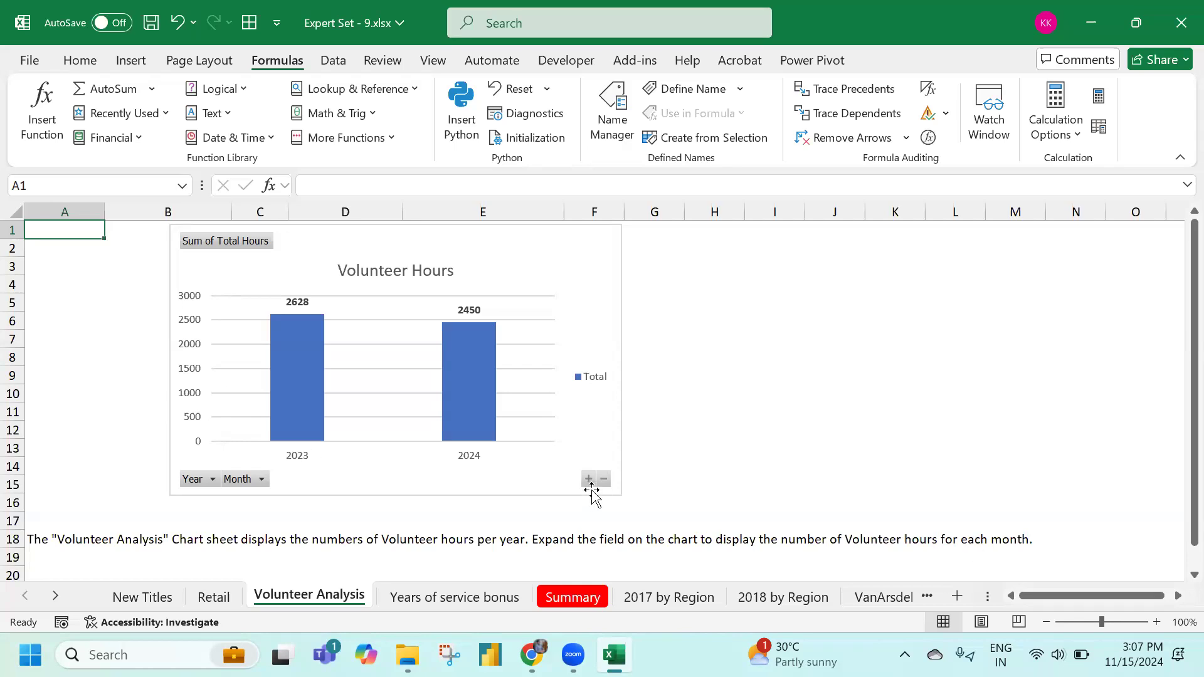
pyautogui.click(603, 313)
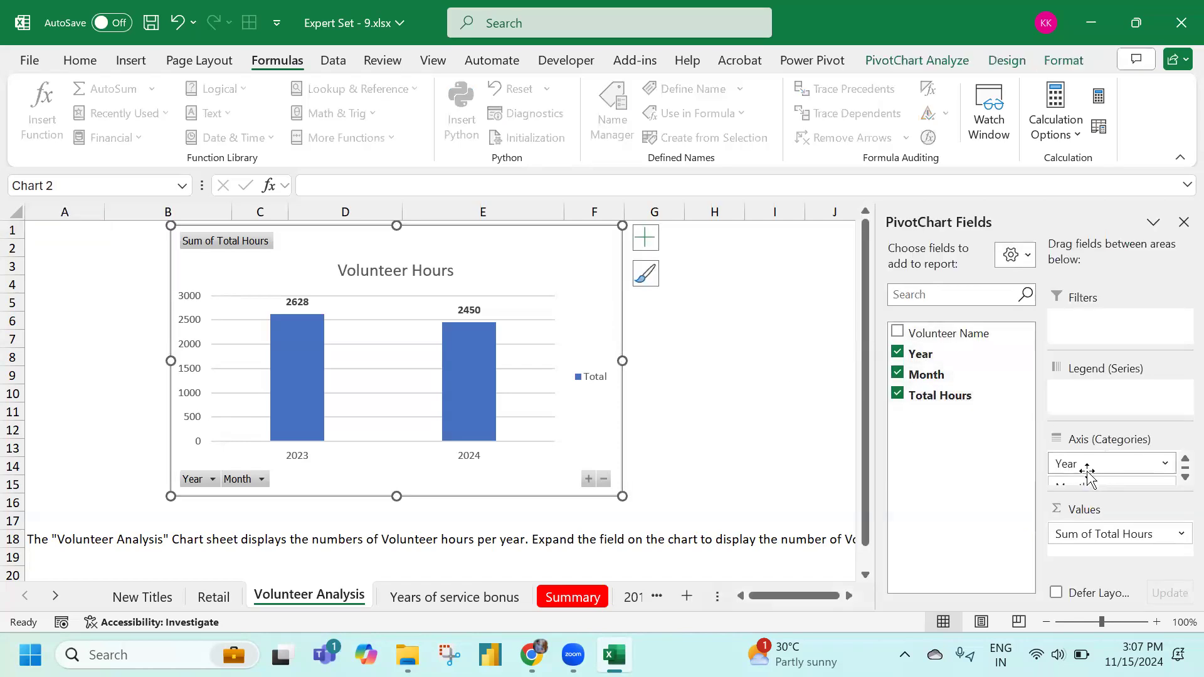
pyautogui.click(588, 480)
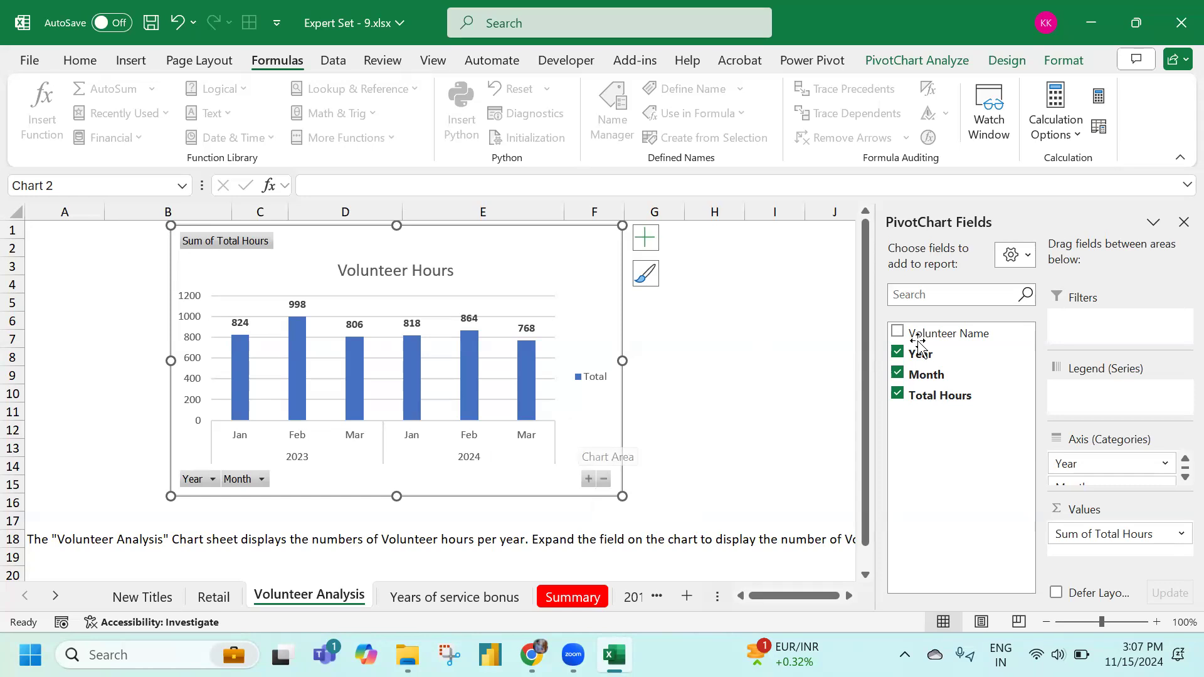
pyautogui.click(604, 479)
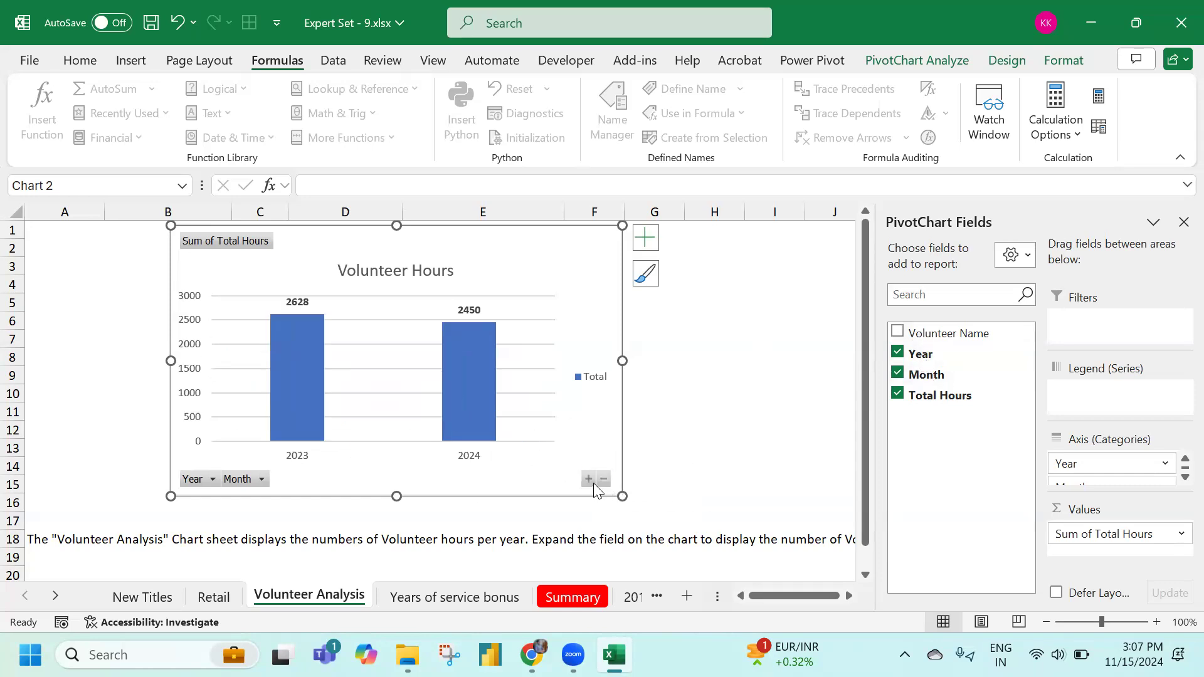
pyautogui.click(588, 480)
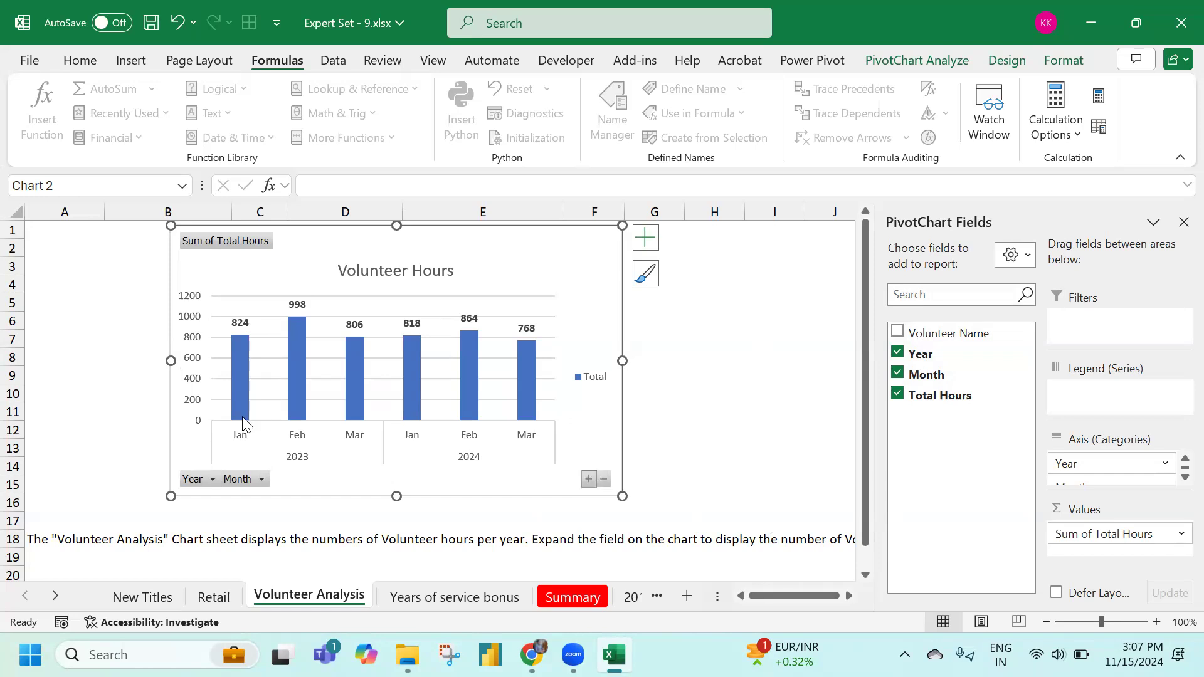
pyautogui.click(776, 412)
pyautogui.click(426, 600)
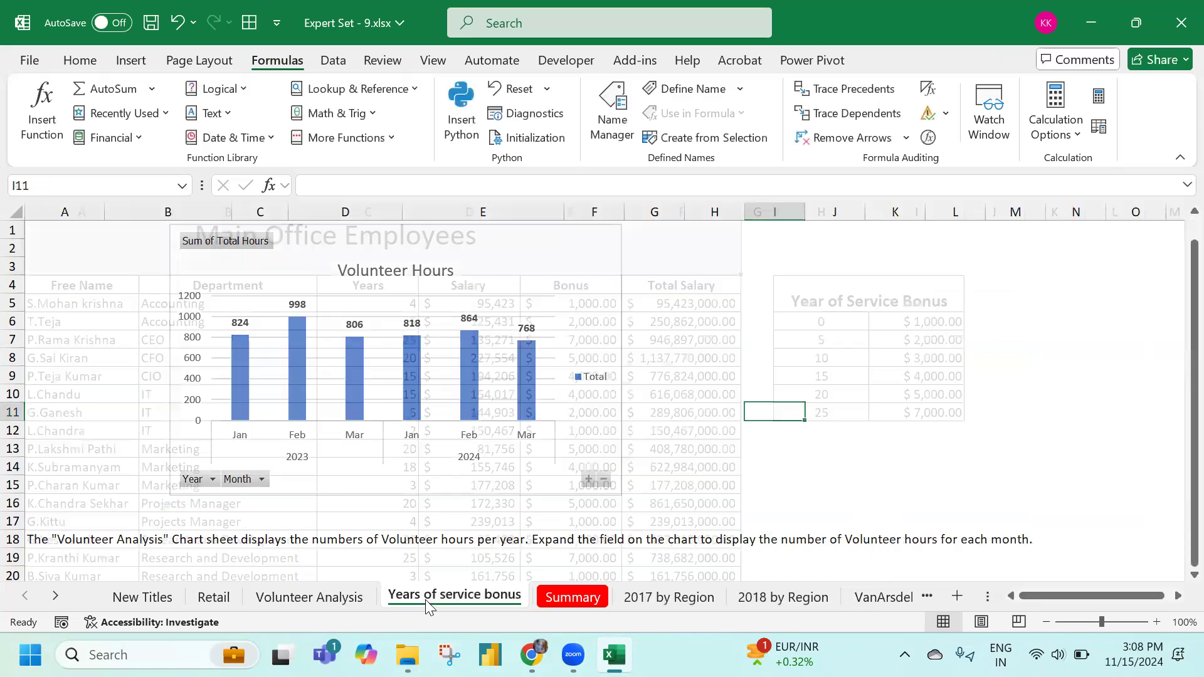
# Change the F5 Total Salary formula from =D5*E5 to =D5+E5
pyautogui.scroll(-4, 425, 600)
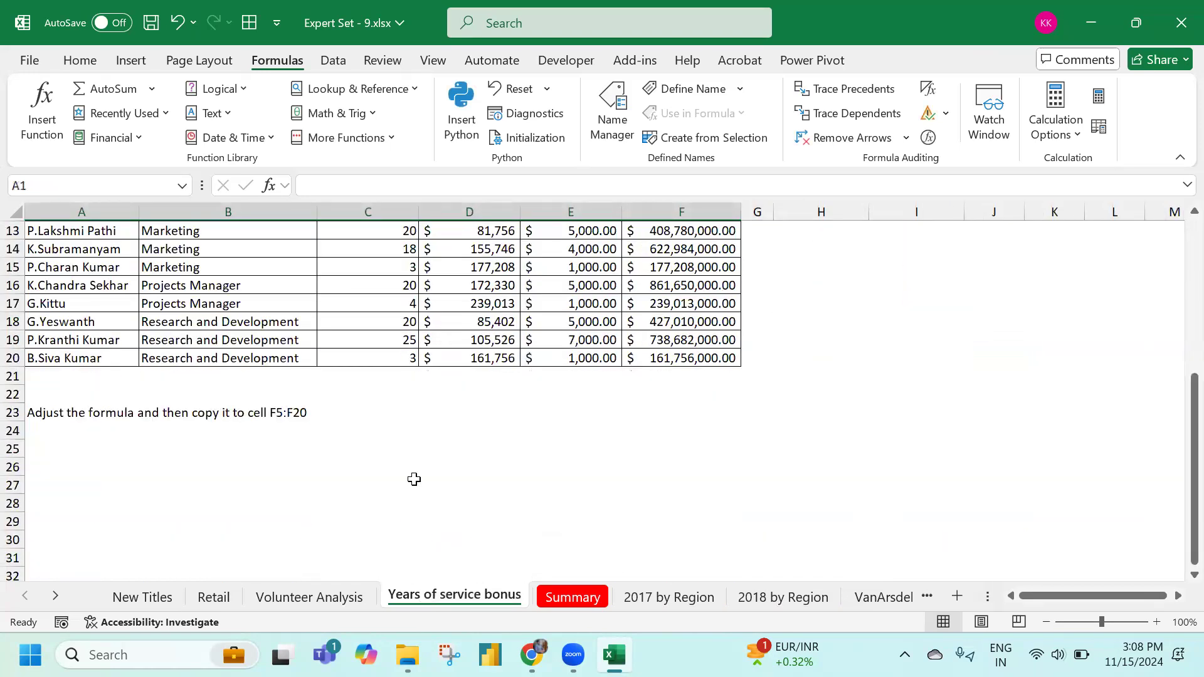
pyautogui.scroll(3, 414, 479)
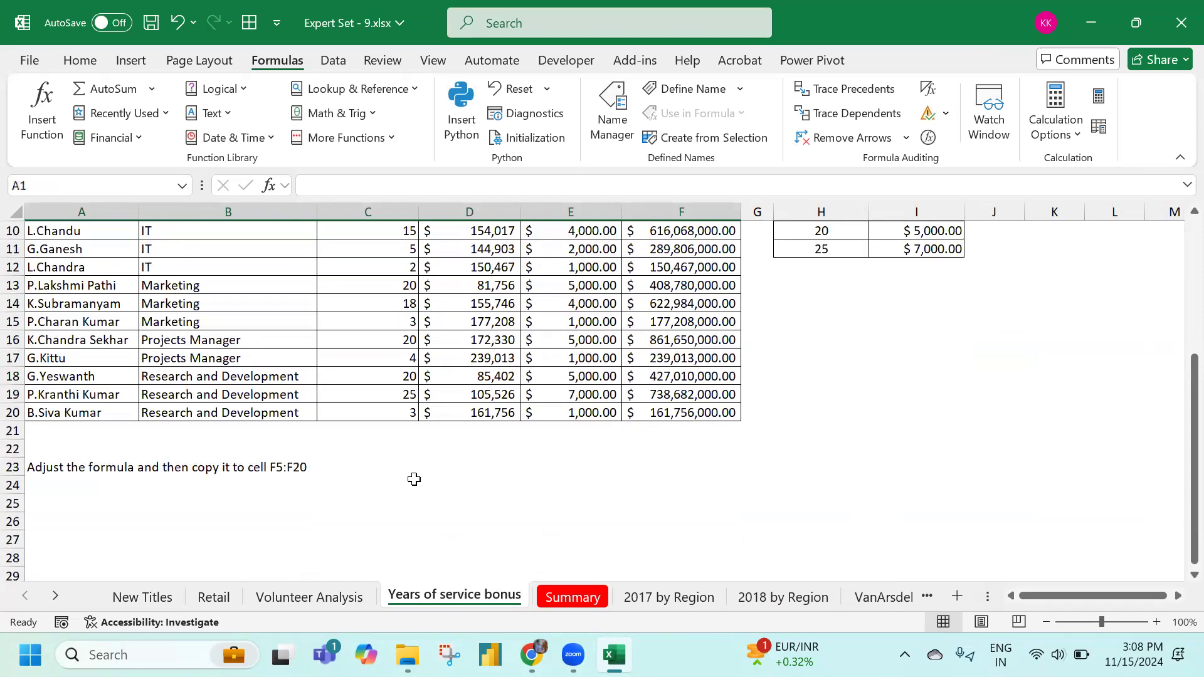
pyautogui.scroll(-1, 585, 382)
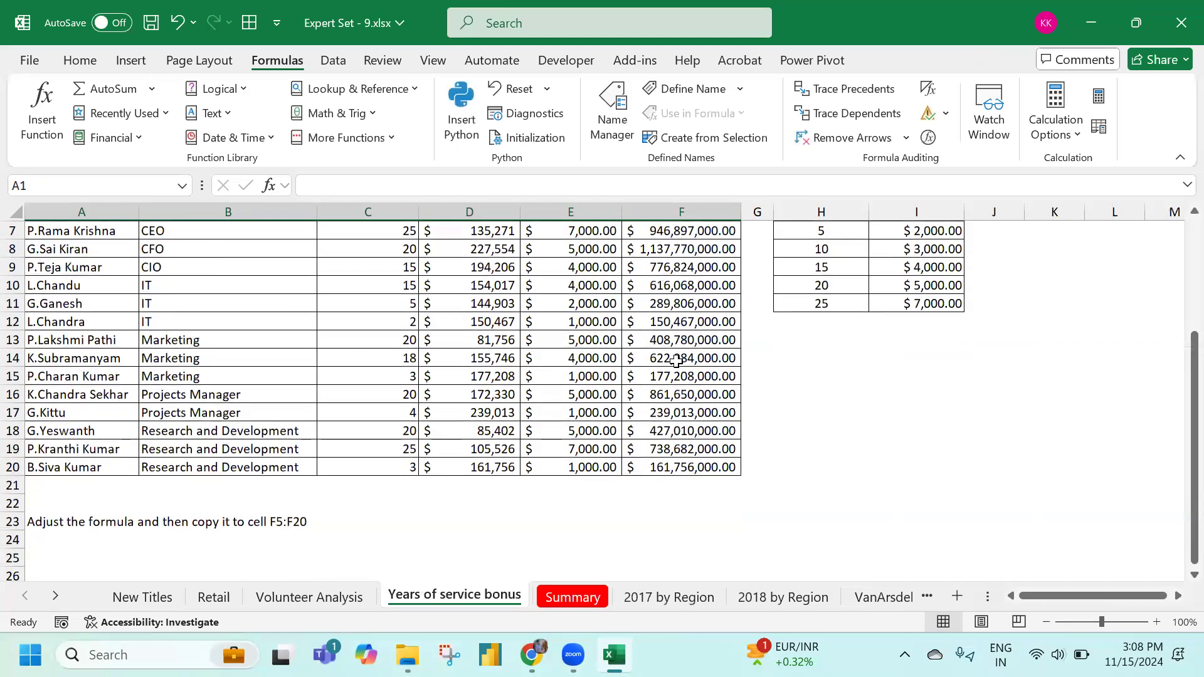
pyautogui.scroll(2, 678, 362)
pyautogui.click(677, 360)
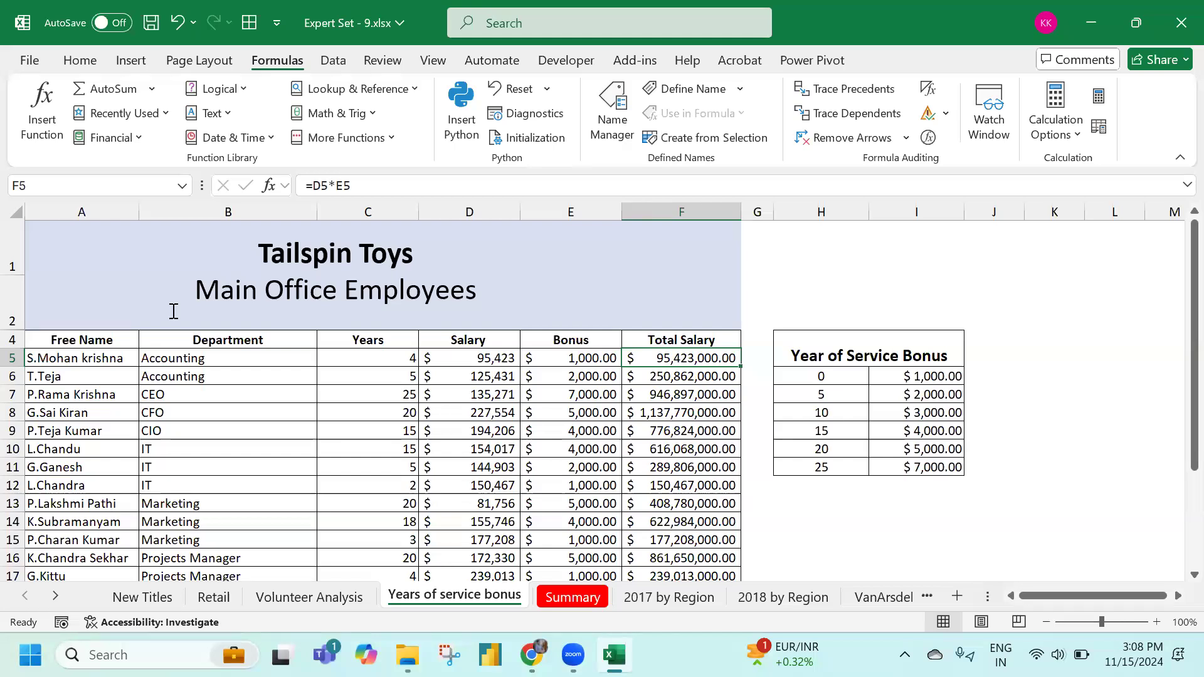
pyautogui.click(335, 186)
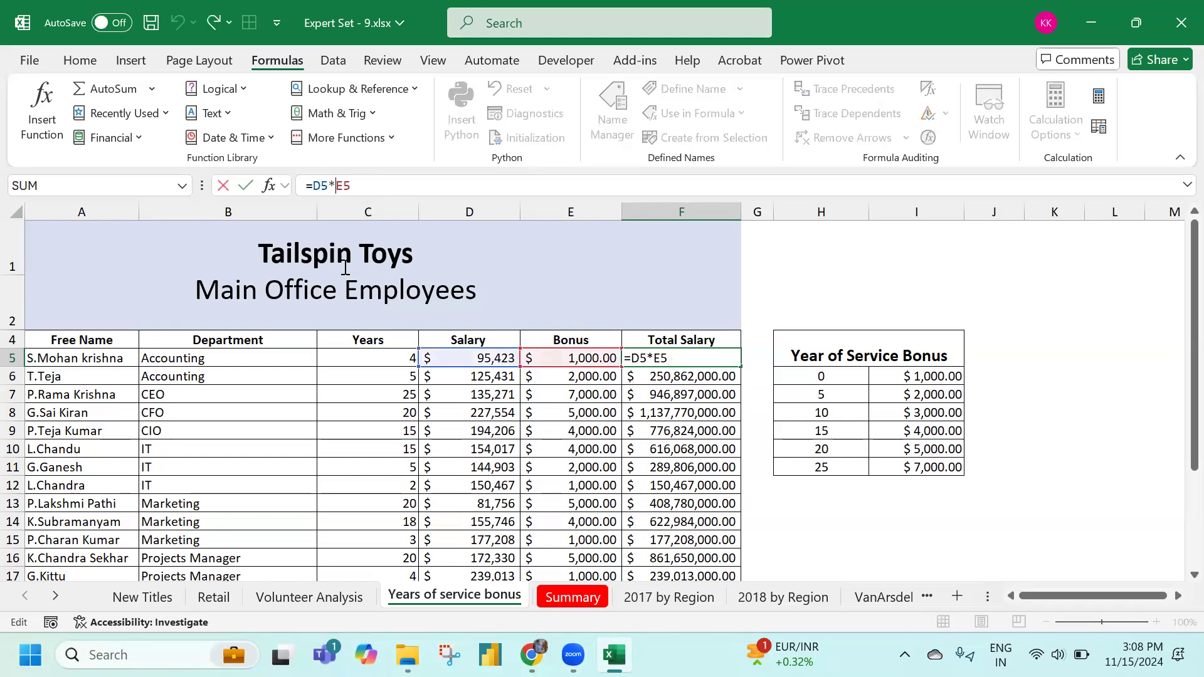
pyautogui.press('BackSpace')
pyautogui.write('+')
pyautogui.press('Return')
# Fill the corrected F5 formula down through F20 and check the results
pyautogui.press('Up')
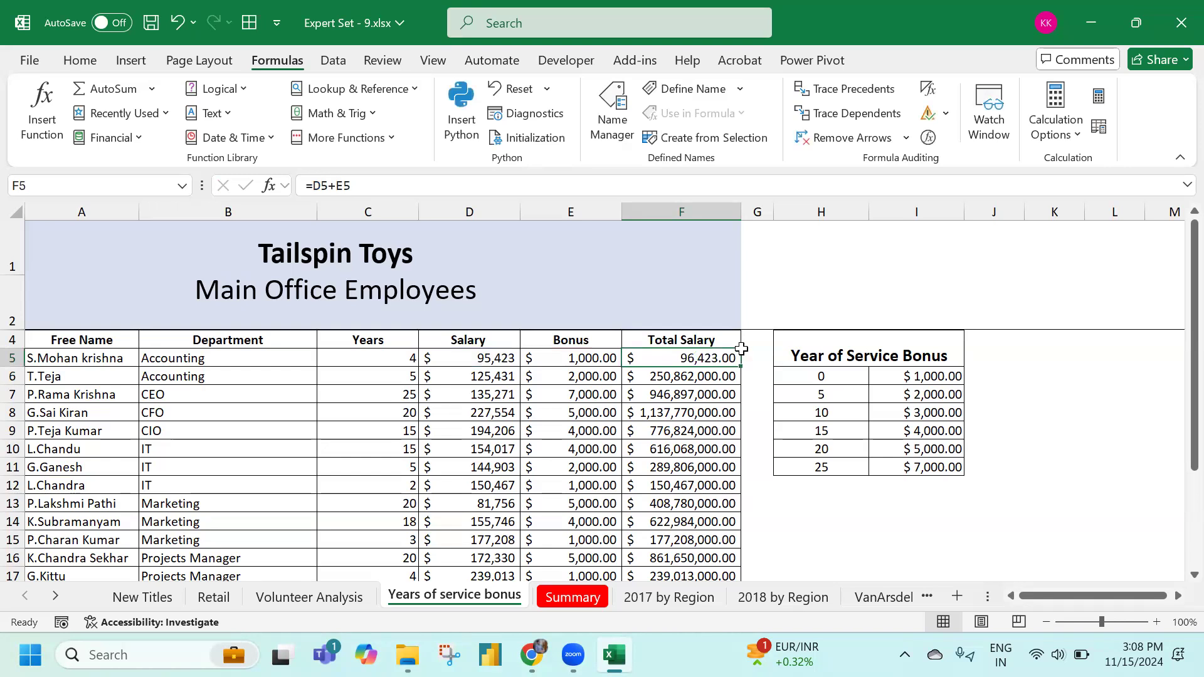
pyautogui.doubleClick(740, 366)
pyautogui.scroll(-3, 734, 384)
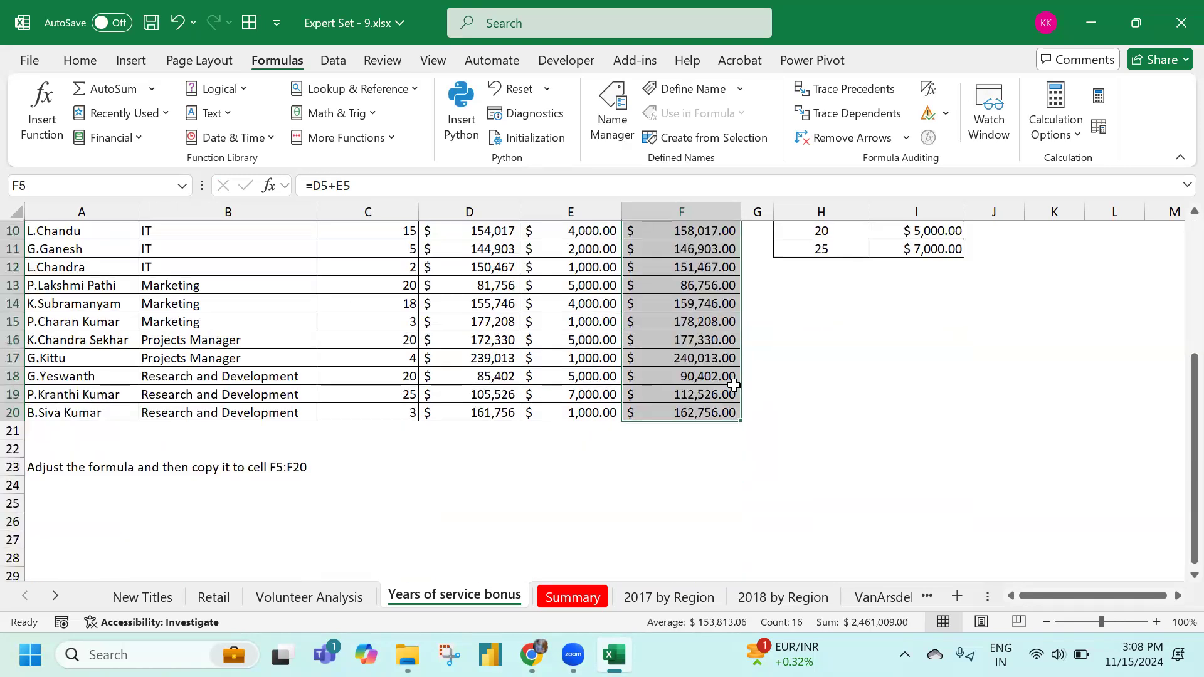
pyautogui.scroll(3, 249, 565)
pyautogui.scroll(-3, 295, 457)
pyautogui.scroll(4, 296, 454)
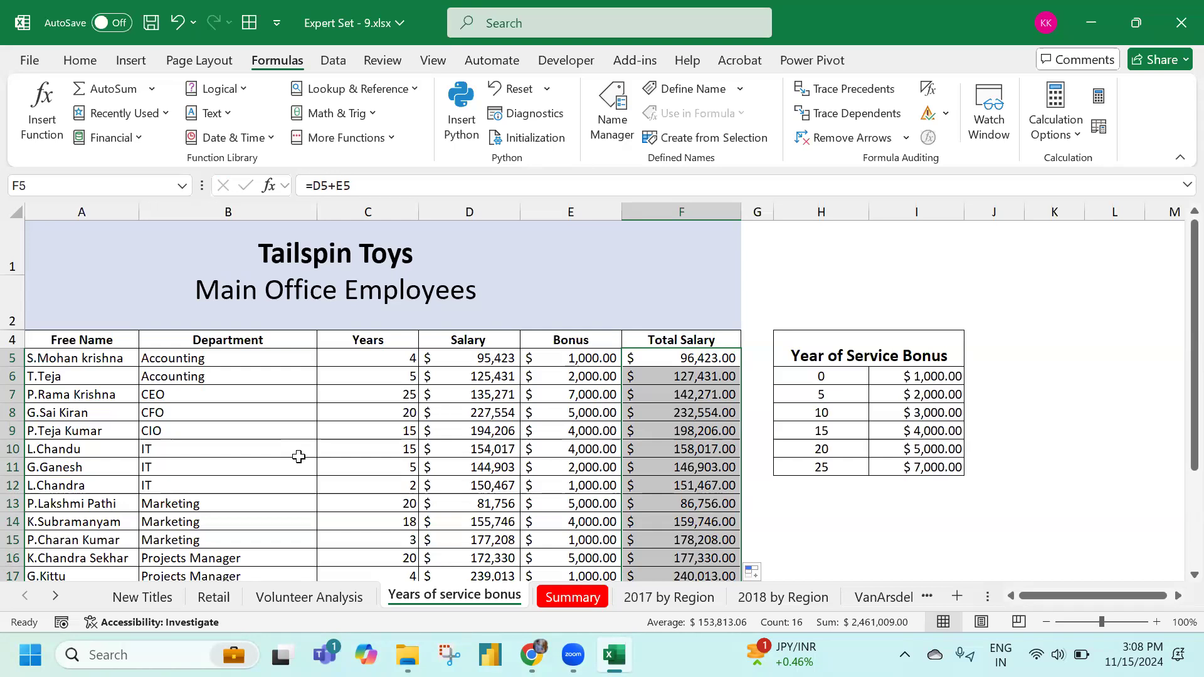
pyautogui.scroll(-2, 536, 444)
pyautogui.scroll(2, 536, 444)
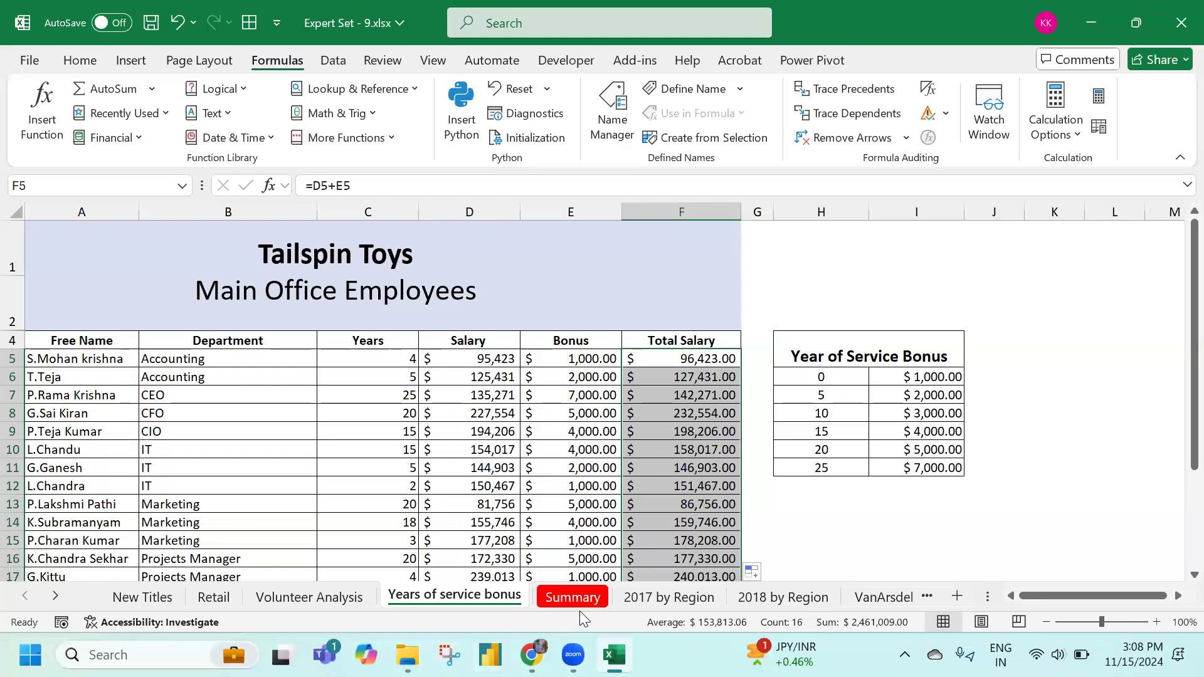
# On the Summary sheet, select cell A5 and bring up the Data ribbon commands
pyautogui.click(580, 594)
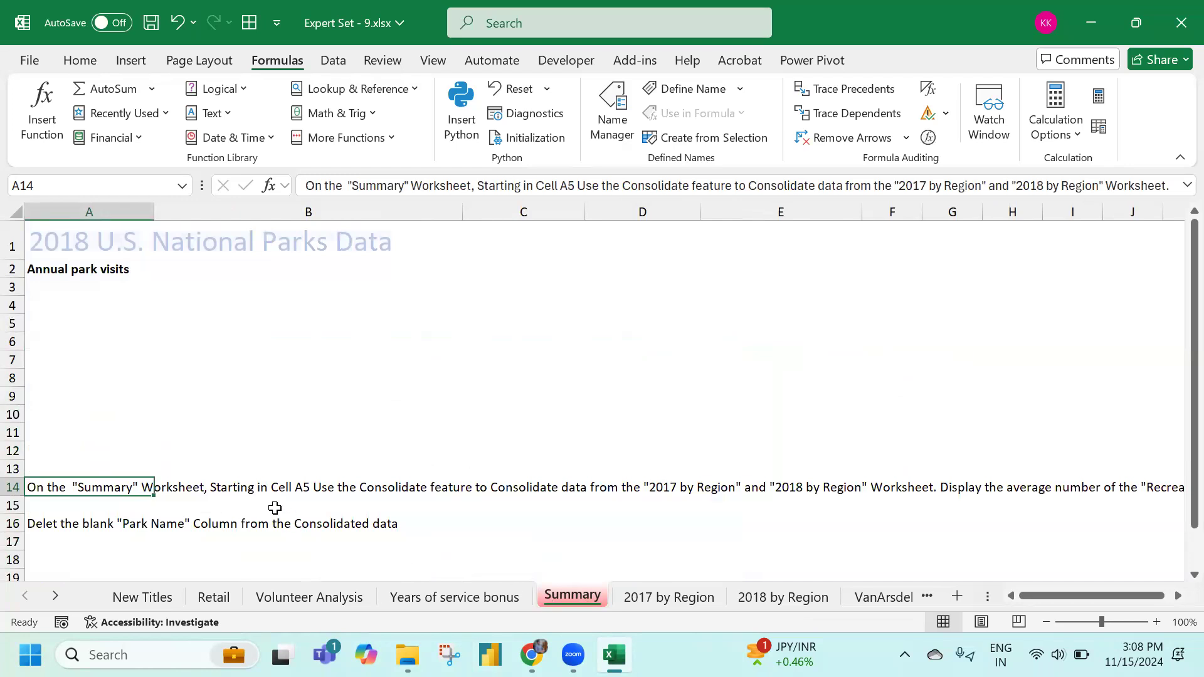
pyautogui.click(75, 321)
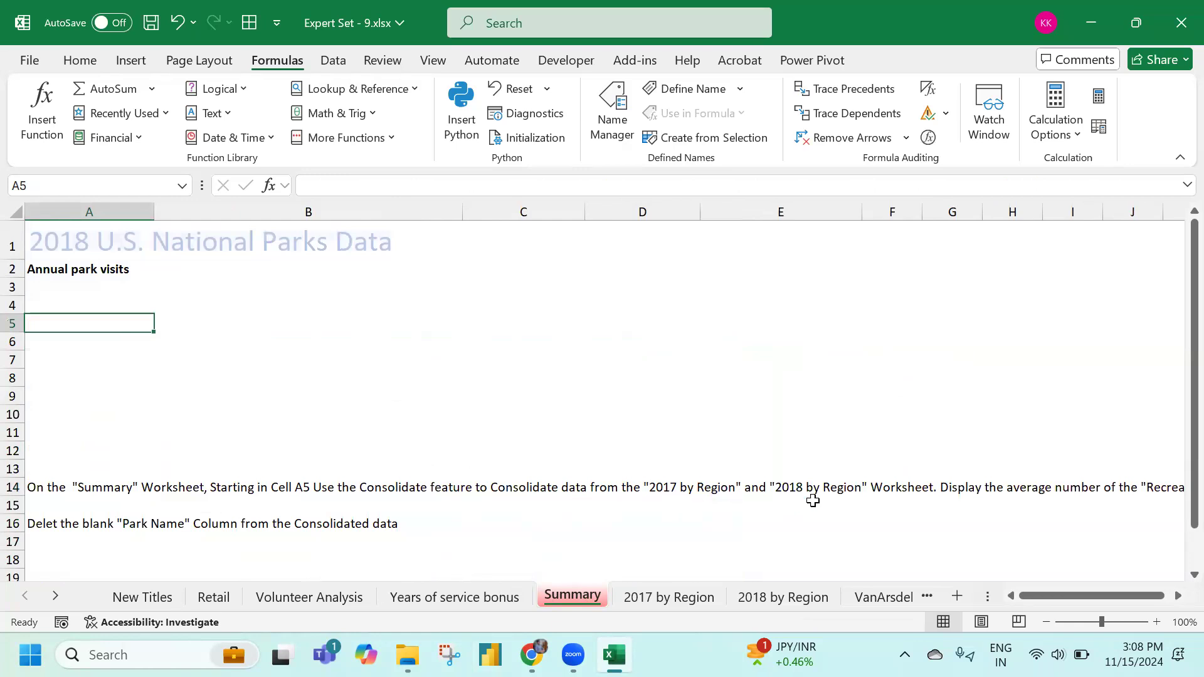
pyautogui.moveTo(1111, 594); pyautogui.dragTo(1117, 594)
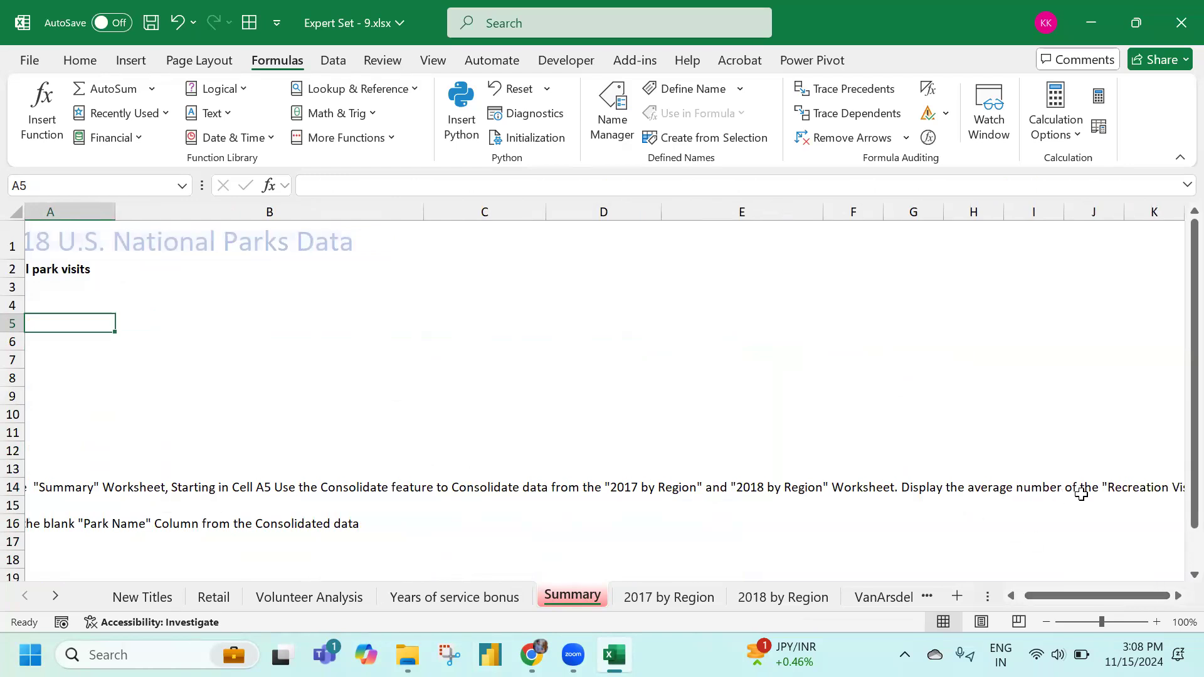
pyautogui.click(1177, 598)
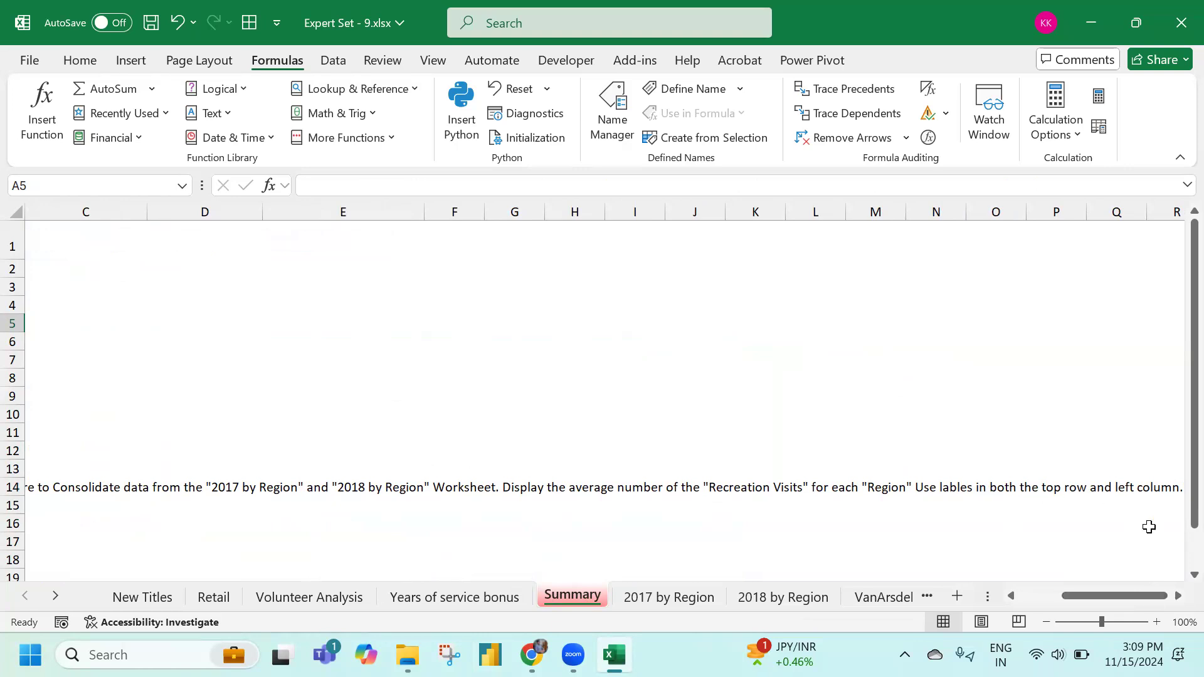
pyautogui.moveTo(1134, 596); pyautogui.dragTo(1095, 596)
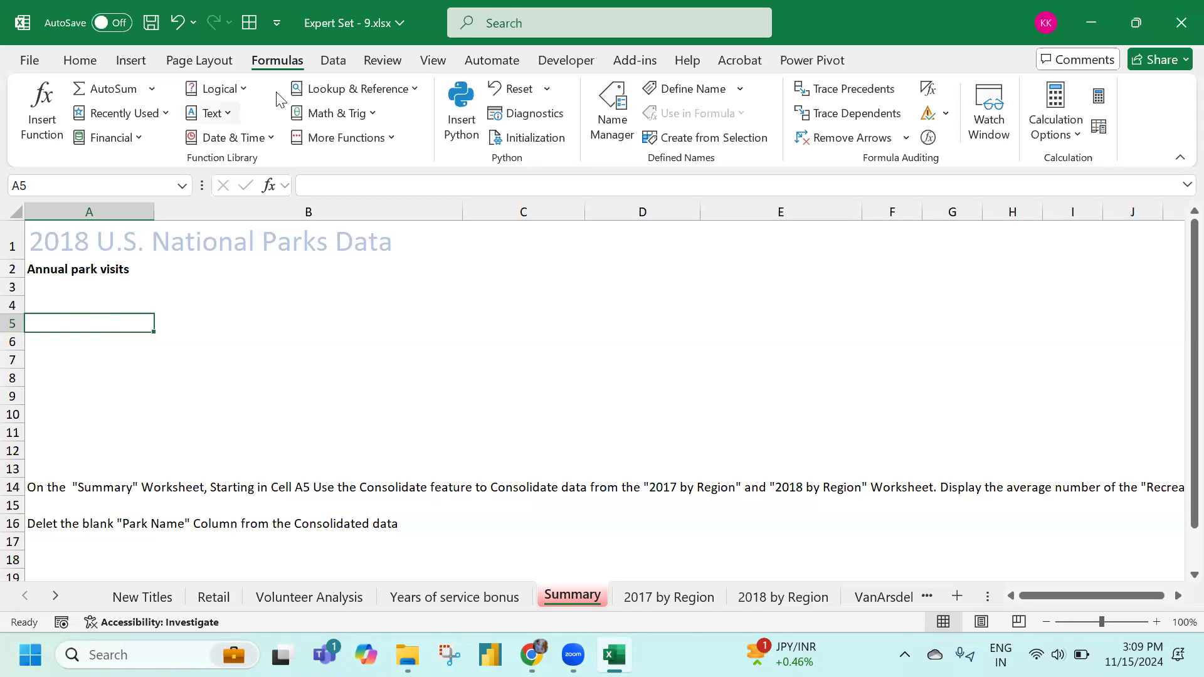
pyautogui.click(333, 60)
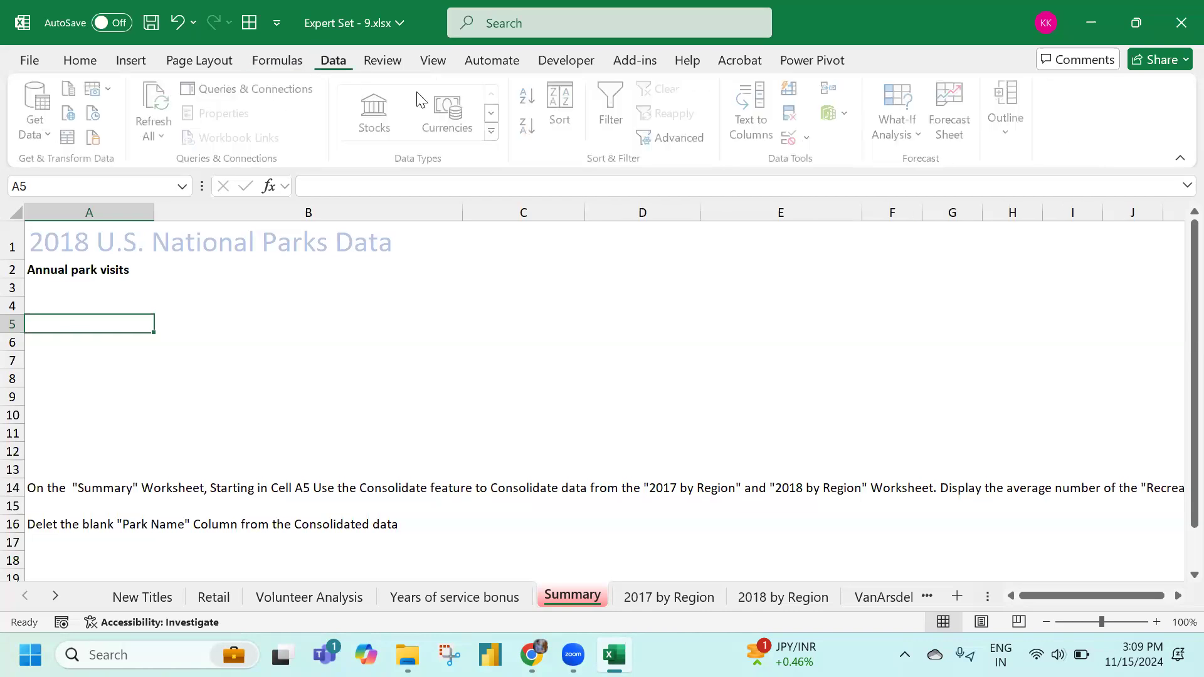
# Start a consolidation using Average as the summary function
pyautogui.click(832, 88)
pyautogui.click(518, 181)
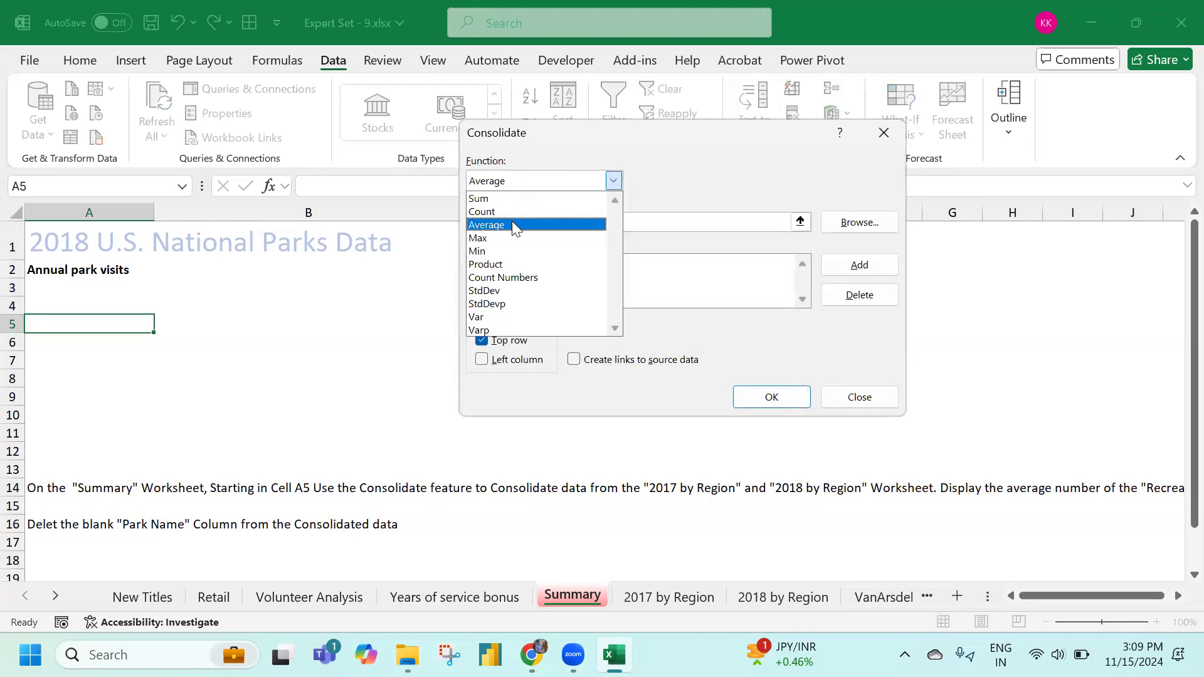
pyautogui.click(508, 193)
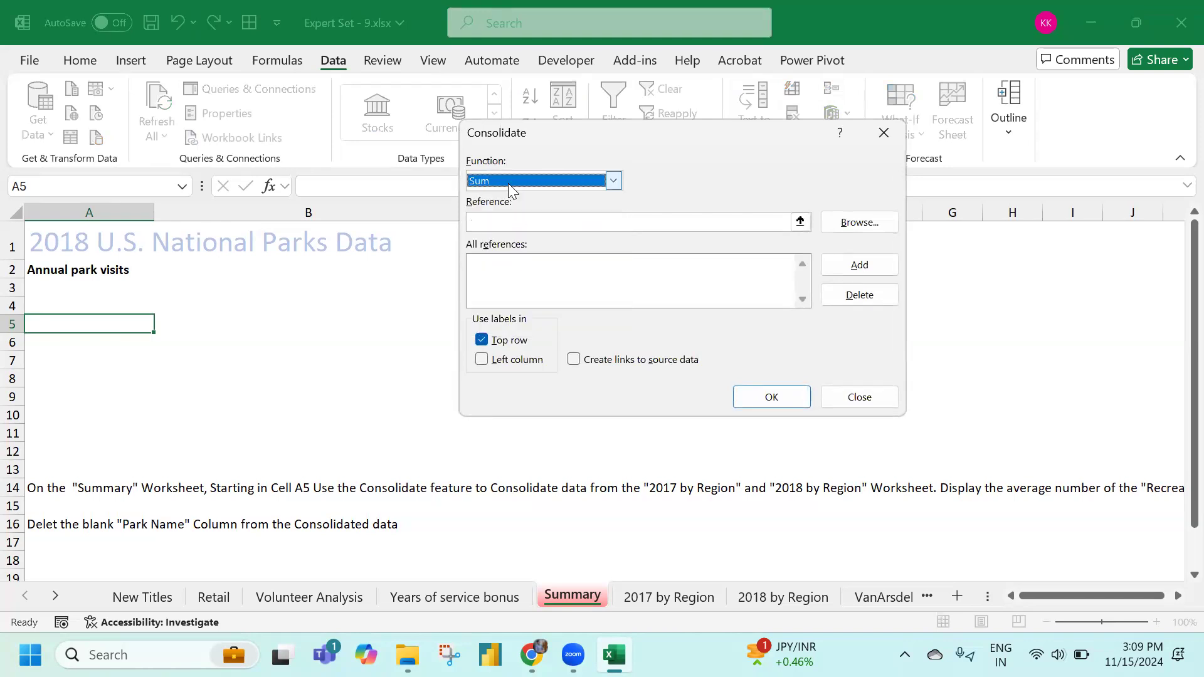
pyautogui.click(499, 178)
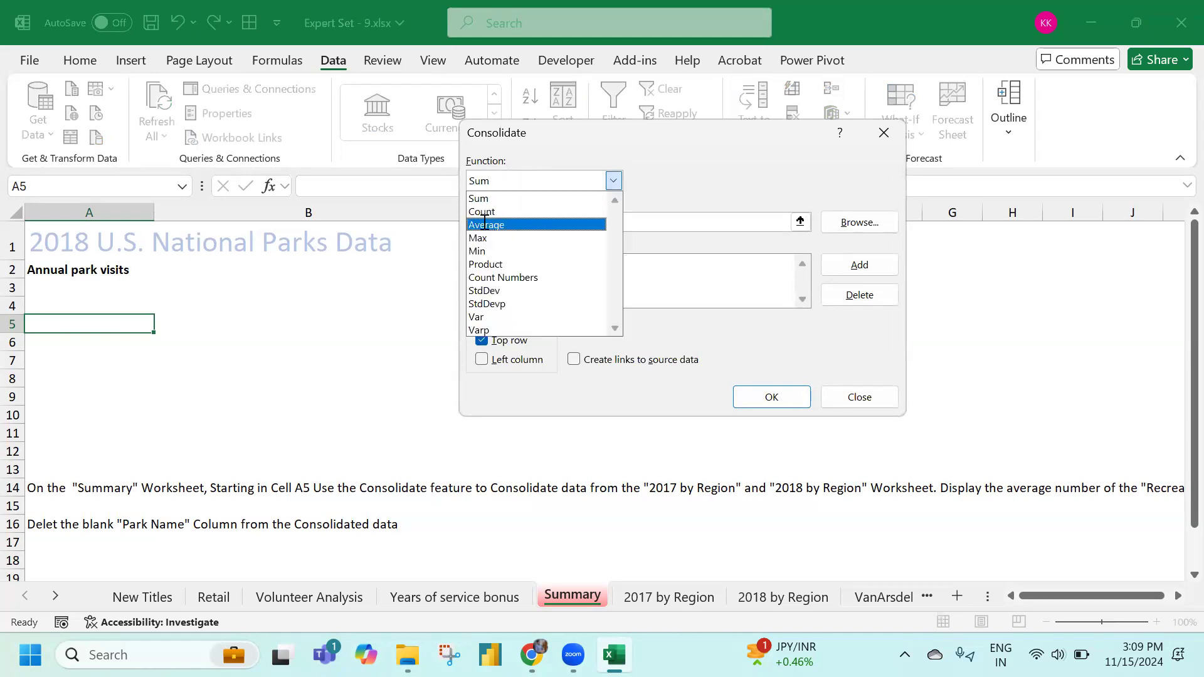
pyautogui.click(508, 218)
# Add A1:E13 from '2017 by Region' and '2018 by Region', use left-column labels, and consolidate
pyautogui.click(508, 224)
pyautogui.click(668, 595)
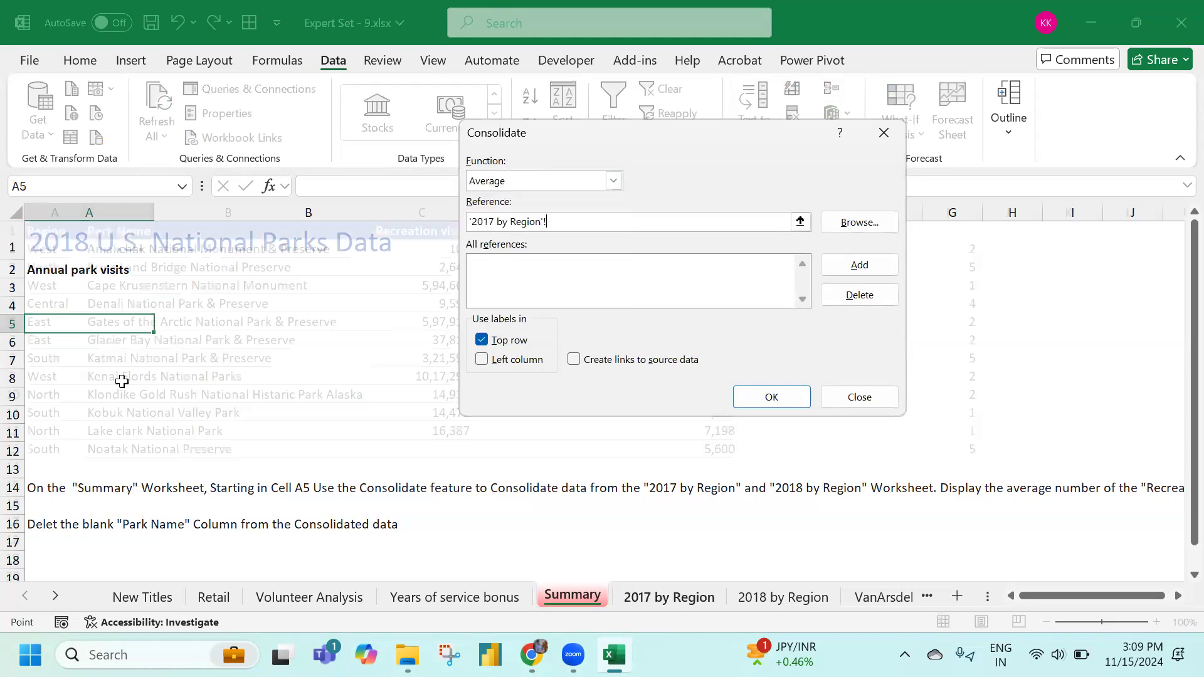
pyautogui.moveTo(44, 230); pyautogui.dragTo(727, 452)
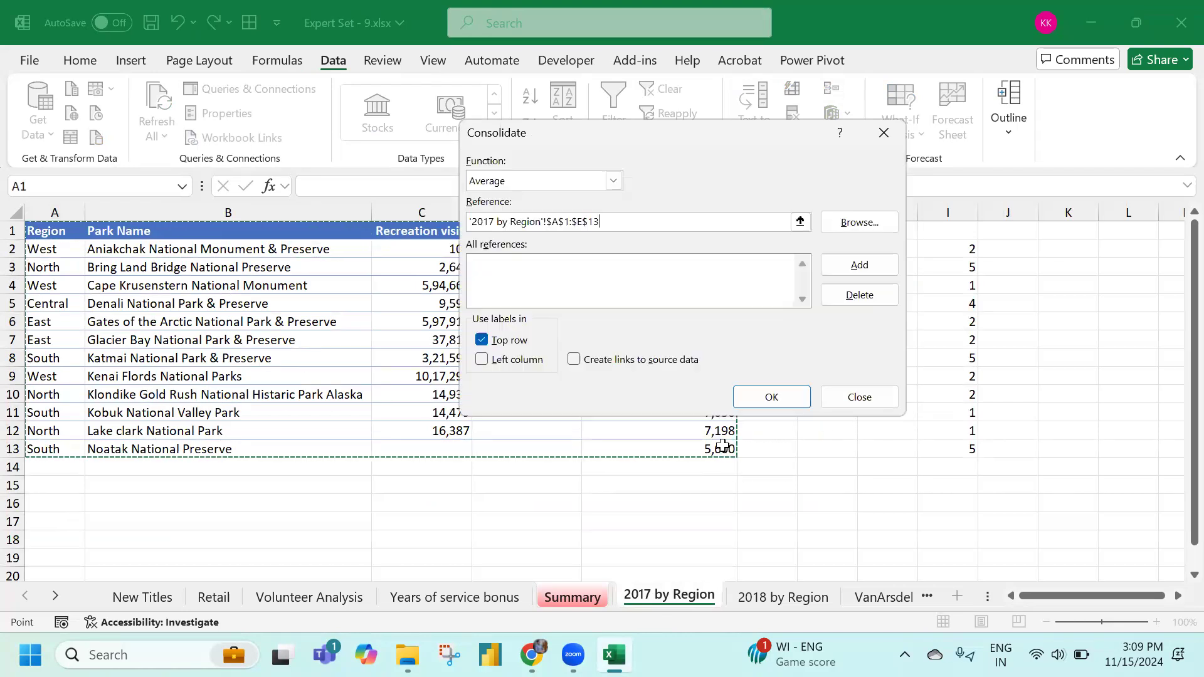
pyautogui.click(859, 265)
pyautogui.click(784, 601)
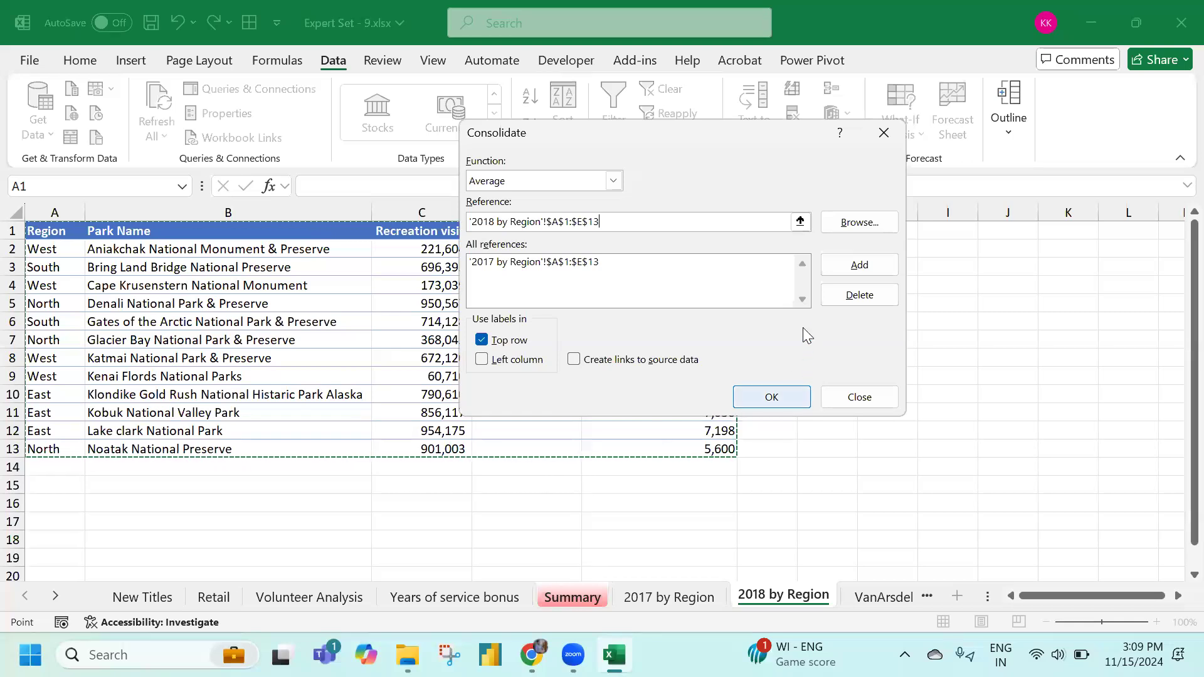
pyautogui.click(859, 264)
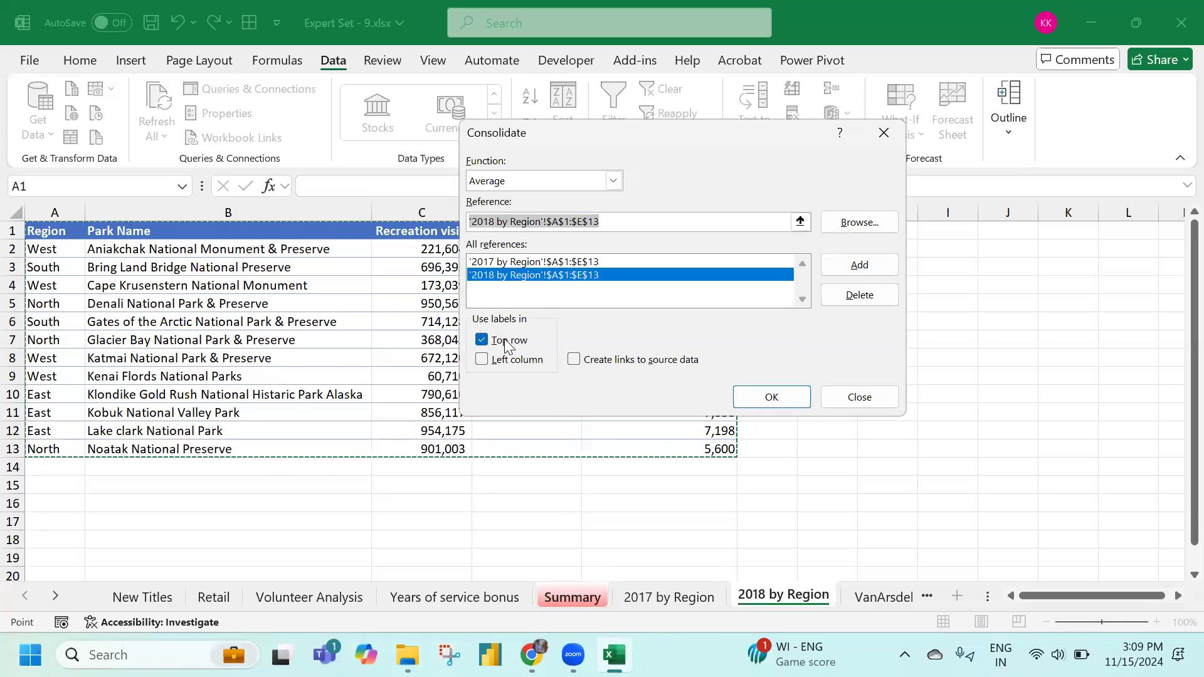
pyautogui.click(501, 360)
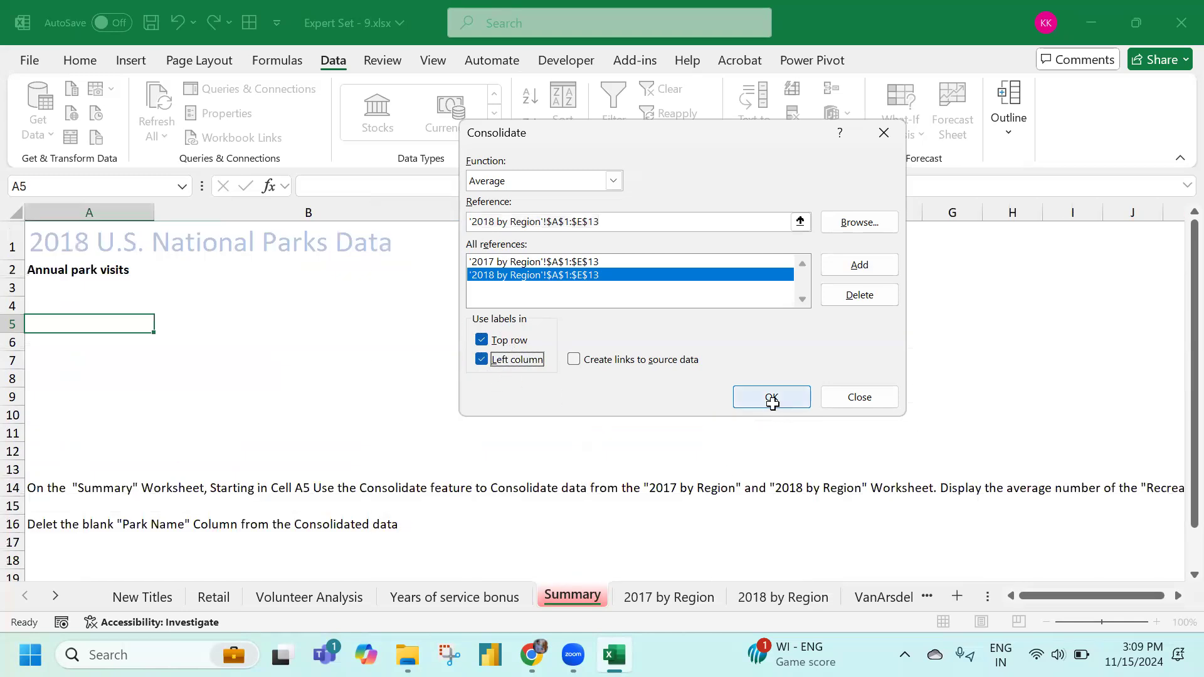
pyautogui.click(772, 400)
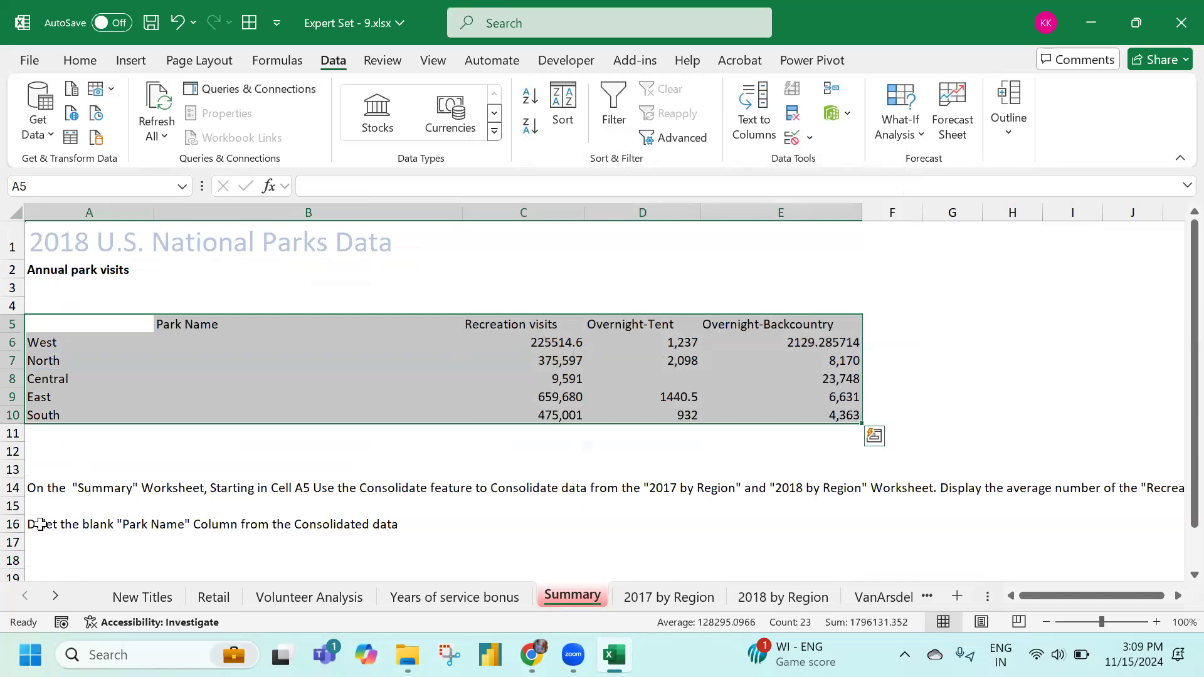
# Delete the blank cells B5:B10, shifting cells left, then go to the VanArsdelv limited sheet
pyautogui.moveTo(220, 322); pyautogui.dragTo(225, 408)
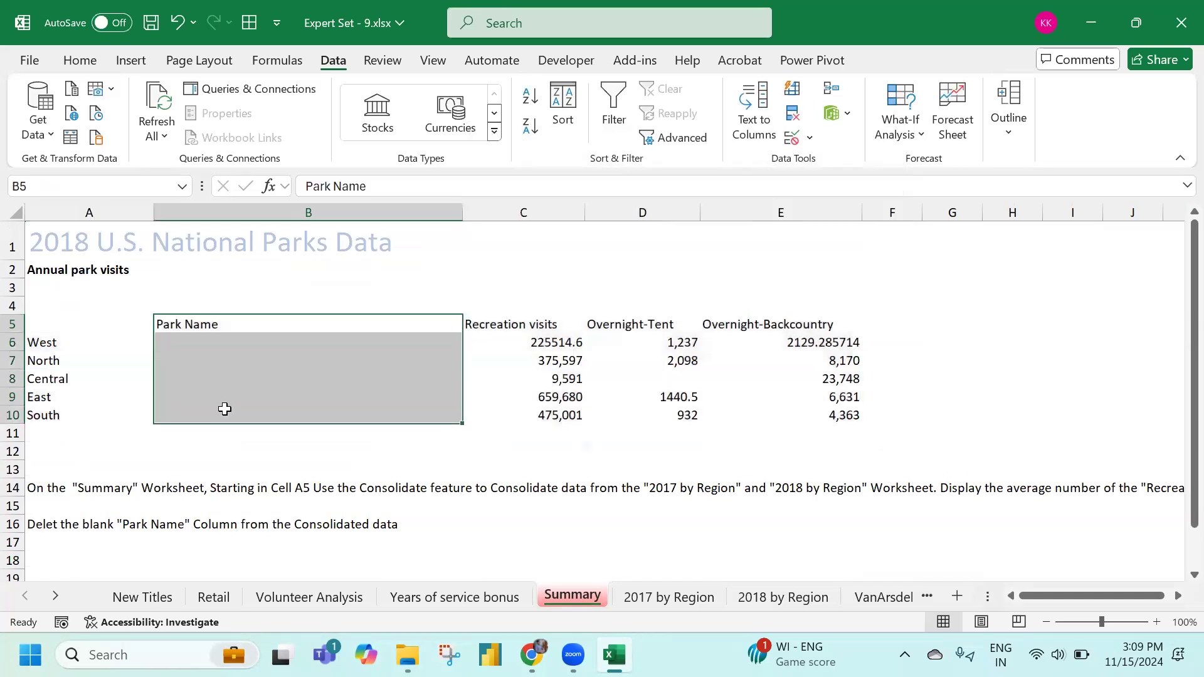
pyautogui.rightClick(331, 367)
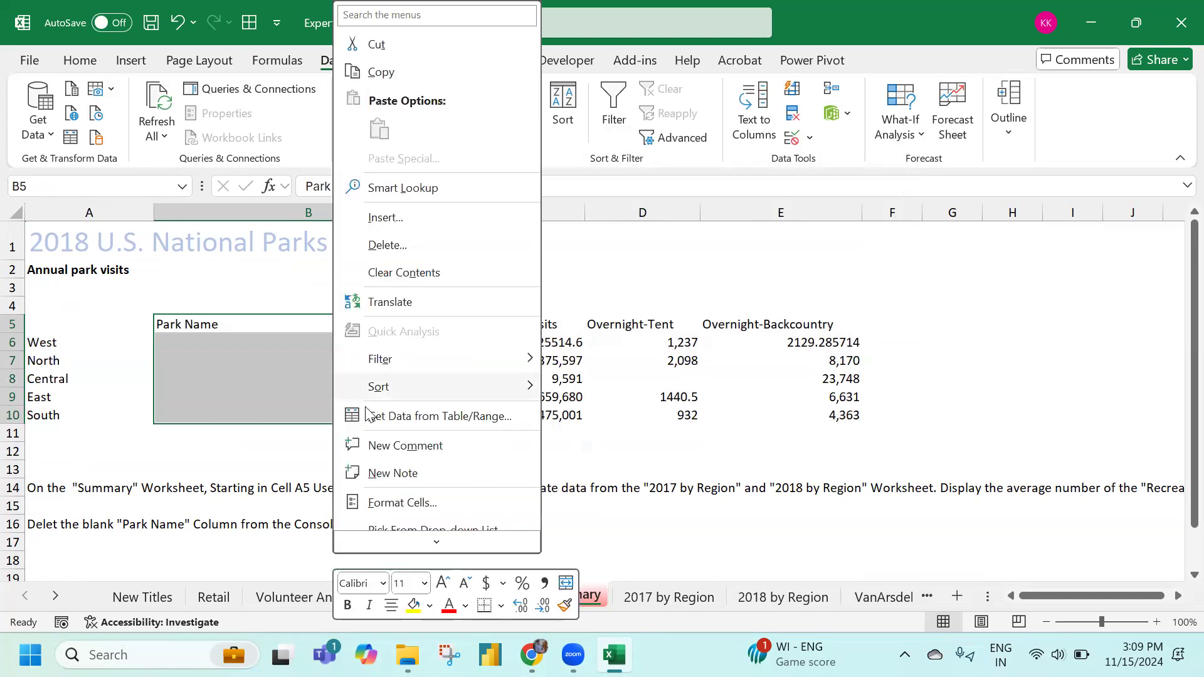
pyautogui.click(408, 253)
pyautogui.click(393, 337)
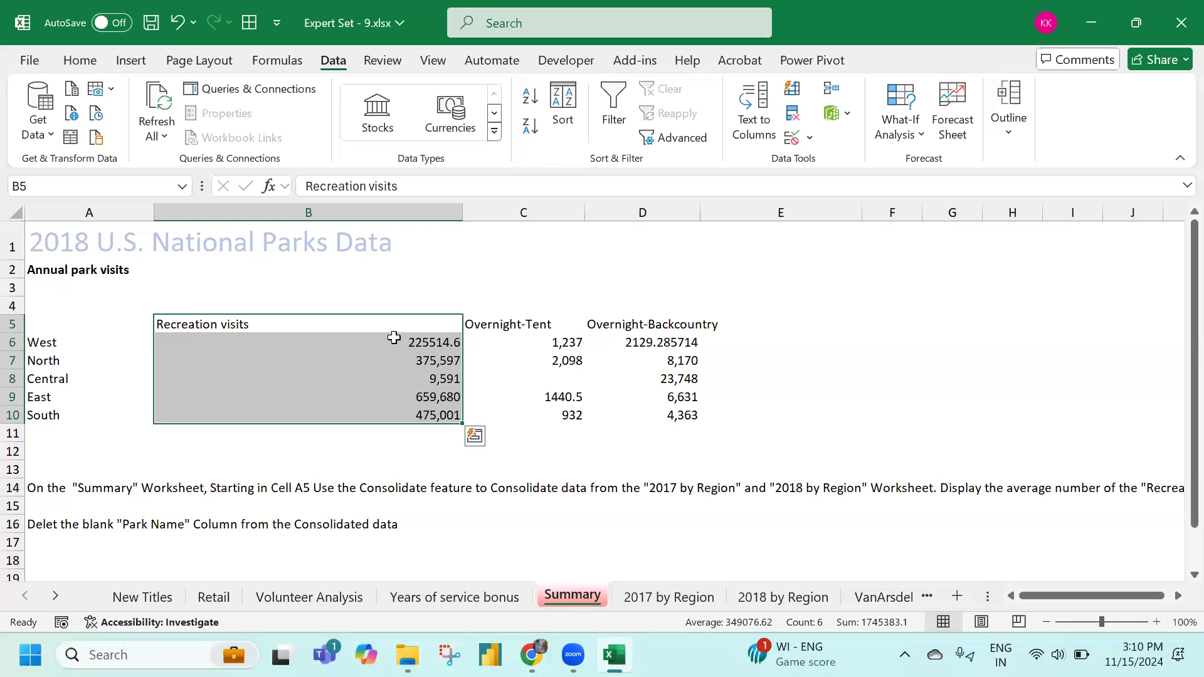
pyautogui.click(392, 451)
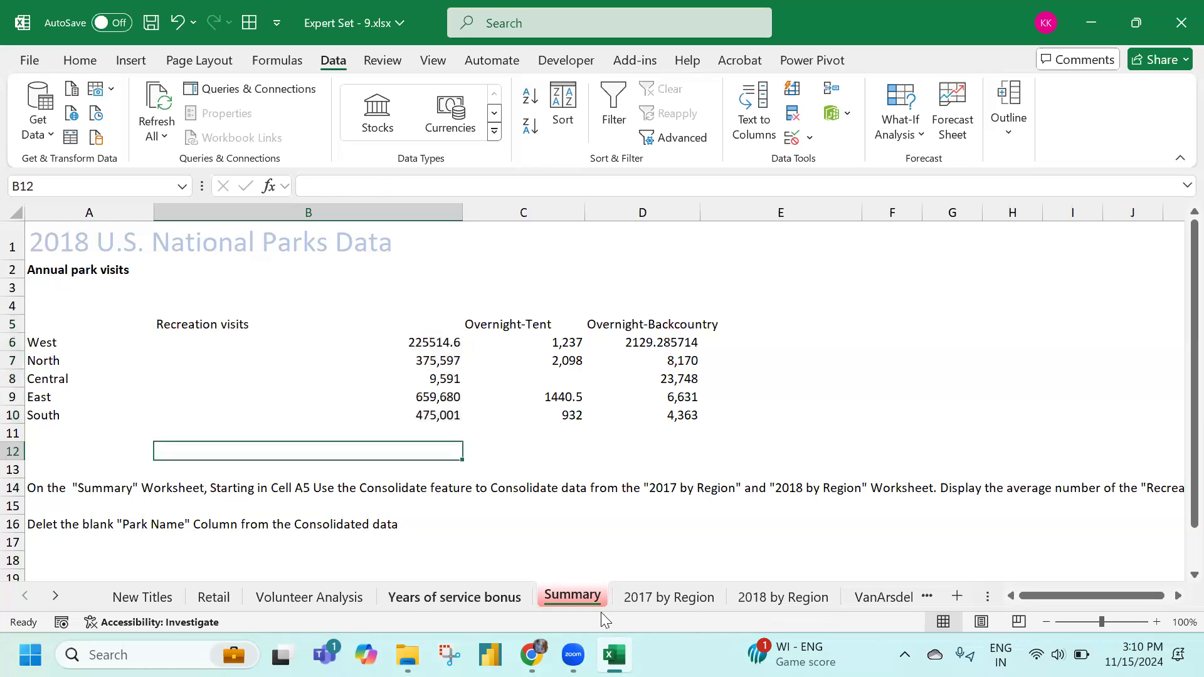
pyautogui.click(849, 597)
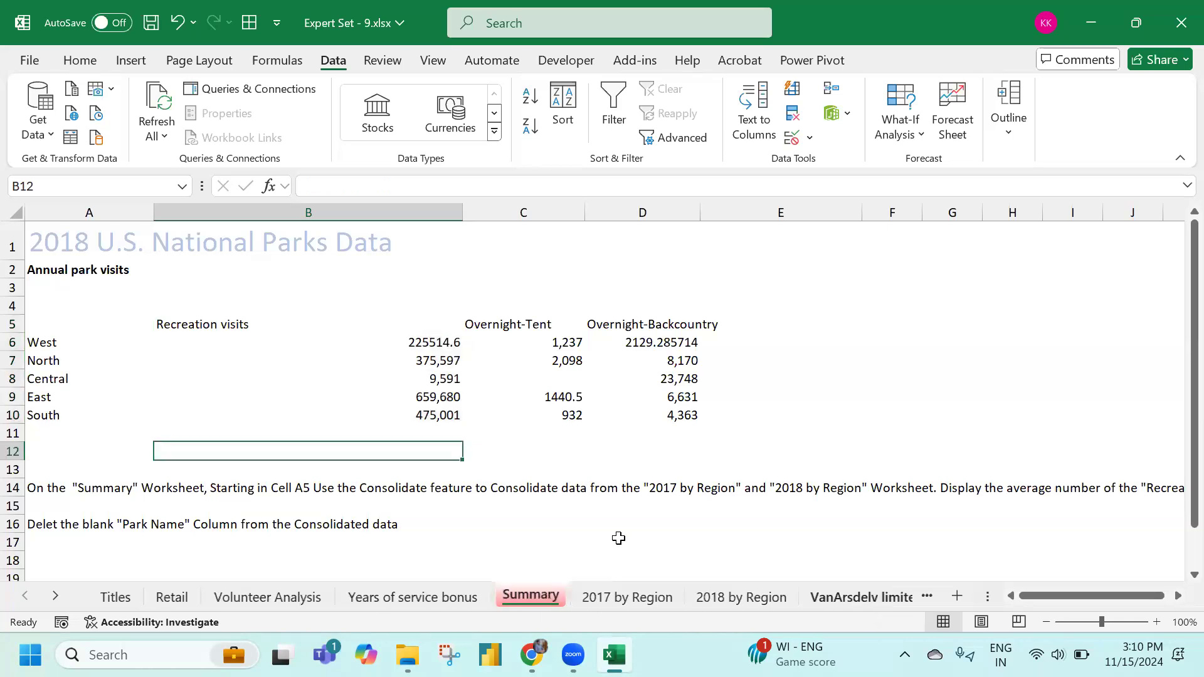
# In L1, start an AVERAGEIFS formula averaging the Total sales range H4:H20
pyautogui.scroll(-3, 535, 435)
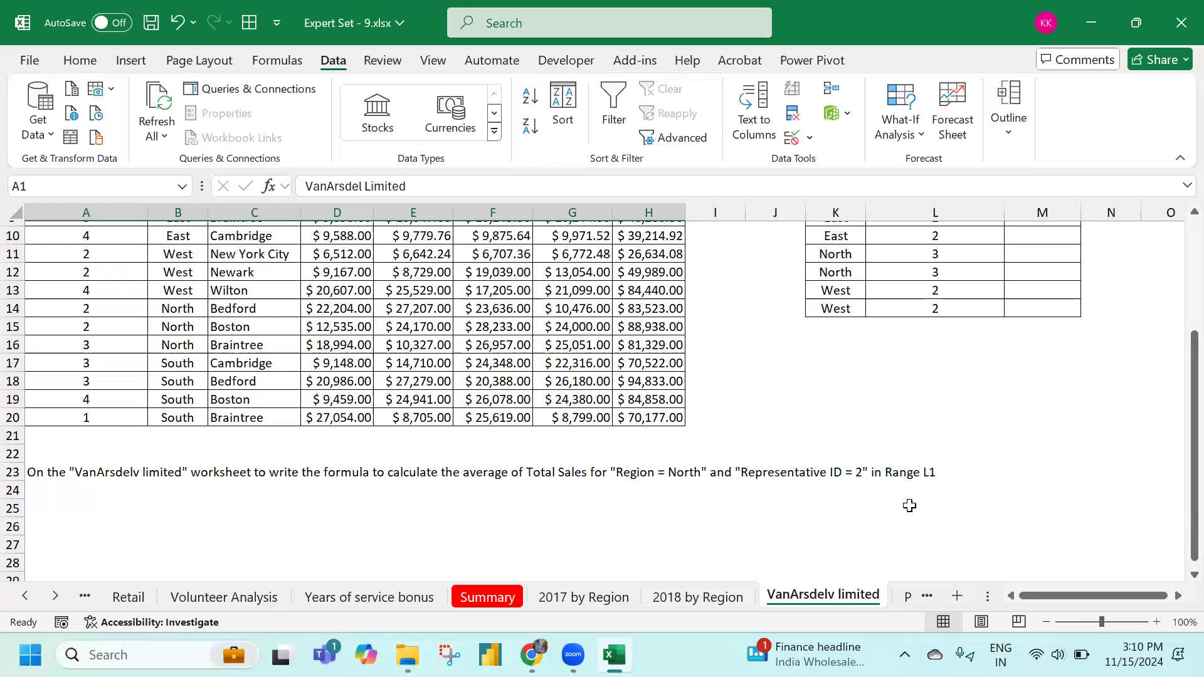
pyautogui.scroll(3, 849, 489)
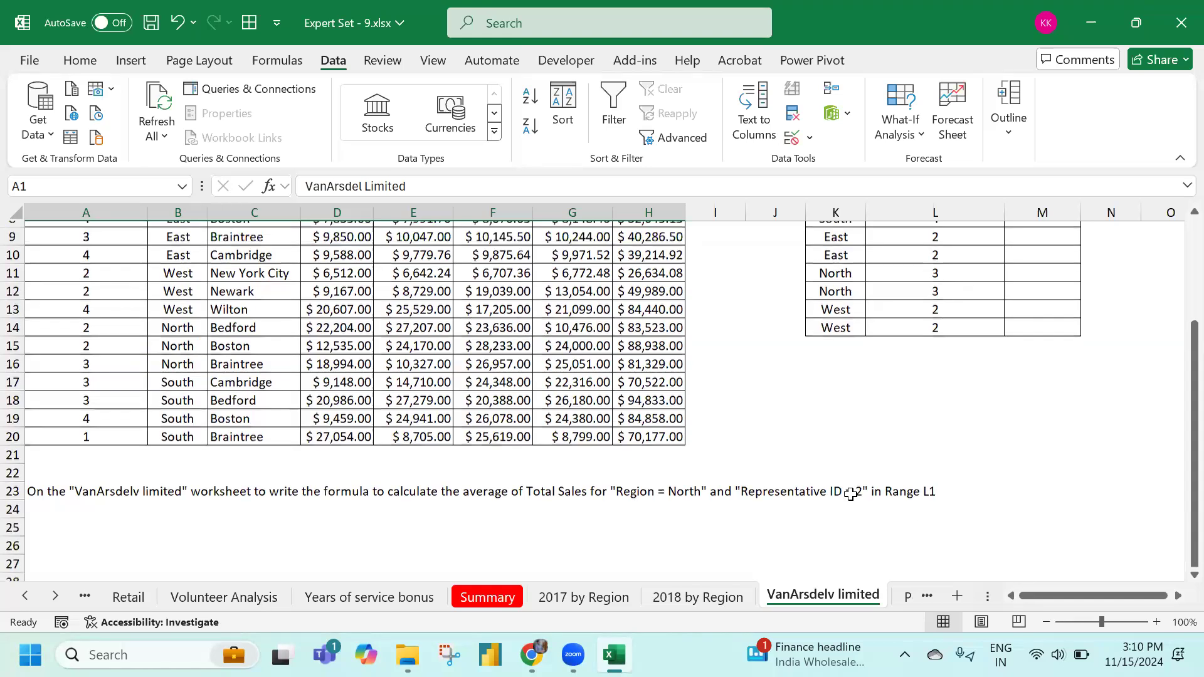
pyautogui.click(919, 231)
pyautogui.scroll(-4, 731, 497)
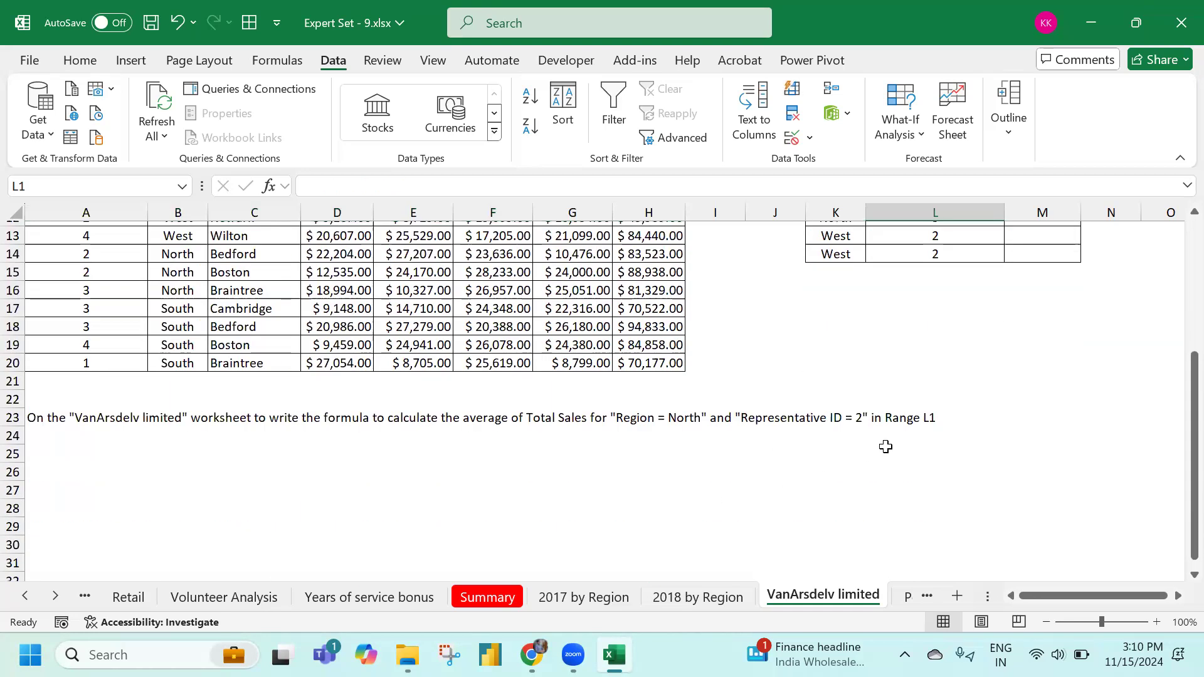
pyautogui.scroll(4, 846, 436)
pyautogui.write('=aver')
pyautogui.press('Down')
pyautogui.press('Down')
pyautogui.press('Down')
pyautogui.press('Tab')
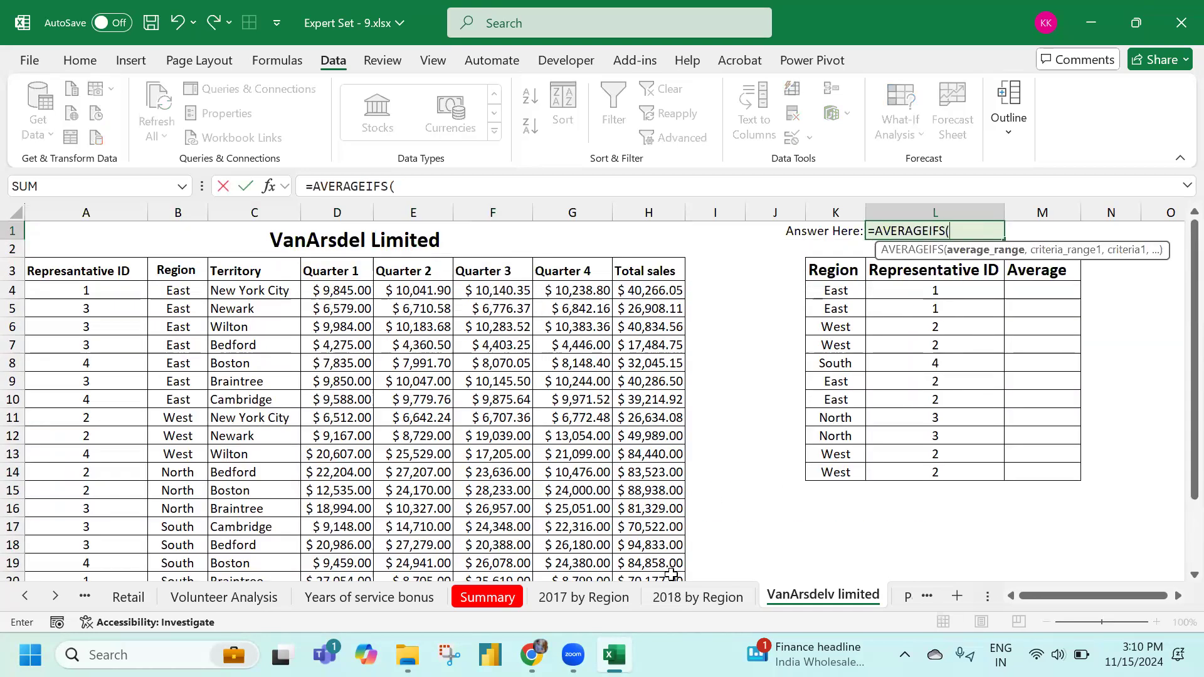
pyautogui.click(663, 292)
pyautogui.hotkey('ctrl', 'shift', 'Down')
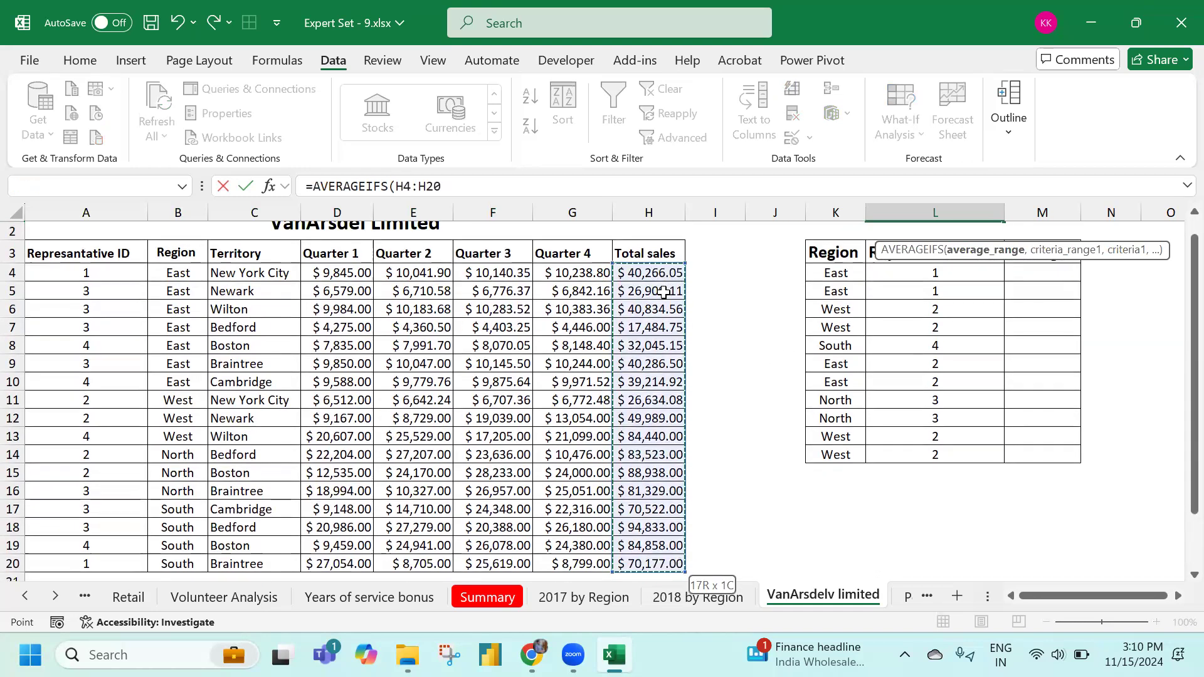
pyautogui.write(',')
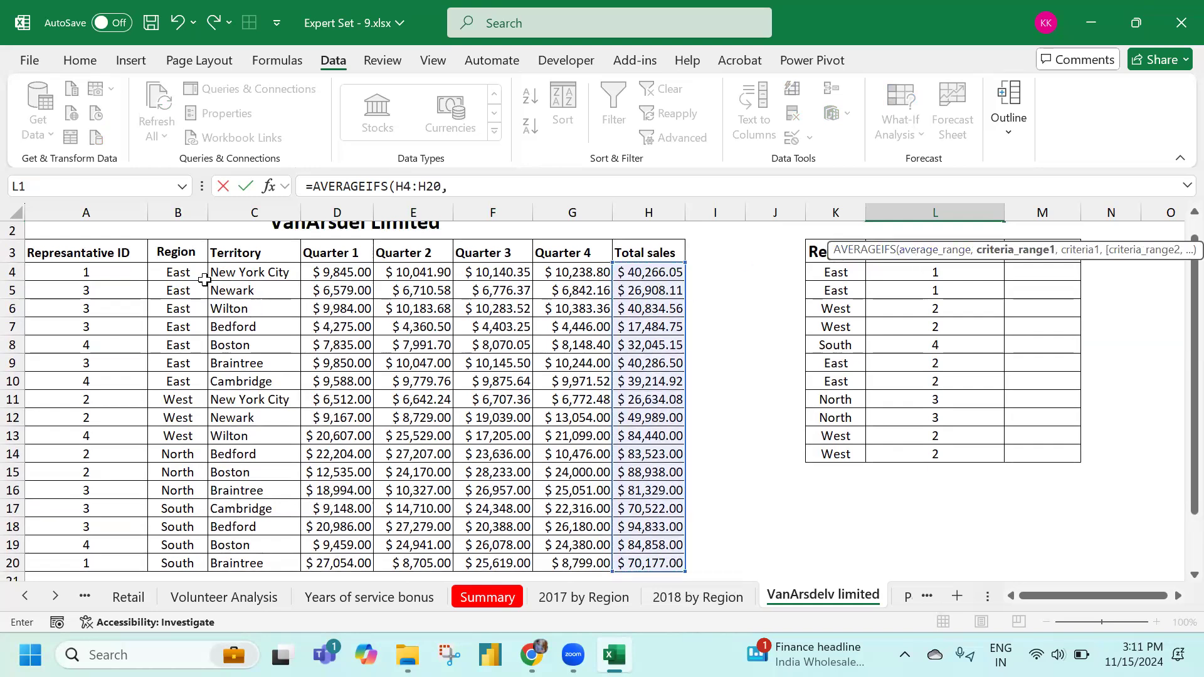
# Add criteria B4:B20 = "North" and A4:A20 = 2, giving $86,230.50 in L1
pyautogui.click(181, 274)
pyautogui.hotkey('ctrl', 'shift', 'Down')
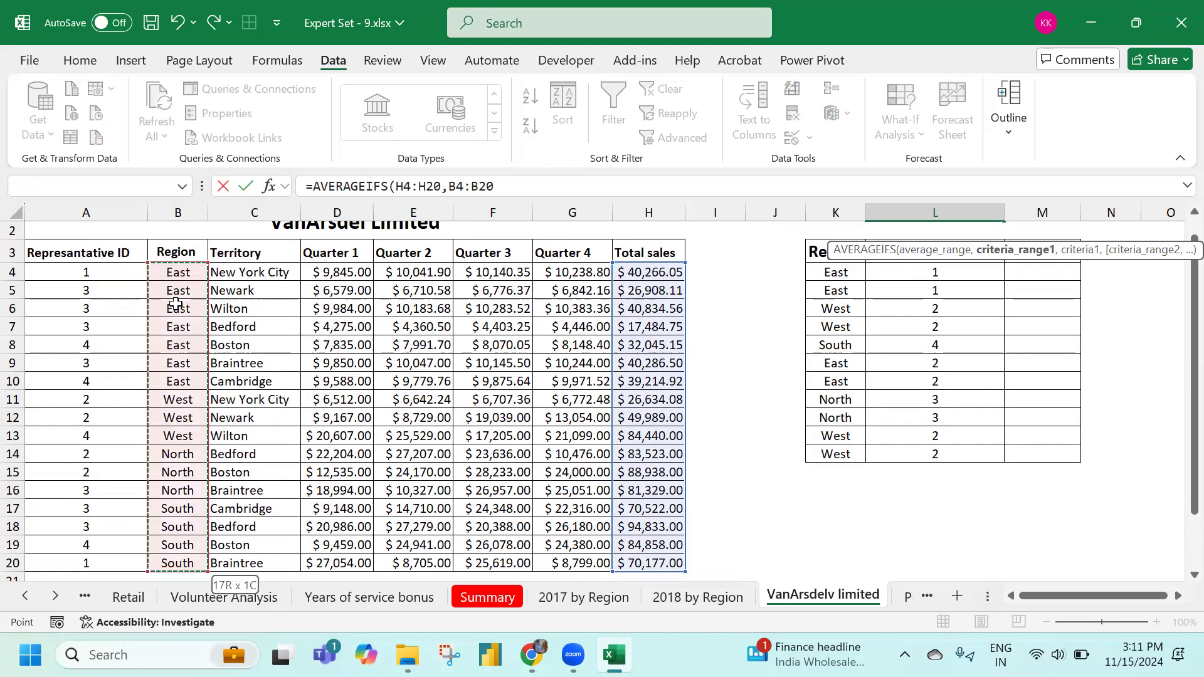
pyautogui.write(',"Nort')
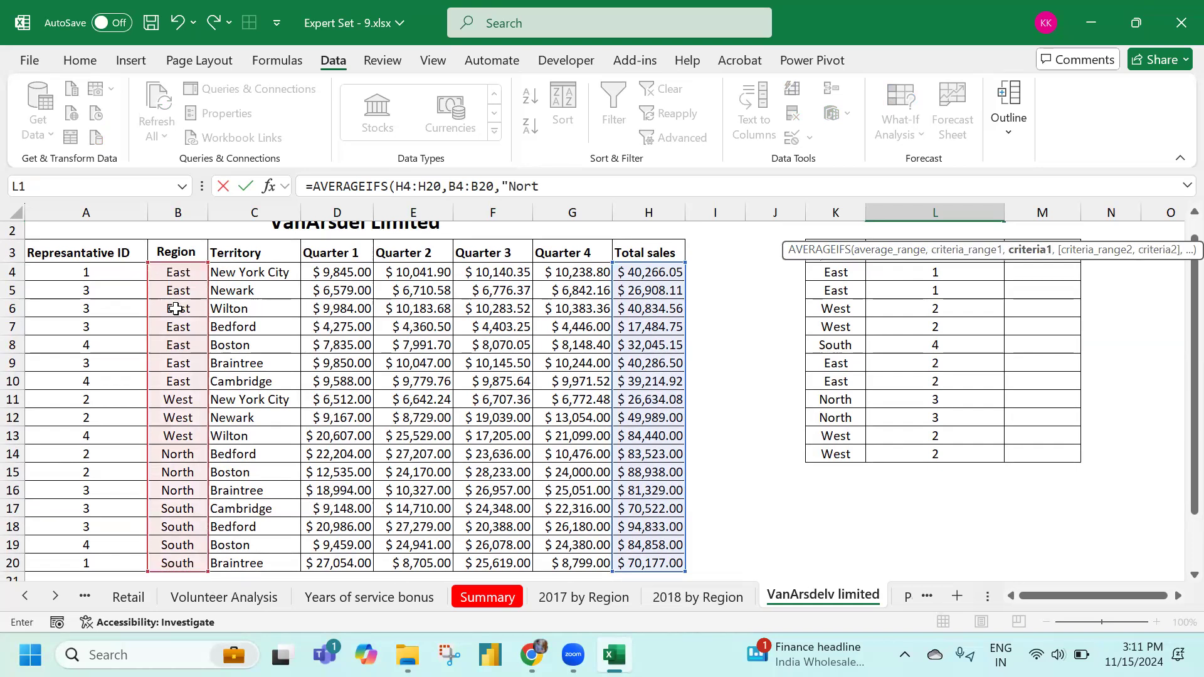
pyautogui.write('h",')
pyautogui.click(44, 274)
pyautogui.hotkey('ctrl', 'shift', 'Down')
pyautogui.write(',2)')
pyautogui.press('Return')
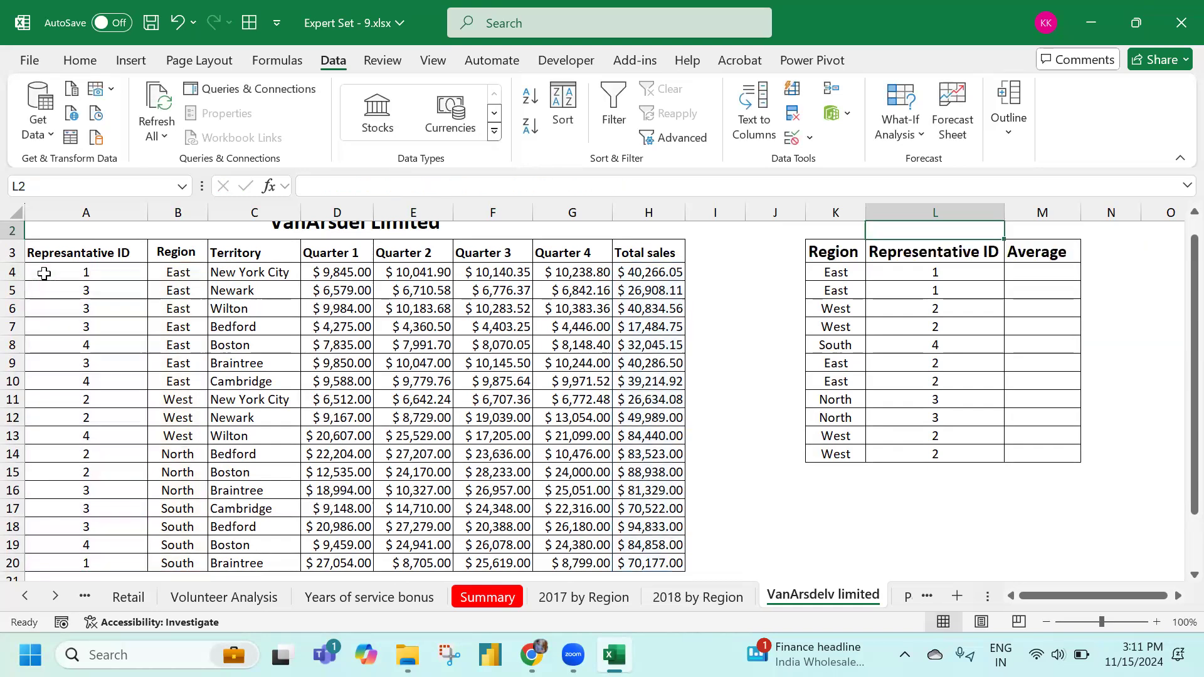
pyautogui.scroll(-1, 489, 402)
pyautogui.scroll(2, 507, 403)
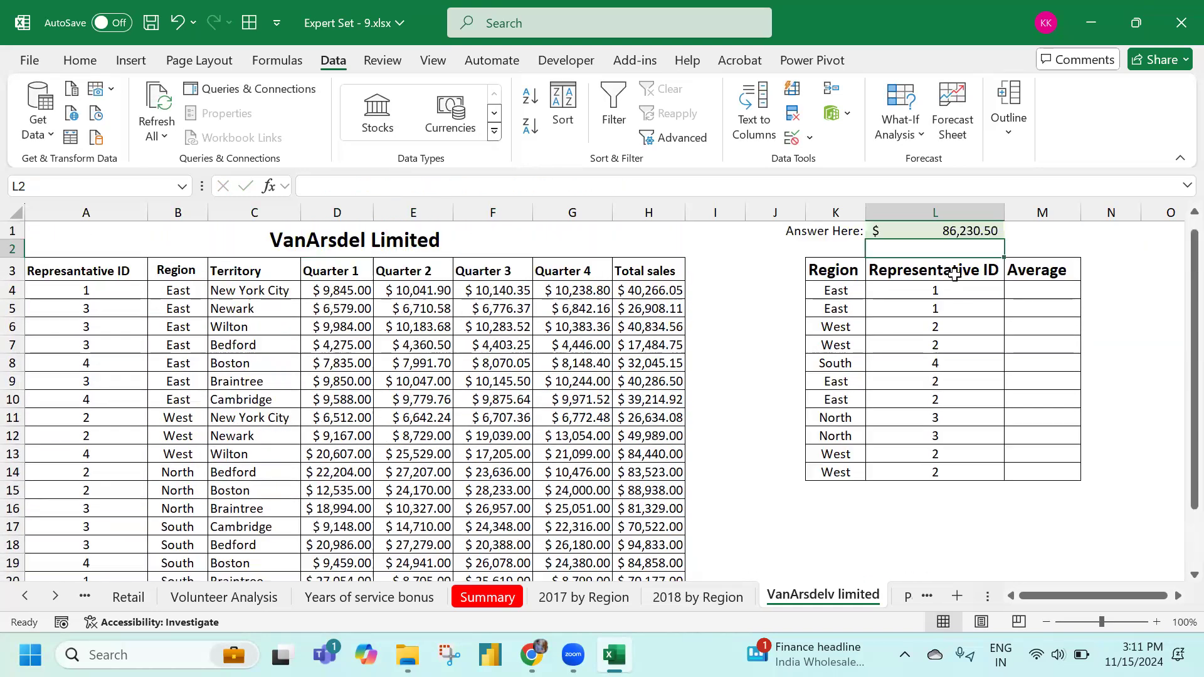
pyautogui.click(944, 228)
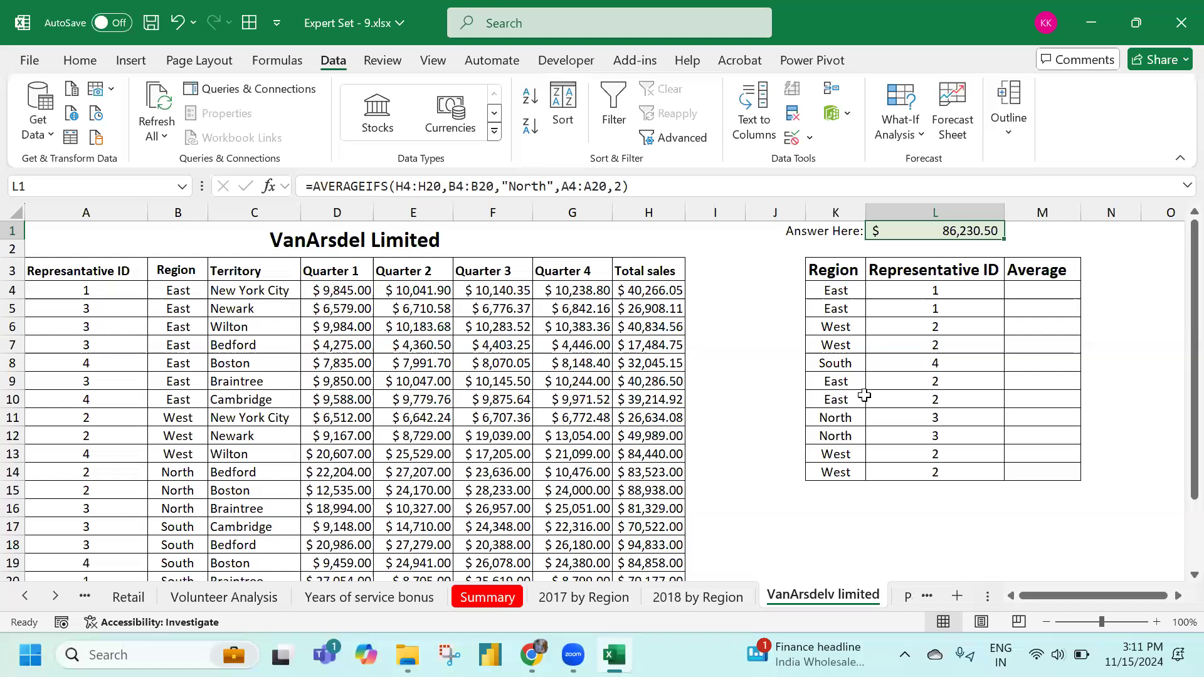
pyautogui.scroll(-2, 630, 439)
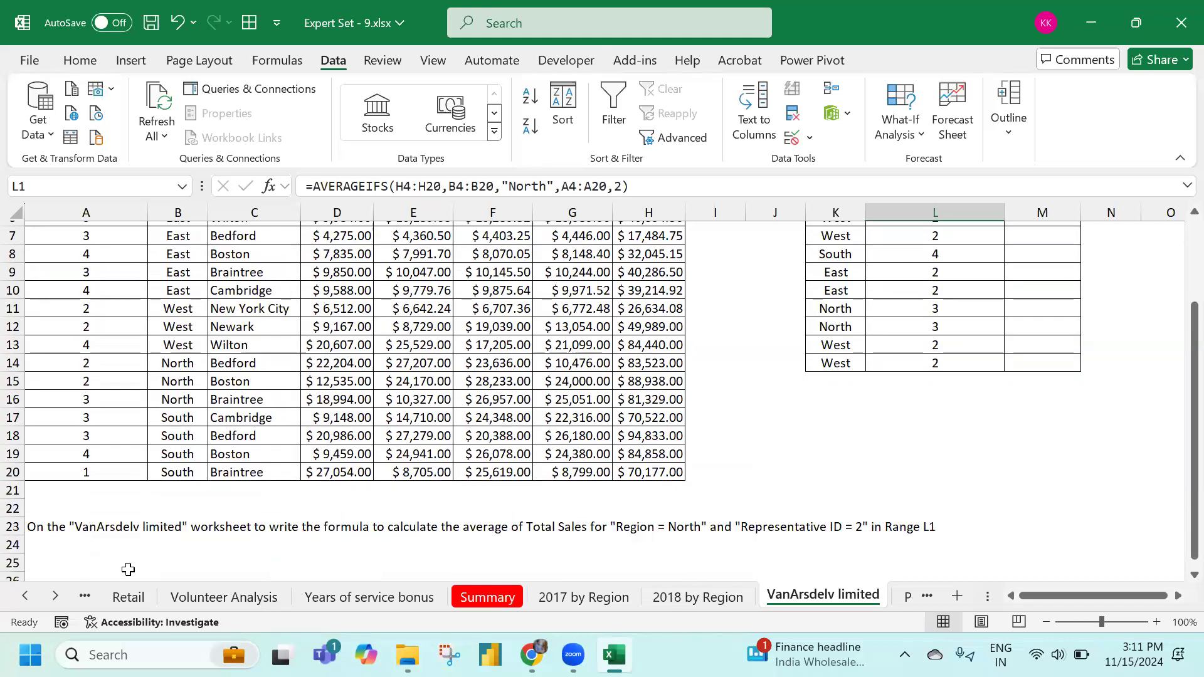
# On the Popular Videos sheet, select the Credits and Debits values B2:C13 and show the Home ribbon
pyautogui.click(54, 602)
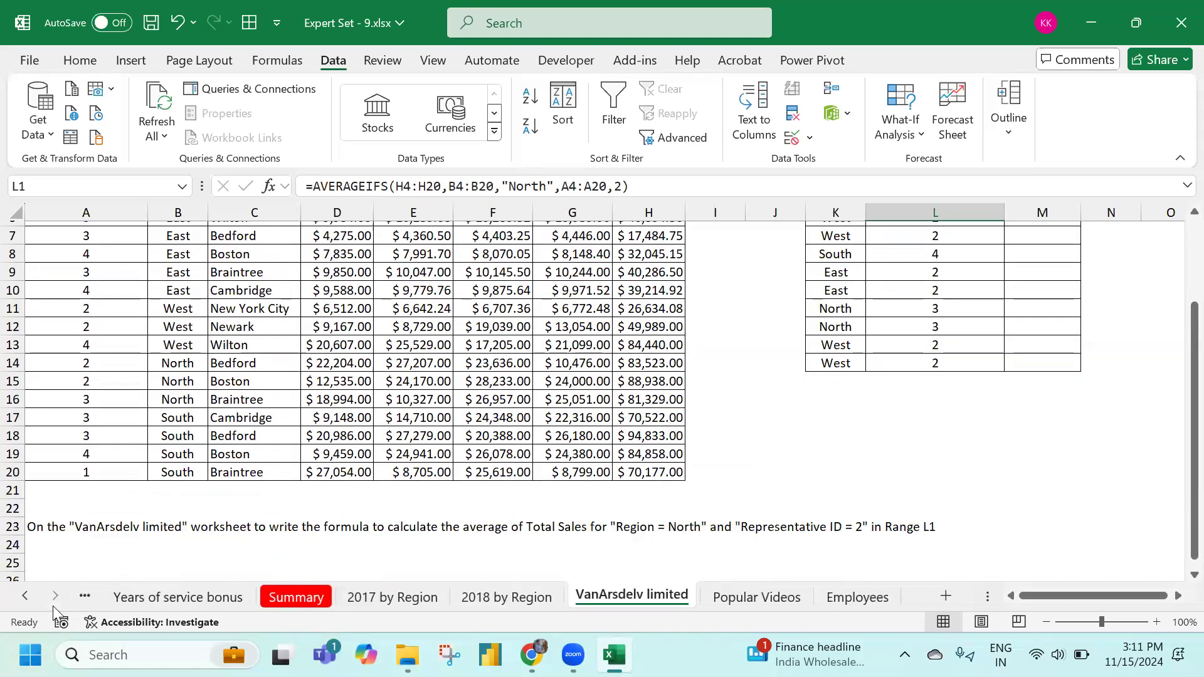
pyautogui.click(748, 607)
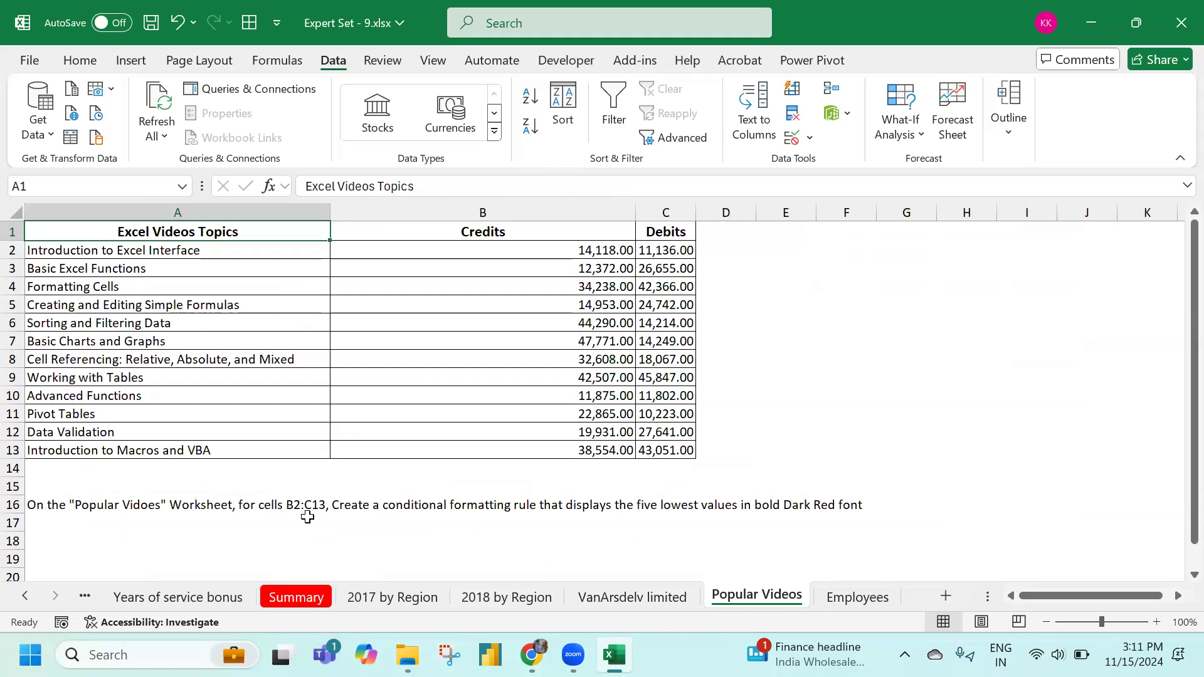
pyautogui.moveTo(576, 248); pyautogui.dragTo(660, 449)
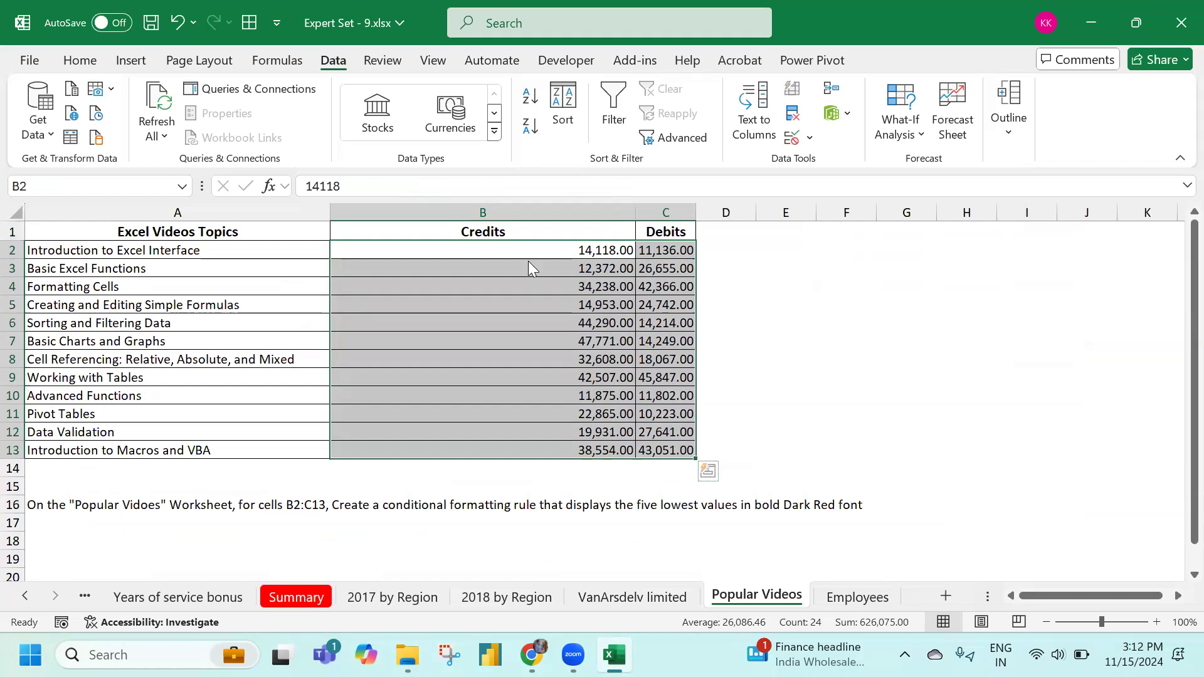
pyautogui.click(99, 60)
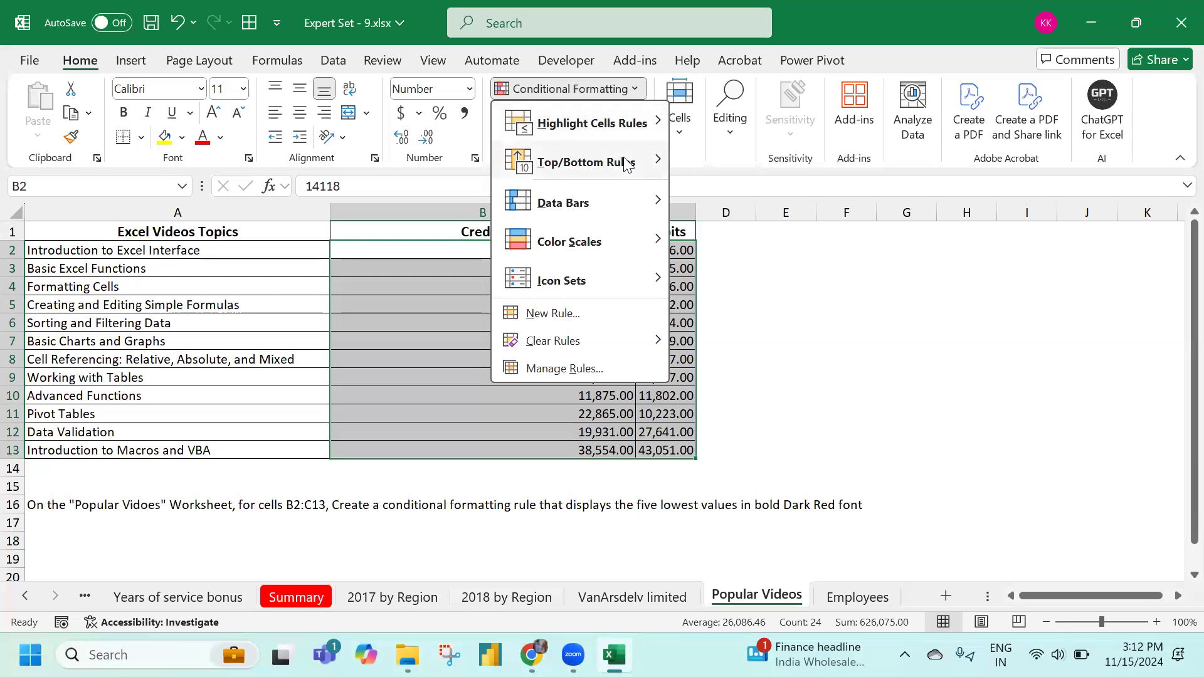
# Add a Bottom Items conditional formatting rule limited to the 5 lowest values
pyautogui.moveTo(625, 164)
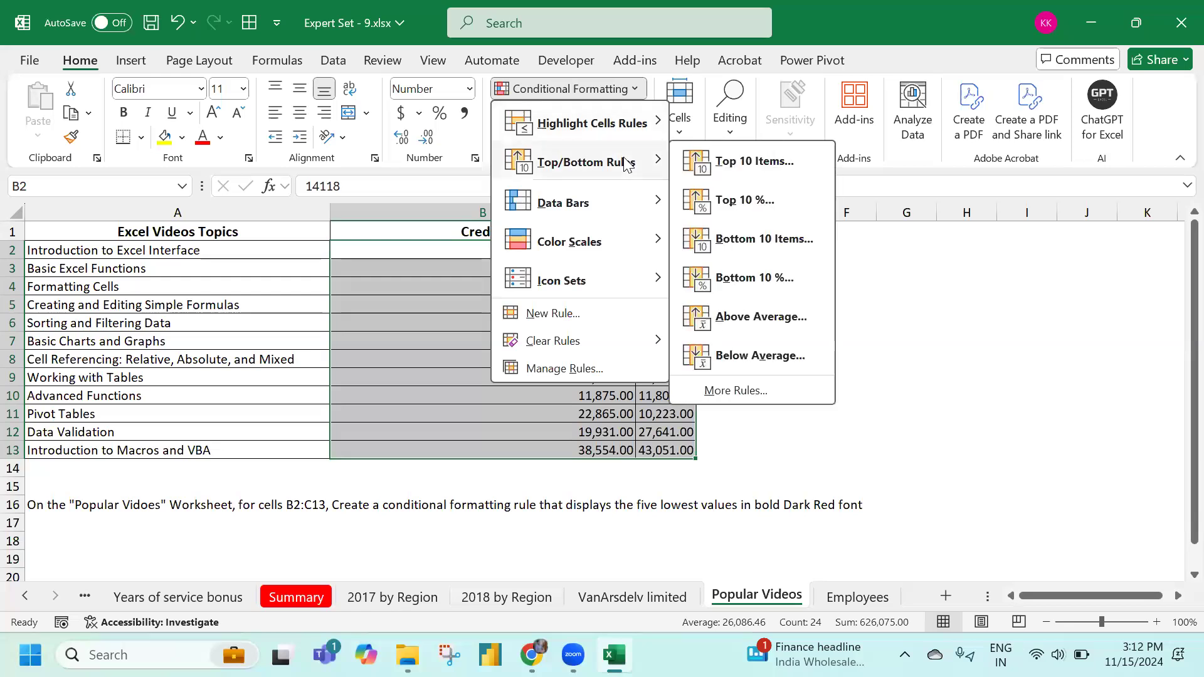
pyautogui.click(740, 242)
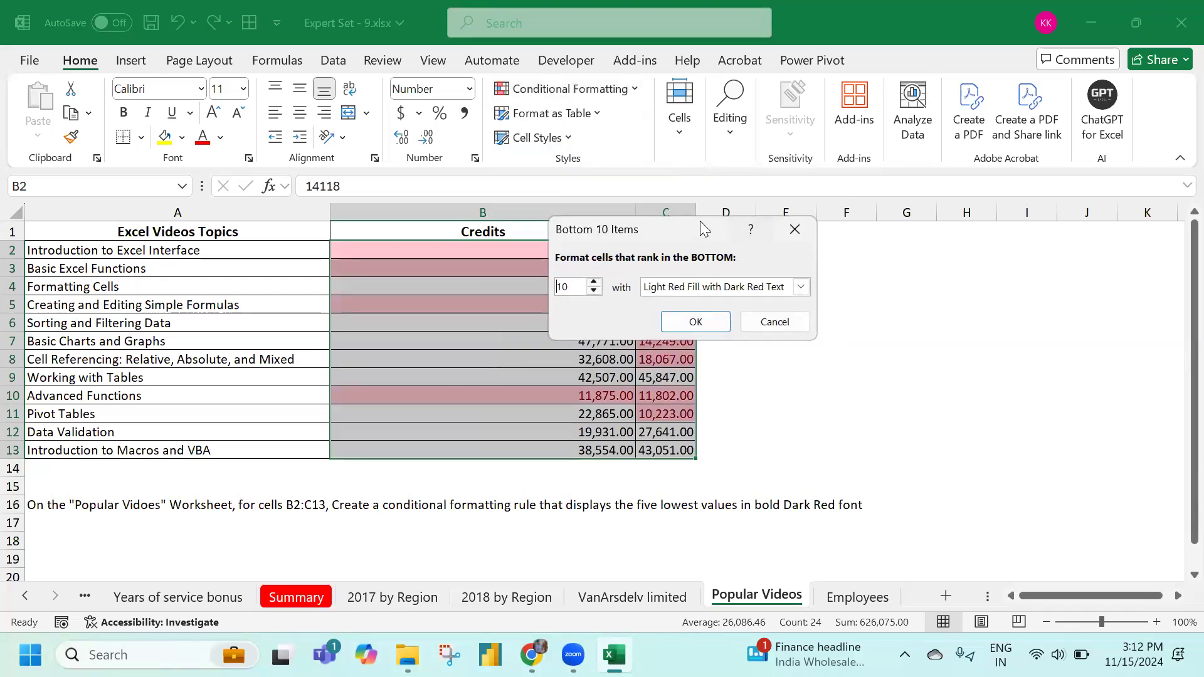
pyautogui.press('Delete')
pyautogui.press('Delete')
pyautogui.write('5')
# Give the bottom-five rule a custom bold Dark Red font, apply it, then go to the Employees sheet
pyautogui.click(801, 286)
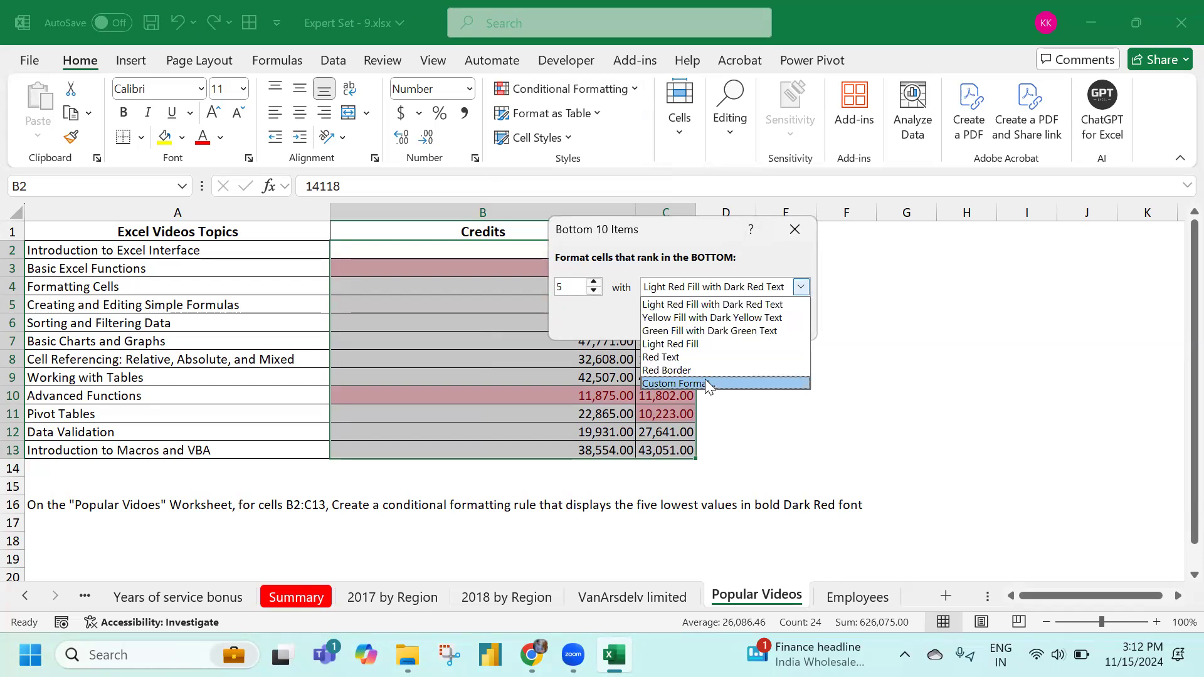
pyautogui.click(711, 384)
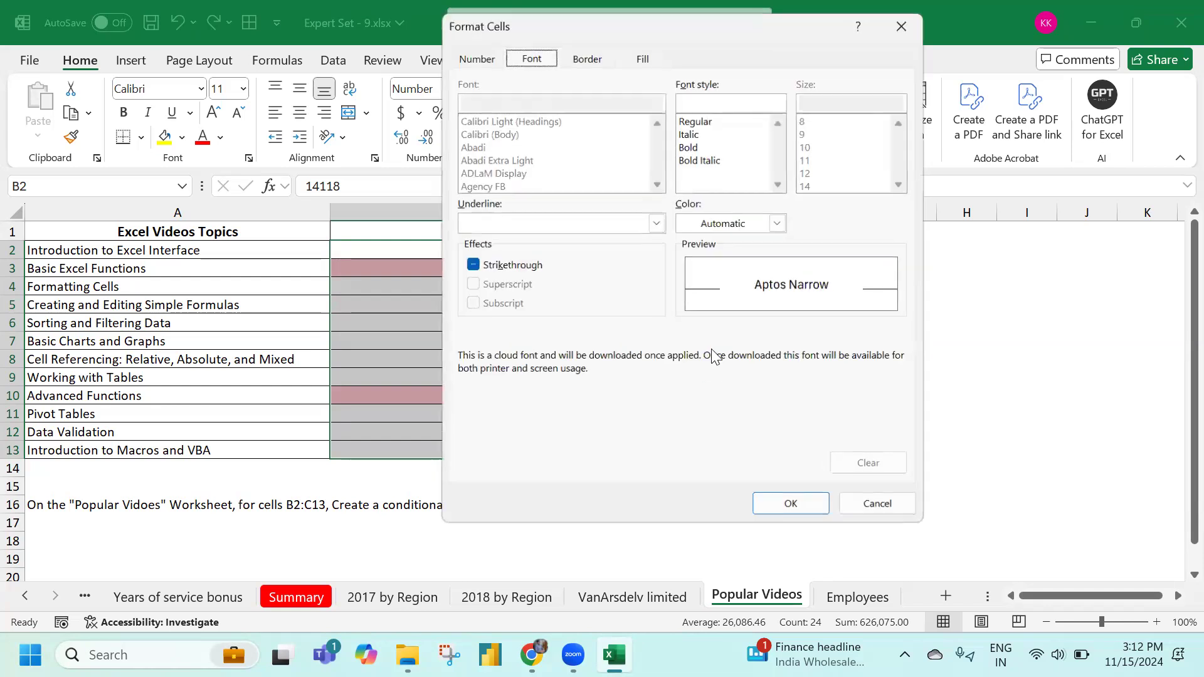
pyautogui.click(697, 146)
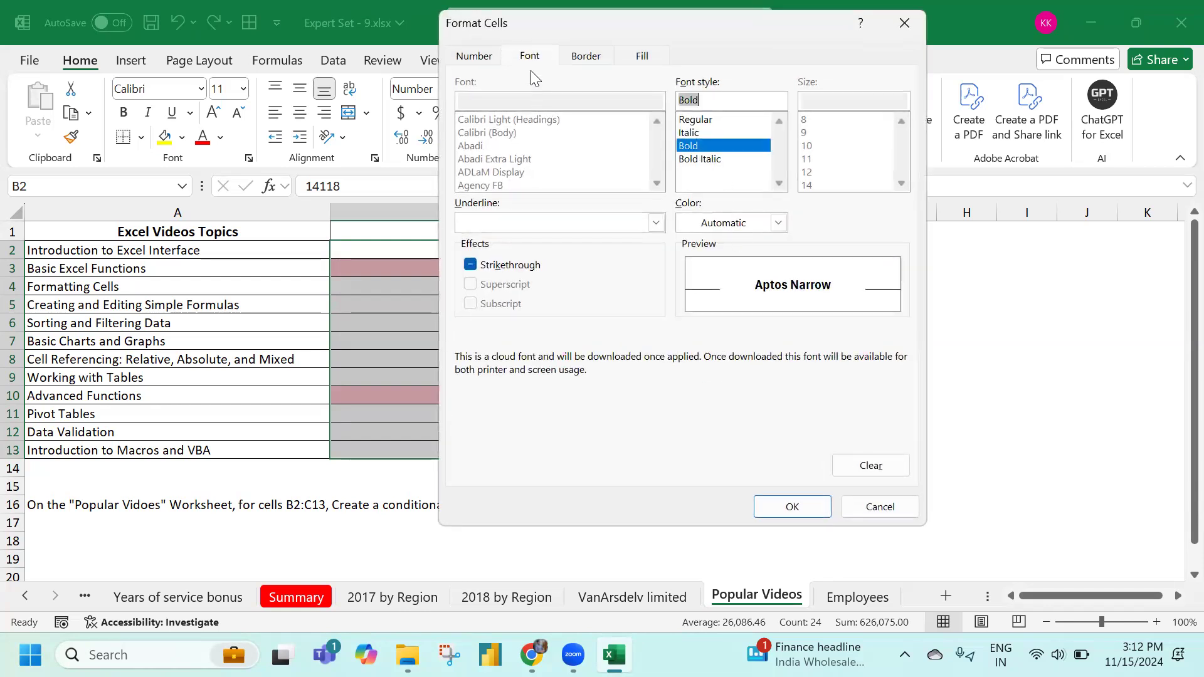
pyautogui.click(778, 223)
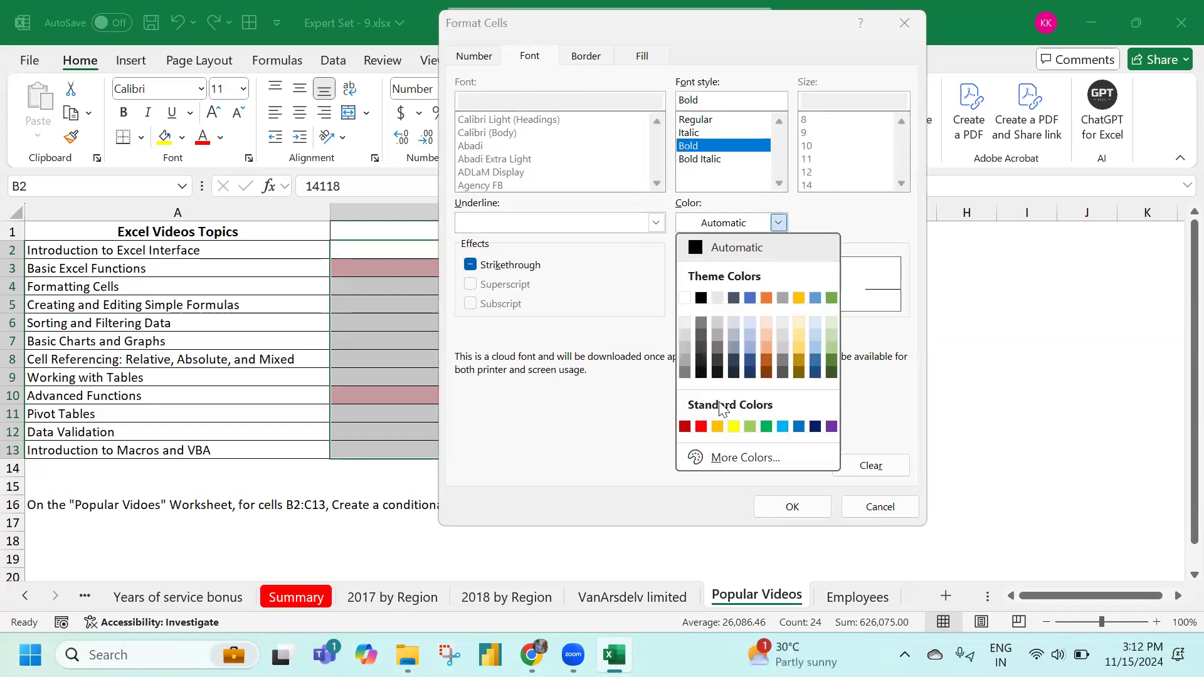
pyautogui.click(684, 426)
pyautogui.click(795, 509)
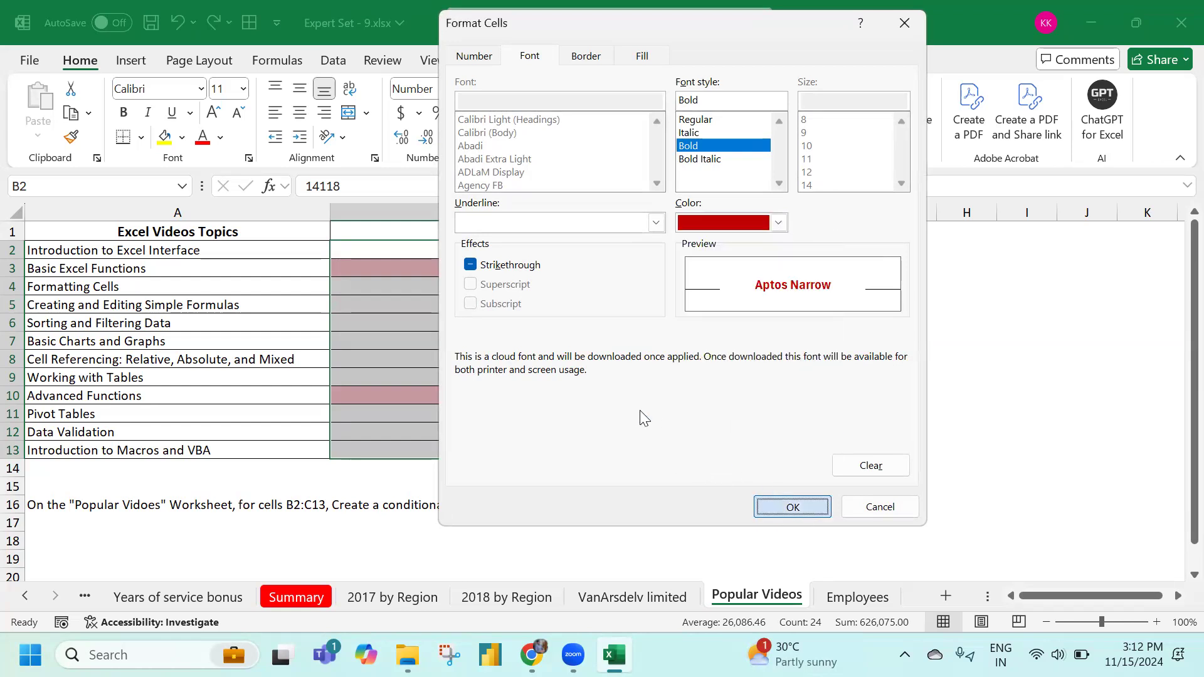
pyautogui.click(696, 324)
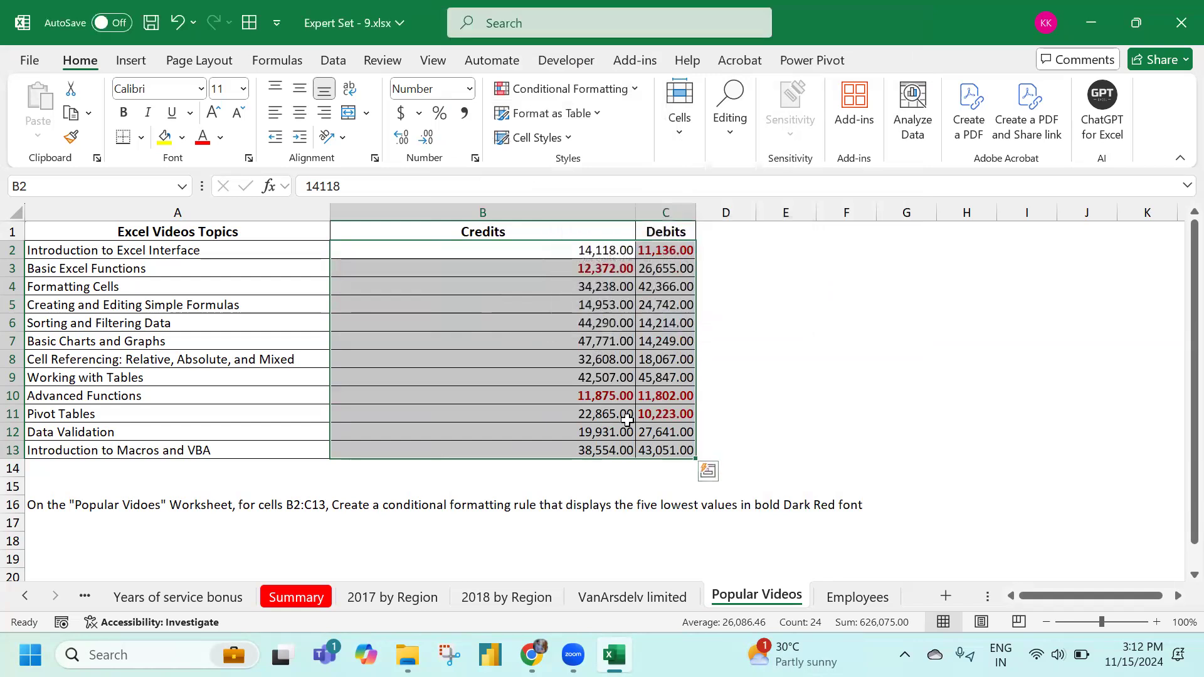
pyautogui.click(829, 597)
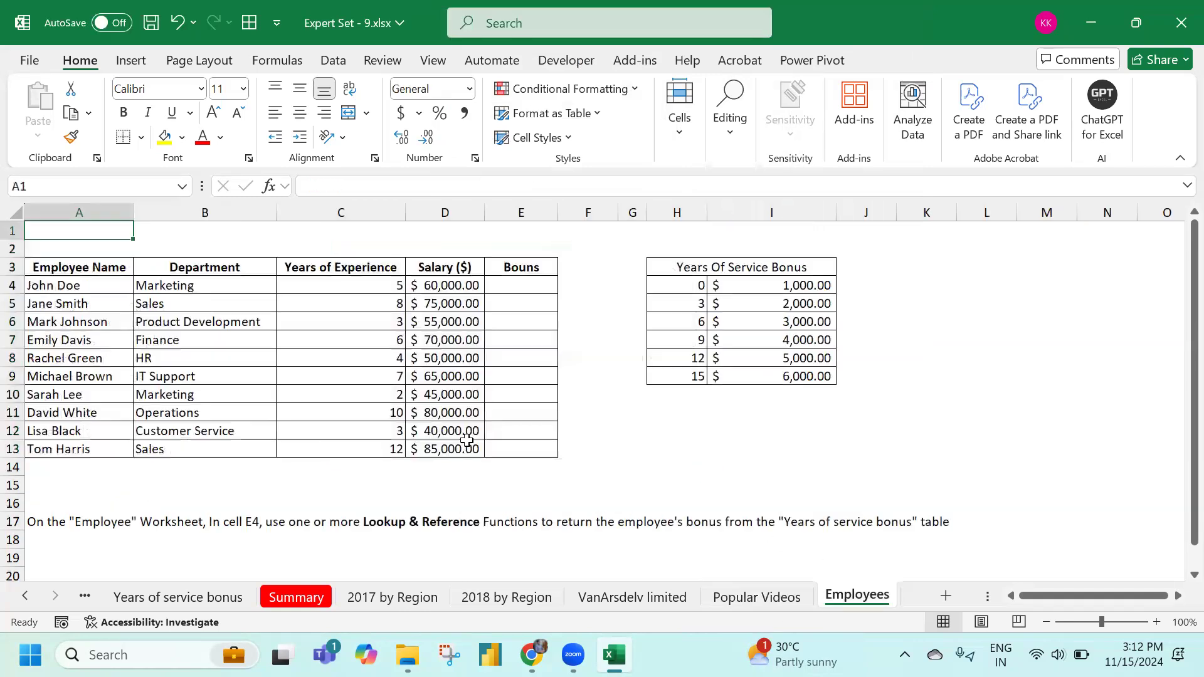
# Inspect E4, the service bonus table H4:I9, and the years of experience values C4:C13
pyautogui.scroll(-2, 467, 440)
pyautogui.scroll(2, 467, 440)
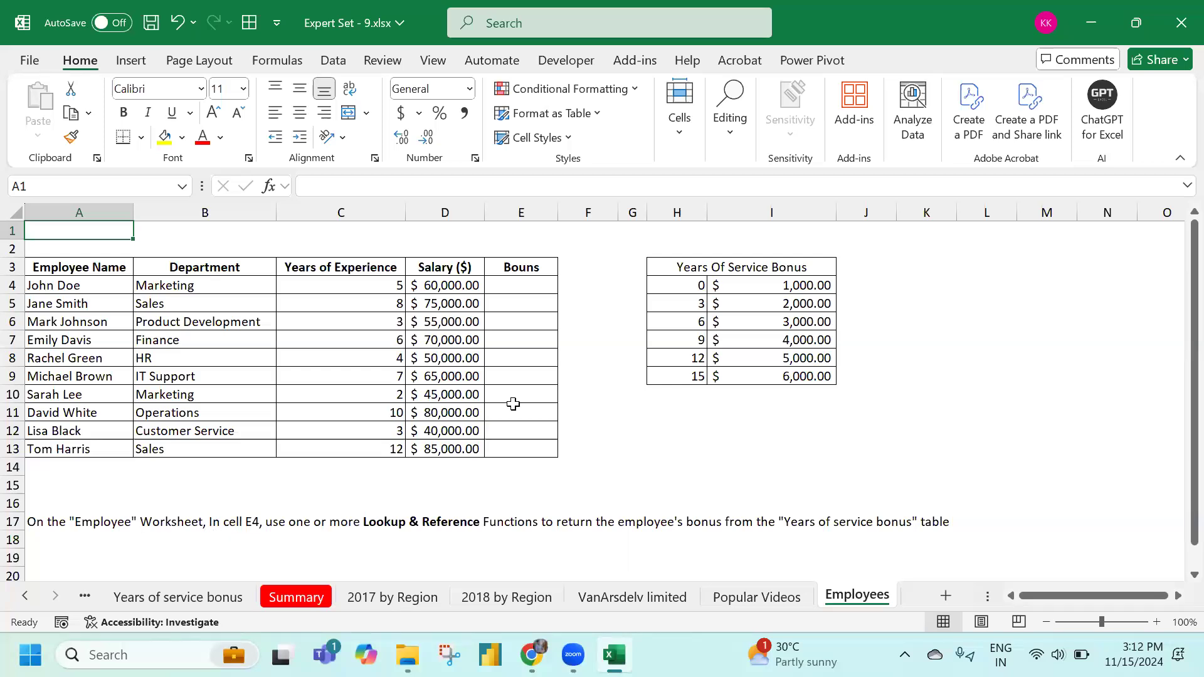
pyautogui.click(520, 286)
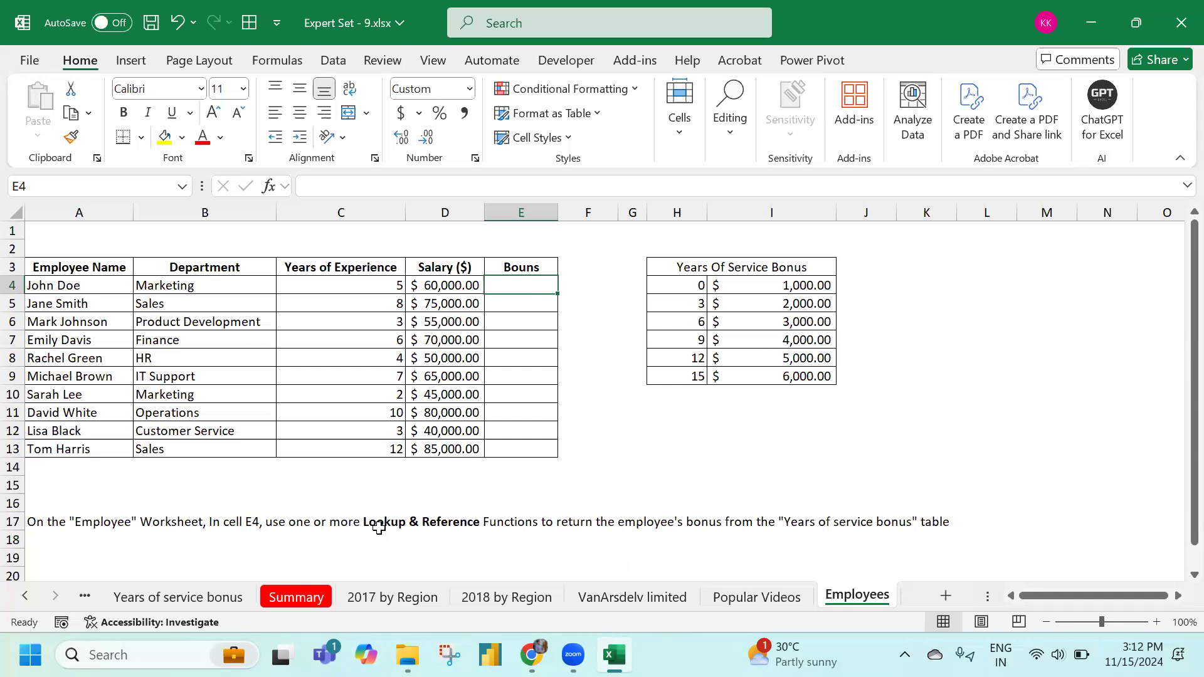
pyautogui.moveTo(689, 286); pyautogui.dragTo(793, 391)
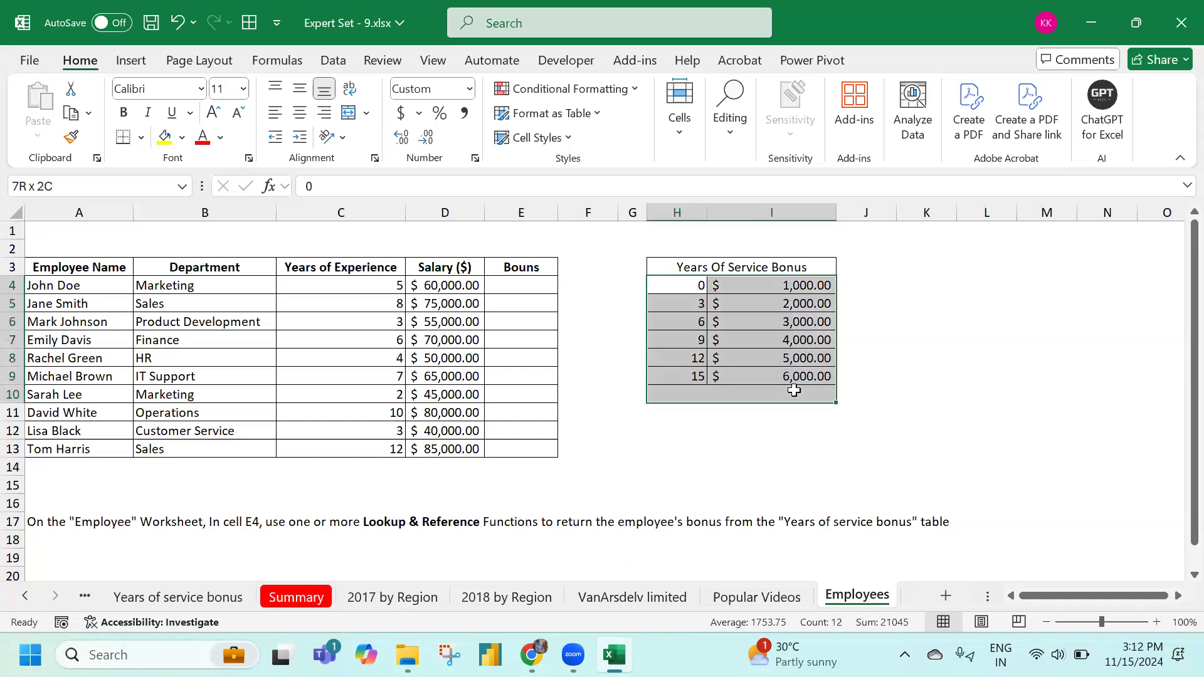
pyautogui.moveTo(521, 285); pyautogui.dragTo(521, 449)
pyautogui.moveTo(377, 285); pyautogui.dragTo(413, 449)
pyautogui.moveTo(683, 285); pyautogui.dragTo(687, 377)
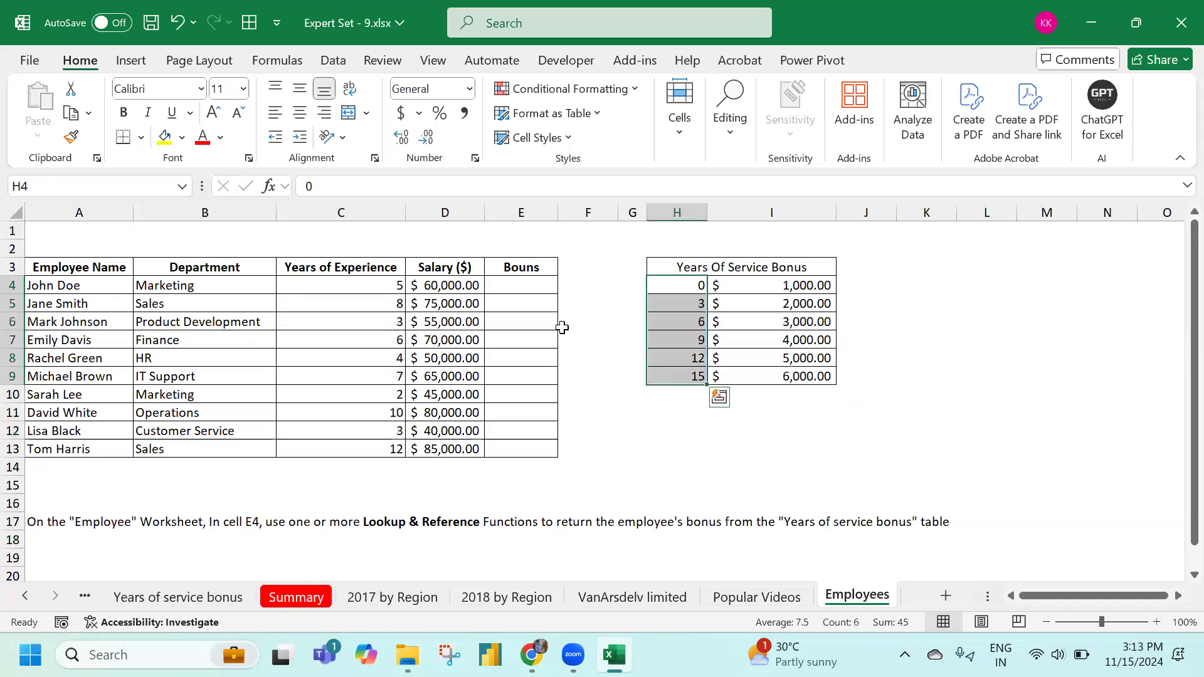
# Enter =VLOOKUP(C4,$H$4:$I$9,2,FALSE) in E4, which returns #N/A
pyautogui.click(528, 290)
pyautogui.write('=vl')
pyautogui.press('Tab')
pyautogui.press('Left')
pyautogui.press('Left')
pyautogui.write(',')
pyautogui.moveTo(683, 287); pyautogui.dragTo(793, 376)
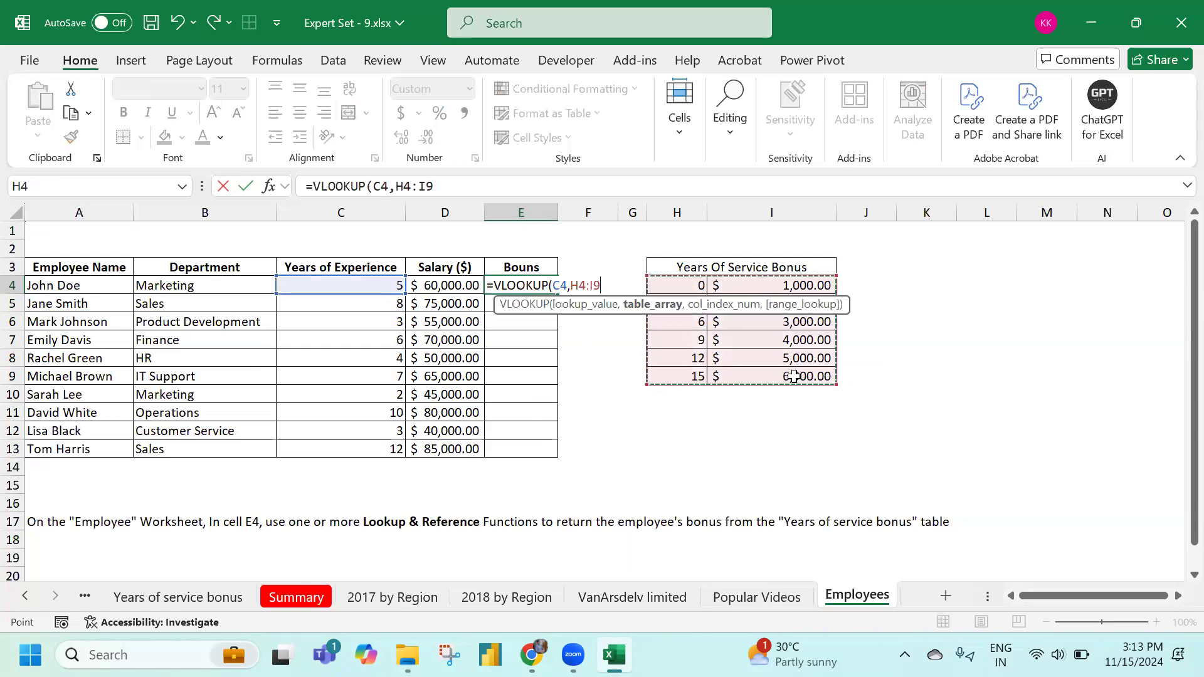
pyautogui.press('F4')
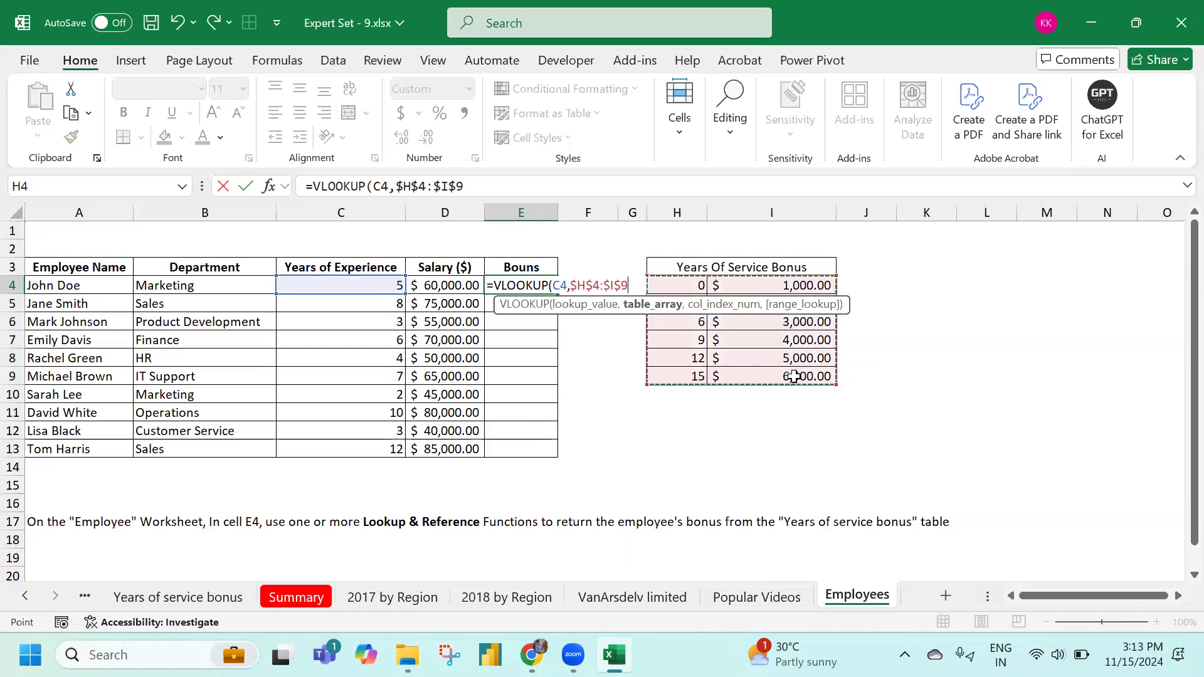
pyautogui.write(',')
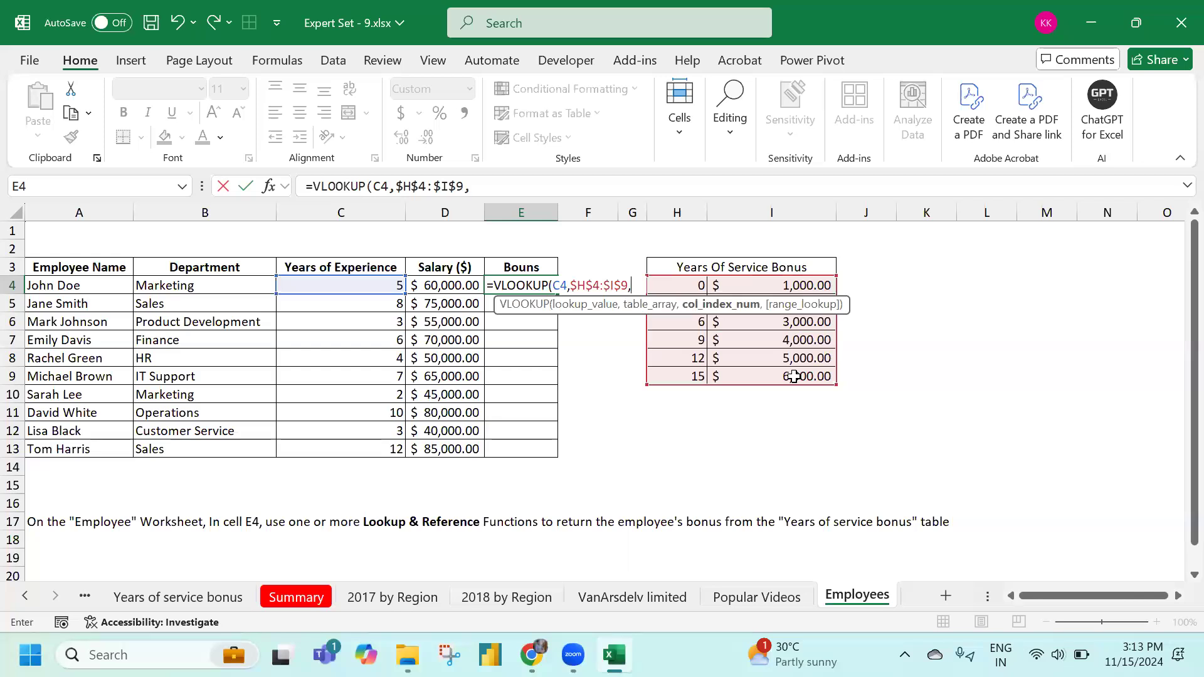
pyautogui.write('2,')
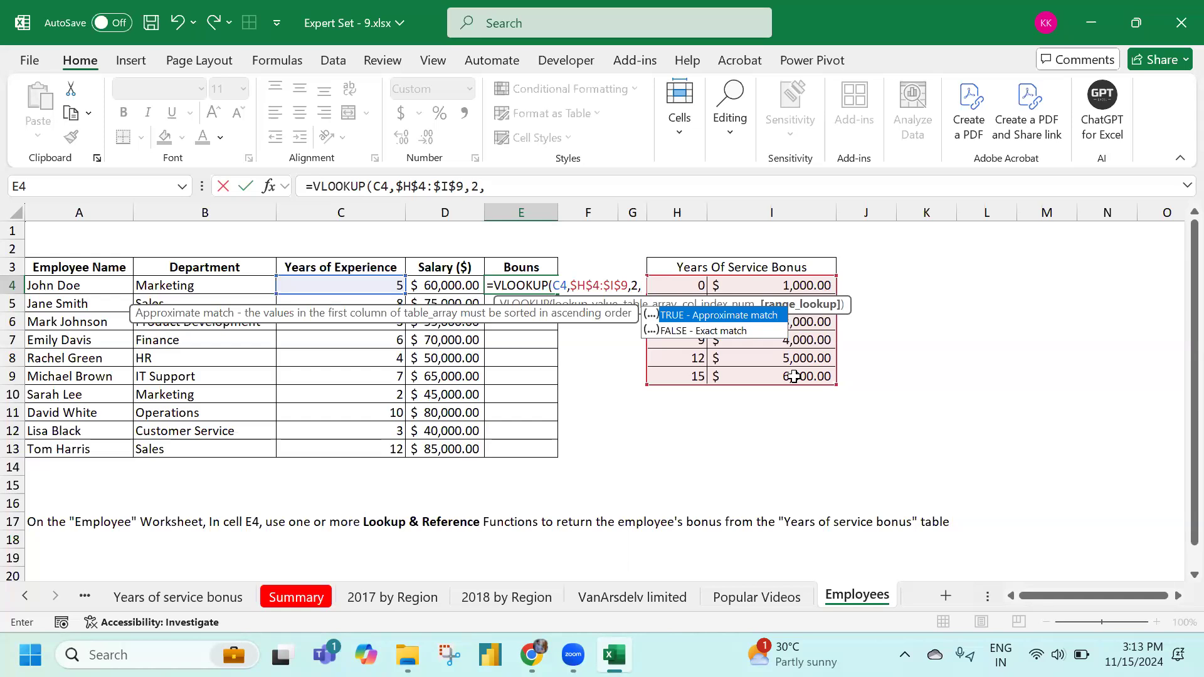
pyautogui.press('Down')
pyautogui.press('Tab')
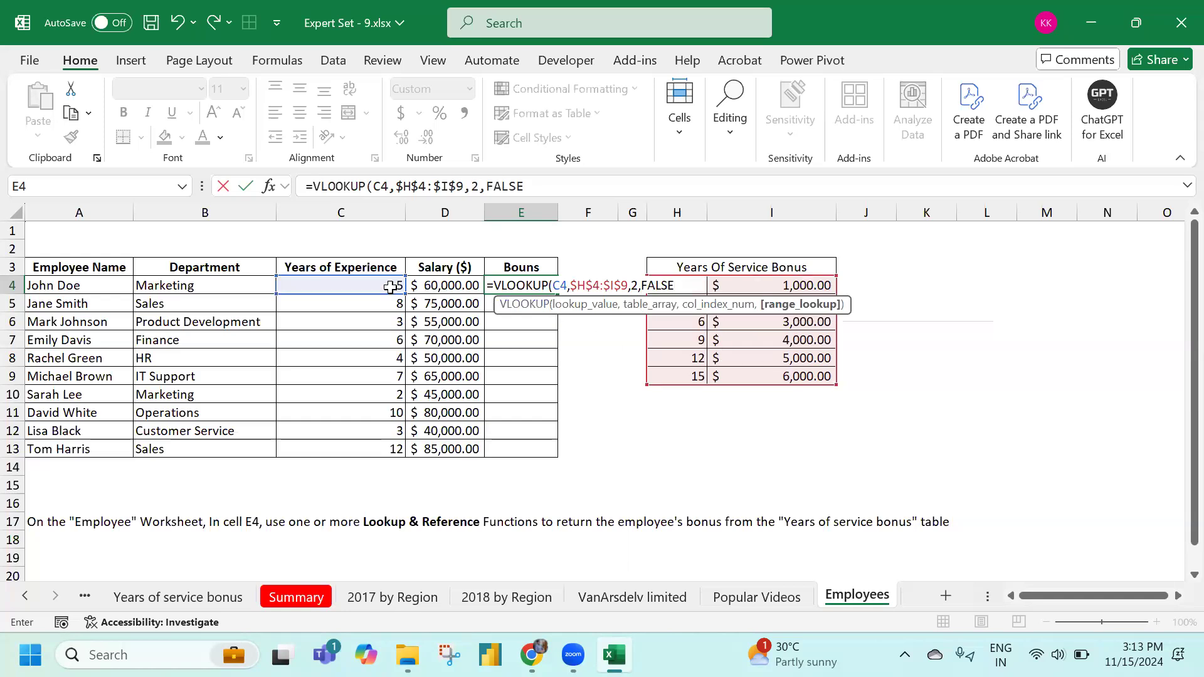
pyautogui.press('Return')
pyautogui.moveTo(681, 286); pyautogui.dragTo(688, 371)
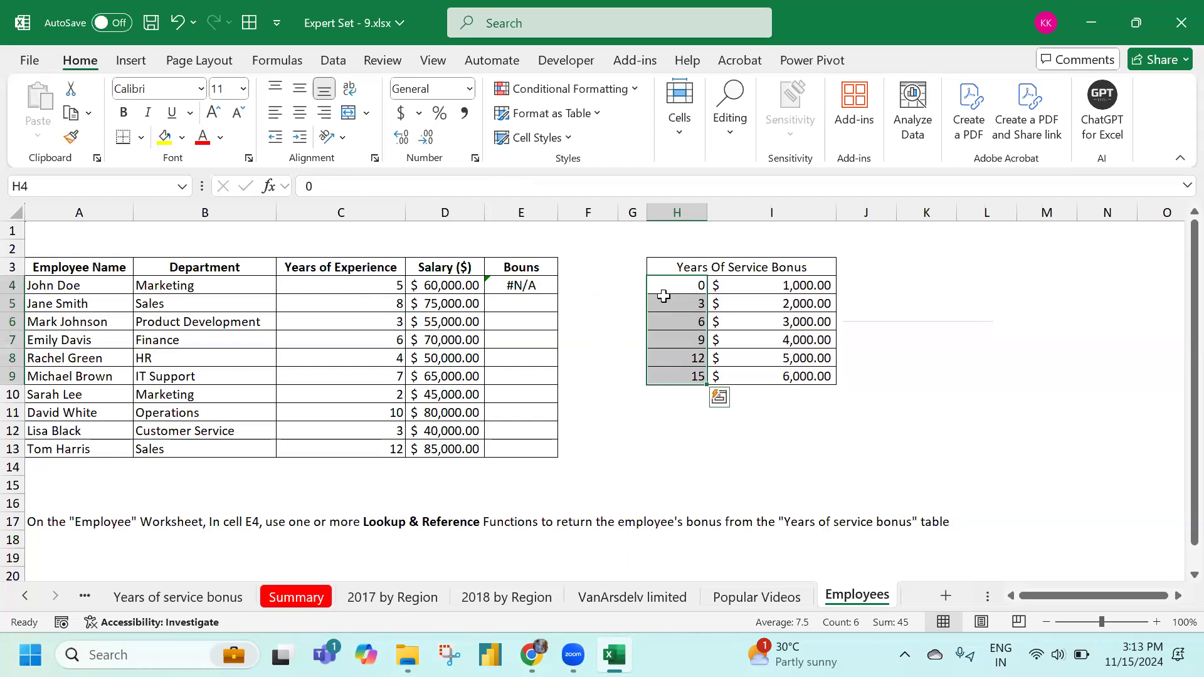
pyautogui.click(497, 287)
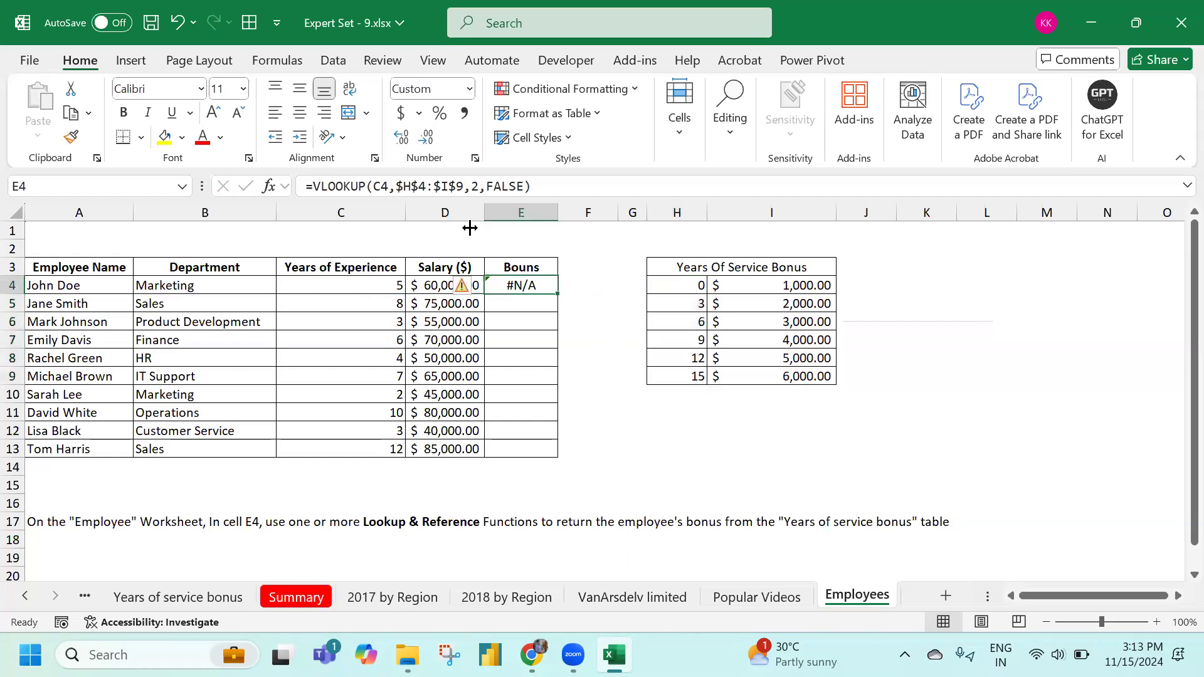
# Change E4's VLOOKUP match from FALSE to TRUE and fill it down E4:E13
pyautogui.doubleClick(505, 186)
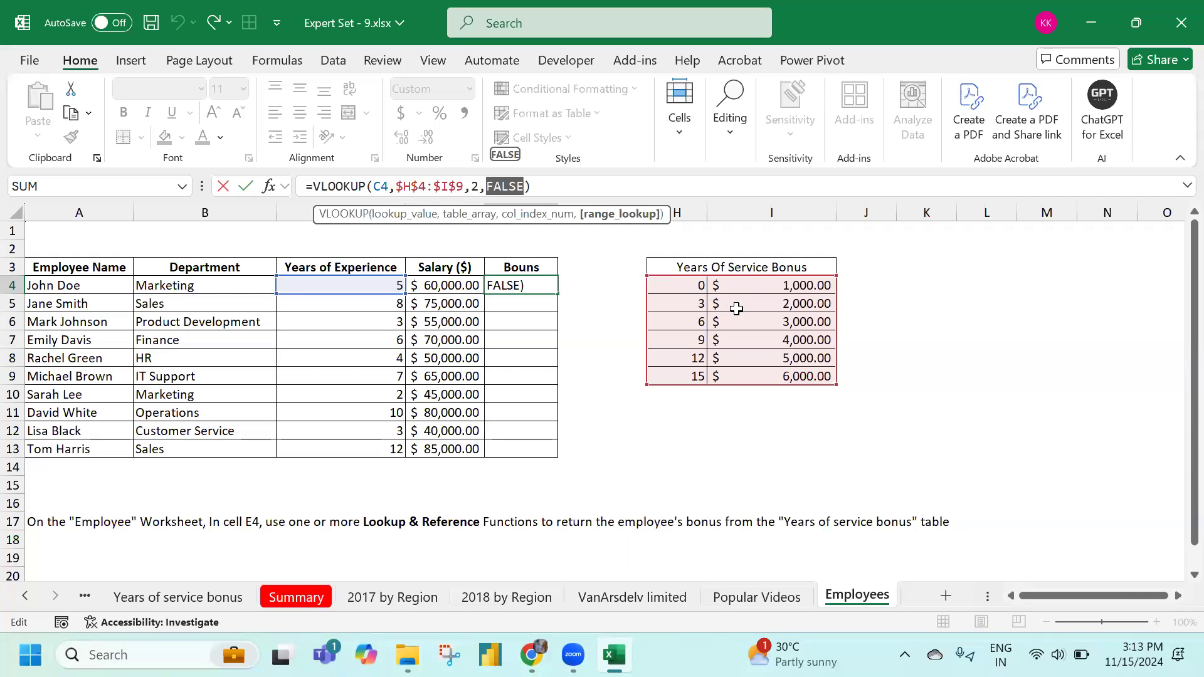
pyautogui.write('true')
pyautogui.press('Tab')
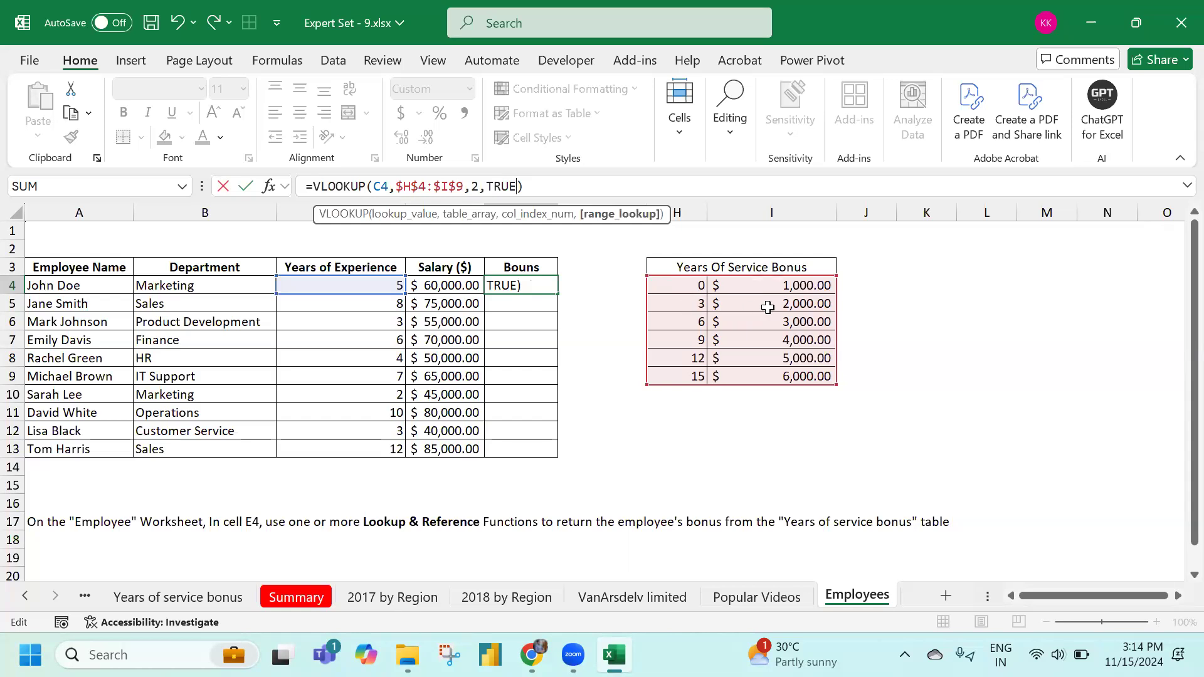
pyautogui.press('Return')
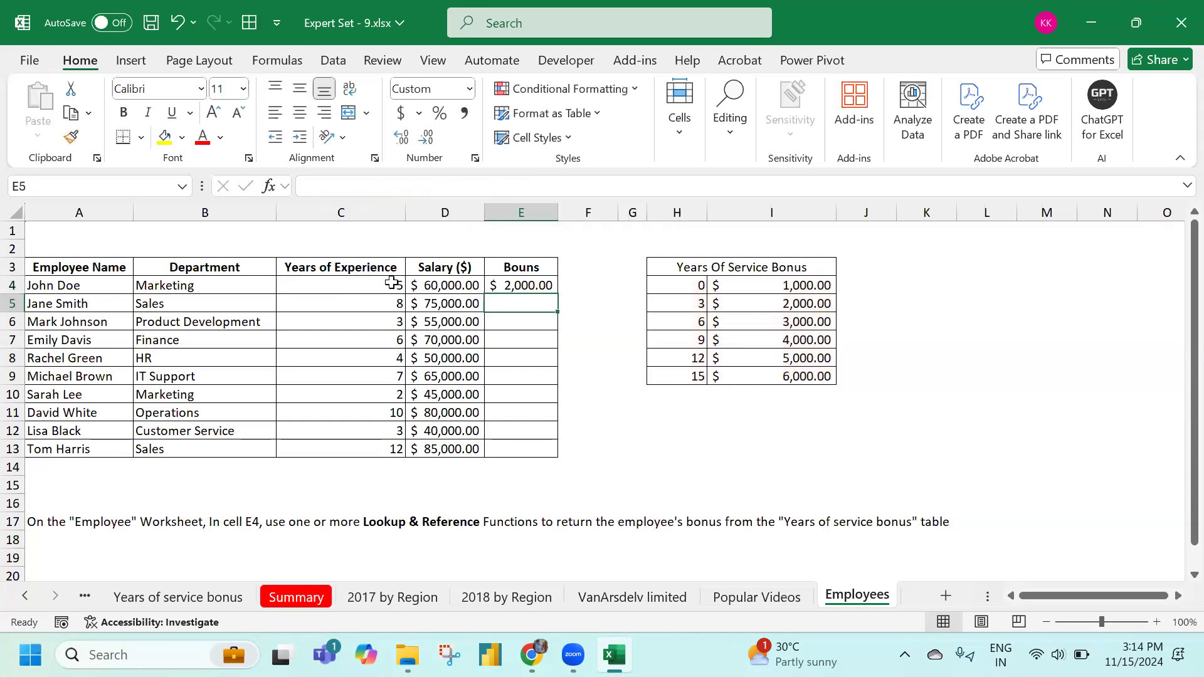
pyautogui.click(499, 282)
pyautogui.doubleClick(558, 294)
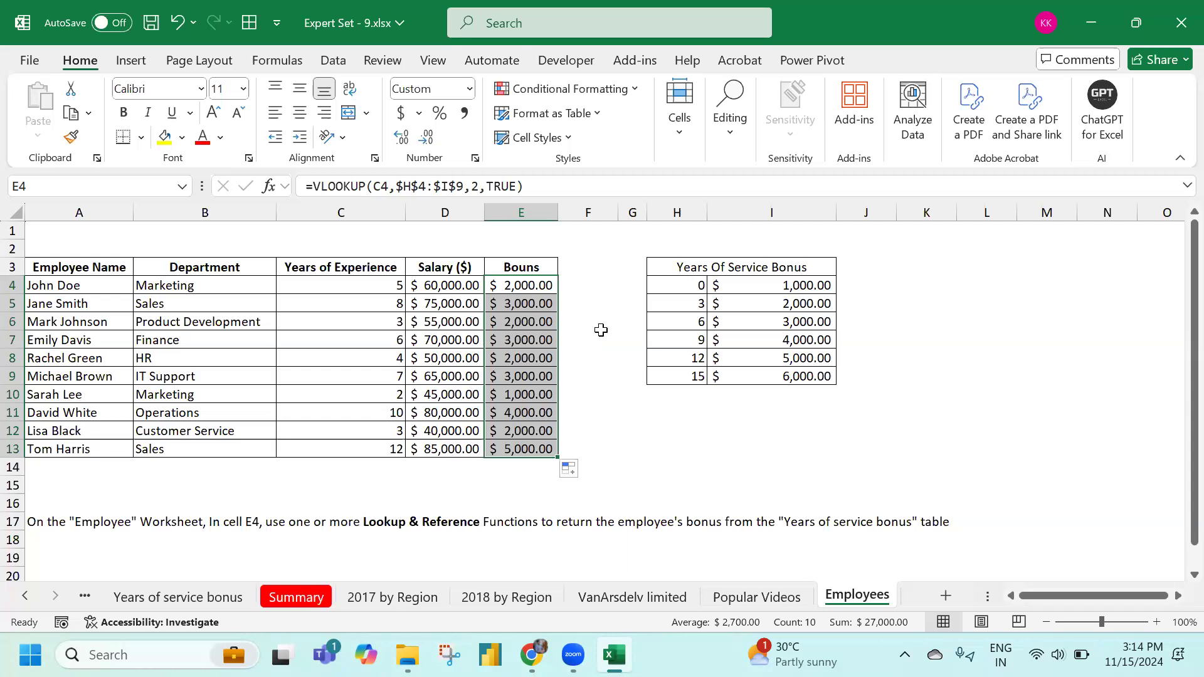
pyautogui.click(54, 230)
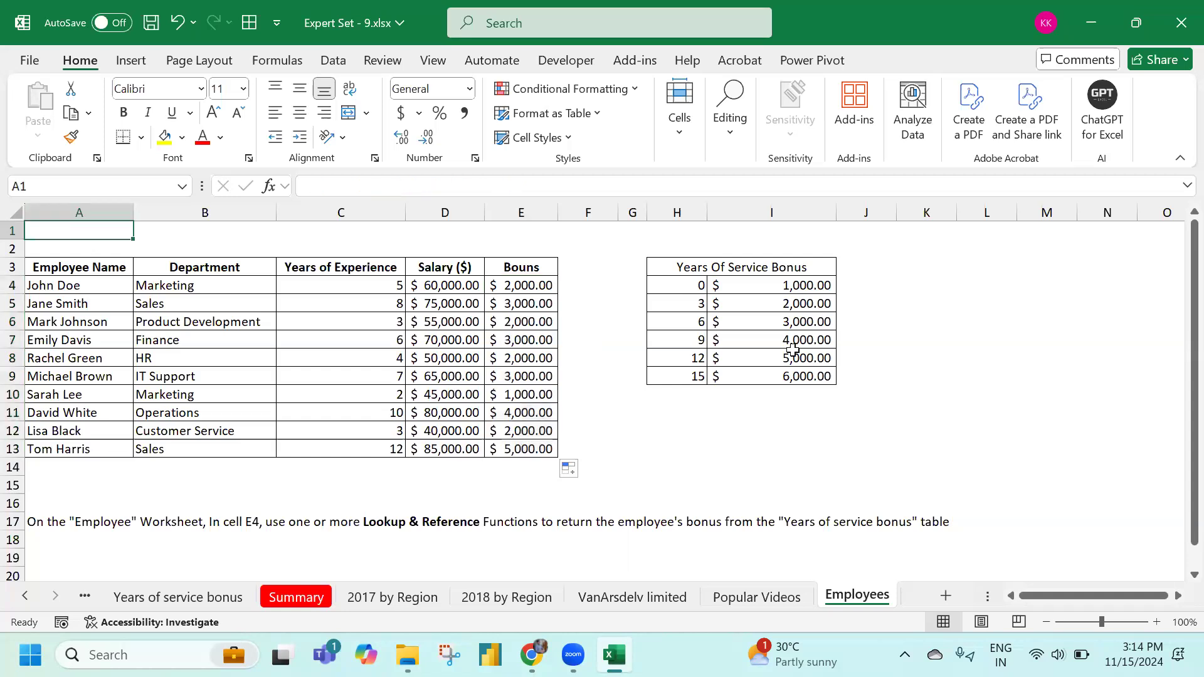
# Verify the VLOOKUP bonus formulas in E4 and E6, then close Excel without saving
pyautogui.scroll(-1, 791, 377)
pyautogui.scroll(1, 790, 382)
pyautogui.click(509, 285)
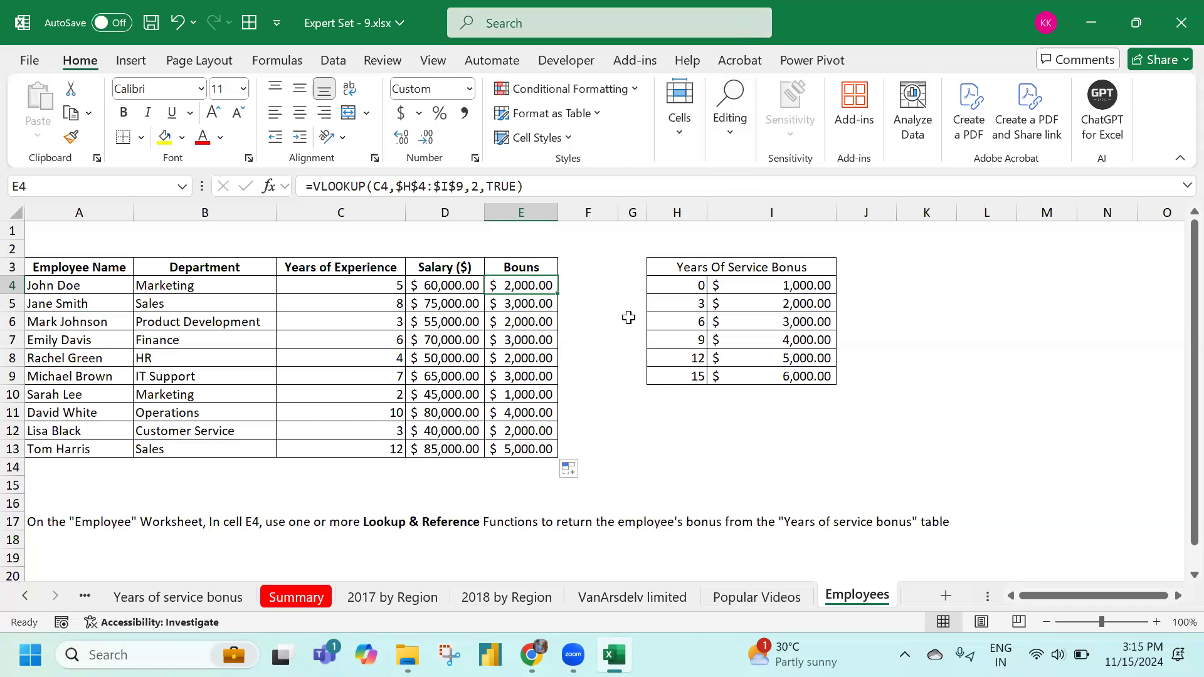
pyautogui.click(513, 325)
pyautogui.click(1176, 33)
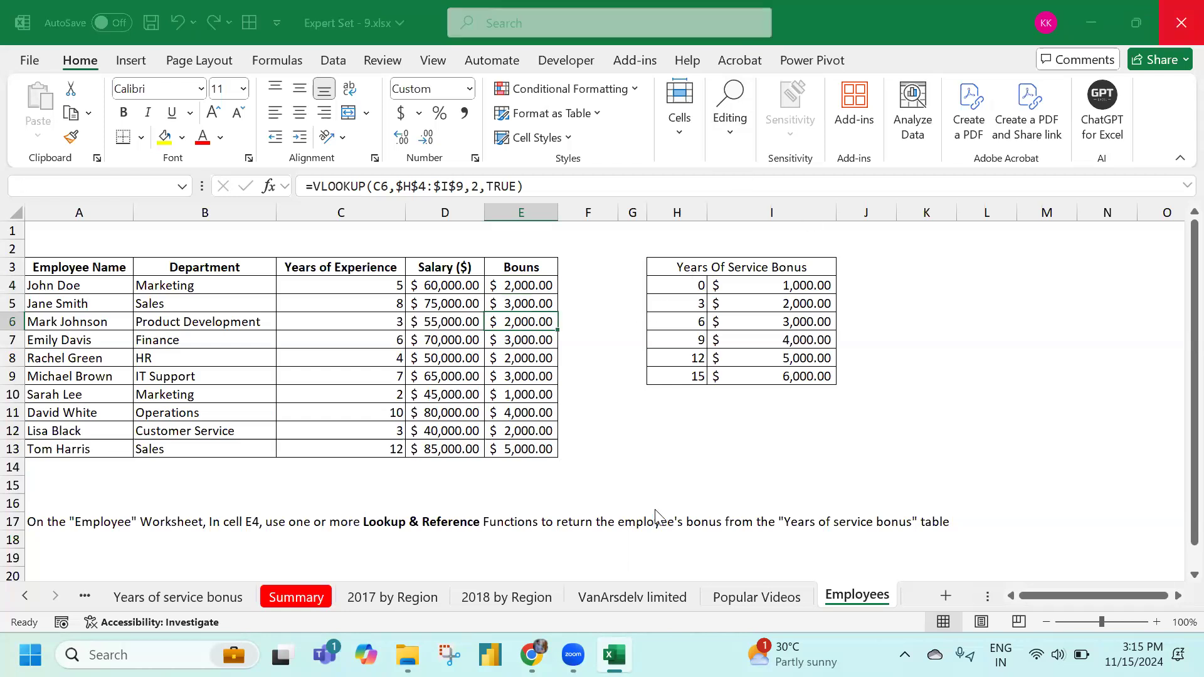
pyautogui.click(964, 568)
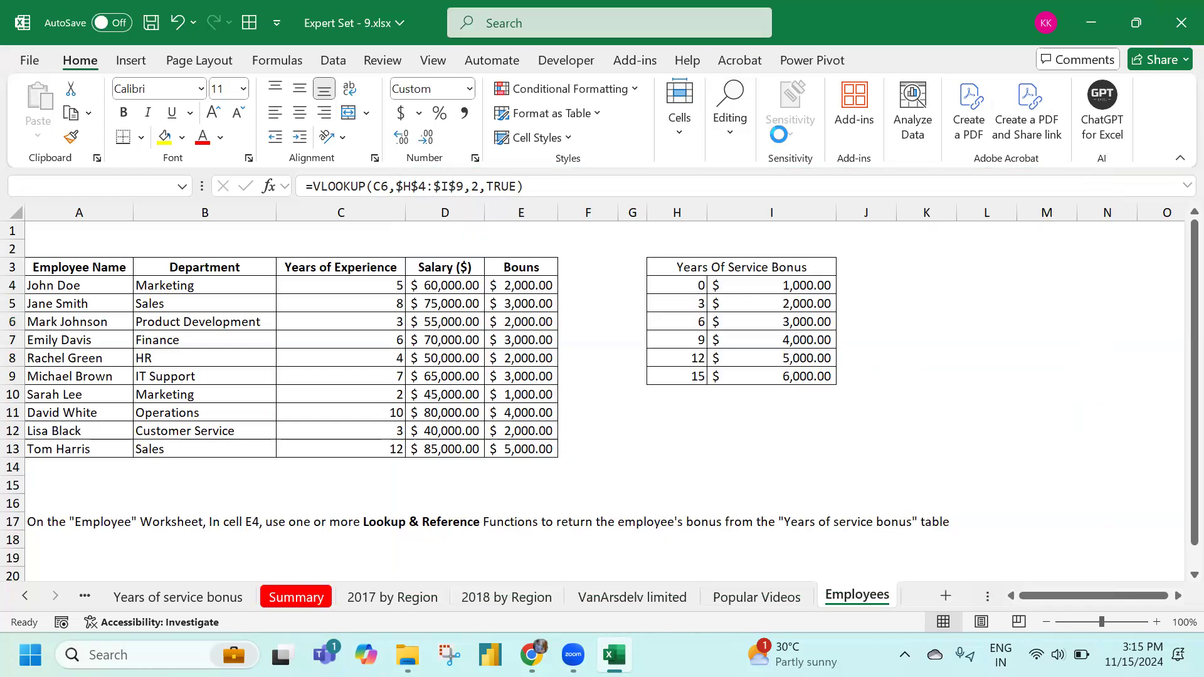